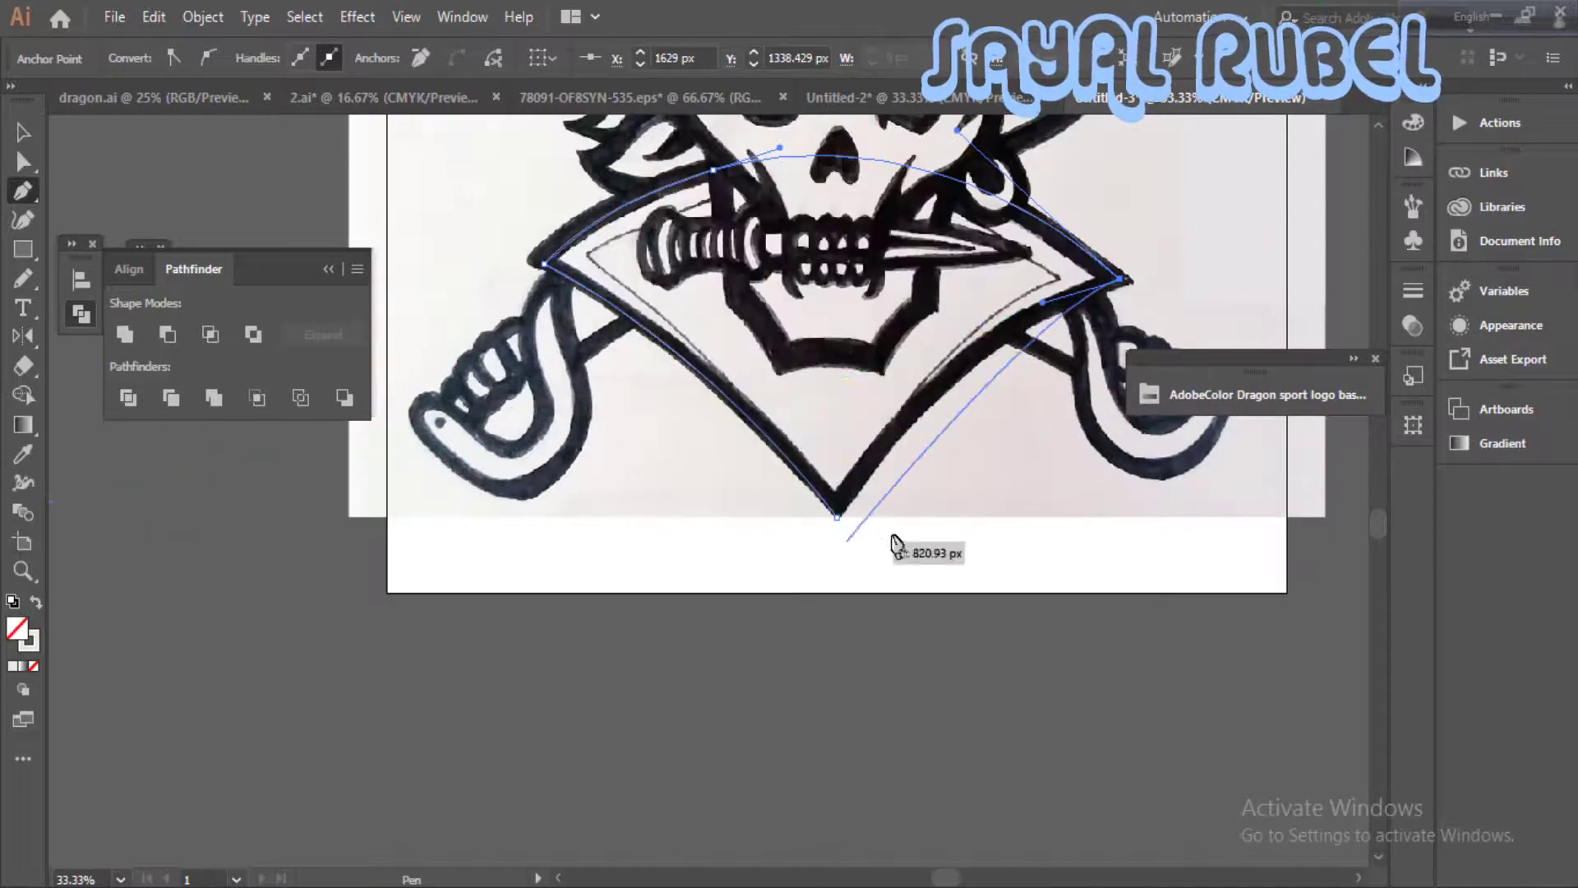
# - Finish the pen outline of the pirate's outer collar at its bottom tip and end the path
pyautogui.moveTo(836, 517); pyautogui.dragTo(747, 677)
pyautogui.press('space')
pyautogui.moveTo(731, 143)
pyautogui.mouseDown()
pyautogui.moveTo(625, 516)
pyautogui.moveTo(644, 586)
pyautogui.mouseUp()
pyautogui.keyDown('ctrl'); pyautogui.click(607, 595); pyautogui.keyUp('ctrl')
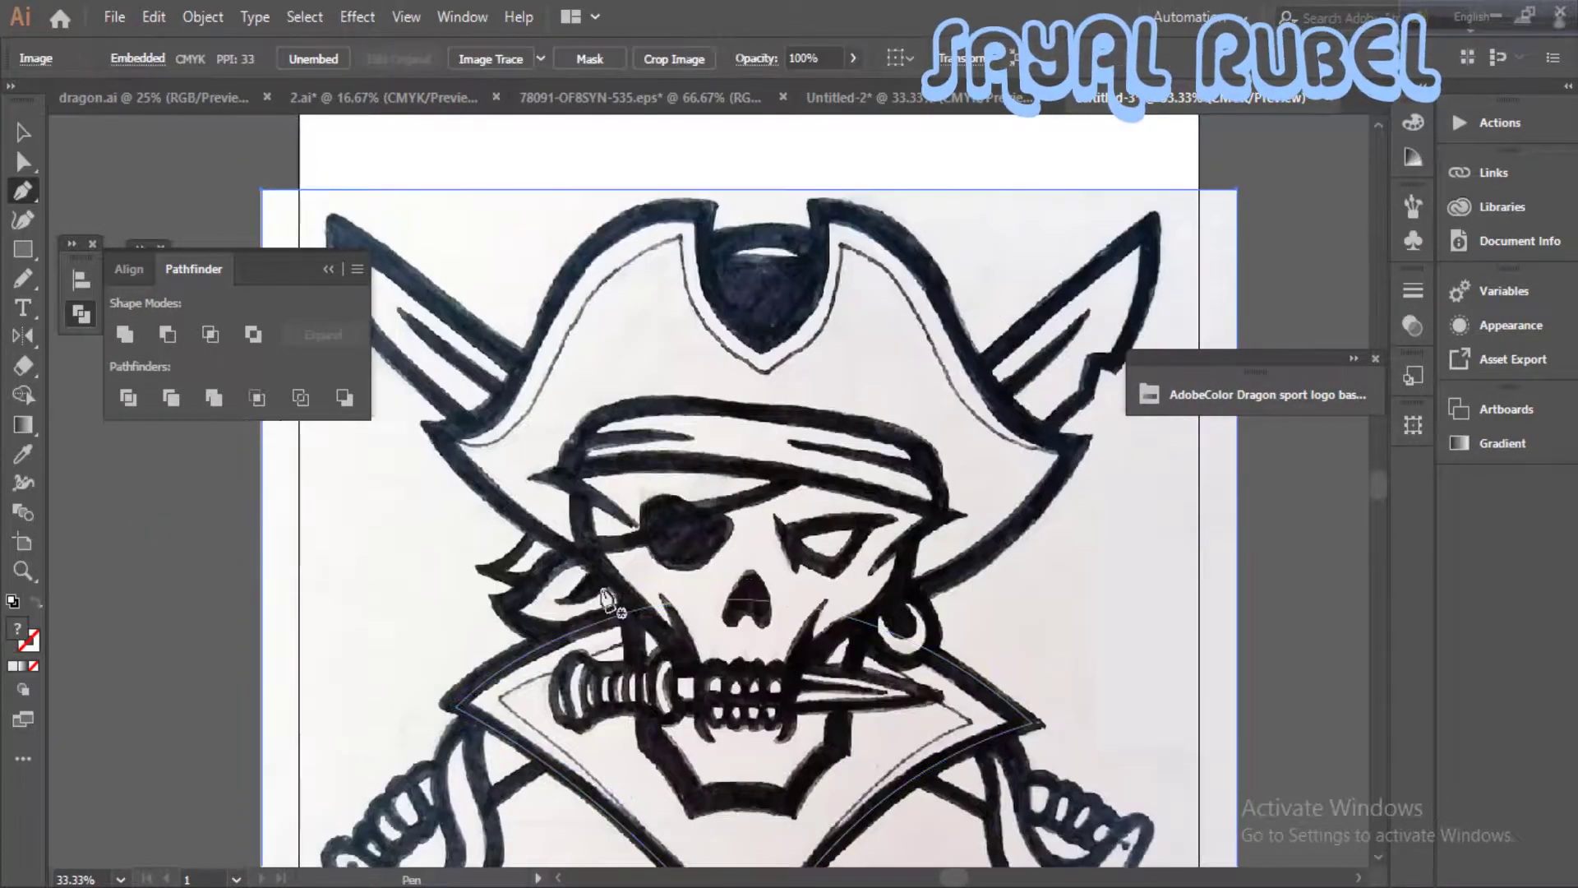
pyautogui.moveTo(498, 507); pyautogui.dragTo(498, 507)
pyautogui.hotkey('ctrl', 'z')
pyautogui.scroll(1, 675, 659)
pyautogui.press('space')
pyautogui.moveTo(674, 659); pyautogui.dragTo(740, 622)
pyautogui.moveTo(658, 530); pyautogui.dragTo(641, 655)
pyautogui.press('space')
pyautogui.moveTo(627, 552); pyautogui.dragTo(637, 471)
pyautogui.moveTo(814, 422); pyautogui.dragTo(734, 381)
pyautogui.press('space')
pyautogui.moveTo(878, 419); pyautogui.dragTo(959, 247)
pyautogui.press('space')
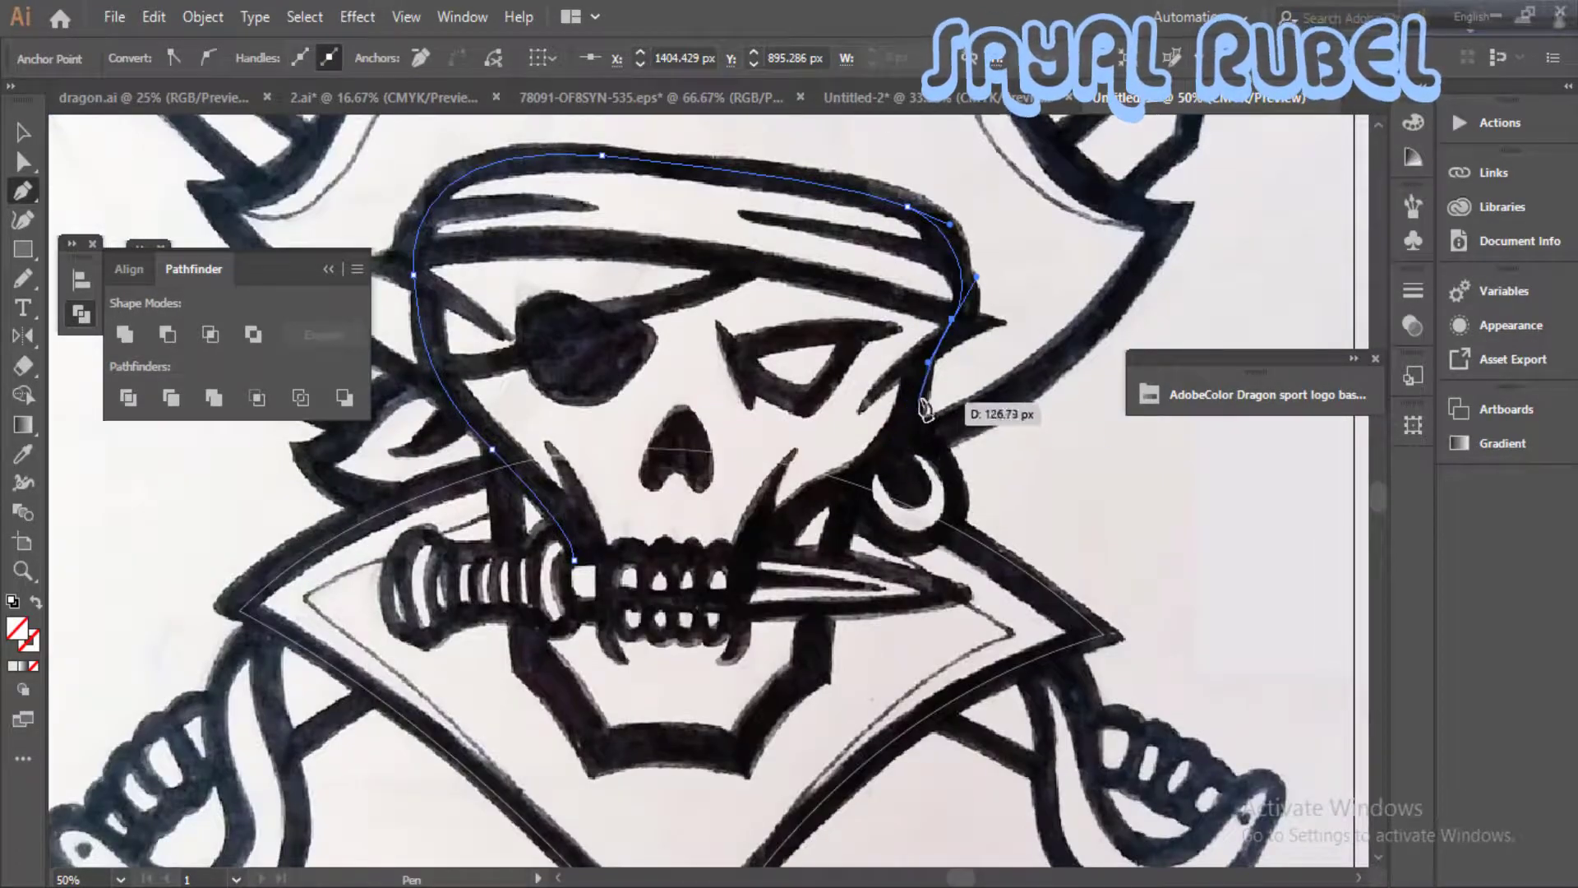
pyautogui.moveTo(960, 302); pyautogui.dragTo(959, 337)
pyautogui.moveTo(907, 413); pyautogui.dragTo(892, 444)
pyautogui.moveTo(812, 503); pyautogui.dragTo(789, 513)
pyautogui.click(765, 553)
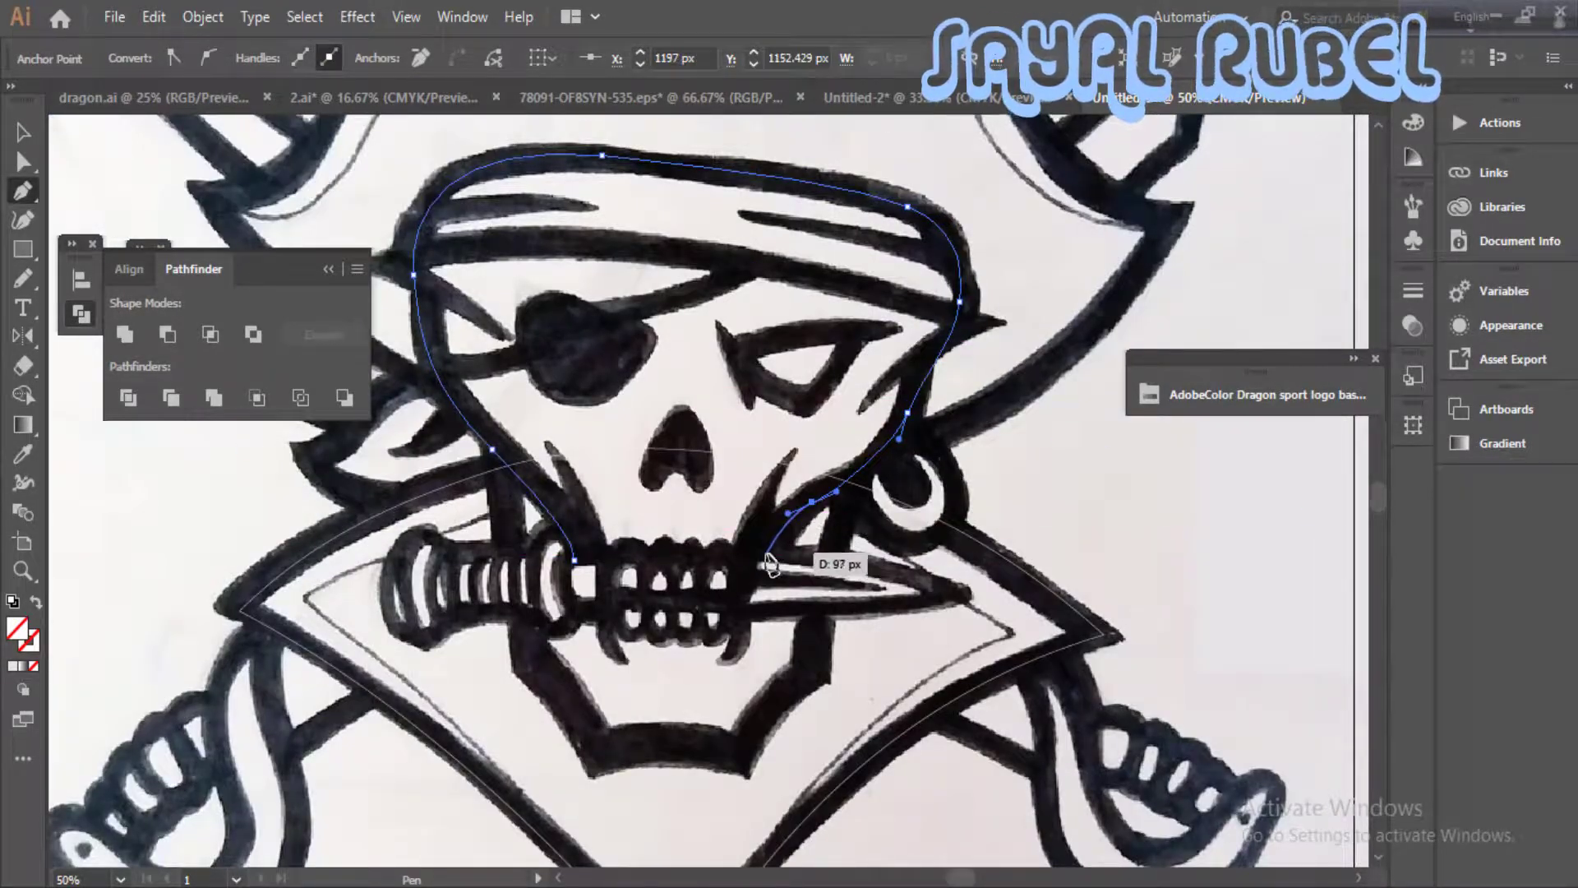
pyautogui.hotkey('ctrl', 'z')
pyautogui.hotkey('ctrl', 'z')
pyautogui.hotkey('ctrl', 'z')
pyautogui.hotkey('ctrl', 'z')
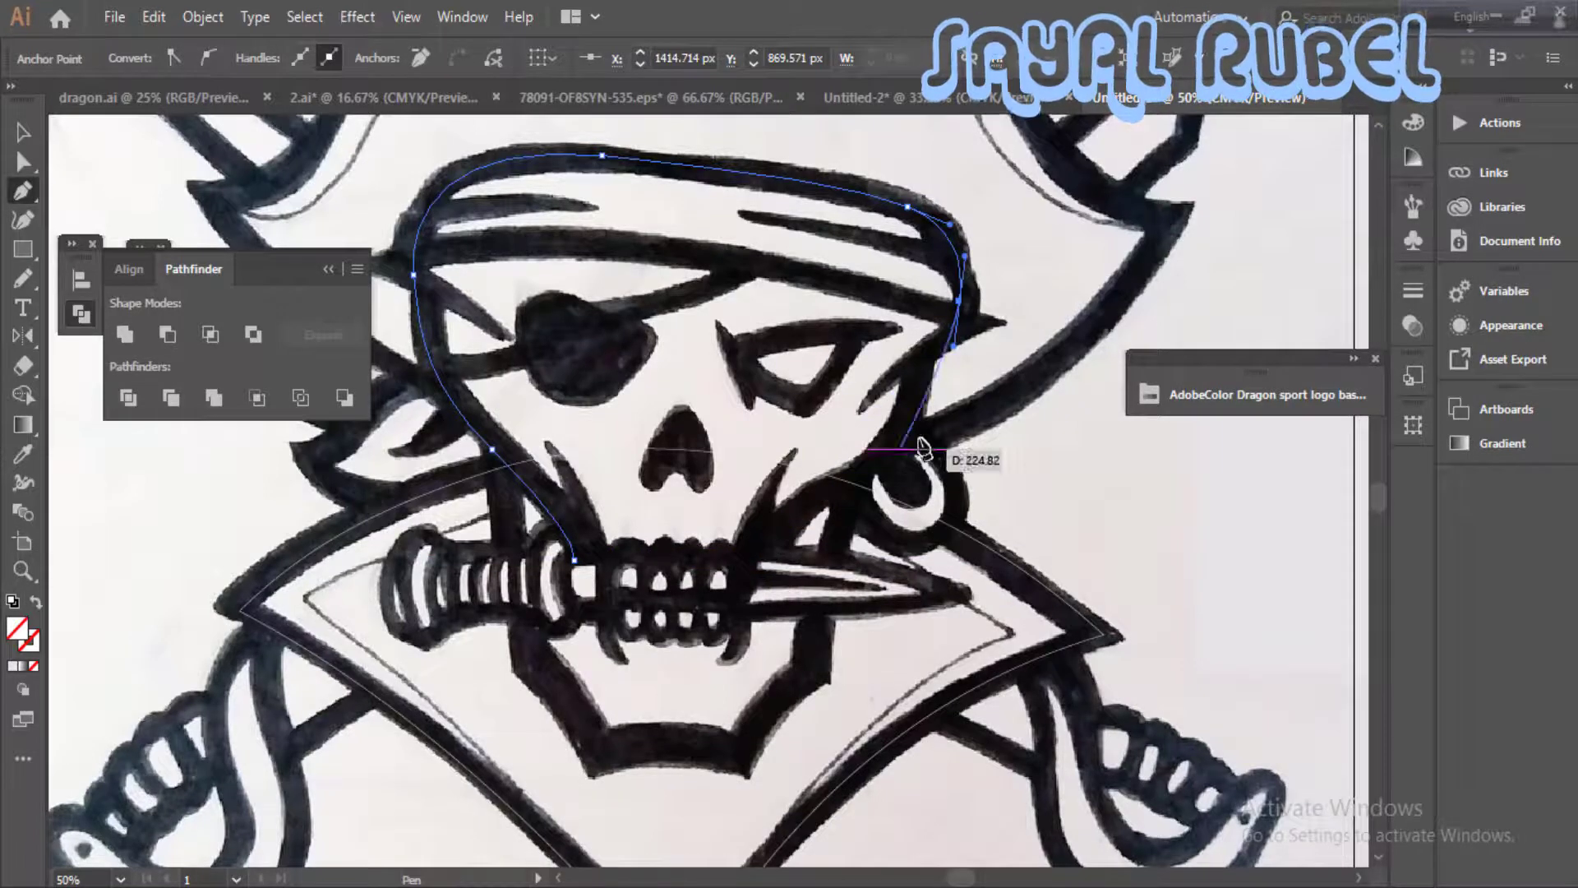
pyautogui.moveTo(466, 362); pyautogui.dragTo(431, 394)
pyautogui.hotkey('ctrl', 'z')
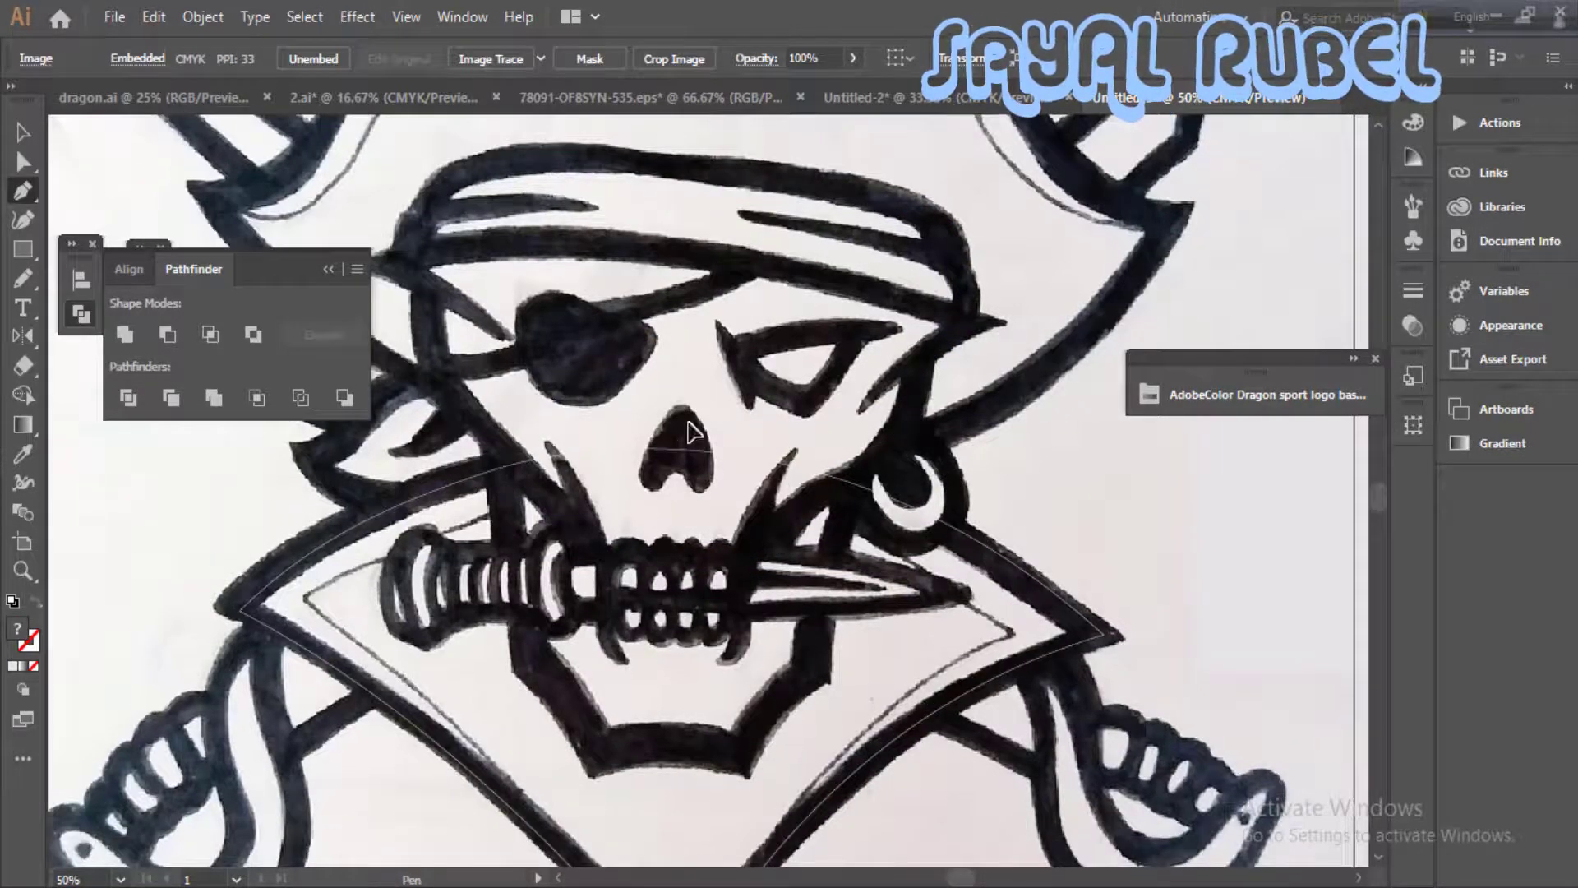
# - Lock the sketch image and trace the skull's face outline from the teeth up the left cheek to the eye patch
pyautogui.hotkey('ctrl', '2')
pyautogui.moveTo(559, 481); pyautogui.dragTo(580, 507)
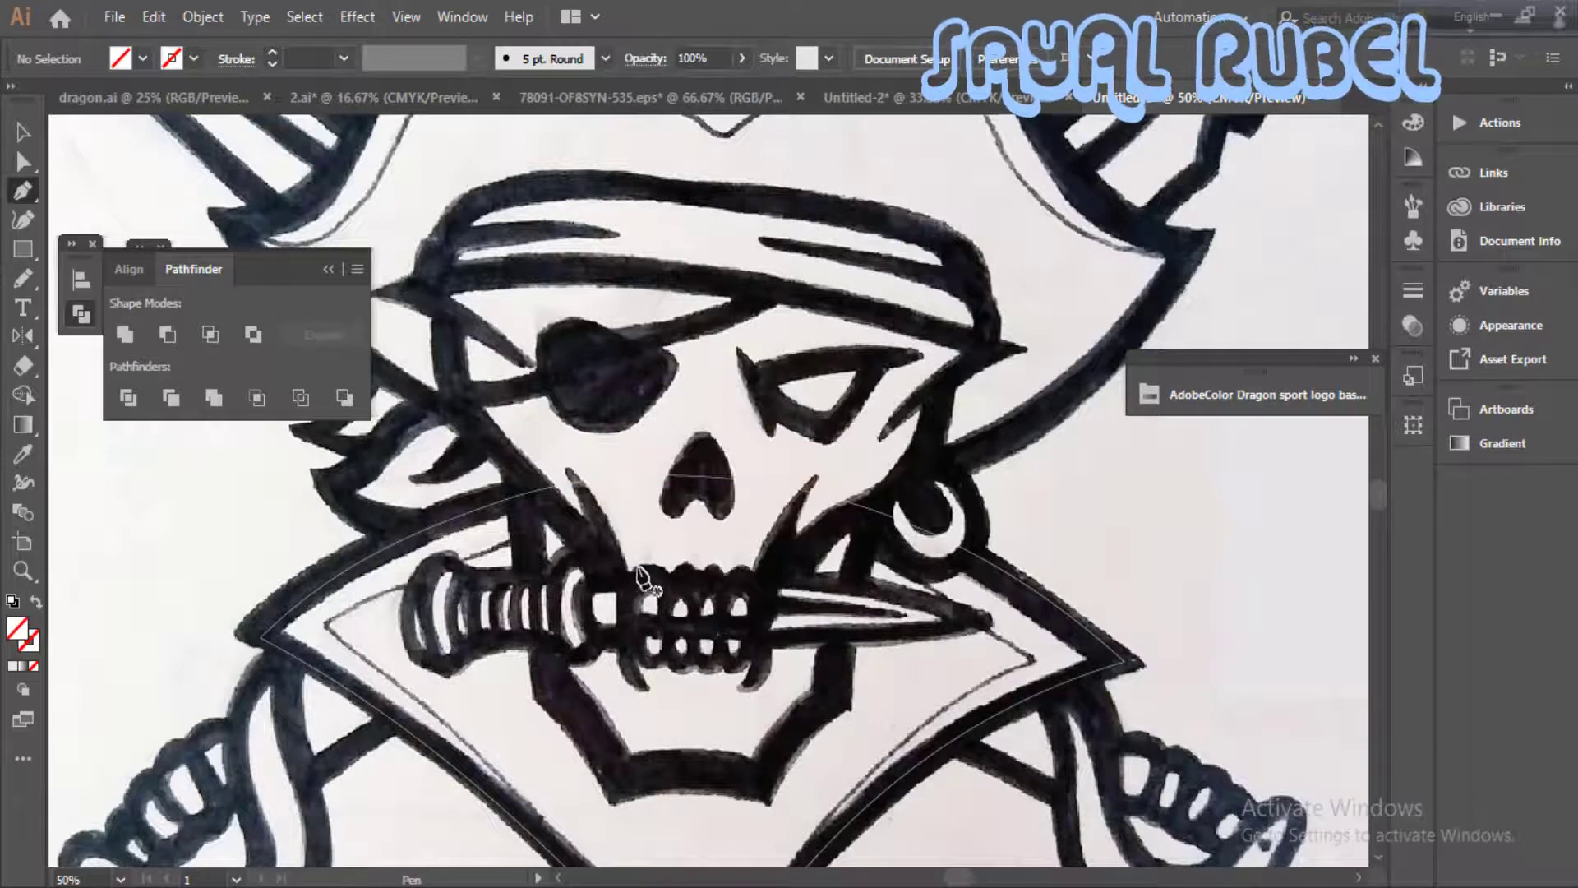
pyautogui.moveTo(641, 575); pyautogui.dragTo(657, 617)
pyautogui.moveTo(611, 520); pyautogui.dragTo(611, 521)
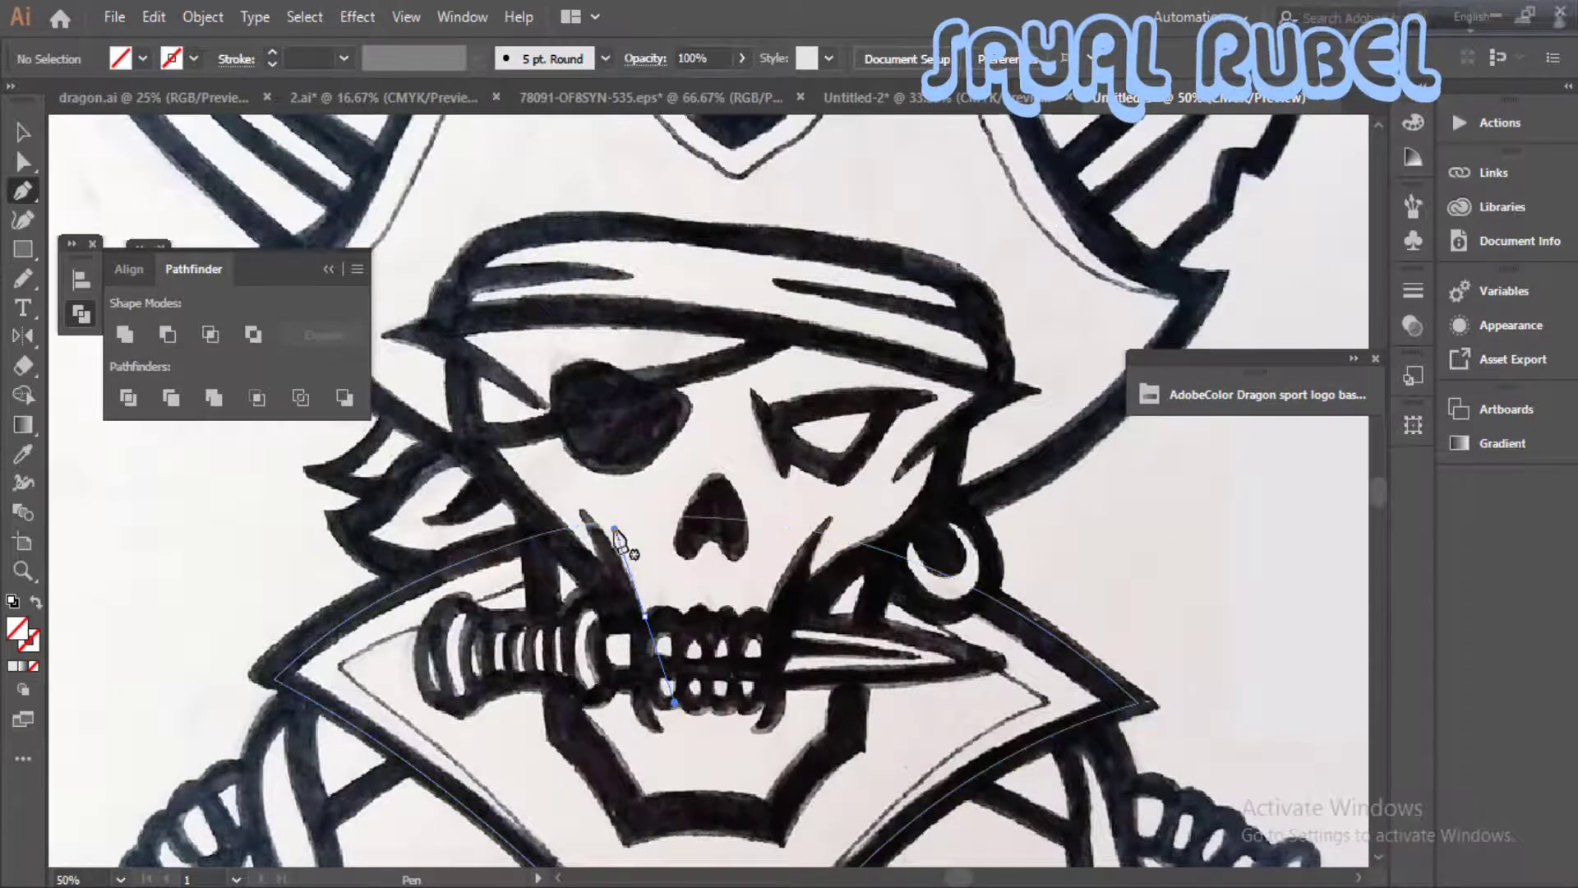
pyautogui.click(585, 517)
pyautogui.click(598, 559)
pyautogui.click(498, 451)
pyautogui.click(561, 435)
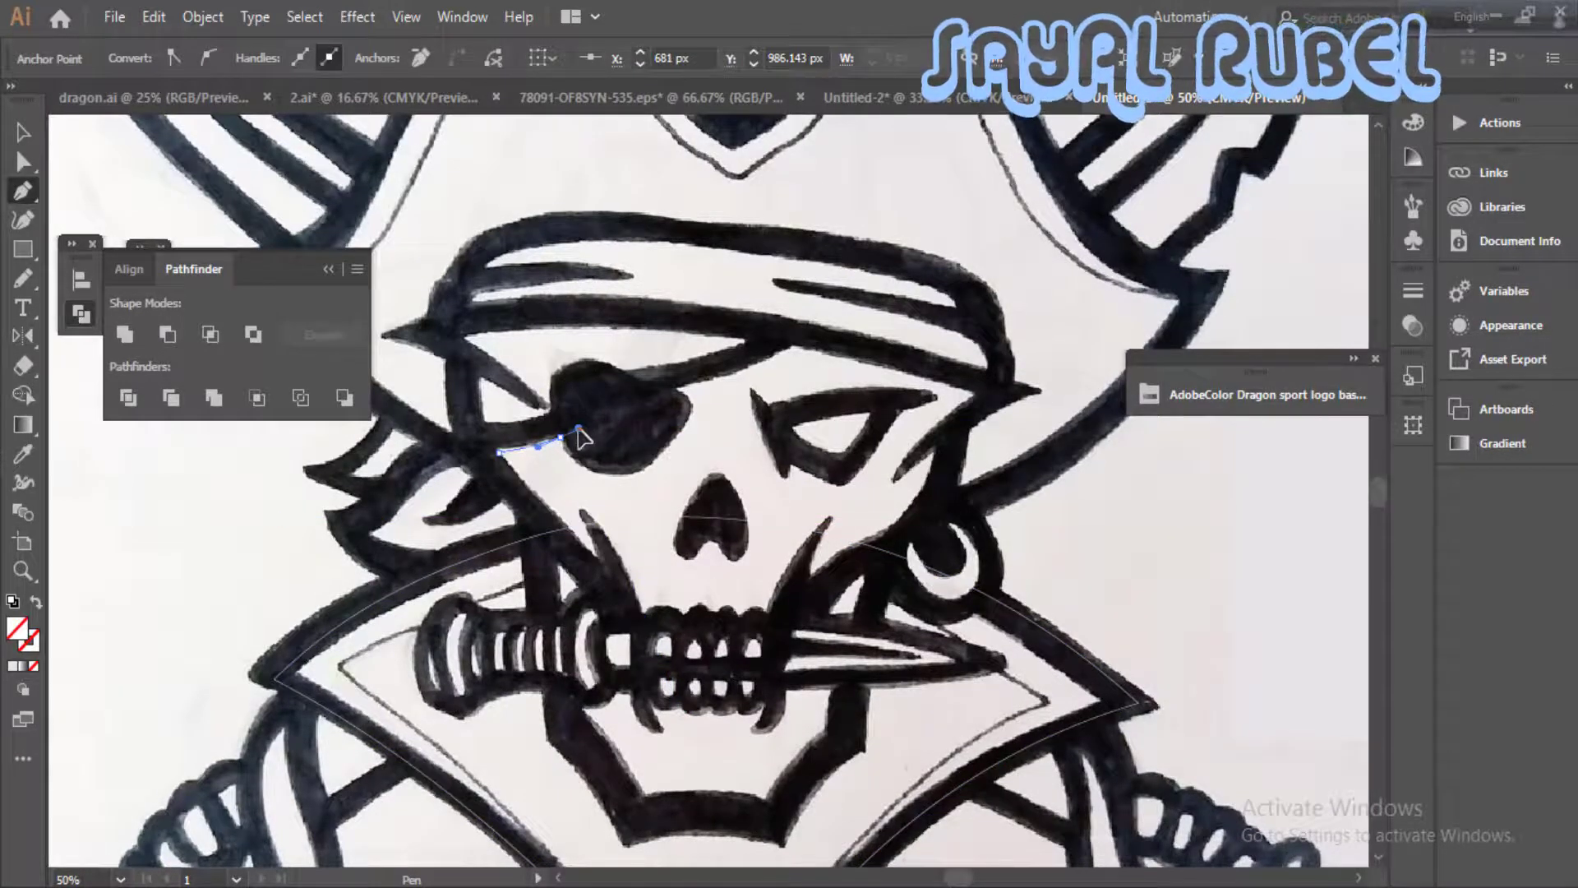
# - Continue the face outline under the eye patch, along the strap and bandana edge, and around the crease beside the right eye
pyautogui.moveTo(650, 462); pyautogui.dragTo(715, 373)
pyautogui.click(789, 341)
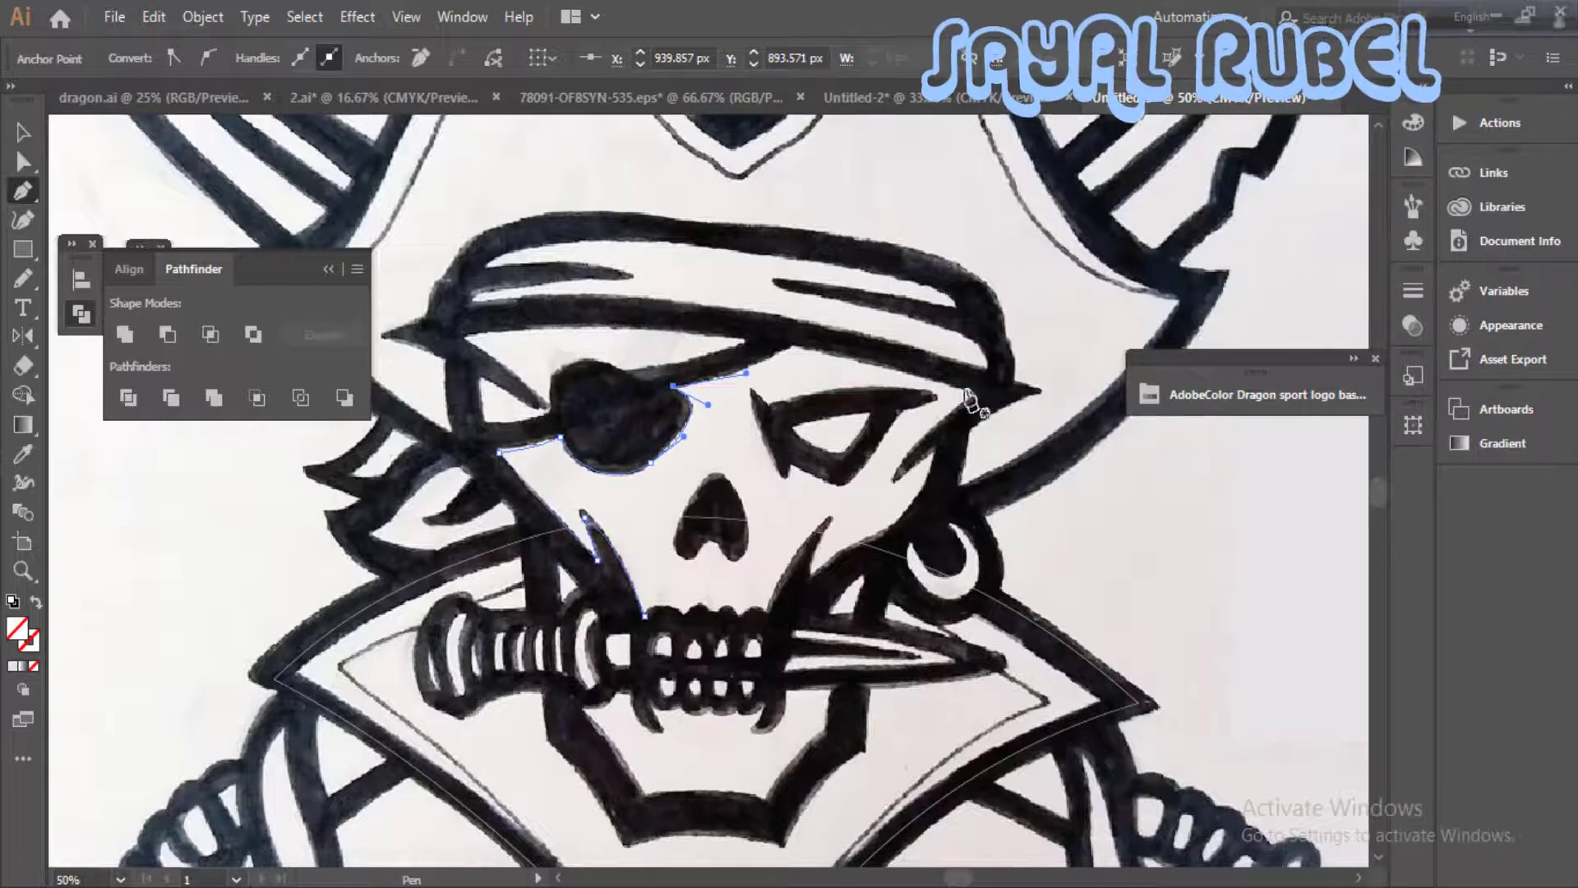
pyautogui.click(976, 395)
pyautogui.click(884, 479)
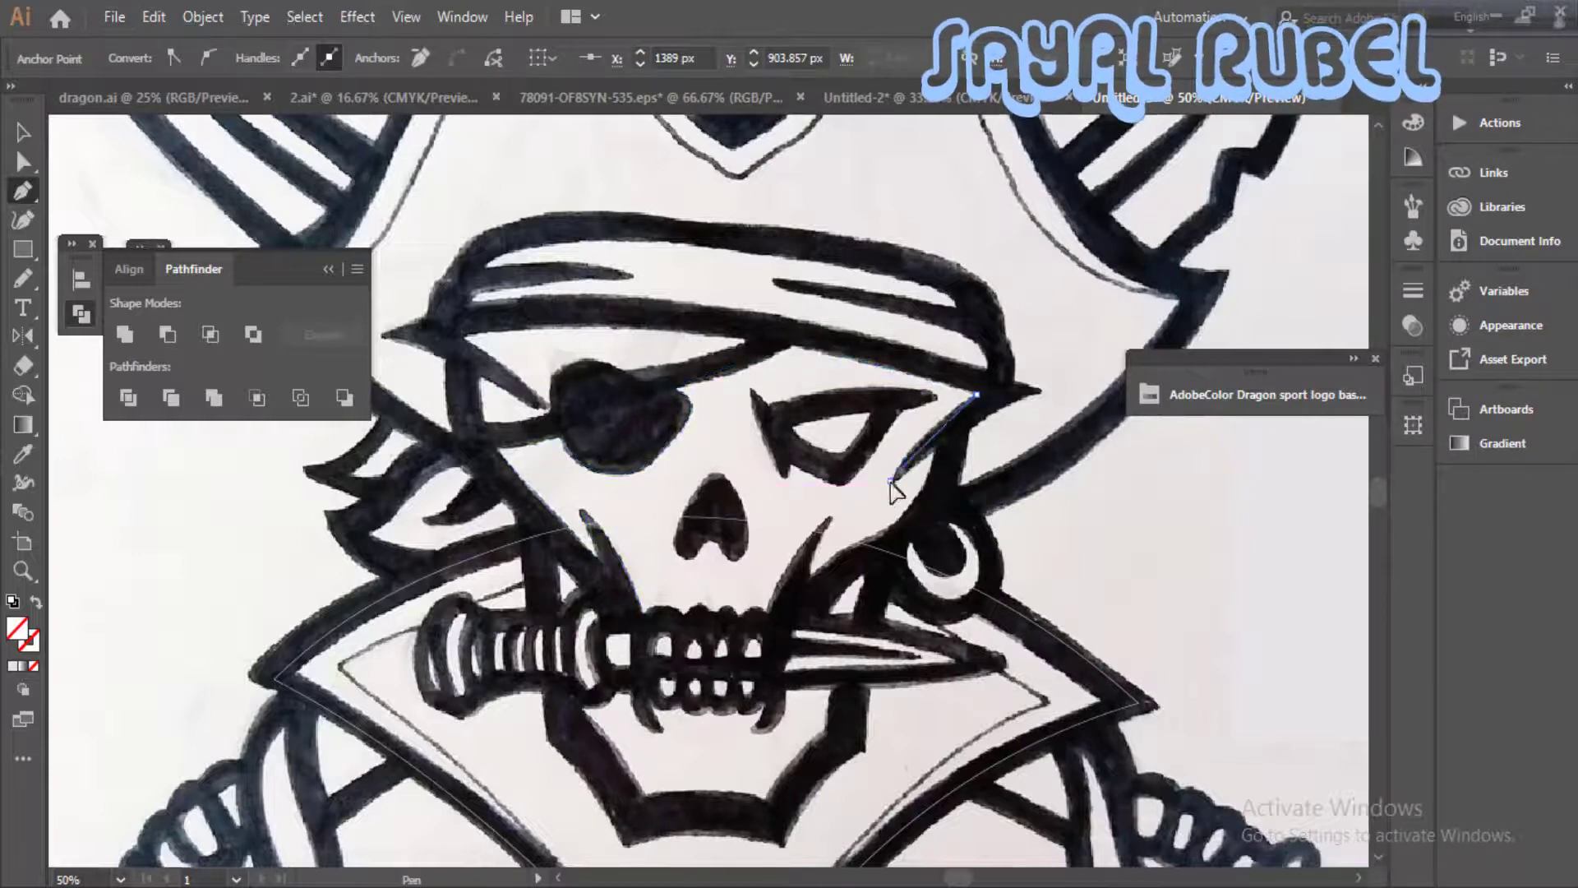
pyautogui.click(937, 451)
pyautogui.click(892, 481)
# - Bring the face outline down the right cheek notch and along the top of the teeth, then end the path
pyautogui.click(808, 580)
pyautogui.moveTo(830, 518); pyautogui.dragTo(849, 490)
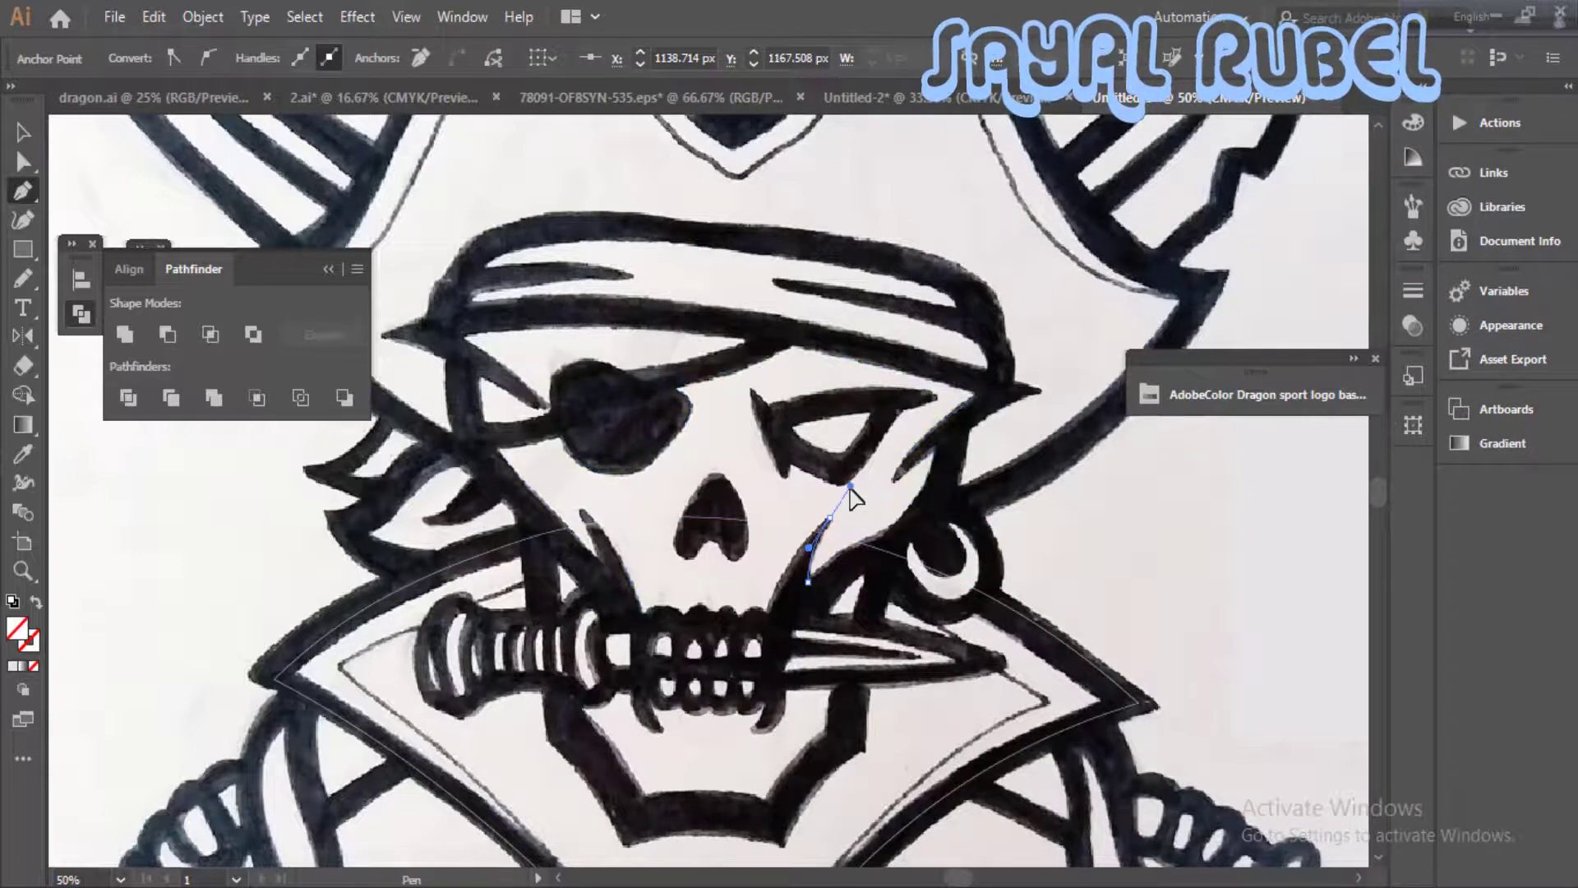
pyautogui.moveTo(767, 610); pyautogui.dragTo(696, 628)
pyautogui.press('Escape')
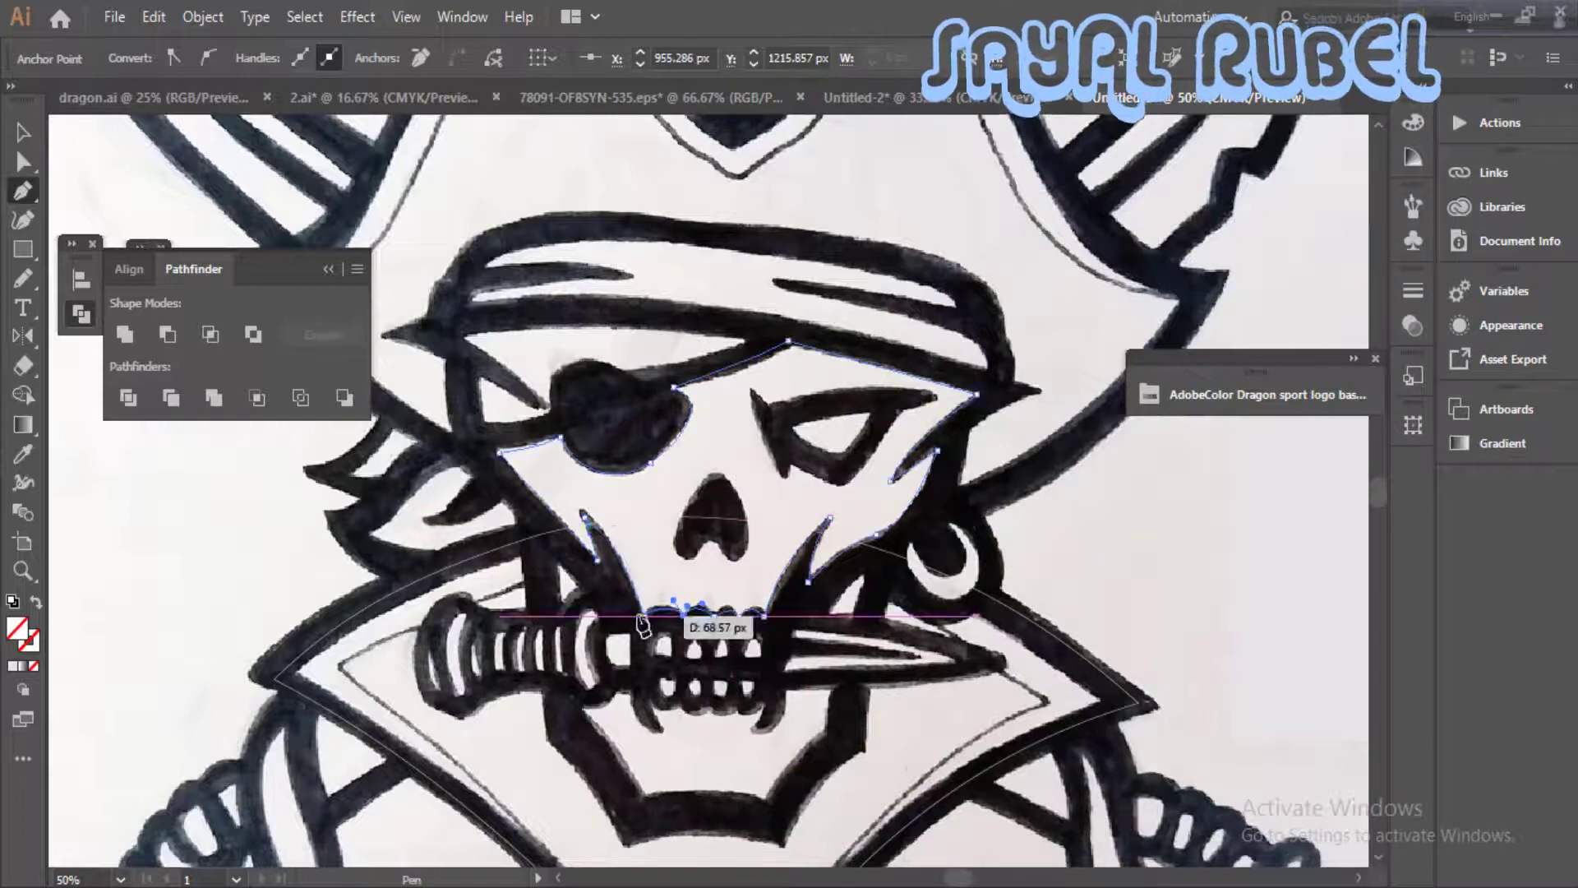
# - Trace the forehead area's lower edge from the left temple over the eye patch and along its strap to the bandana
pyautogui.hotkey('ctrl', '=')
pyautogui.click(618, 433)
pyautogui.click(710, 420)
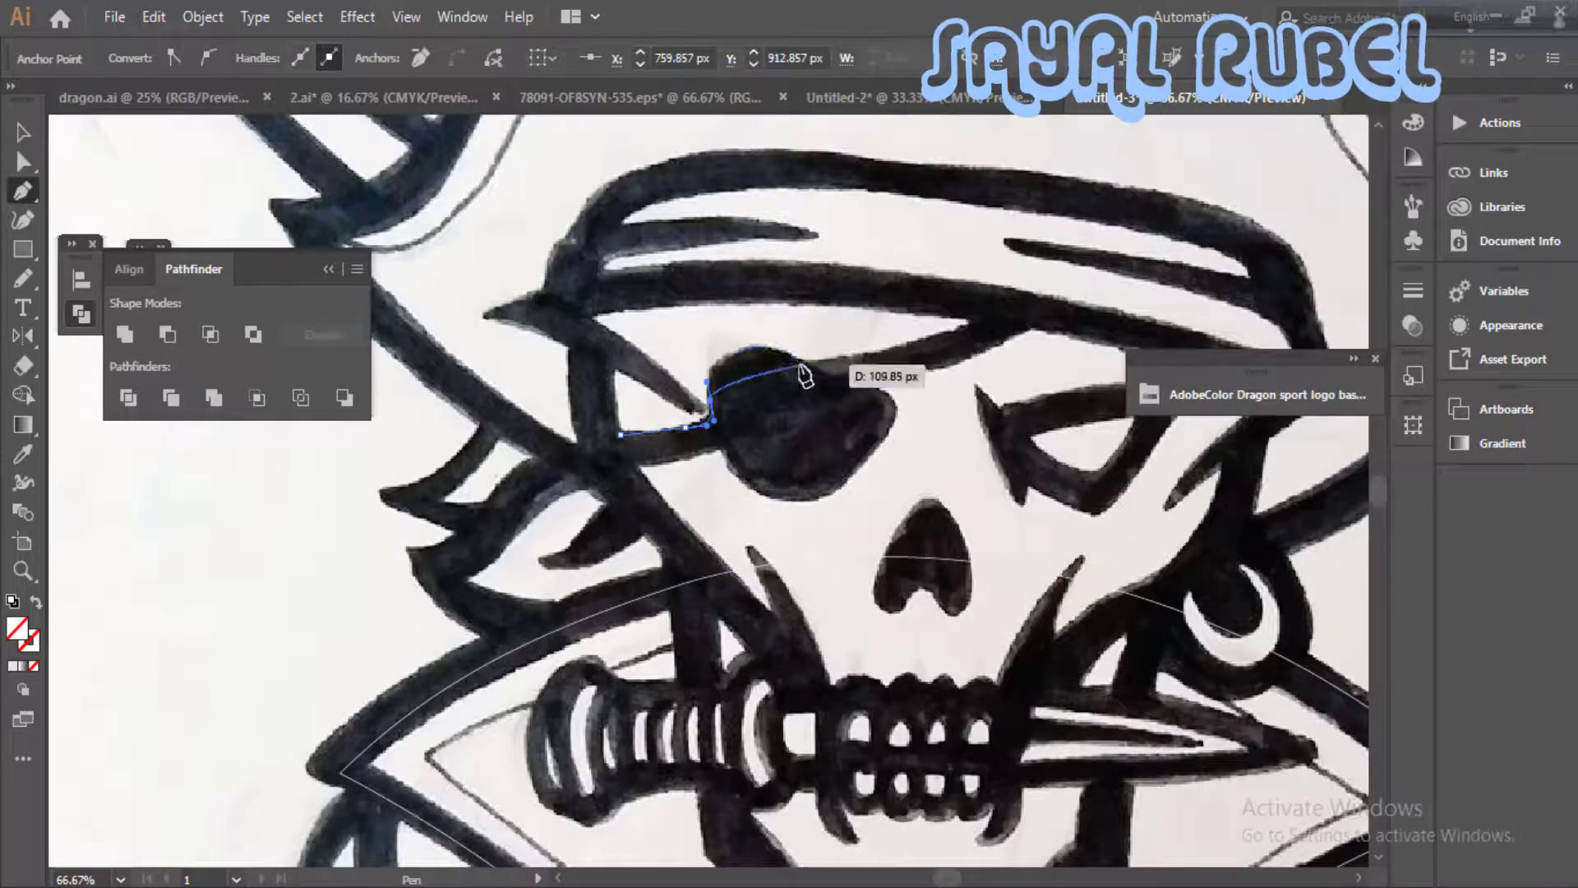
pyautogui.moveTo(801, 364)
pyautogui.mouseDown()
pyautogui.moveTo(859, 398)
pyautogui.moveTo(815, 366)
pyautogui.mouseUp()
pyautogui.moveTo(959, 332); pyautogui.dragTo(975, 326)
pyautogui.click(963, 318)
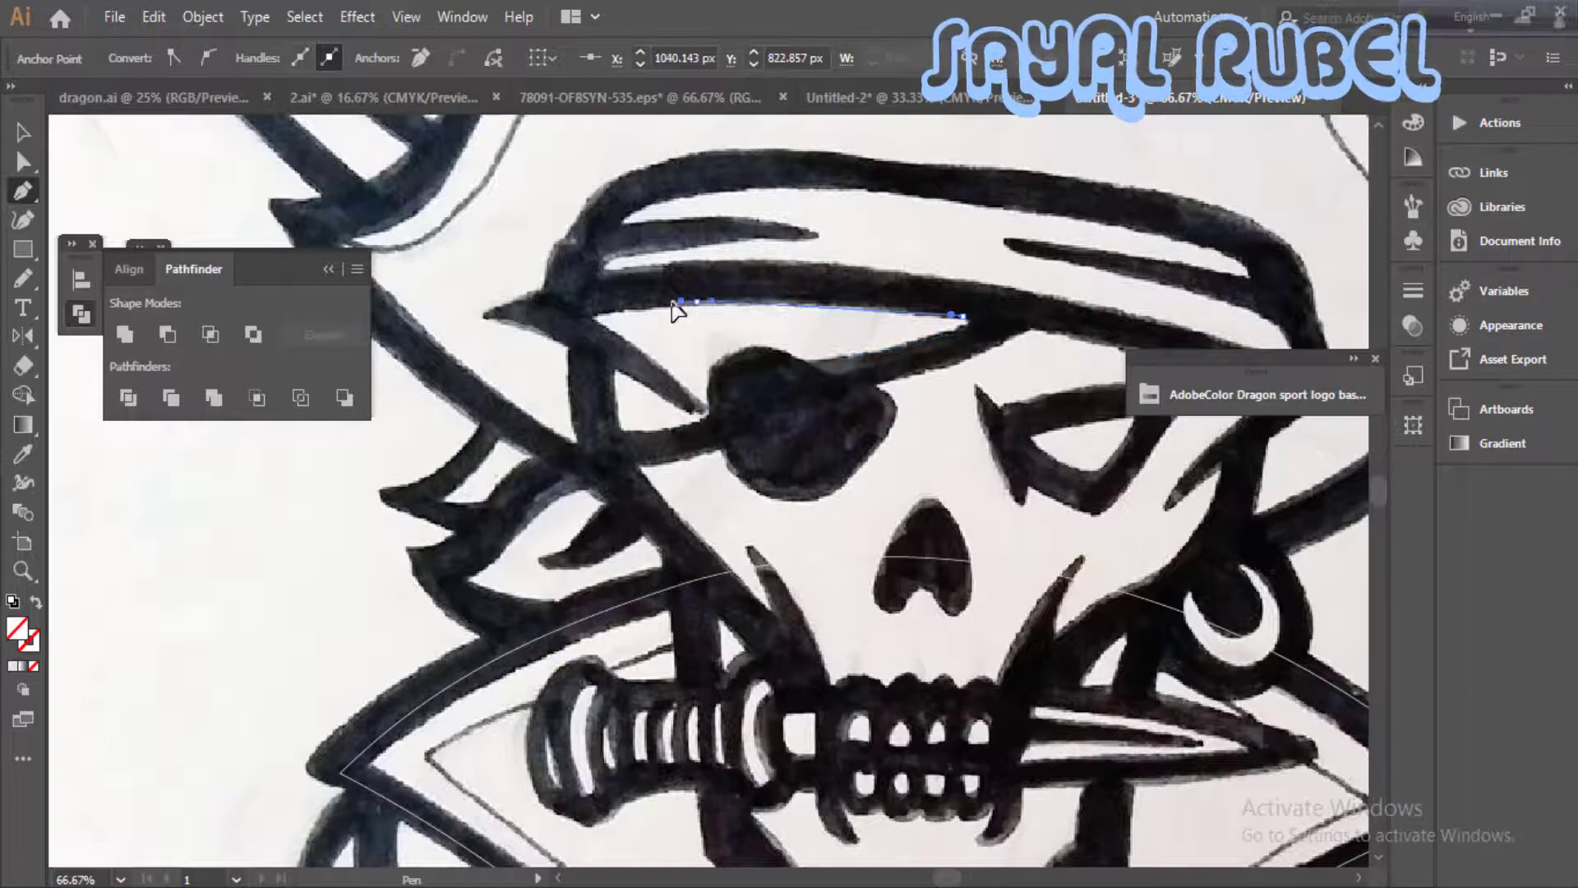
# - Close the forehead shape along the bandana's lower edge and around the pointed fold beside the left temple
pyautogui.click(697, 302)
pyautogui.click(588, 315)
pyautogui.moveTo(639, 355); pyautogui.dragTo(675, 386)
pyautogui.scroll(2, 676, 386)
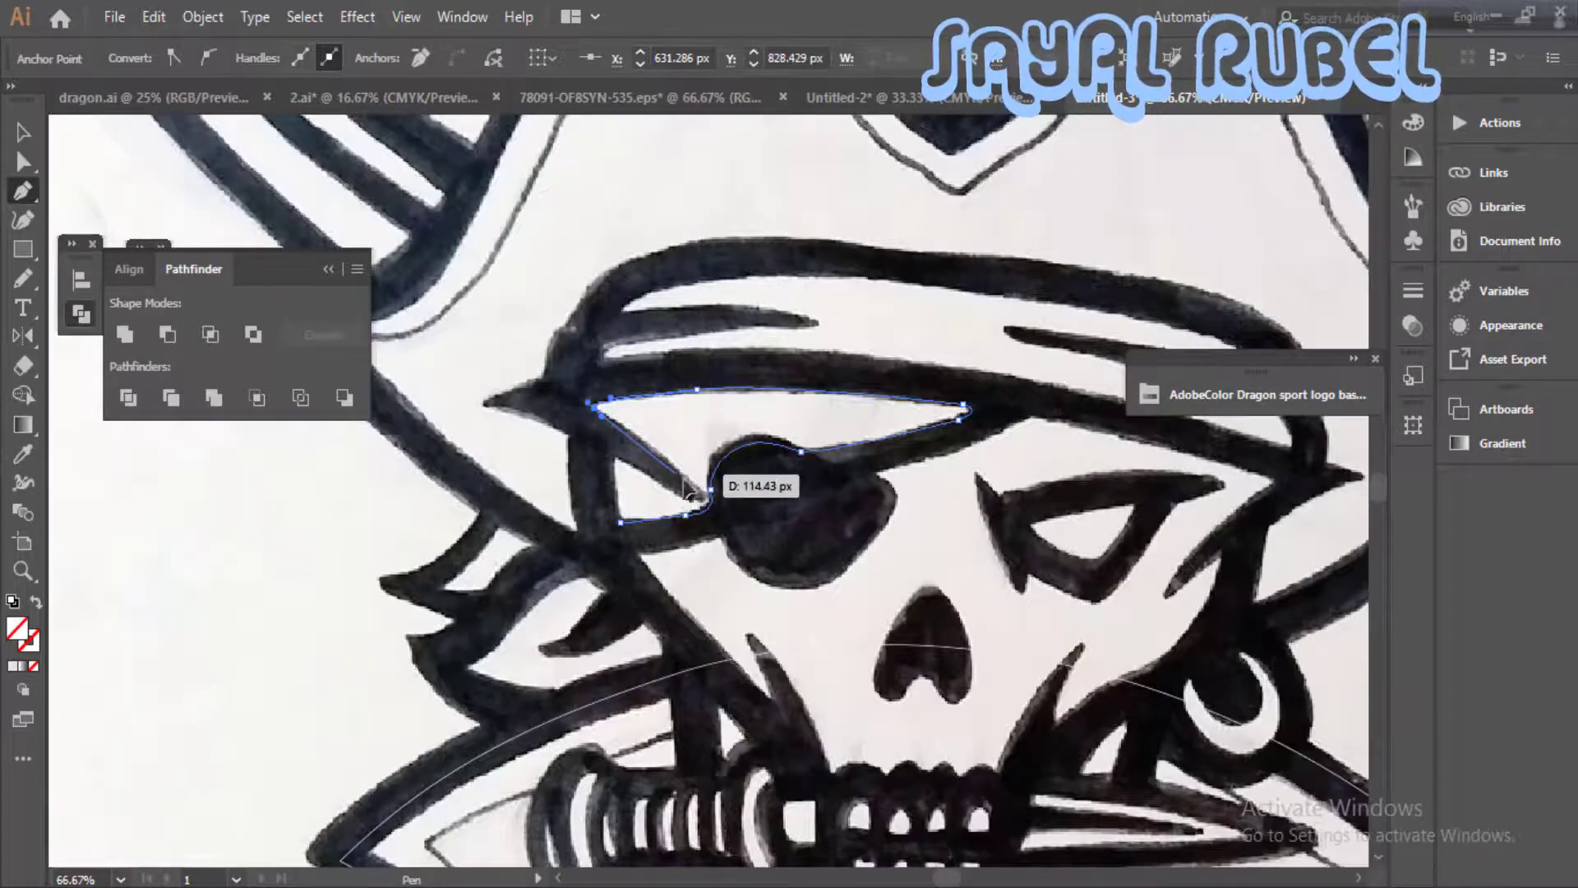
pyautogui.moveTo(680, 477); pyautogui.dragTo(700, 494)
pyautogui.click(677, 492)
pyautogui.click(614, 455)
pyautogui.click(621, 522)
# - Trace the skull's nose hole as a closed pen path, including the notch at its base
pyautogui.press('space')
pyautogui.moveTo(954, 595); pyautogui.dragTo(658, 426)
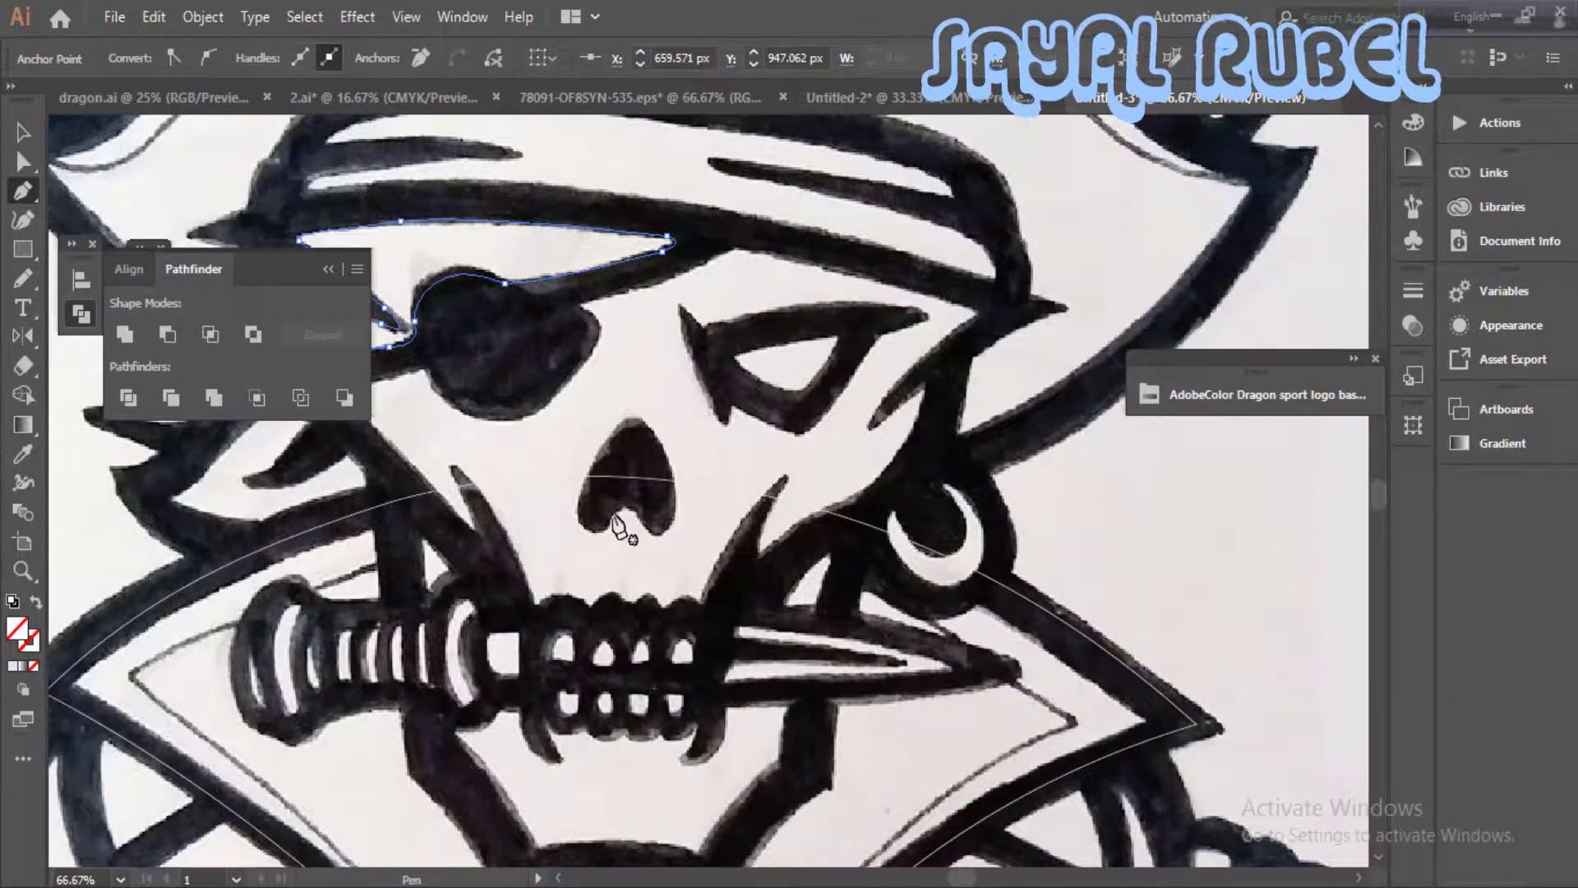
pyautogui.moveTo(614, 517); pyautogui.dragTo(602, 537)
pyautogui.moveTo(581, 475); pyautogui.dragTo(607, 433)
pyautogui.hotkey('ctrl', 'z')
pyautogui.moveTo(623, 422); pyautogui.dragTo(648, 423)
pyautogui.moveTo(675, 472); pyautogui.dragTo(666, 535)
pyautogui.moveTo(647, 529)
pyautogui.mouseDown()
pyautogui.moveTo(634, 511)
pyautogui.moveTo(601, 539)
pyautogui.mouseUp()
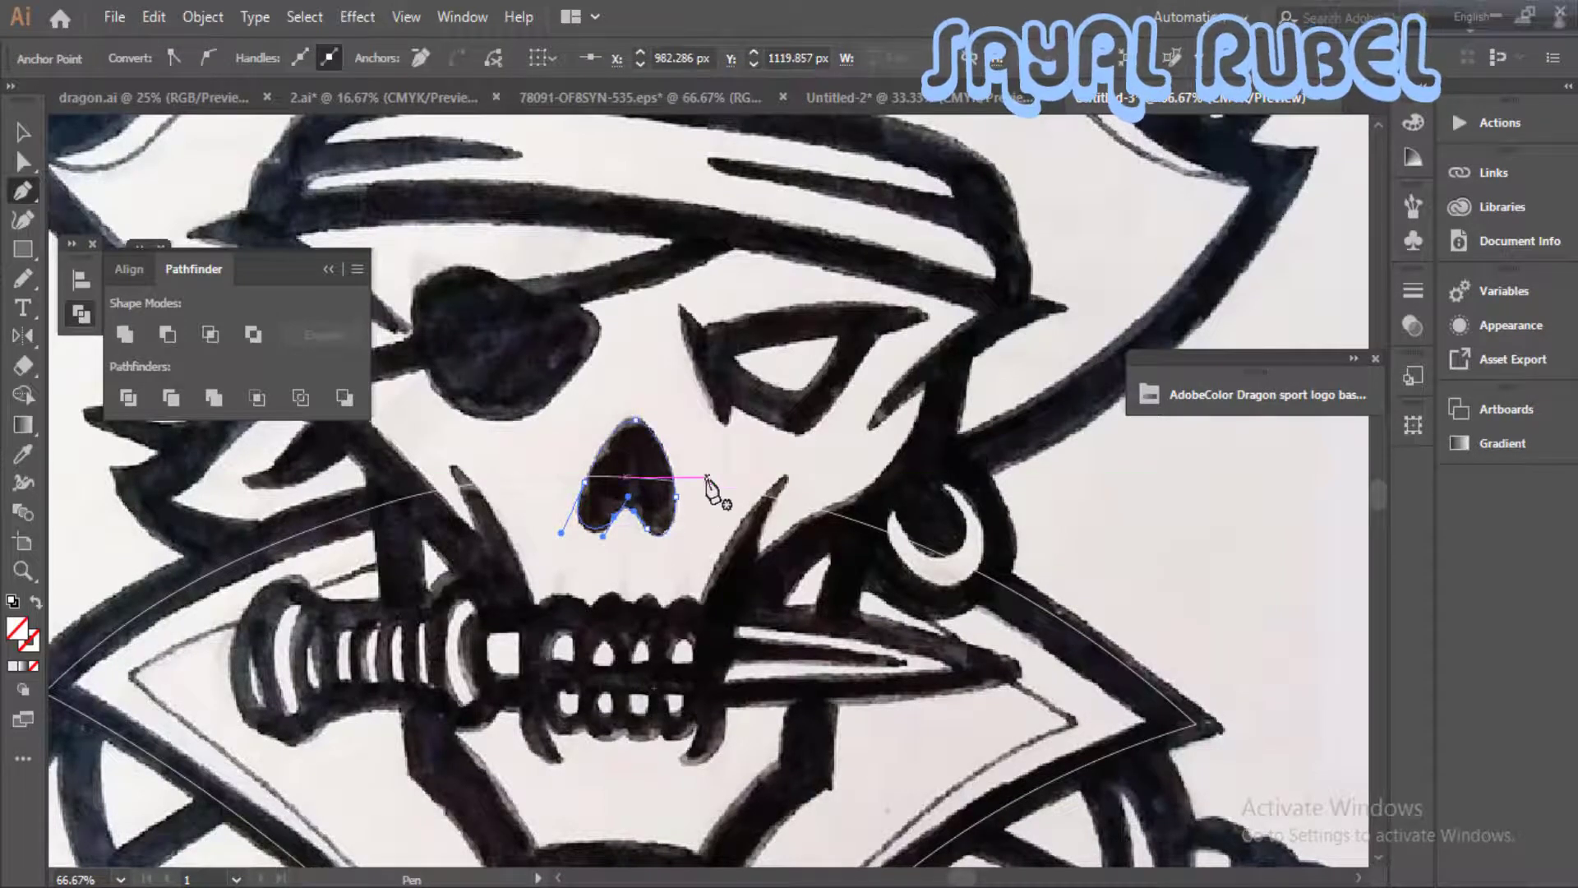
# - Trace the white chin area between the inner jaw edge, the fangs, the lower teeth and the knife handle
pyautogui.press('space')
pyautogui.moveTo(707, 479); pyautogui.dragTo(849, 251)
pyautogui.click(597, 509)
pyautogui.moveTo(679, 626); pyautogui.dragTo(699, 607)
pyautogui.moveTo(832, 625); pyautogui.dragTo(833, 516)
pyautogui.click(935, 473)
pyautogui.click(835, 535)
pyautogui.moveTo(805, 506); pyautogui.dragTo(557, 509)
pyautogui.click(689, 502)
pyautogui.click(704, 532)
pyautogui.click(661, 483)
pyautogui.click(644, 481)
pyautogui.moveTo(770, 560)
pyautogui.mouseDown()
pyautogui.moveTo(803, 624)
pyautogui.moveTo(952, 616)
pyautogui.mouseUp()
pyautogui.scroll(-1, 809, 612)
pyautogui.moveTo(909, 810); pyautogui.dragTo(912, 679)
pyautogui.moveTo(656, 595); pyautogui.dragTo(694, 544)
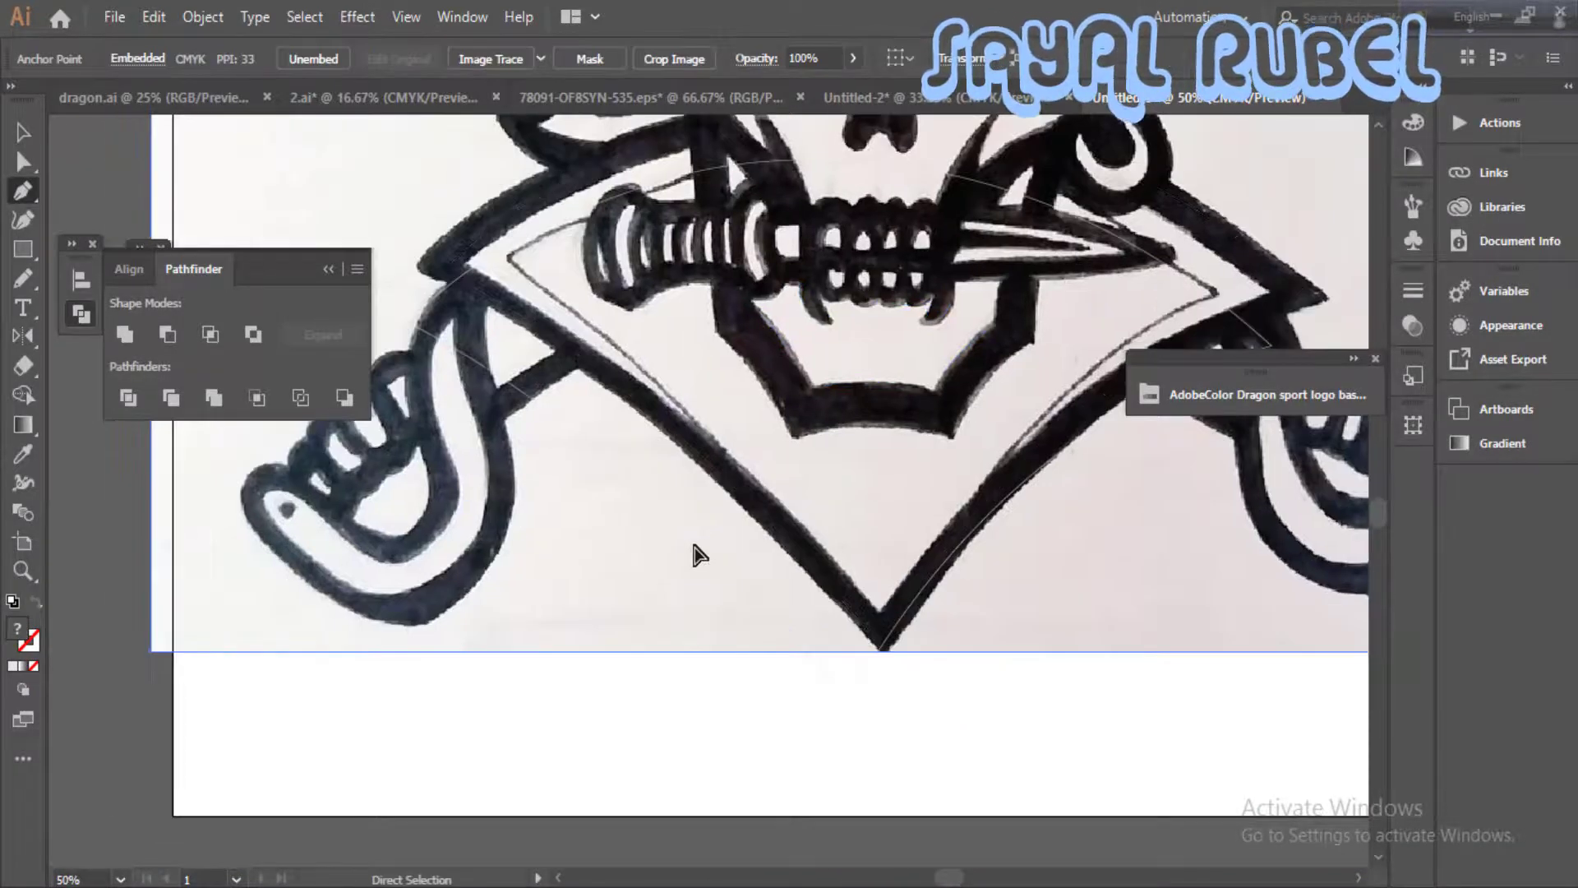
pyautogui.hotkey('ctrl', 'z')
# - Trace the collar's inner edge with the Pen tool from the bottom tip to the left corner and up to the neck
pyautogui.press('p')
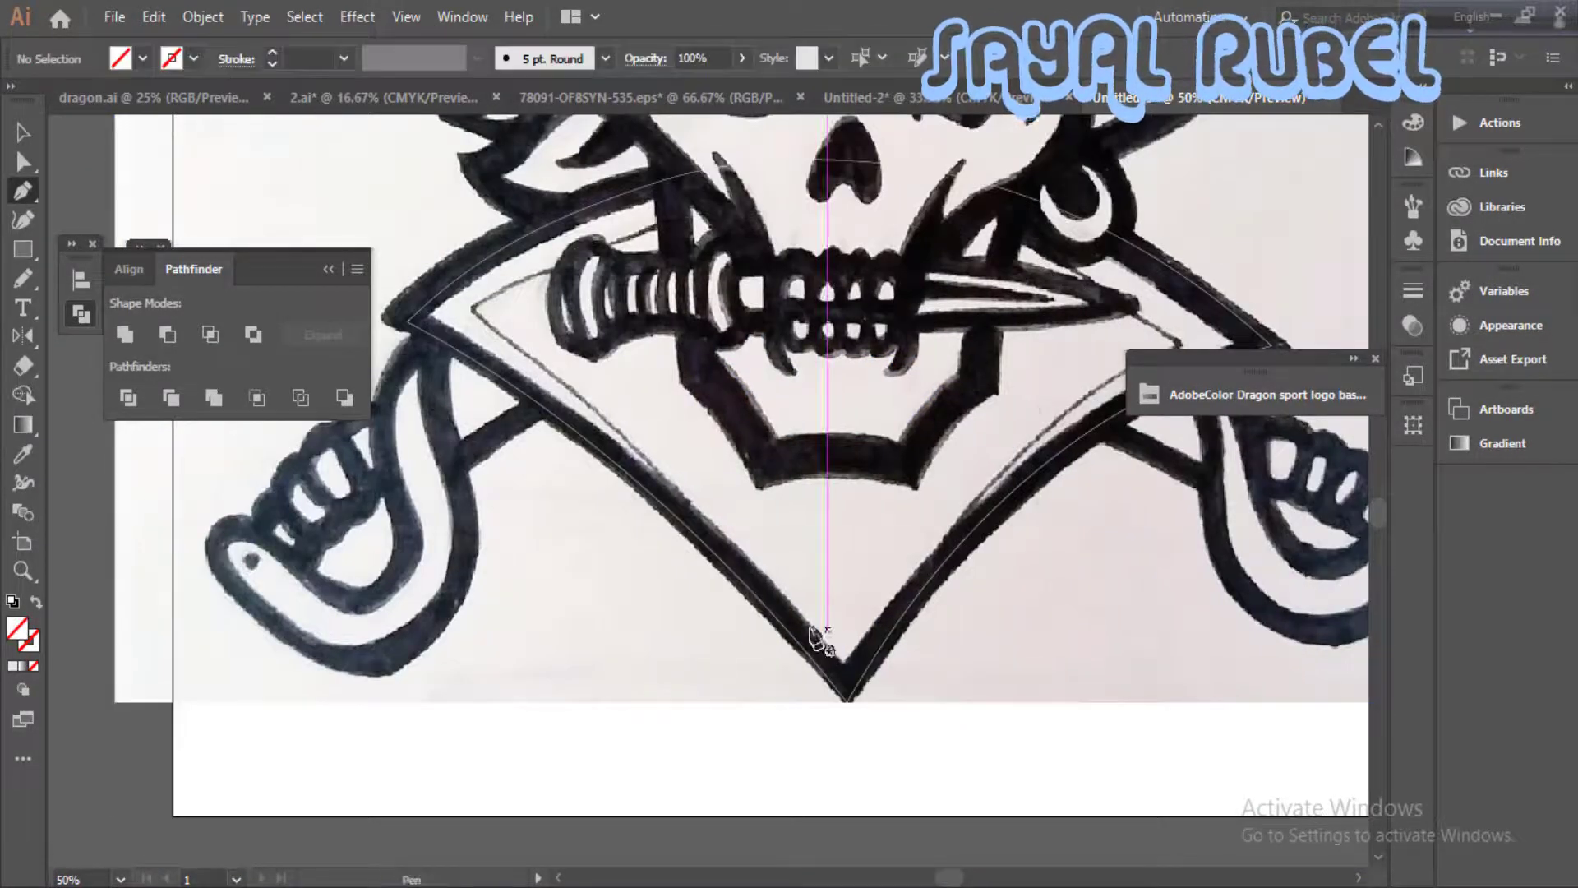
pyautogui.click(844, 667)
pyautogui.moveTo(552, 405); pyautogui.dragTo(405, 317)
pyautogui.click(427, 315)
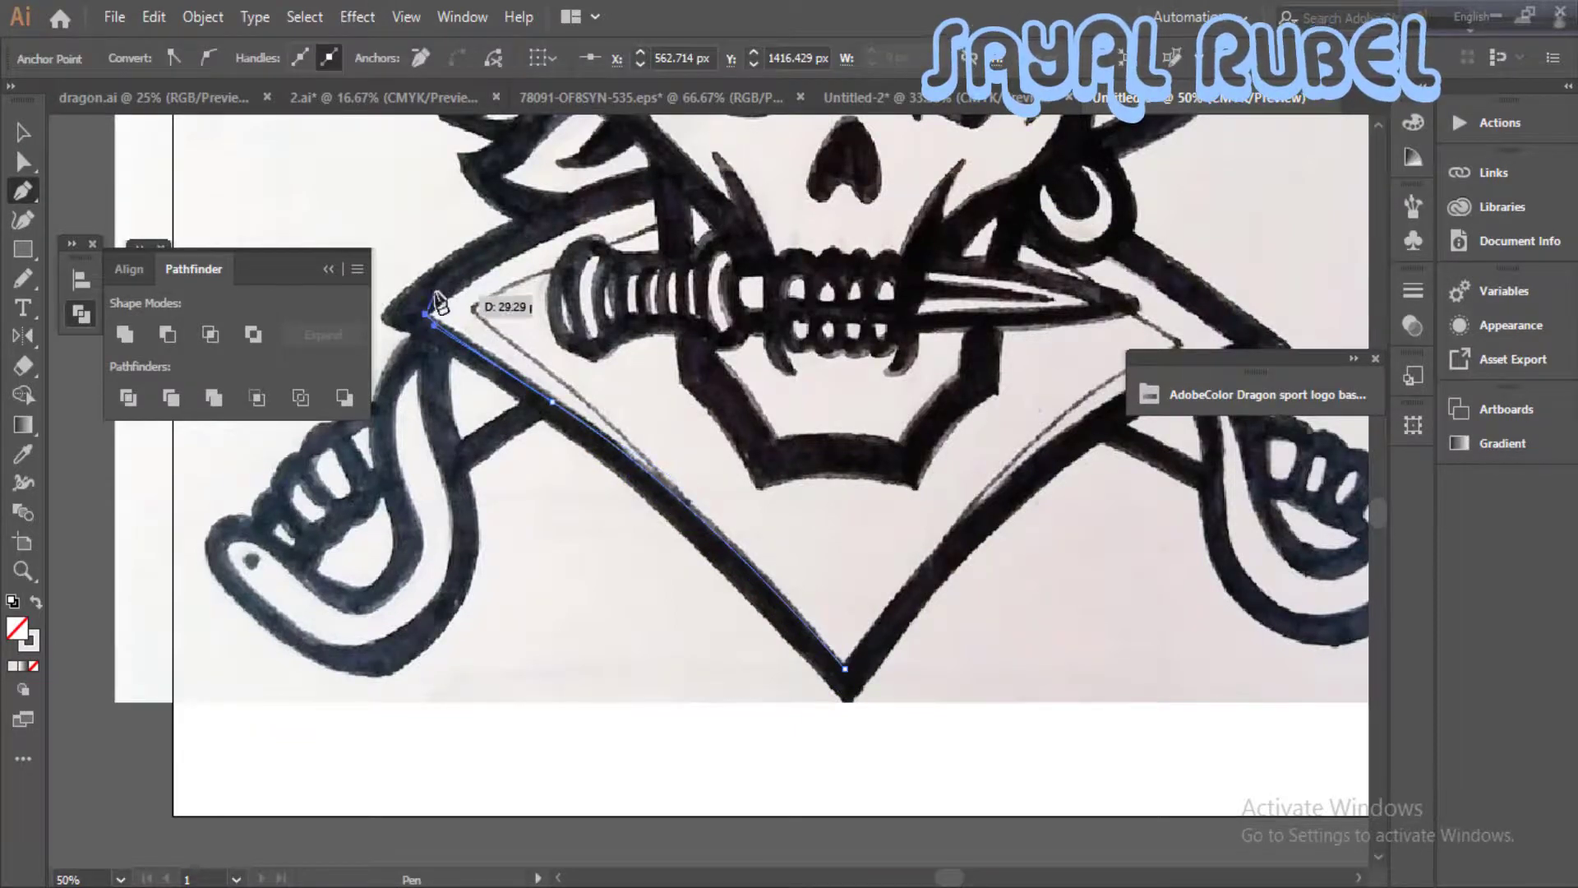
pyautogui.moveTo(641, 206); pyautogui.dragTo(591, 417)
# - Continue the inner collar path around the top of the knife handle and out to the left lapel line's corner
pyautogui.moveTo(609, 411); pyautogui.dragTo(726, 383)
pyautogui.scroll(1, 618, 442)
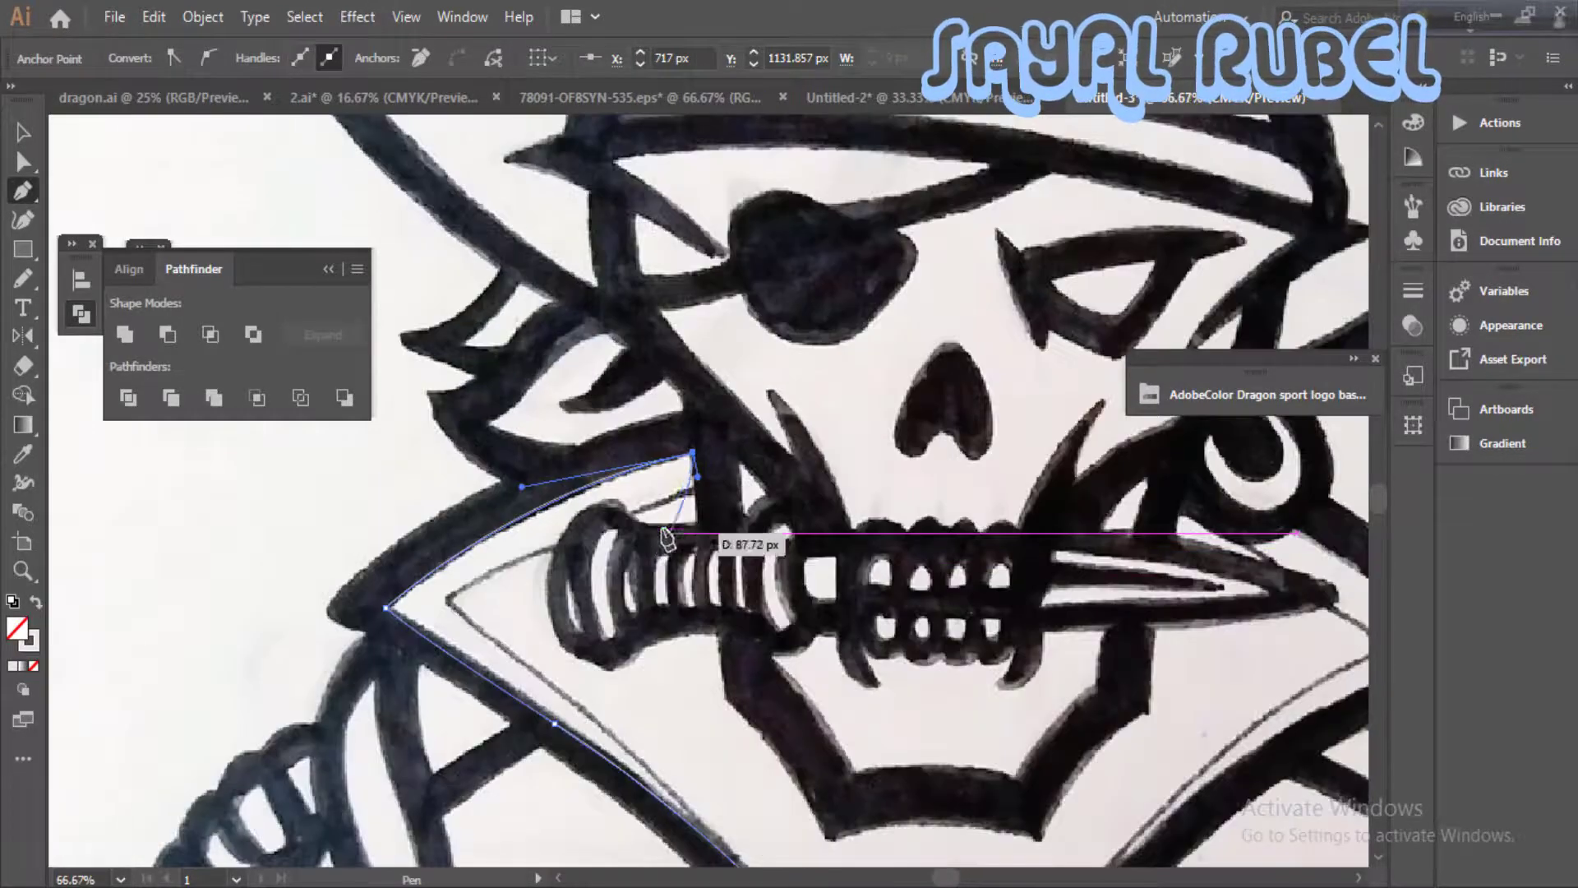
pyautogui.click(695, 492)
pyautogui.moveTo(630, 516); pyautogui.dragTo(620, 499)
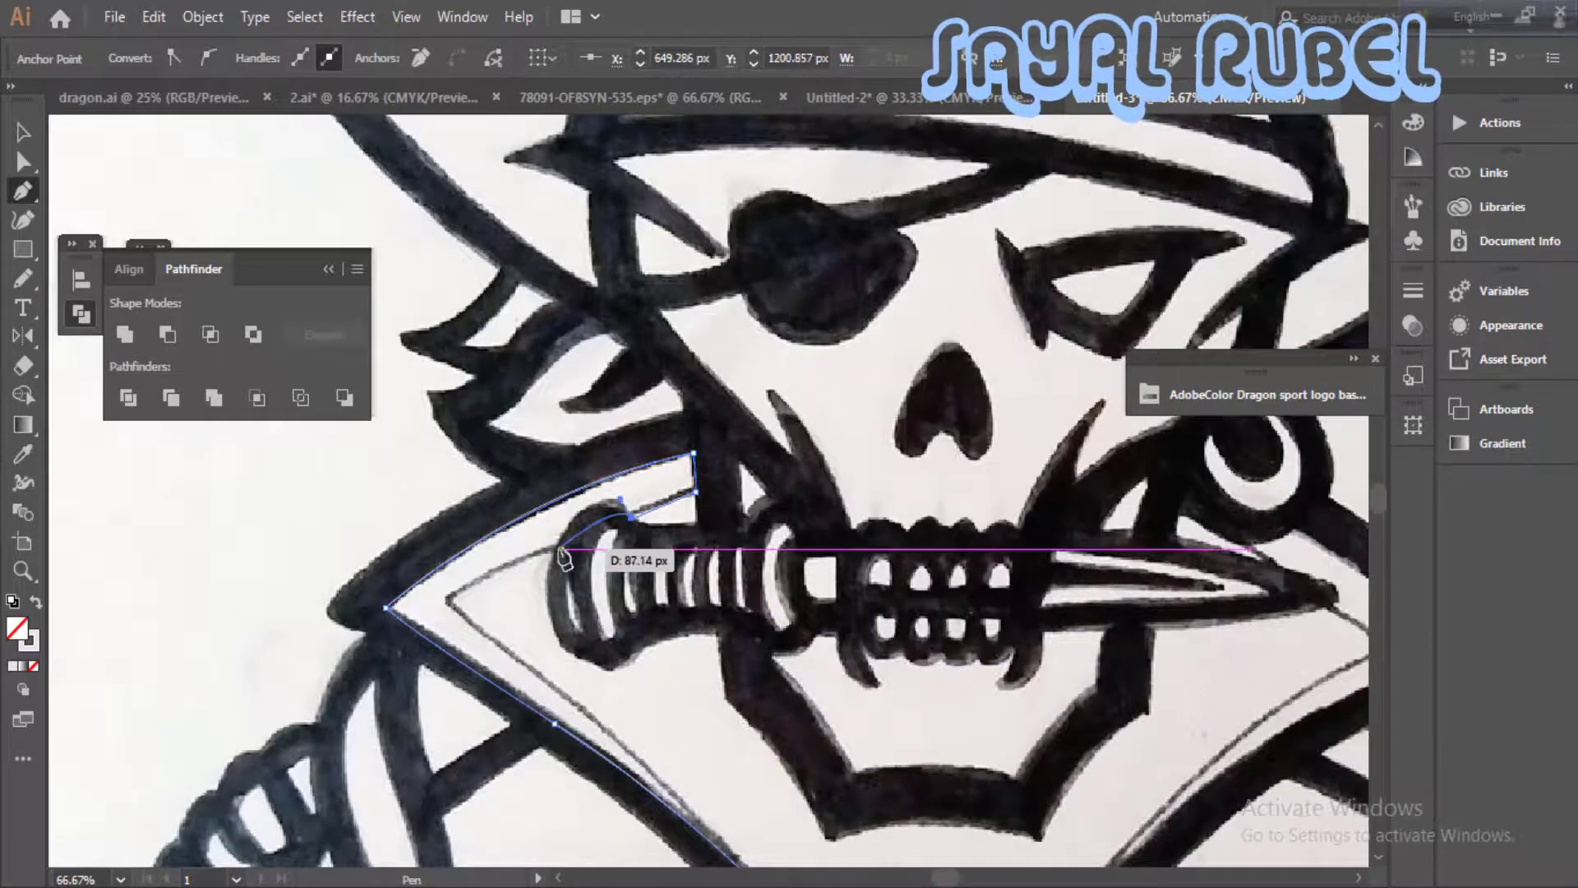
pyautogui.click(557, 549)
pyautogui.moveTo(551, 559); pyautogui.dragTo(656, 374)
pyautogui.click(551, 408)
pyautogui.moveTo(562, 424); pyautogui.dragTo(566, 434)
# - Trace the left lapel line from its corner down toward the collar's bottom tip
pyautogui.moveTo(884, 732); pyautogui.dragTo(641, 502)
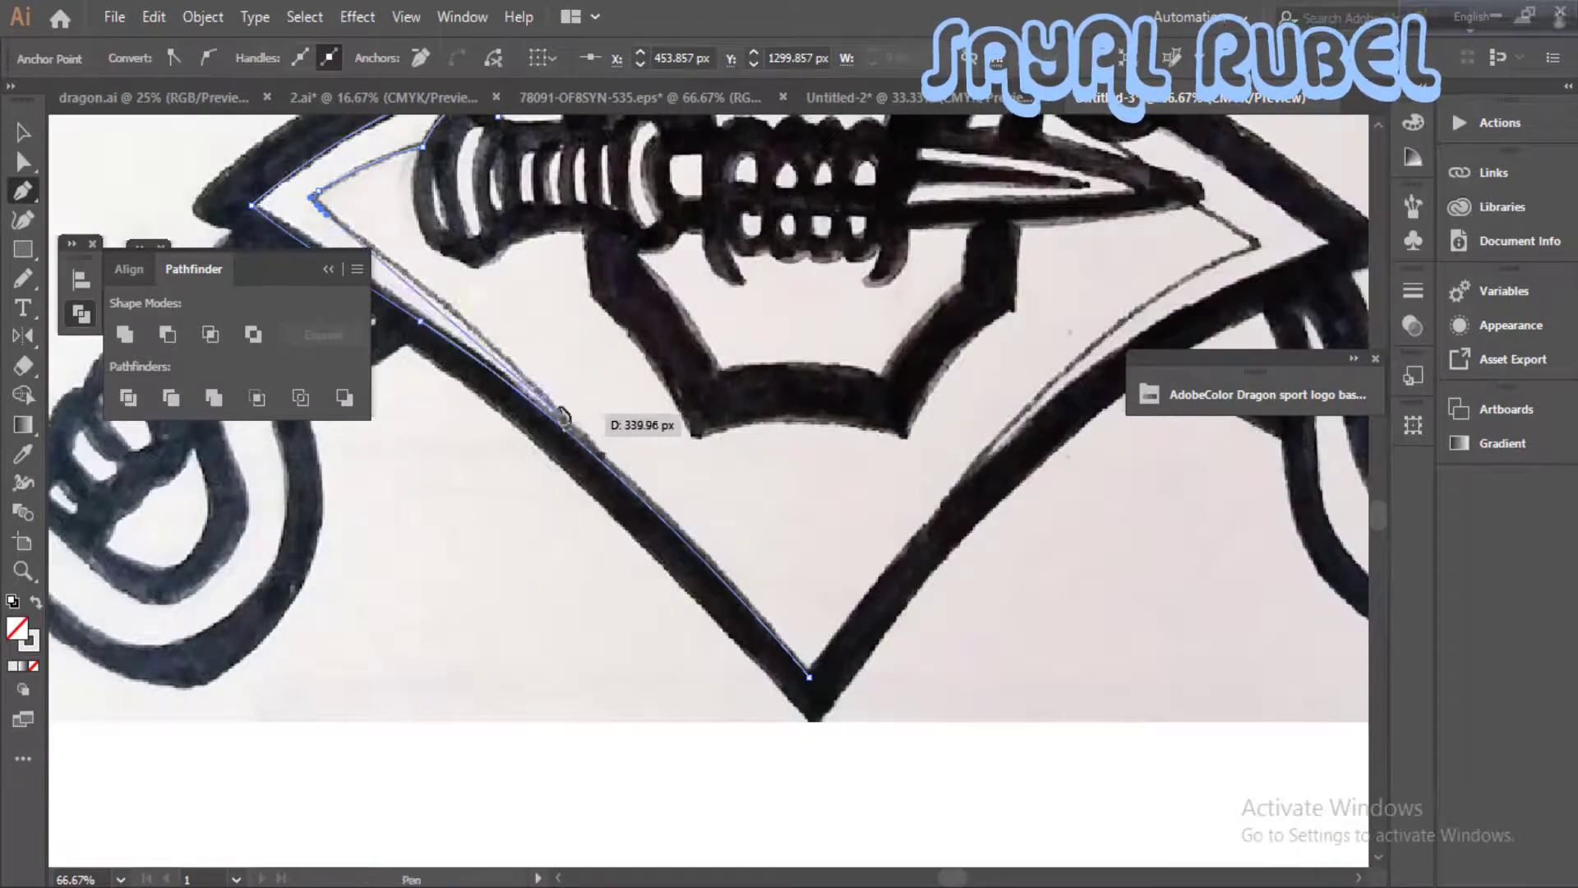
pyautogui.moveTo(523, 334); pyautogui.dragTo(746, 544)
pyautogui.moveTo(822, 718); pyautogui.dragTo(782, 658)
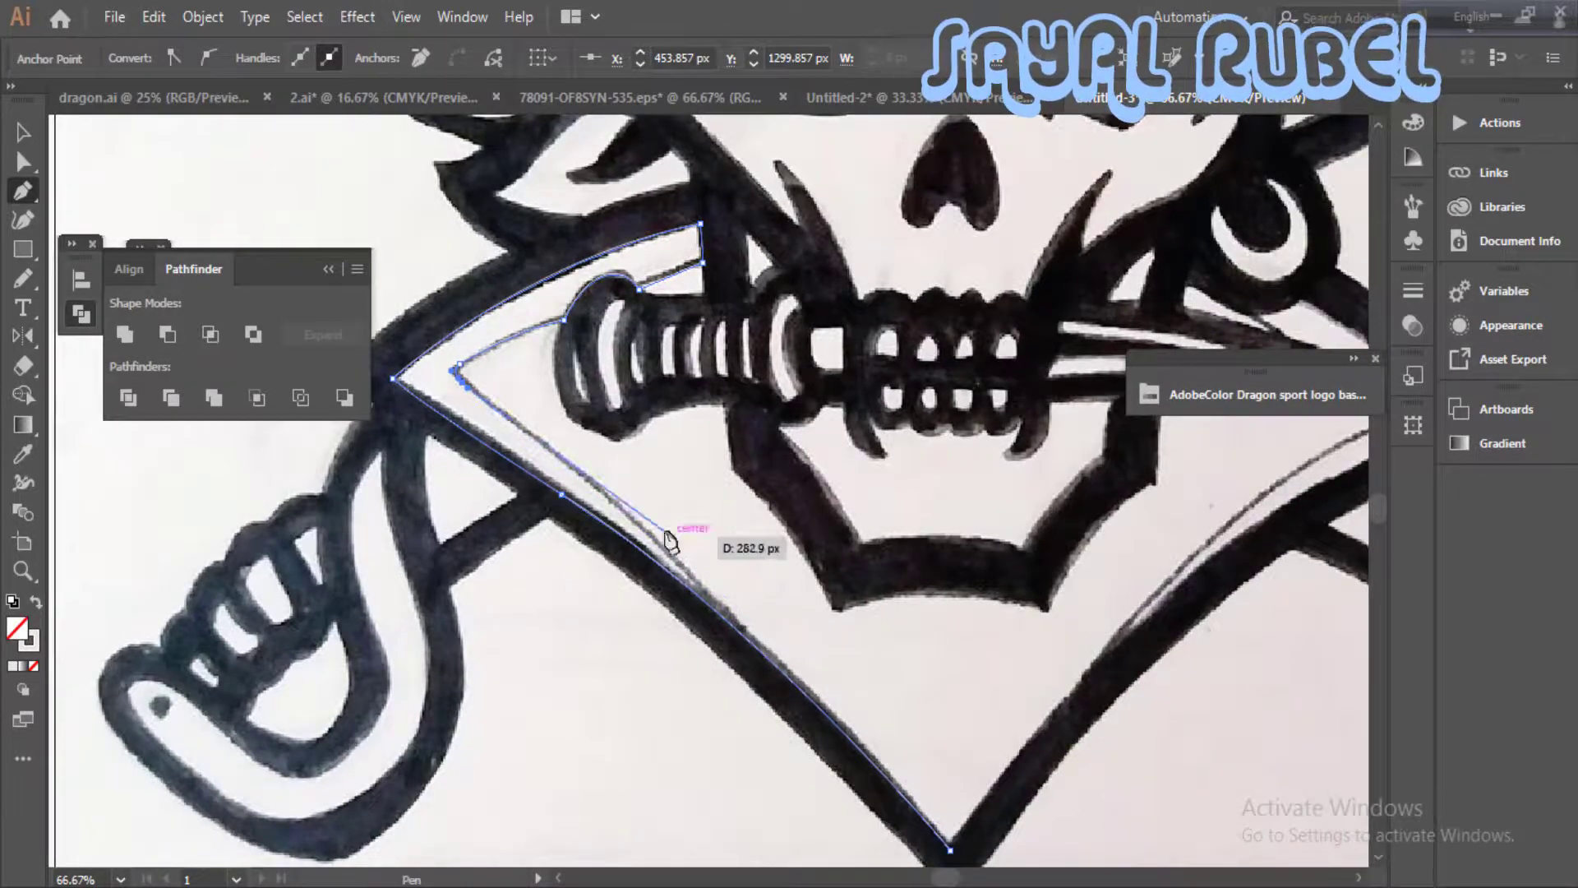
pyautogui.moveTo(669, 536); pyautogui.dragTo(680, 649)
pyautogui.moveTo(745, 575); pyautogui.dragTo(732, 456)
pyautogui.moveTo(809, 644); pyautogui.dragTo(749, 614)
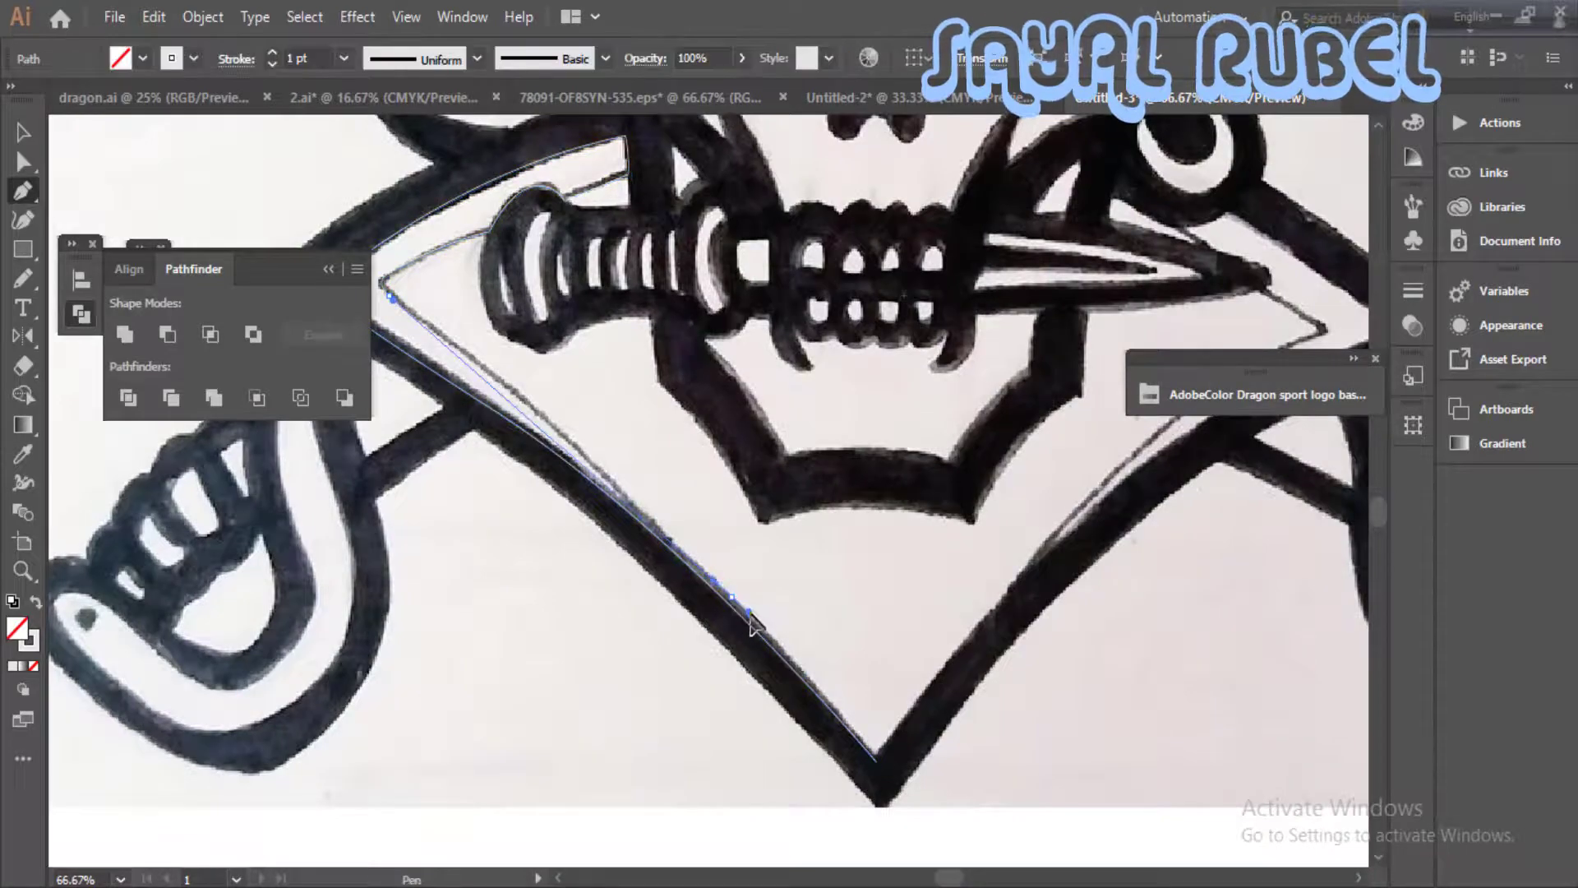
pyautogui.moveTo(822, 715); pyautogui.dragTo(716, 572)
pyautogui.click(769, 619)
# - Trace the collar's right inner edge from below the earring around the right corner
pyautogui.moveTo(846, 546); pyautogui.dragTo(518, 814)
pyautogui.keyDown('ctrl'); pyautogui.click(789, 569); pyautogui.keyUp('ctrl')
pyautogui.moveTo(792, 571); pyautogui.dragTo(692, 638)
pyautogui.click(688, 405)
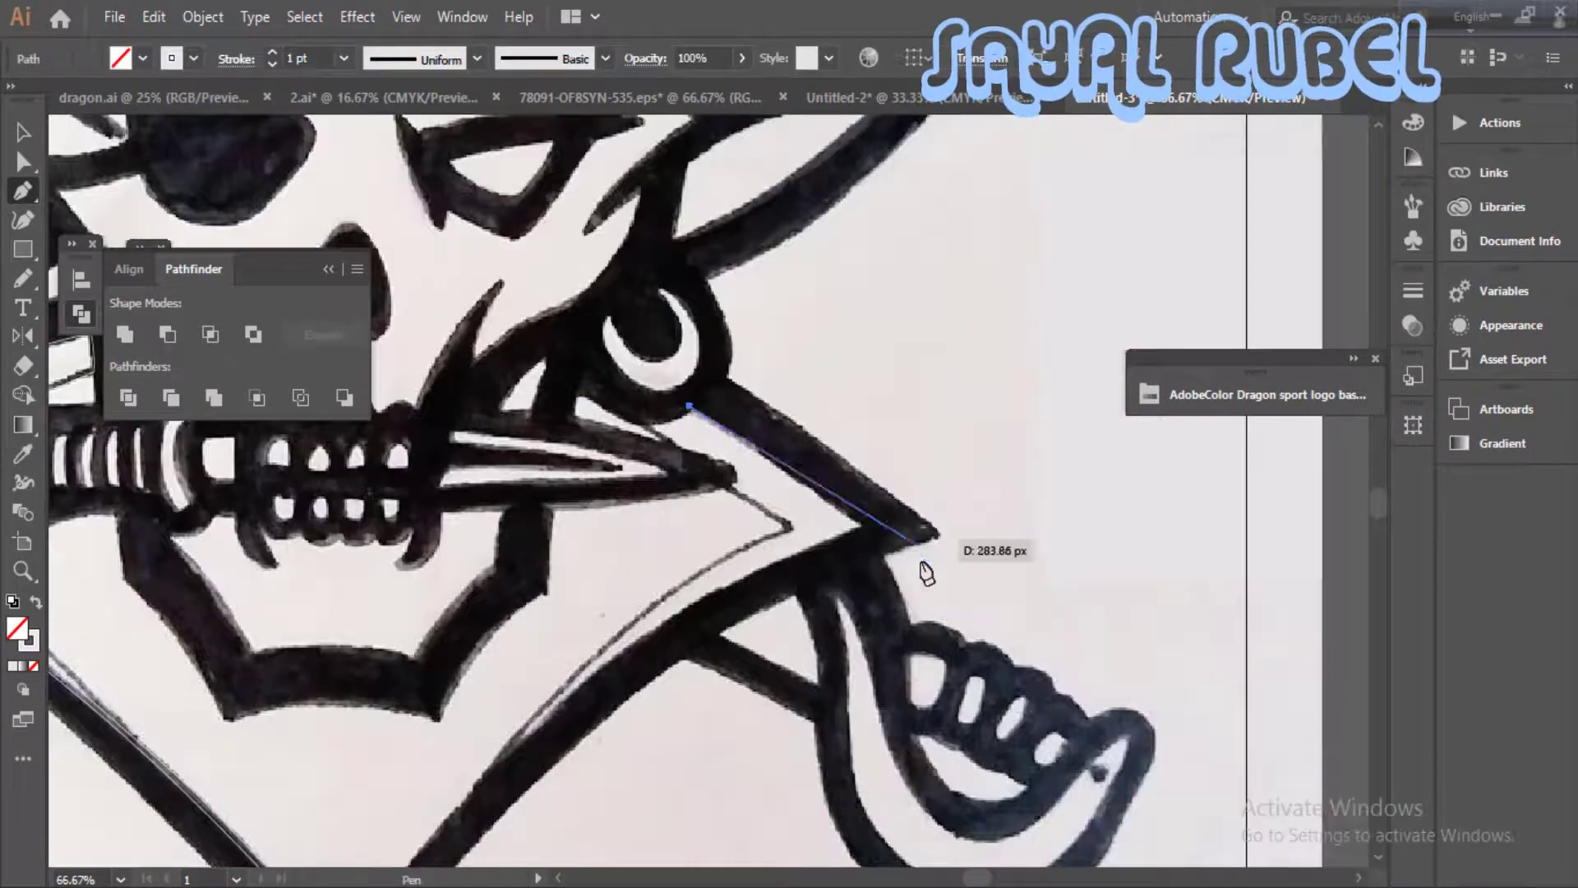
pyautogui.click(748, 557)
pyautogui.moveTo(462, 797); pyautogui.dragTo(641, 509)
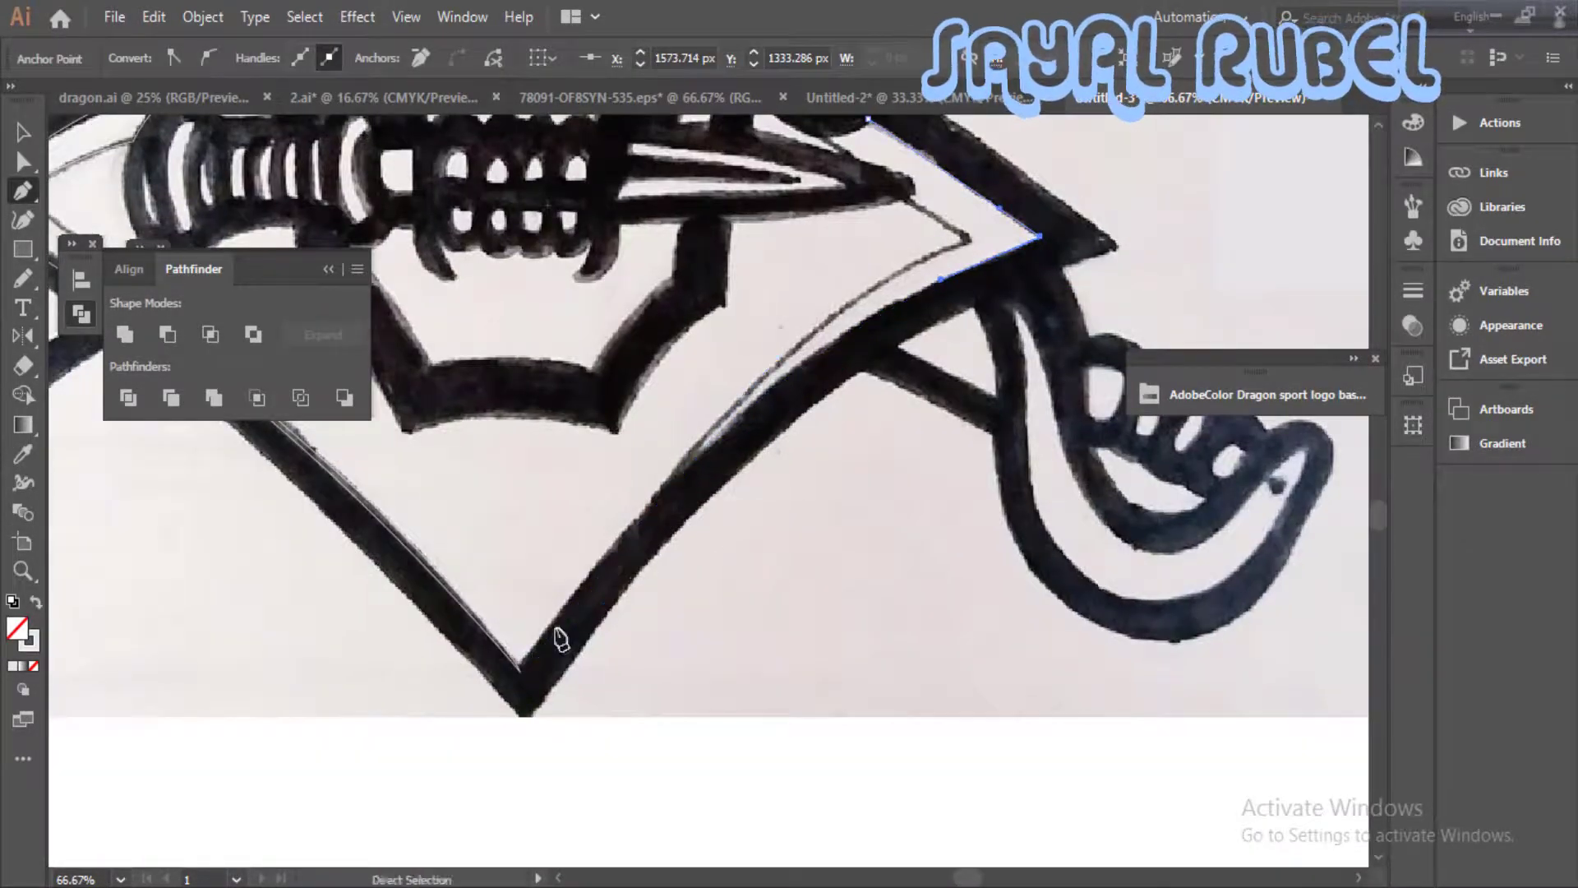
# - Extend the right collar path with a curve down the inside of the lower right edge
pyautogui.moveTo(559, 635); pyautogui.dragTo(355, 870)
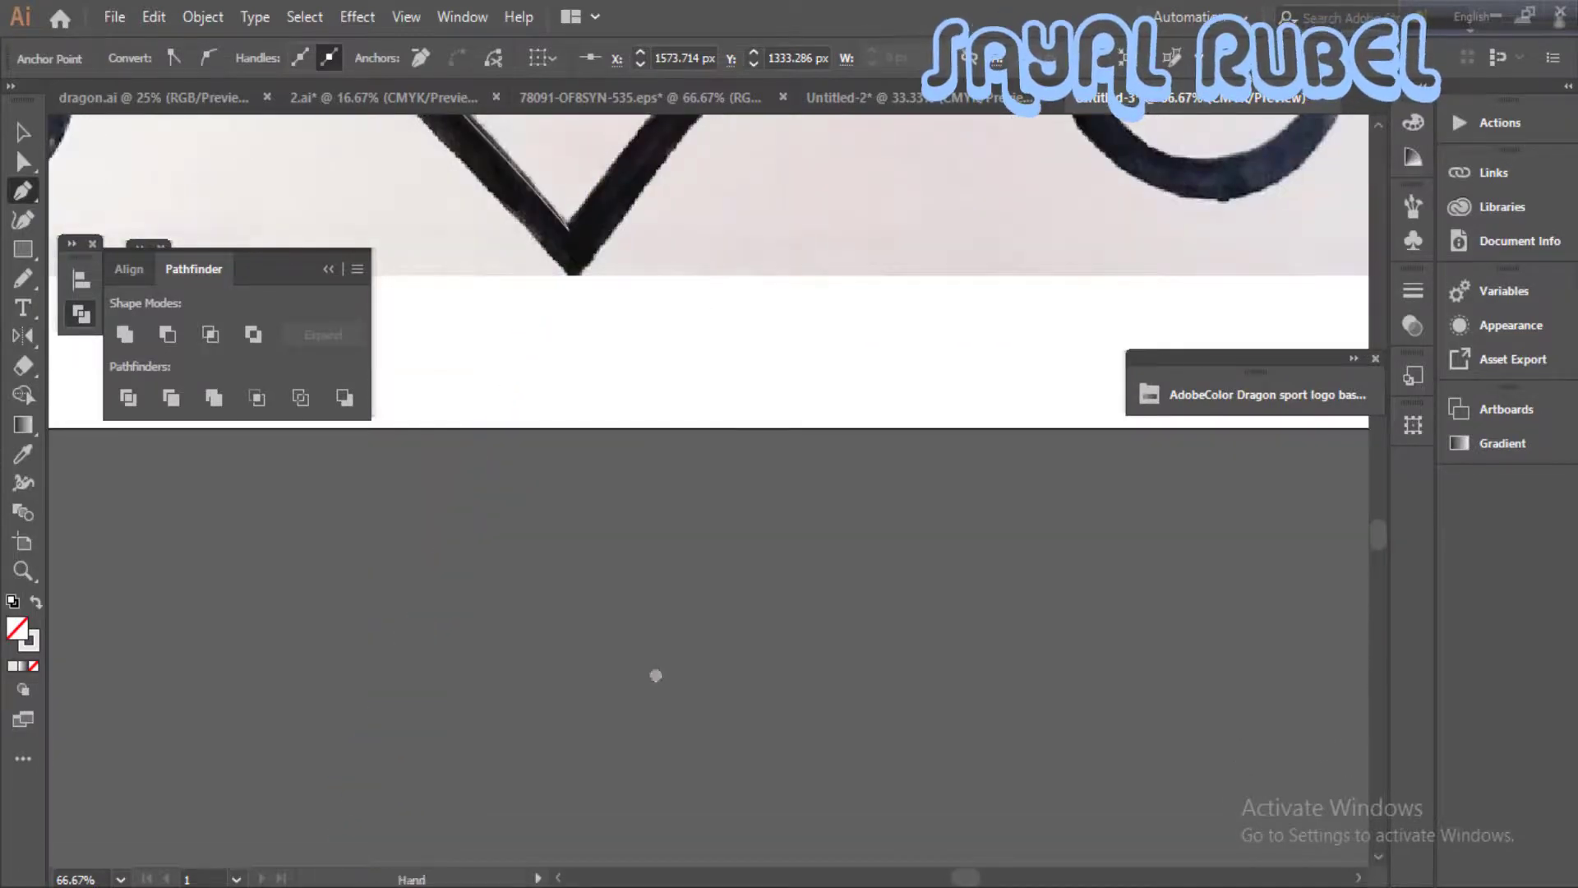
pyautogui.moveTo(655, 675); pyautogui.dragTo(641, 821)
pyautogui.hotkey('ctrl', '-')
pyautogui.hotkey('ctrl', '=')
pyautogui.moveTo(407, 678); pyautogui.dragTo(703, 489)
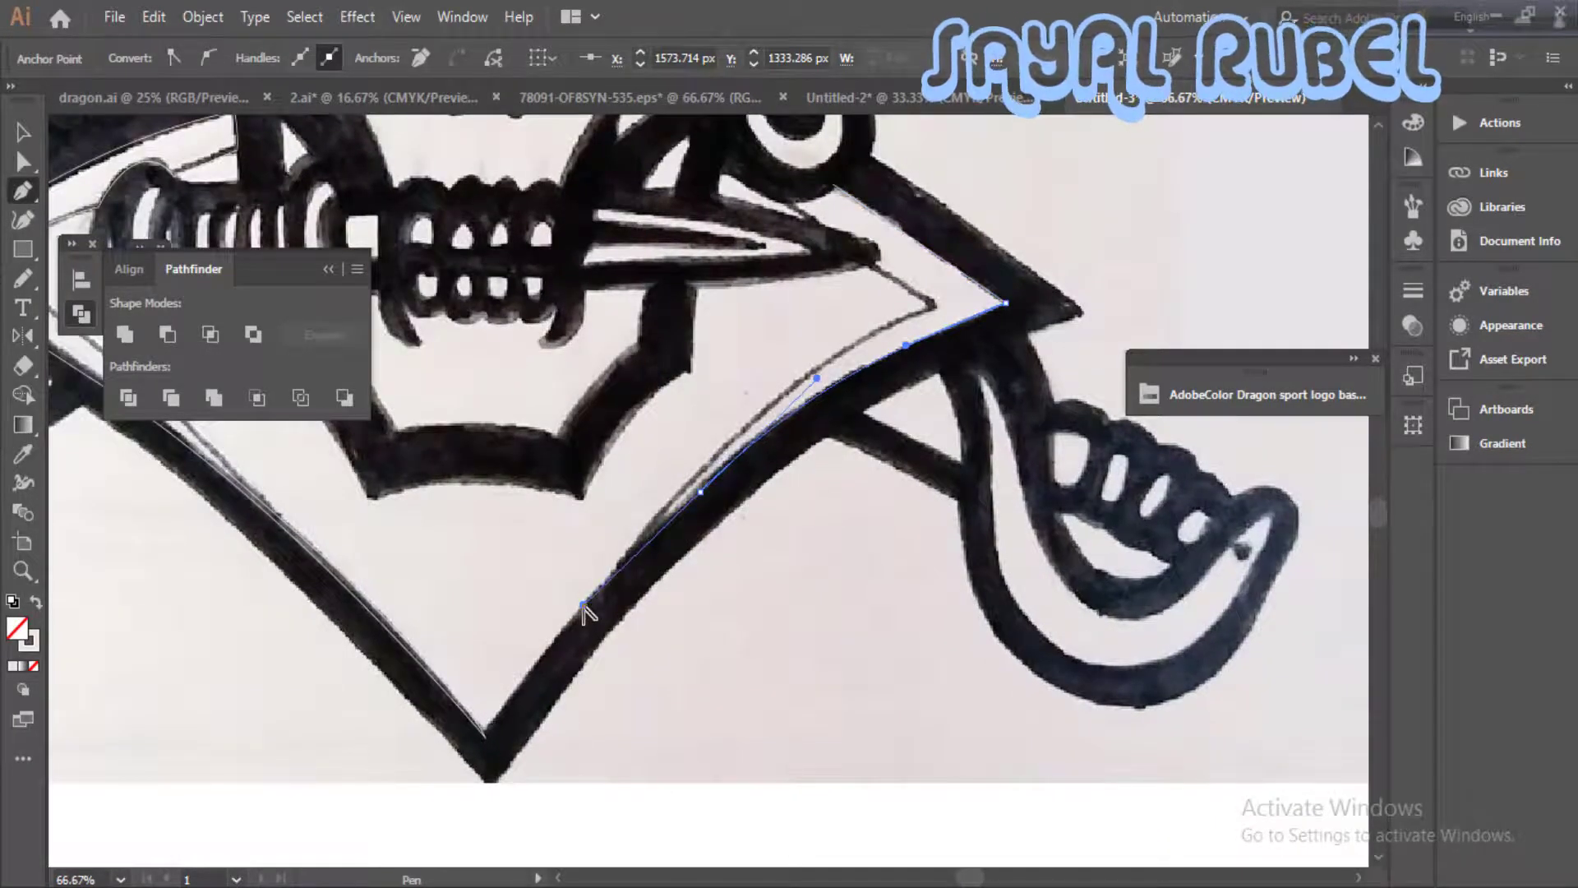
pyautogui.moveTo(583, 606); pyautogui.dragTo(582, 605)
pyautogui.moveTo(545, 687); pyautogui.dragTo(585, 627)
# - Join the right collar path to the left one at the bottom tip and adjust the lower right curve
pyautogui.moveTo(376, 489); pyautogui.dragTo(799, 485)
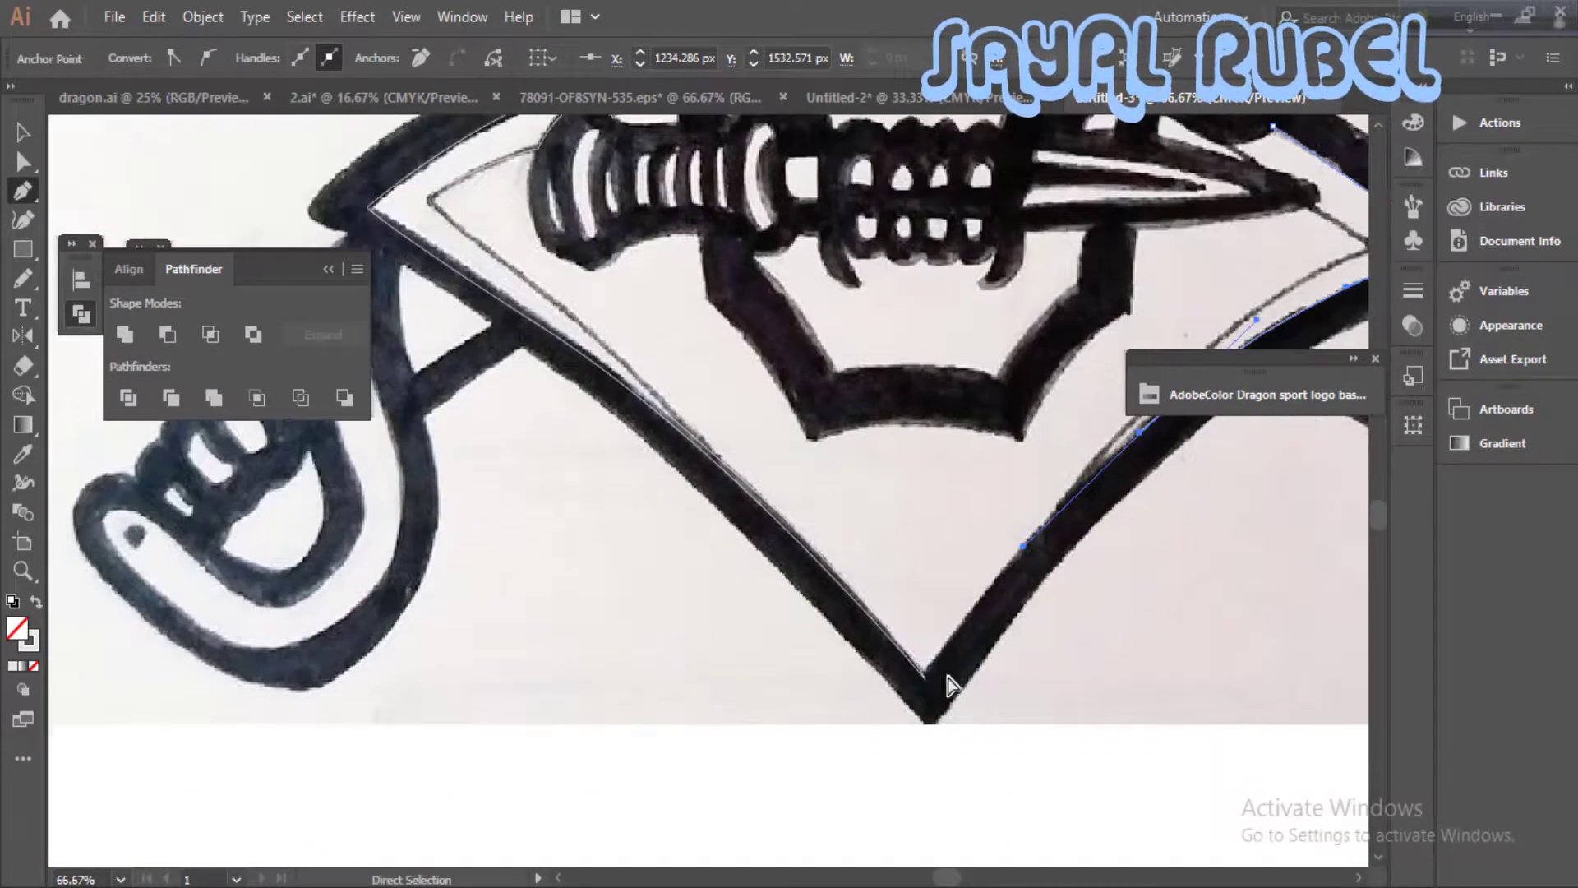
pyautogui.moveTo(803, 549); pyautogui.dragTo(804, 551)
pyautogui.moveTo(905, 645); pyautogui.dragTo(1058, 847)
pyautogui.moveTo(1021, 507); pyautogui.dragTo(897, 668)
pyautogui.moveTo(1000, 567); pyautogui.dragTo(1060, 513)
pyautogui.click(1036, 530)
# - Continue the collar outline beneath the earring and around the knife's tip, undoing the misplaced last curve
pyautogui.moveTo(1213, 230); pyautogui.dragTo(935, 365)
pyautogui.moveTo(853, 396); pyautogui.dragTo(884, 411)
pyautogui.moveTo(911, 494); pyautogui.dragTo(1018, 423)
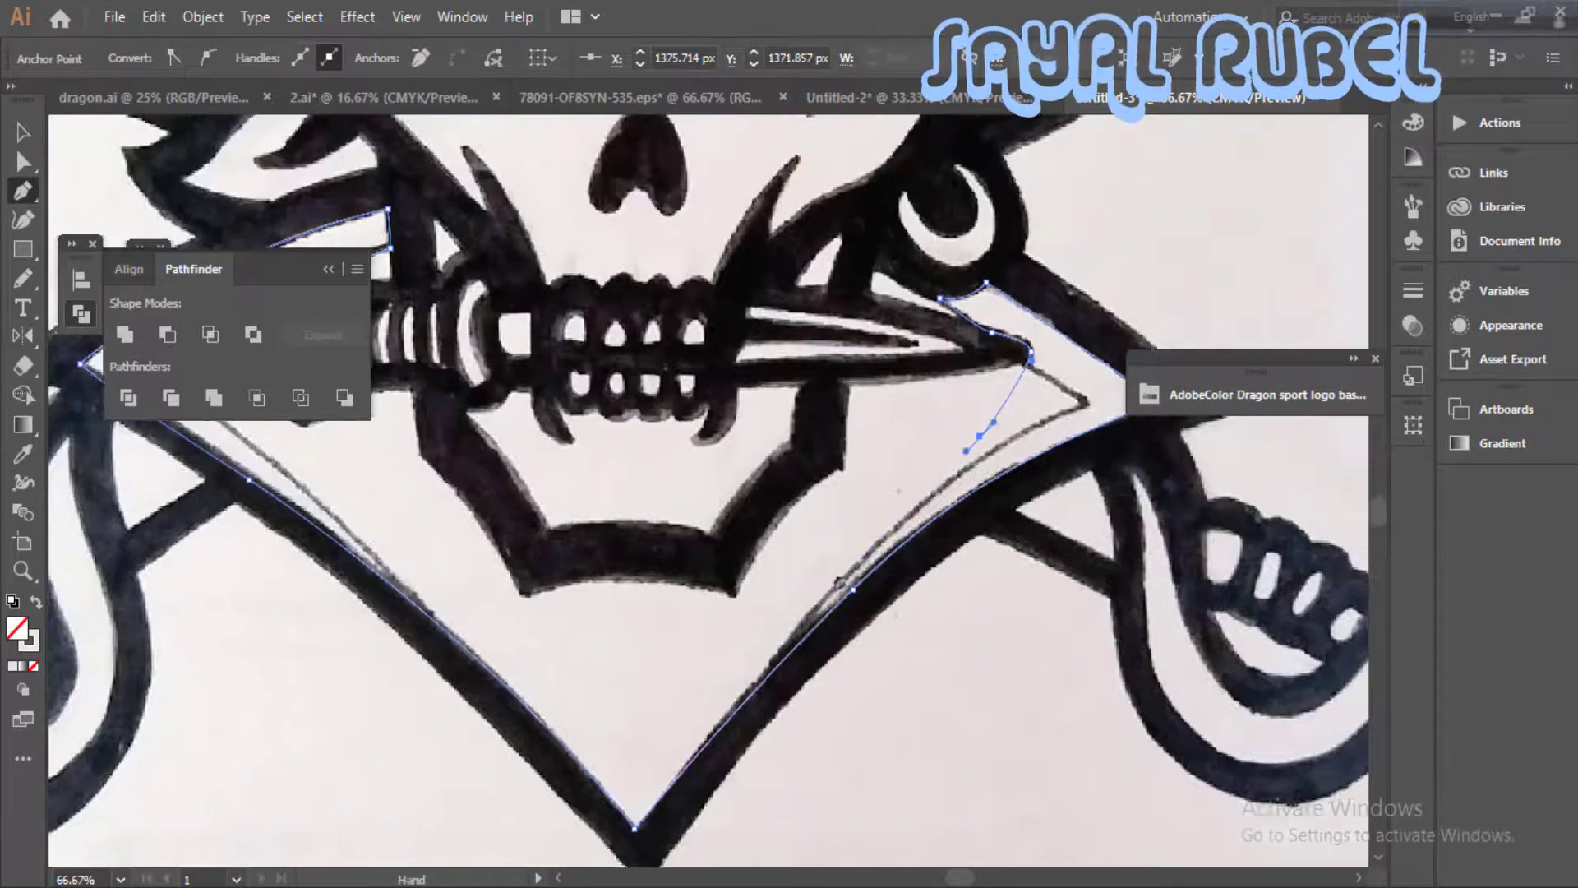
pyautogui.hotkey('ctrl', 'z')
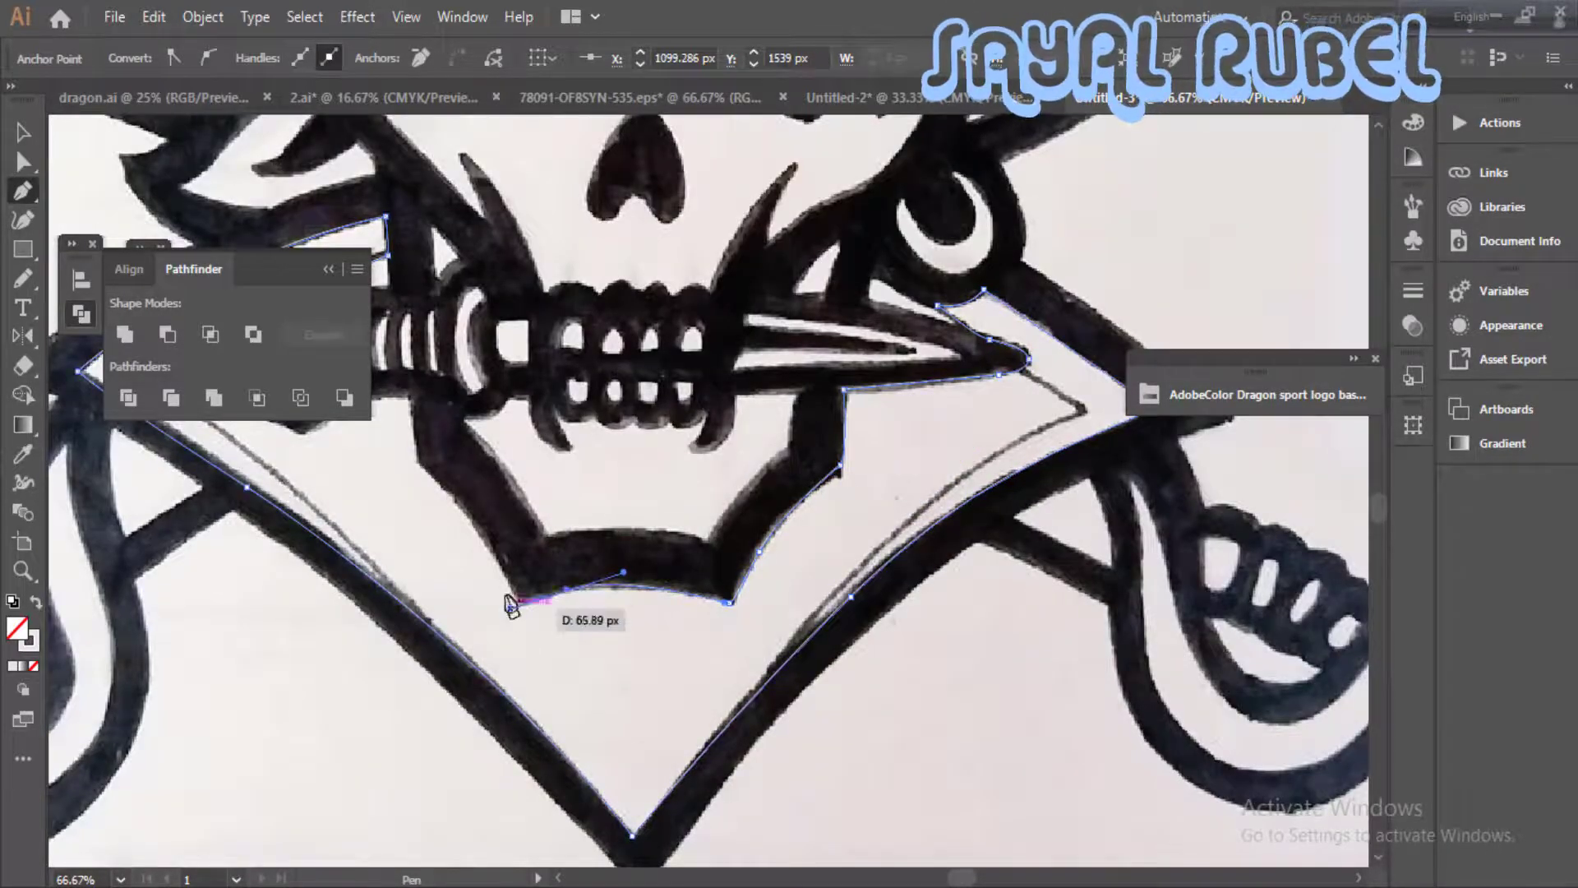
# - Continue the collar outline around the jaw's lower left side and along the underside of the knife handle
pyautogui.moveTo(510, 604); pyautogui.dragTo(509, 608)
pyautogui.moveTo(509, 581); pyautogui.dragTo(506, 564)
pyautogui.moveTo(442, 481); pyautogui.dragTo(632, 545)
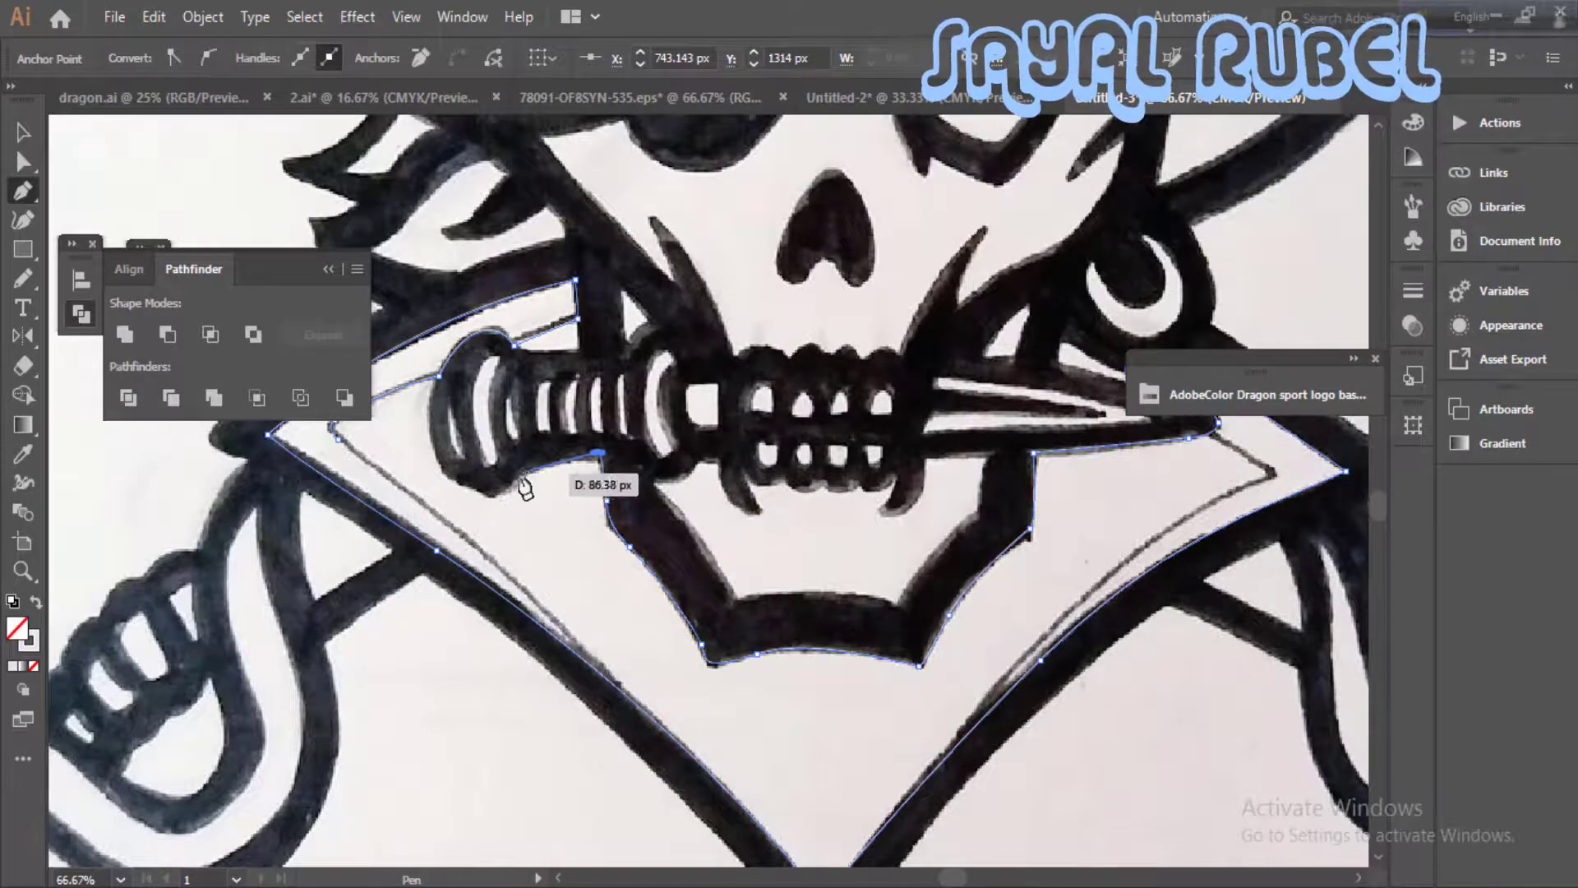
pyautogui.moveTo(444, 487); pyautogui.dragTo(683, 552)
pyautogui.moveTo(678, 472); pyautogui.dragTo(408, 531)
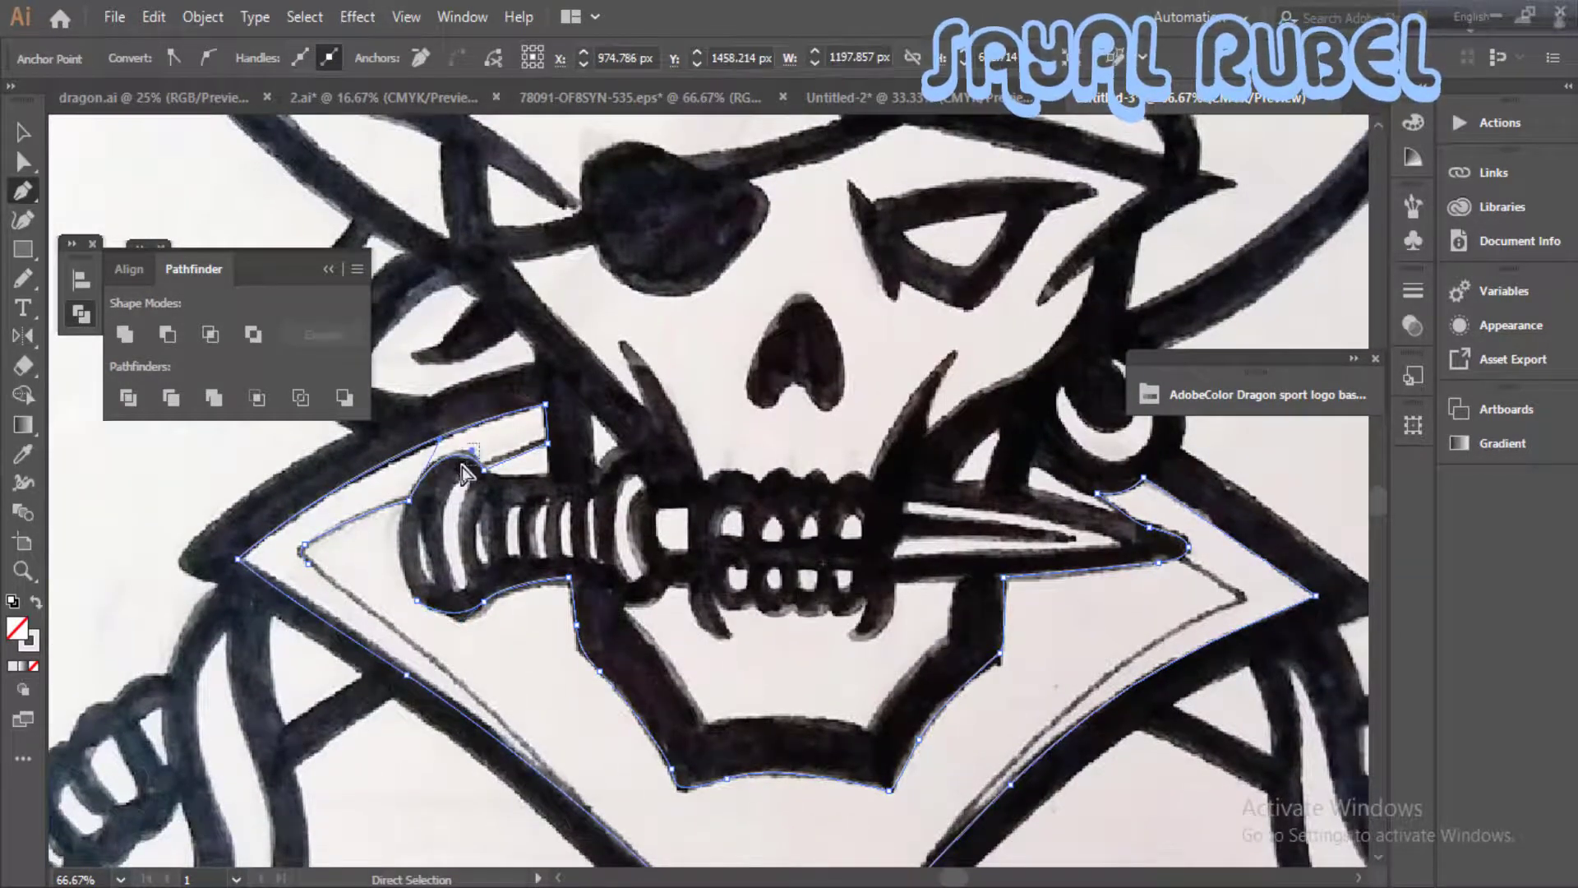
# - Undo the last collar points and retrace the collar outline over the top of the knife handle
pyautogui.hotkey('ctrl', 'z')
pyautogui.hotkey('ctrl', 'z')
pyautogui.hotkey('ctrl', 'z')
pyautogui.hotkey('ctrl', 'z')
pyautogui.click(547, 442)
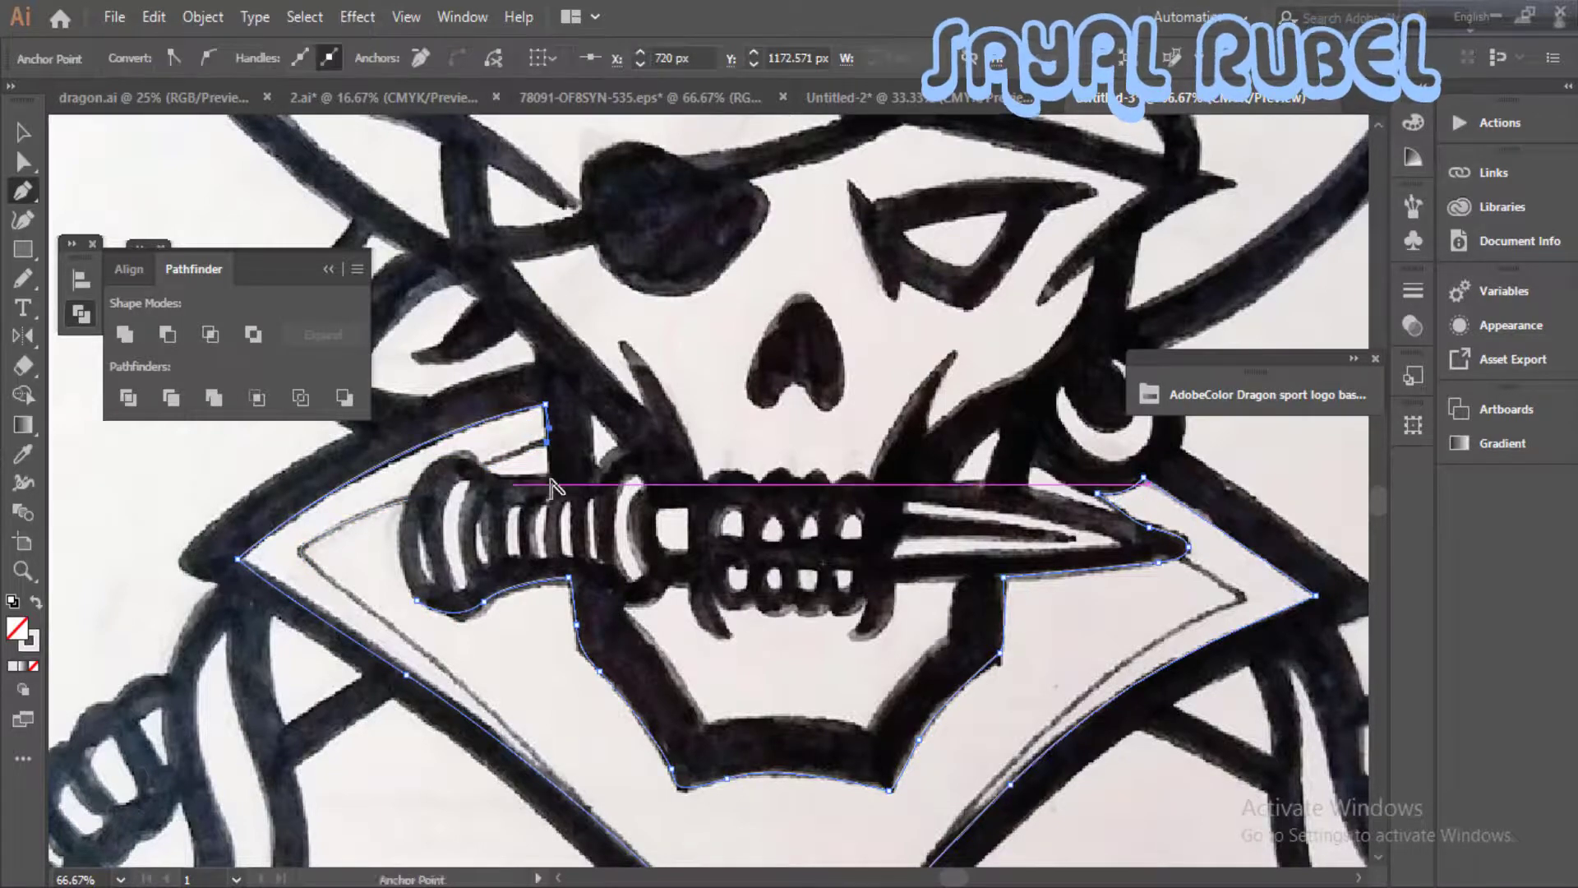
pyautogui.click(455, 453)
pyautogui.moveTo(408, 499)
pyautogui.mouseDown()
pyautogui.moveTo(386, 538)
pyautogui.moveTo(372, 508)
pyautogui.mouseUp()
# - Try to continue the collar path around the collar's left inner corner and down the pencil line, undoing the last curve
pyautogui.click(304, 544)
pyautogui.click(309, 564)
pyautogui.moveTo(717, 713); pyautogui.dragTo(734, 615)
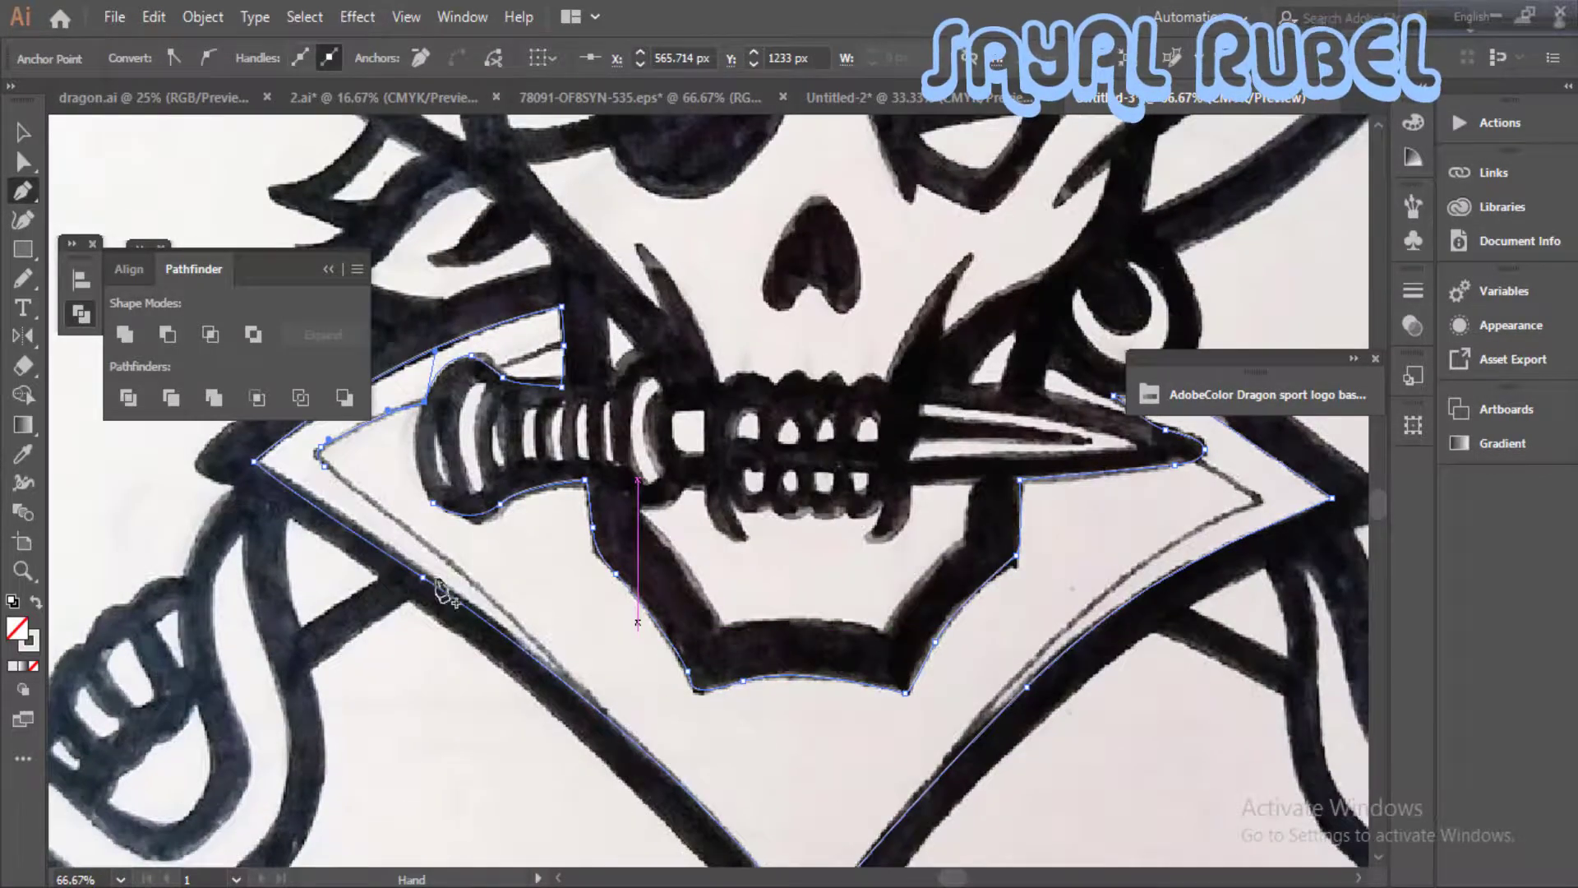
pyautogui.moveTo(365, 470); pyautogui.dragTo(483, 562)
pyautogui.hotkey('ctrl', 'z')
# - Finish the collar outline along the outer end of the knife handle
pyautogui.click(452, 419)
pyautogui.moveTo(889, 582); pyautogui.dragTo(891, 517)
pyautogui.hotkey('ctrl', '-')
pyautogui.moveTo(1003, 162); pyautogui.dragTo(861, 523)
pyautogui.click(23, 132)
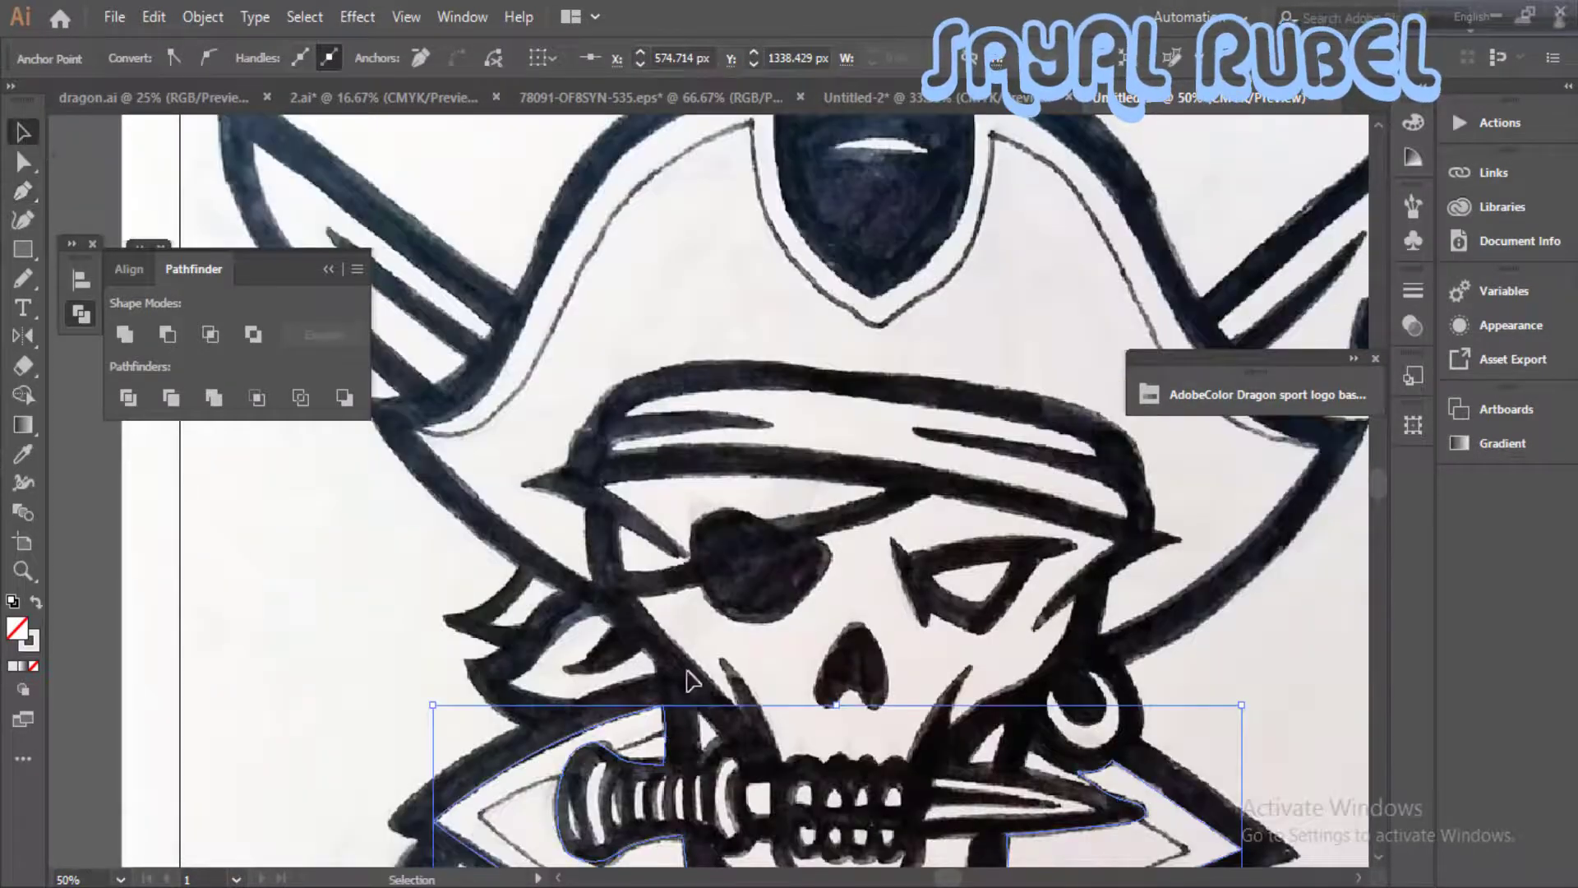
# - Fill the traced face shape with the grey a3a3a3
pyautogui.click(698, 676)
pyautogui.moveTo(699, 676); pyautogui.dragTo(686, 611)
pyautogui.doubleClick(17, 628)
pyautogui.moveTo(275, 127); pyautogui.dragTo(430, 128)
pyautogui.moveTo(177, 333); pyautogui.dragTo(125, 335)
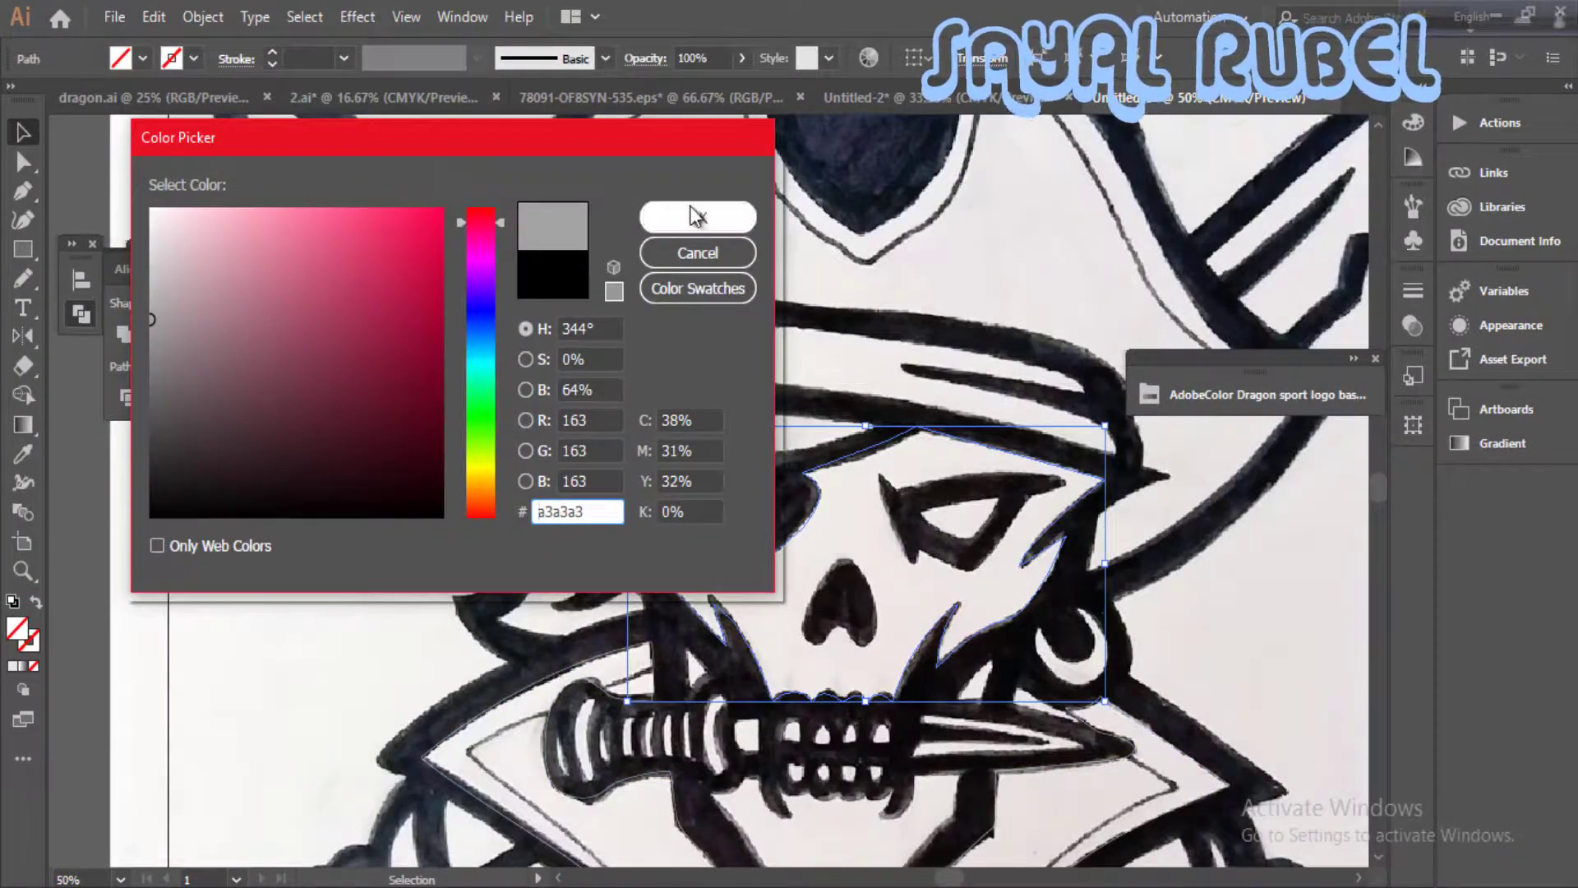
pyautogui.click(696, 217)
# - Copy the grey fill onto the forehead shape above the eye patch and switch the face shape's grey to its stroke
pyautogui.click(612, 444)
pyautogui.press('i')
pyautogui.click(847, 525)
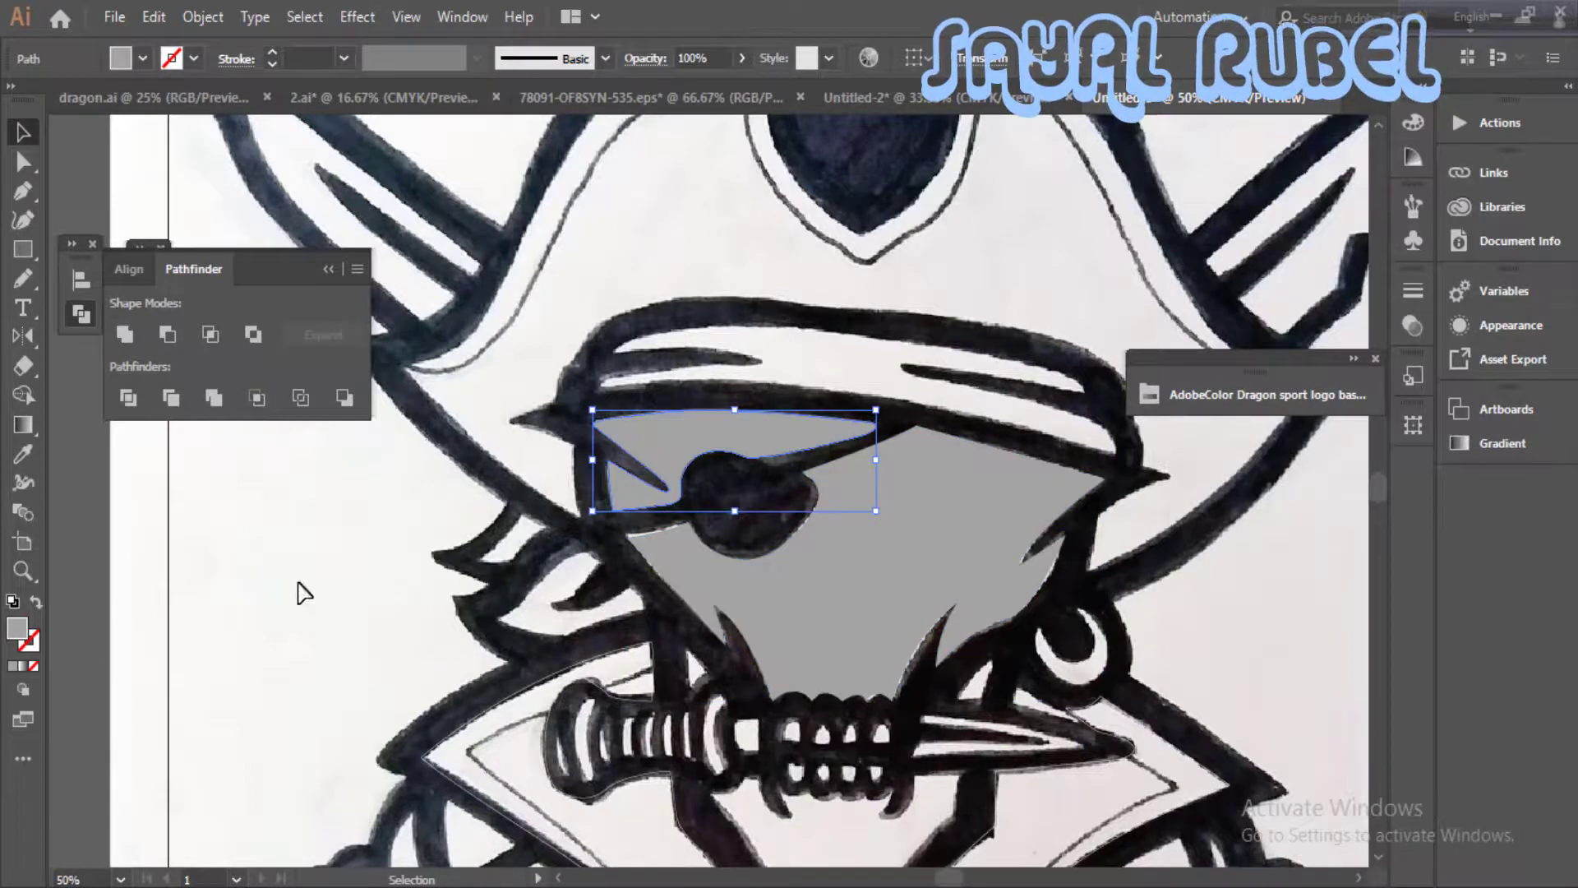
pyautogui.press('v')
pyautogui.click(37, 601)
pyautogui.scroll(-1, 653, 470)
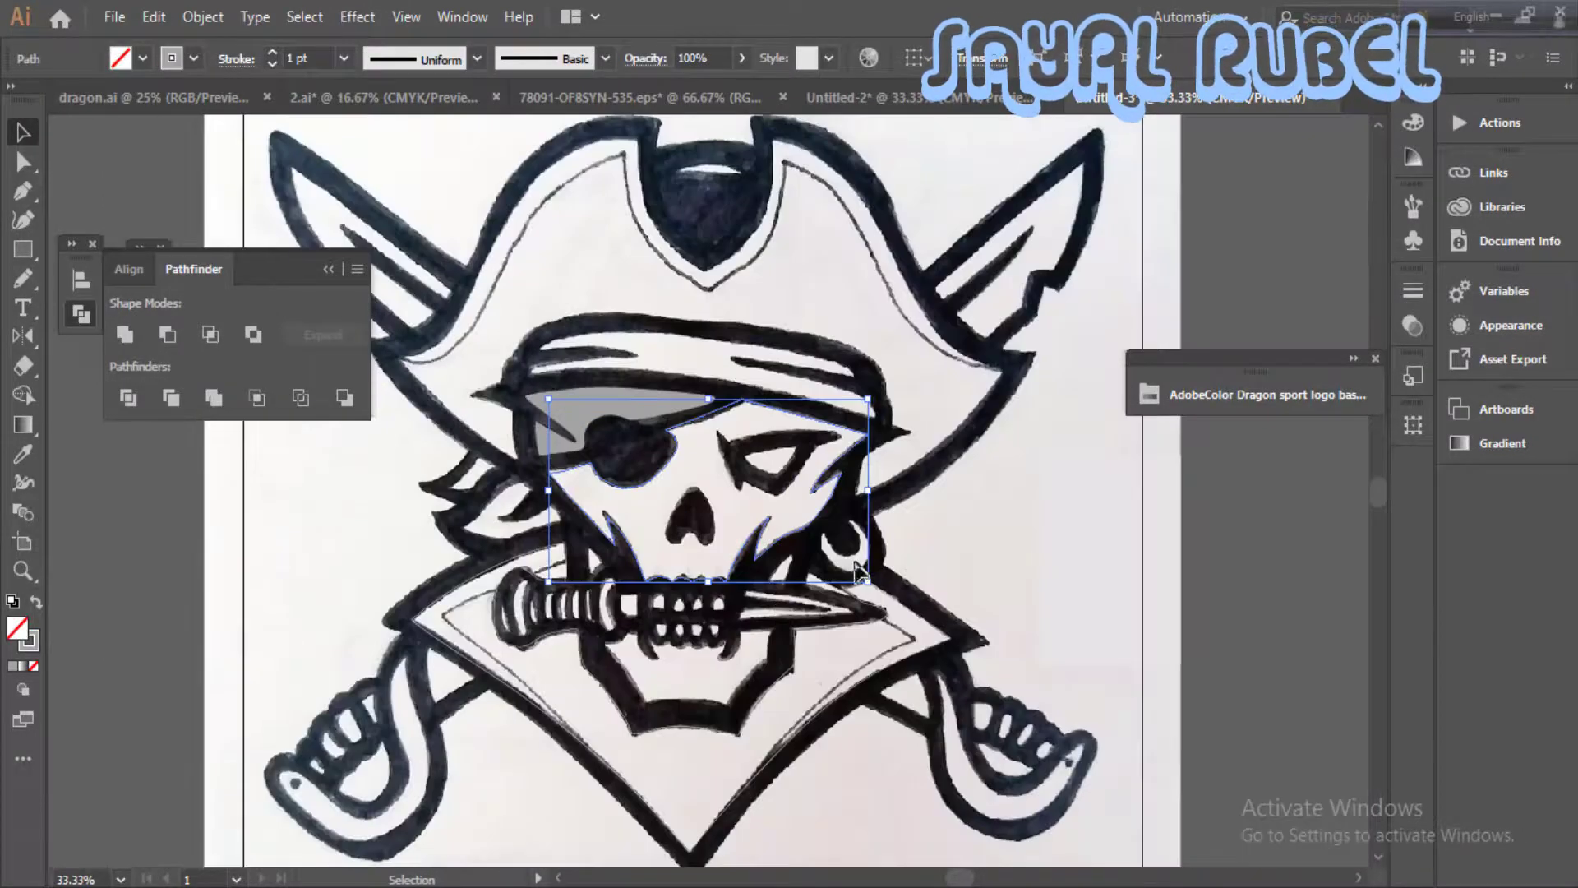
# - Trace the outer outline of the uncovered eye, undoing and redrawing a misplaced curve
pyautogui.scroll(2, 654, 470)
pyautogui.press('p')
pyautogui.click(650, 458)
pyautogui.moveTo(671, 479); pyautogui.dragTo(680, 479)
pyautogui.moveTo(808, 462); pyautogui.dragTo(828, 508)
pyautogui.hotkey('ctrl', 'z')
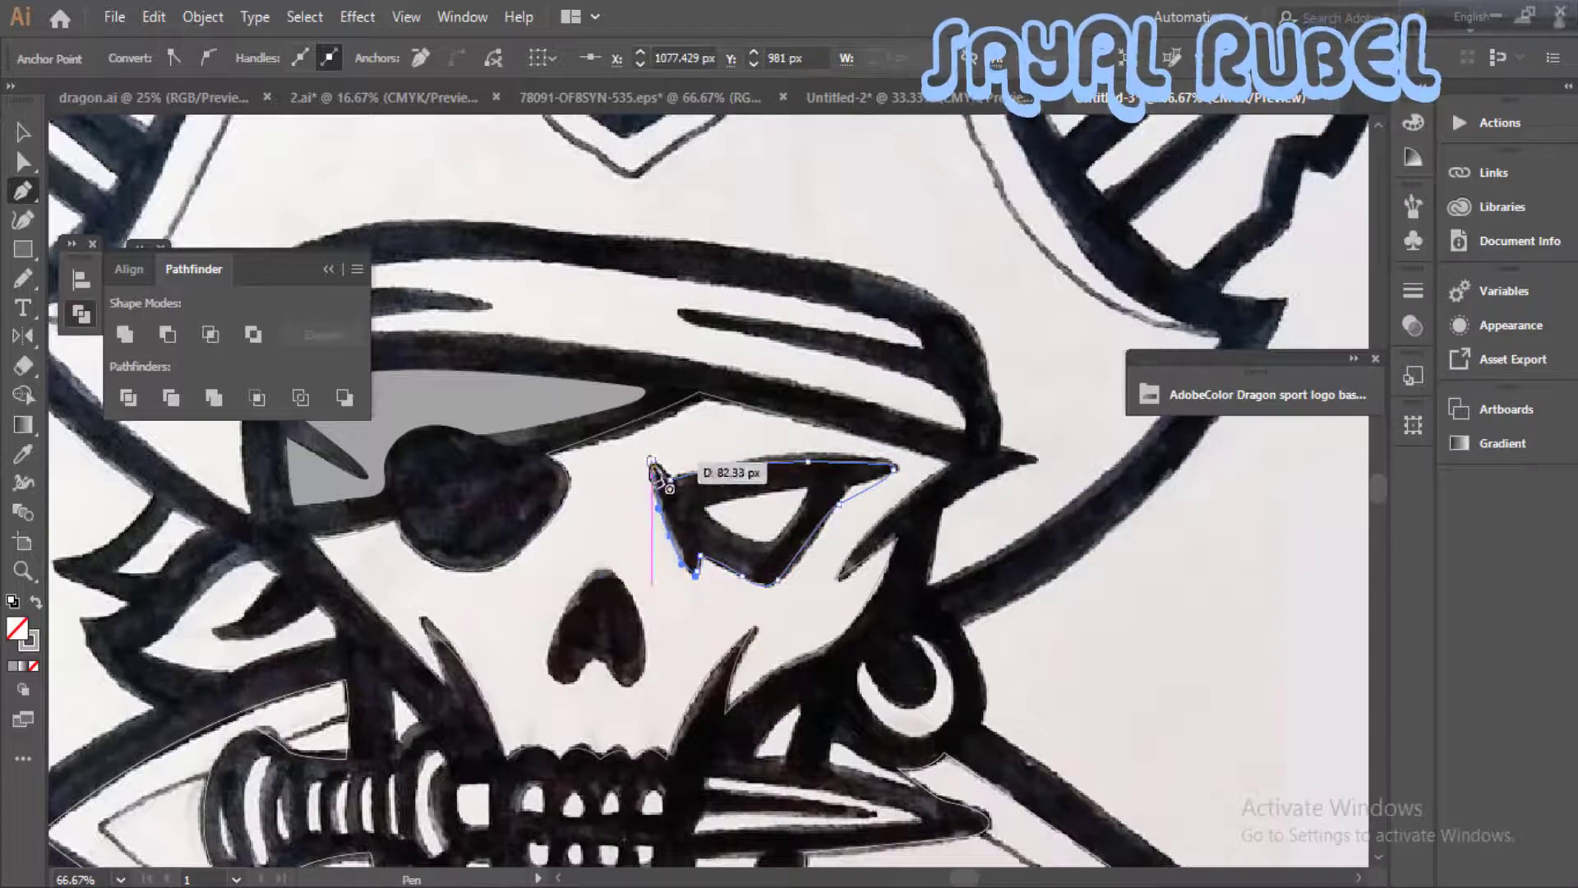
pyautogui.click(651, 461)
pyautogui.moveTo(658, 477); pyautogui.dragTo(628, 506)
pyautogui.keyDown('ctrl'); pyautogui.click(700, 571); pyautogui.keyUp('ctrl')
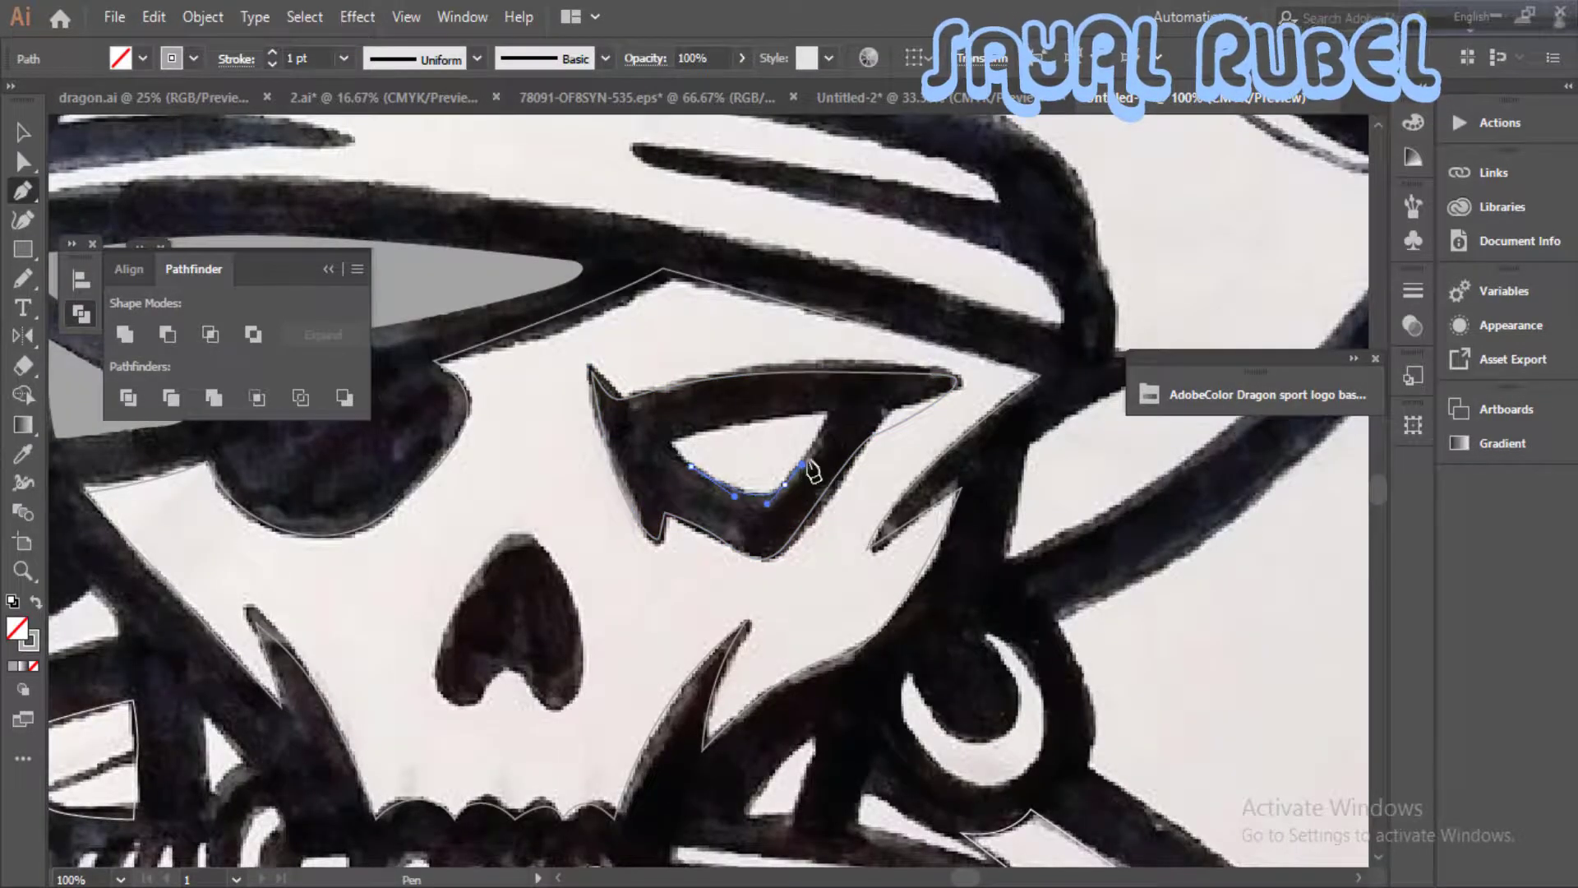
# - Trace the inner opening of the uncovered eye as a closed path
pyautogui.moveTo(829, 411); pyautogui.dragTo(802, 421)
pyautogui.moveTo(713, 486); pyautogui.dragTo(753, 489)
pyautogui.click(23, 135)
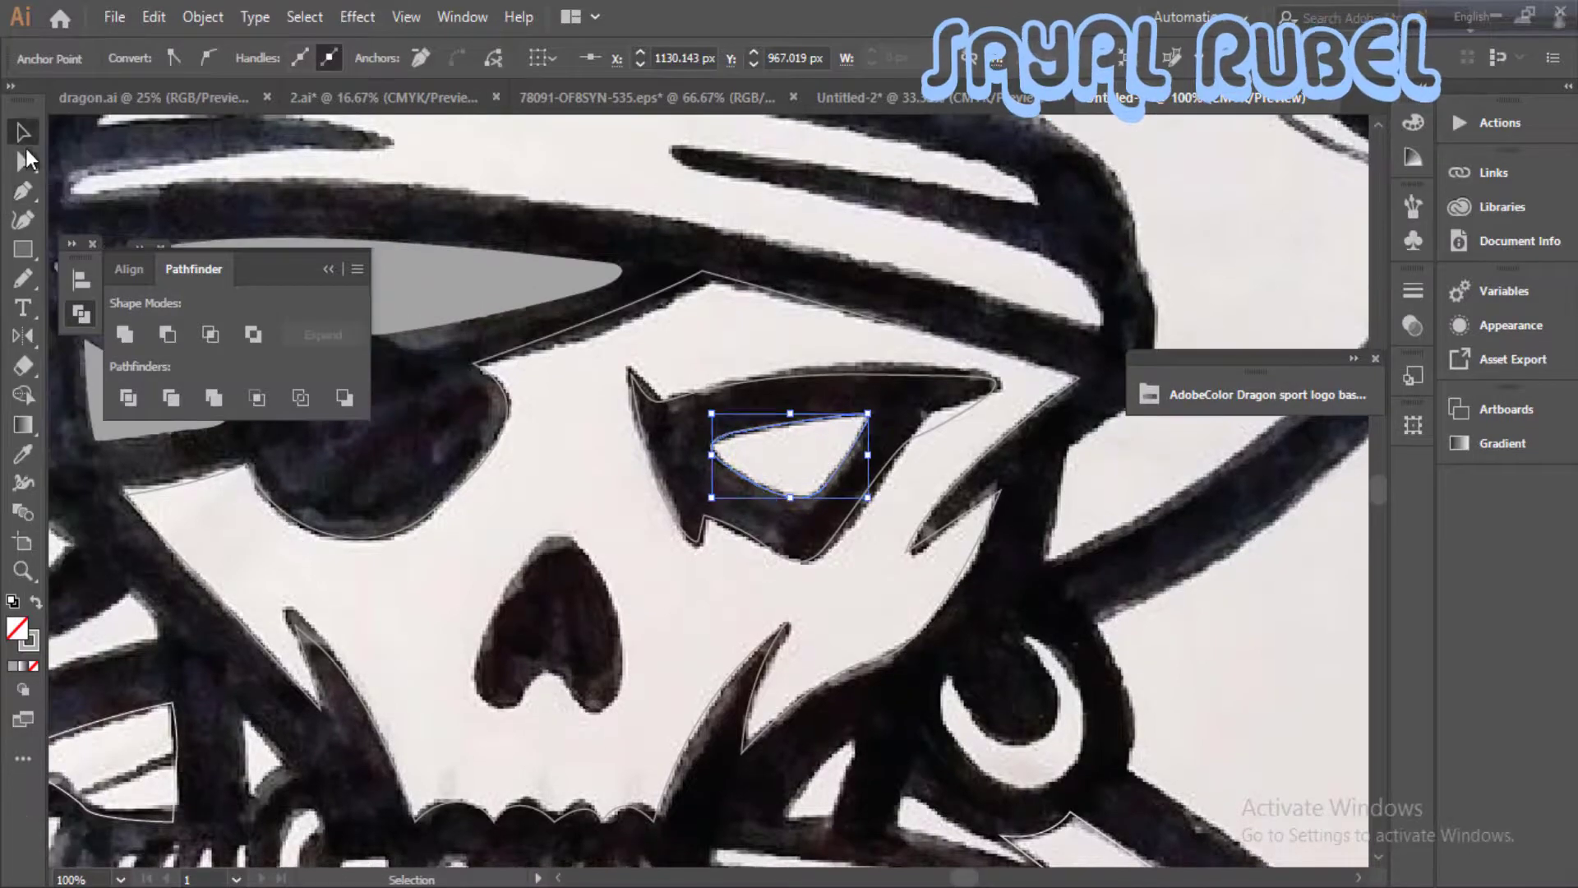
# - Set the outer eye shape's colour to black (000000) and apply it as the fill without a stroke
pyautogui.click(776, 549)
pyautogui.doubleClick(31, 639)
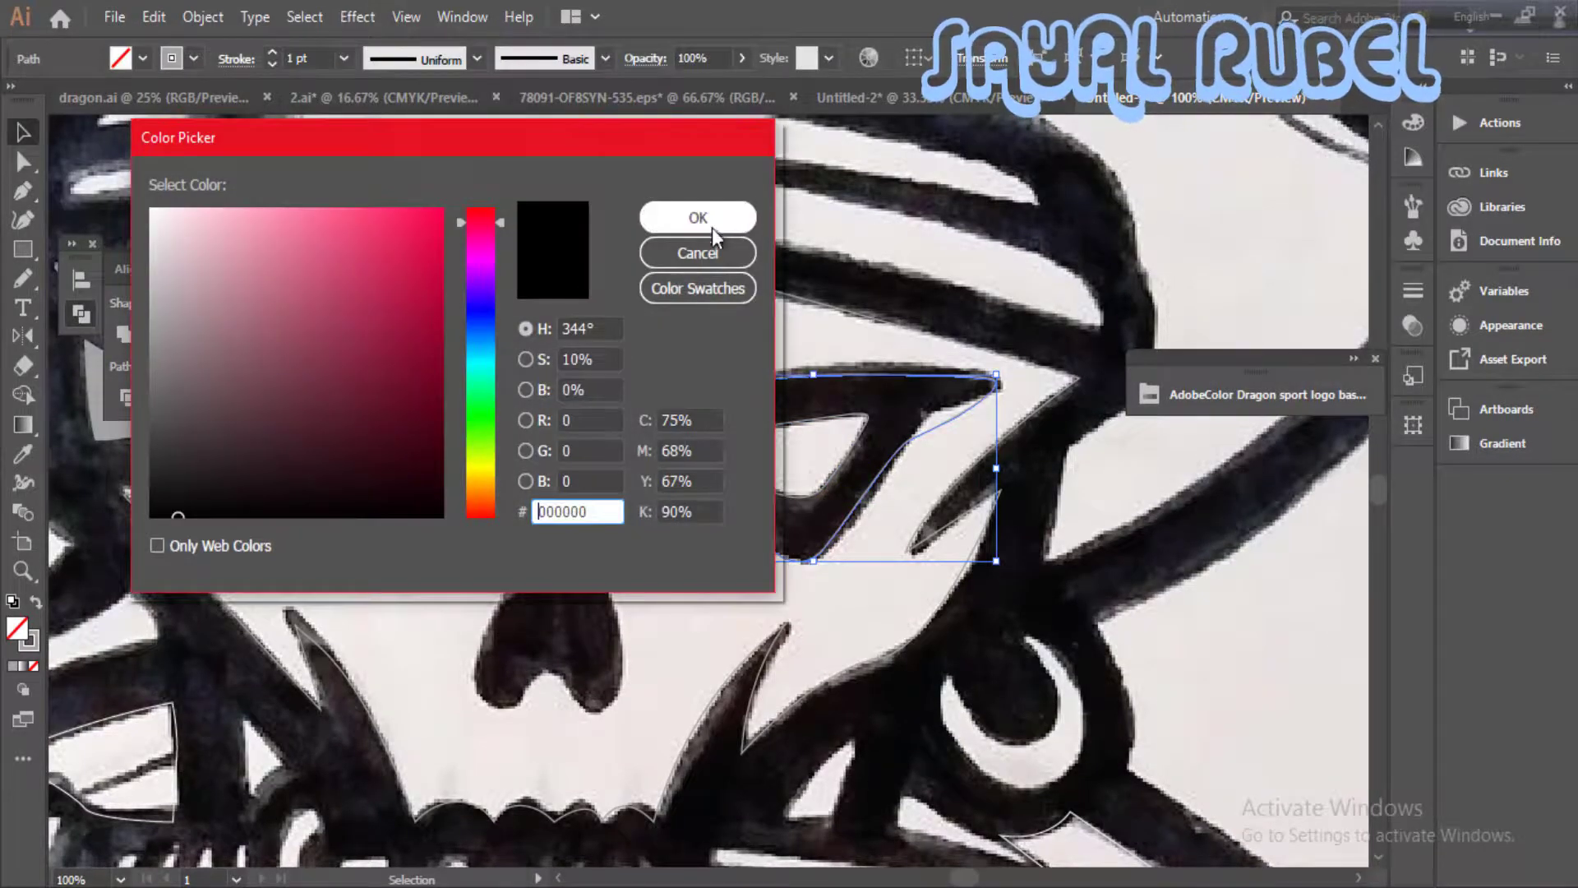
pyautogui.click(713, 227)
pyautogui.click(714, 548)
pyautogui.click(718, 543)
pyautogui.click(31, 645)
pyautogui.doubleClick(28, 648)
pyautogui.moveTo(161, 500); pyautogui.dragTo(124, 527)
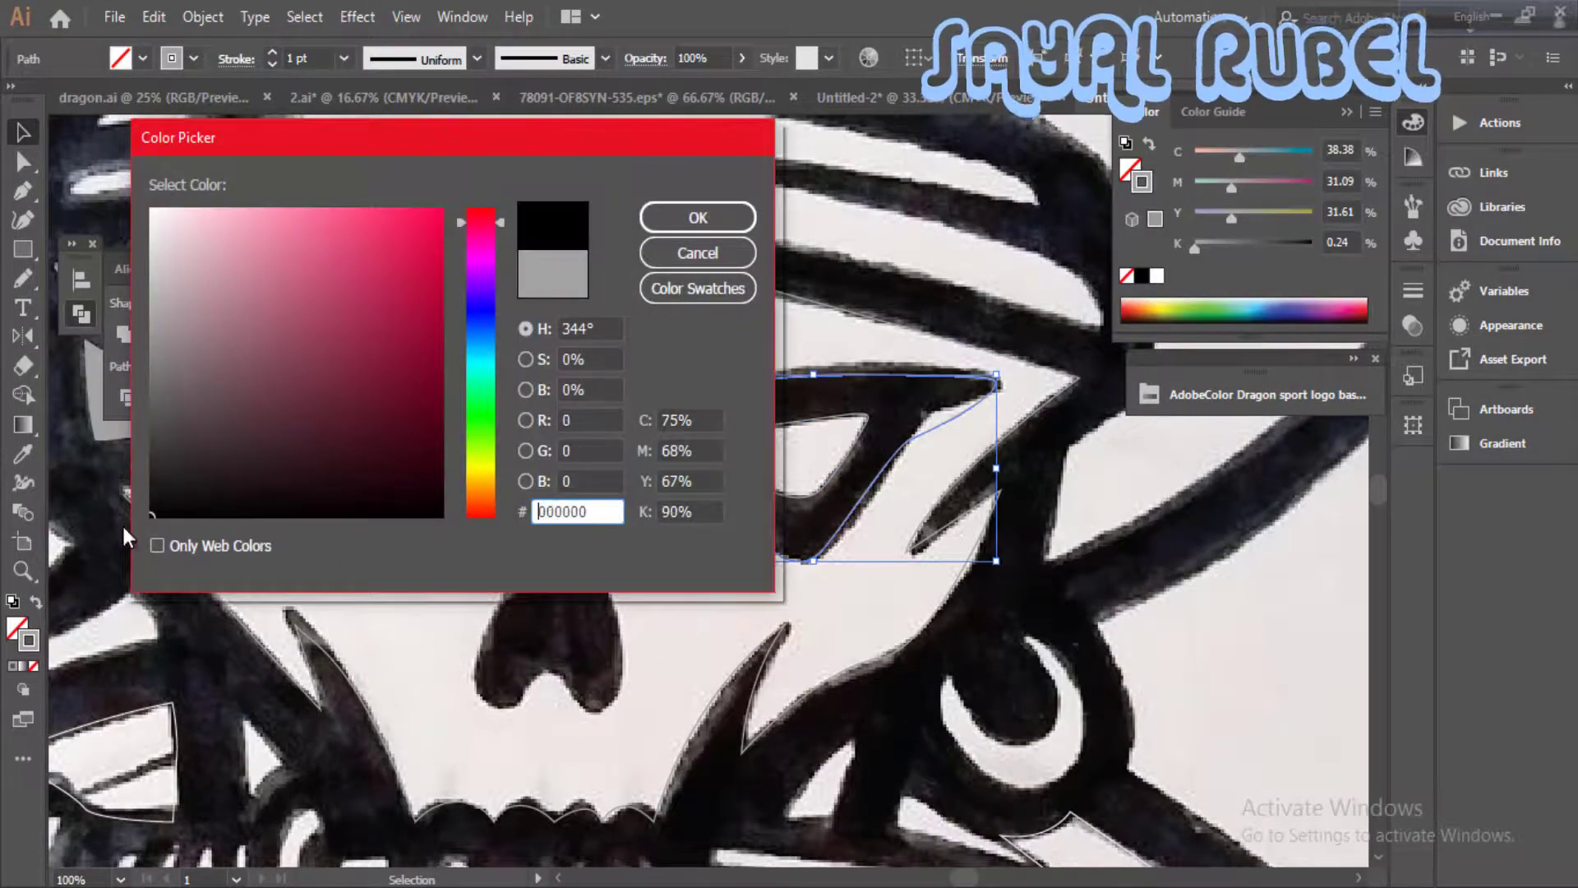
pyautogui.click(698, 218)
pyautogui.click(37, 603)
# - Fill the inner eye shape with red at C 3, M 89, Y 91, K 0, without a stroke
pyautogui.click(752, 567)
pyautogui.click(776, 496)
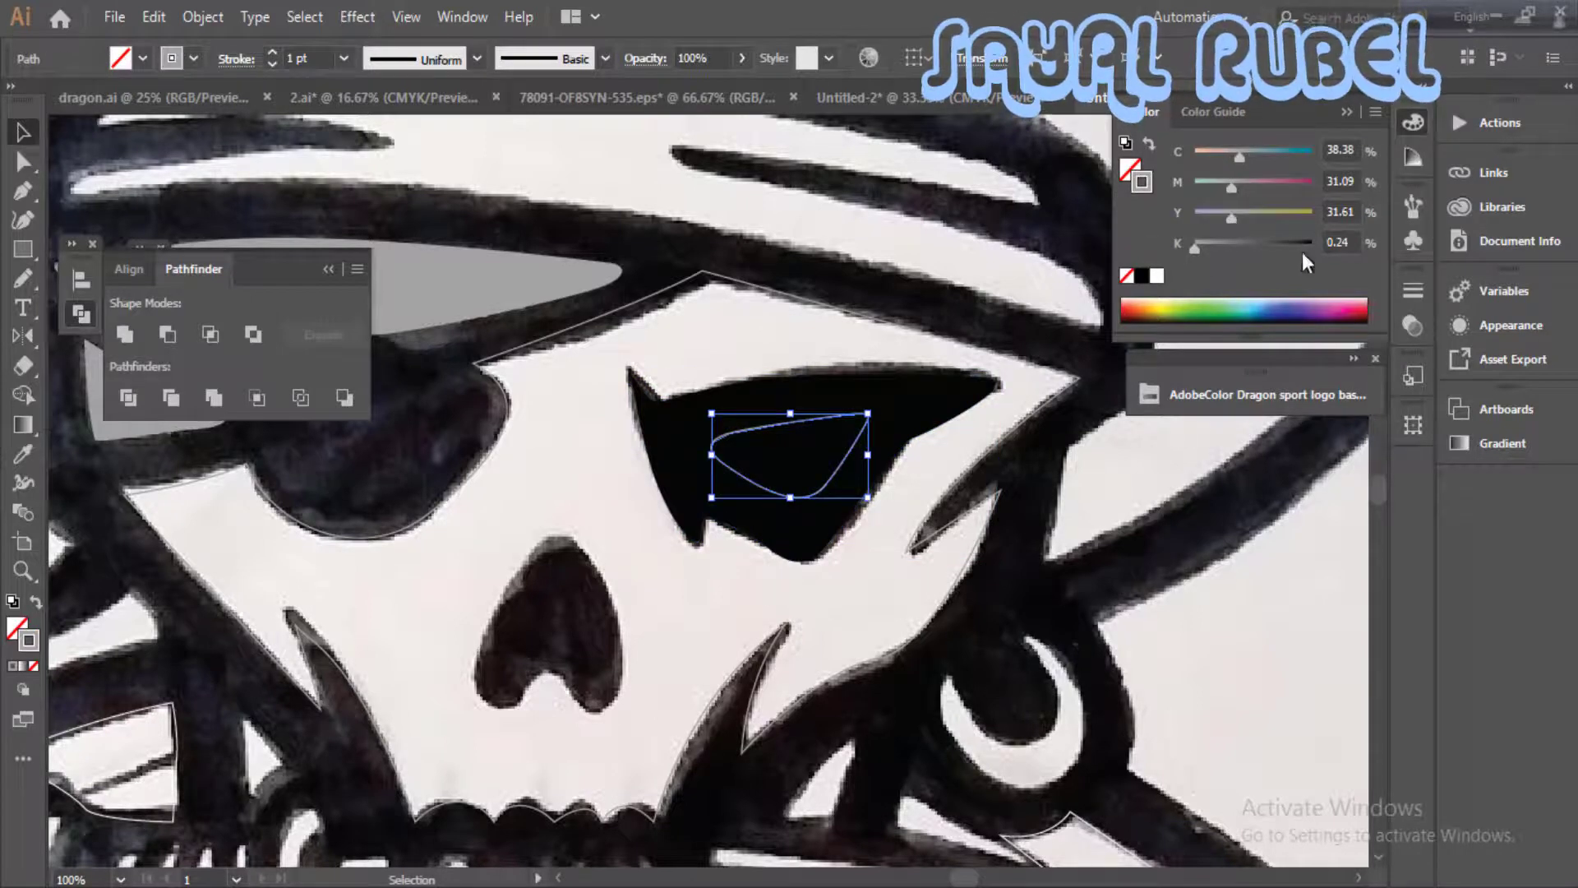
pyautogui.click(35, 603)
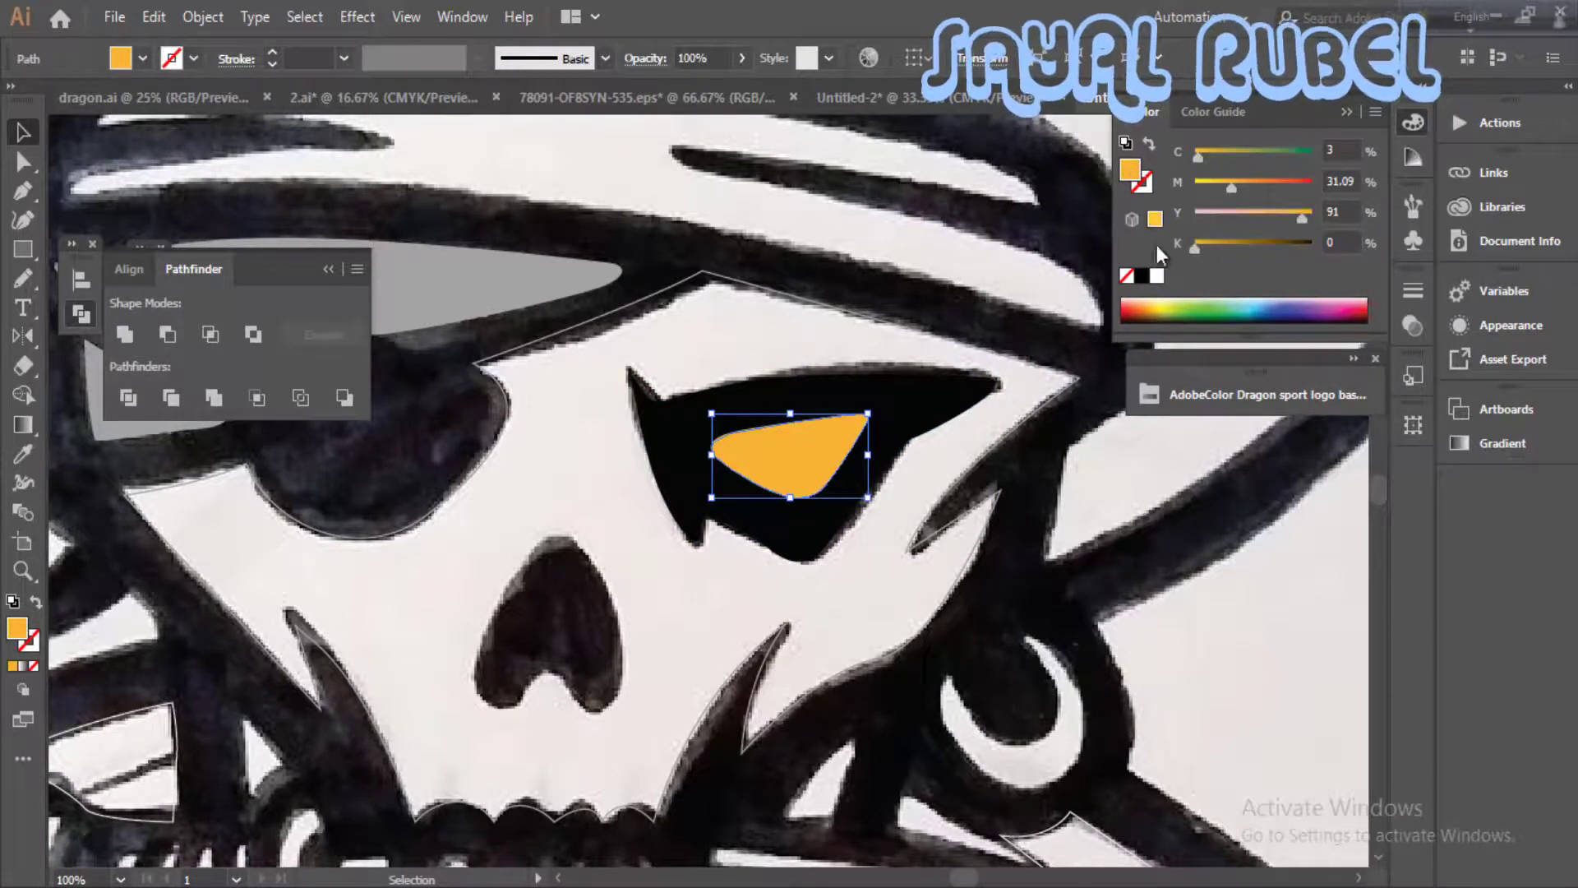
pyautogui.moveTo(1266, 181); pyautogui.dragTo(1300, 181)
pyautogui.click(962, 416)
# - Switch the face shape's grey stroke back to its fill
pyautogui.hotkey('ctrl', '-')
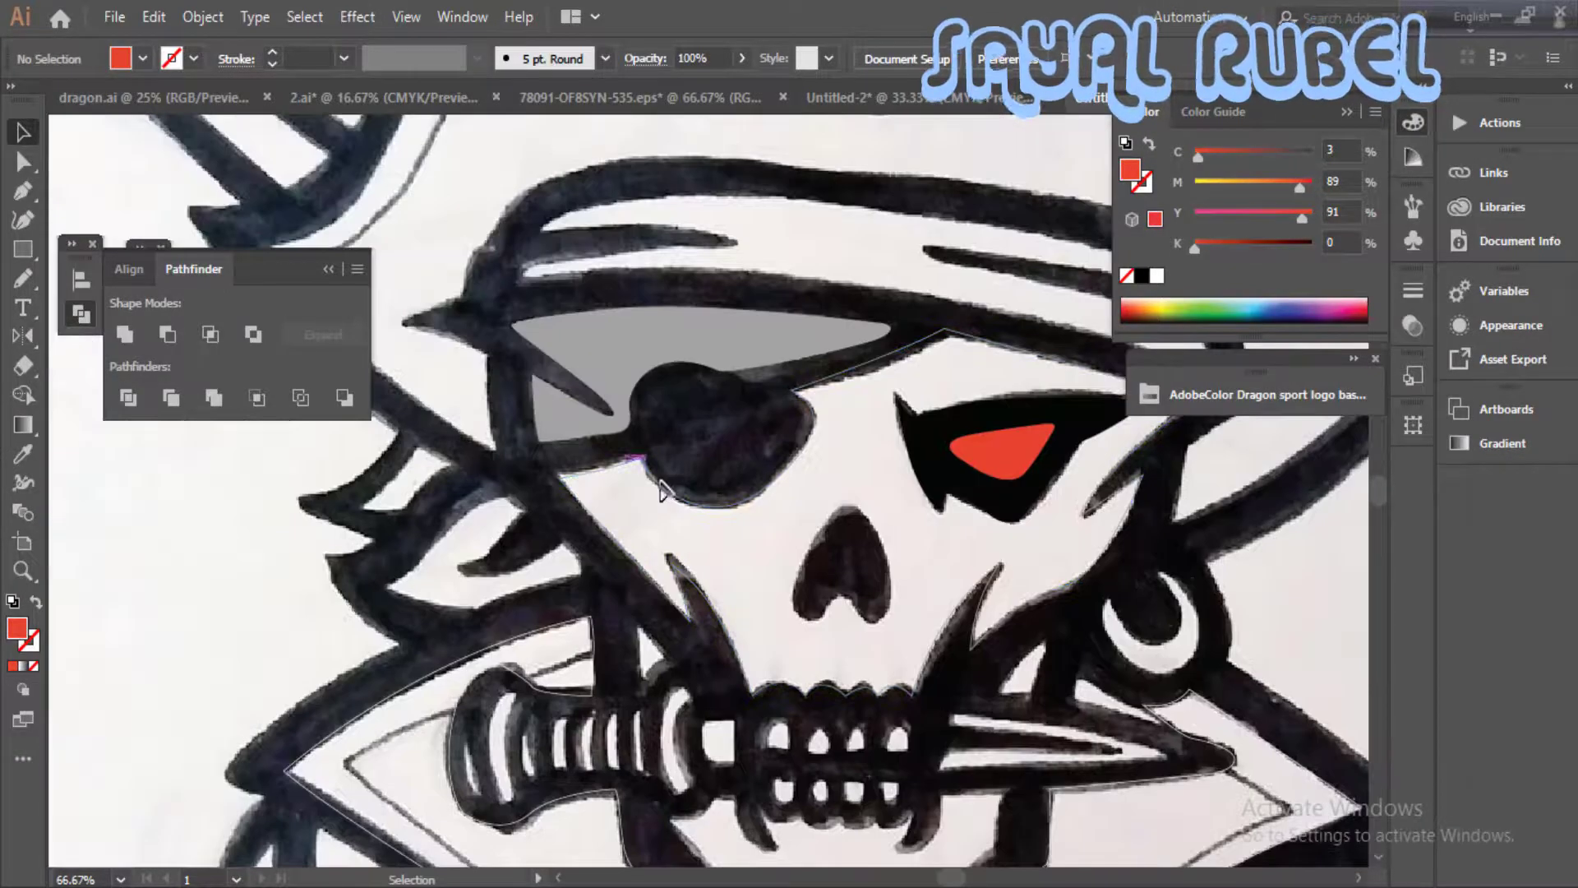
pyautogui.hotkey('ctrl', '+')
pyautogui.moveTo(643, 452); pyautogui.dragTo(702, 480)
pyautogui.click(700, 476)
pyautogui.click(35, 603)
pyautogui.click(410, 609)
# - Trace the hat from its lower left edge around the left brim tip and up the left side
pyautogui.moveTo(410, 608); pyautogui.dragTo(348, 658)
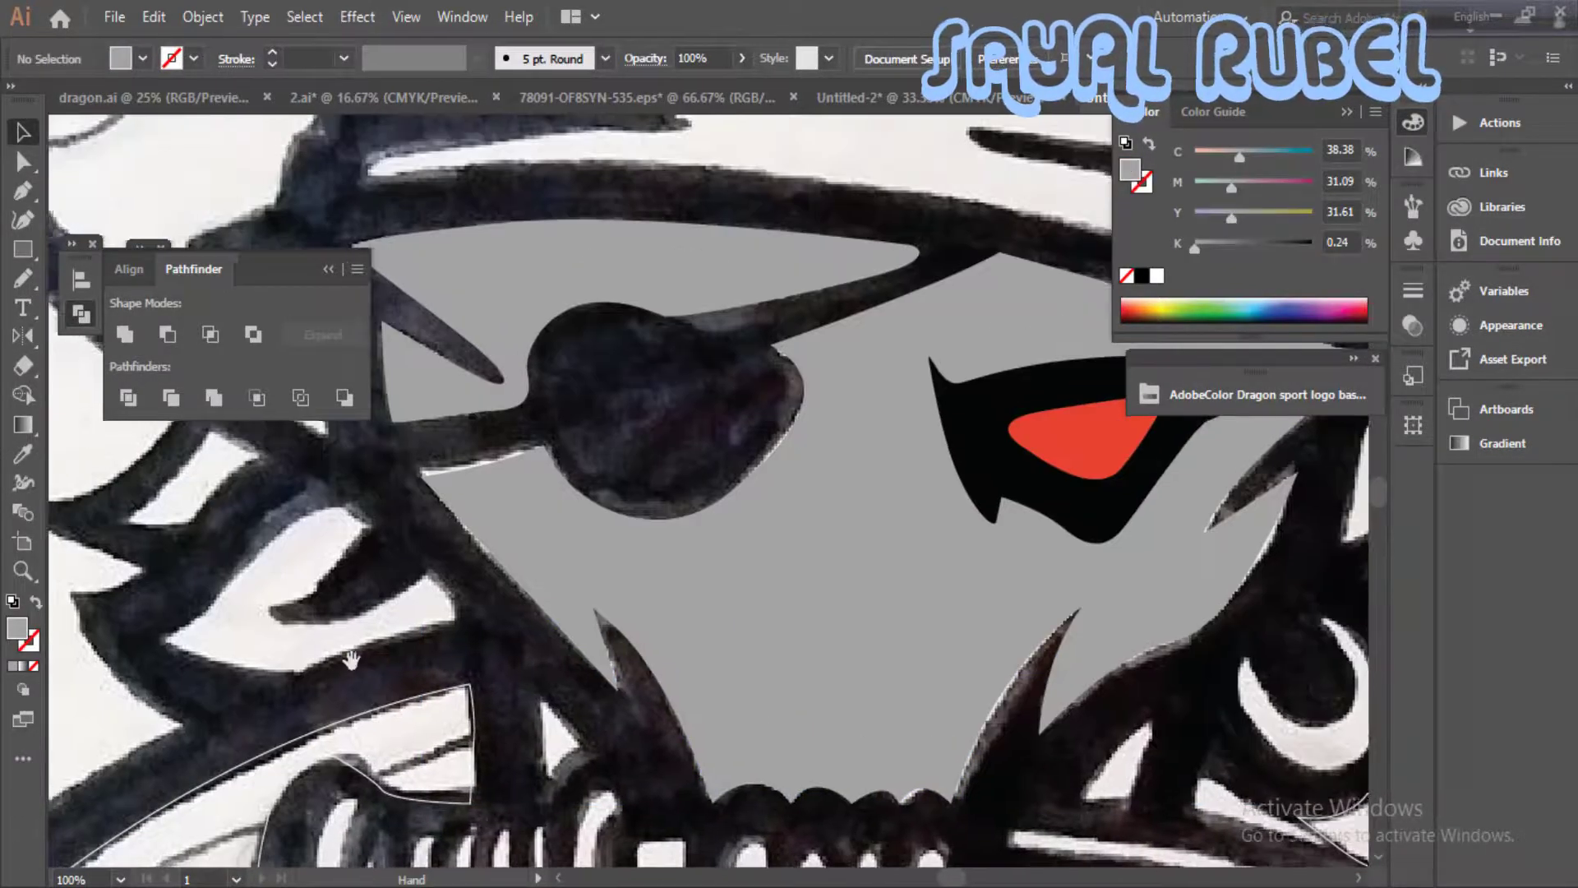
pyautogui.moveTo(588, 672); pyautogui.dragTo(686, 665)
pyautogui.hotkey('ctrl', '-')
pyautogui.hotkey('ctrl', '+')
pyautogui.moveTo(849, 374); pyautogui.dragTo(872, 552)
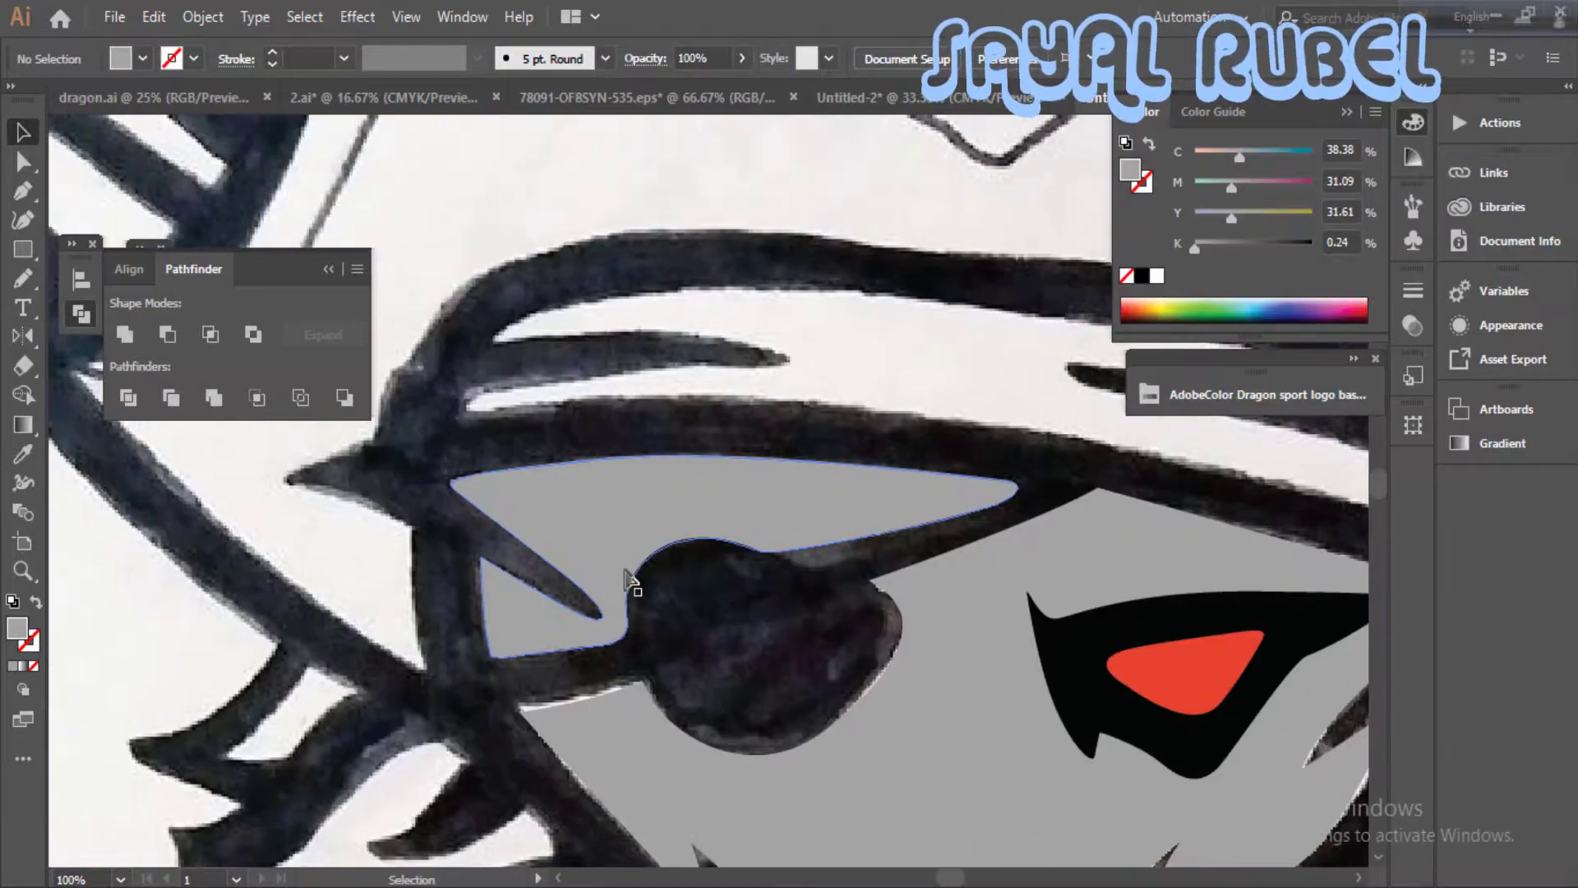
pyautogui.hotkey('ctrl', '-')
pyautogui.moveTo(498, 574); pyautogui.dragTo(616, 649)
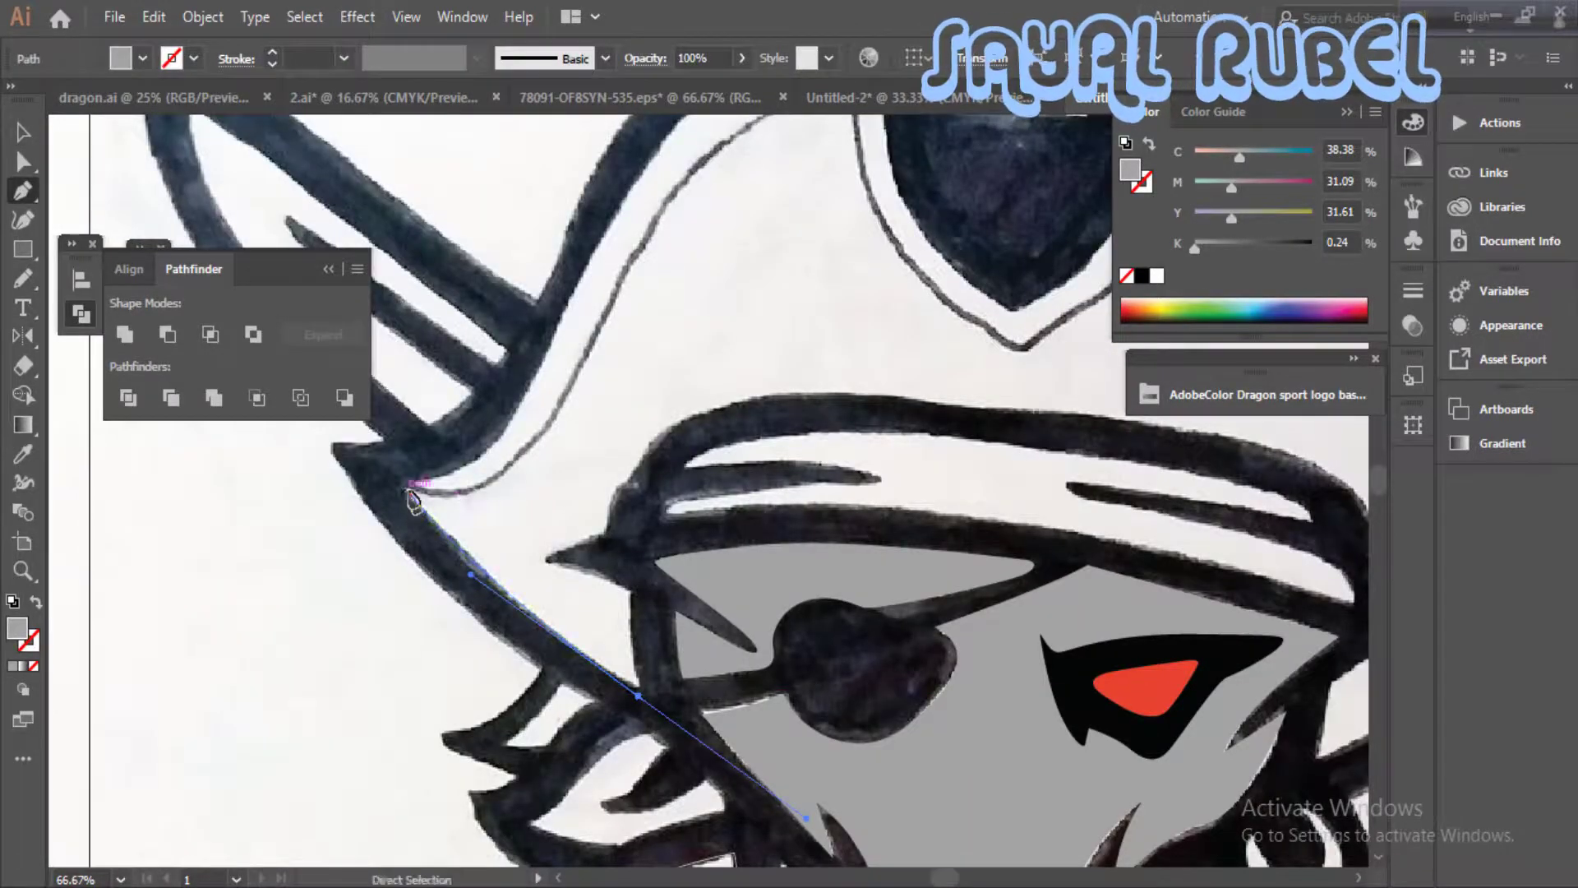
pyautogui.click(407, 491)
pyautogui.click(413, 483)
pyautogui.moveTo(522, 394); pyautogui.dragTo(564, 308)
pyautogui.moveTo(575, 287); pyautogui.dragTo(451, 638)
pyautogui.moveTo(537, 485); pyautogui.dragTo(576, 422)
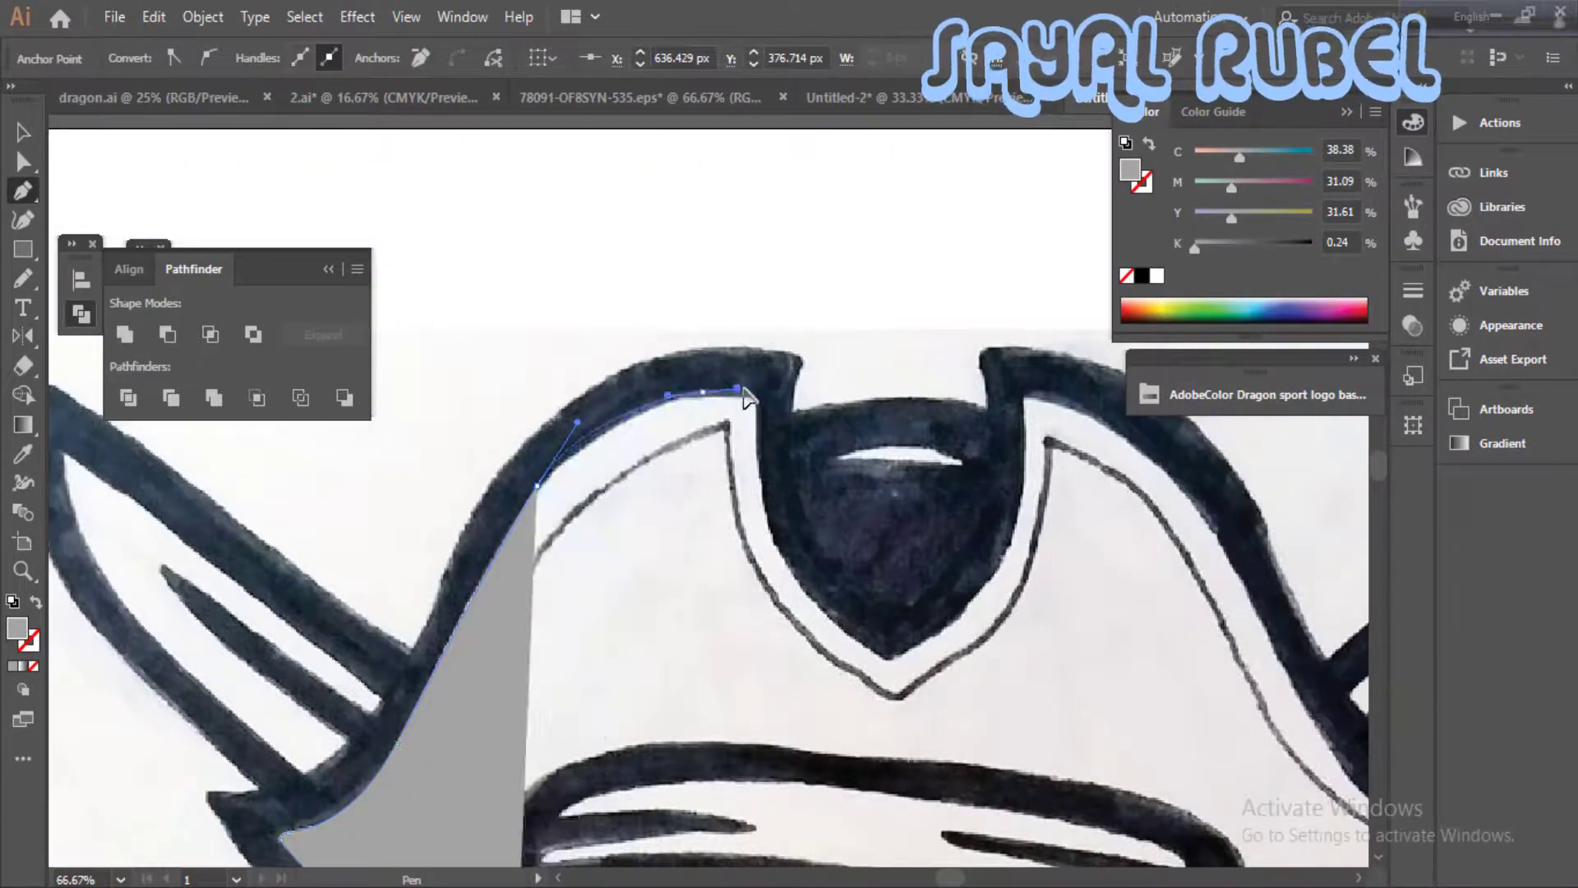
# - Continue the hat outline over the left peak and around the dark central emblem to the right peak
pyautogui.moveTo(744, 390); pyautogui.dragTo(745, 389)
pyautogui.moveTo(754, 401); pyautogui.dragTo(757, 419)
pyautogui.moveTo(829, 610); pyautogui.dragTo(931, 632)
pyautogui.moveTo(1010, 538); pyautogui.dragTo(1021, 502)
pyautogui.click(1021, 424)
pyautogui.click(1028, 392)
# - Continue the hat outline down the right side, around the brim tip and in to the bandana, shown as stroke only
pyautogui.moveTo(1101, 469); pyautogui.dragTo(673, 369)
pyautogui.moveTo(793, 446); pyautogui.dragTo(866, 571)
pyautogui.moveTo(826, 525); pyautogui.dragTo(697, 340)
pyautogui.moveTo(831, 527); pyautogui.dragTo(967, 433)
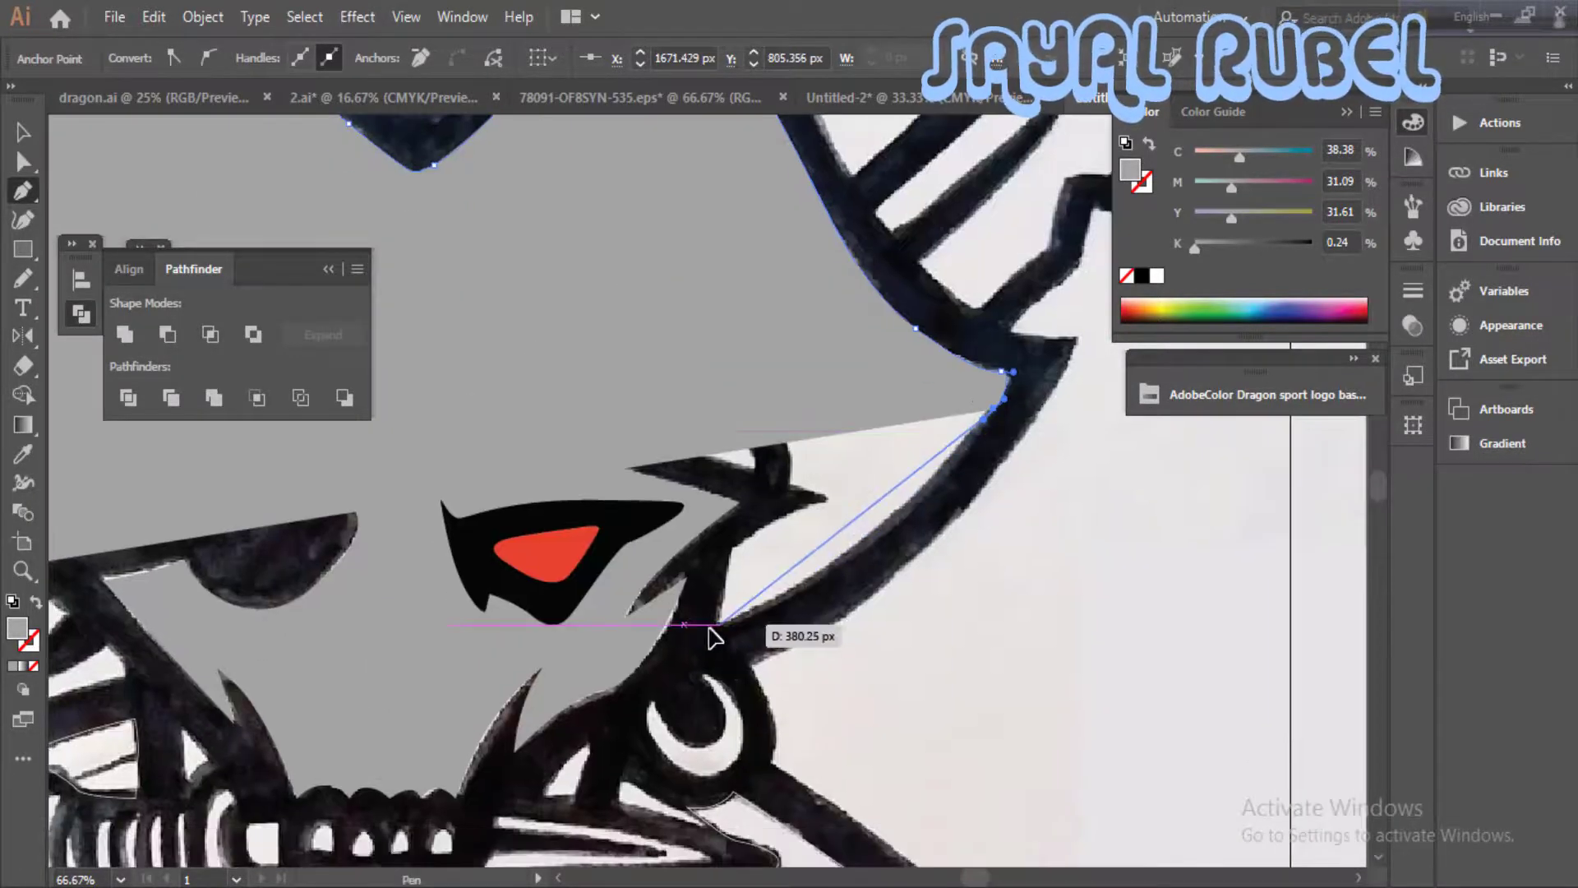
pyautogui.moveTo(702, 573); pyautogui.dragTo(726, 565)
pyautogui.click(733, 542)
pyautogui.hotkey('shift', 'x')
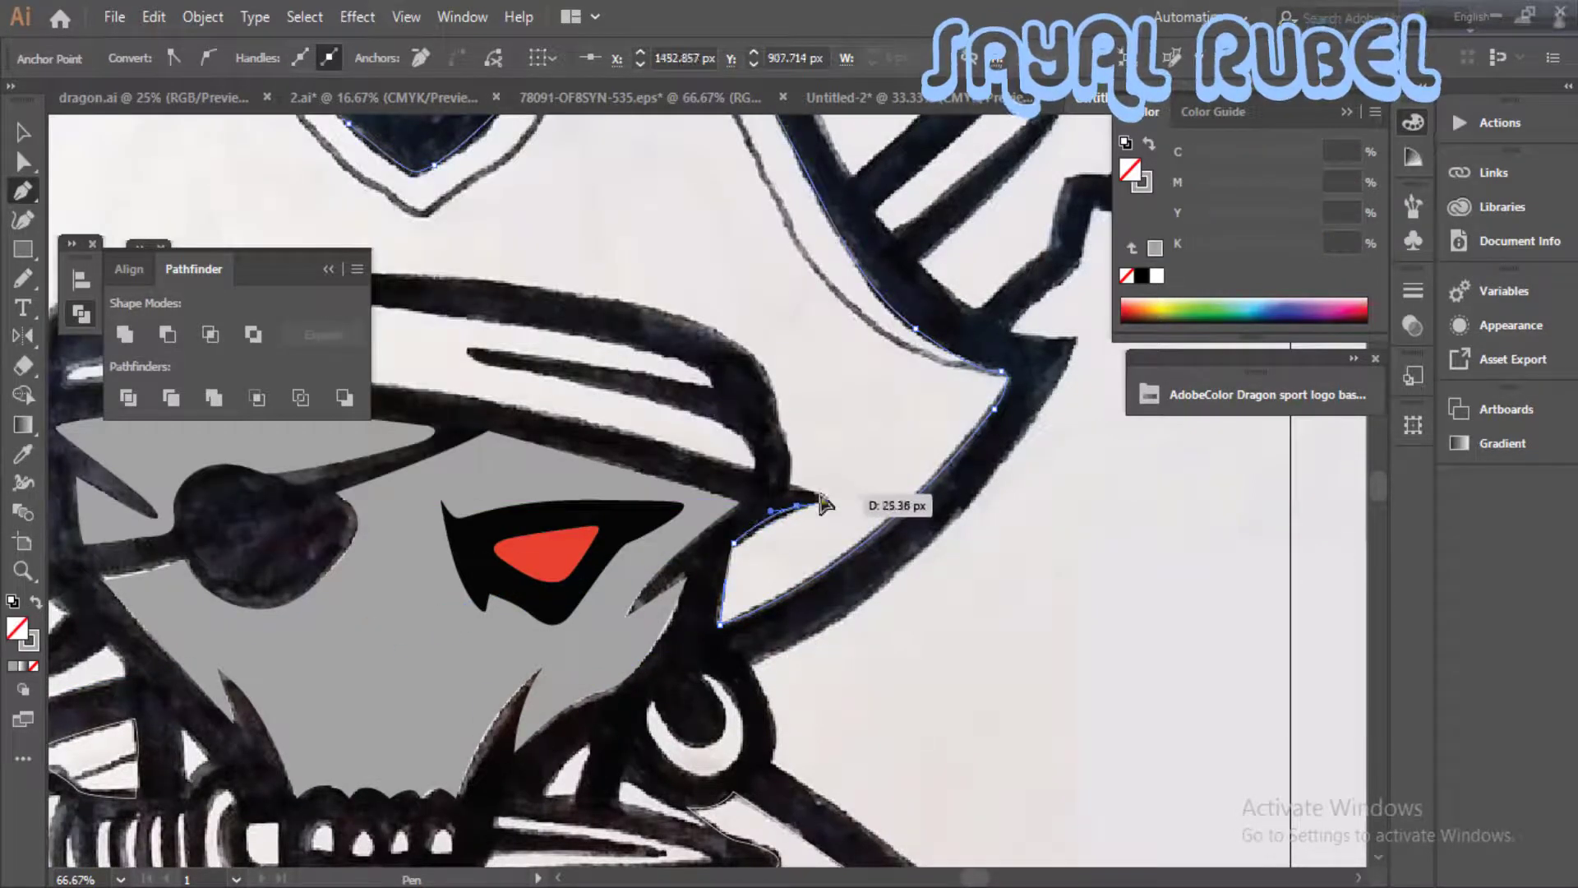
# - Continue the hat outline from the bandana's right tip along its upper edge to its left side
pyautogui.moveTo(751, 361); pyautogui.dragTo(1063, 517)
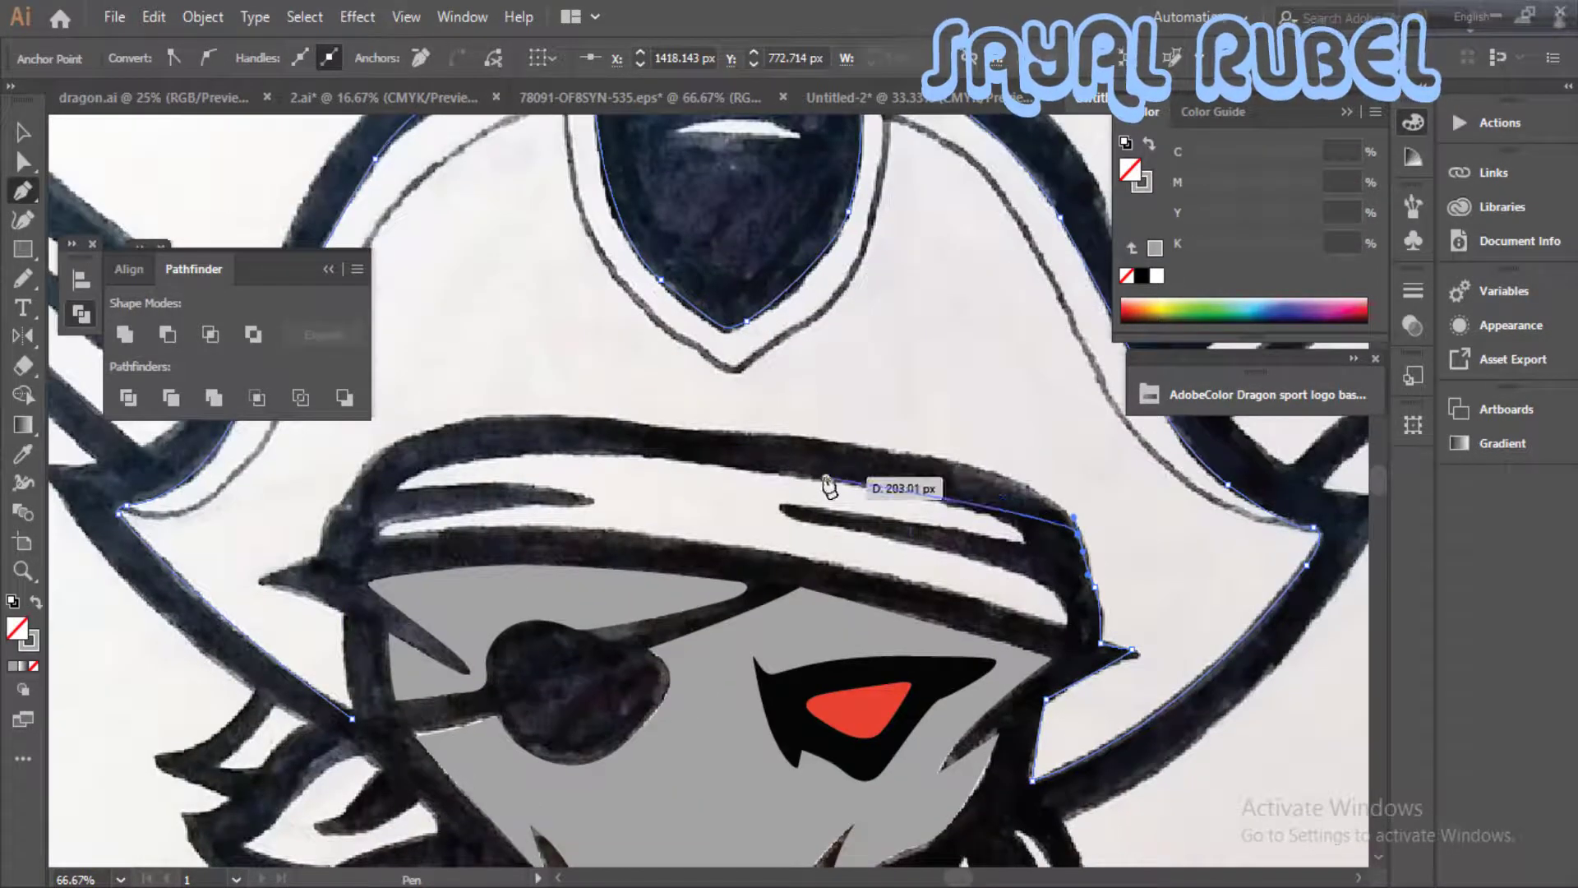
pyautogui.moveTo(814, 468); pyautogui.dragTo(810, 247)
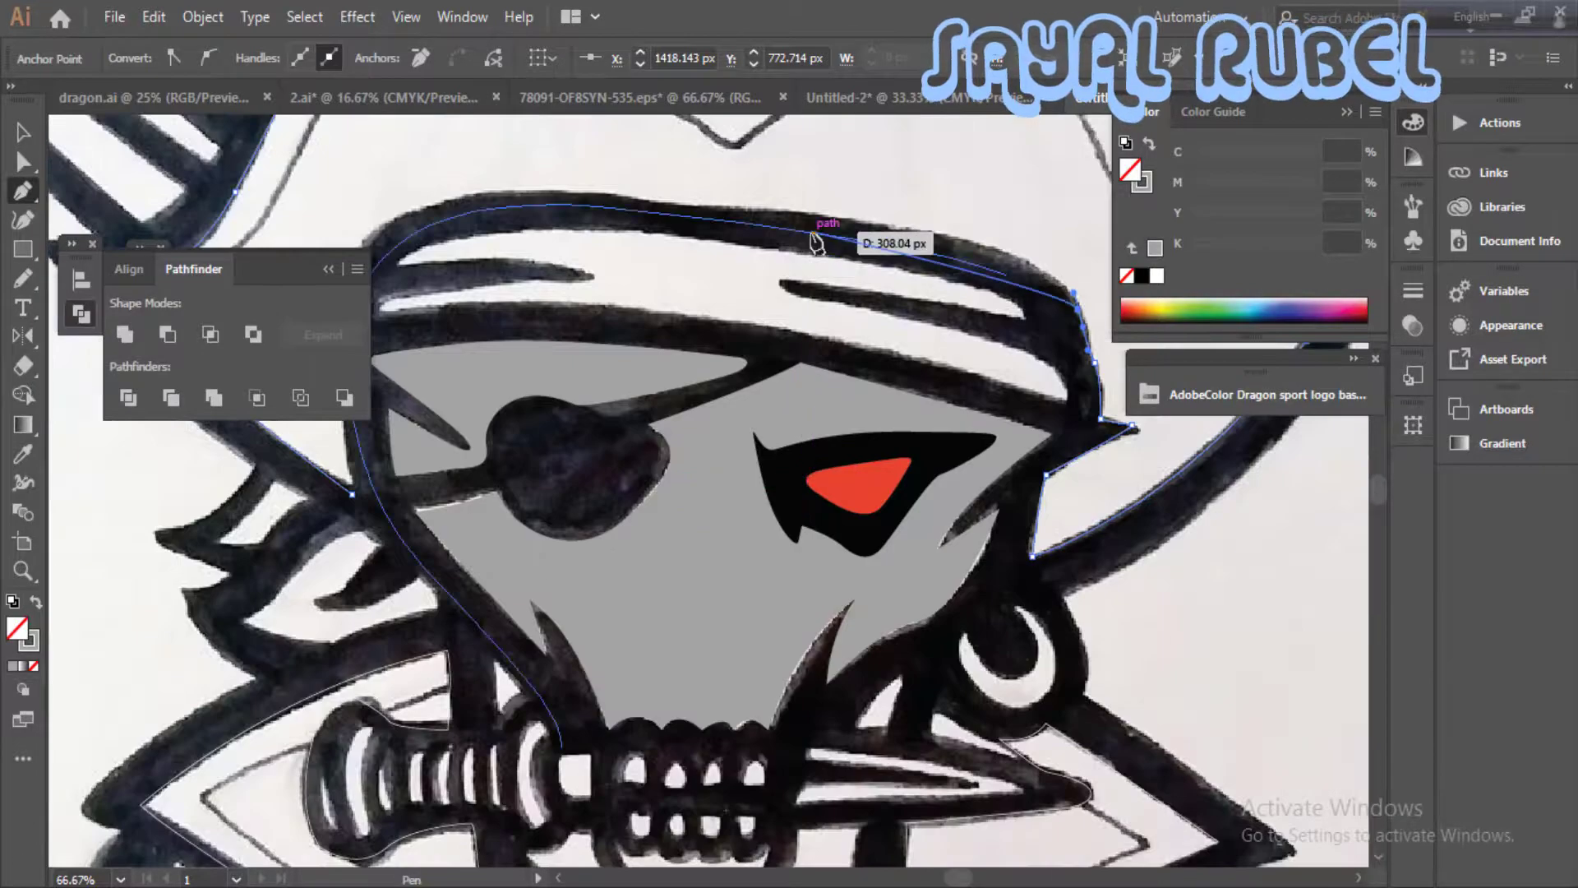
pyautogui.press('v')
pyautogui.press('Delete')
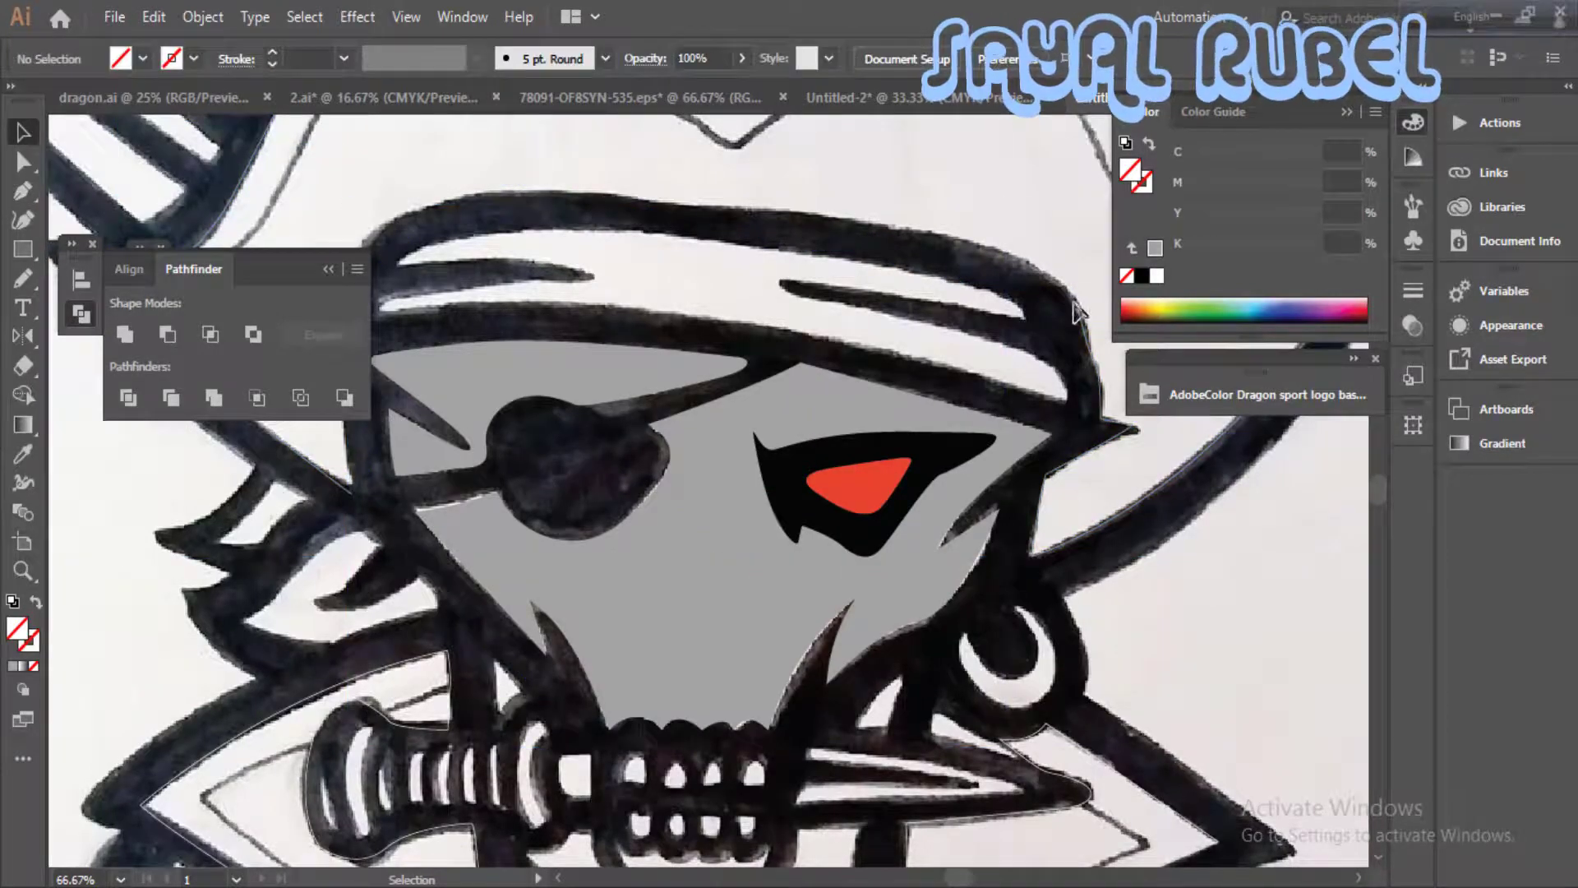
pyautogui.click(1076, 306)
pyautogui.moveTo(960, 241); pyautogui.dragTo(852, 222)
pyautogui.moveTo(699, 238); pyautogui.dragTo(943, 276)
pyautogui.moveTo(749, 230); pyautogui.dragTo(685, 231)
pyautogui.moveTo(641, 271); pyautogui.dragTo(751, 242)
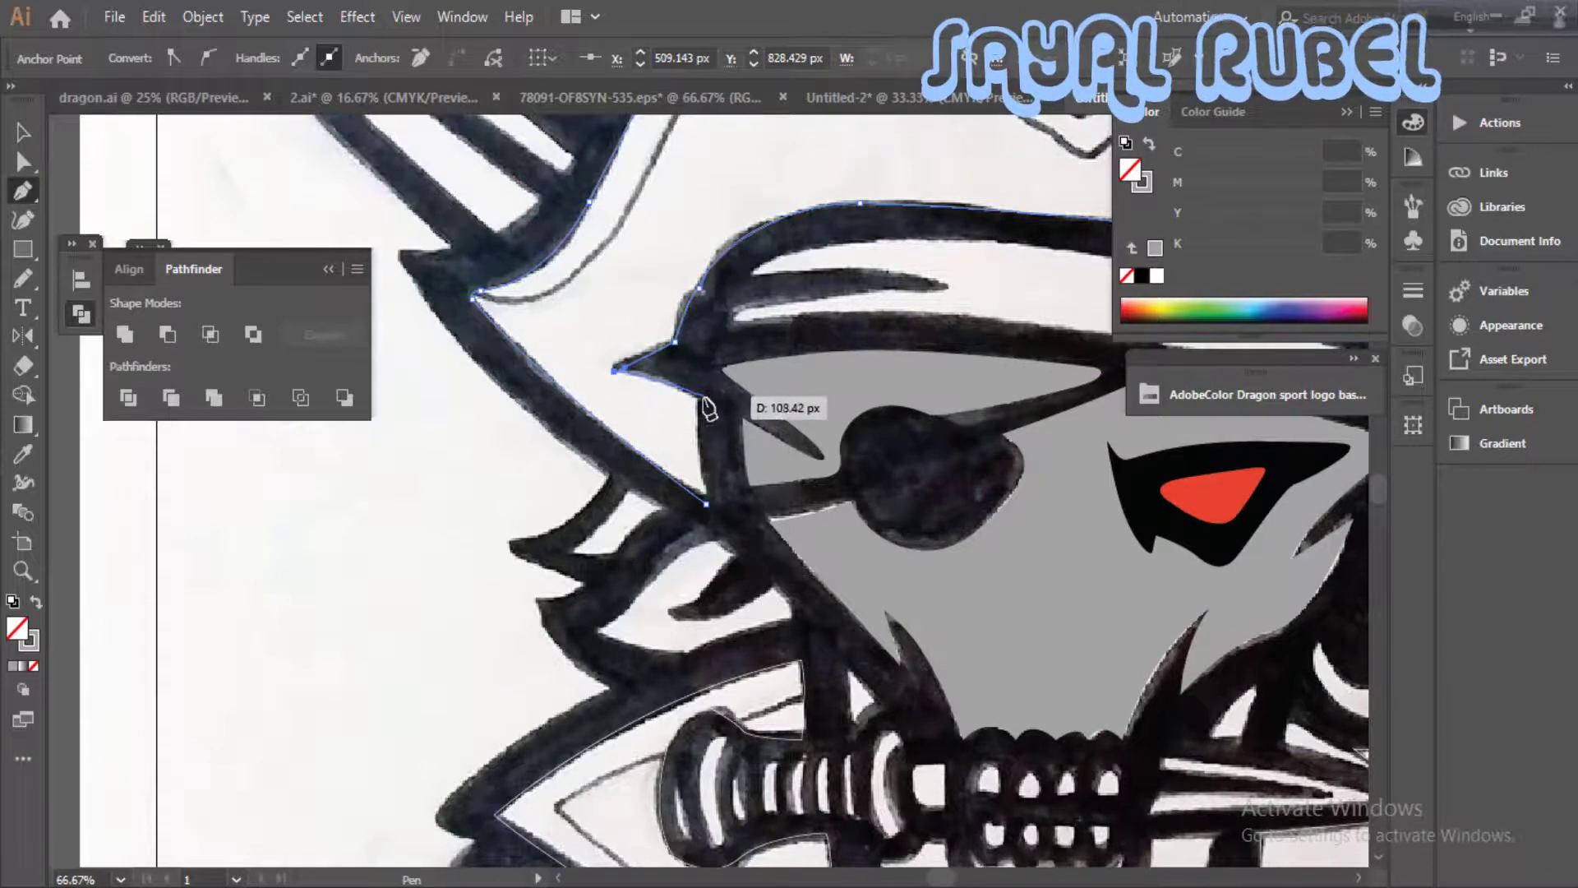
# - Run the hat outline beneath the bandana's left tip and close it at its starting point
pyautogui.click(700, 397)
pyautogui.click(706, 503)
pyautogui.moveTo(1090, 558); pyautogui.dragTo(1077, 667)
# - Fill the hat shape with dark grey 333333 and remove its stroke
pyautogui.click(36, 602)
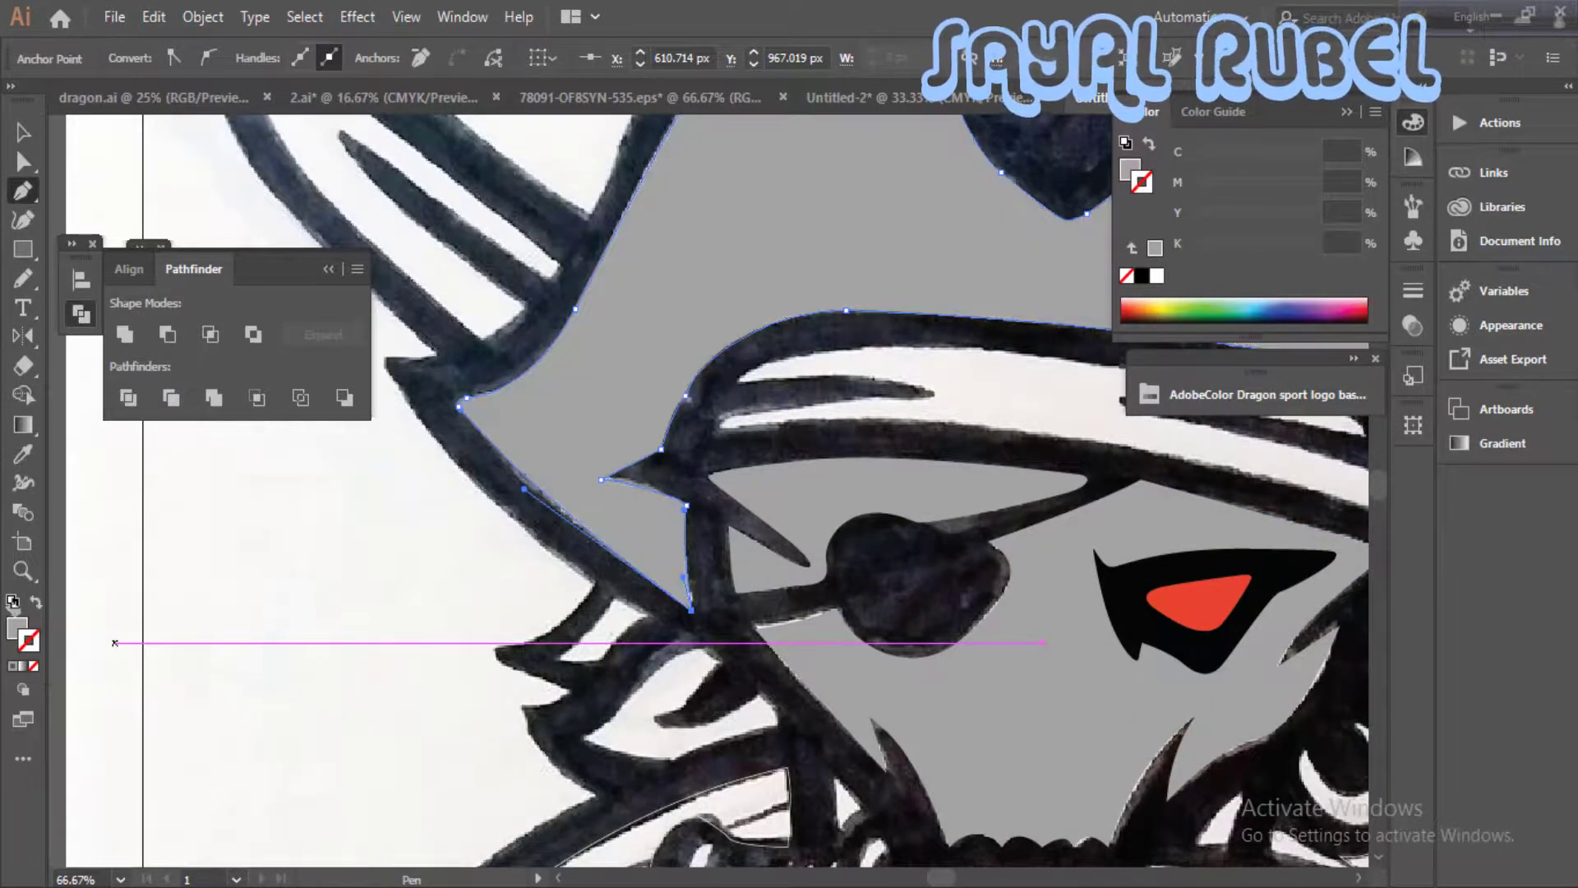
pyautogui.click(12, 602)
pyautogui.doubleClick(30, 642)
pyautogui.click(151, 371)
pyautogui.click(481, 402)
pyautogui.click(159, 258)
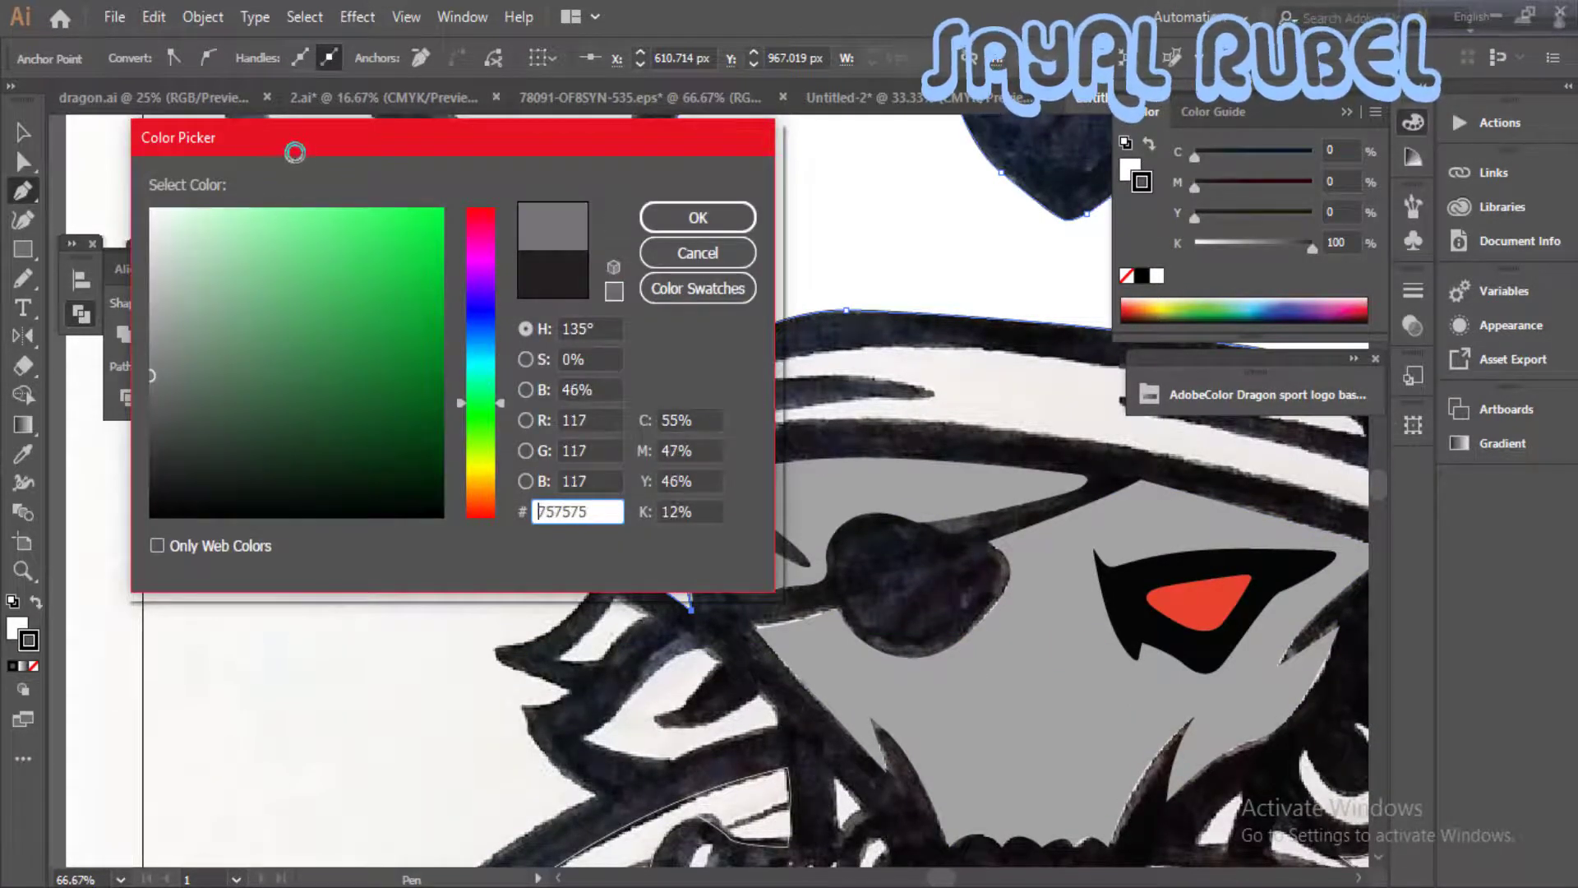
pyautogui.write('333333')
pyautogui.press('Return')
pyautogui.click(36, 602)
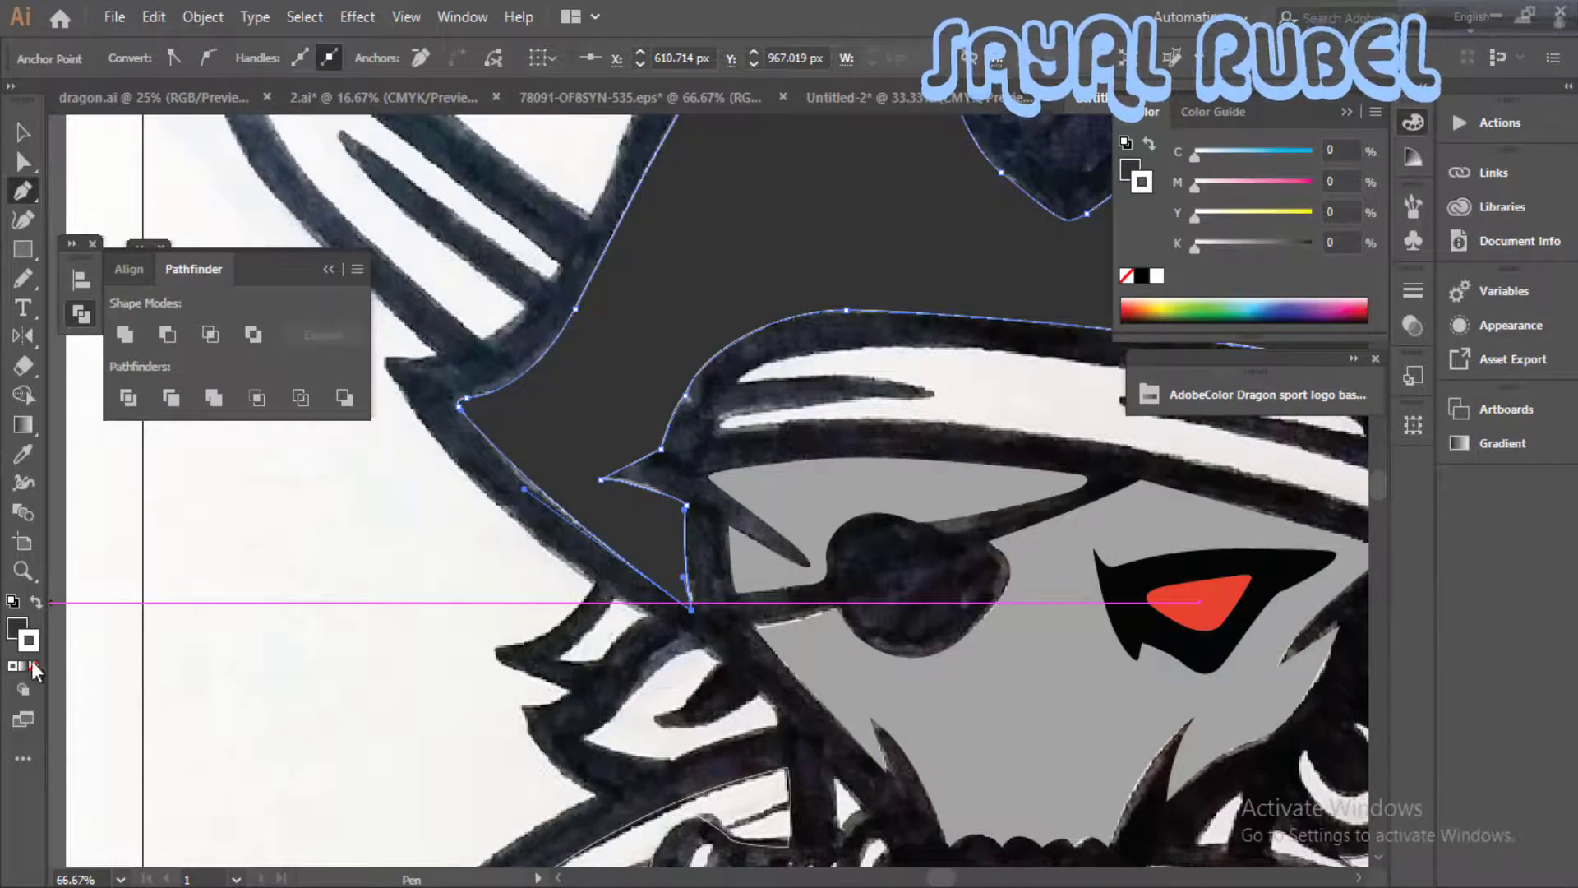
pyautogui.click(34, 667)
# - Trace the lower edge of the bandana's white band from its left end to its right end
pyautogui.hotkey('ctrl', '-')
pyautogui.moveTo(465, 624); pyautogui.dragTo(345, 844)
pyautogui.click(23, 133)
pyautogui.moveTo(1071, 664); pyautogui.dragTo(918, 452)
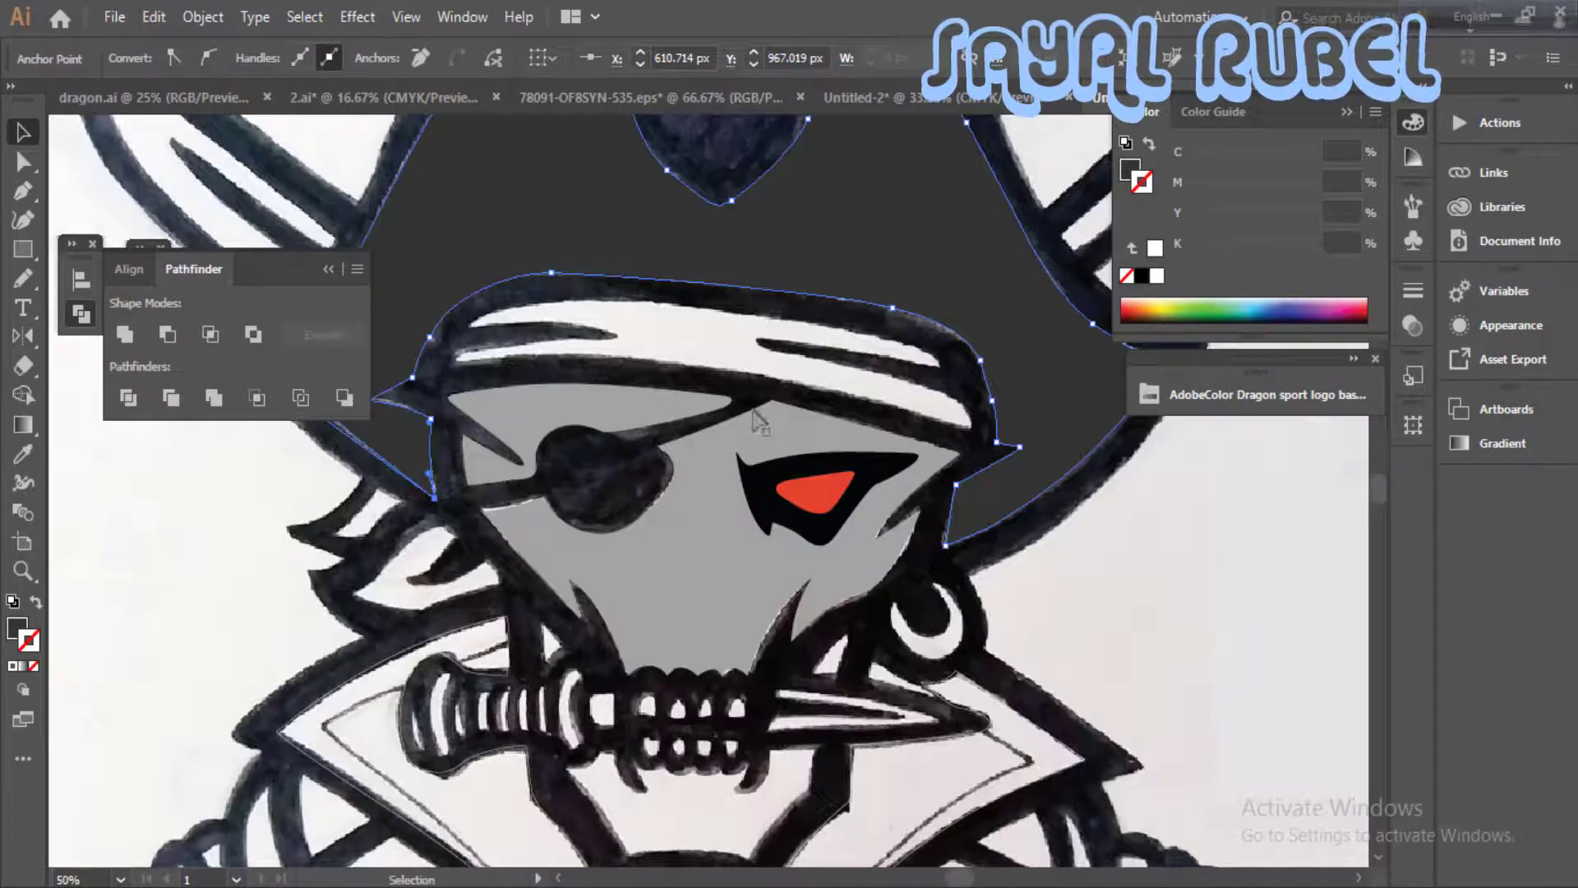
pyautogui.press('p')
pyautogui.hotkey('ctrl', '+')
pyautogui.moveTo(757, 375); pyautogui.dragTo(599, 420)
pyautogui.click(572, 361)
pyautogui.moveTo(918, 367); pyautogui.dragTo(793, 389)
pyautogui.click(952, 427)
# - Trace the bandana band's upper edge and around its dark fold stripes, then close the path with a stroke only
pyautogui.moveTo(916, 374); pyautogui.dragTo(1117, 335)
pyautogui.click(664, 304)
pyautogui.moveTo(797, 287); pyautogui.dragTo(687, 277)
pyautogui.moveTo(568, 306)
pyautogui.mouseDown()
pyautogui.moveTo(550, 317)
pyautogui.moveTo(587, 328)
pyautogui.mouseUp()
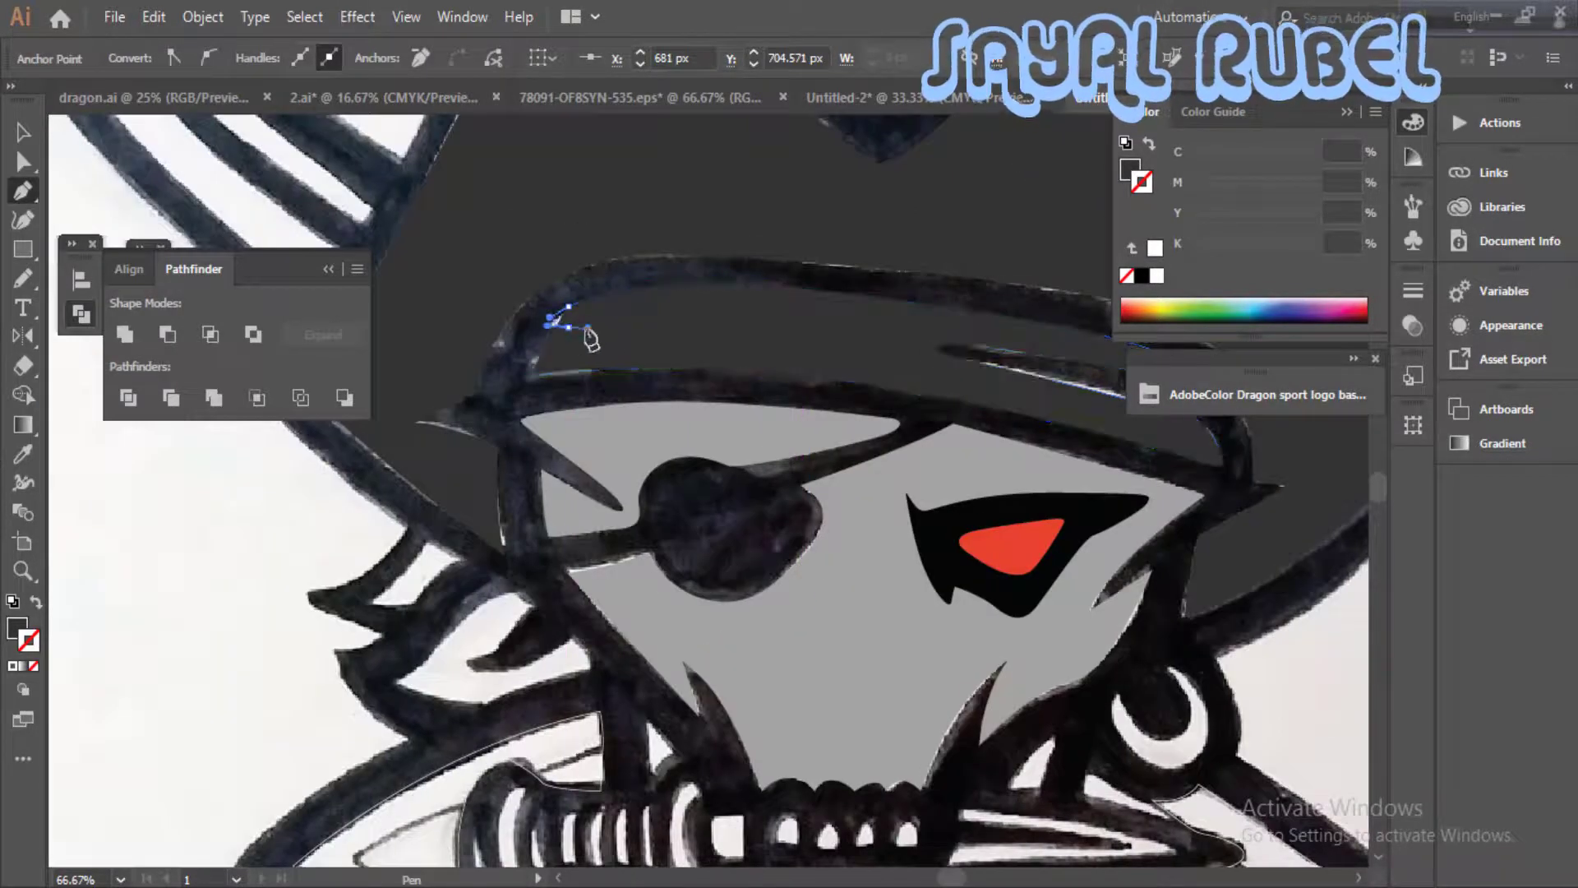
pyautogui.click(35, 602)
pyautogui.moveTo(742, 331); pyautogui.dragTo(756, 336)
pyautogui.click(620, 345)
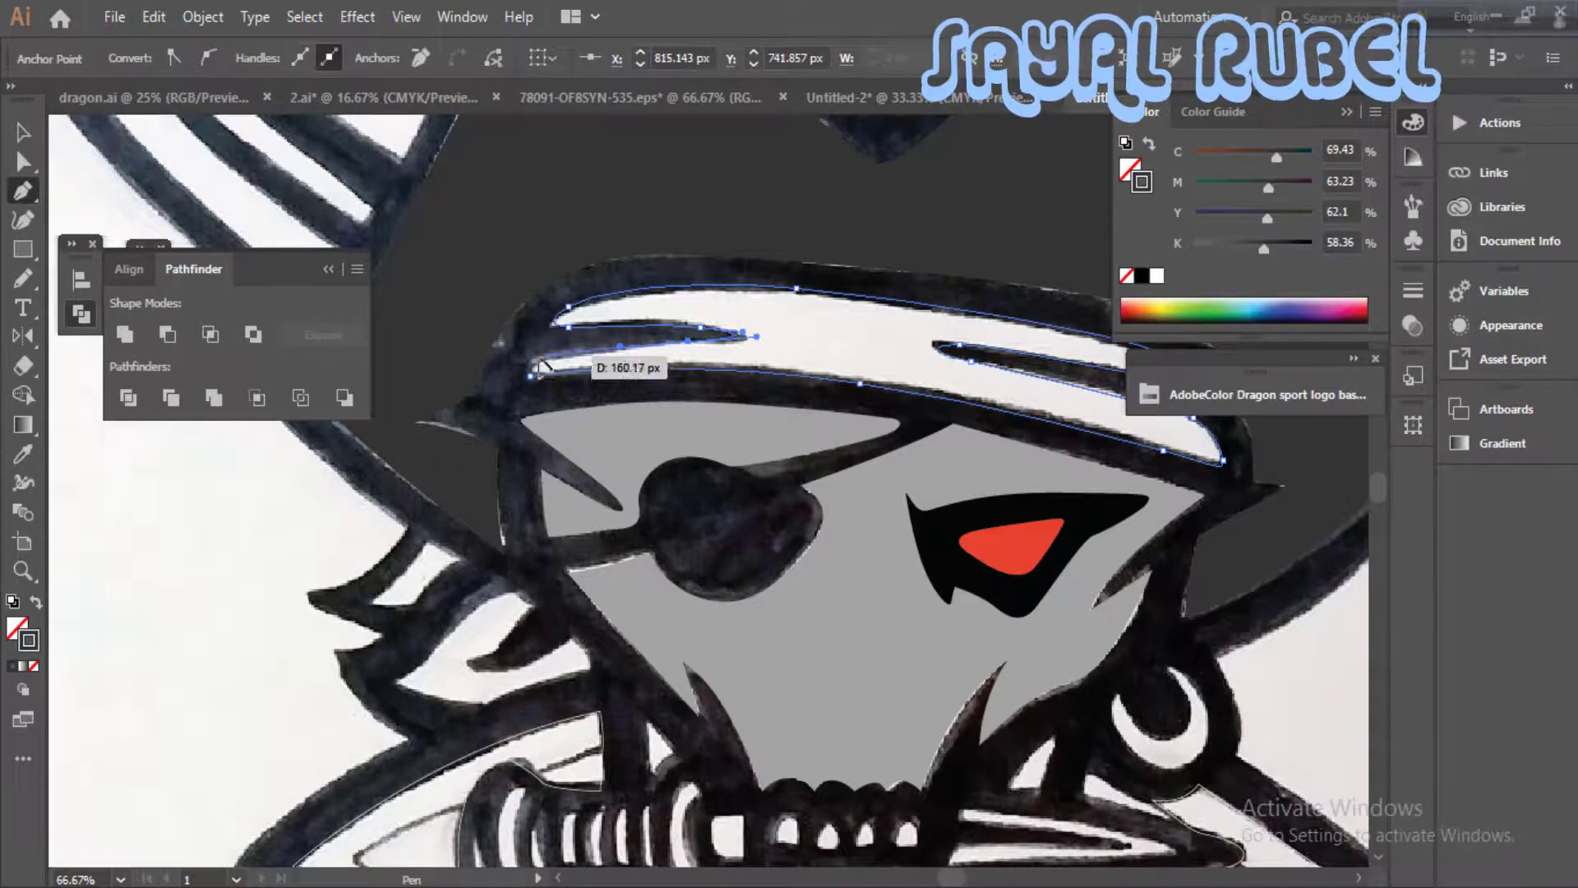
pyautogui.moveTo(537, 376); pyautogui.dragTo(540, 378)
# - Fill the bandana band with black and remove its stroke
pyautogui.moveTo(869, 686); pyautogui.dragTo(873, 437)
pyautogui.hotkey('ctrl', '-')
pyautogui.hotkey('ctrl', '-')
pyautogui.hotkey('ctrl', '-')
pyautogui.moveTo(832, 491); pyautogui.dragTo(890, 410)
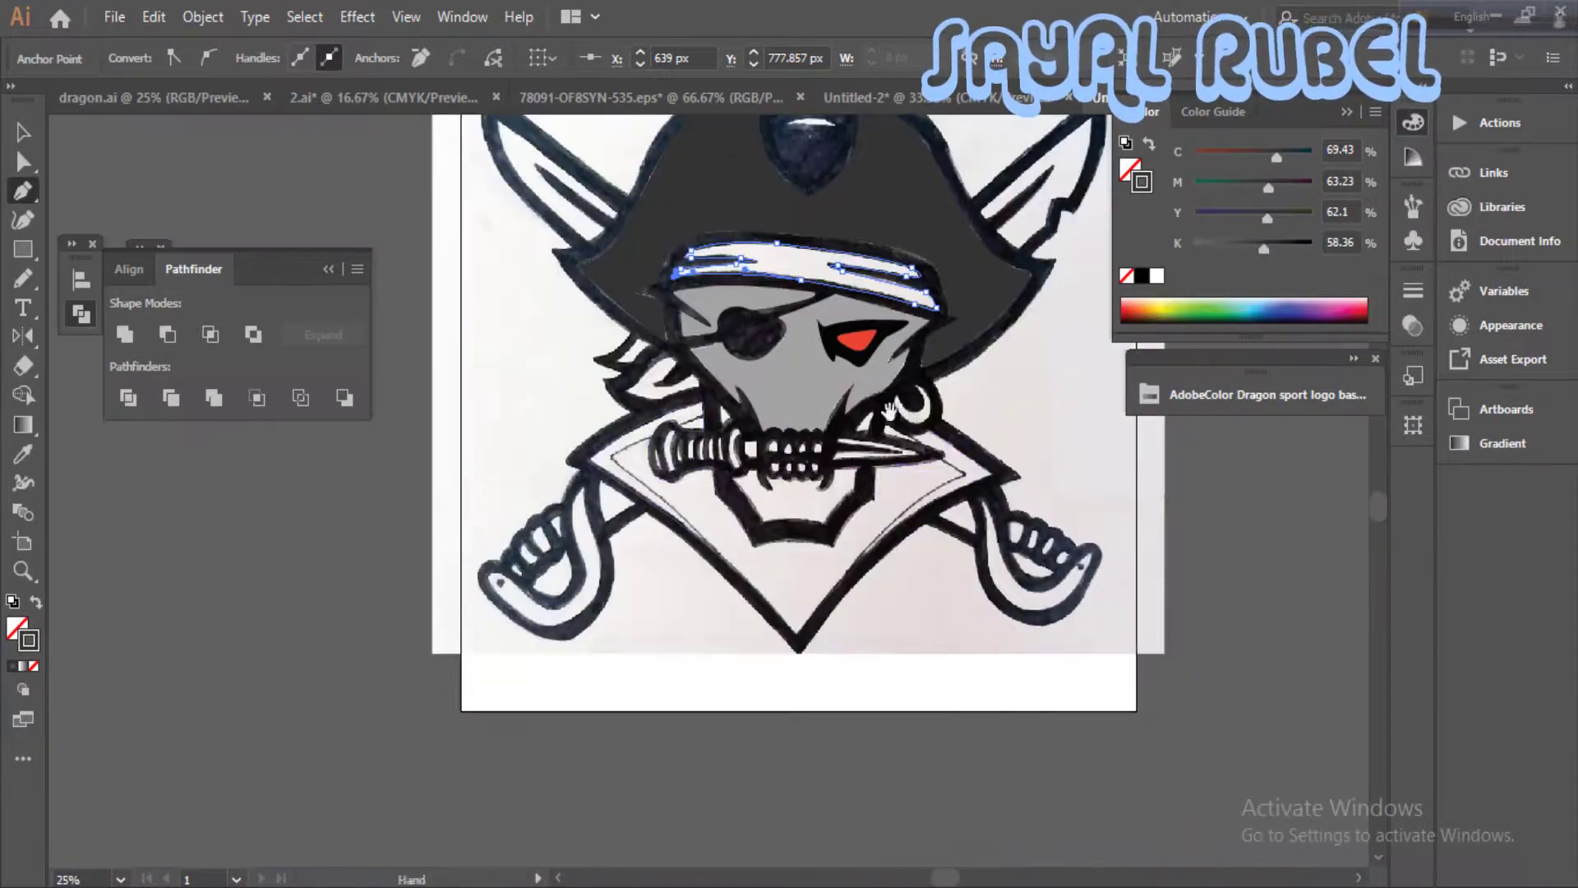
pyautogui.click(371, 378)
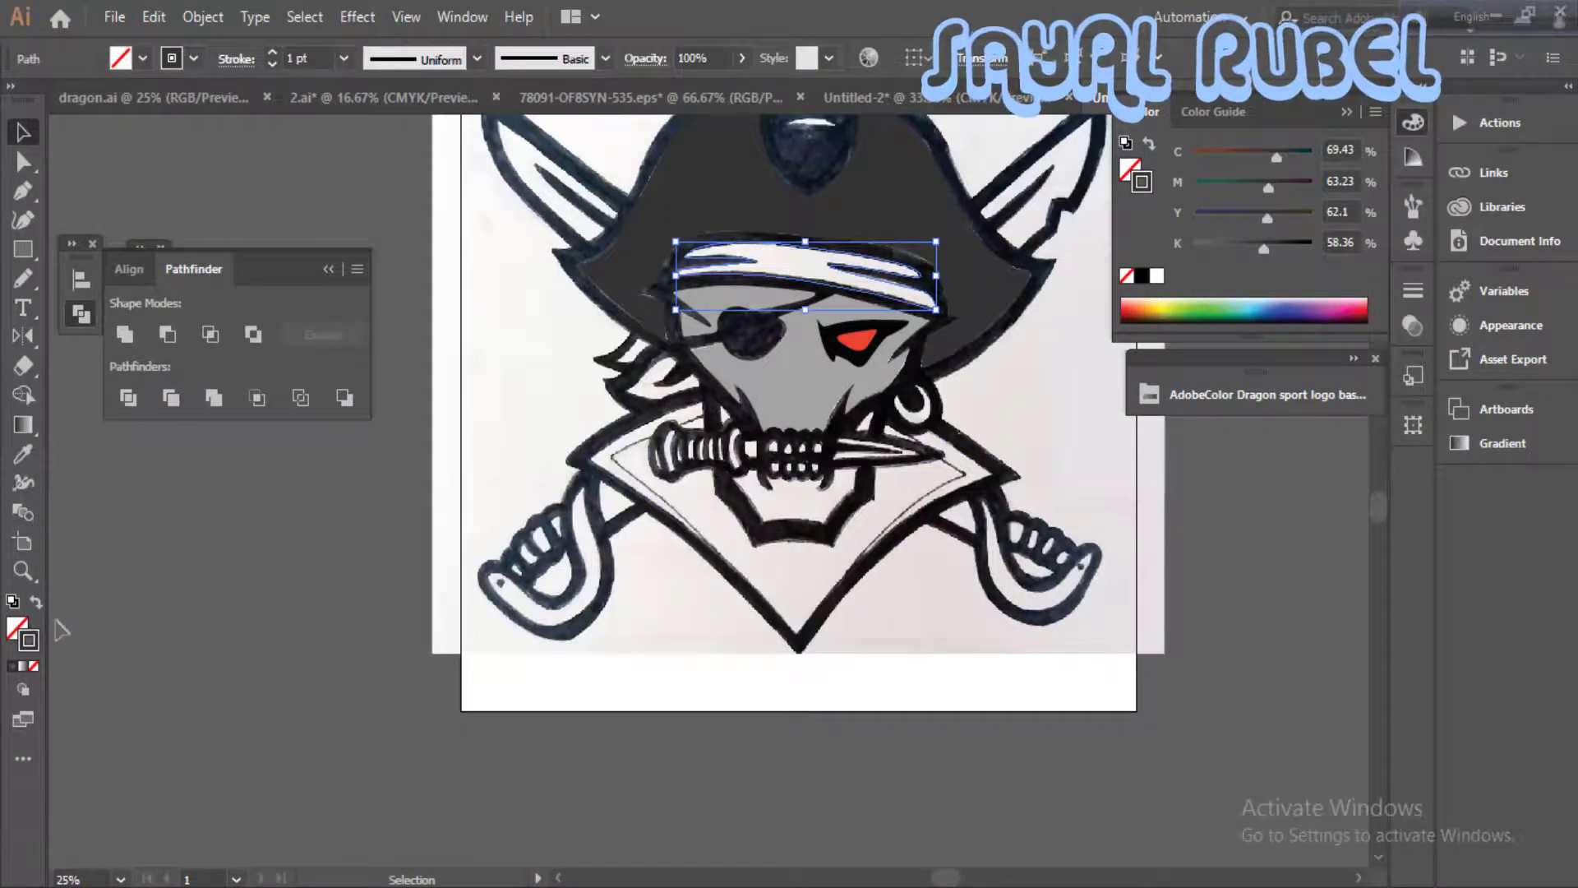
pyautogui.press('d')
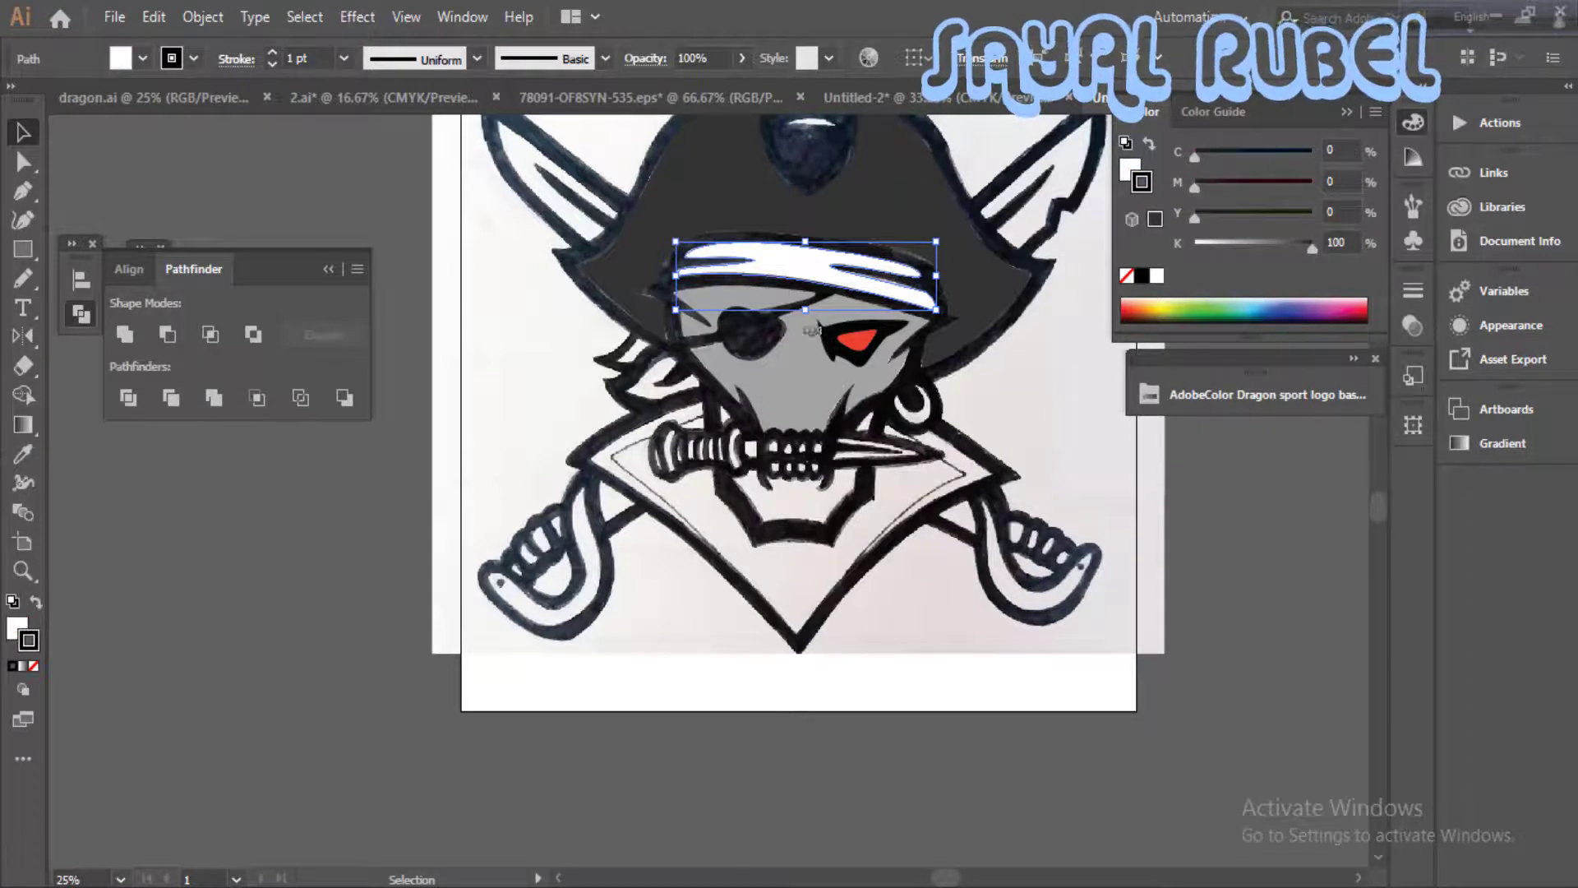
pyautogui.click(37, 603)
pyautogui.click(33, 666)
# - Apply the face's grey fill to the chin shape by sampling it with the Eyedropper
pyautogui.hotkey('ctrl', '+')
pyautogui.moveTo(858, 740); pyautogui.dragTo(828, 461)
pyautogui.click(937, 411)
pyautogui.moveTo(937, 410)
pyautogui.mouseDown()
pyautogui.moveTo(954, 510)
pyautogui.moveTo(976, 425)
pyautogui.mouseUp()
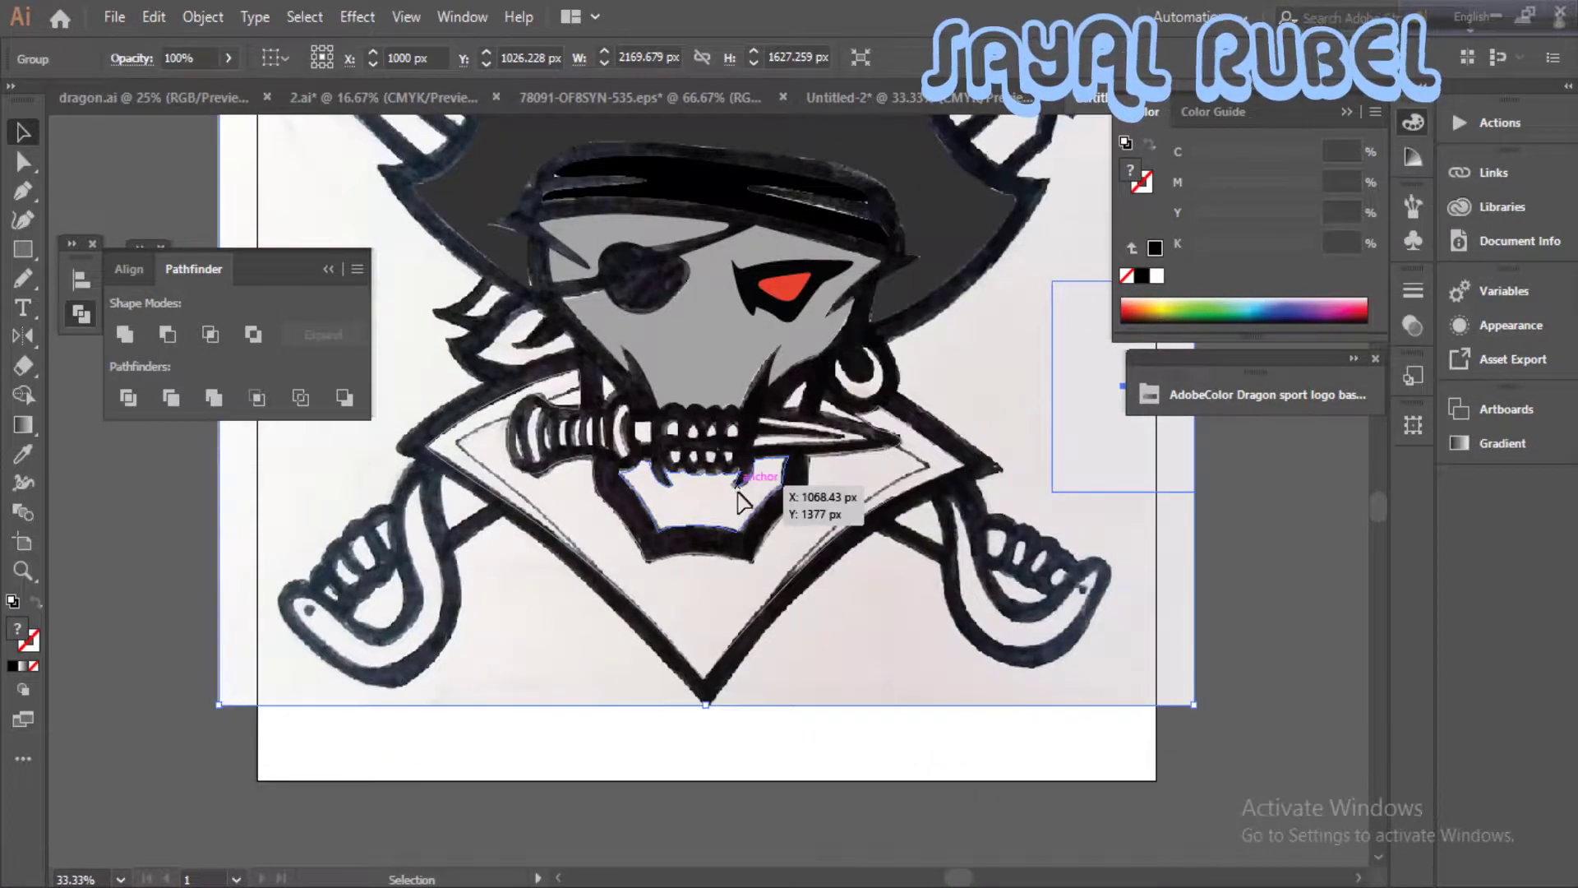
pyautogui.click(737, 491)
pyautogui.press('i')
pyautogui.click(559, 314)
# - Fill the traced nose shape in the middle of the skull's face with black
pyautogui.press('v')
pyautogui.click(705, 345)
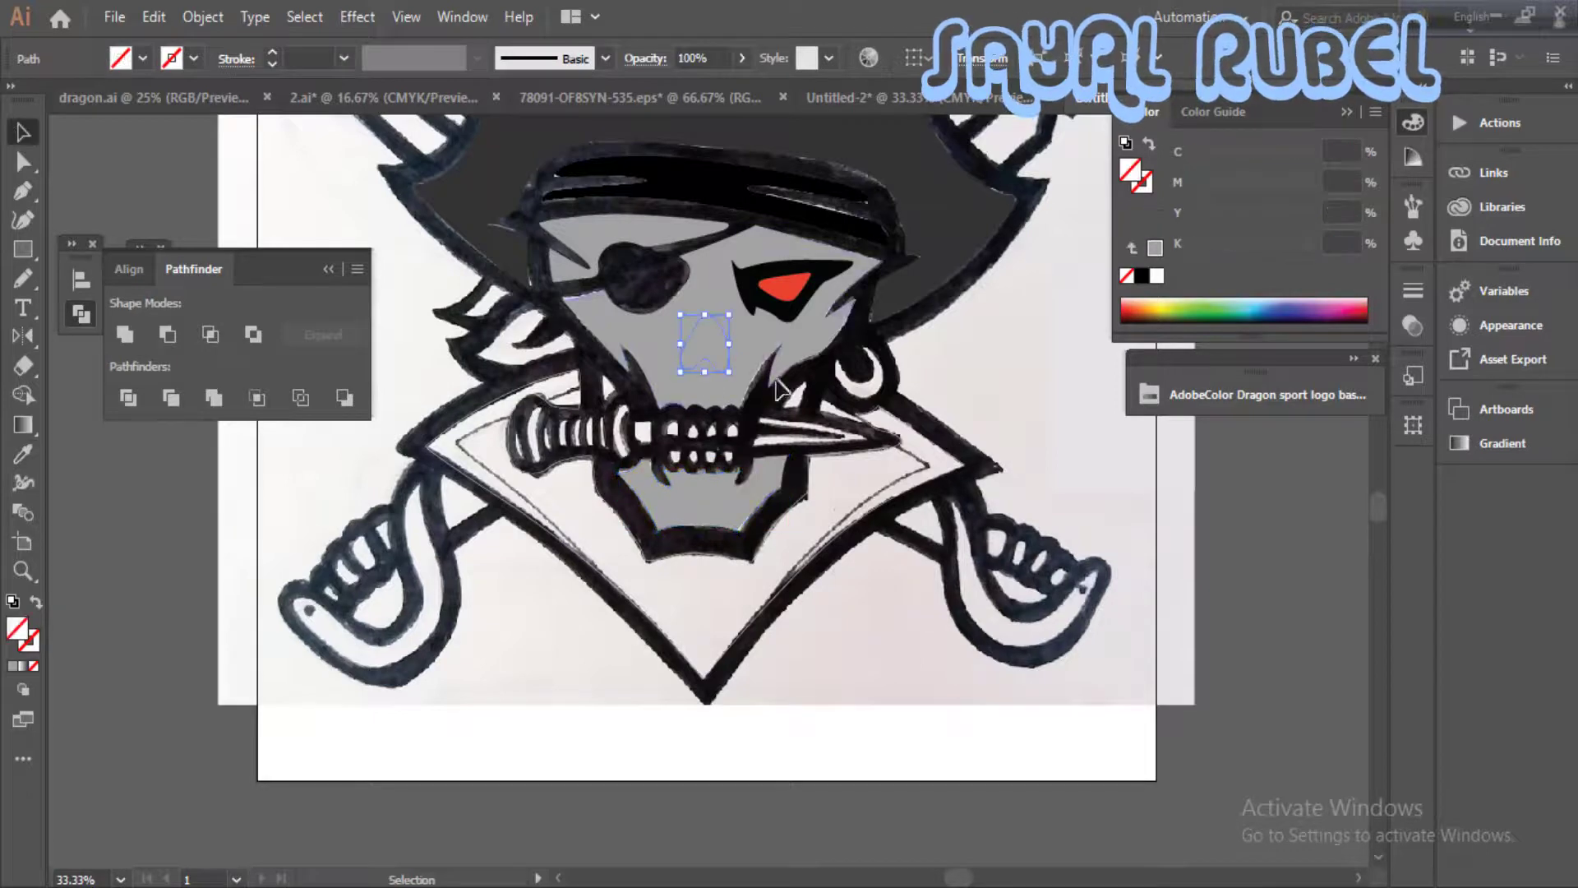
pyautogui.press('d')
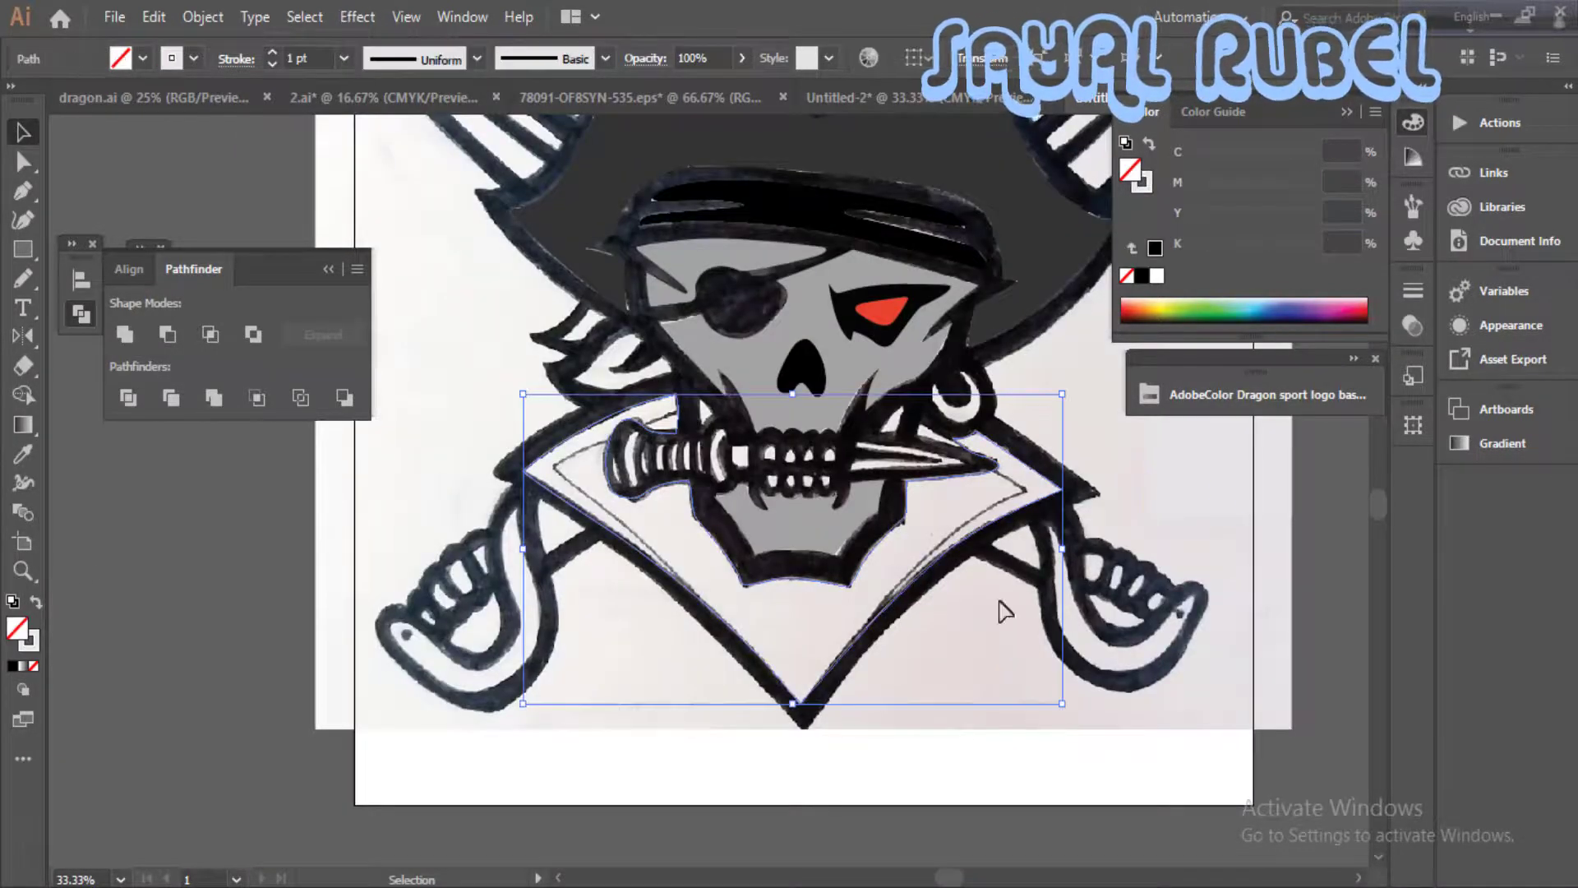
# - Fill the collar shape around the chin and knife with dark navy, C 89.02, M 81.18, Y 0, K 87
pyautogui.click(1309, 305)
pyautogui.moveTo(1278, 245); pyautogui.dragTo(1297, 245)
pyautogui.click(1112, 417)
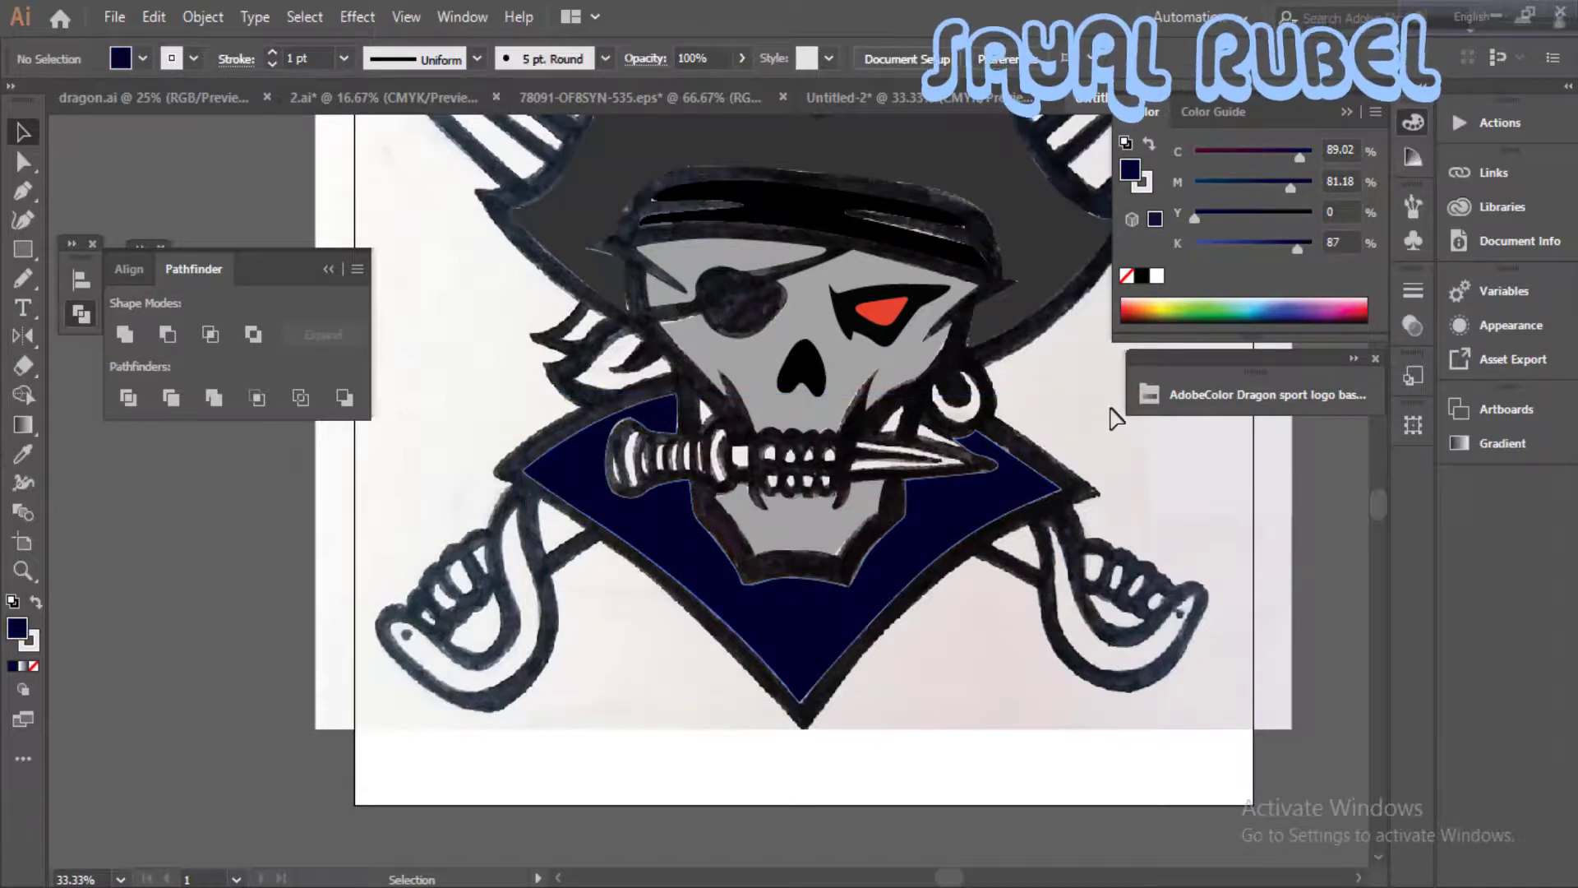
# - Examine the whole artwork with every object selected to see which parts of the sketch are traced
pyautogui.moveTo(678, 578); pyautogui.dragTo(564, 846)
pyautogui.hotkey('ctrl', '-')
pyautogui.hotkey('ctrl', '-')
pyautogui.hotkey('ctrl', 'a')
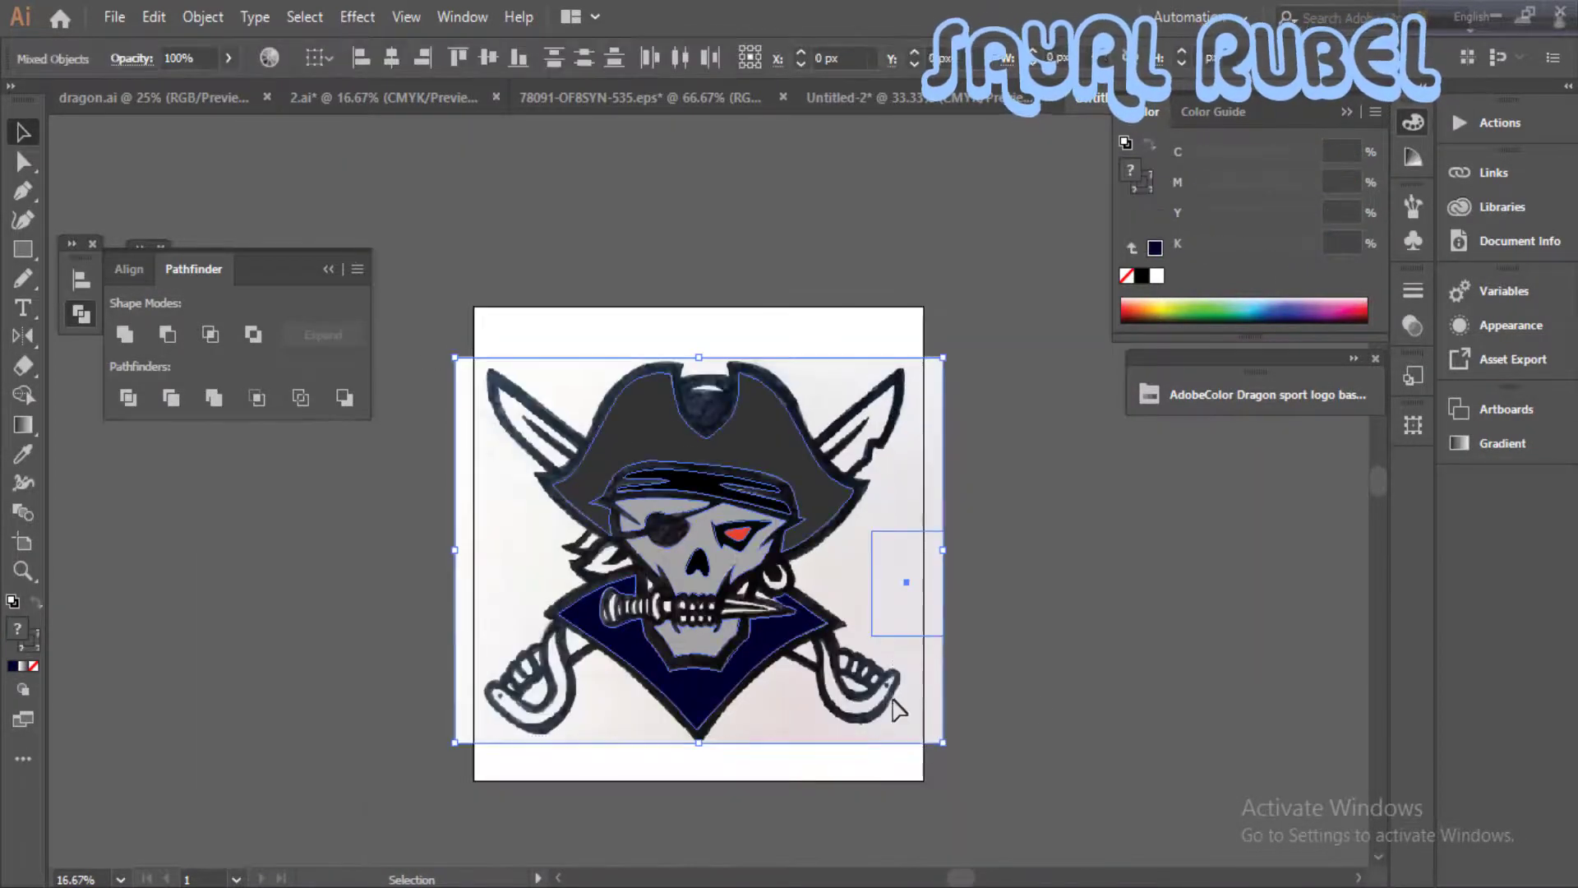
pyautogui.click(1243, 674)
pyautogui.click(777, 647)
pyautogui.click(969, 662)
# - Trace the larger hair lock just above the collar's left side with the Pen tool
pyautogui.hotkey('ctrl', '+')
pyautogui.hotkey('ctrl', '+')
pyautogui.hotkey('ctrl', '+')
pyautogui.moveTo(350, 773); pyautogui.dragTo(589, 555)
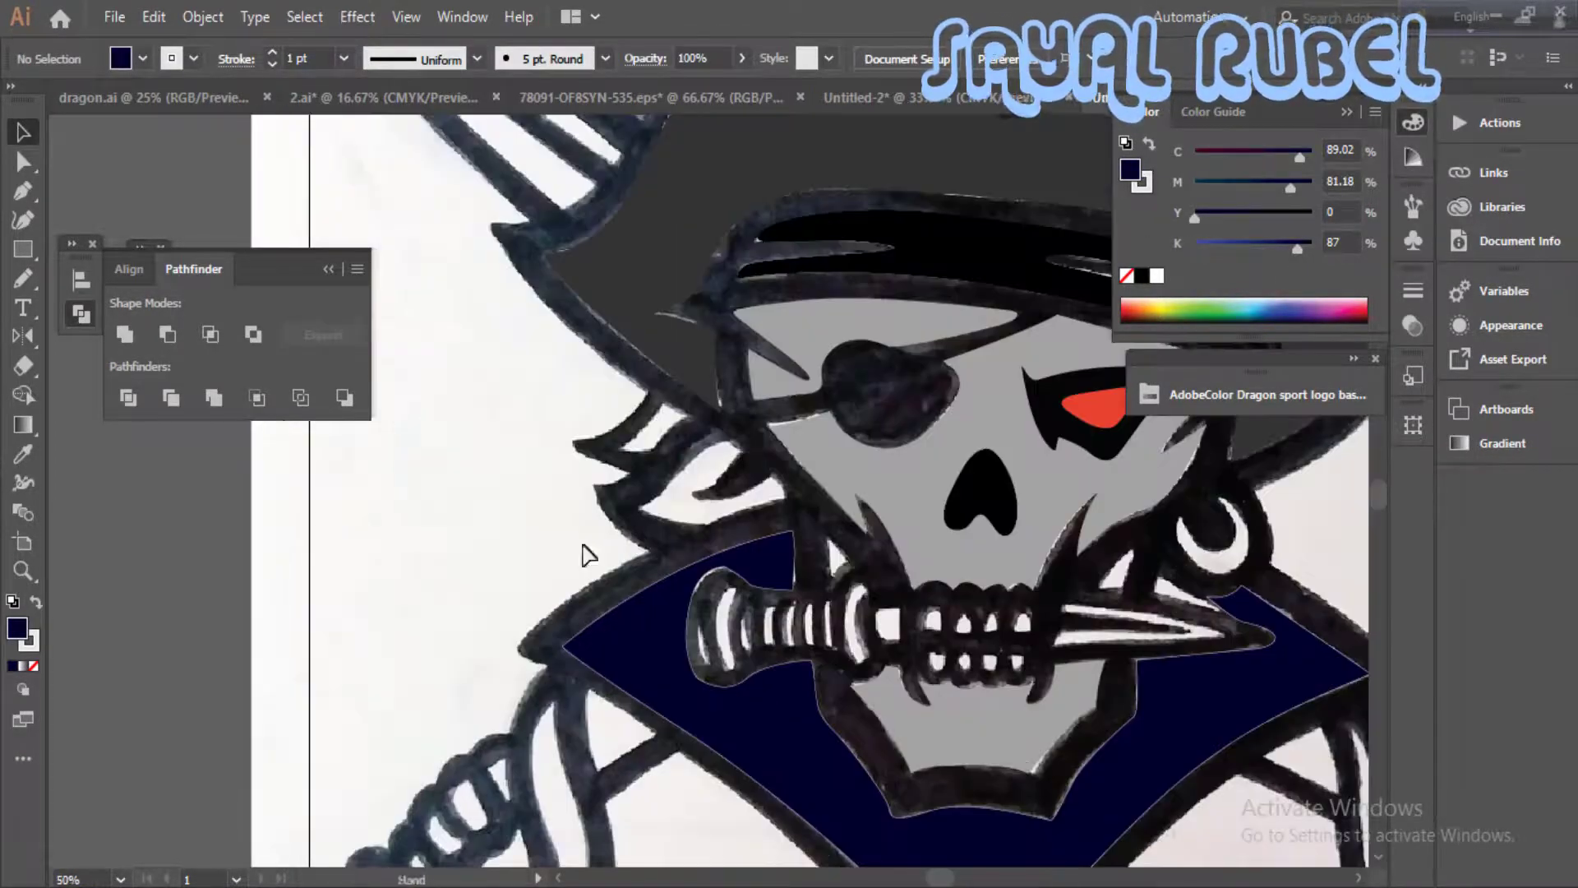
pyautogui.click(779, 487)
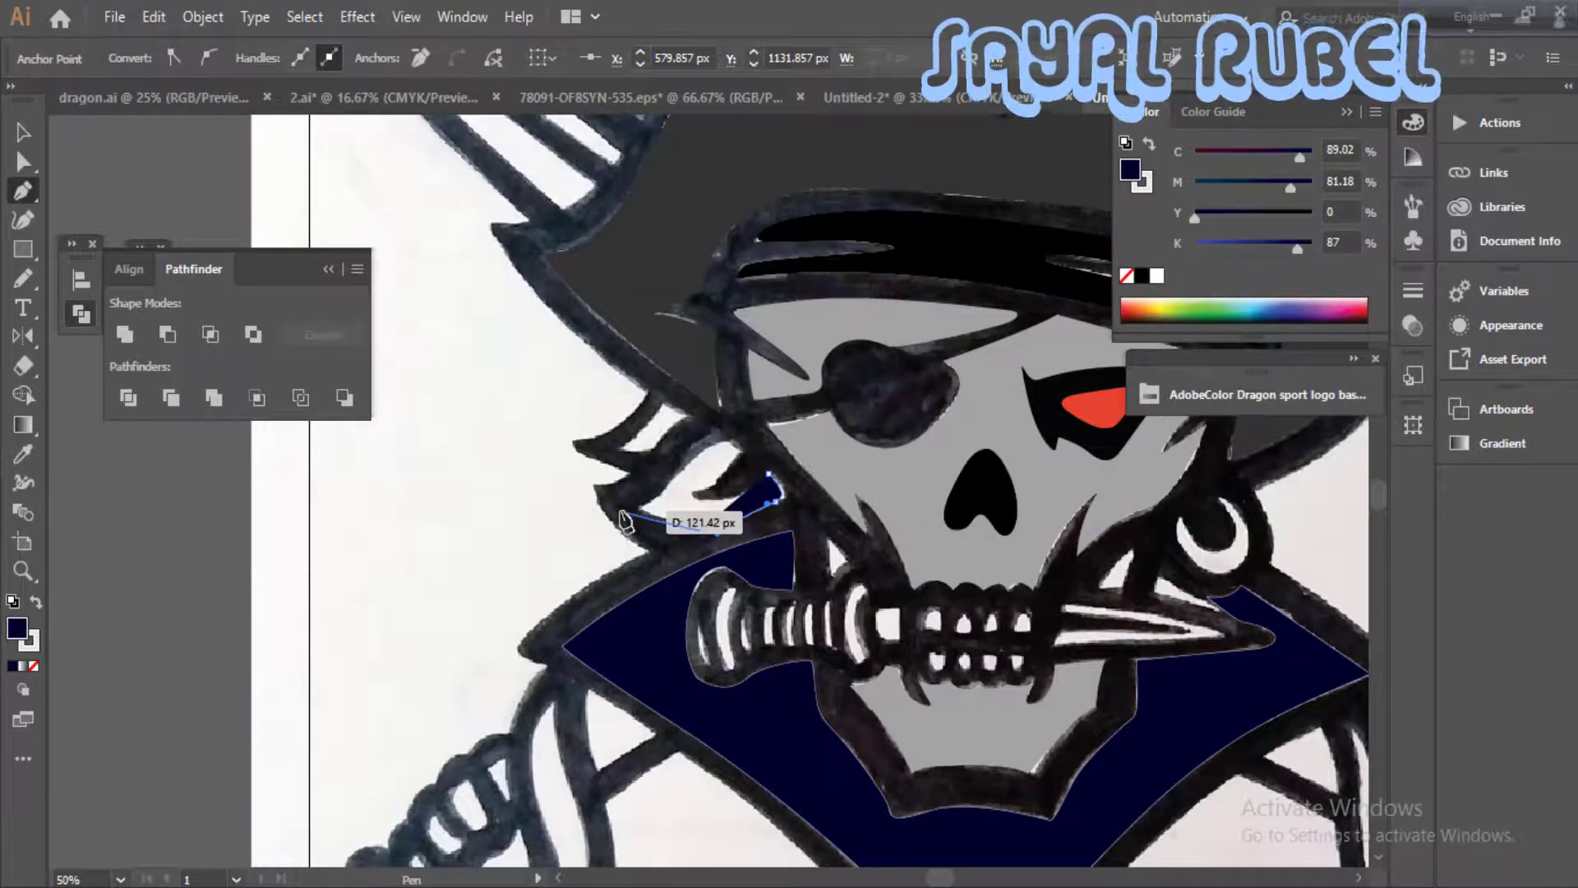
pyautogui.moveTo(685, 457); pyautogui.dragTo(706, 440)
pyautogui.moveTo(778, 428); pyautogui.dragTo(674, 485)
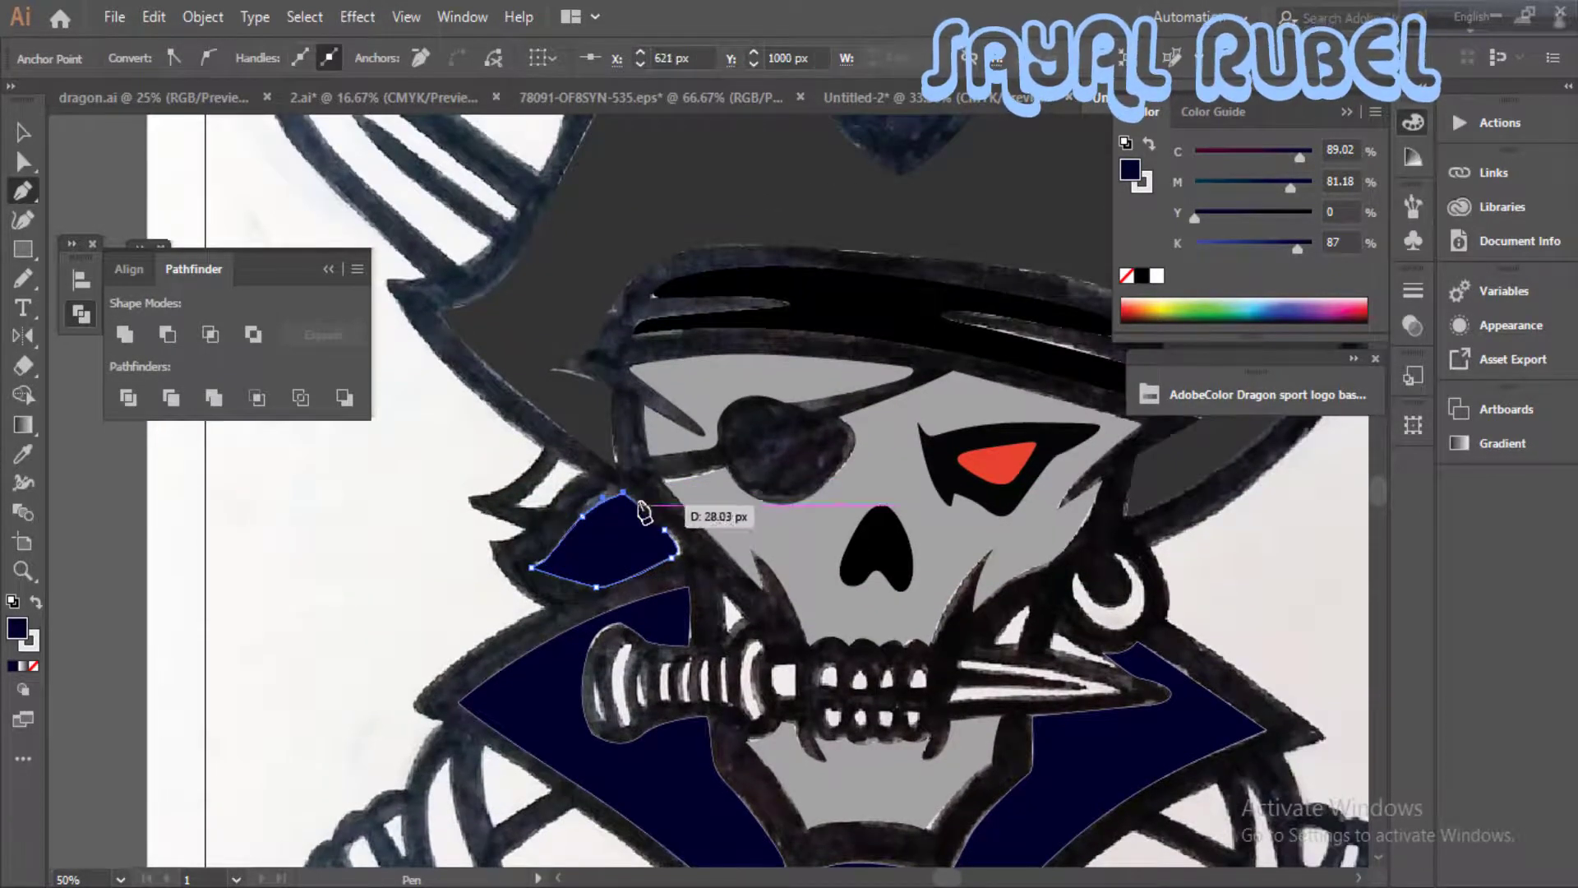
pyautogui.moveTo(688, 578); pyautogui.dragTo(814, 589)
# - Trace the smaller hair lock under the hat brim and remove the stroke from both hair locks
pyautogui.hotkey('ctrl', '+')
pyautogui.keyDown('ctrl'); pyautogui.click(710, 488); pyautogui.keyUp('ctrl')
pyautogui.click(710, 484)
pyautogui.click(669, 524)
pyautogui.moveTo(632, 529); pyautogui.dragTo(622, 530)
pyautogui.moveTo(612, 523); pyautogui.dragTo(619, 520)
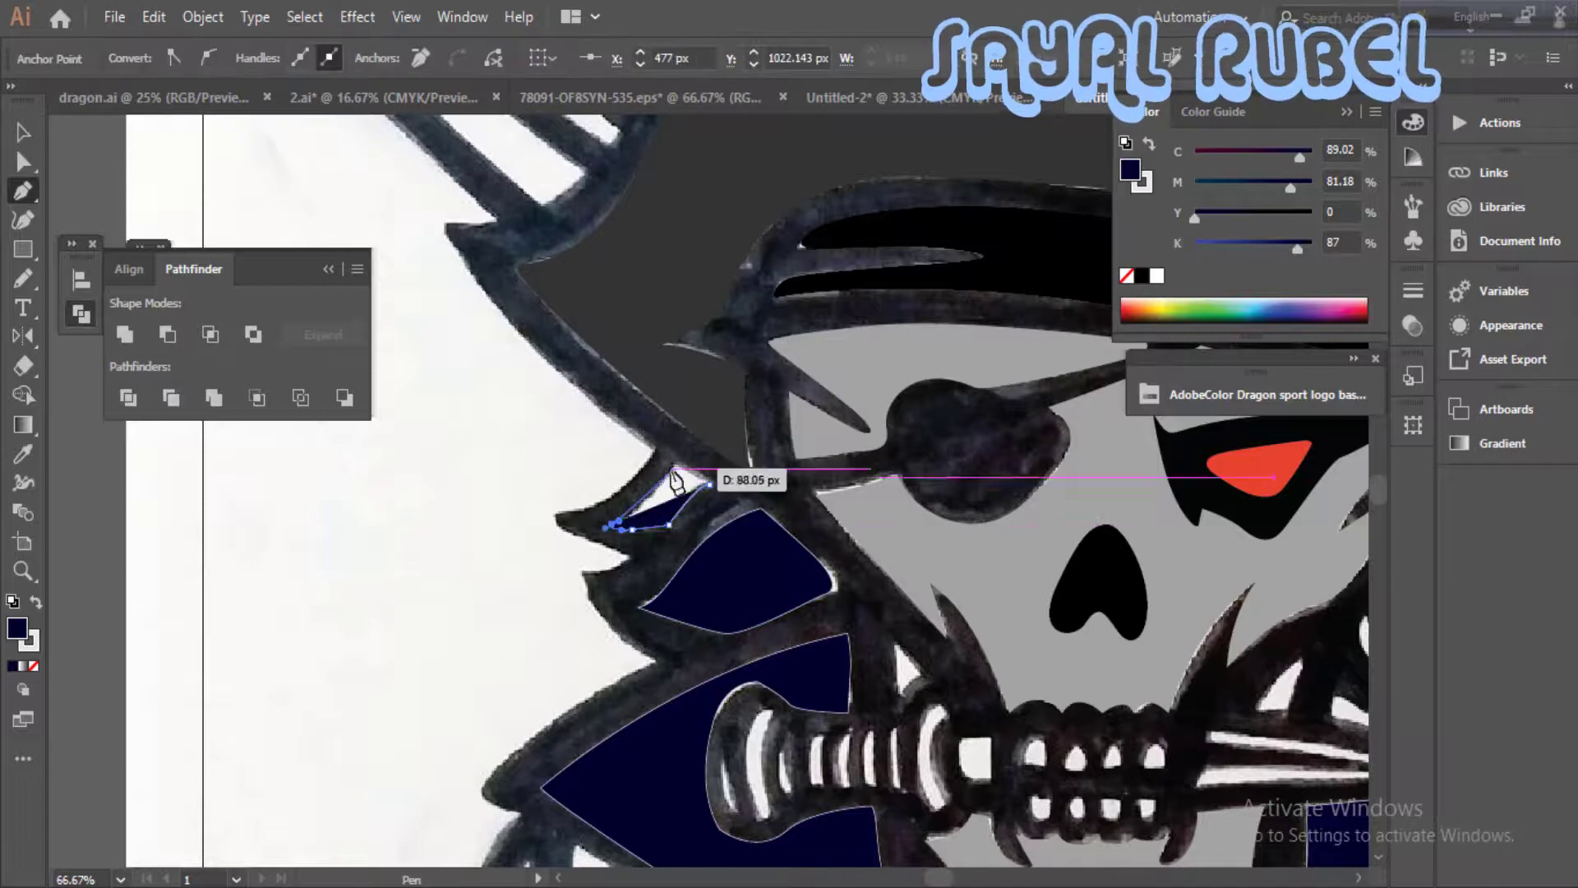
pyautogui.click(33, 665)
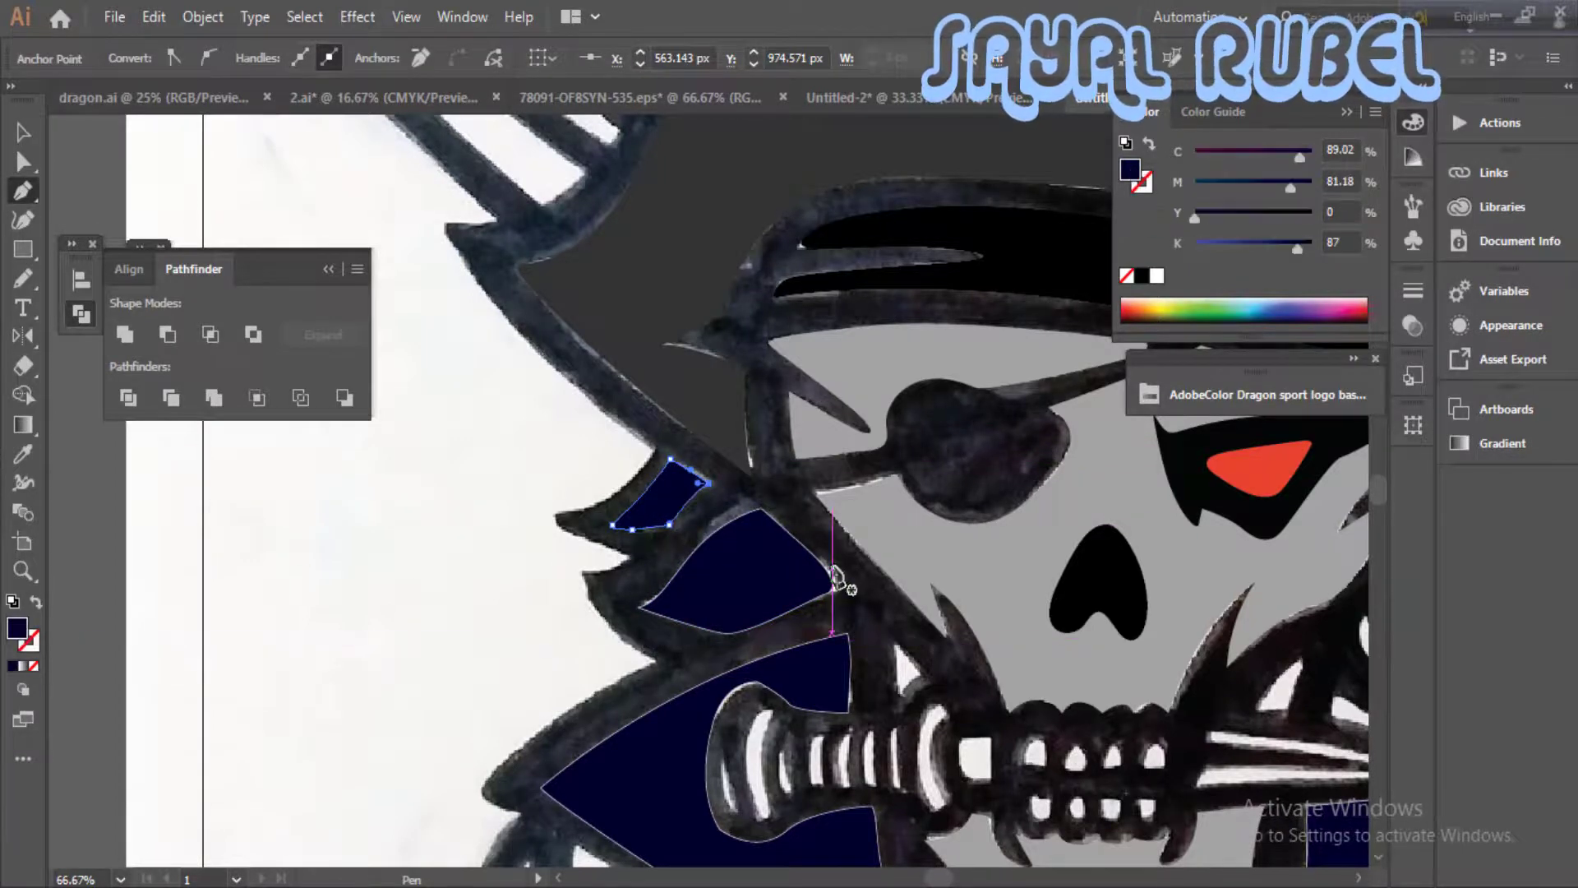
pyautogui.click(719, 557)
pyautogui.click(33, 665)
# - Fill both hair locks with near-black, C 71.67, M 65.62, Y 65.84, K 75.74
pyautogui.click(667, 543)
pyautogui.click(1161, 304)
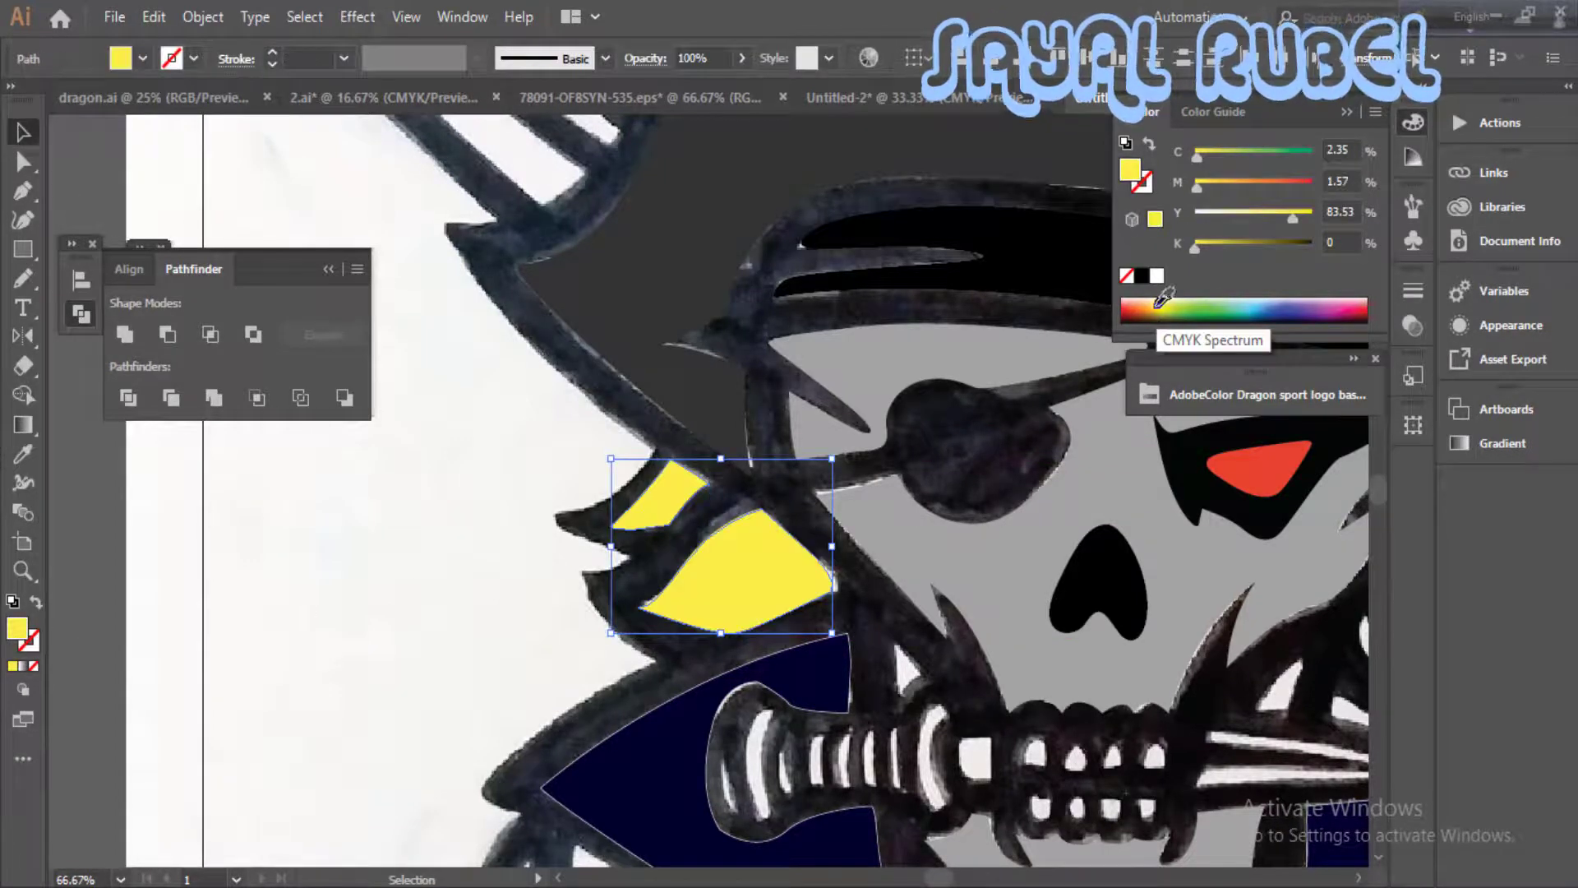
pyautogui.doubleClick(18, 630)
pyautogui.click(698, 218)
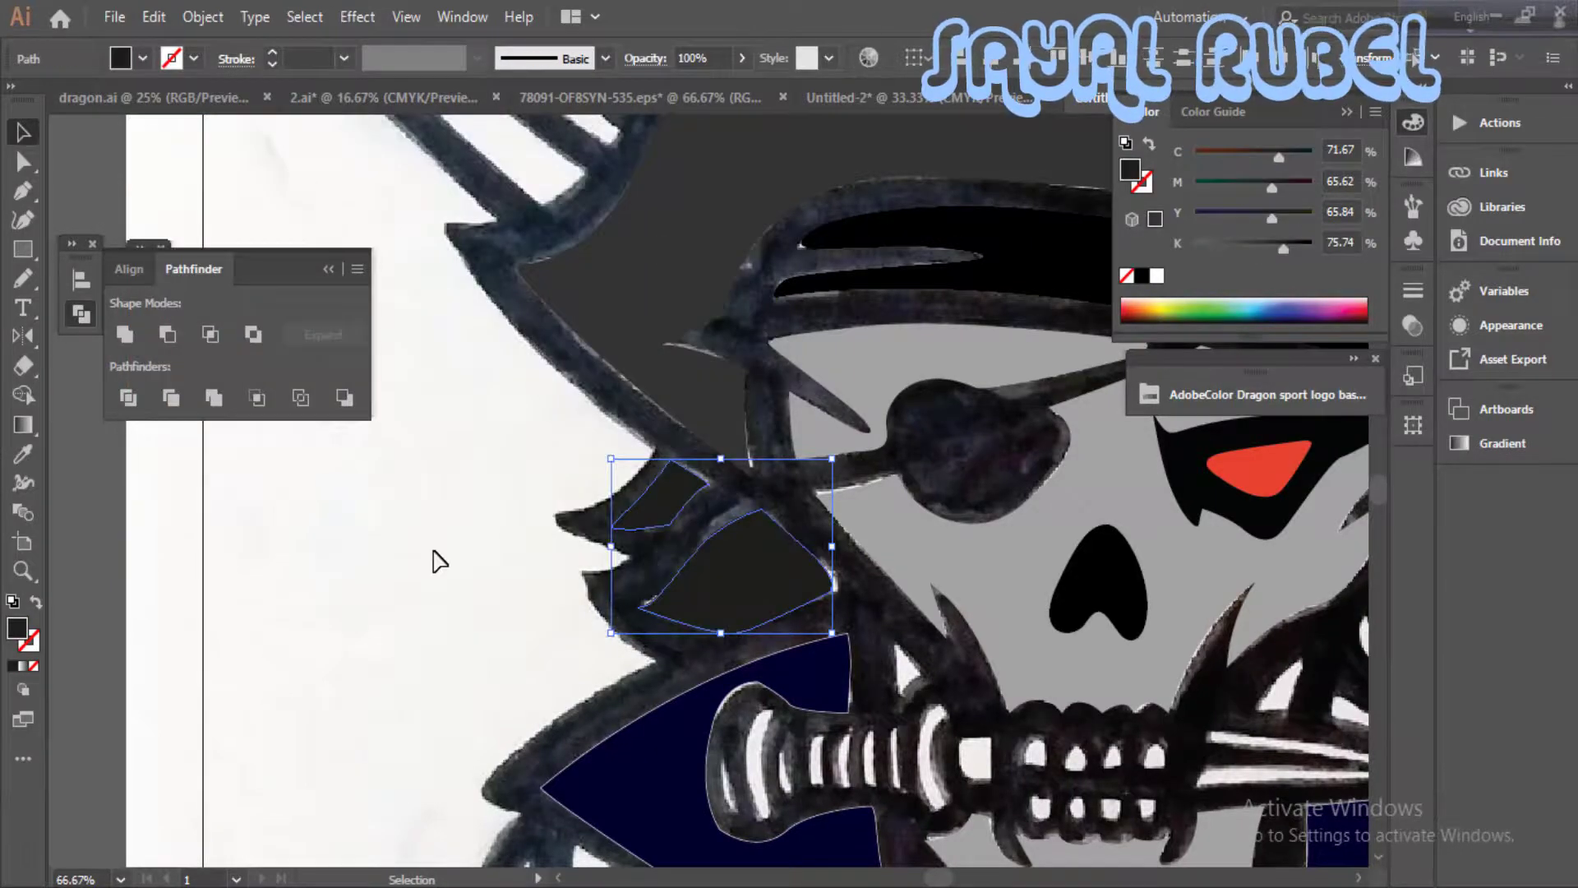
pyautogui.click(435, 558)
# - Remove the stroke from the navy collar shape
pyautogui.scroll(-3, 653, 614)
pyautogui.hotkey('ctrl', '-')
pyautogui.hotkey('ctrl', '-')
pyautogui.click(33, 645)
pyautogui.click(34, 666)
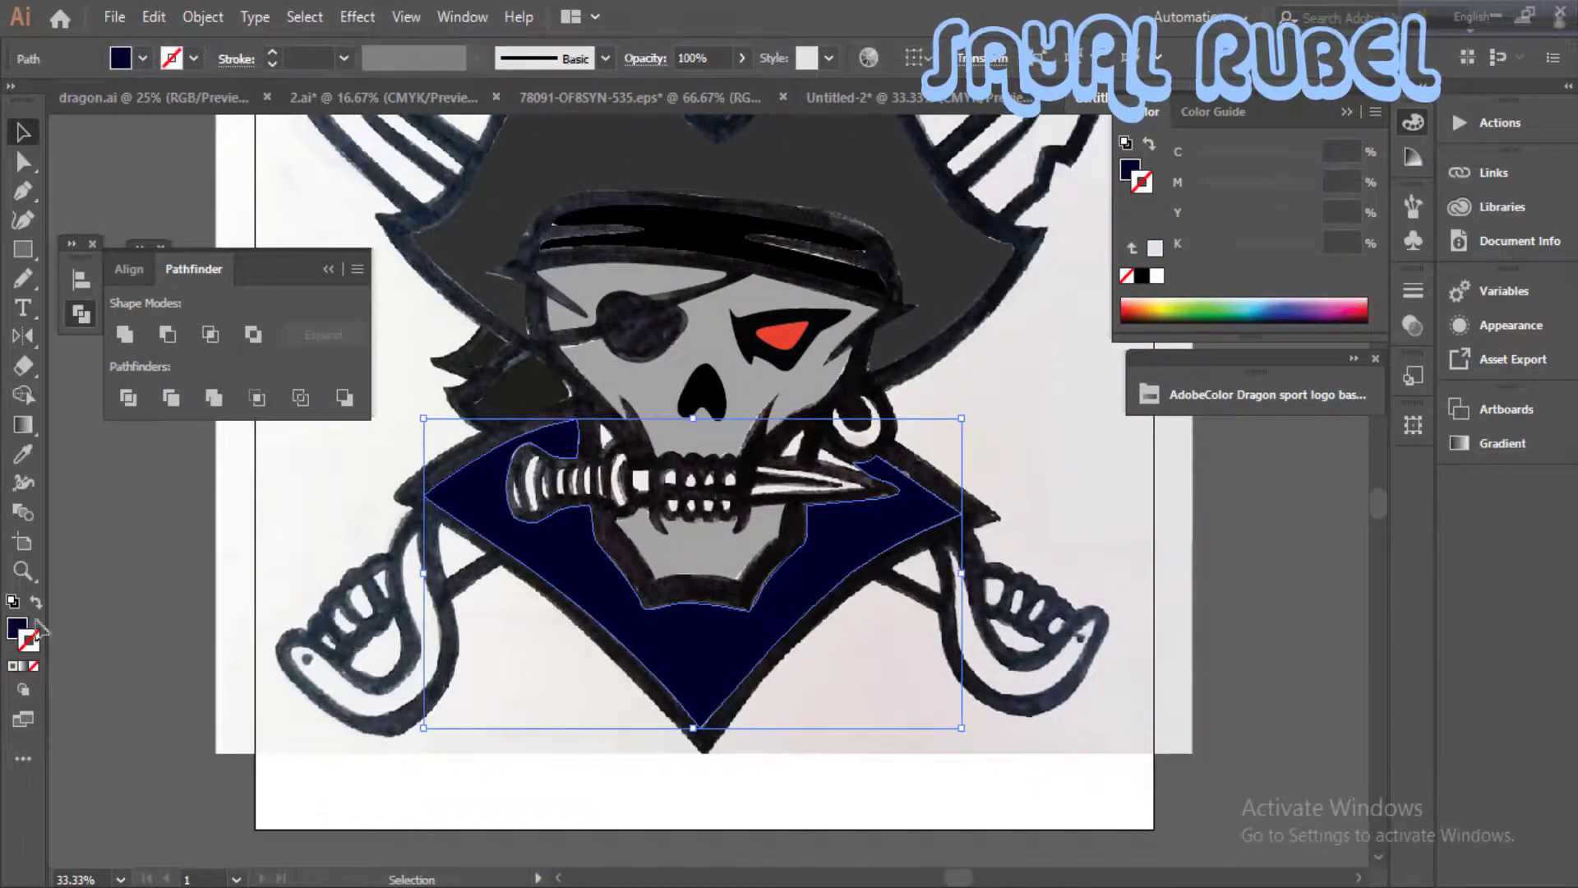
pyautogui.click(16, 629)
pyautogui.click(509, 625)
# - Trace the small gap between the jaw and the earring, just above the knife blade, as a closed shape
pyautogui.moveTo(543, 588); pyautogui.dragTo(629, 681)
pyautogui.click(664, 543)
pyautogui.hotkey('ctrl', '+')
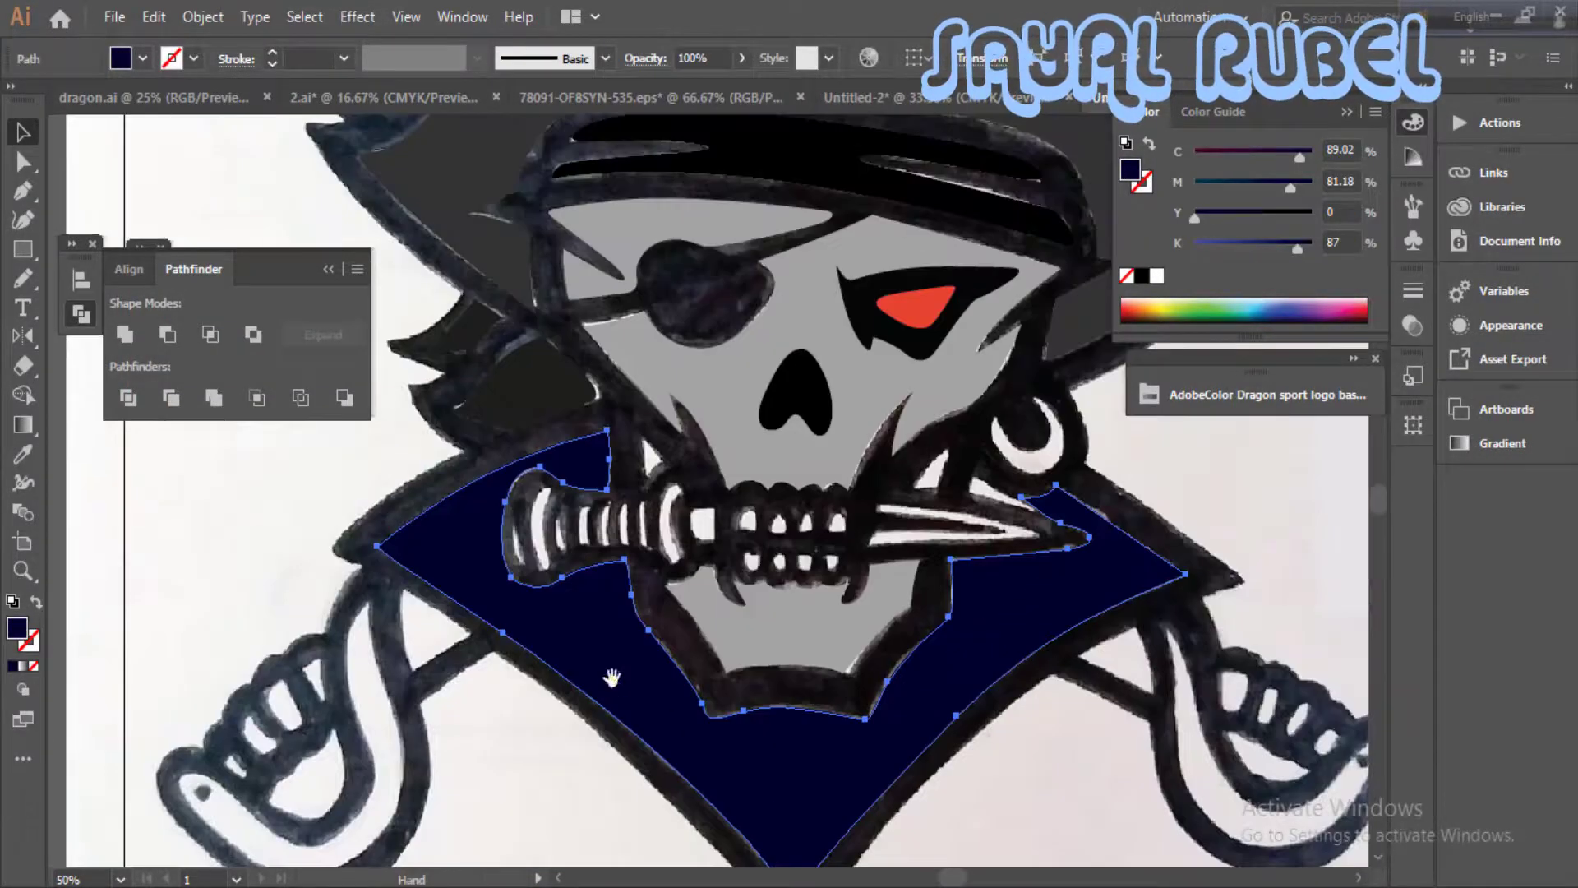
pyautogui.keyDown('ctrl'); pyautogui.click(934, 528); pyautogui.keyUp('ctrl')
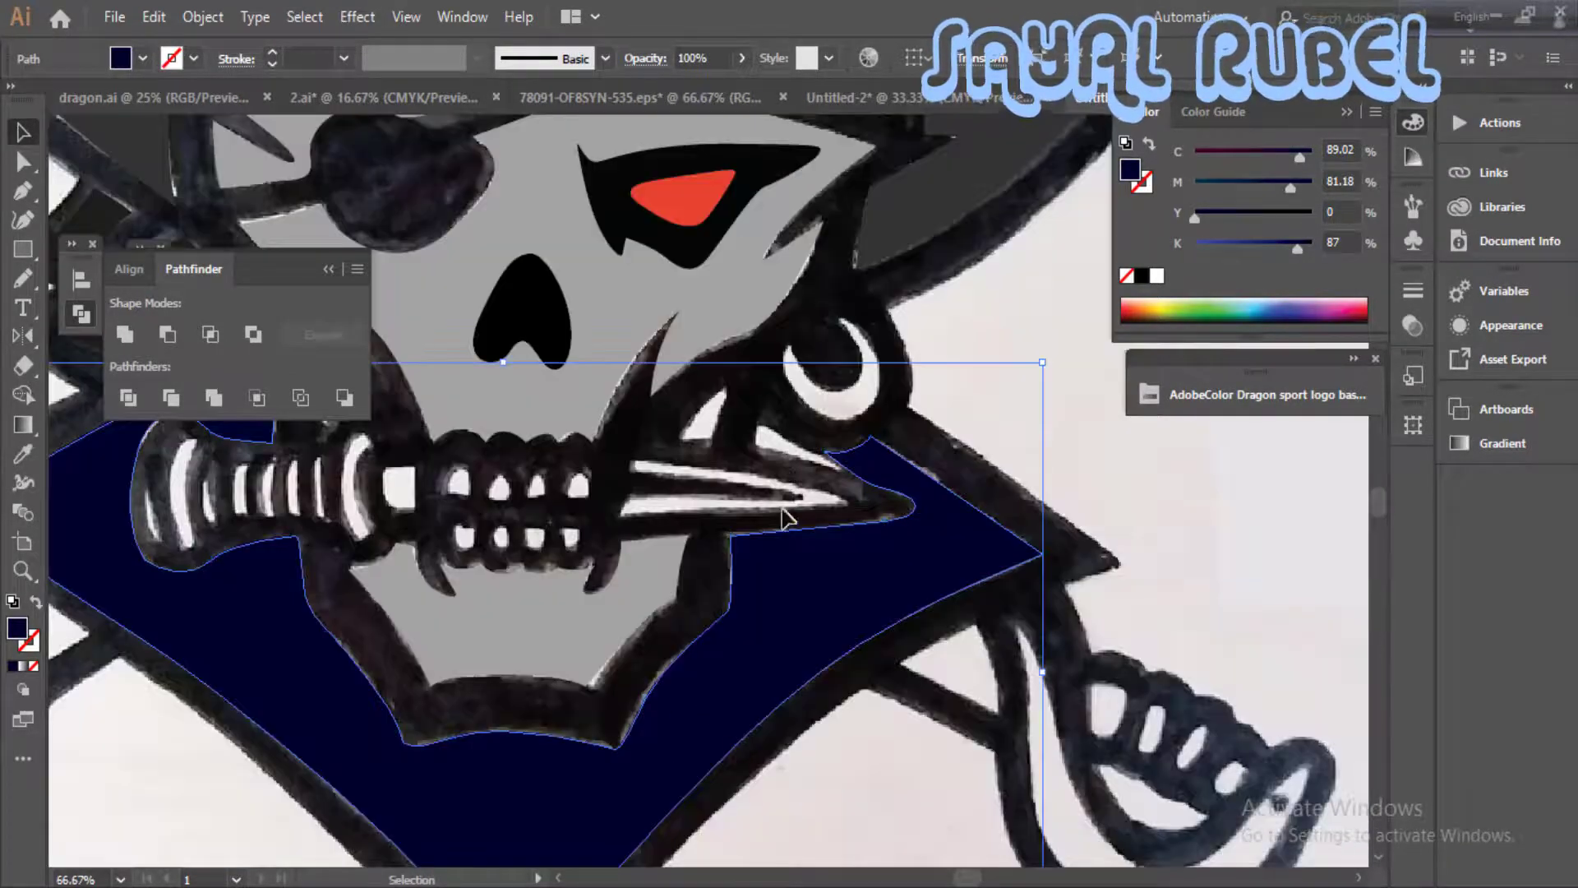
pyautogui.press('p')
pyautogui.click(678, 443)
pyautogui.moveTo(688, 413); pyautogui.dragTo(1008, 492)
pyautogui.click(729, 384)
pyautogui.click(707, 444)
pyautogui.click(679, 444)
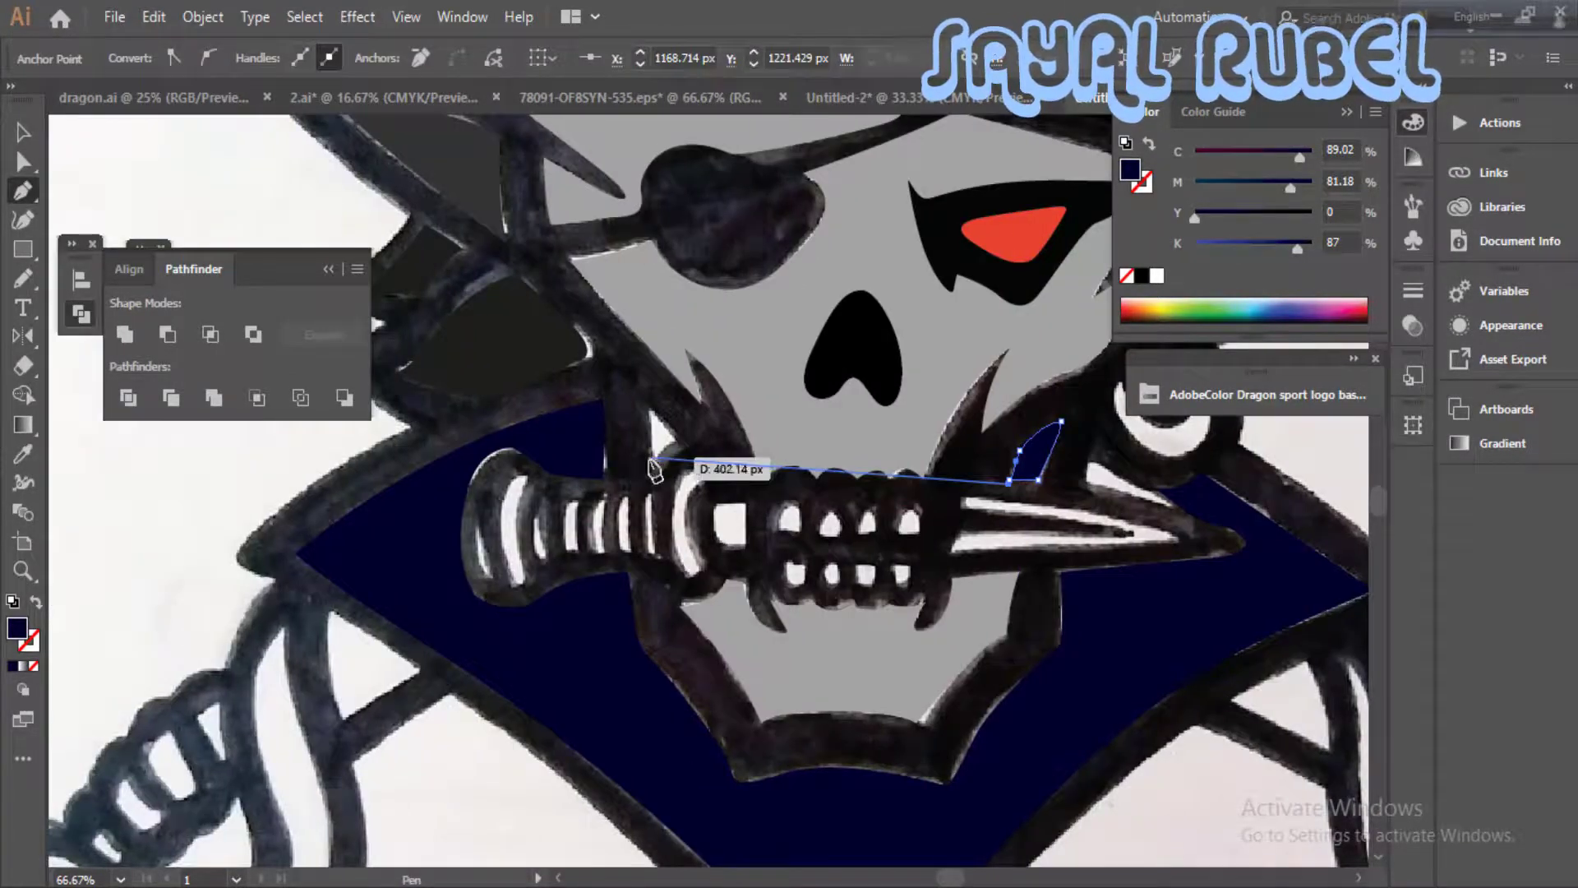
# - Trace the small triangular gap beside the left jaw, above the knife handle
pyautogui.click(655, 456)
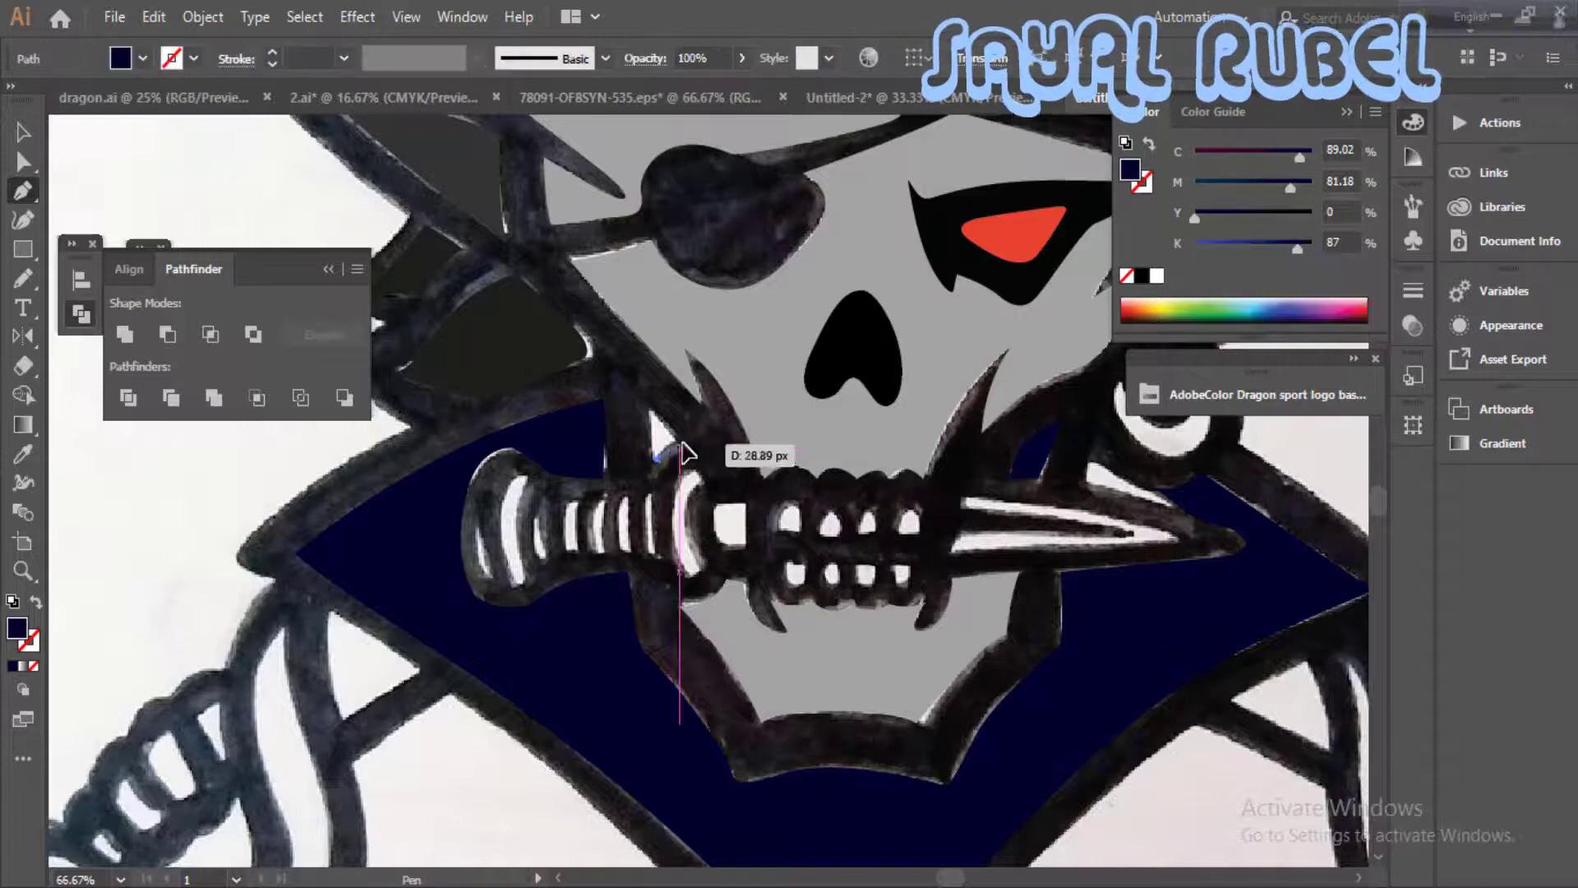
pyautogui.moveTo(679, 445); pyautogui.dragTo(664, 418)
pyautogui.click(648, 406)
# - Apply the face's grey fill to both small gap shapes beside the jaw by sampling it with the Eyedropper
pyautogui.press('i')
pyautogui.click(809, 447)
pyautogui.press('v')
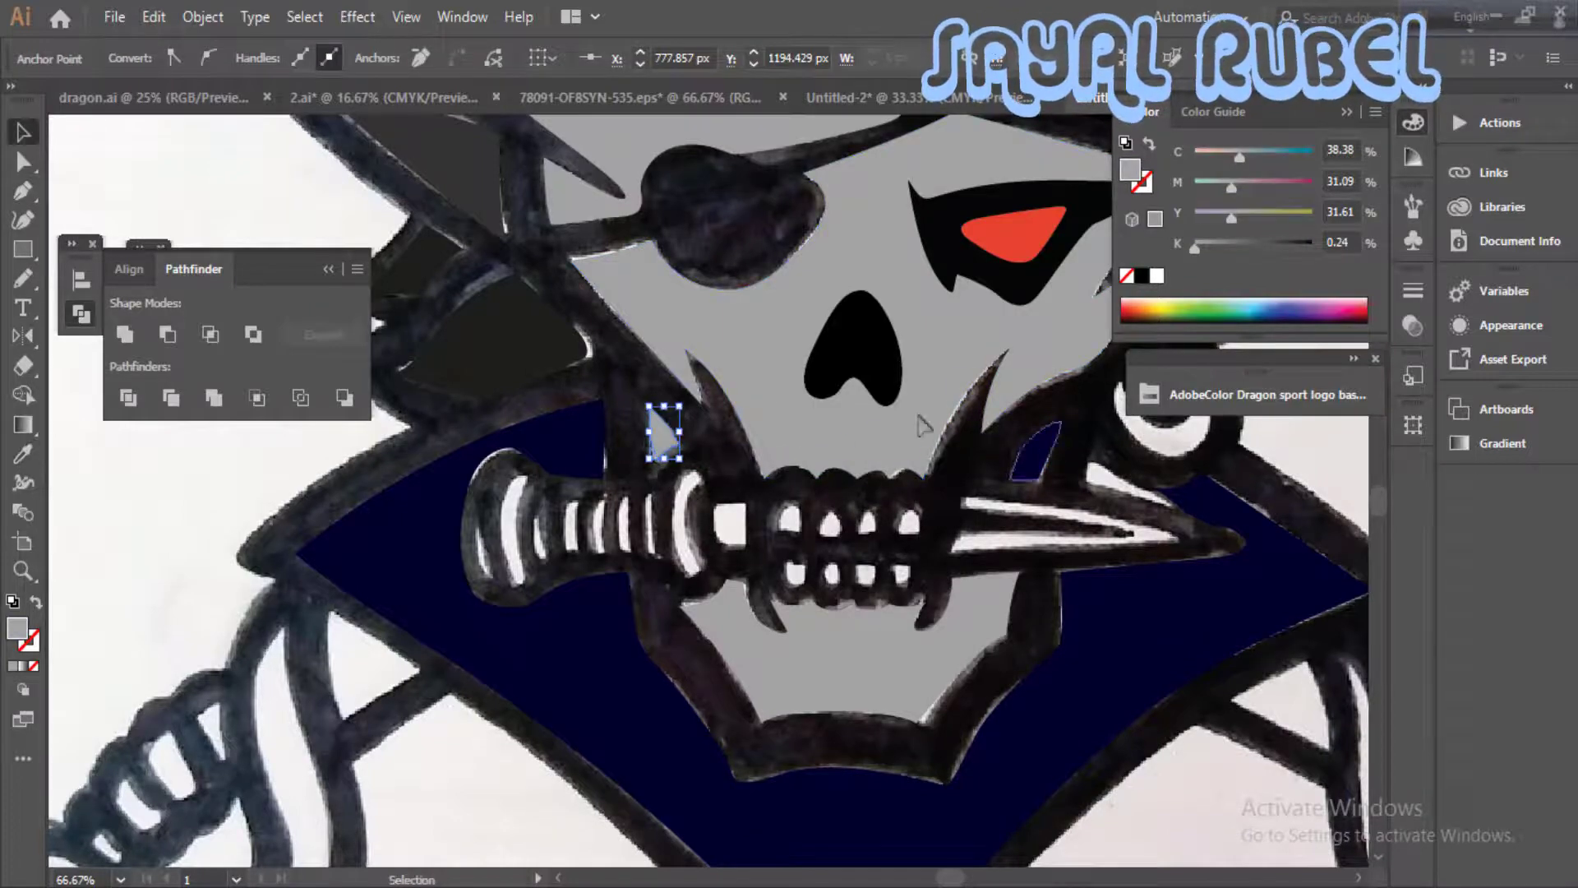
pyautogui.click(1036, 442)
pyautogui.press('i')
pyautogui.click(914, 415)
# - Trace the crescent-shaped earring with the Pen tool, using a stroke and no fill
pyautogui.hotkey('ctrl', '-')
pyautogui.moveTo(696, 629); pyautogui.dragTo(684, 482)
pyautogui.moveTo(1005, 543); pyautogui.dragTo(772, 606)
pyautogui.moveTo(821, 372); pyautogui.dragTo(880, 527)
pyautogui.hotkey('ctrl', '-')
pyautogui.press('p')
pyautogui.hotkey('ctrl', '=')
pyautogui.hotkey('ctrl', '=')
pyautogui.moveTo(915, 581)
pyautogui.mouseDown()
pyautogui.moveTo(944, 602)
pyautogui.moveTo(1036, 536)
pyautogui.mouseUp()
pyautogui.hotkey('shift', 'x')
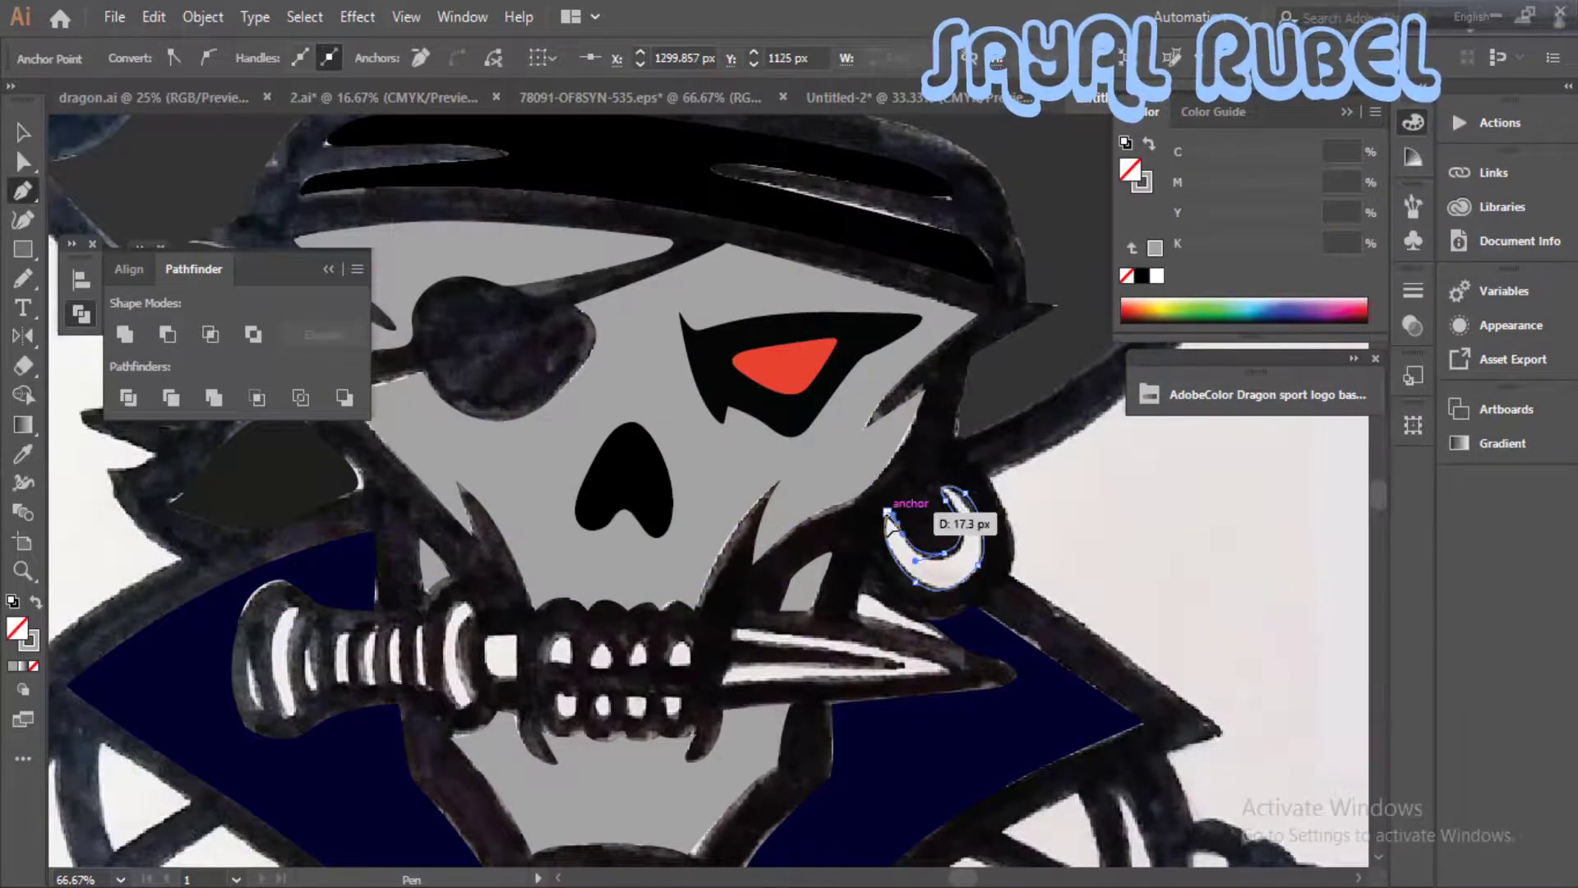
# - Colour the earring crescent a very dark olive as a fill without a stroke
pyautogui.doubleClick(36, 639)
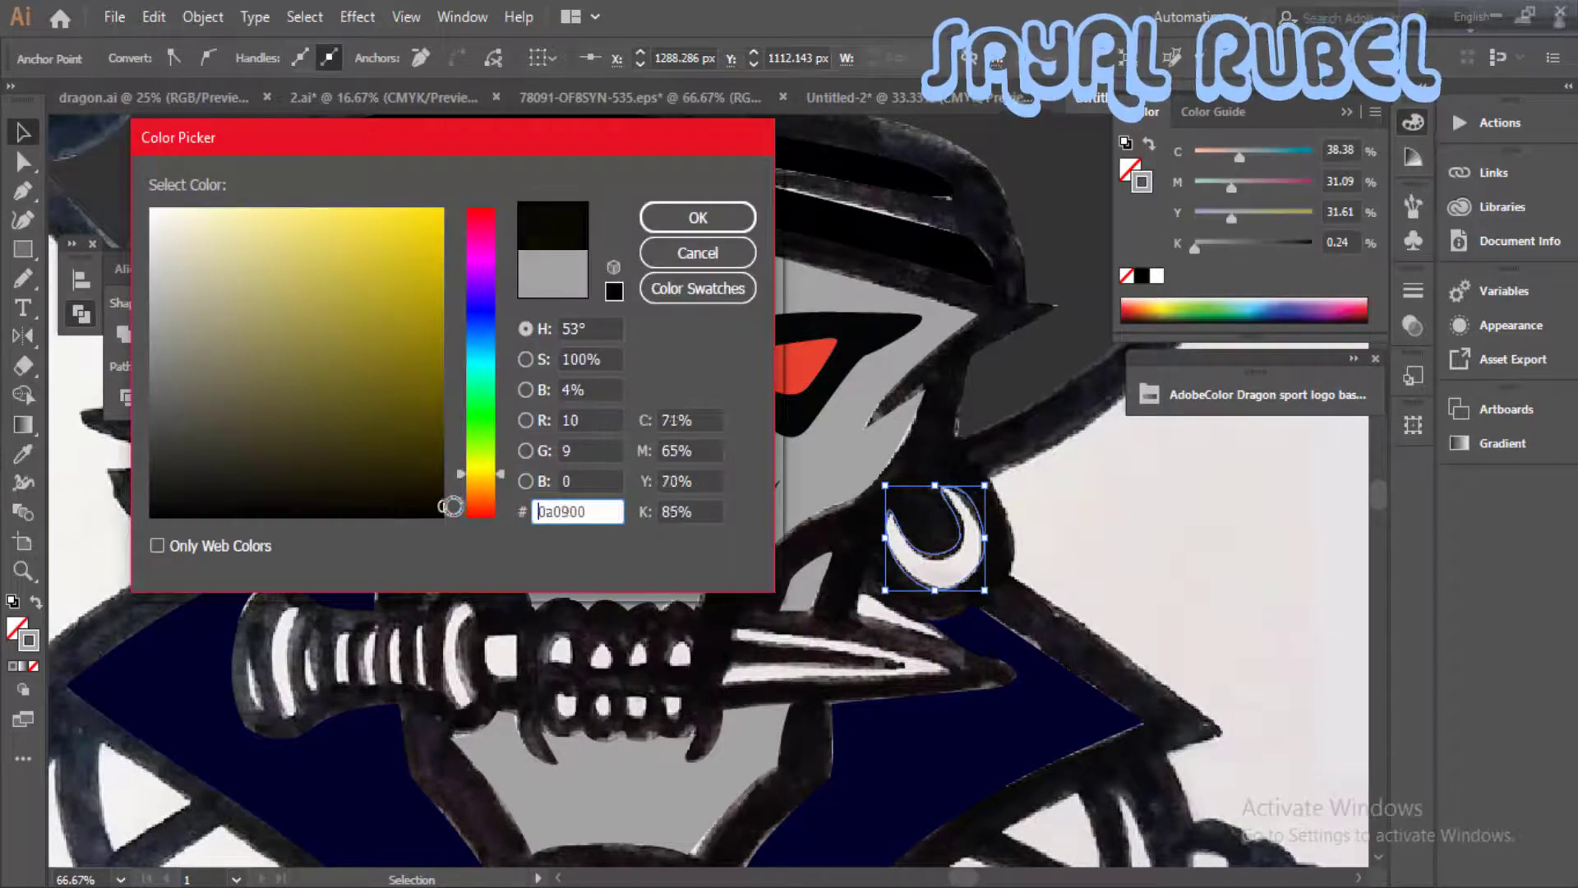
pyautogui.press('Return')
pyautogui.hotkey('ctrl', 'shift', 'a')
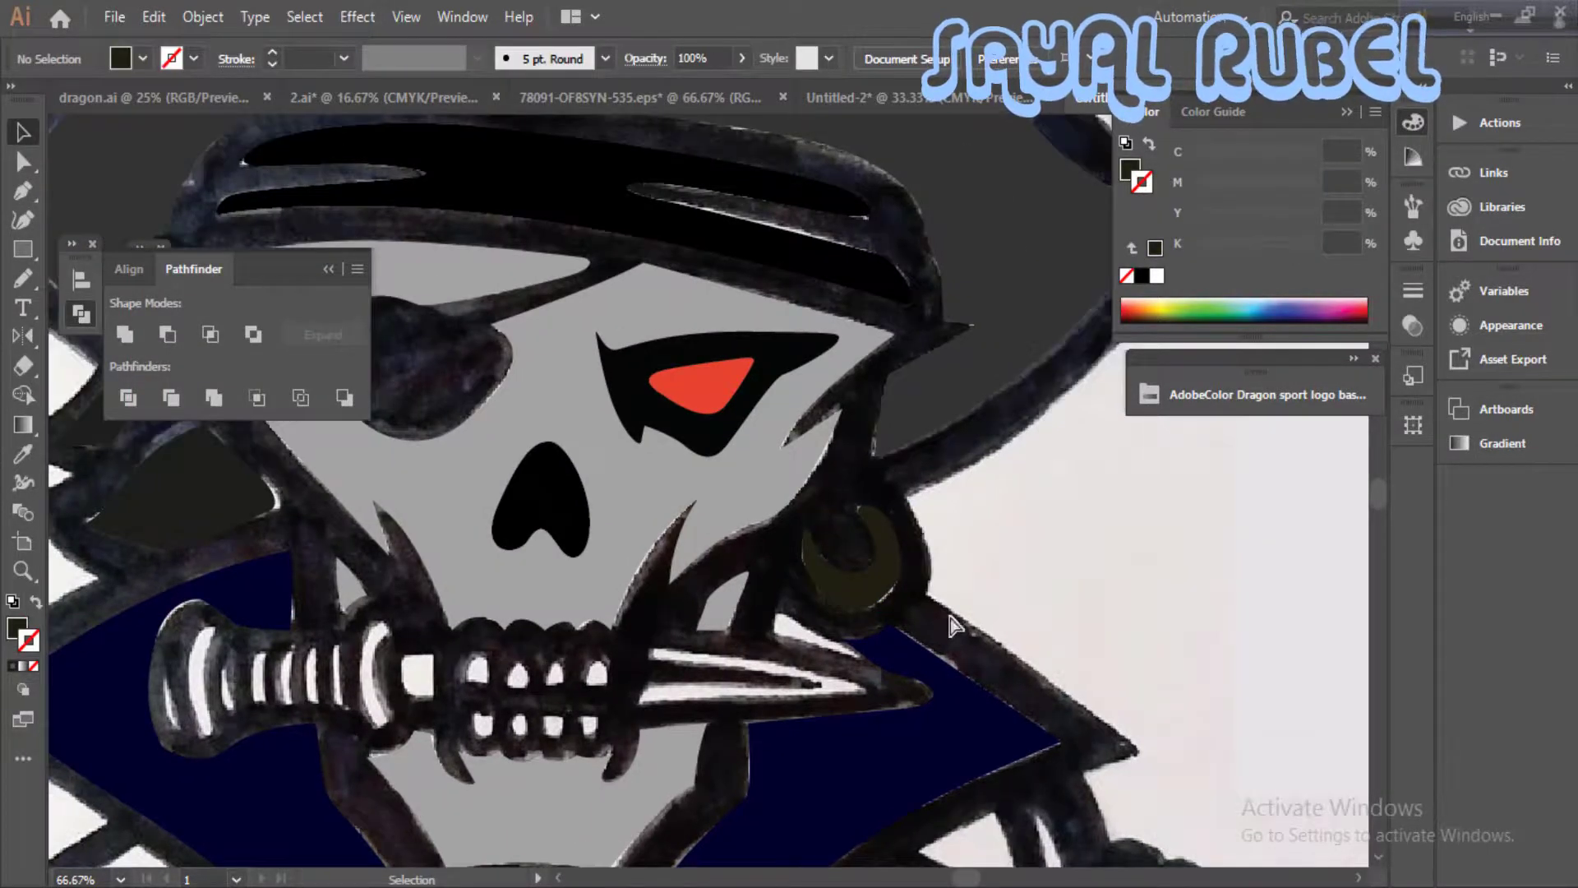
# - Trace the rounded, pointed badge at the front of the hat as a closed shape
pyautogui.hotkey('ctrl', '-')
pyautogui.scroll(3, 478, 602)
pyautogui.hotkey('ctrl', '+')
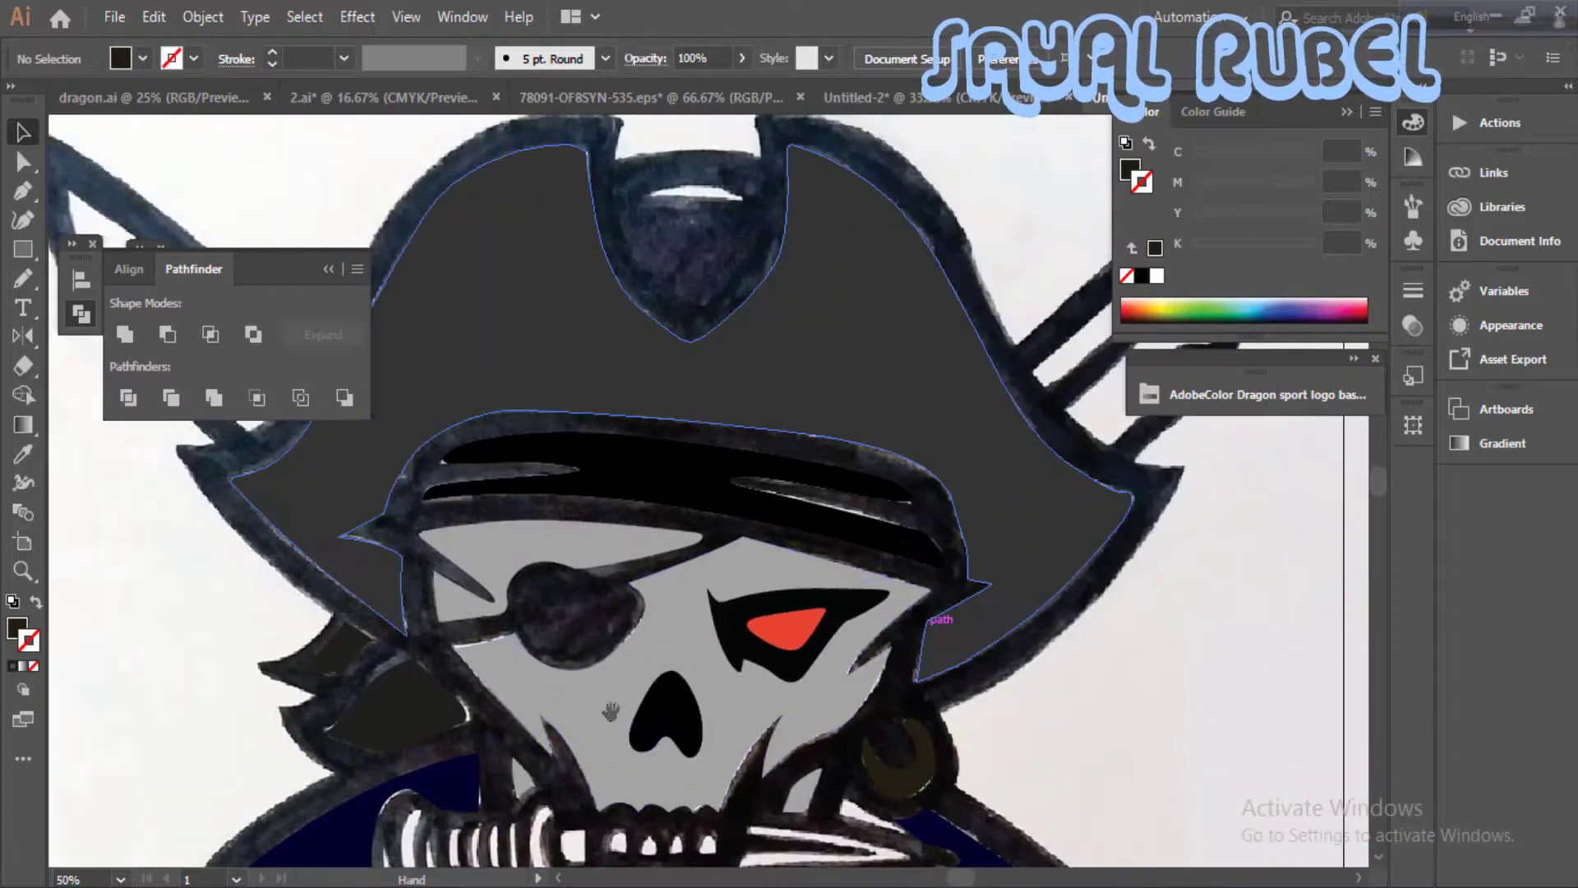
pyautogui.scroll(3, 625, 480)
pyautogui.press('p')
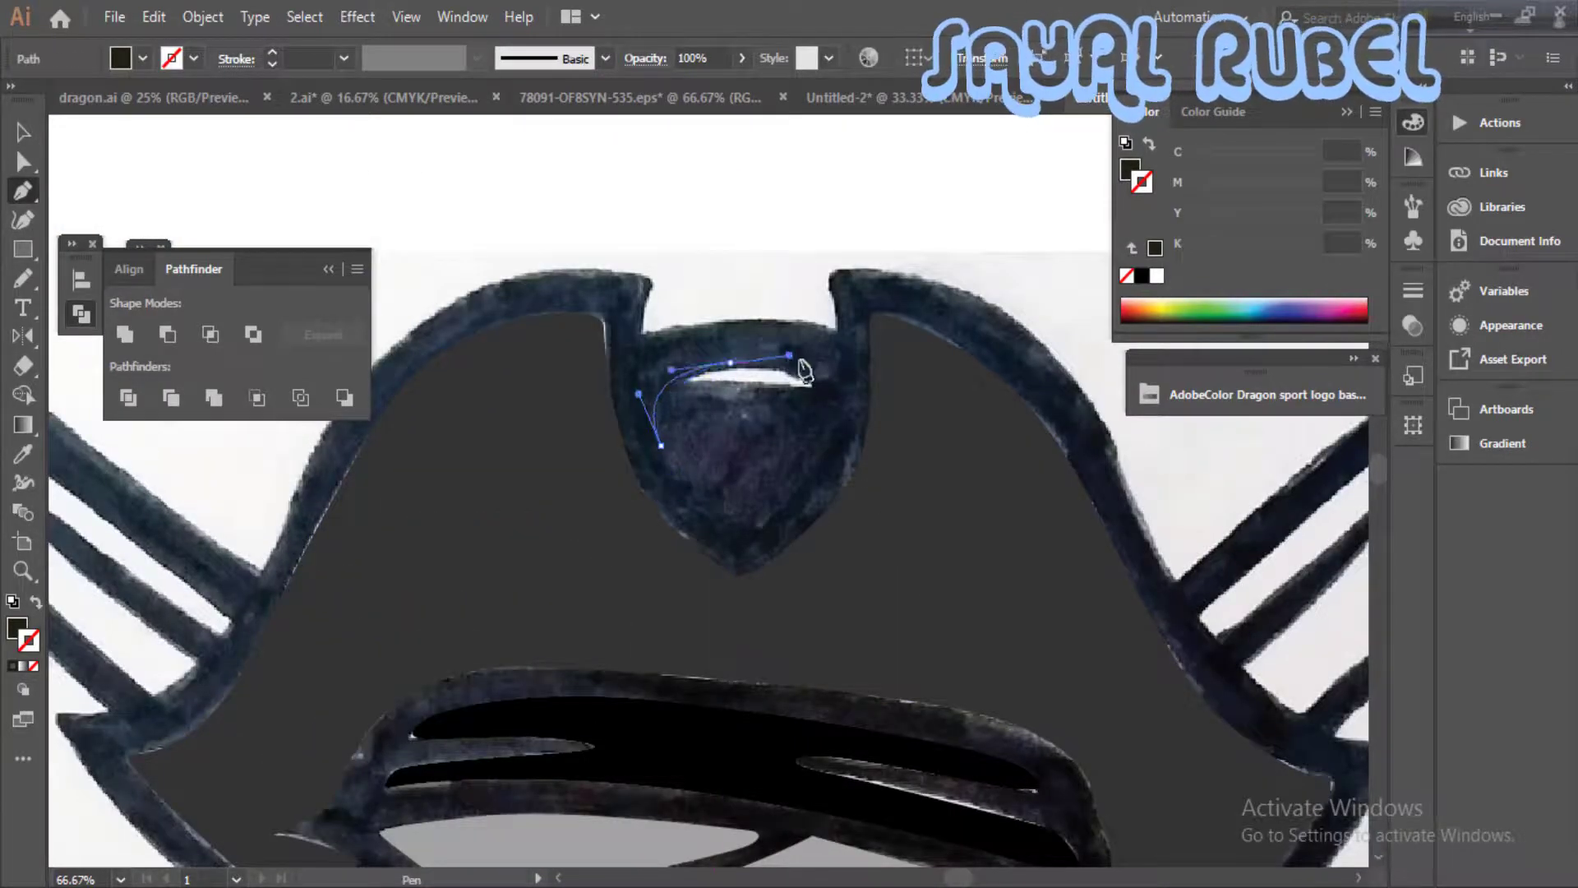
pyautogui.moveTo(809, 374); pyautogui.dragTo(810, 374)
pyautogui.moveTo(743, 531); pyautogui.dragTo(759, 528)
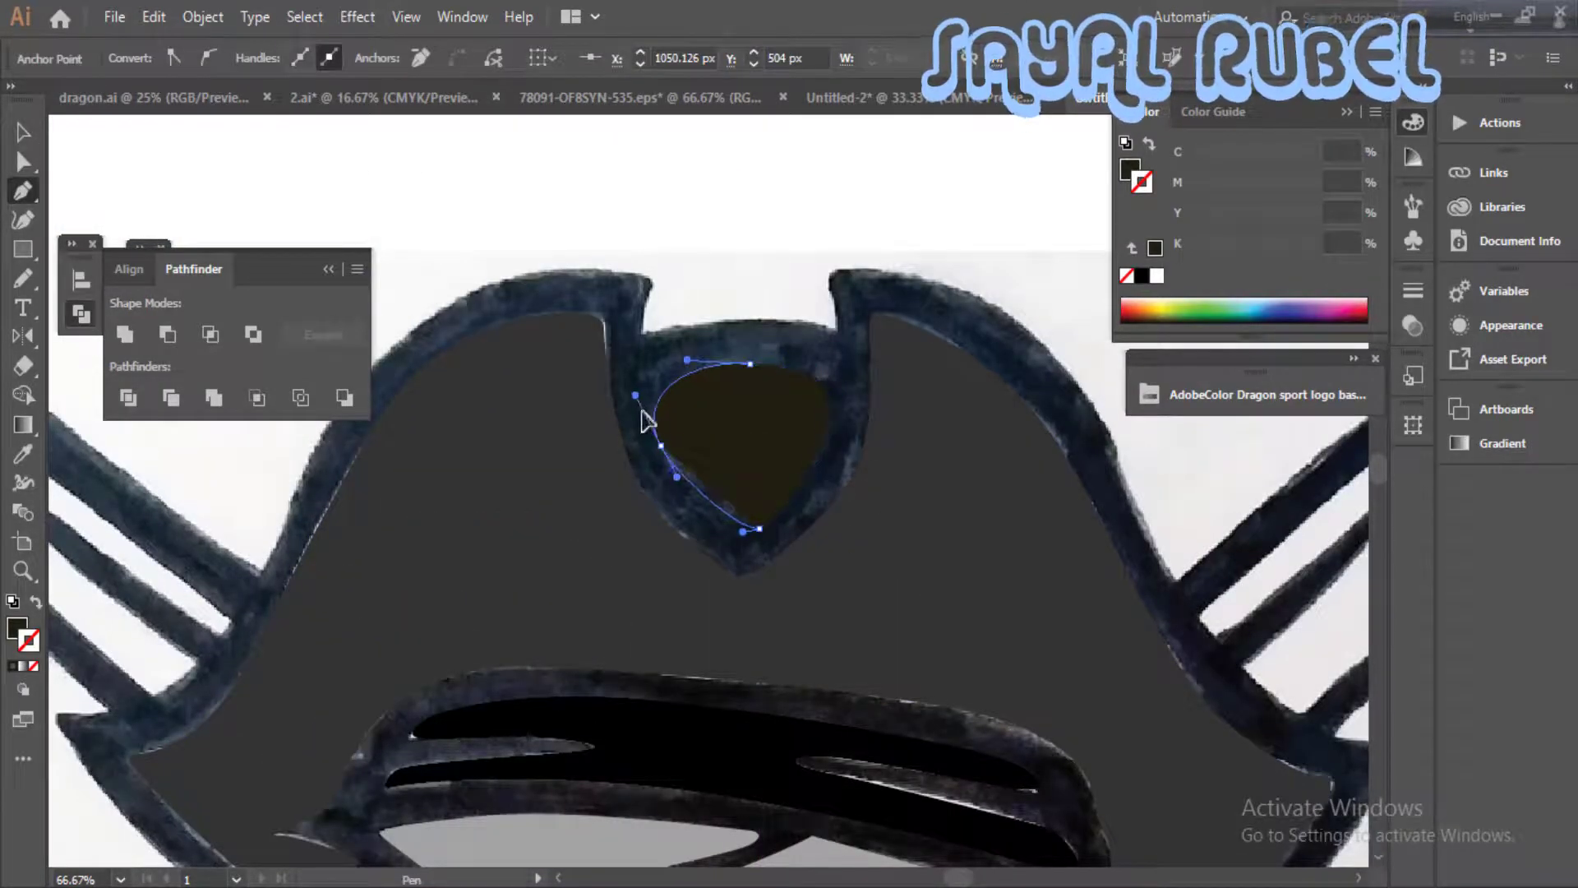
# - Apply the hat's dark grey fill to the badge by sampling it with the Eyedropper
pyautogui.press('i')
pyautogui.click(552, 486)
pyautogui.press('v')
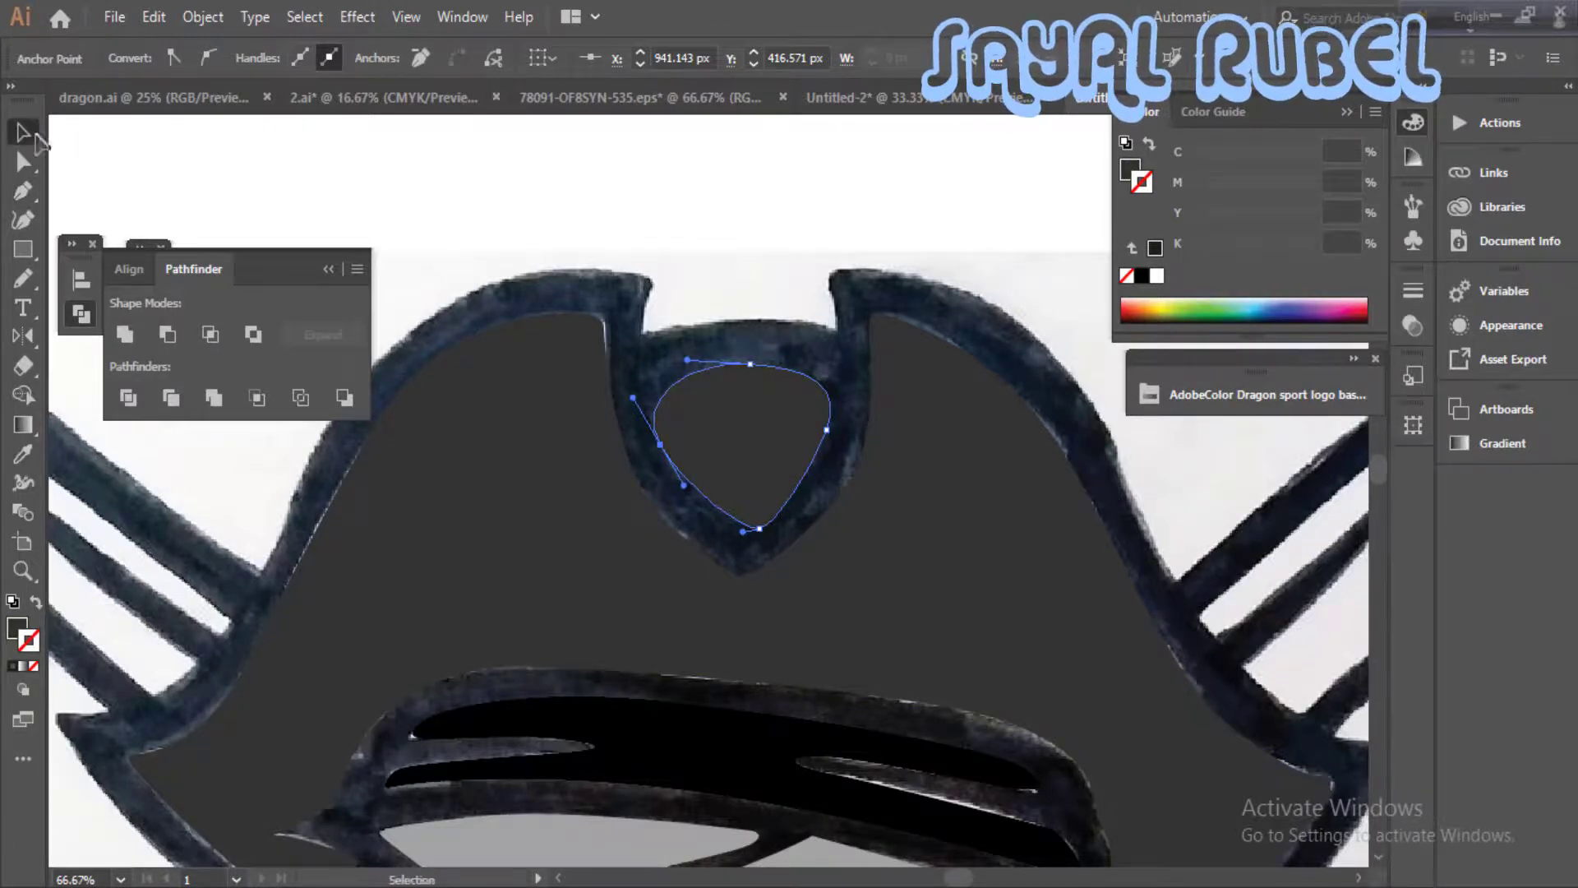
pyautogui.click(618, 360)
# - Trace the blade of the sword crossing from the lower-right hilt to its tip at the drawing's upper left
pyautogui.hotkey('ctrl', '-')
pyautogui.hotkey('ctrl', '-')
pyautogui.moveTo(676, 855); pyautogui.dragTo(818, 499)
pyautogui.moveTo(1047, 600); pyautogui.dragTo(1041, 727)
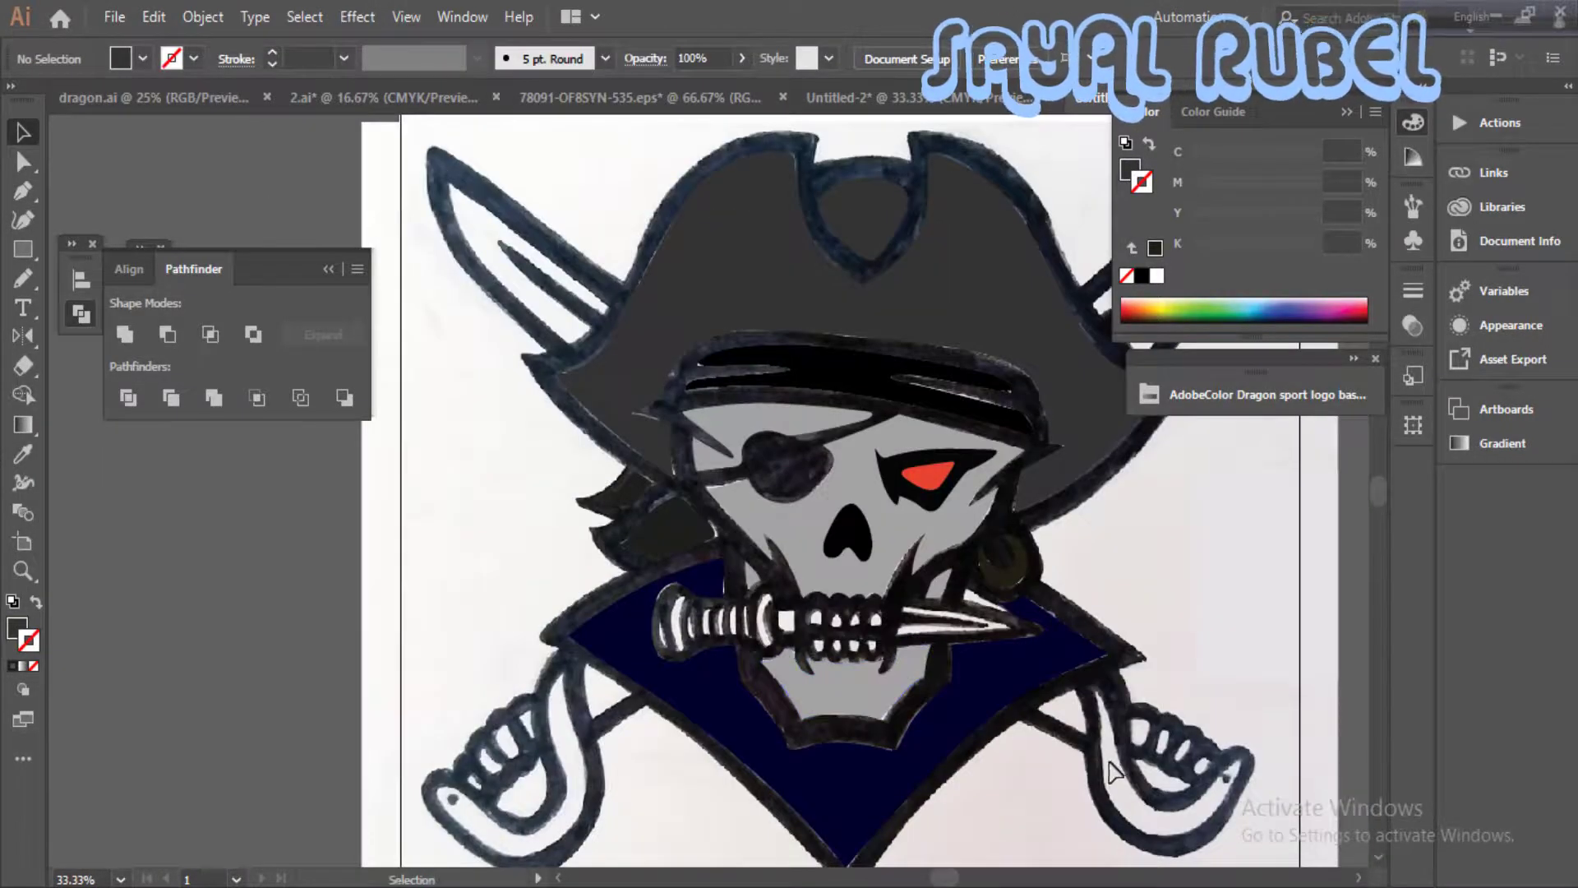
pyautogui.press('p')
pyautogui.click(1087, 739)
pyautogui.moveTo(654, 458); pyautogui.dragTo(832, 634)
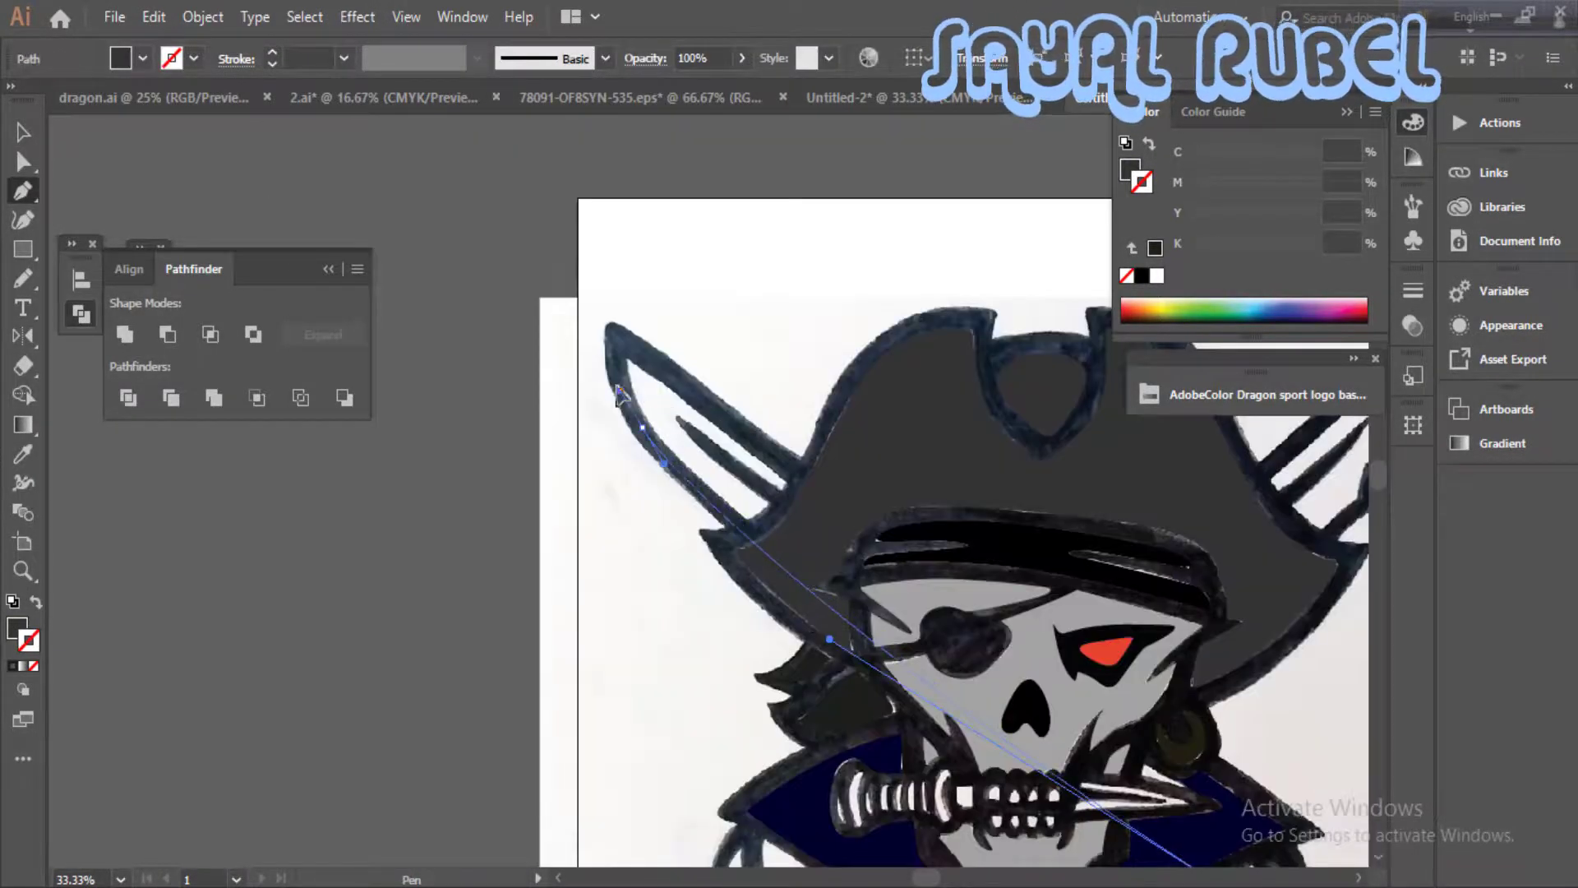
pyautogui.moveTo(642, 427); pyautogui.dragTo(611, 376)
pyautogui.moveTo(620, 340); pyautogui.dragTo(625, 342)
pyautogui.moveTo(1290, 830); pyautogui.dragTo(1014, 623)
# - Continue the sword path around its curved lower-right hand guard and close it at the blade
pyautogui.moveTo(1028, 681); pyautogui.dragTo(969, 483)
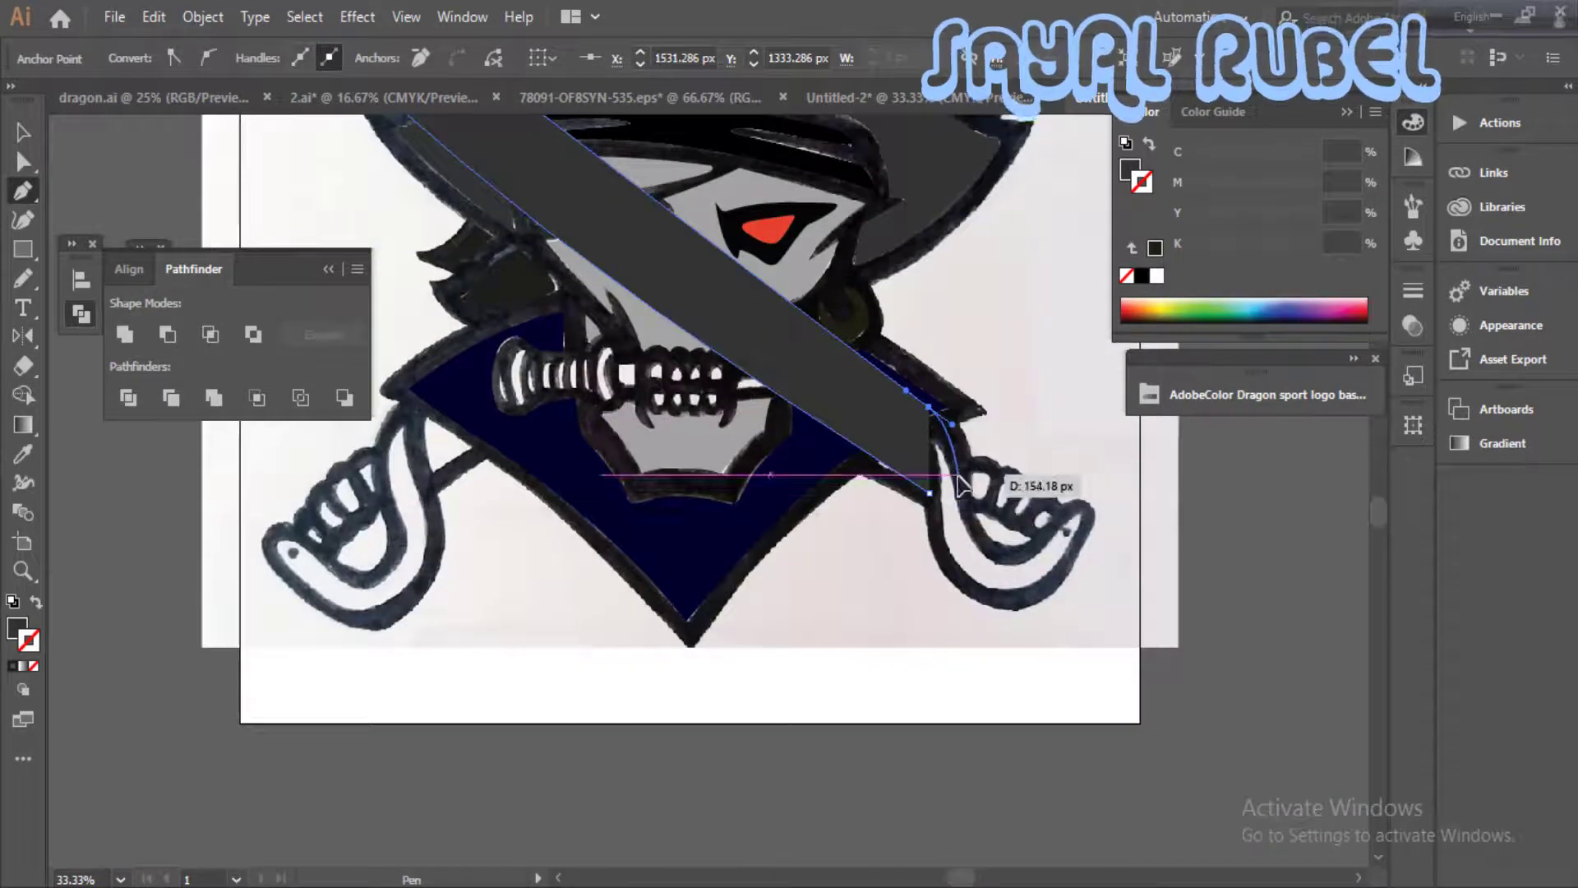
pyautogui.click(1083, 511)
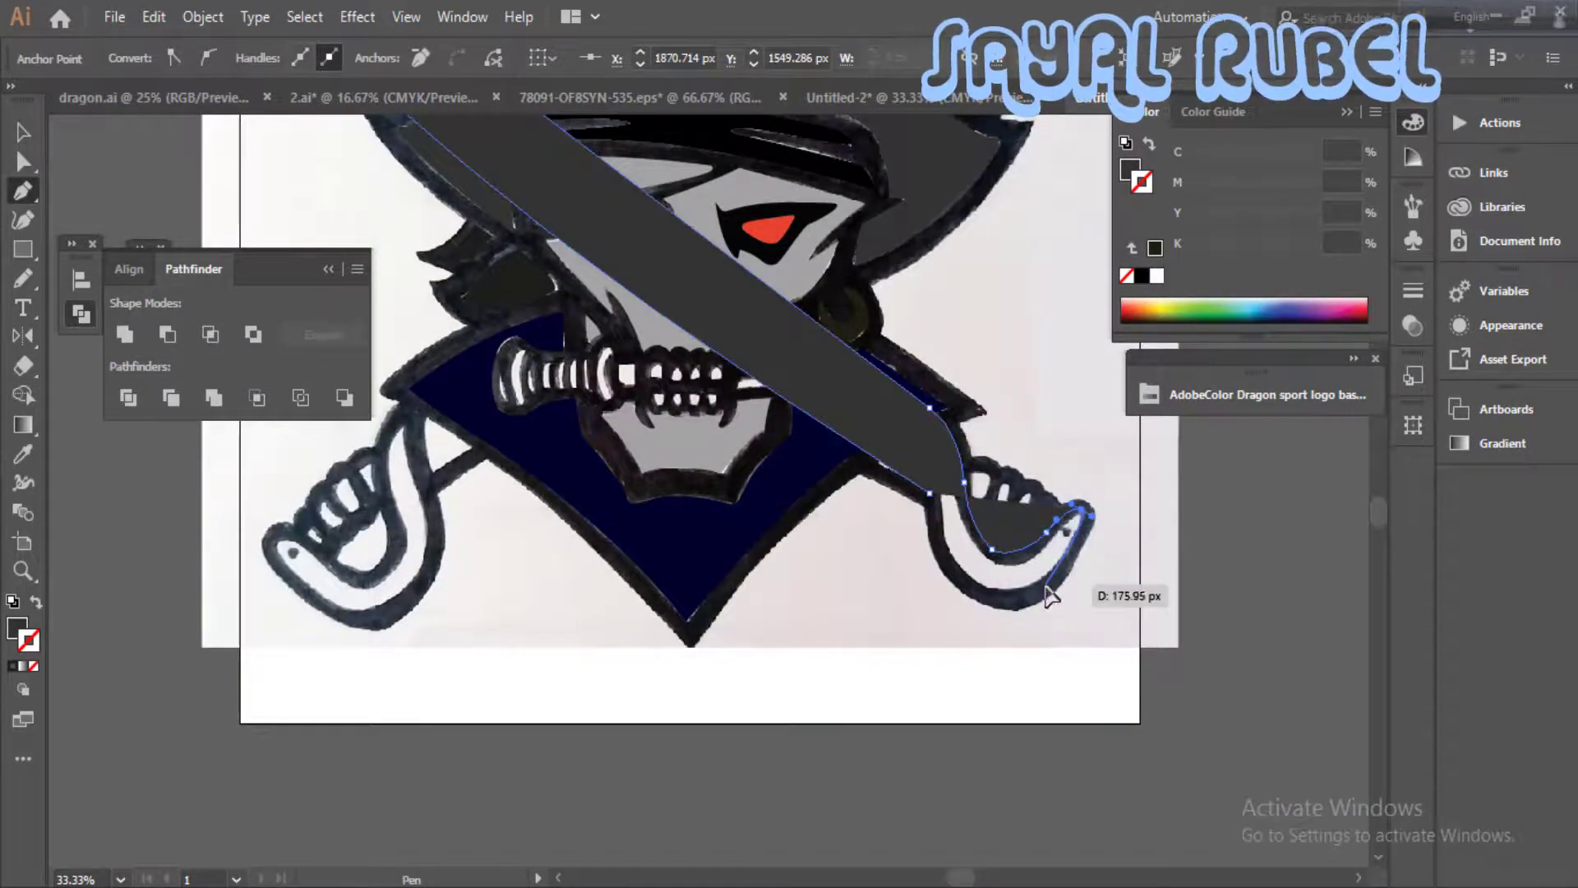
pyautogui.moveTo(1047, 584); pyautogui.dragTo(944, 567)
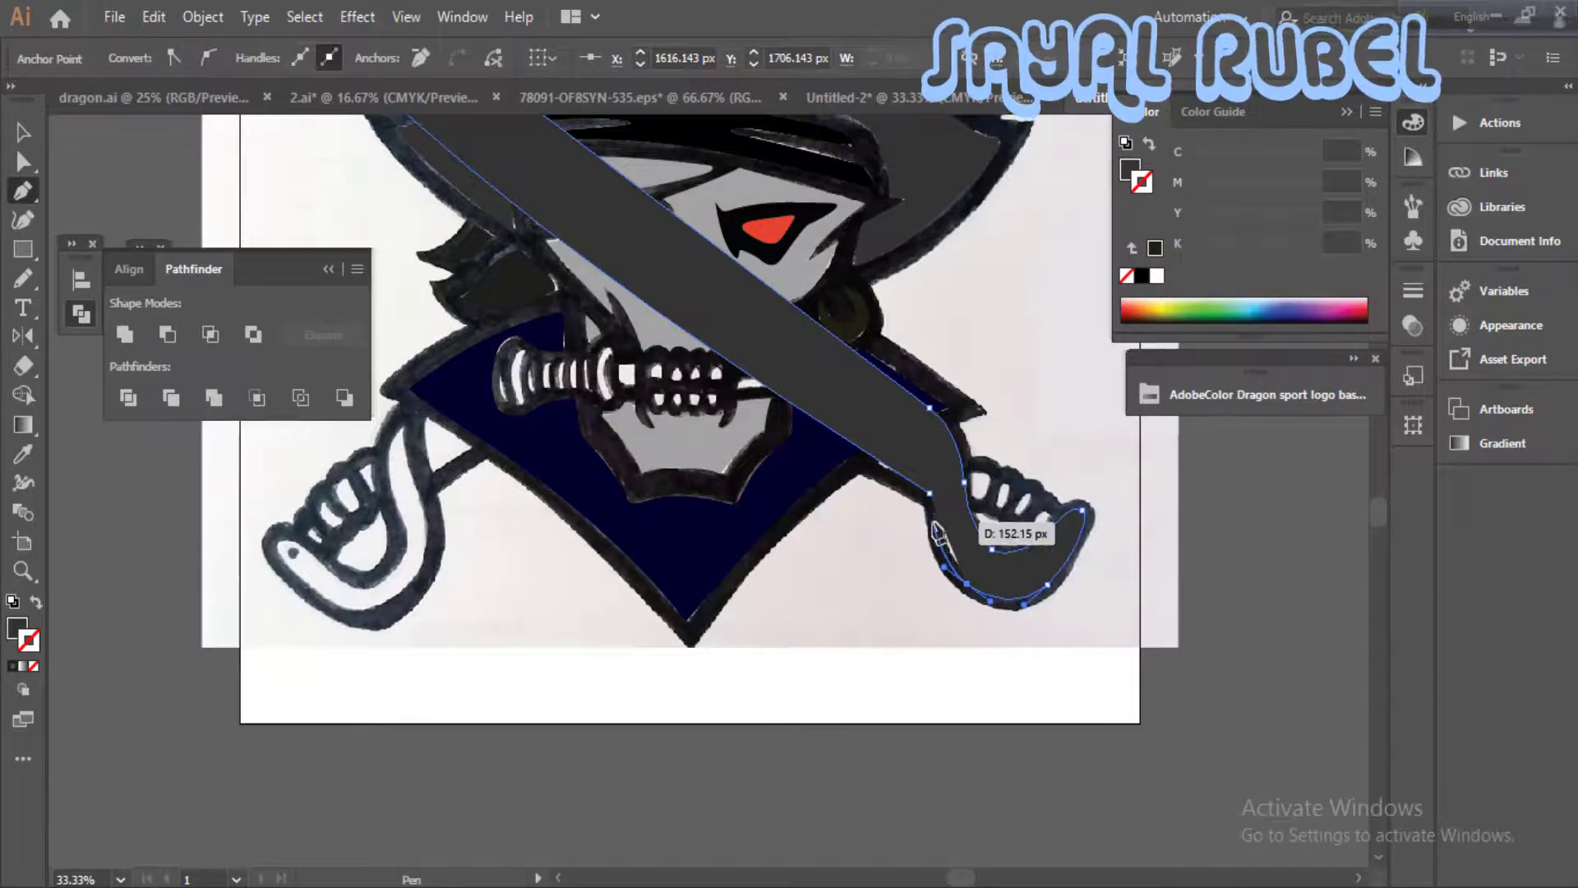
pyautogui.moveTo(921, 485); pyautogui.dragTo(919, 481)
pyautogui.keyDown('ctrl'); pyautogui.click(1008, 485); pyautogui.keyUp('ctrl')
pyautogui.keyDown('ctrl'); pyautogui.click(805, 567); pyautogui.keyUp('ctrl')
pyautogui.keyDown('ctrl'); pyautogui.click(687, 500); pyautogui.keyUp('ctrl')
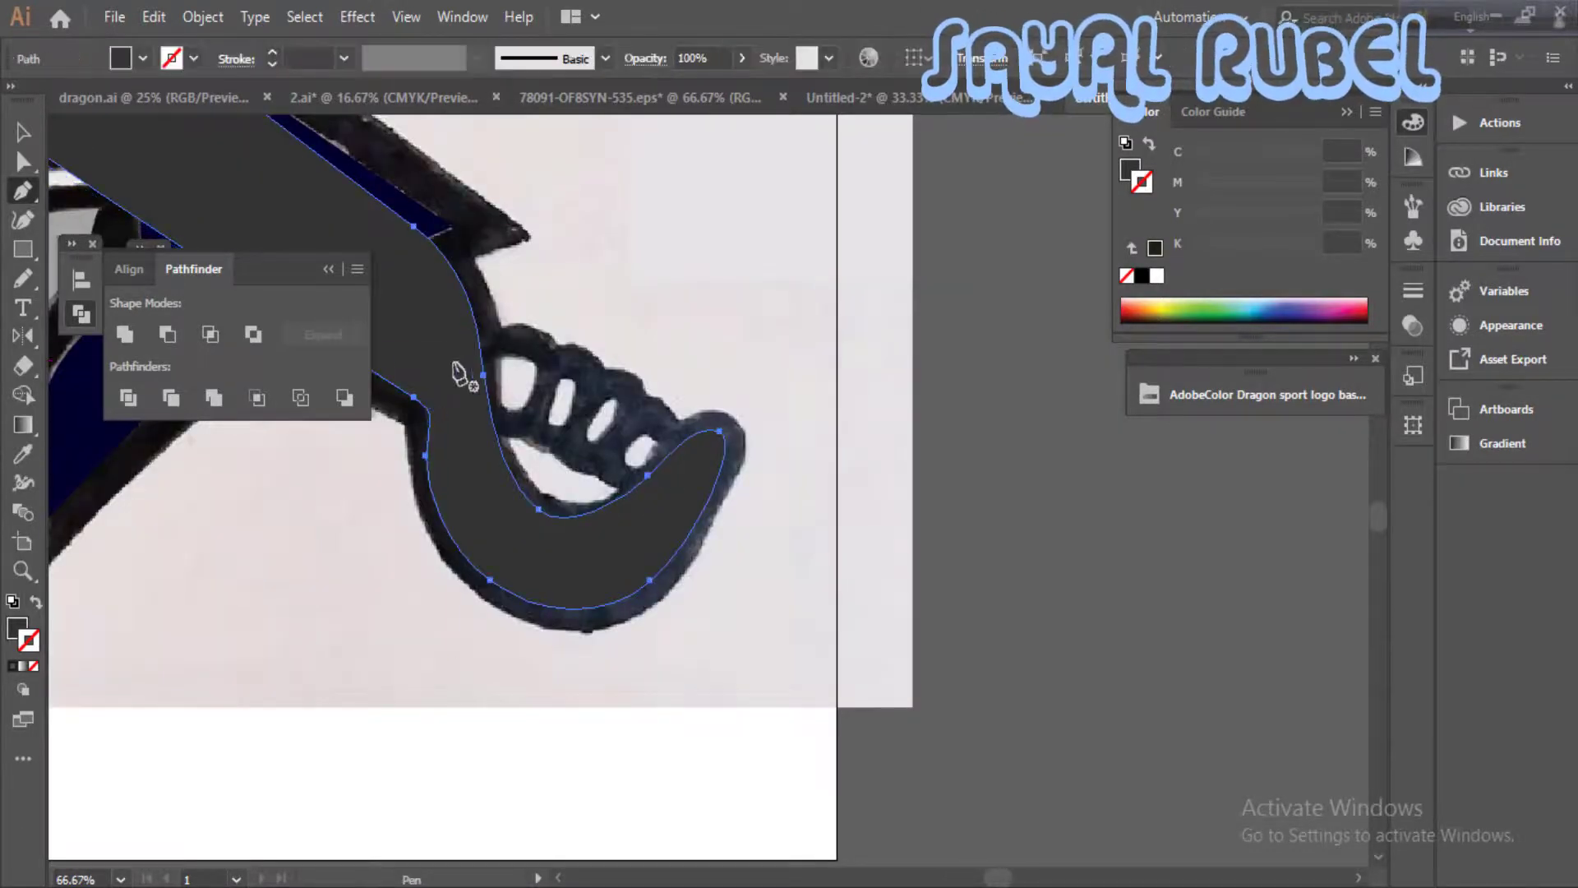
pyautogui.moveTo(453, 345); pyautogui.dragTo(485, 333)
pyautogui.moveTo(556, 360); pyautogui.dragTo(587, 340)
pyautogui.hotkey('ctrl', 'z')
pyautogui.hotkey('ctrl', 'z')
# - Trace the bumpy knuckle grip of the lower-right sword hilt along its outer and inner edges and close the shape
pyautogui.moveTo(467, 332); pyautogui.dragTo(632, 372)
pyautogui.moveTo(646, 399); pyautogui.dragTo(644, 401)
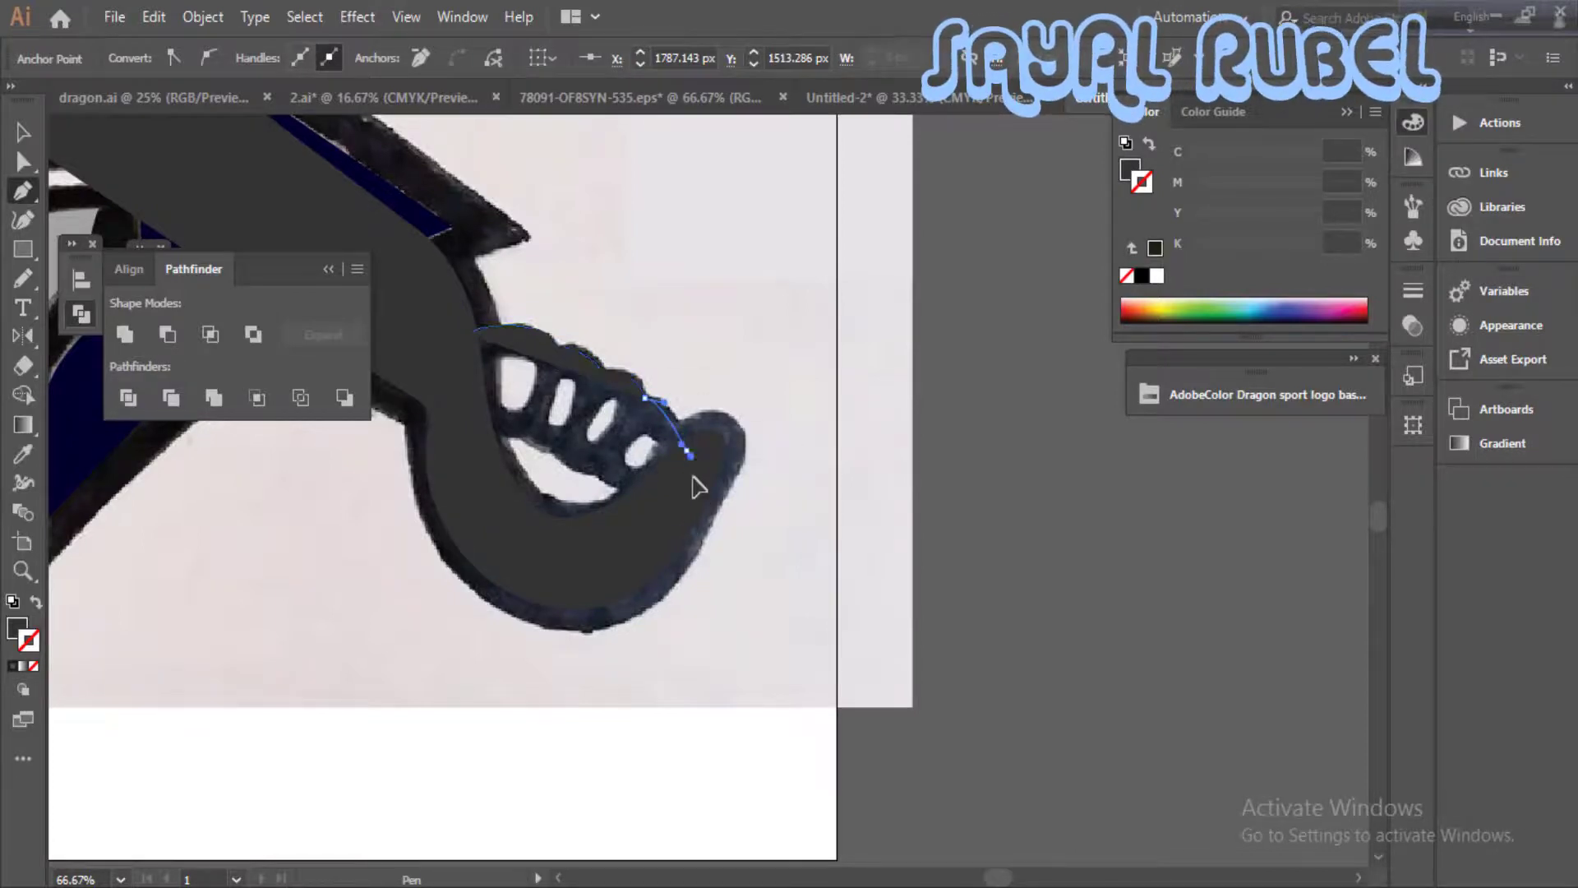
pyautogui.moveTo(635, 512); pyautogui.dragTo(609, 491)
pyautogui.moveTo(493, 441); pyautogui.dragTo(460, 437)
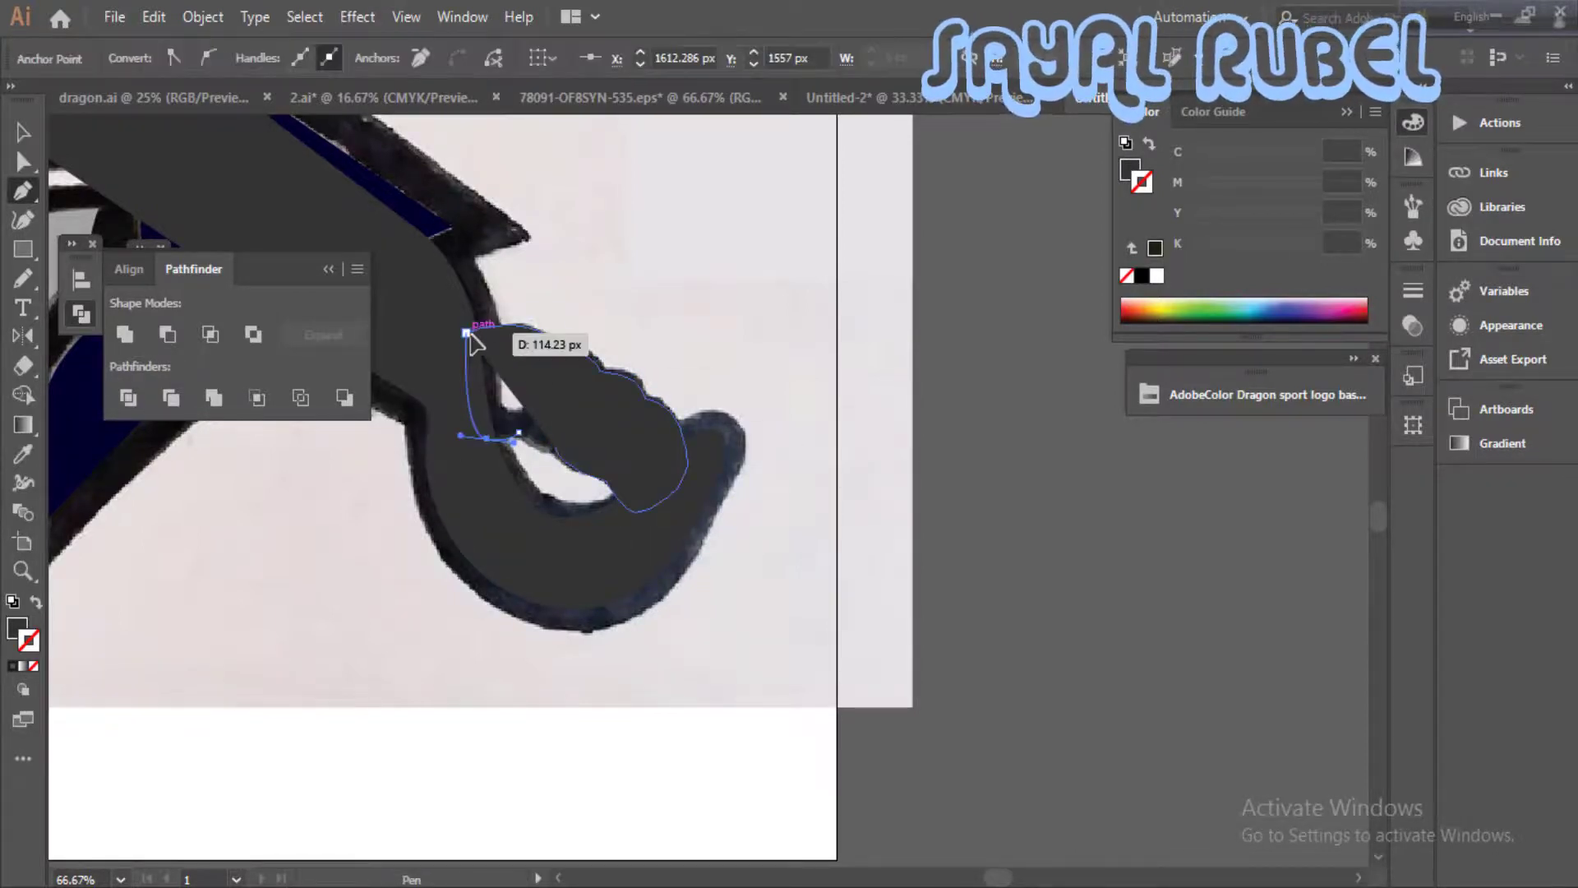
pyautogui.click(467, 333)
pyautogui.moveTo(468, 354); pyautogui.dragTo(786, 444)
# - Give the traced sword shape a 1 pt black stroke
pyautogui.click(23, 132)
pyautogui.click(810, 608)
pyautogui.moveTo(753, 726)
pyautogui.mouseDown()
pyautogui.moveTo(993, 644)
pyautogui.moveTo(1019, 609)
pyautogui.mouseUp()
pyautogui.click(12, 666)
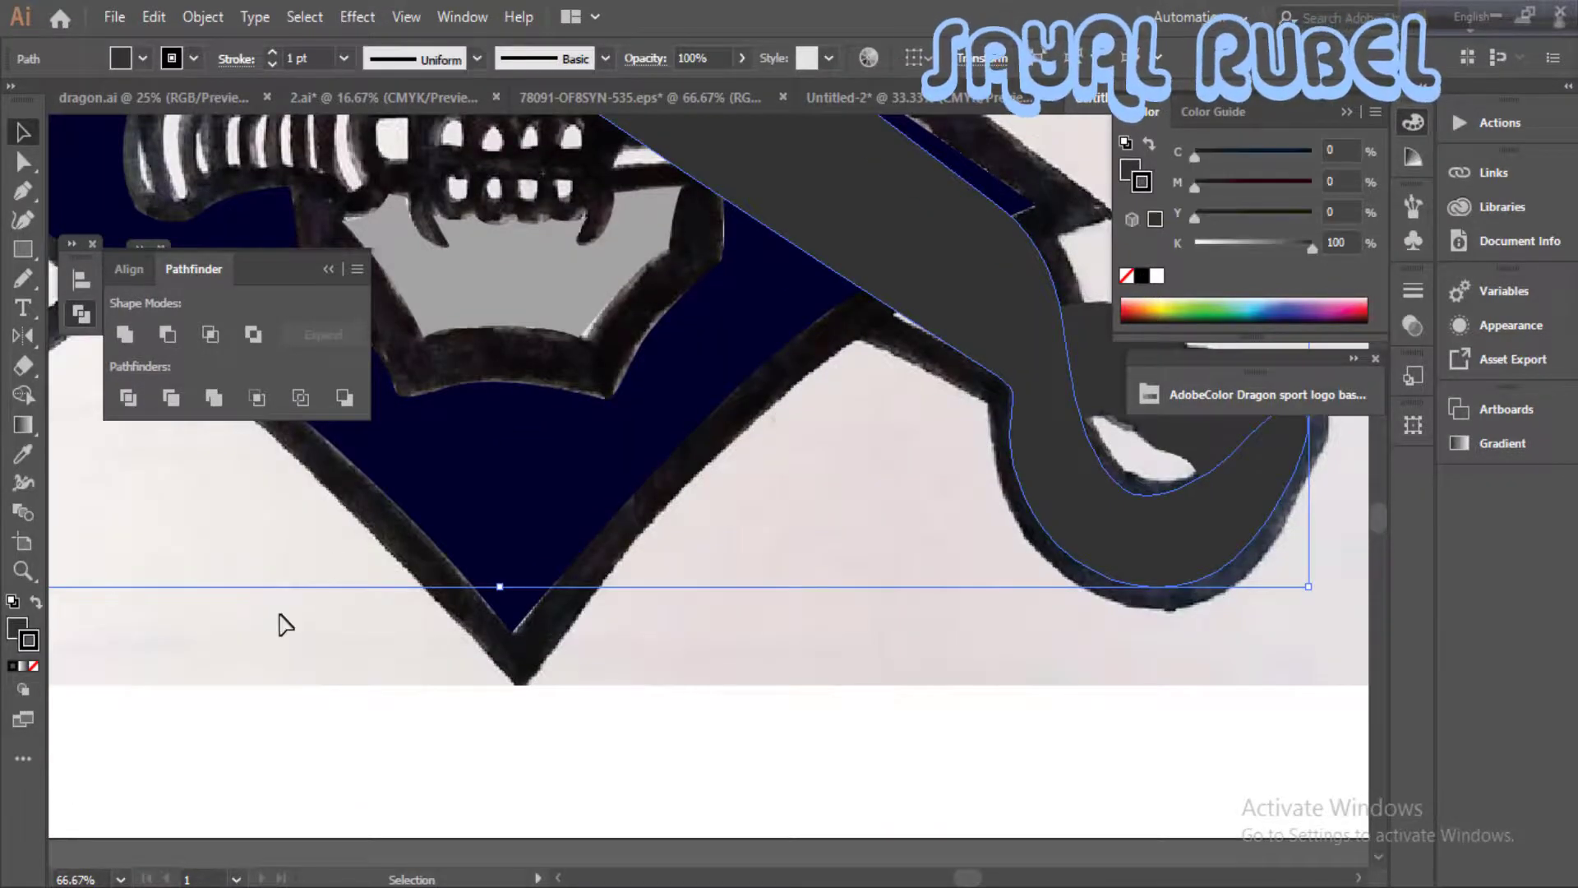
pyautogui.click(280, 615)
# - Swap the fill and stroke of the traced lower-right knuckle grip so only its outline covers the sketch
pyautogui.hotkey('ctrl', '-')
pyautogui.moveTo(1101, 461); pyautogui.dragTo(1010, 571)
pyautogui.click(1011, 572)
pyautogui.hotkey('ctrl', '+')
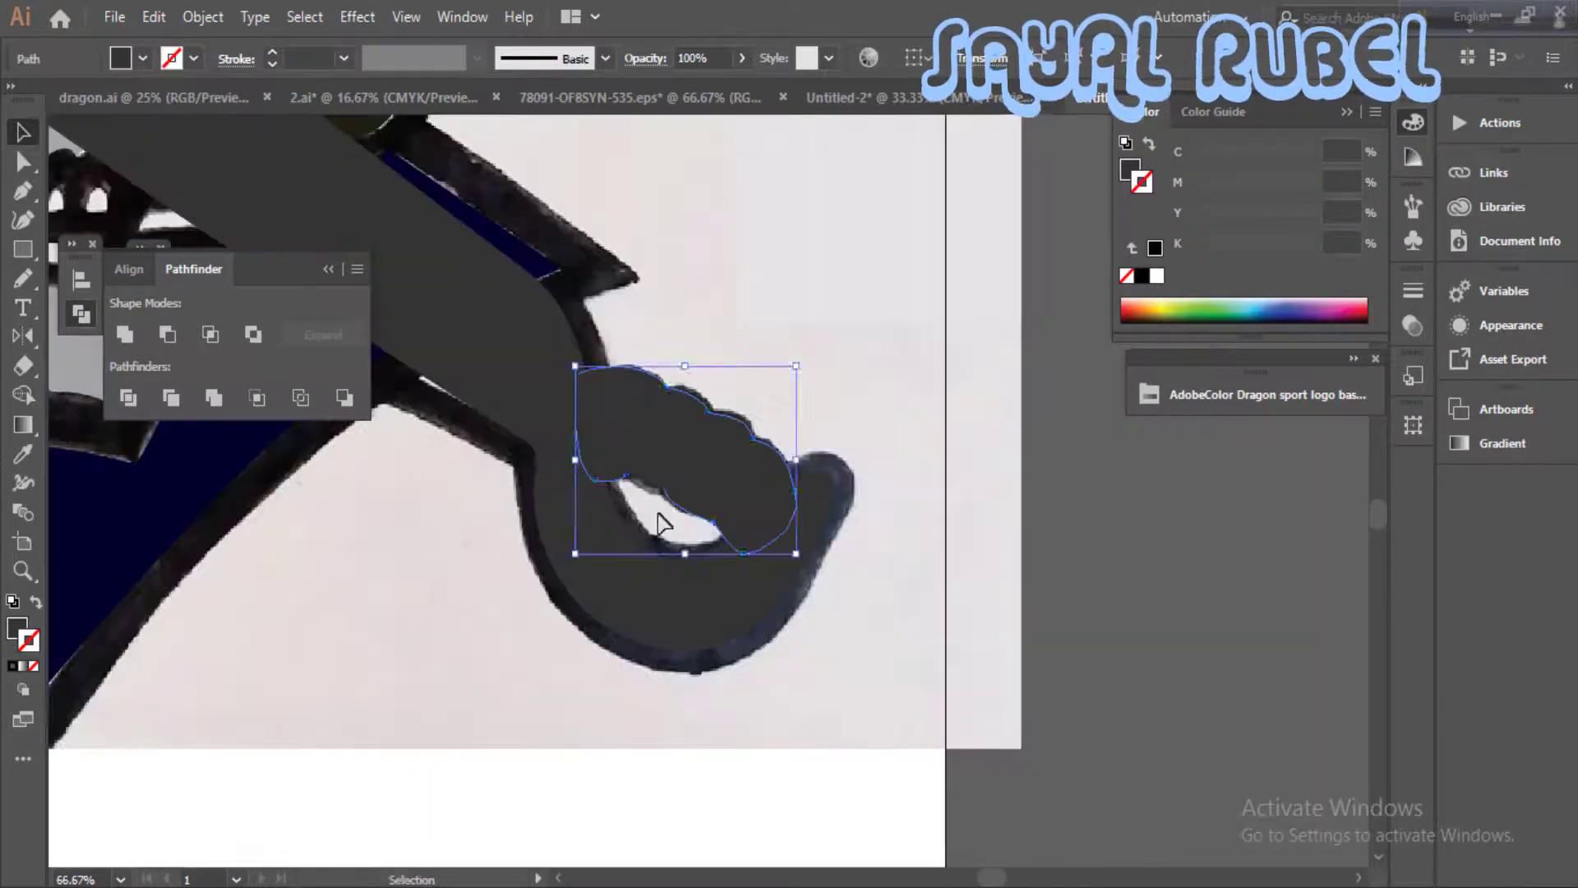
pyautogui.press('p')
pyautogui.keyDown('ctrl'); pyautogui.click(844, 610); pyautogui.keyUp('ctrl')
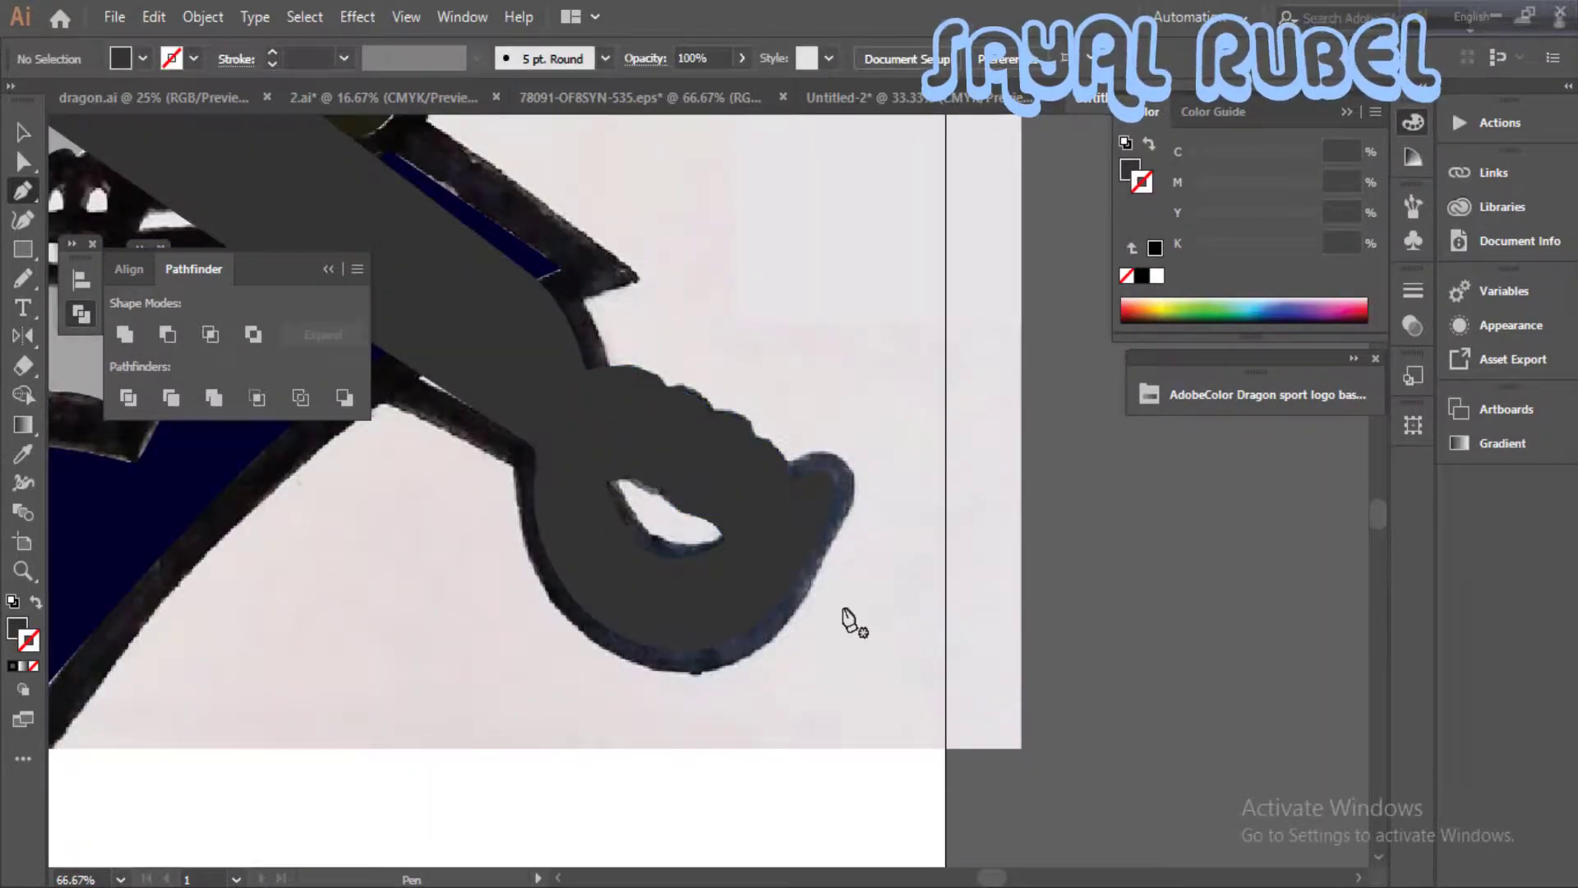
pyautogui.click(707, 444)
pyautogui.click(36, 602)
pyautogui.click(485, 624)
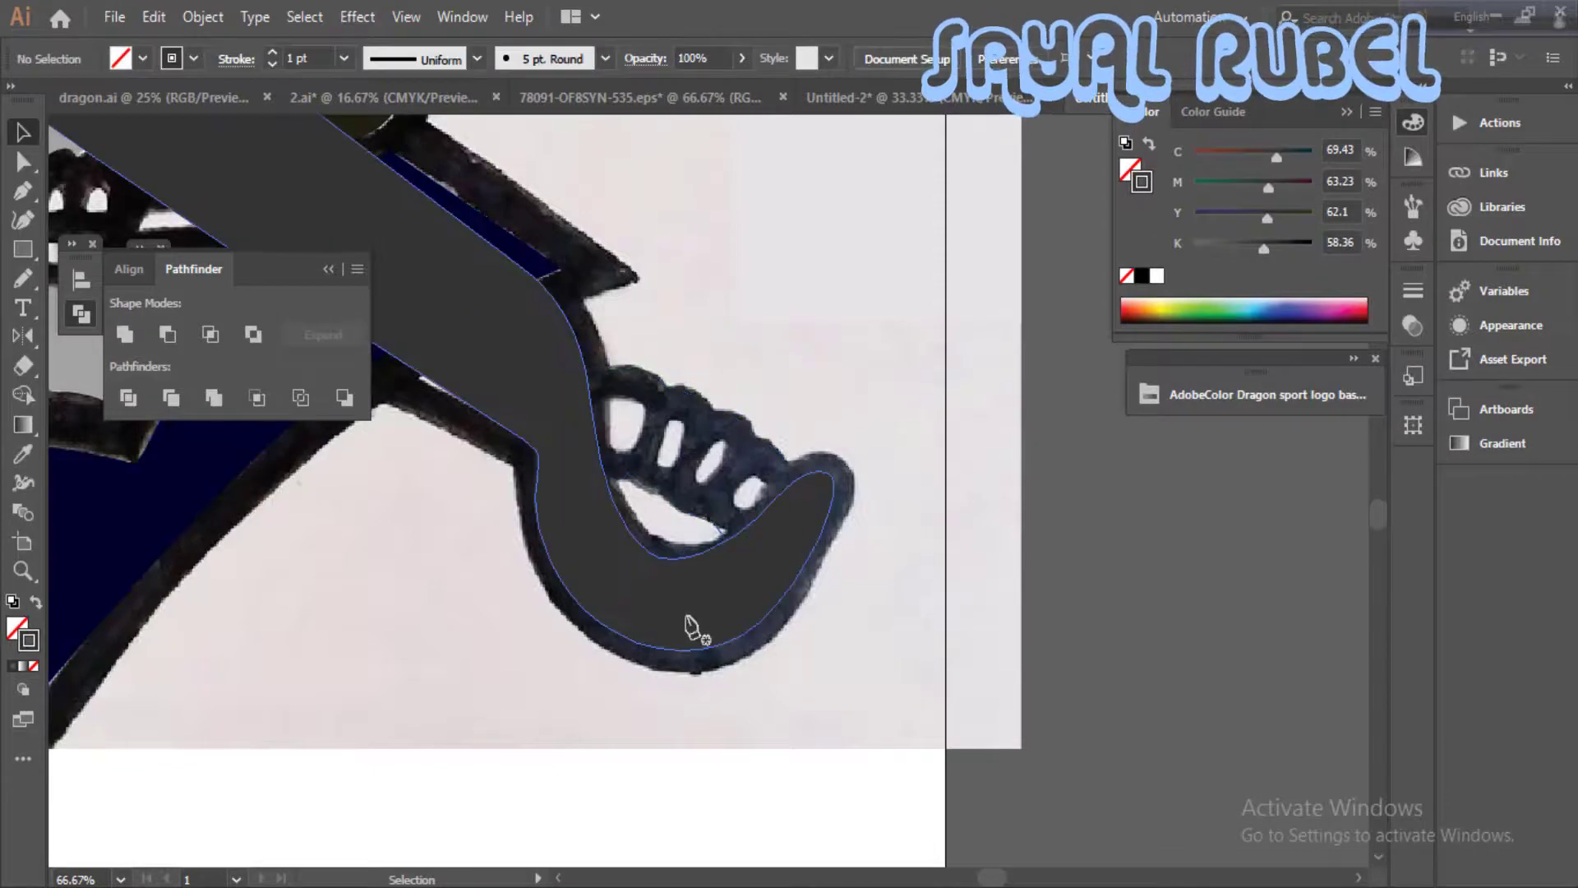
# - Trace the four oval openings between the knuckles of the lower-right sword grip as closed shapes
pyautogui.hotkey('ctrl', '+')
pyautogui.press('p')
pyautogui.moveTo(711, 415); pyautogui.dragTo(682, 455)
pyautogui.moveTo(711, 475)
pyautogui.mouseDown()
pyautogui.moveTo(742, 454)
pyautogui.moveTo(687, 442)
pyautogui.mouseUp()
pyautogui.moveTo(673, 406); pyautogui.dragTo(659, 455)
pyautogui.moveTo(638, 459); pyautogui.dragTo(625, 457)
pyautogui.moveTo(753, 477); pyautogui.dragTo(747, 490)
pyautogui.moveTo(749, 515); pyautogui.dragTo(755, 523)
pyautogui.moveTo(785, 499)
pyautogui.mouseDown()
pyautogui.moveTo(794, 485)
pyautogui.moveTo(770, 460)
pyautogui.mouseUp()
pyautogui.moveTo(753, 476); pyautogui.dragTo(748, 488)
pyautogui.moveTo(612, 386); pyautogui.dragTo(602, 437)
pyautogui.moveTo(573, 433); pyautogui.dragTo(557, 375)
pyautogui.moveTo(591, 350); pyautogui.dragTo(620, 354)
pyautogui.moveTo(612, 386); pyautogui.dragTo(610, 397)
# - Trace the crescent-shaped gap between the knuckle grip and the sword's curved hand guard as a closed shape
pyautogui.moveTo(631, 559); pyautogui.dragTo(738, 529)
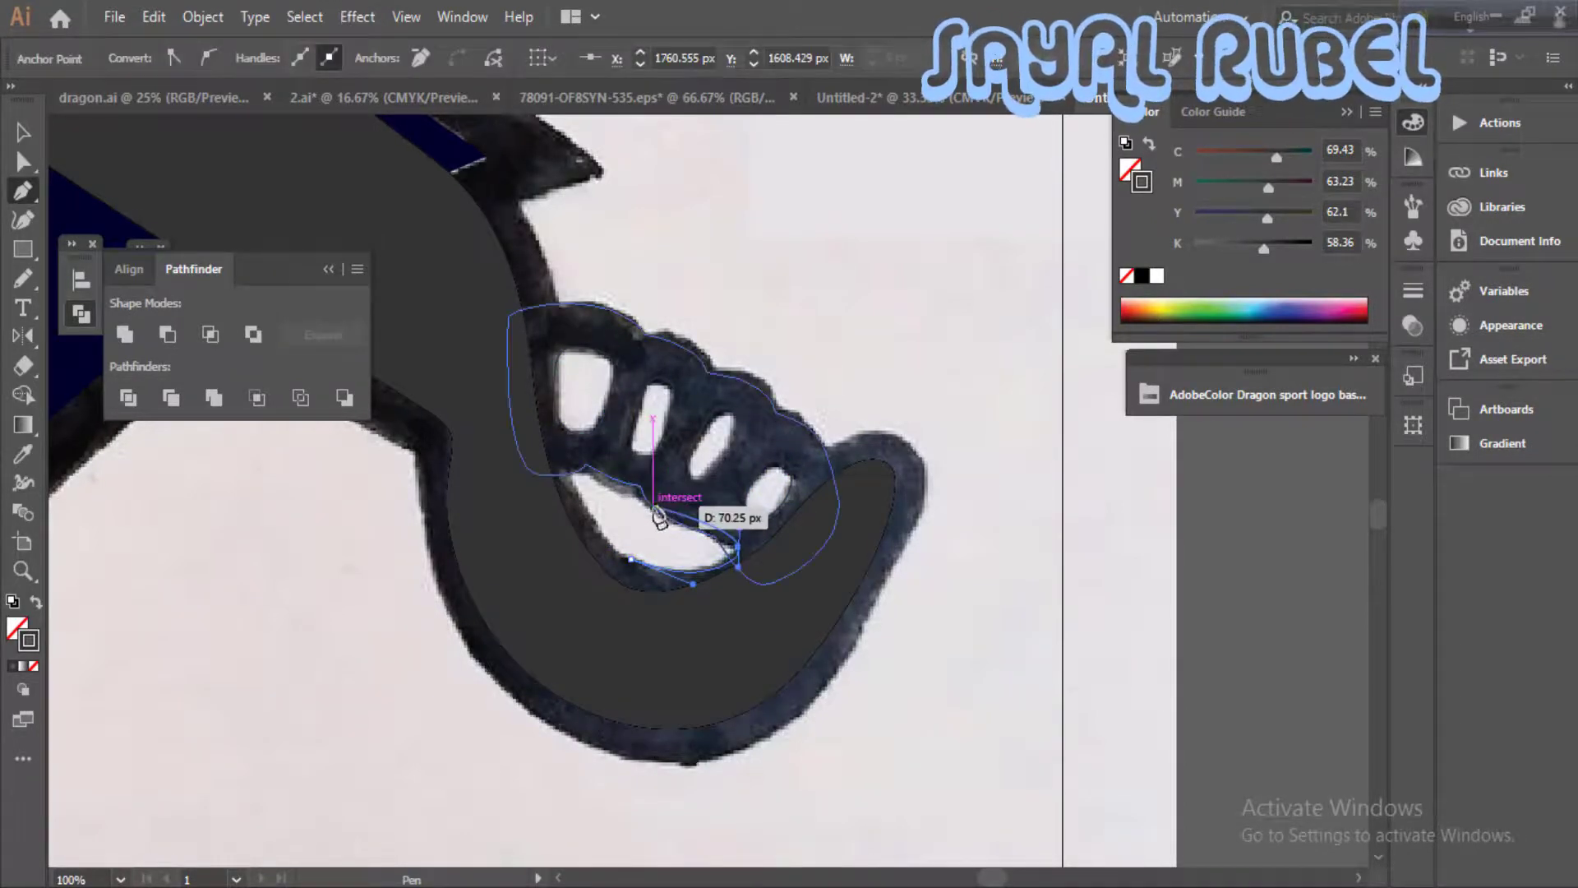
pyautogui.click(660, 500)
pyautogui.click(569, 455)
pyautogui.moveTo(569, 490); pyautogui.dragTo(577, 507)
pyautogui.moveTo(632, 559); pyautogui.dragTo(664, 569)
# - Remove the stroke from the traced dark grey sword shape
pyautogui.click(16, 131)
pyautogui.click(760, 688)
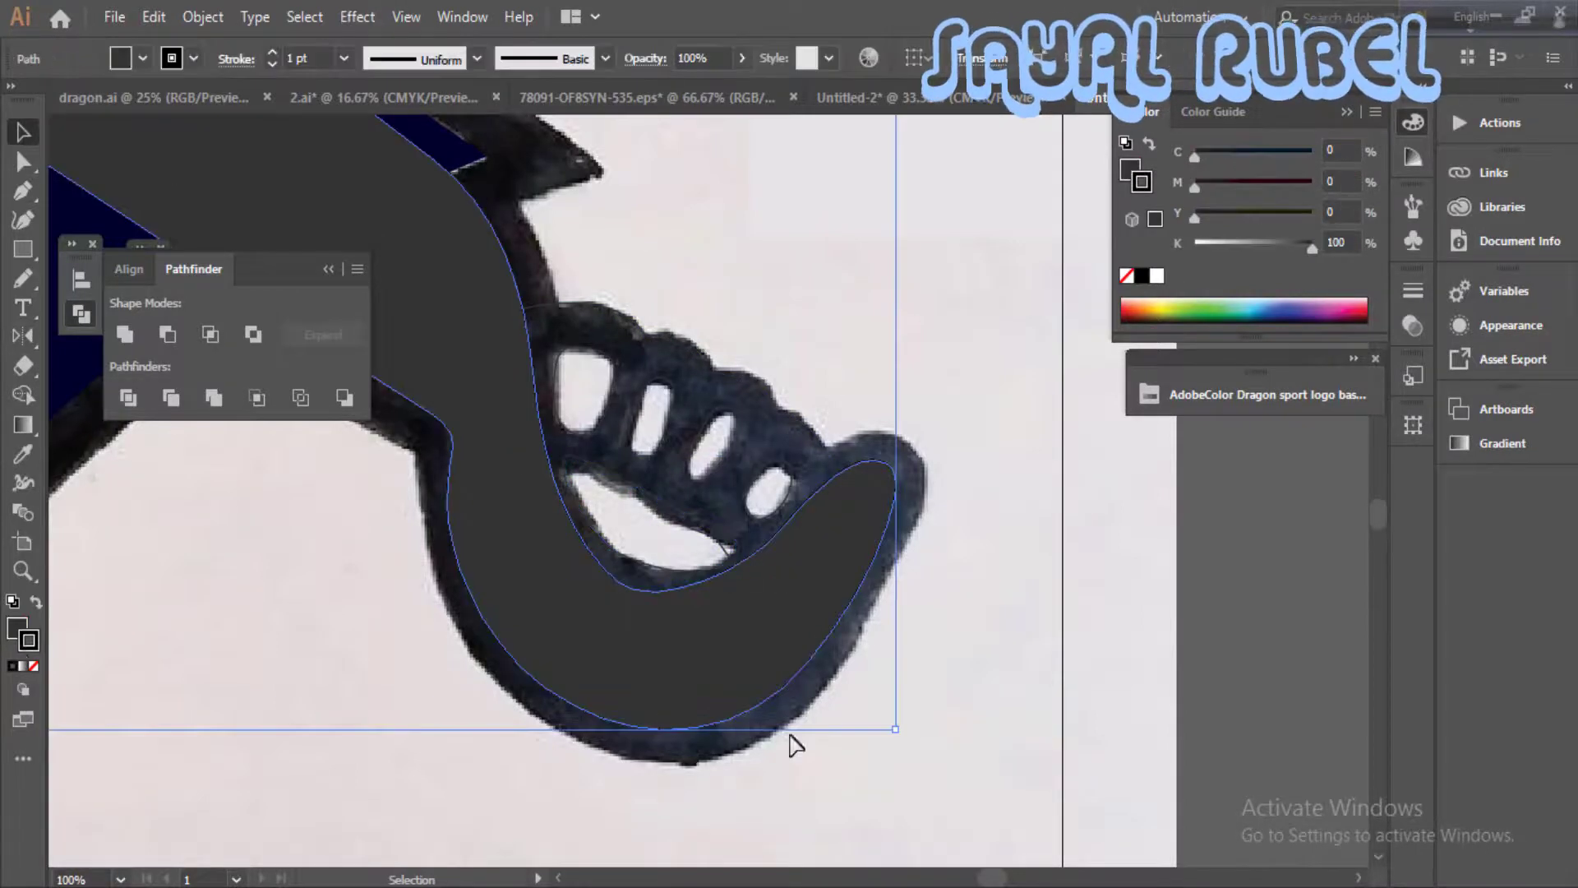
pyautogui.click(33, 665)
pyautogui.click(16, 629)
pyautogui.click(427, 656)
# - Fill the knuckle grip white and give its four oval openings a black fill without a stroke
pyautogui.click(592, 452)
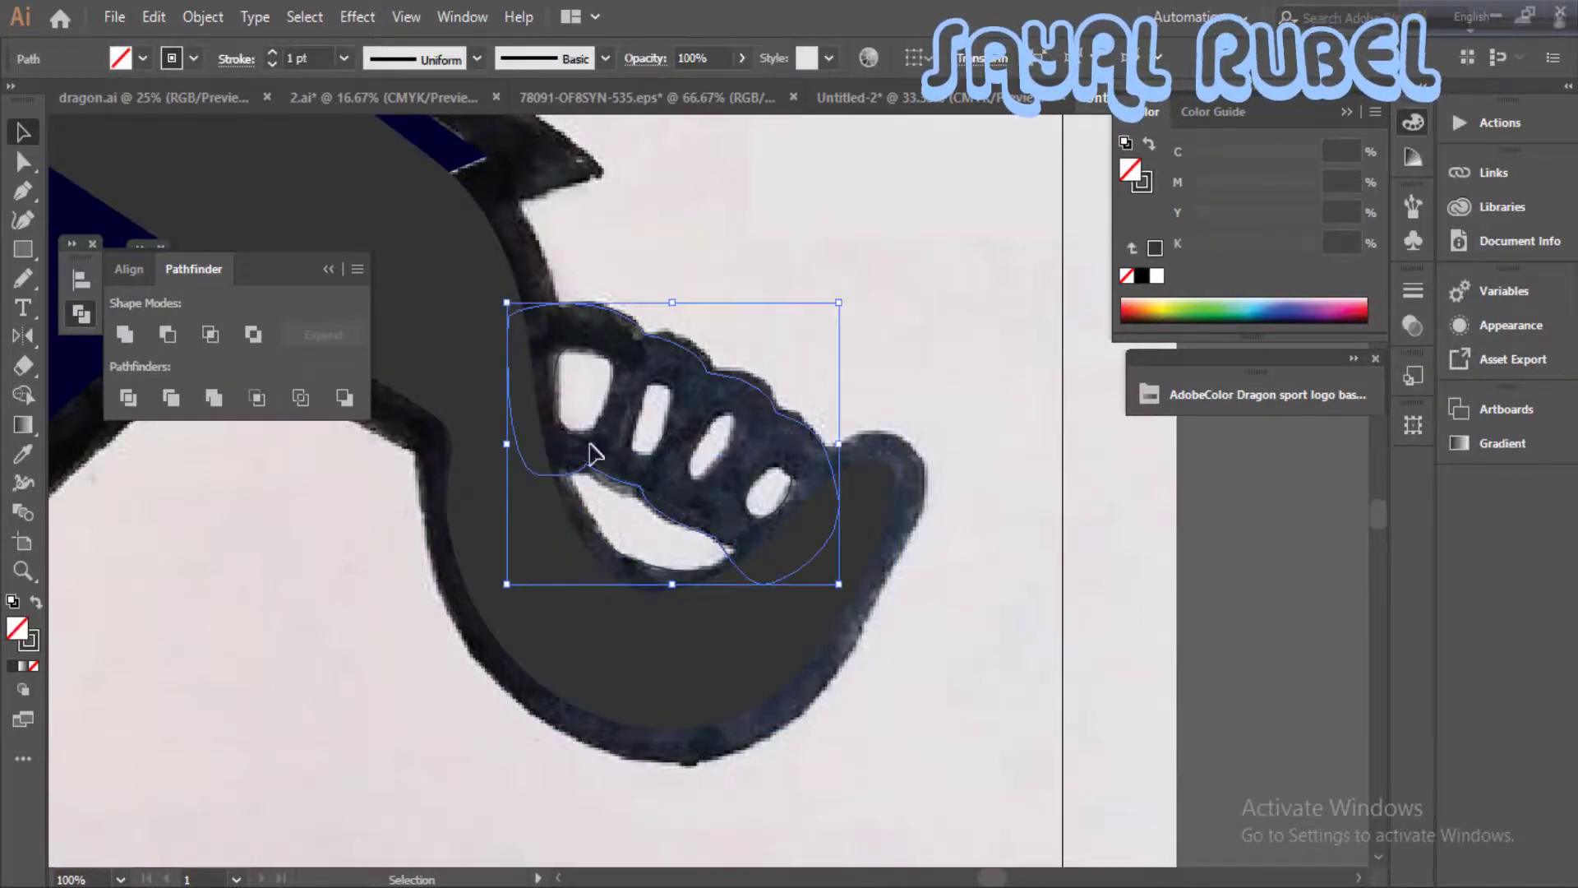
pyautogui.click(1153, 284)
pyautogui.keyDown('shift'); pyautogui.click(610, 408); pyautogui.keyUp('shift')
pyautogui.keyDown('shift'); pyautogui.click(787, 496); pyautogui.keyUp('shift')
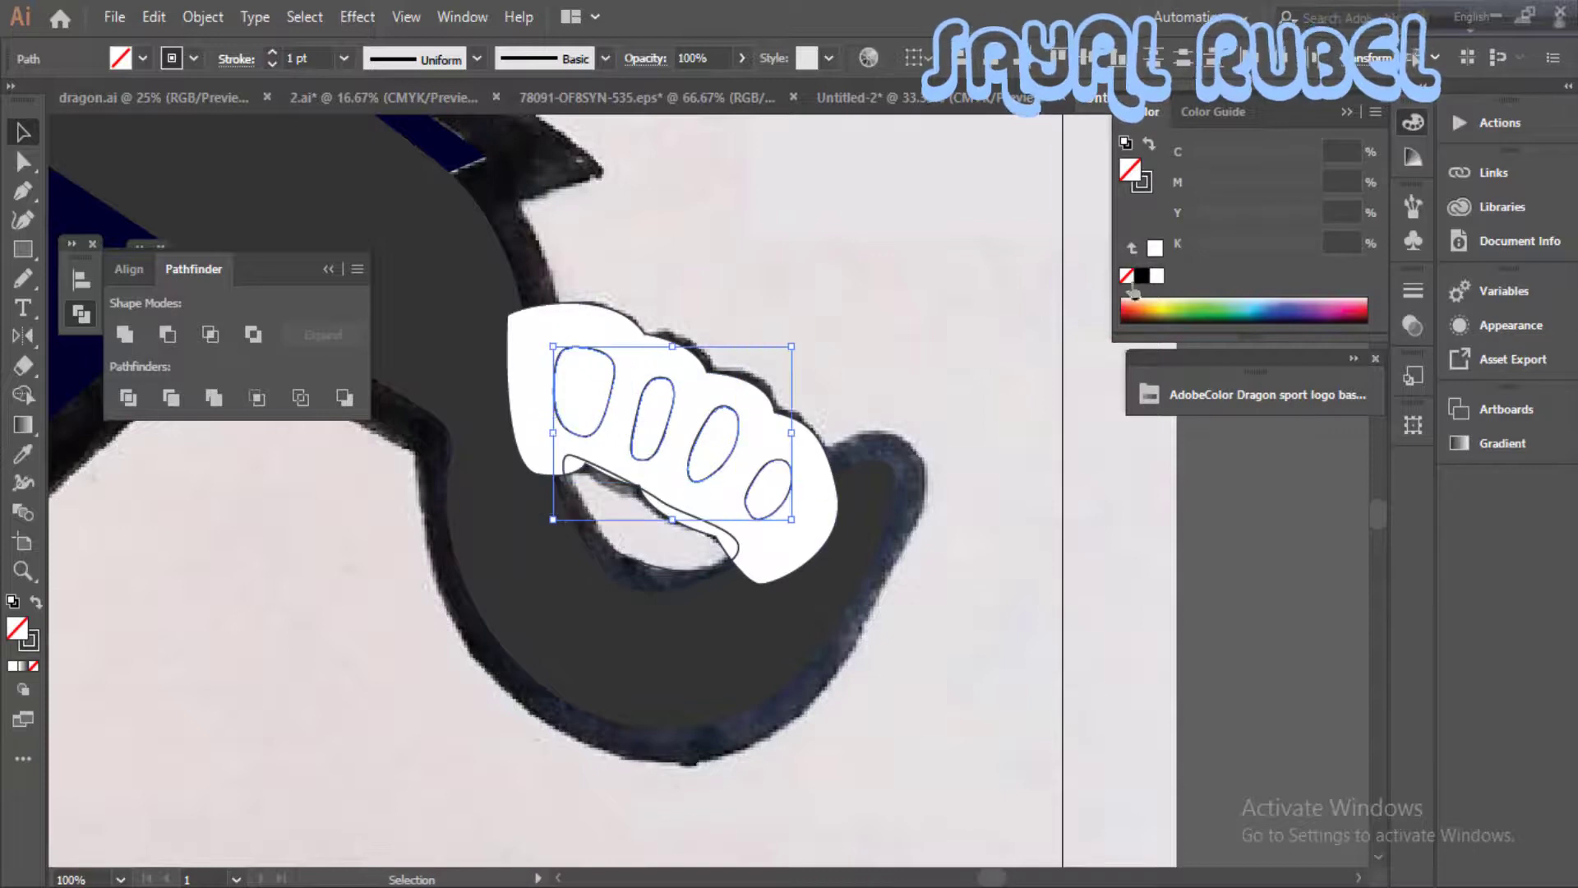
pyautogui.click(1141, 276)
pyautogui.click(32, 645)
pyautogui.click(34, 665)
pyautogui.click(16, 628)
pyautogui.click(362, 616)
# - Give the crescent gap below the knuckle grip a white fill and no stroke
pyautogui.click(658, 568)
pyautogui.click(1157, 277)
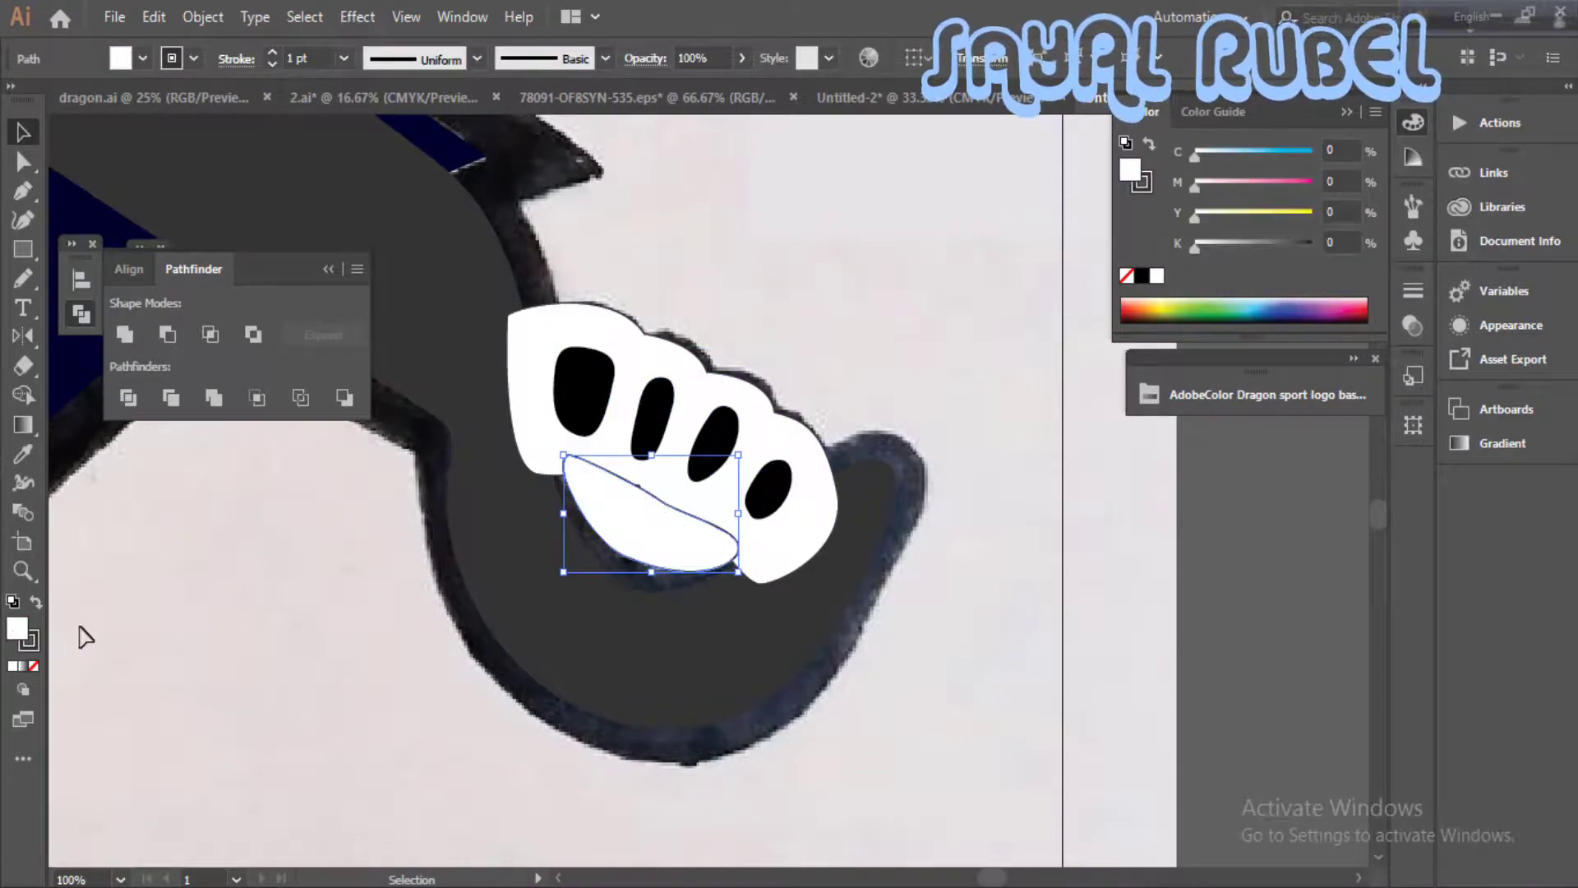
pyautogui.click(33, 644)
pyautogui.click(34, 664)
pyautogui.click(17, 628)
pyautogui.click(261, 641)
# - Send the knuckle grip behind the sword's hand guard and fill it black
pyautogui.click(812, 545)
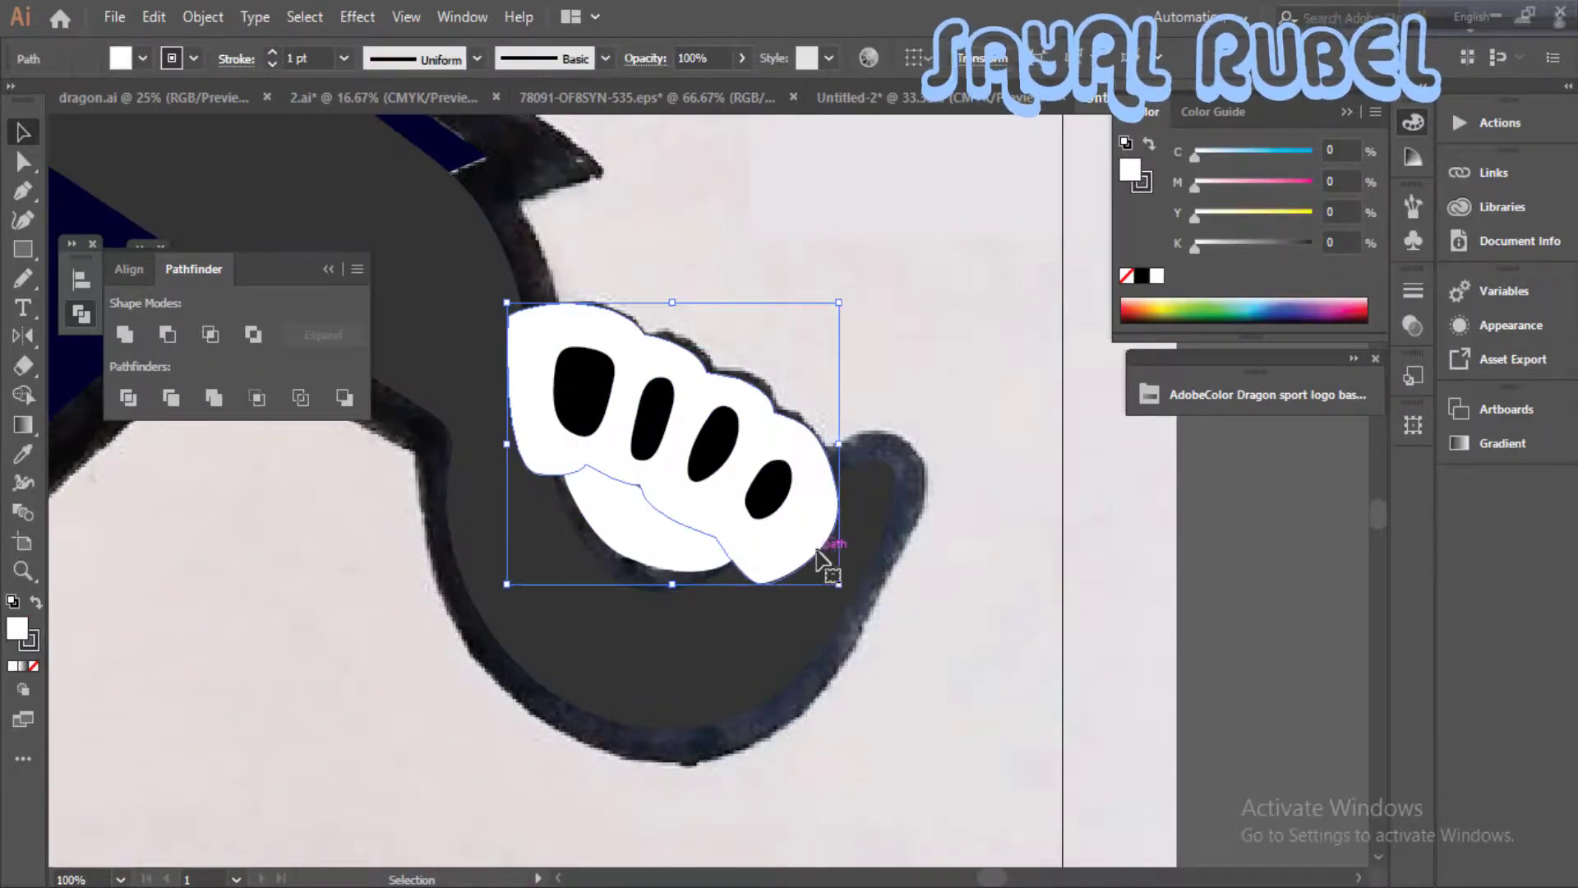
pyautogui.hotkey('ctrl', '[')
pyautogui.click(955, 558)
pyautogui.click(765, 531)
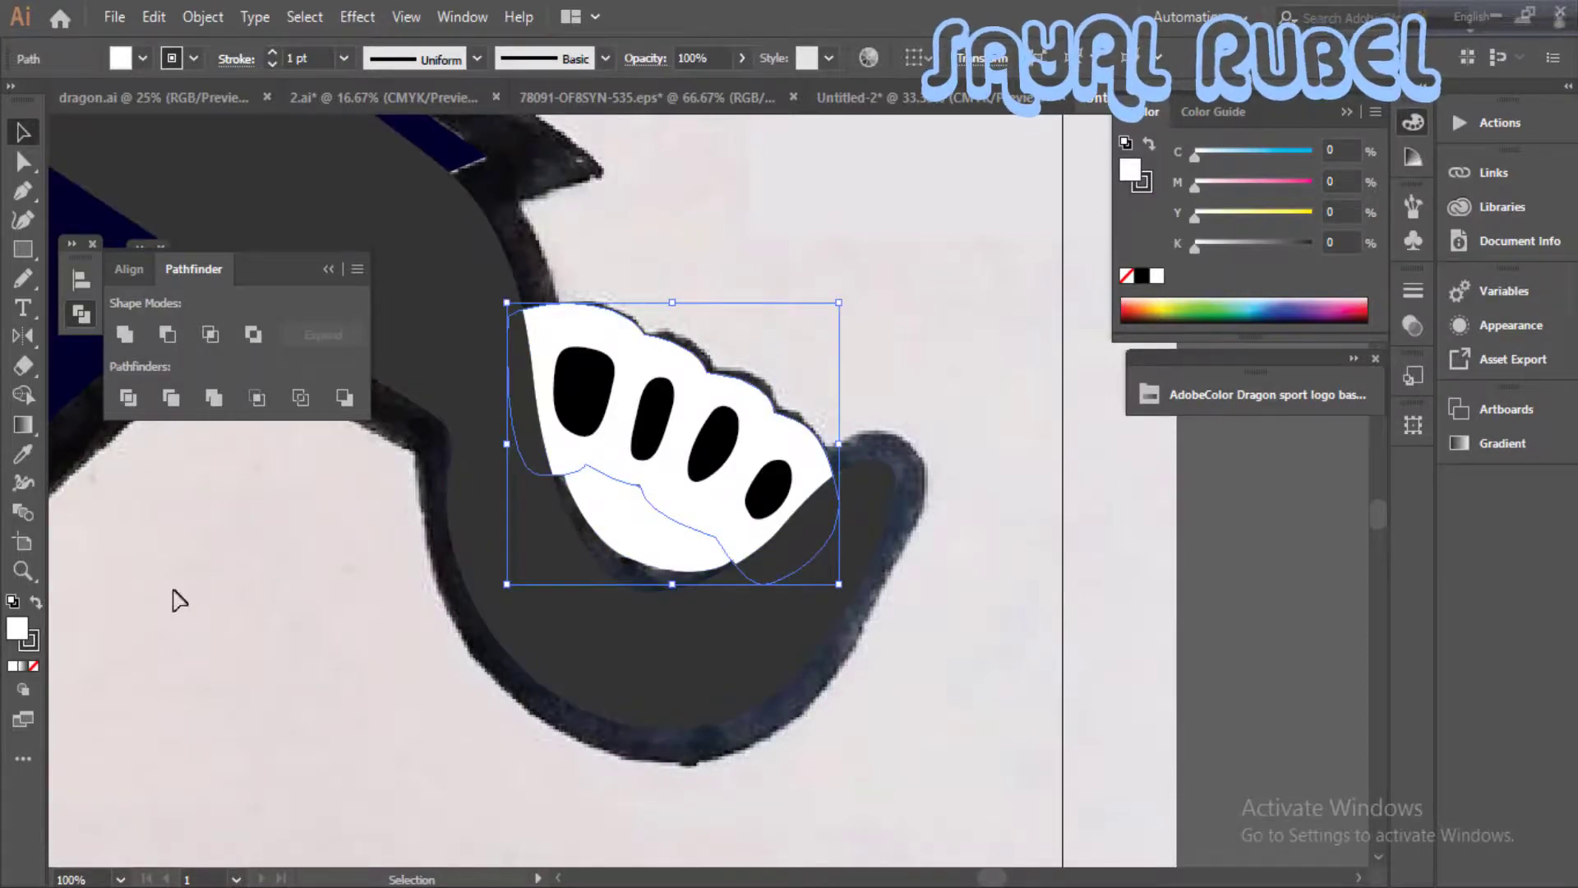
pyautogui.click(1138, 279)
# - Fill the four oval openings of the knuckle grip white
pyautogui.click(716, 439)
pyautogui.keyDown('shift'); pyautogui.click(651, 402); pyautogui.keyUp('shift')
pyautogui.keyDown('shift'); pyautogui.click(587, 391); pyautogui.keyUp('shift')
pyautogui.keyDown('shift'); pyautogui.click(768, 486); pyautogui.keyUp('shift')
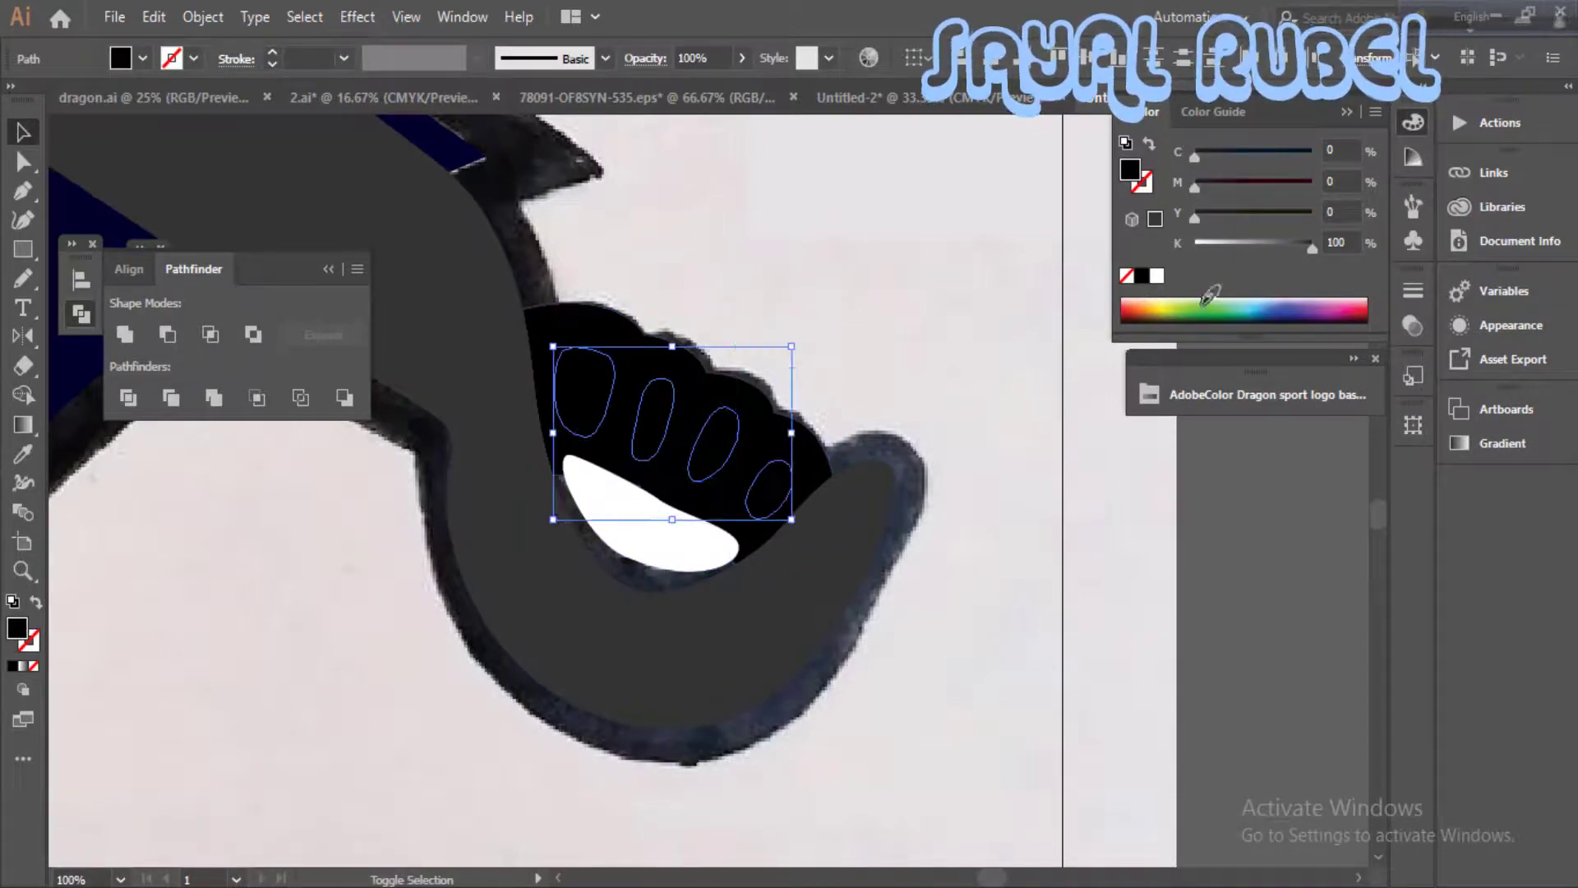
pyautogui.click(1153, 278)
# - Enlarge the white crescent gap shape past the hilt edges and send it to the back of the stack
pyautogui.click(1004, 363)
pyautogui.click(655, 544)
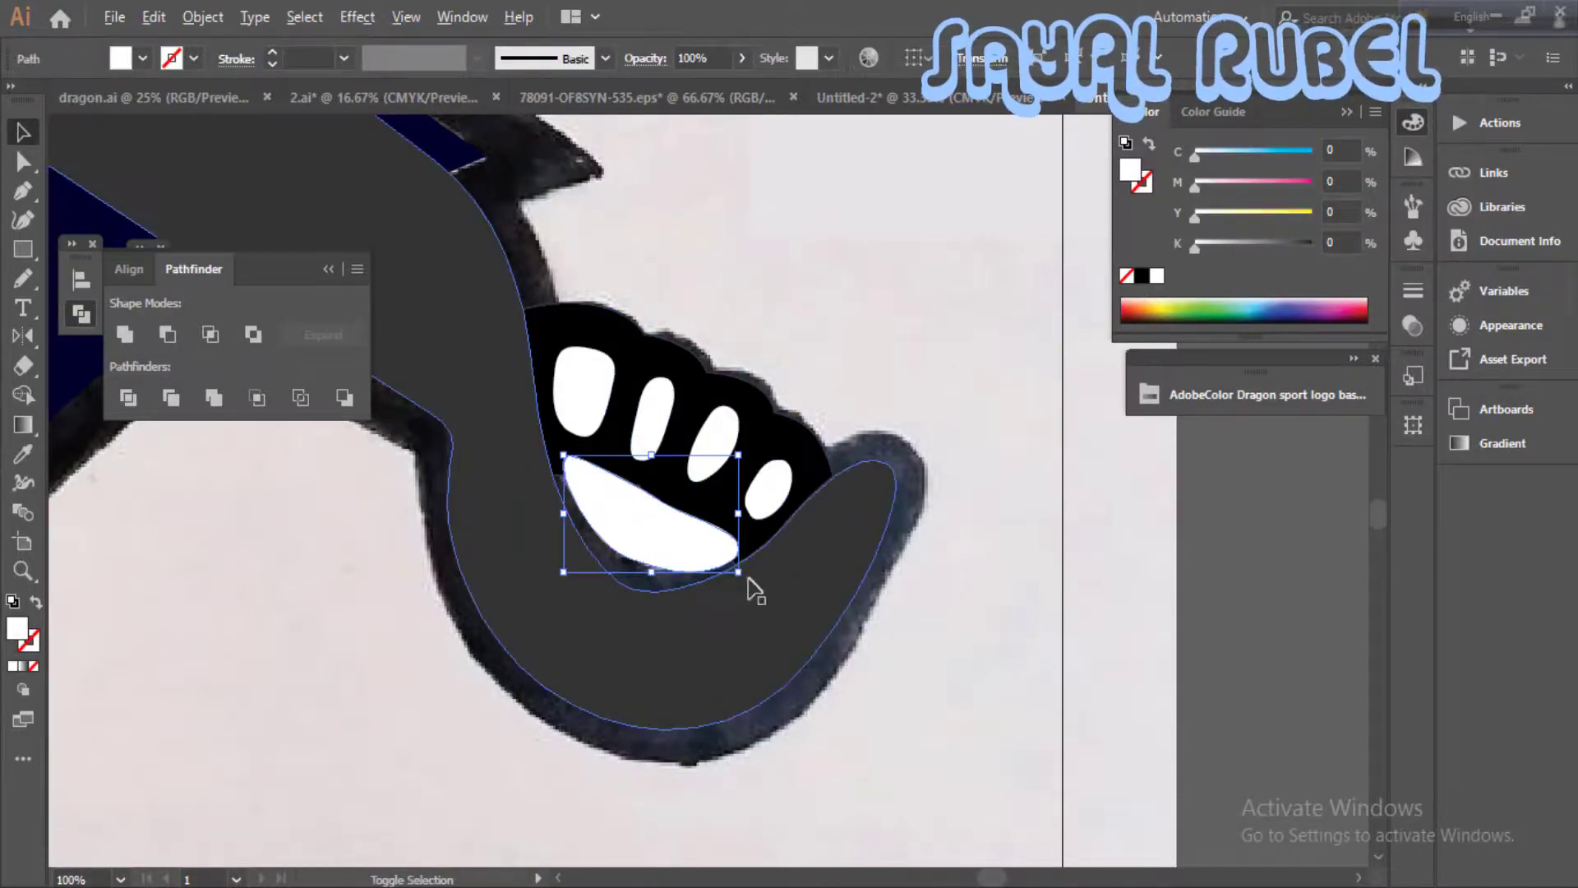
pyautogui.moveTo(651, 571); pyautogui.dragTo(639, 609)
pyautogui.moveTo(770, 454); pyautogui.dragTo(792, 436)
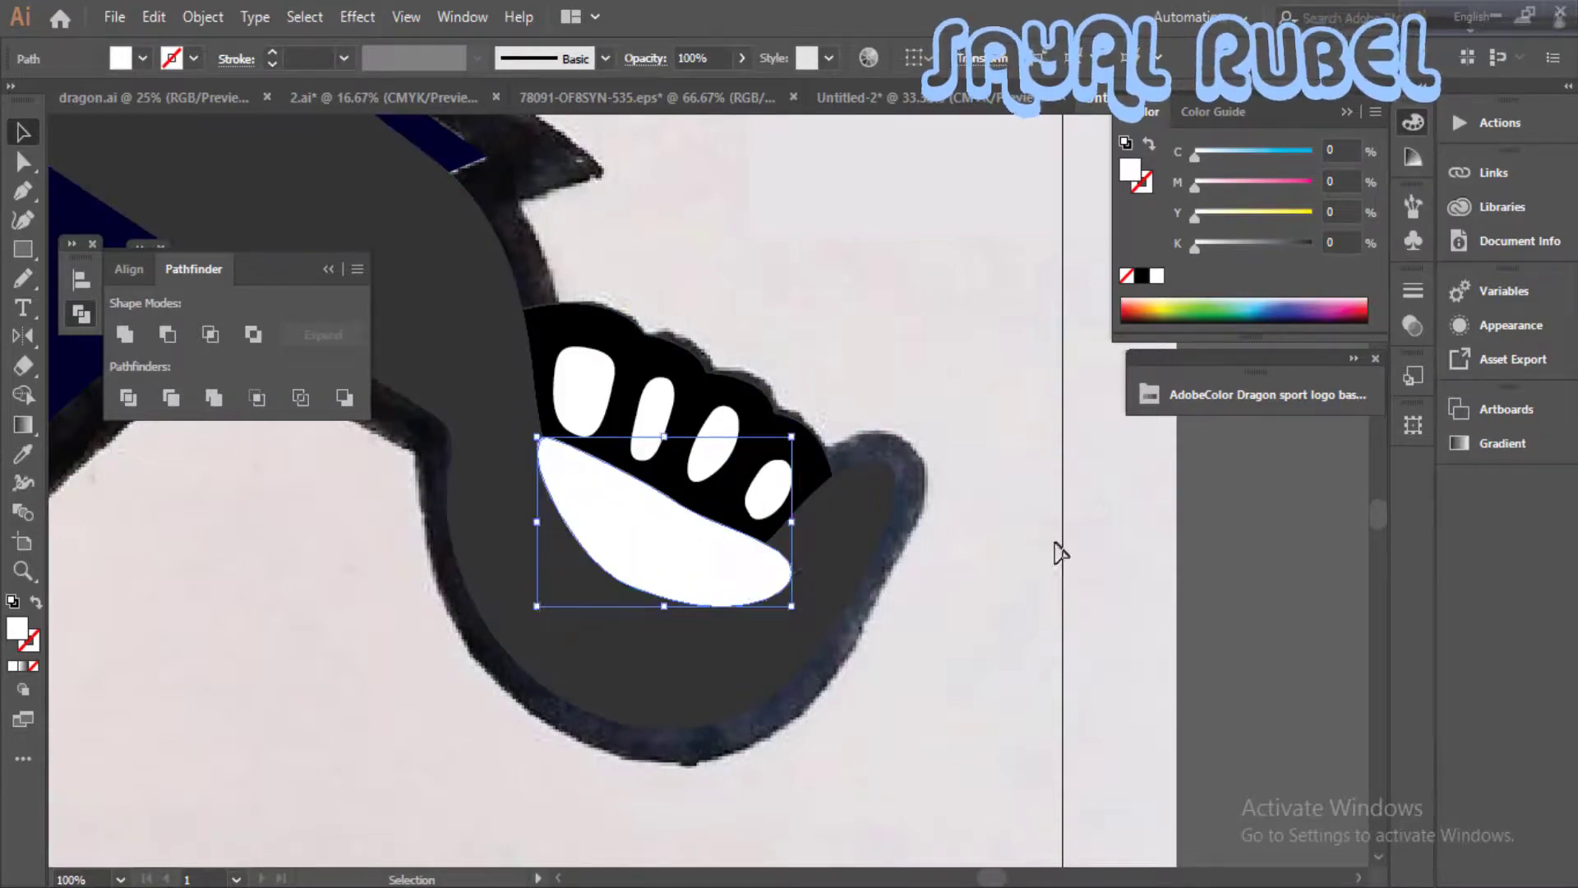
pyautogui.hotkey('ctrl', 'shift', '[')
pyautogui.keyDown('ctrl'); pyautogui.click(1045, 617); pyautogui.keyUp('ctrl')
pyautogui.hotkey('ctrl', '-')
pyautogui.hotkey('ctrl', '-')
pyautogui.hotkey('ctrl', '-')
pyautogui.hotkey('ctrl', '-')
pyautogui.moveTo(940, 655); pyautogui.dragTo(1179, 712)
pyautogui.moveTo(1027, 493); pyautogui.dragTo(880, 633)
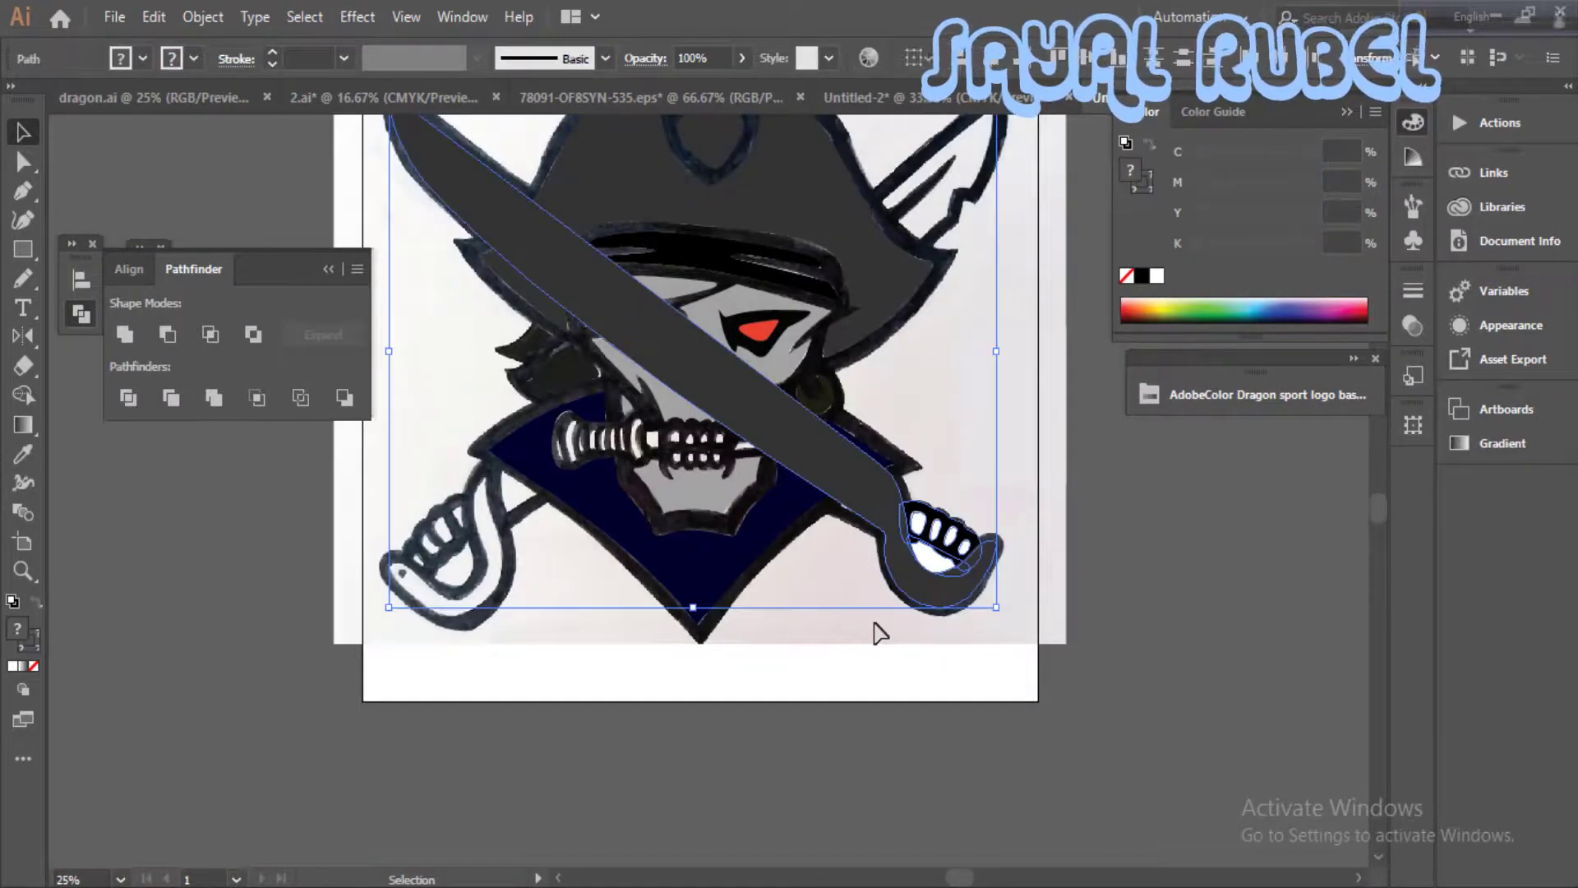
pyautogui.moveTo(909, 704); pyautogui.dragTo(977, 772)
pyautogui.moveTo(904, 543); pyautogui.dragTo(824, 676)
pyautogui.hotkey('ctrl', 'z')
pyautogui.click(824, 676)
# - Draw a long, narrow white highlight along the middle of the sword blade, pointed at both ends
pyautogui.hotkey('ctrl', '+')
pyautogui.moveTo(605, 423); pyautogui.dragTo(755, 600)
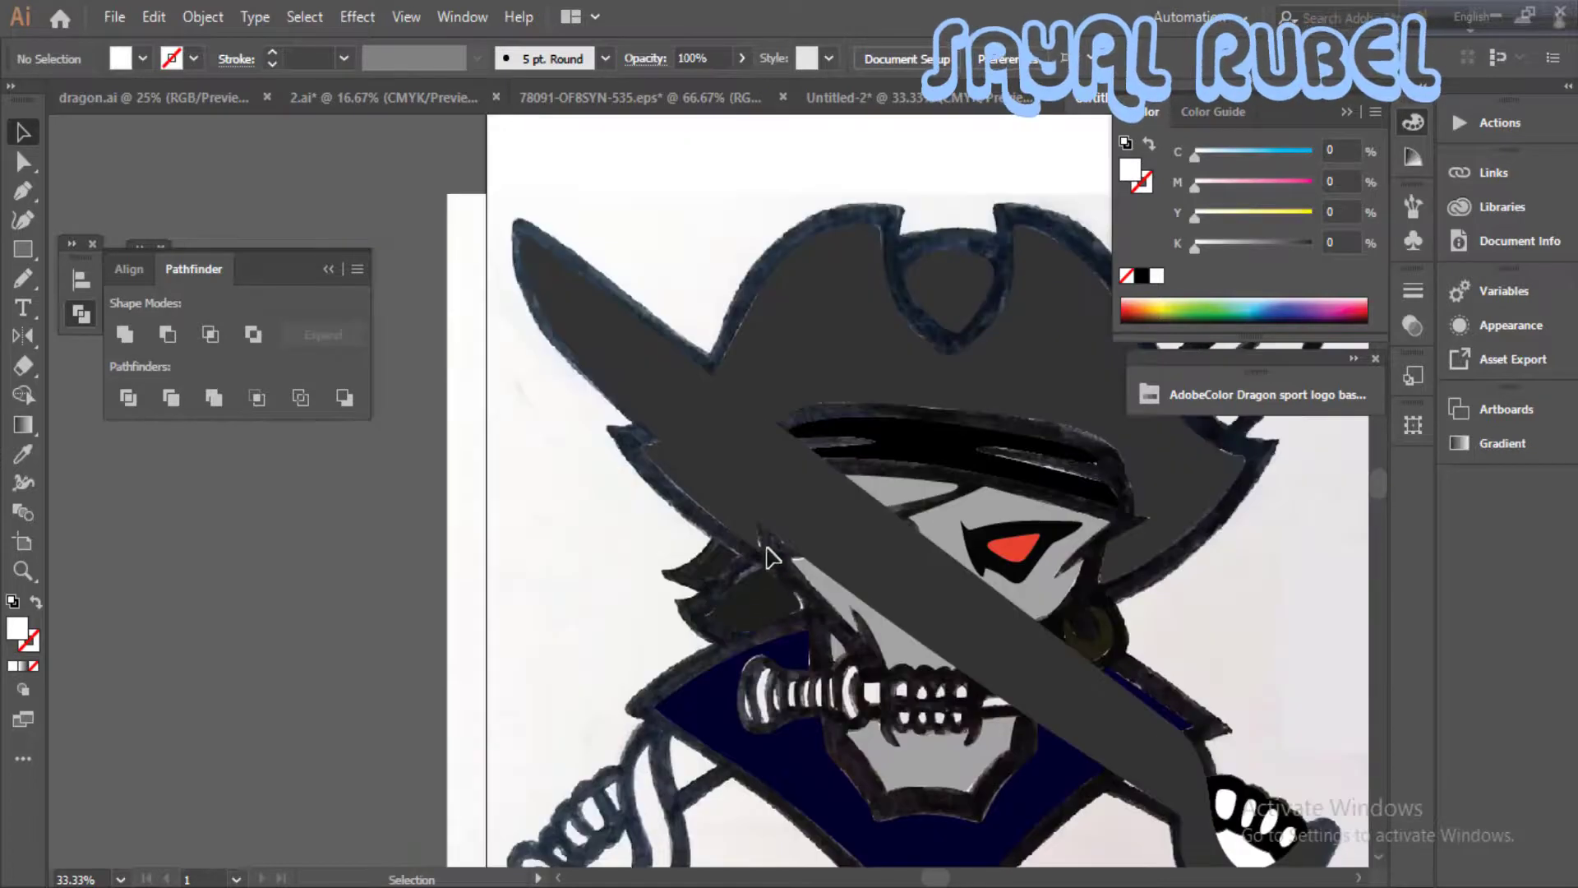
pyautogui.moveTo(590, 308); pyautogui.dragTo(594, 308)
pyautogui.moveTo(1007, 633); pyautogui.dragTo(1058, 677)
pyautogui.moveTo(1072, 707); pyautogui.dragTo(1056, 707)
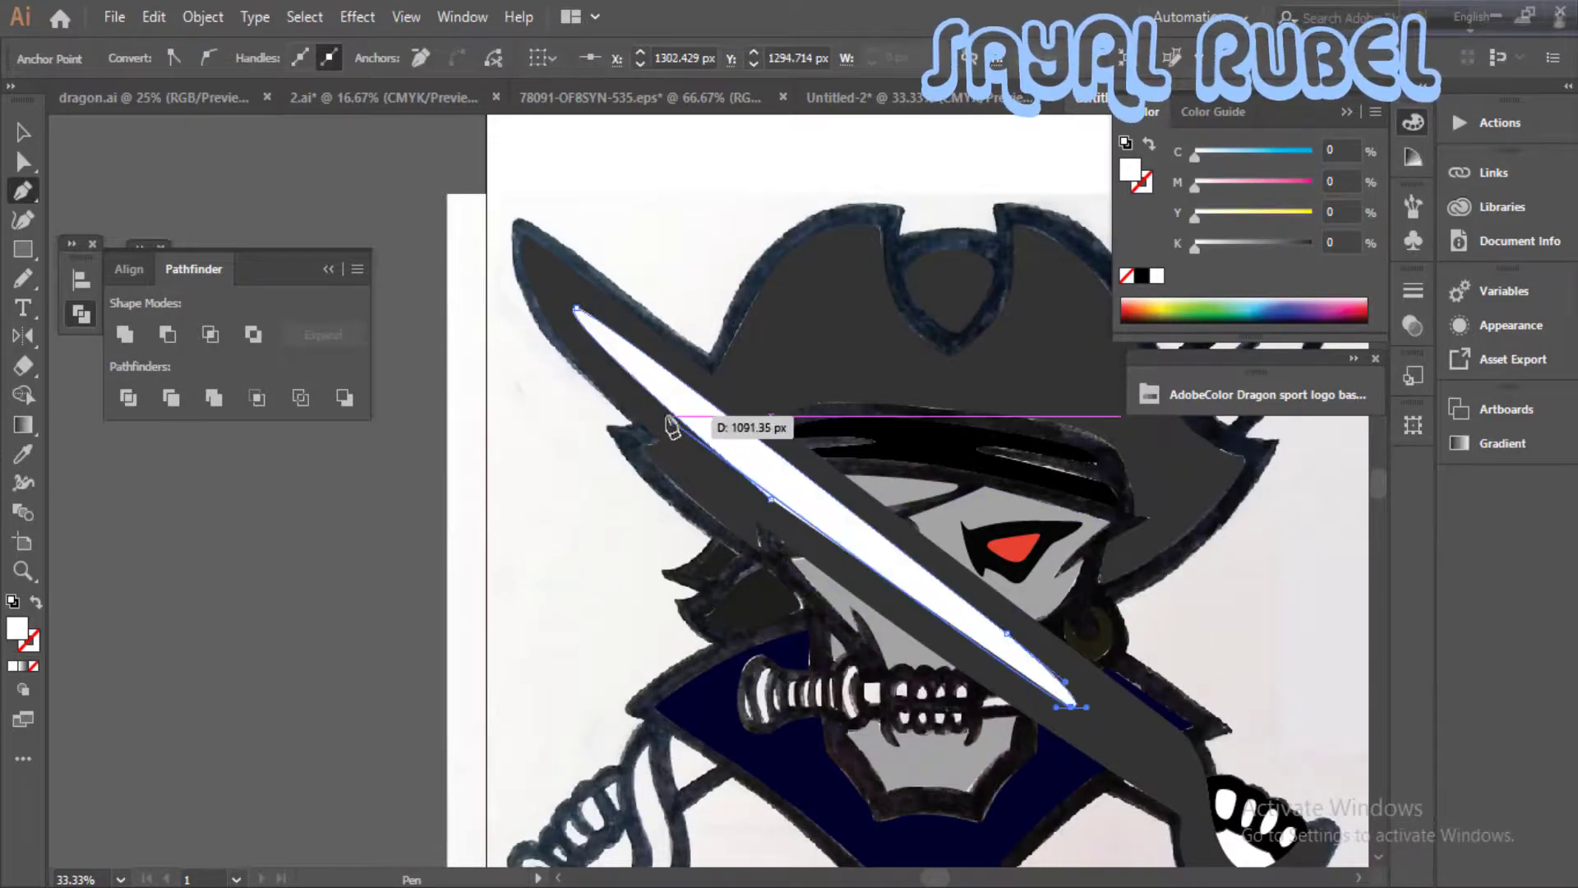
pyautogui.moveTo(770, 498); pyautogui.dragTo(722, 455)
pyautogui.press('v')
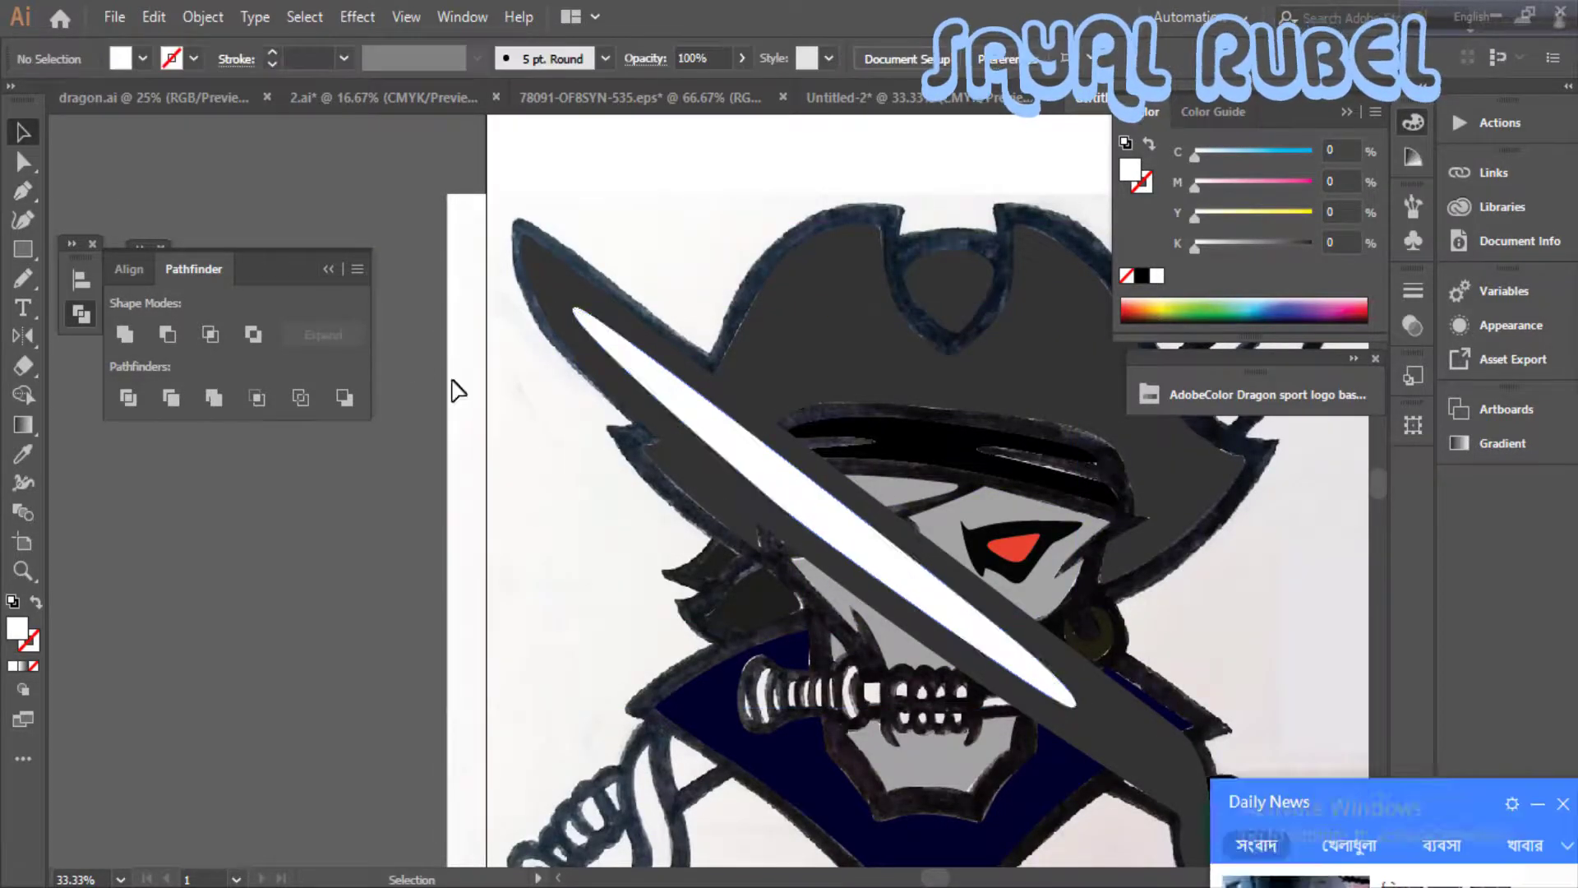
# - Group the sword shape, its white blade highlight and all the hilt pieces
pyautogui.click(1180, 764)
pyautogui.keyDown('shift'); pyautogui.click(1056, 692); pyautogui.keyUp('shift')
pyautogui.moveTo(1352, 796); pyautogui.dragTo(1166, 534)
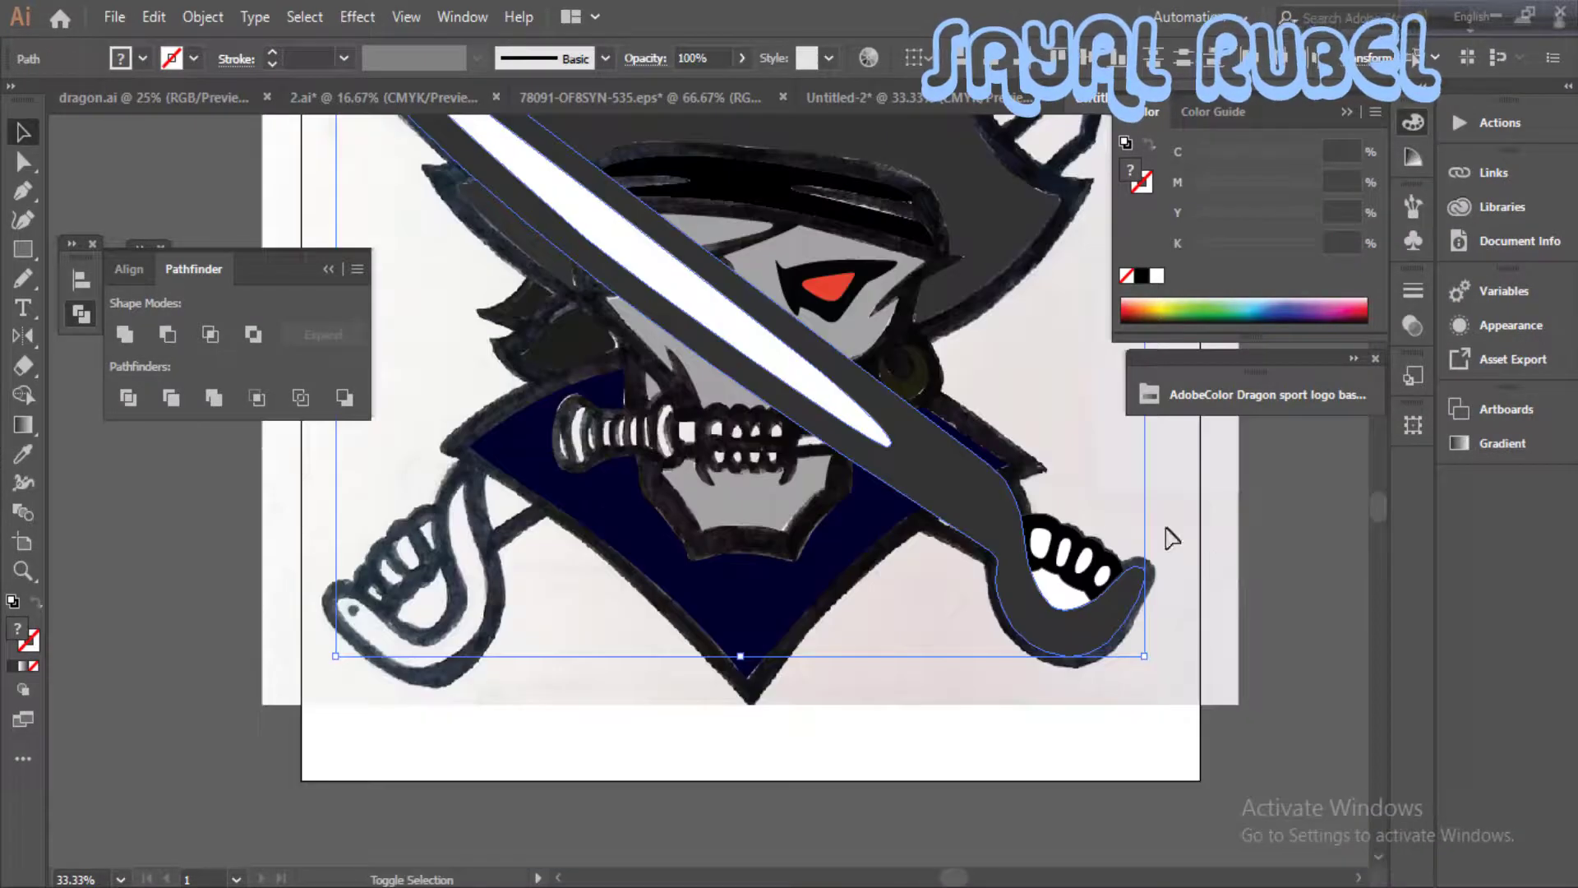
pyautogui.keyDown('shift'); pyautogui.click(1072, 599); pyautogui.keyUp('shift')
pyautogui.keyDown('shift'); pyautogui.click(1050, 647); pyautogui.keyUp('shift')
pyautogui.keyDown('shift'); pyautogui.click(1049, 648); pyautogui.keyUp('shift')
pyautogui.rightClick(1083, 632)
pyautogui.click(1141, 305)
pyautogui.click(1177, 485)
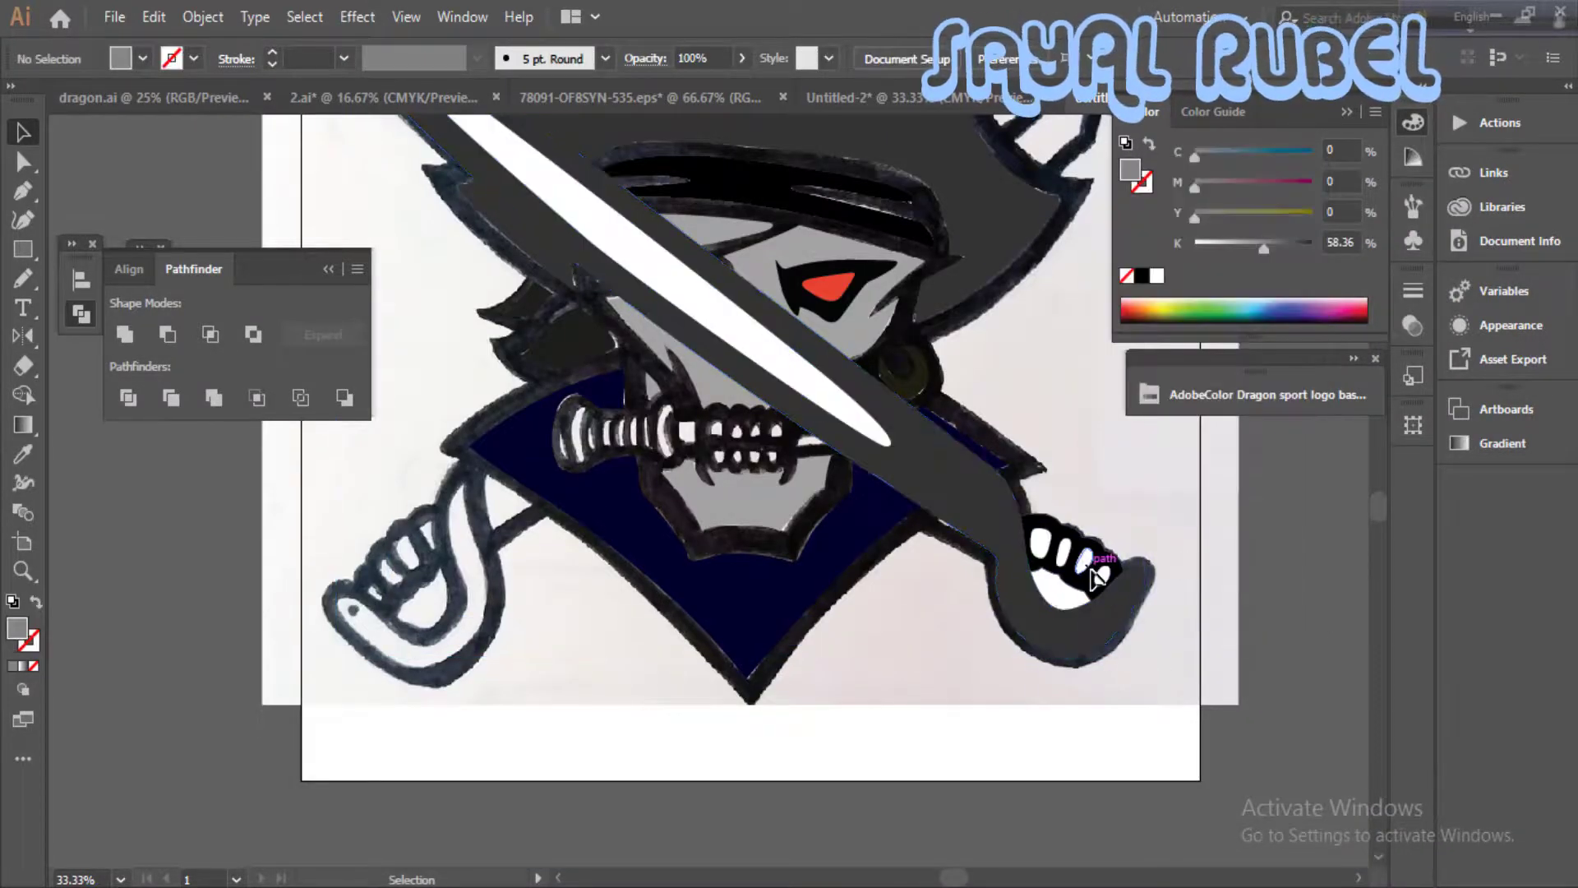
# - Create a horizontally mirrored duplicate of the sword group and move both swords clear of the skull drawing
pyautogui.moveTo(1093, 574); pyautogui.dragTo(763, 667)
pyautogui.hotkey('ctrl', 'z')
pyautogui.moveTo(1043, 574); pyautogui.dragTo(602, 693)
pyautogui.rightClick(604, 689)
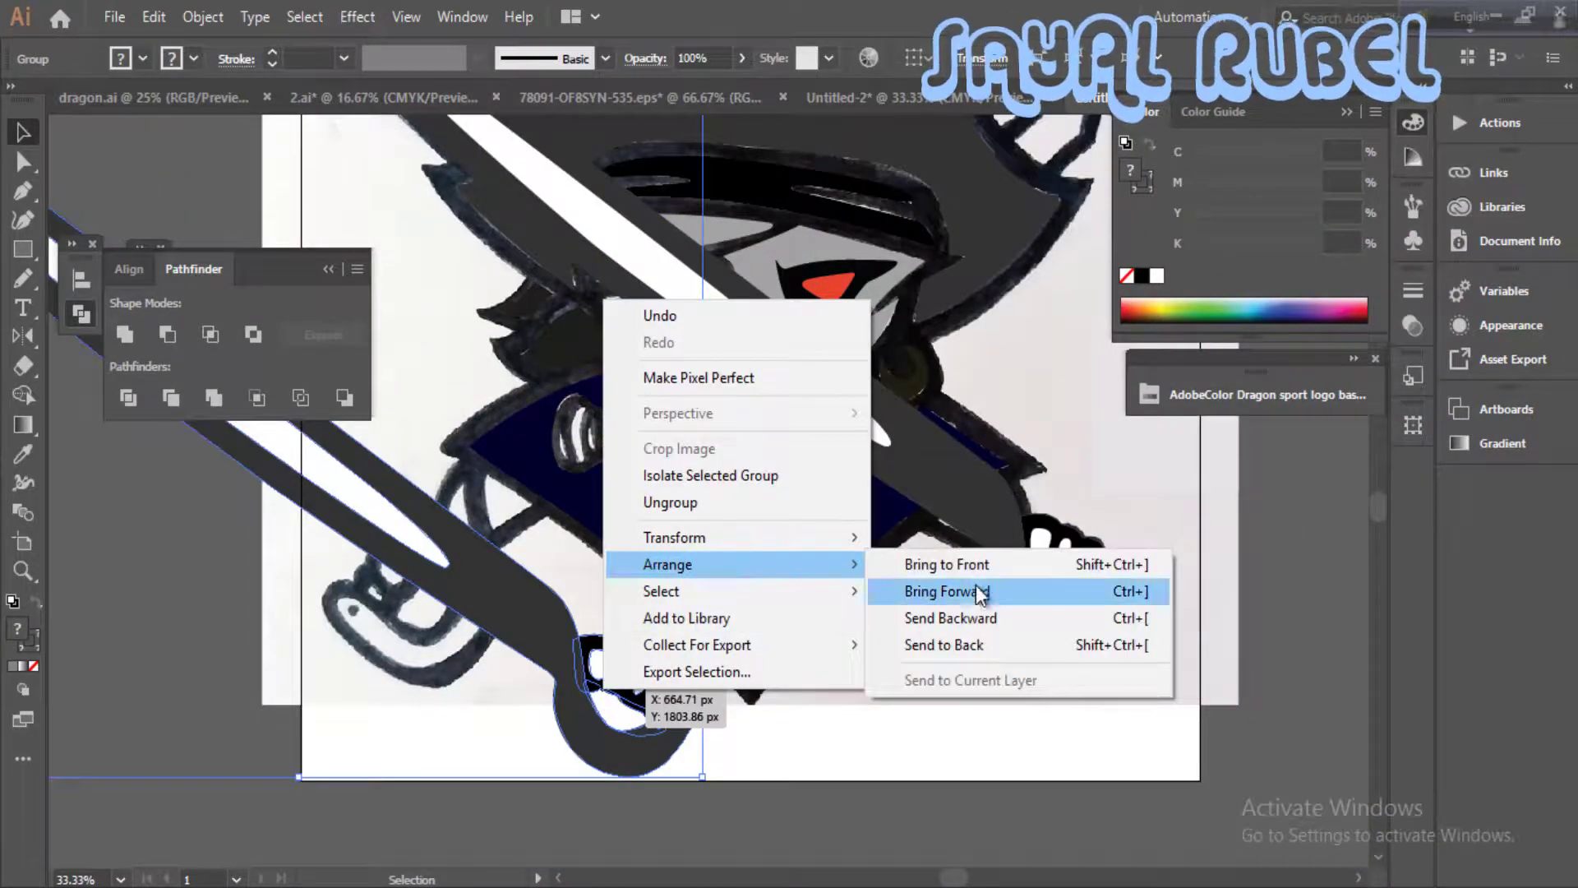
pyautogui.moveTo(748, 541)
pyautogui.click(909, 627)
pyautogui.press('Return')
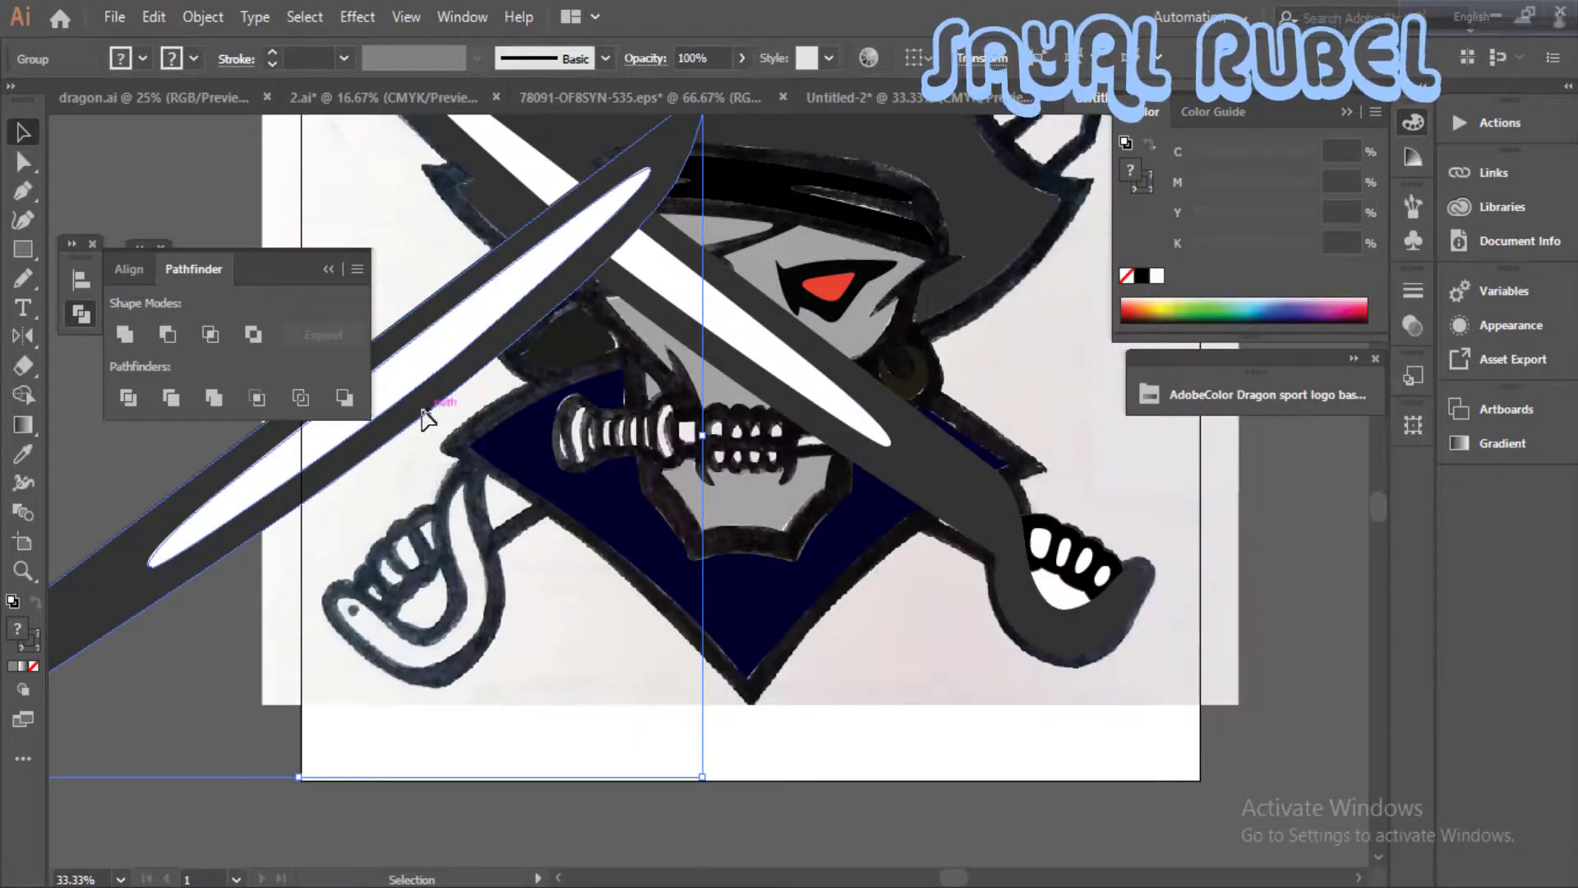
pyautogui.moveTo(426, 419); pyautogui.dragTo(1072, 598)
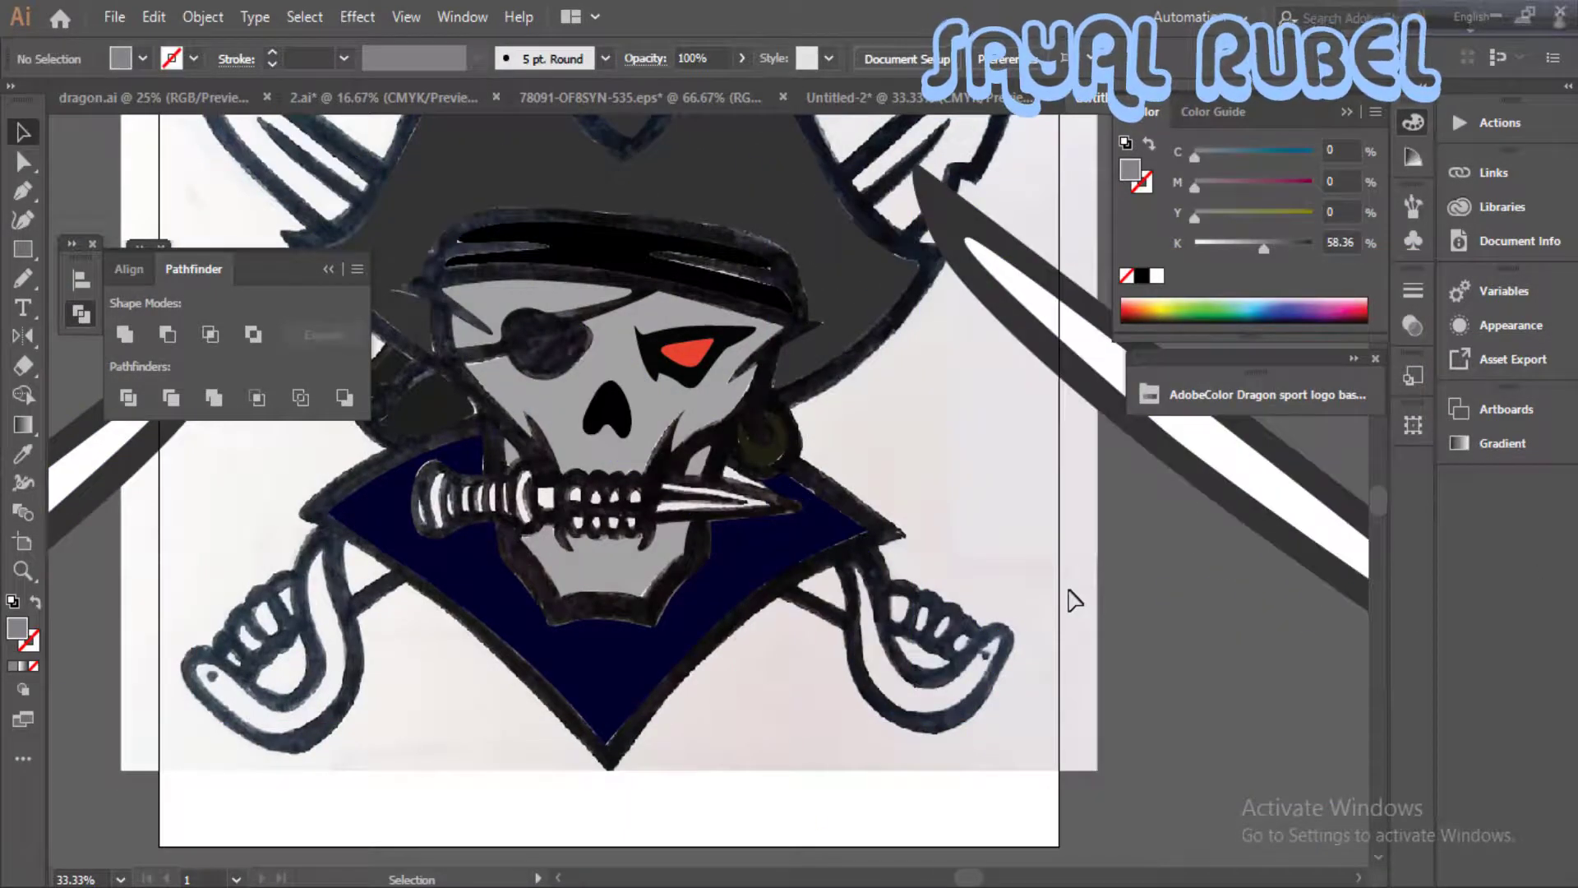
# - Start an outer silhouette path at the collar's bottom tip and trace up the right collar, past the earring, to the right hat brim
pyautogui.keyDown('ctrl'); pyautogui.click(640, 644); pyautogui.keyUp('ctrl')
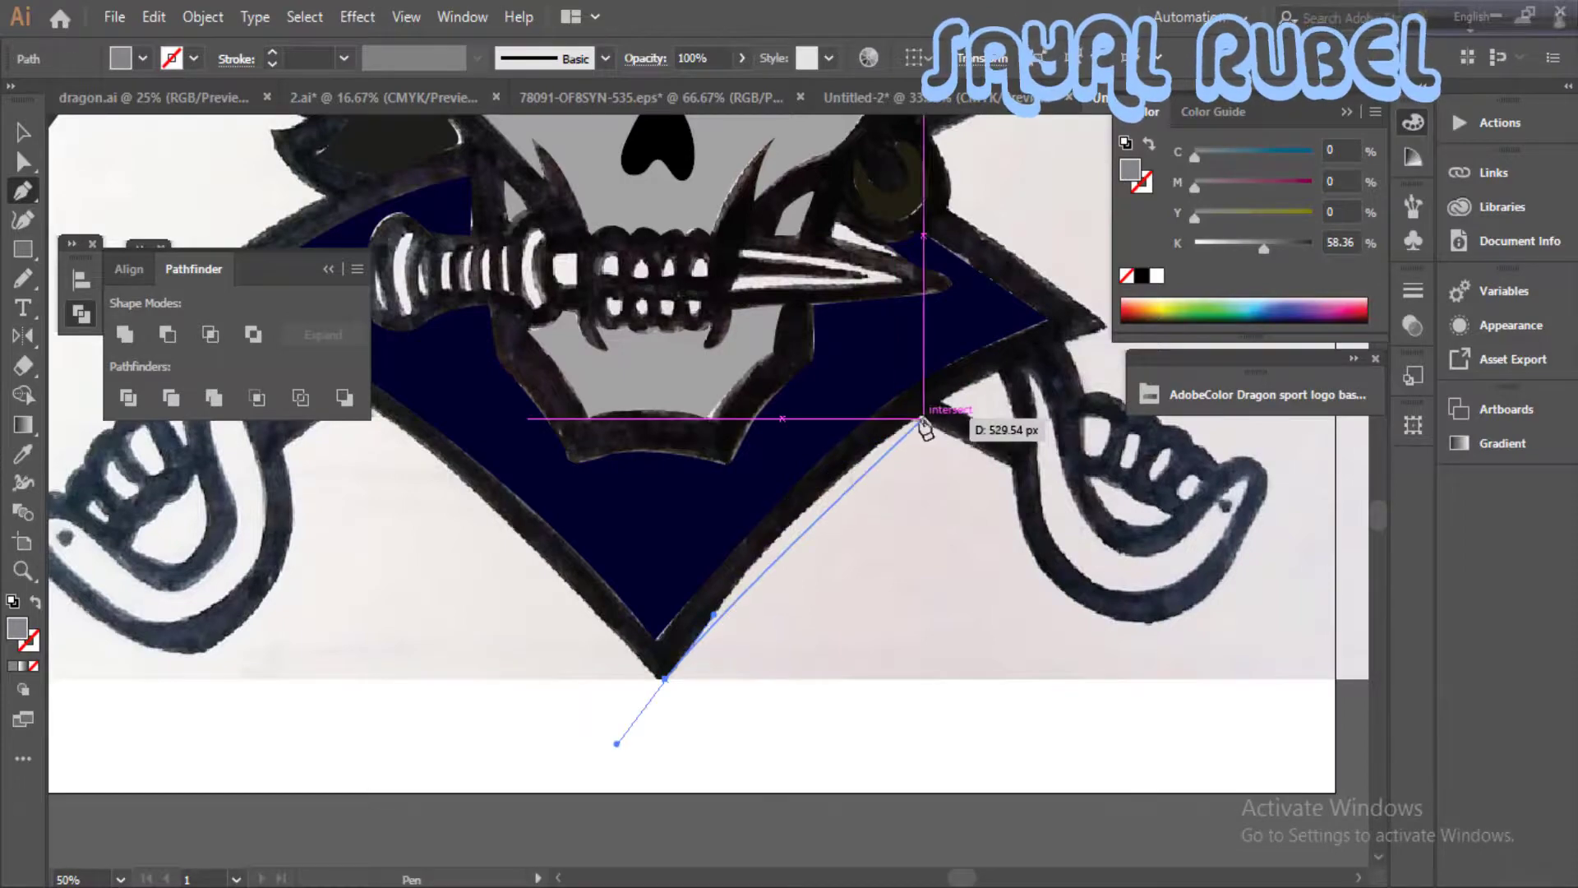
pyautogui.moveTo(906, 418); pyautogui.dragTo(1006, 349)
pyautogui.moveTo(1060, 341); pyautogui.dragTo(841, 492)
pyautogui.moveTo(833, 478); pyautogui.dragTo(824, 466)
pyautogui.click(682, 379)
pyautogui.moveTo(693, 336); pyautogui.dragTo(830, 470)
pyautogui.moveTo(995, 283); pyautogui.dragTo(784, 449)
pyautogui.moveTo(708, 379); pyautogui.dragTo(669, 338)
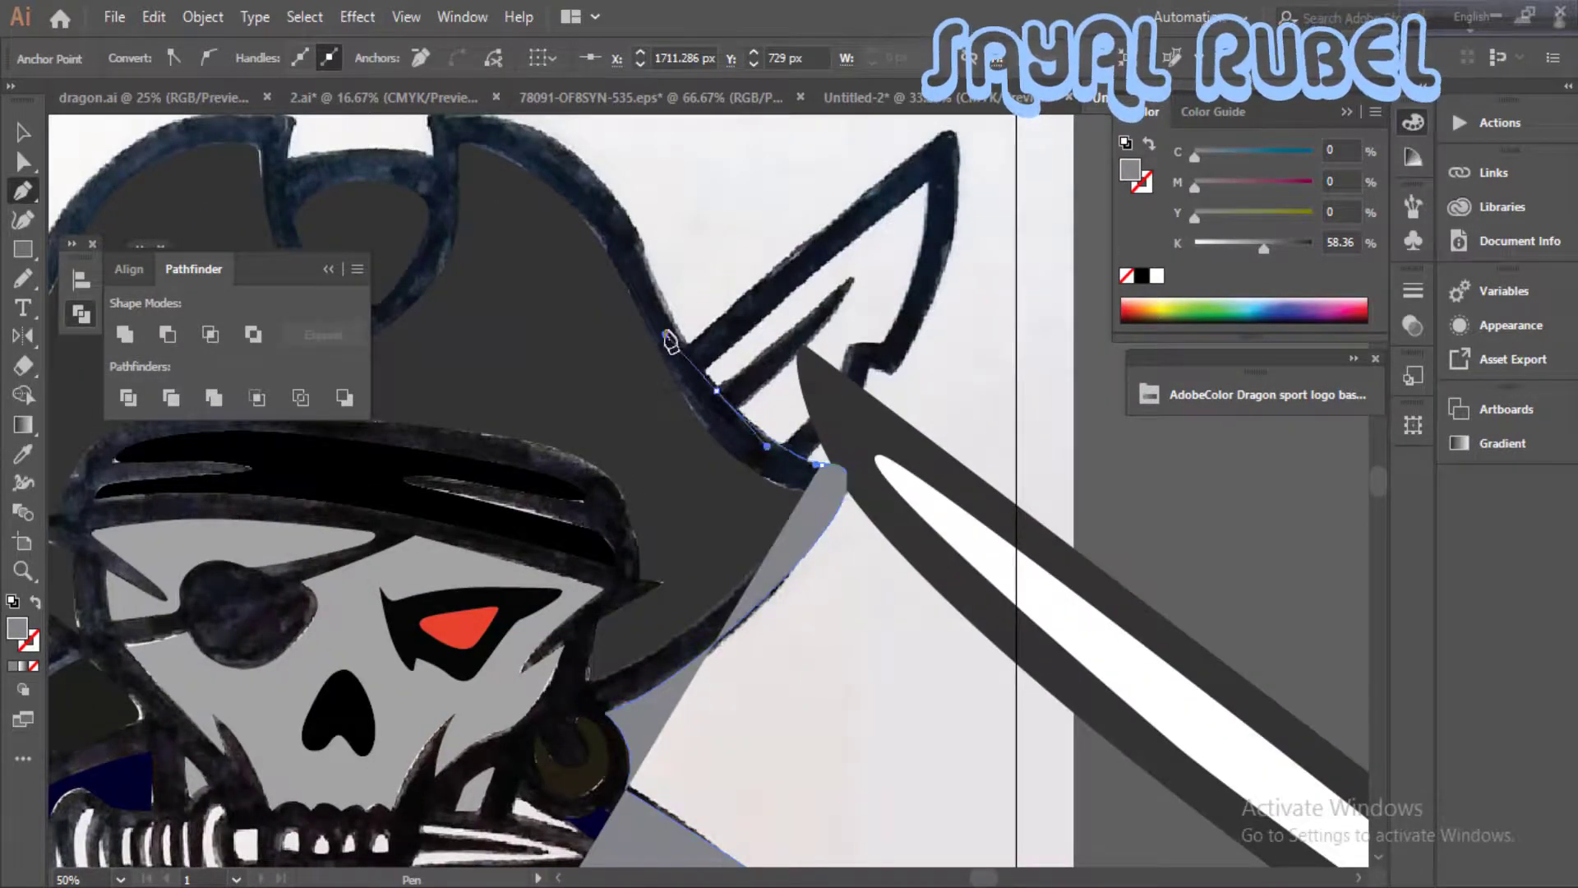
# - Continue the silhouette path over the hat's crown from the right brim across to the left side
pyautogui.moveTo(629, 223); pyautogui.dragTo(797, 473)
pyautogui.moveTo(791, 463); pyautogui.dragTo(748, 411)
pyautogui.moveTo(643, 368); pyautogui.dragTo(908, 493)
pyautogui.moveTo(905, 490); pyautogui.dragTo(840, 524)
pyautogui.hotkey('ctrl', 'z')
pyautogui.moveTo(730, 507); pyautogui.dragTo(713, 493)
pyautogui.moveTo(505, 594); pyautogui.dragTo(786, 496)
pyautogui.moveTo(711, 606); pyautogui.dragTo(710, 607)
pyautogui.moveTo(697, 633); pyautogui.dragTo(871, 337)
pyautogui.moveTo(822, 411); pyautogui.dragTo(738, 430)
pyautogui.moveTo(744, 450); pyautogui.dragTo(778, 484)
pyautogui.hotkey('ctrl', 'z')
# - Swap the path's fill and stroke, and continue the silhouette down the left hat brim and around the hair tufts
pyautogui.click(35, 602)
pyautogui.moveTo(669, 796); pyautogui.dragTo(485, 655)
pyautogui.moveTo(712, 458)
pyautogui.mouseDown()
pyautogui.moveTo(749, 482)
pyautogui.moveTo(655, 481)
pyautogui.mouseUp()
pyautogui.hotkey('ctrl', 'z')
pyautogui.scroll(1, 678, 515)
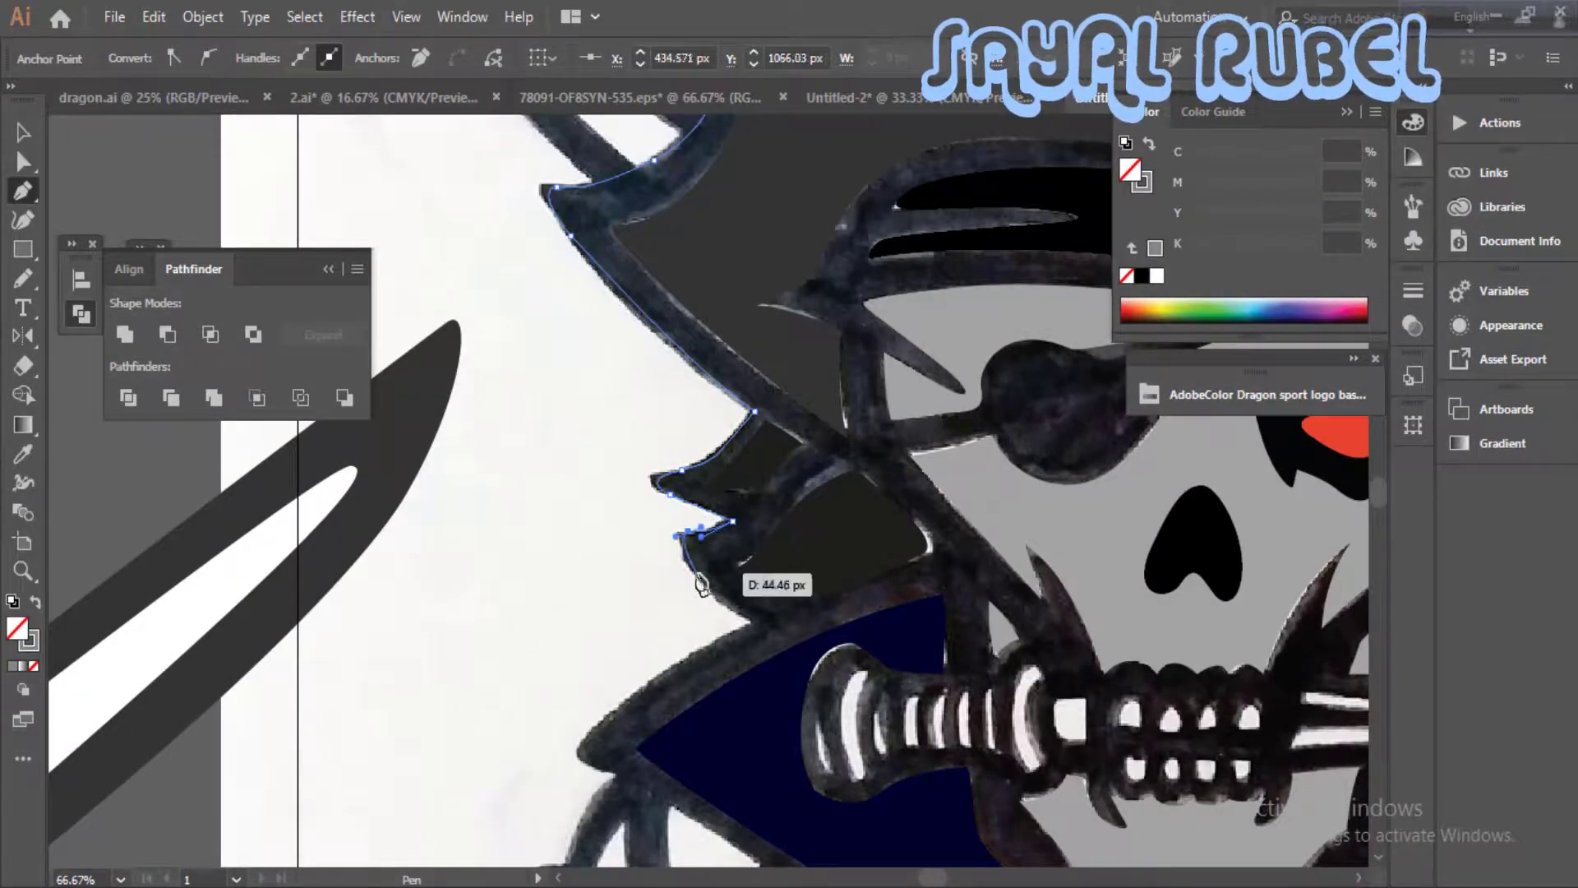
pyautogui.hotkey('ctrl', 'z')
pyautogui.moveTo(715, 639); pyautogui.dragTo(746, 611)
pyautogui.click(754, 620)
# - Trace the silhouette around the left collar corner and down its lower edge, closing it at the bottom tip
pyautogui.moveTo(614, 711); pyautogui.dragTo(757, 503)
pyautogui.moveTo(795, 586); pyautogui.dragTo(822, 389)
pyautogui.moveTo(856, 471); pyautogui.dragTo(864, 403)
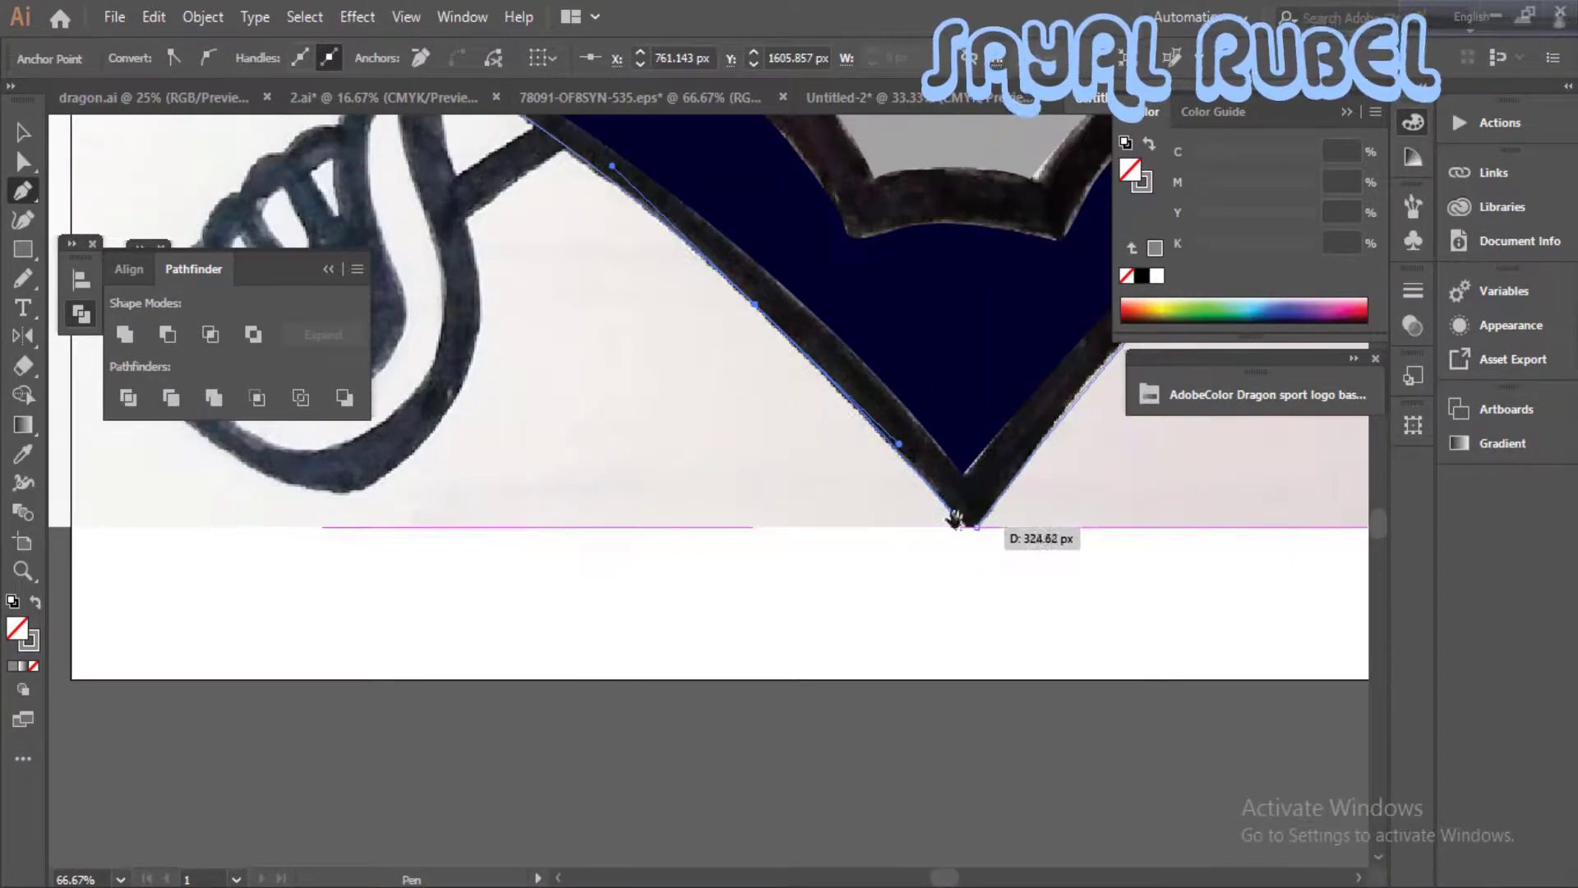
pyautogui.scroll(1, 1083, 509)
pyautogui.moveTo(1083, 510); pyautogui.dragTo(895, 479)
# - Trace the small pointed white gap between the dagger blade and the earring as a closed shape
pyautogui.moveTo(696, 477); pyautogui.dragTo(746, 863)
pyautogui.scroll(-2, 657, 456)
pyautogui.scroll(2, 916, 515)
pyautogui.moveTo(830, 454); pyautogui.dragTo(873, 560)
pyautogui.click(872, 547)
pyautogui.click(740, 510)
pyautogui.click(745, 471)
pyautogui.moveTo(814, 501); pyautogui.dragTo(860, 525)
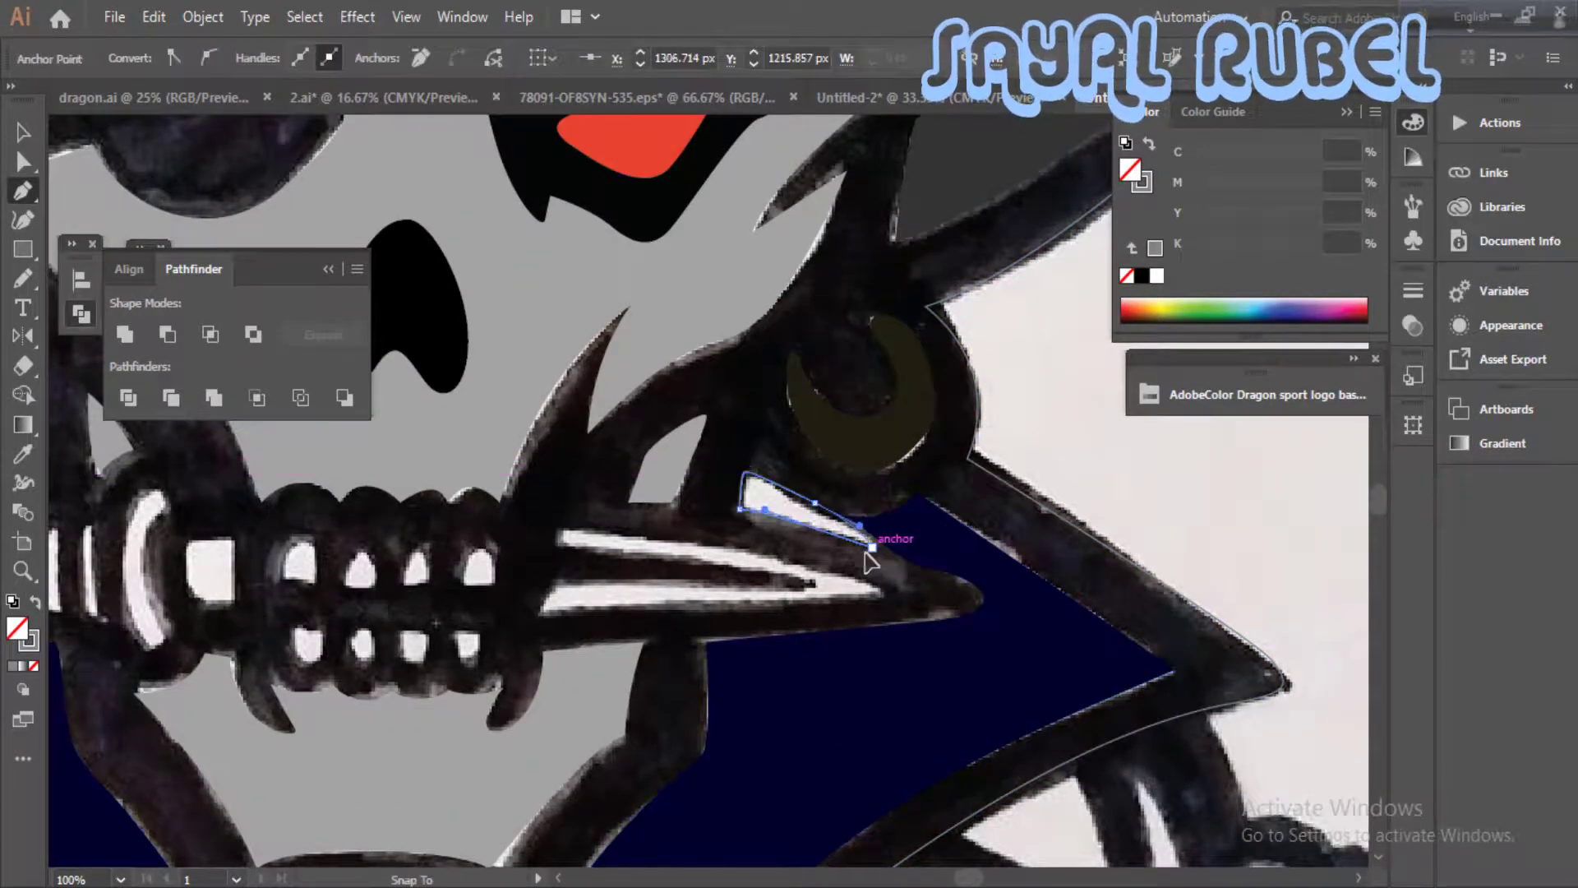
pyautogui.click(872, 548)
# - Fill the outer silhouette dark blue (C 100, M 96.47, Y 21.57, K 20) and send it behind the other shapes
pyautogui.hotkey('ctrl', '-')
pyautogui.hotkey('ctrl', '-')
pyautogui.hotkey('ctrl', '-')
pyautogui.hotkey('ctrl', '-')
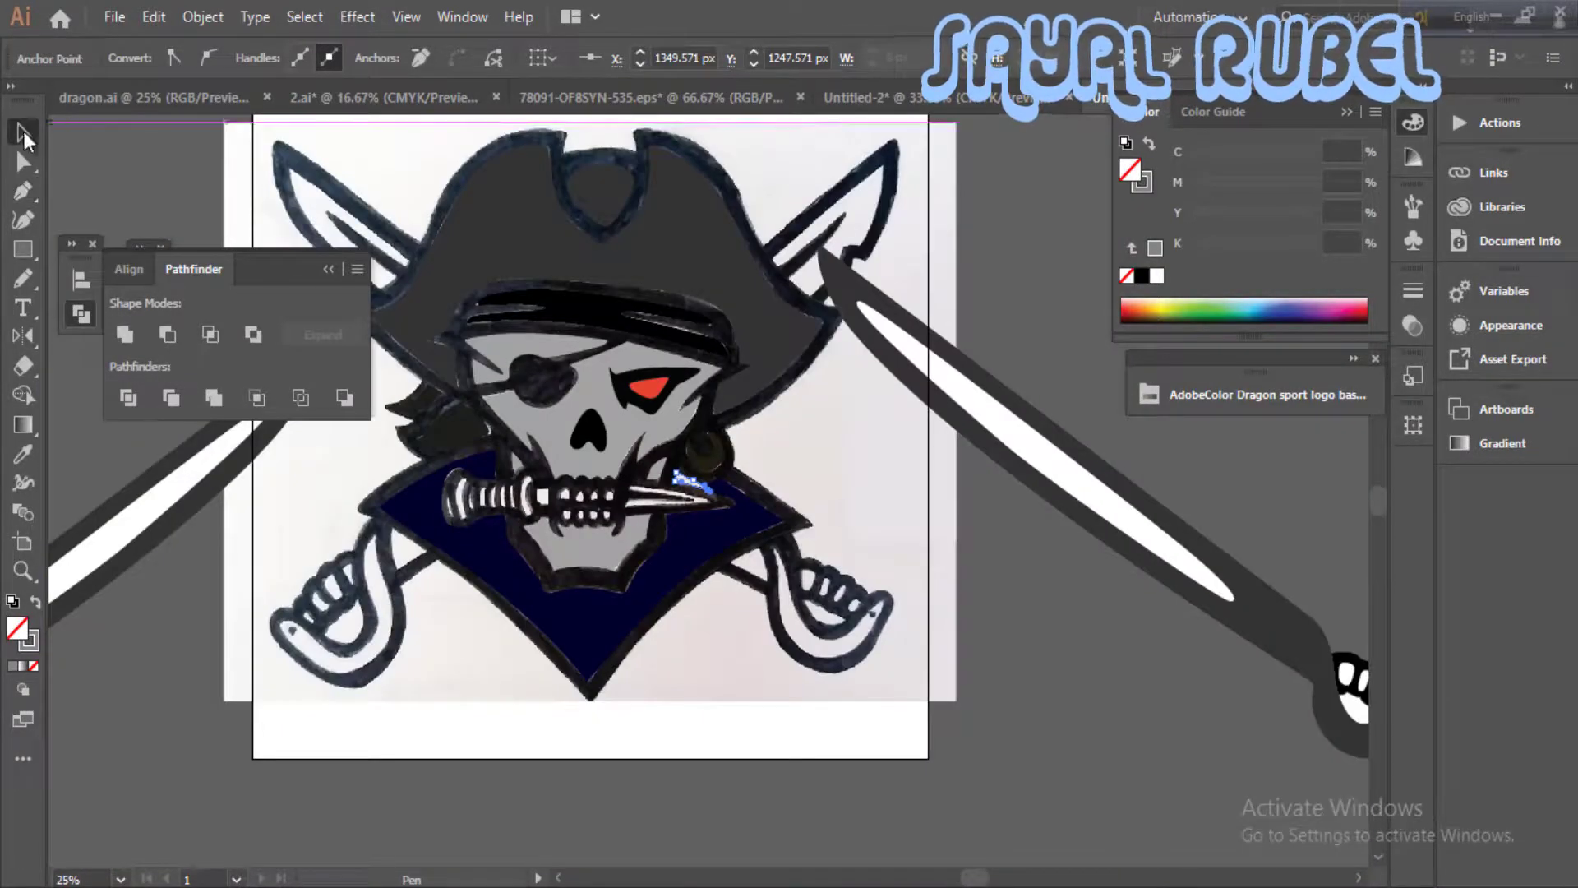
pyautogui.click(24, 133)
pyautogui.click(671, 614)
pyautogui.moveTo(670, 614); pyautogui.dragTo(756, 651)
pyautogui.click(1288, 309)
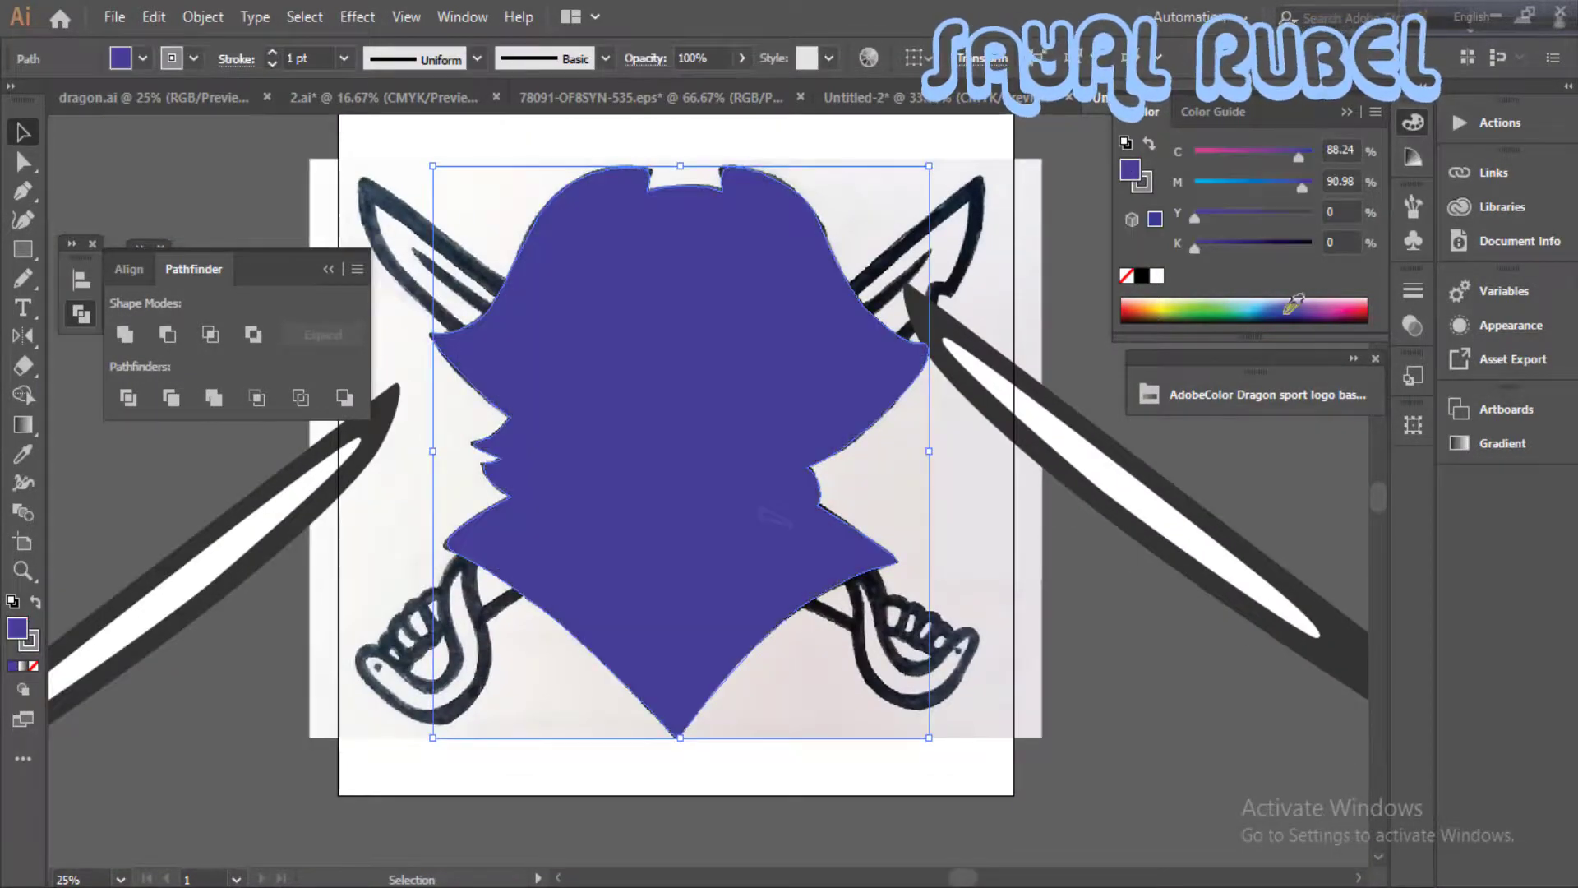
pyautogui.click(1287, 315)
pyautogui.hotkey('ctrl', 'shift', '[')
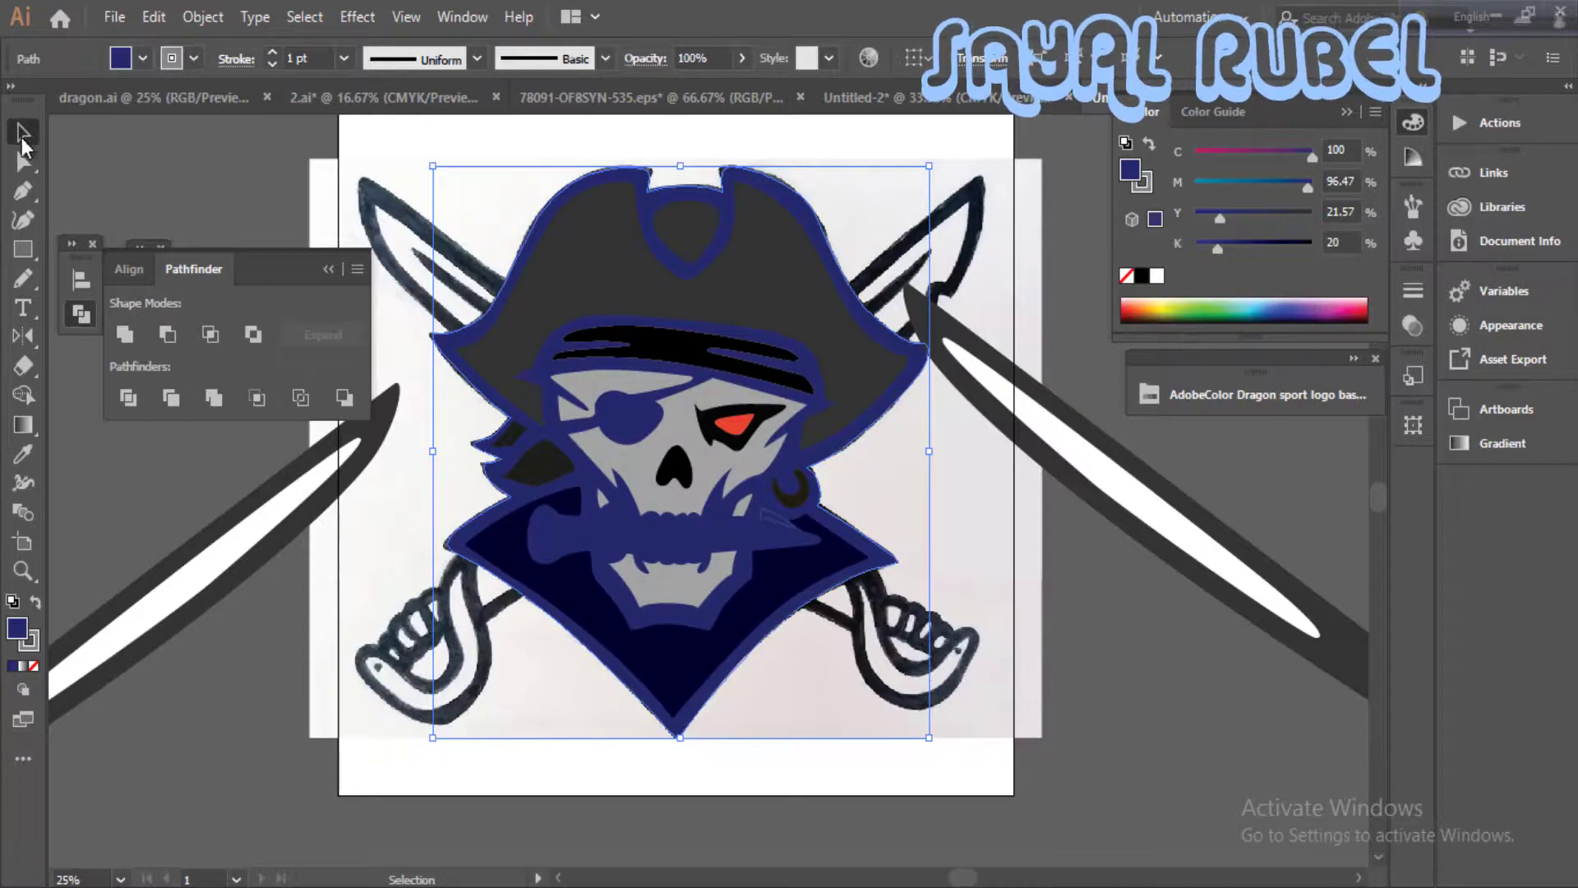
pyautogui.click(143, 194)
# - Reshape the silhouette's lower-left collar edge with direct selection so it follows the sketch outline
pyautogui.hotkey('ctrl', '+')
pyautogui.moveTo(1155, 650); pyautogui.dragTo(1241, 557)
pyautogui.hotkey('ctrl', '+')
pyautogui.click(912, 554)
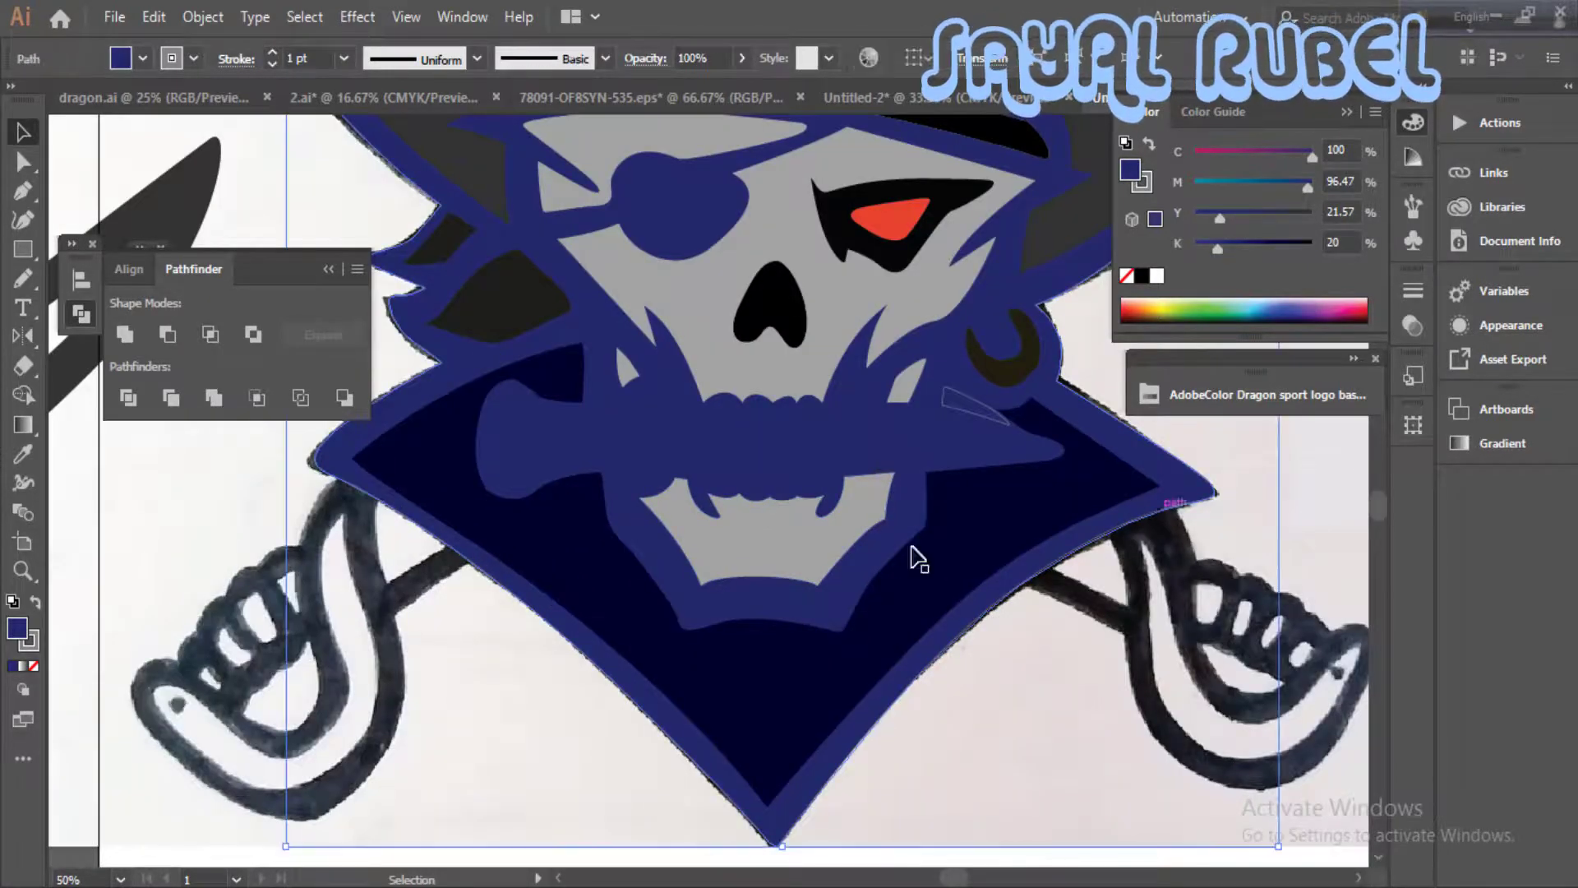
pyautogui.click(483, 596)
pyautogui.click(482, 570)
pyautogui.press('a')
pyautogui.moveTo(609, 676); pyautogui.dragTo(603, 670)
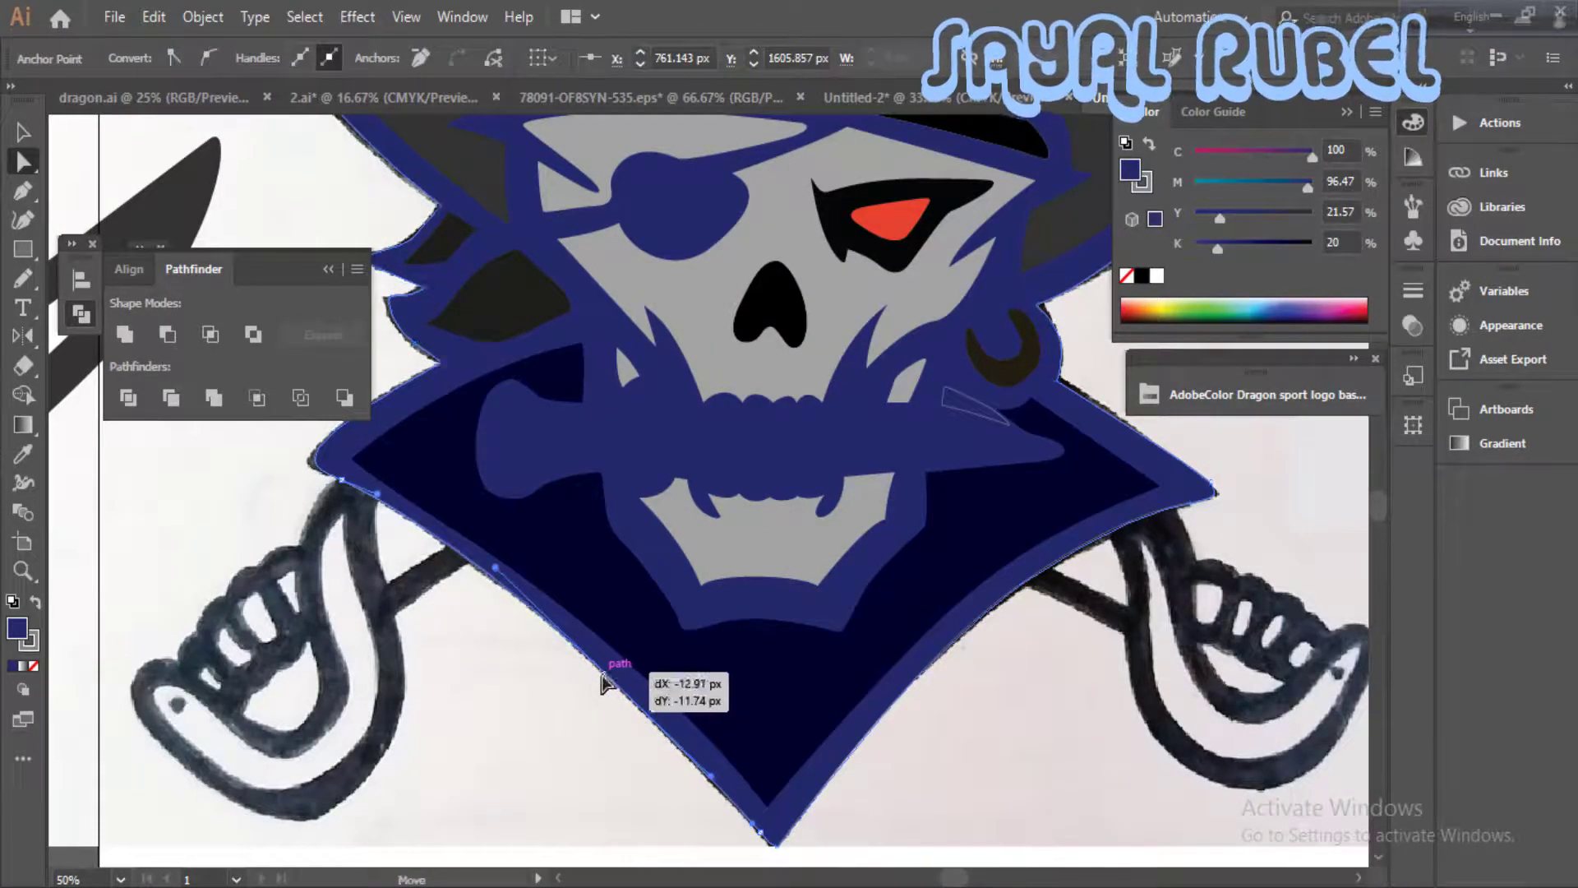
pyautogui.click(430, 585)
pyautogui.hotkey('ctrl', '0')
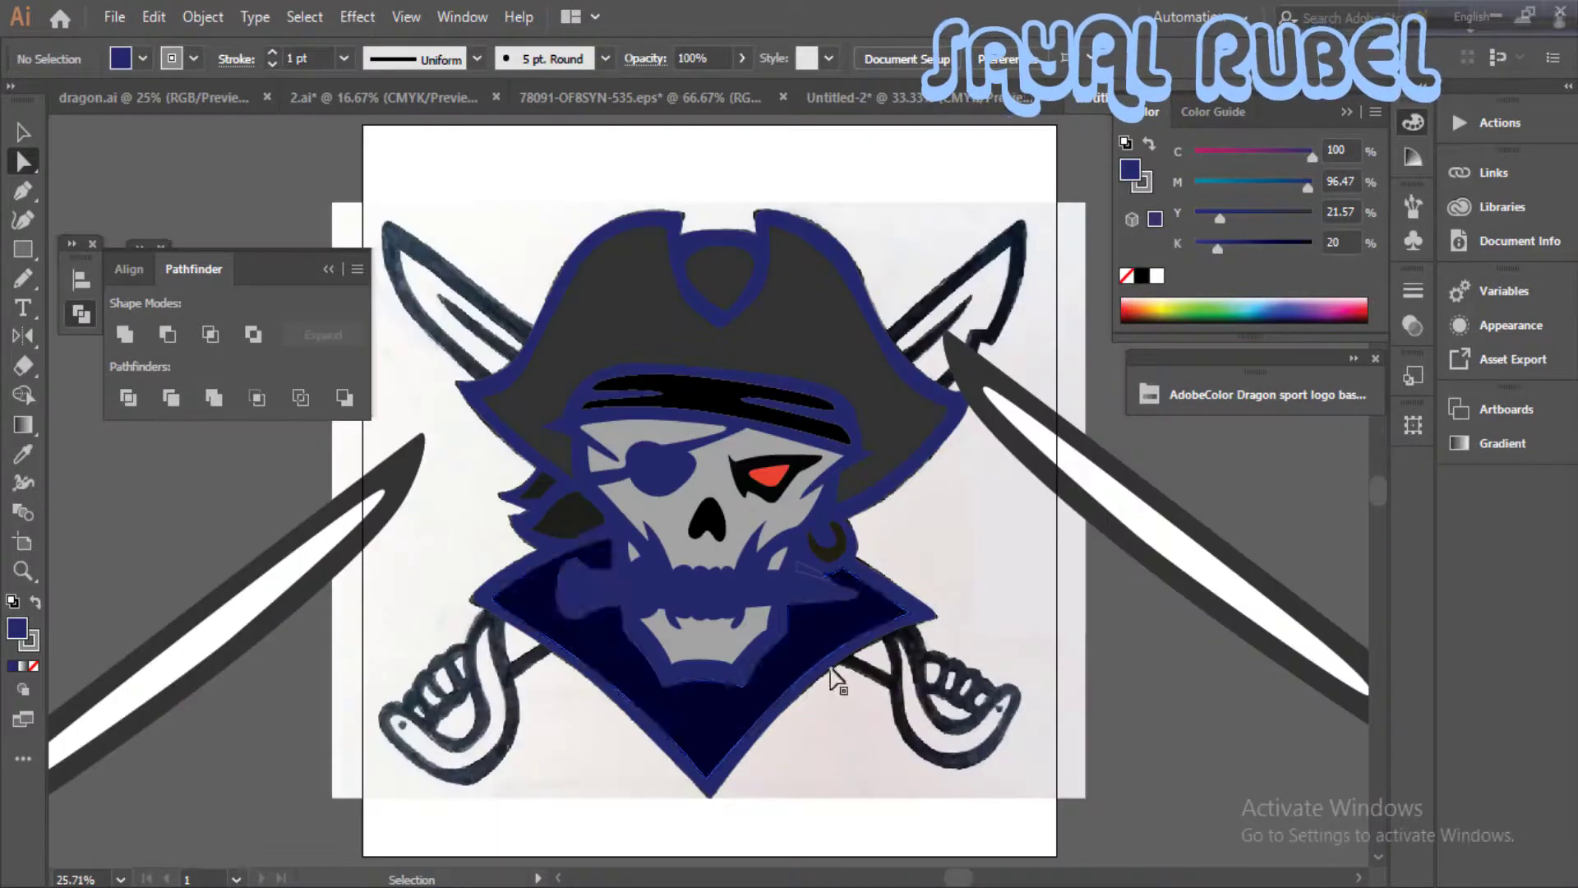
# - Fill the small pointed gap between the dagger blade and the earring with the skull's light grey
pyautogui.hotkey('ctrl', '+')
pyautogui.hotkey('ctrl', '+')
pyautogui.moveTo(748, 590); pyautogui.dragTo(608, 568)
pyautogui.click(751, 609)
pyautogui.click(35, 604)
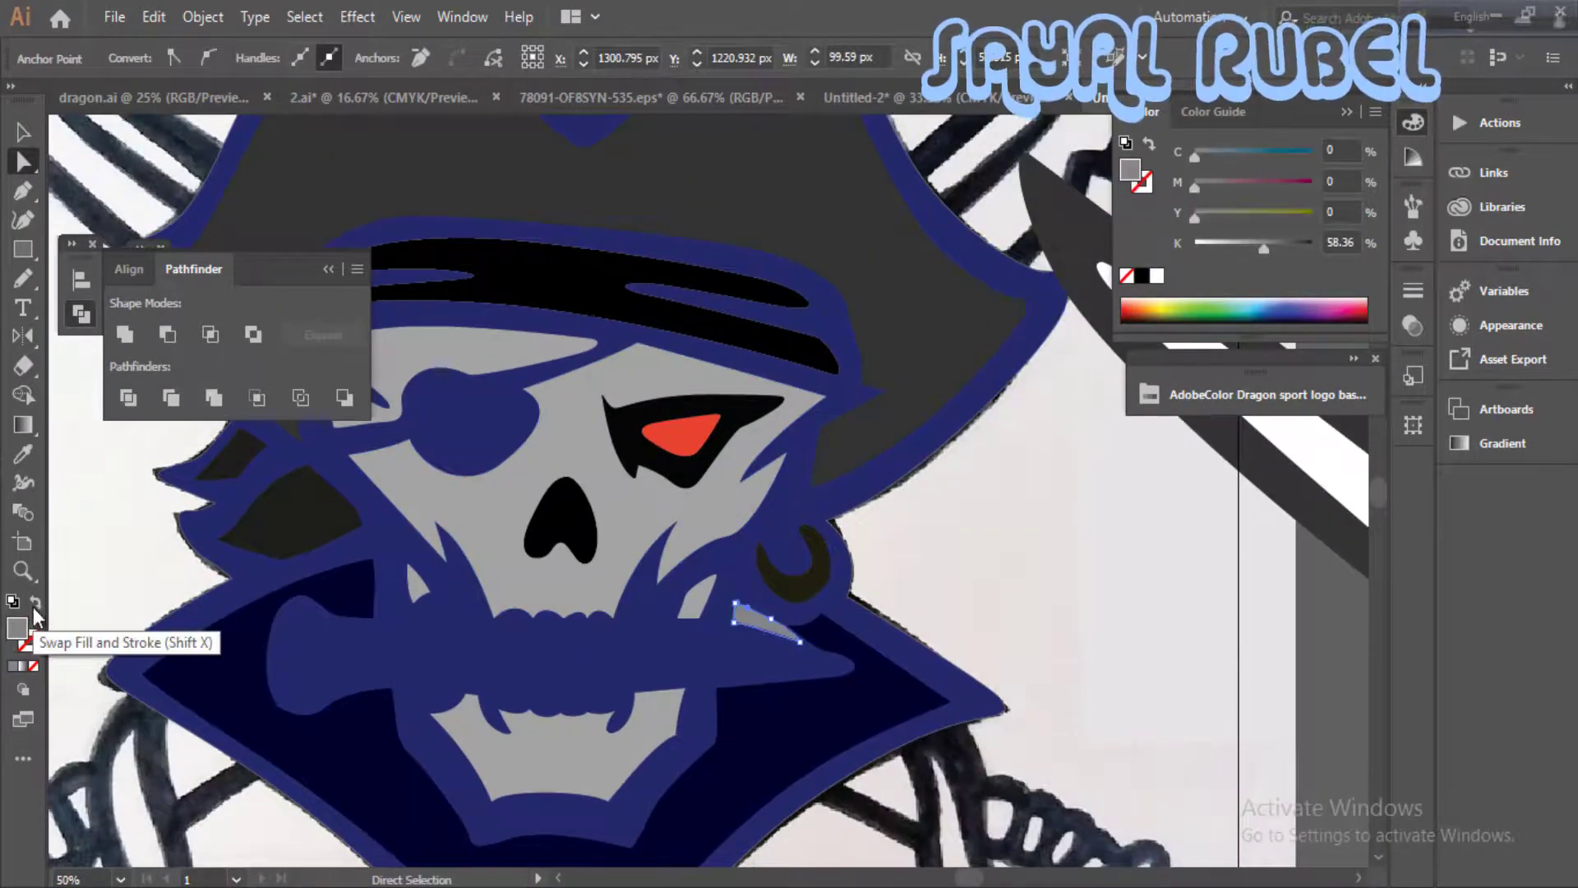
pyautogui.press('i')
pyautogui.click(624, 489)
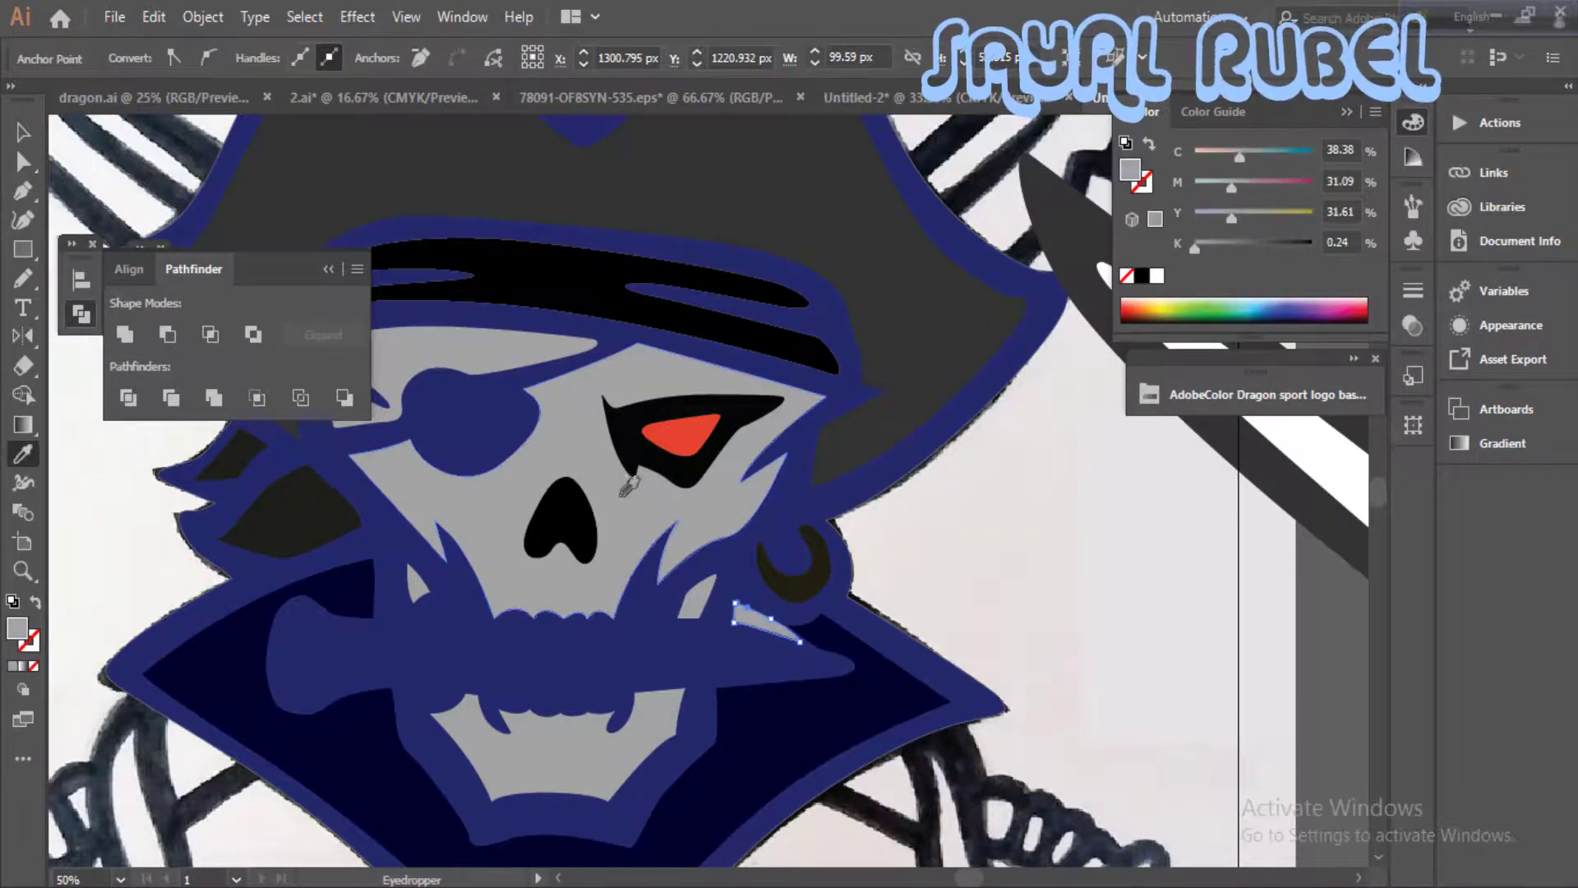
# - Remove the silhouette's old stroke and switch its dark blue fill to an outline, exposing the sketch underneath
pyautogui.hotkey('ctrl', '-')
pyautogui.press('v')
pyautogui.click(867, 578)
pyautogui.hotkey('ctrl', '+')
pyautogui.hotkey('ctrl', '+')
pyautogui.moveTo(815, 628); pyautogui.dragTo(661, 509)
pyautogui.click(660, 509)
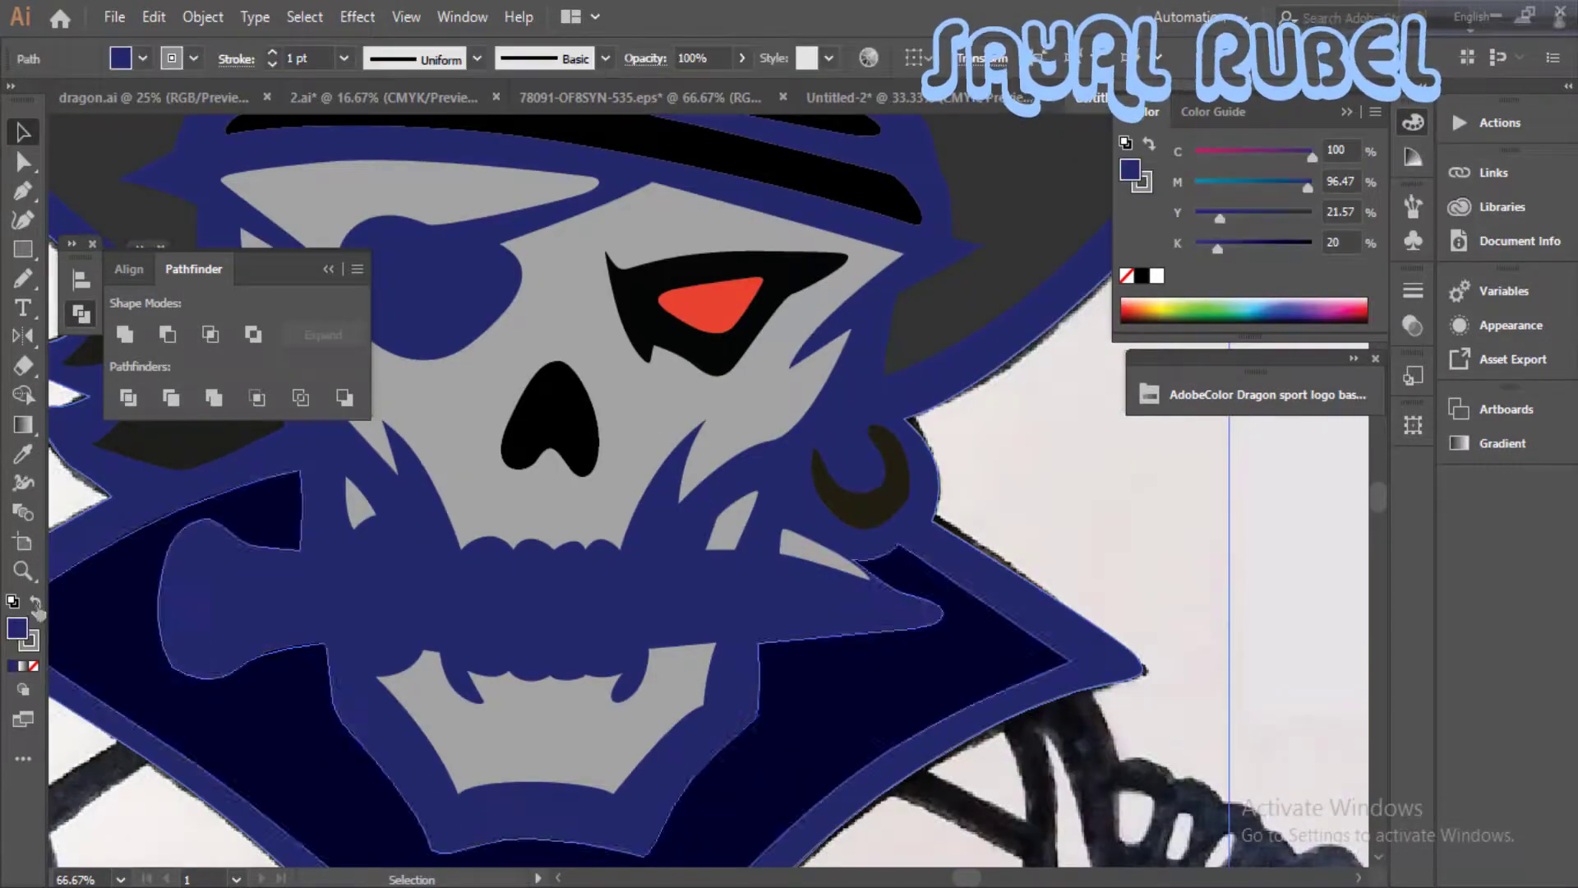
pyautogui.click(36, 604)
pyautogui.click(35, 605)
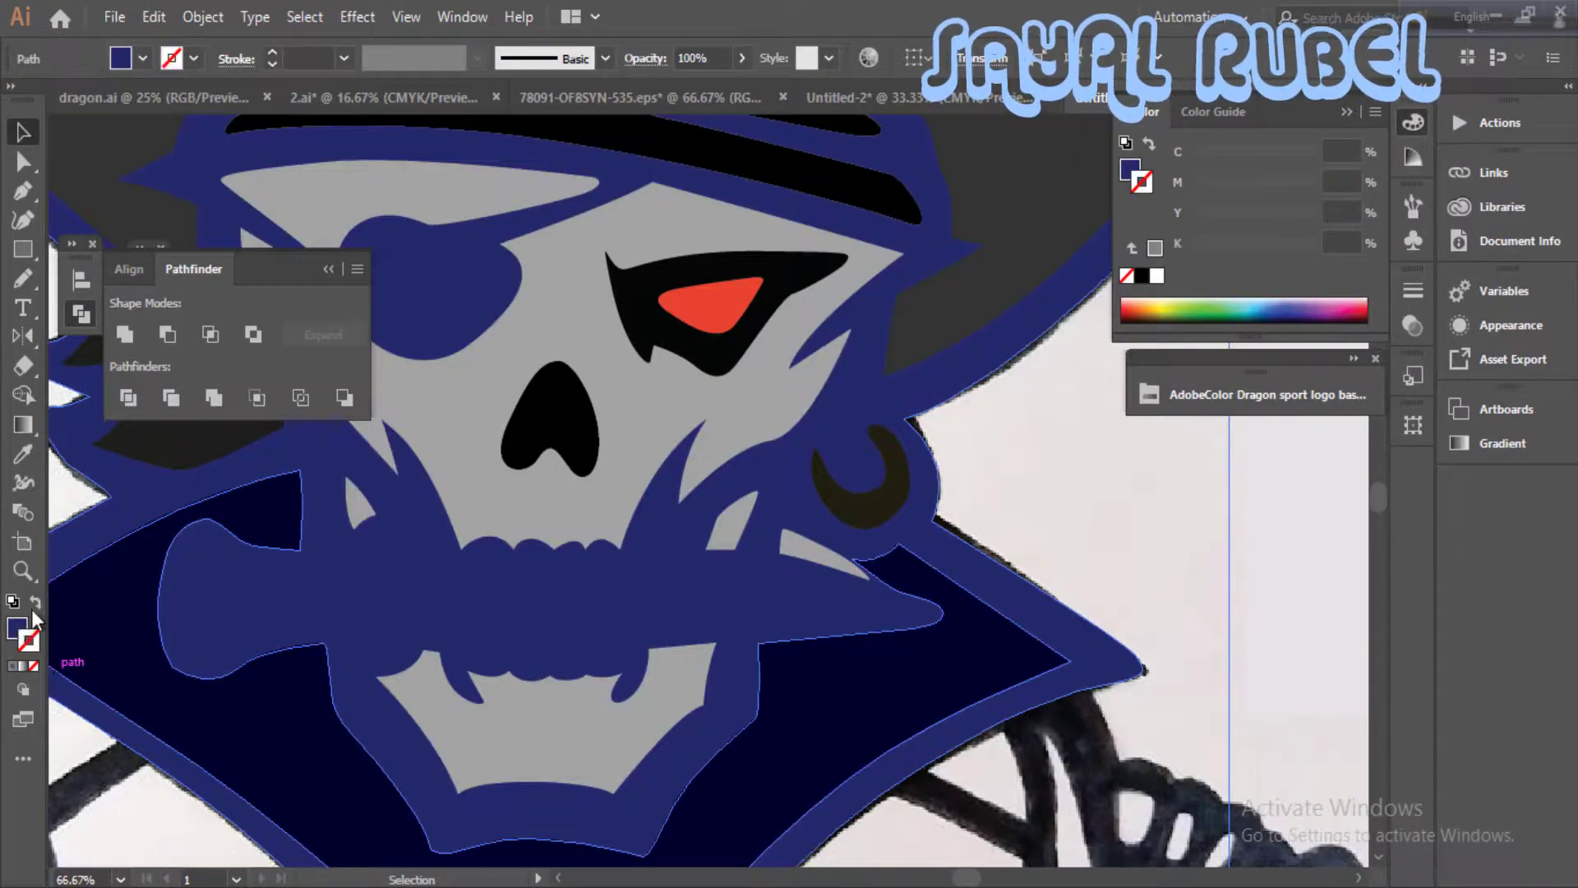
pyautogui.press('Delete')
# - Trace the forked white highlight of the dagger blade as a closed shape
pyautogui.hotkey('ctrl', '+')
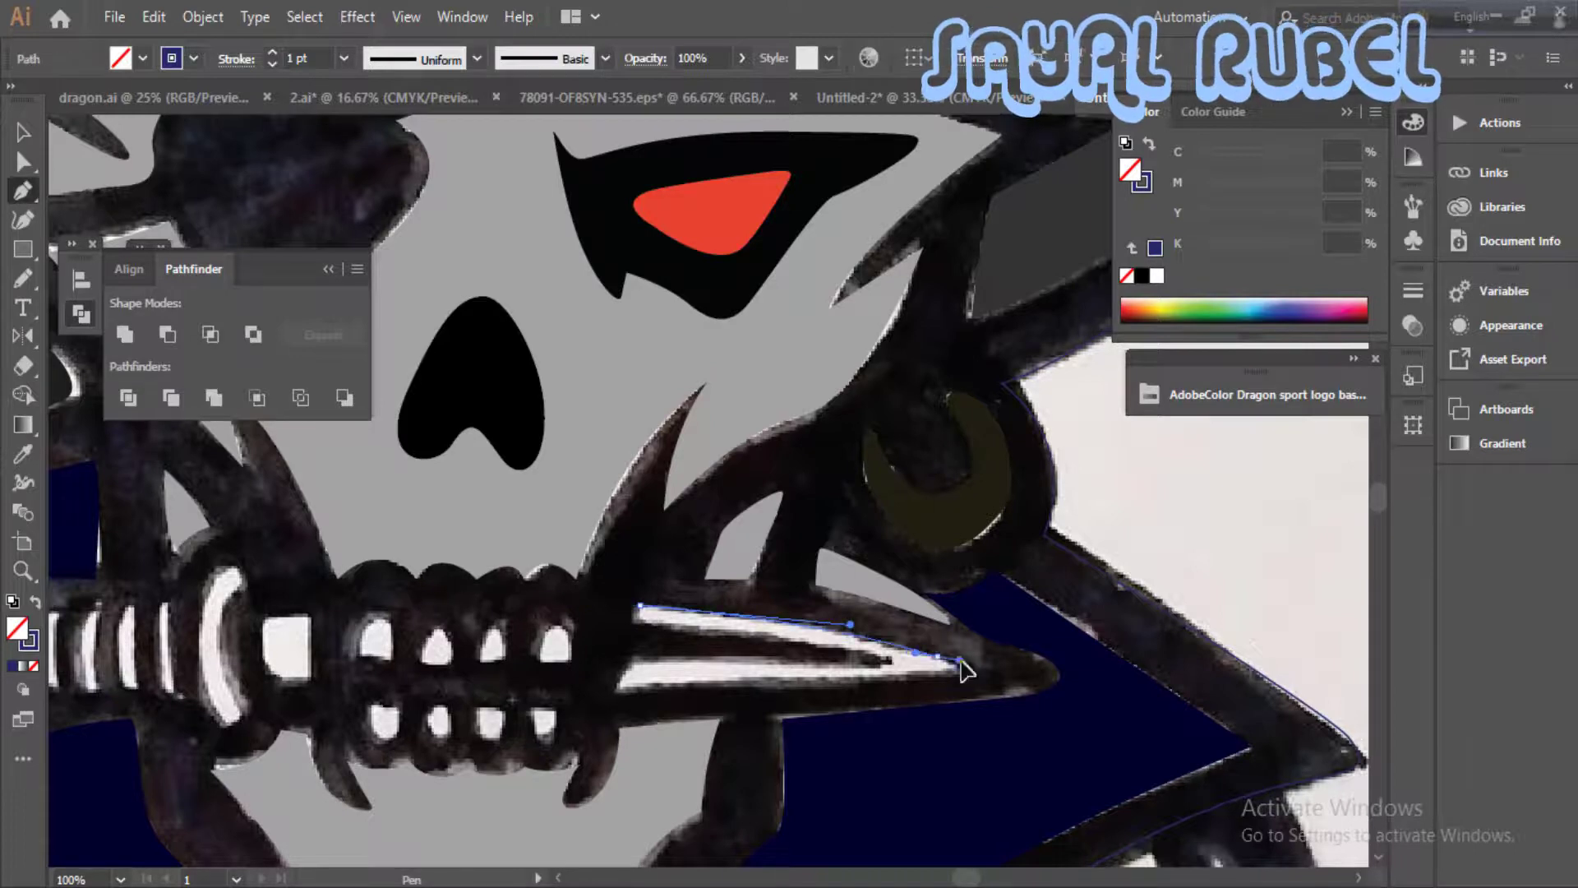
pyautogui.moveTo(960, 661); pyautogui.dragTo(965, 660)
pyautogui.click(954, 670)
pyautogui.click(616, 690)
pyautogui.click(631, 649)
pyautogui.click(883, 664)
pyautogui.moveTo(647, 624); pyautogui.dragTo(632, 622)
pyautogui.moveTo(640, 606); pyautogui.dragTo(883, 577)
pyautogui.hotkey('ctrl', 'z')
pyautogui.click(874, 576)
# - Trace the curved guard stripe and the four narrow grip stripes on the dagger handle as closed shapes
pyautogui.moveTo(447, 619); pyautogui.dragTo(715, 553)
pyautogui.hotkey('ctrl', '+')
pyautogui.moveTo(759, 600); pyautogui.dragTo(782, 600)
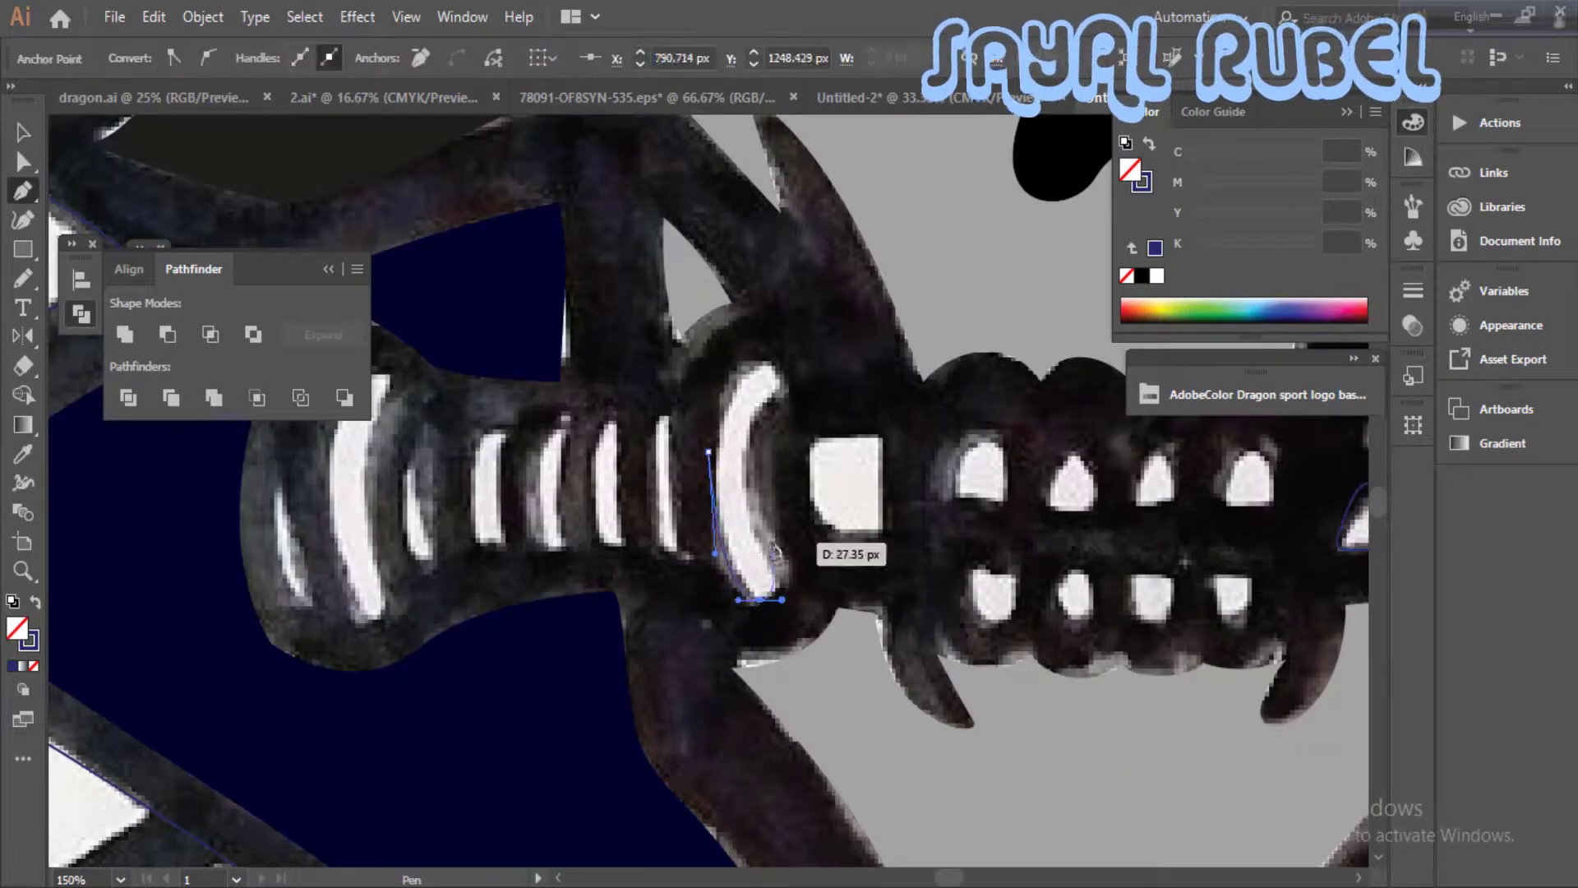
pyautogui.moveTo(772, 404); pyautogui.dragTo(744, 361)
pyautogui.moveTo(711, 450); pyautogui.dragTo(794, 456)
pyautogui.moveTo(743, 442)
pyautogui.mouseDown()
pyautogui.moveTo(752, 523)
pyautogui.moveTo(724, 526)
pyautogui.moveTo(720, 429)
pyautogui.mouseUp()
pyautogui.moveTo(730, 381); pyautogui.dragTo(742, 385)
pyautogui.moveTo(743, 443); pyautogui.dragTo(808, 463)
pyautogui.moveTo(805, 435); pyautogui.dragTo(649, 475)
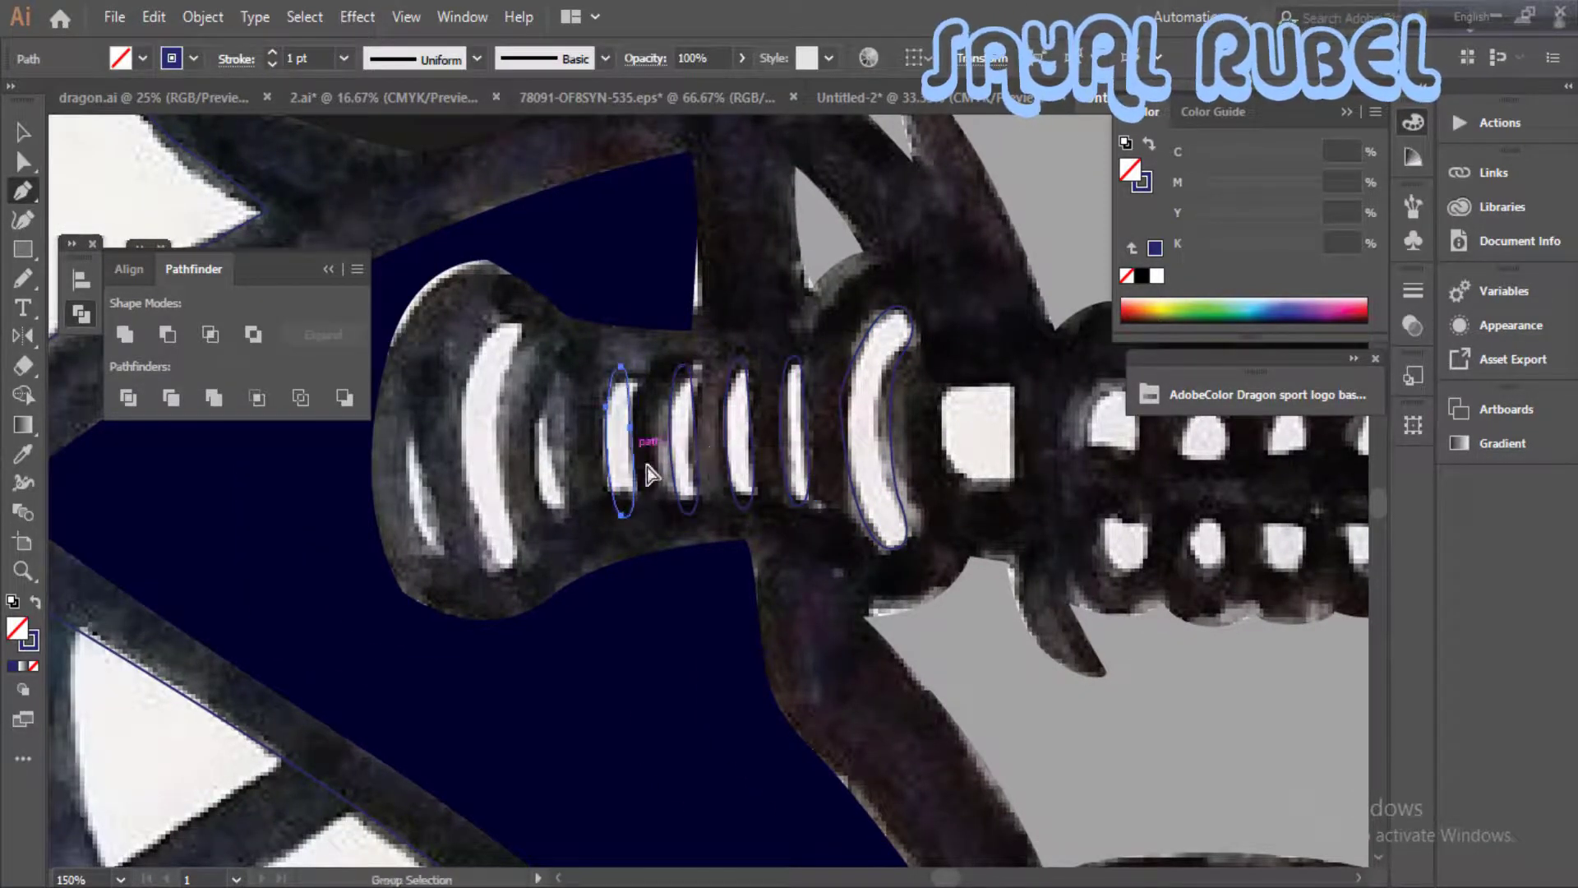
# - Trace the three remaining stripes at the pommel end of the dagger handle, ending with the outermost sliver
pyautogui.moveTo(617, 368); pyautogui.dragTo(562, 403)
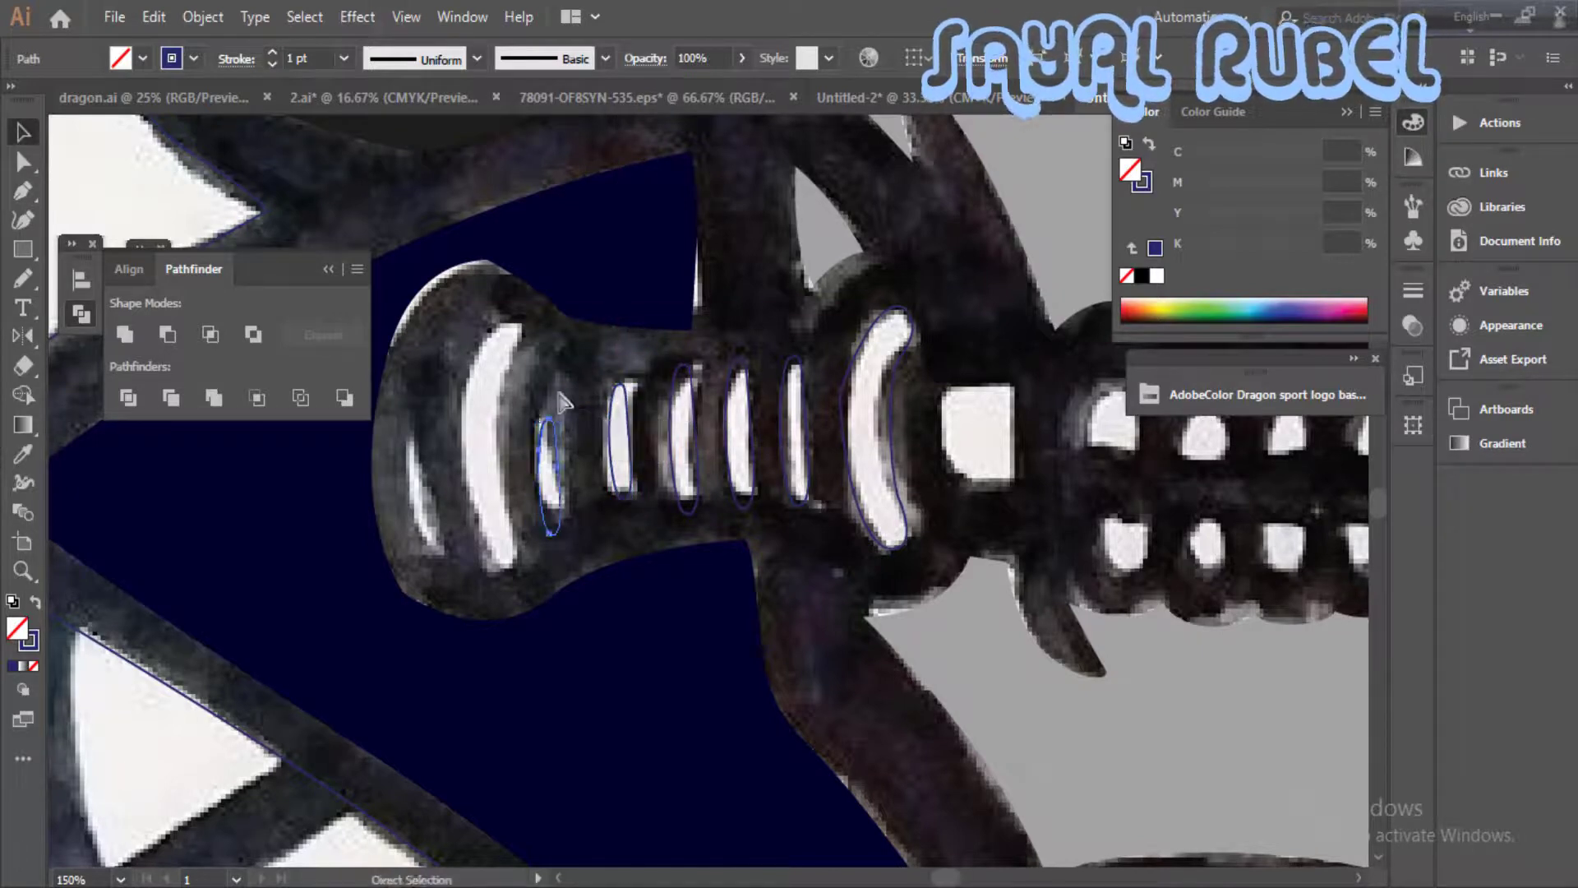
pyautogui.moveTo(564, 513); pyautogui.dragTo(577, 514)
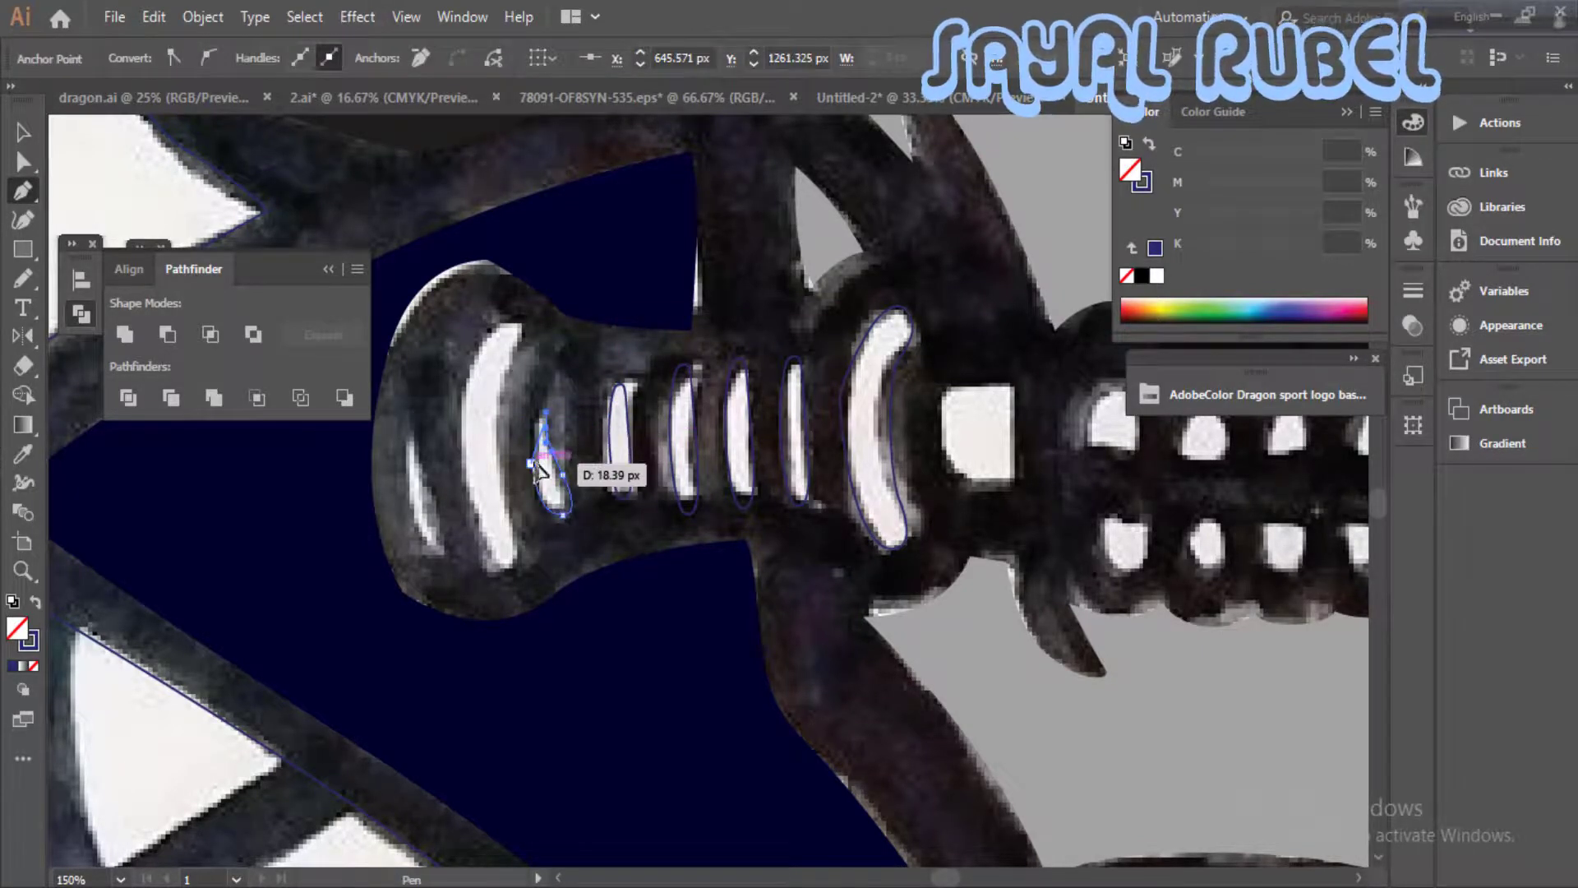
pyautogui.click(532, 464)
pyautogui.moveTo(488, 427)
pyautogui.mouseDown()
pyautogui.moveTo(517, 419)
pyautogui.moveTo(495, 466)
pyautogui.mouseUp()
pyautogui.moveTo(533, 563)
pyautogui.mouseDown()
pyautogui.moveTo(545, 563)
pyautogui.moveTo(544, 507)
pyautogui.mouseUp()
pyautogui.moveTo(534, 378); pyautogui.dragTo(552, 319)
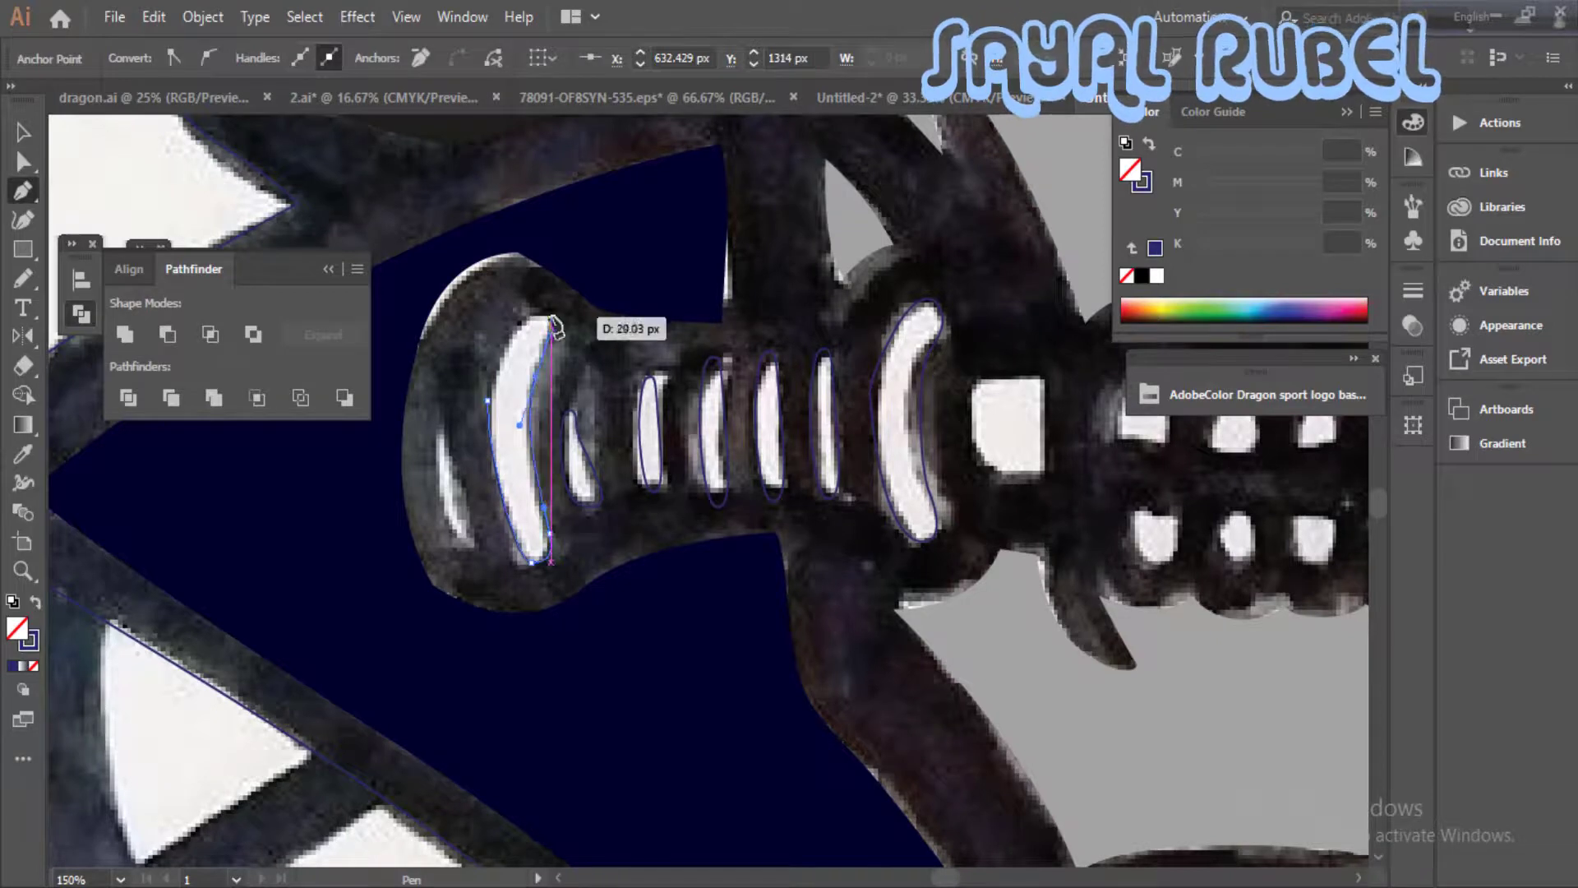
pyautogui.click(554, 318)
pyautogui.click(535, 311)
pyautogui.moveTo(477, 428); pyautogui.dragTo(574, 307)
pyautogui.moveTo(530, 364); pyautogui.dragTo(583, 421)
pyautogui.moveTo(550, 329); pyautogui.dragTo(543, 301)
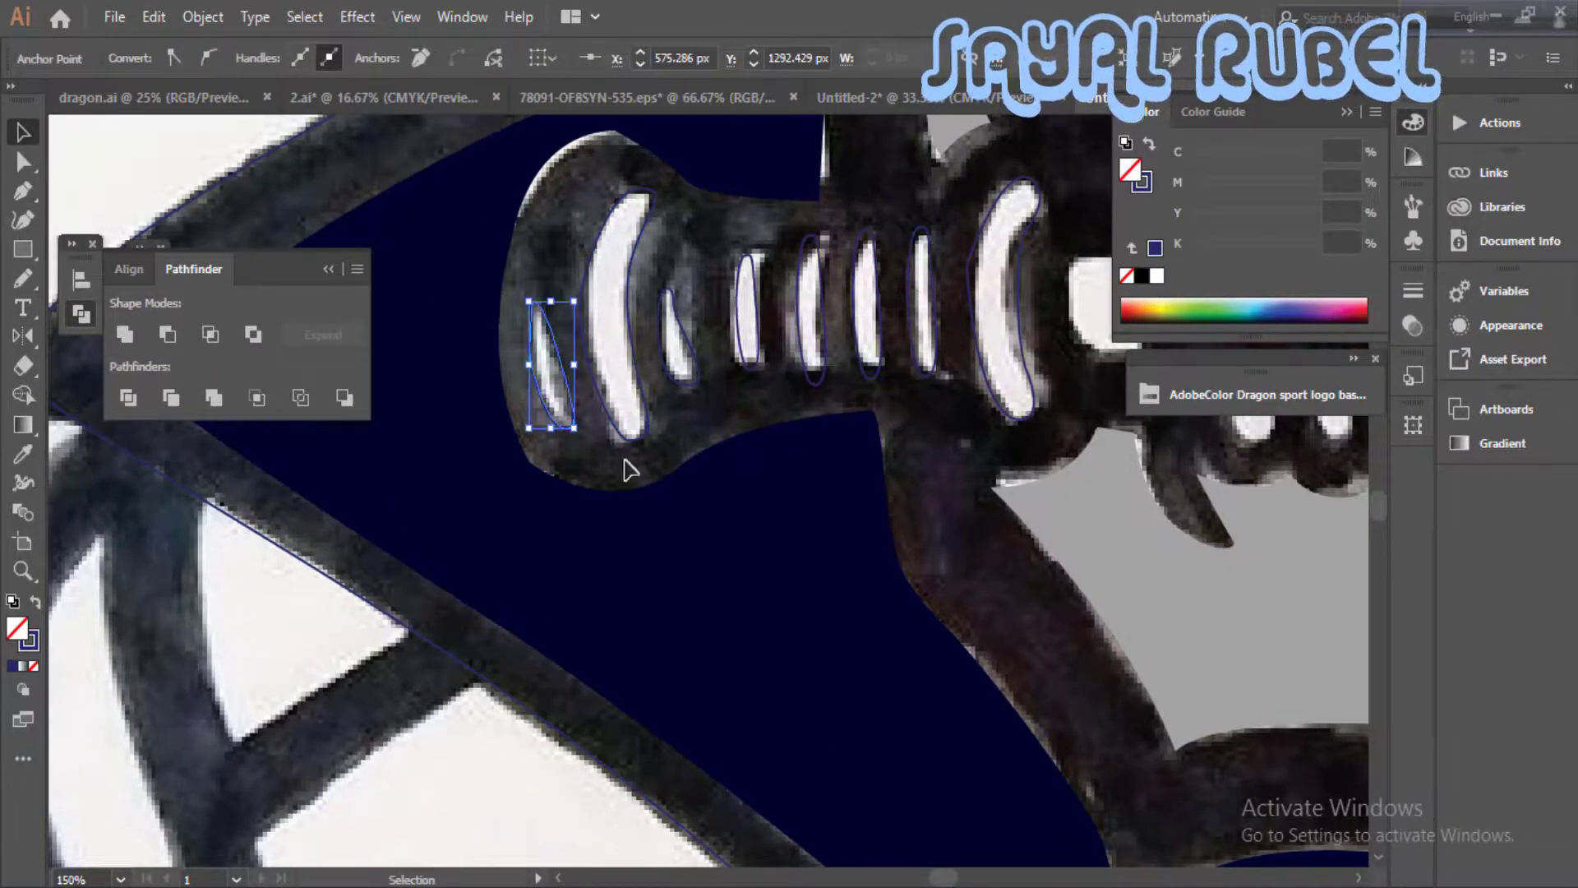
# - Fill all the traced dagger handle stripes with black and no stroke
pyautogui.keyDown('shift'); pyautogui.click(649, 421); pyautogui.keyUp('shift')
pyautogui.keyDown('shift'); pyautogui.click(822, 371); pyautogui.keyUp('shift')
pyautogui.keyDown('shift'); pyautogui.click(878, 374); pyautogui.keyUp('shift')
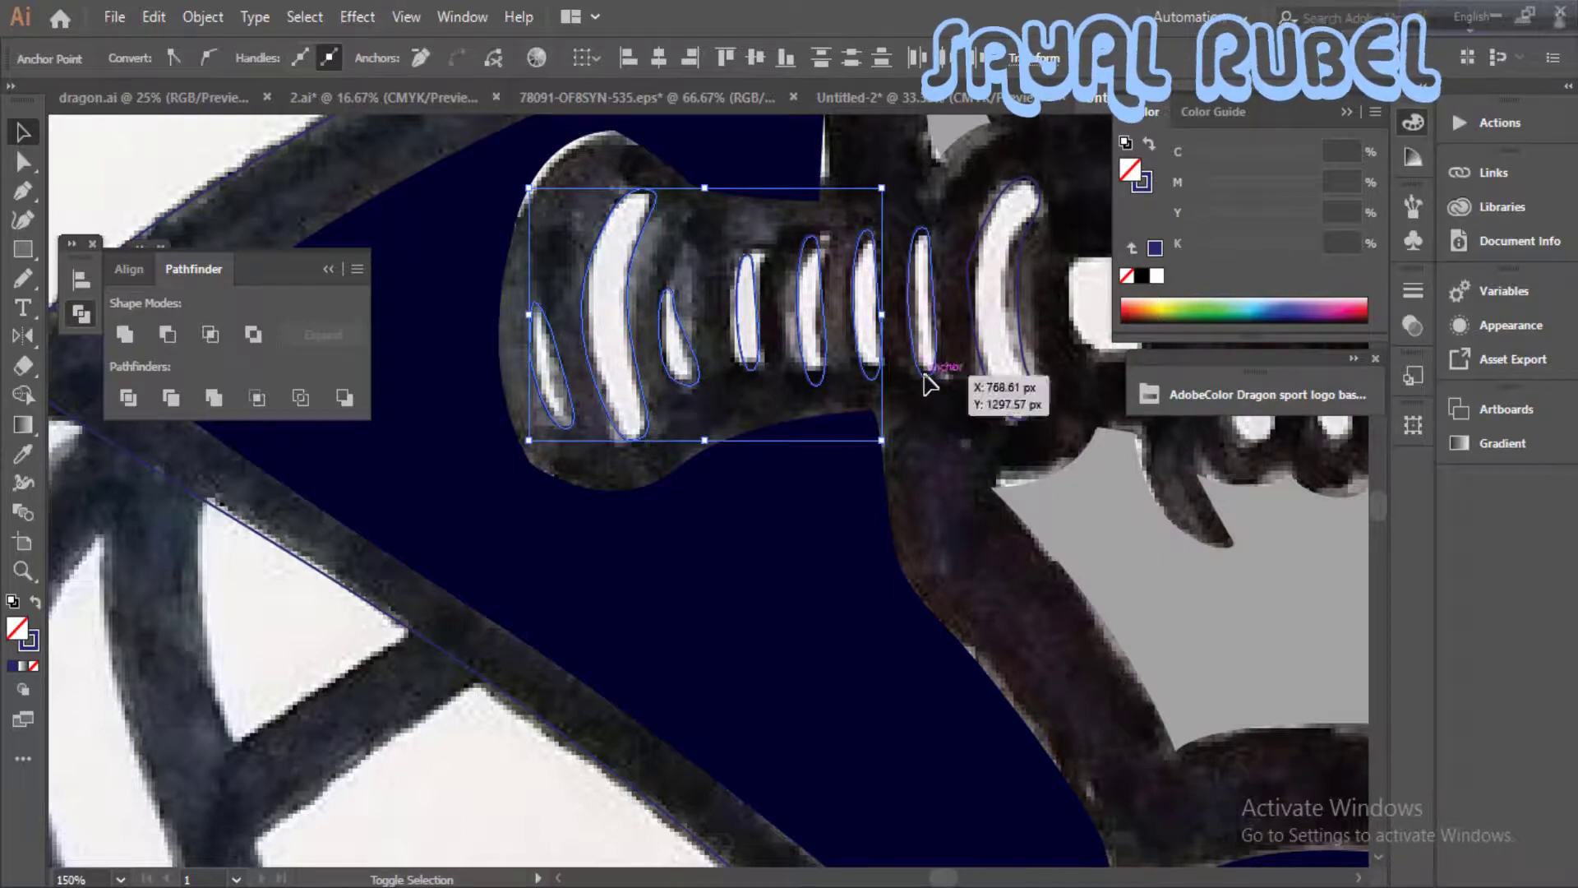
pyautogui.keyDown('shift'); pyautogui.click(933, 372); pyautogui.keyUp('shift')
pyautogui.keyDown('shift'); pyautogui.click(1032, 408); pyautogui.keyUp('shift')
pyautogui.click(36, 602)
pyautogui.click(1141, 276)
# - Trace the upper tooth nearest the dagger blade with the Pen tool, using the jaw's light grey as fill
pyautogui.click(1086, 501)
pyautogui.hotkey('ctrl', '-')
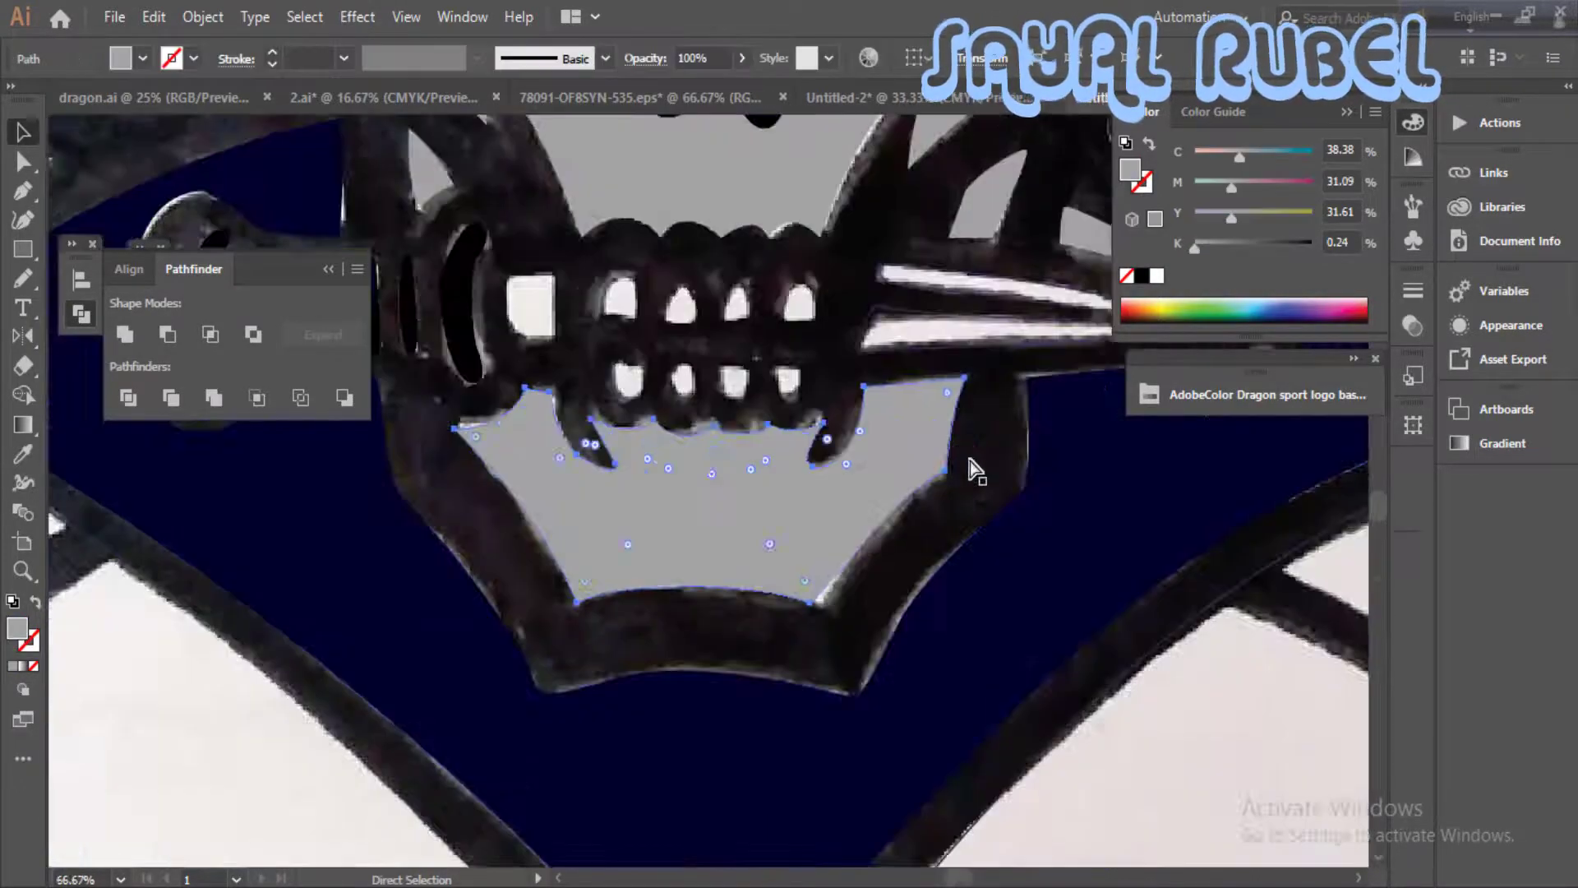
pyautogui.moveTo(979, 468); pyautogui.dragTo(1020, 625)
pyautogui.keyDown('ctrl'); pyautogui.click(758, 499); pyautogui.keyUp('ctrl')
pyautogui.press('p')
pyautogui.keyDown('ctrl'); pyautogui.click(847, 472); pyautogui.keyUp('ctrl')
pyautogui.click(709, 484)
pyautogui.moveTo(646, 484); pyautogui.dragTo(643, 471)
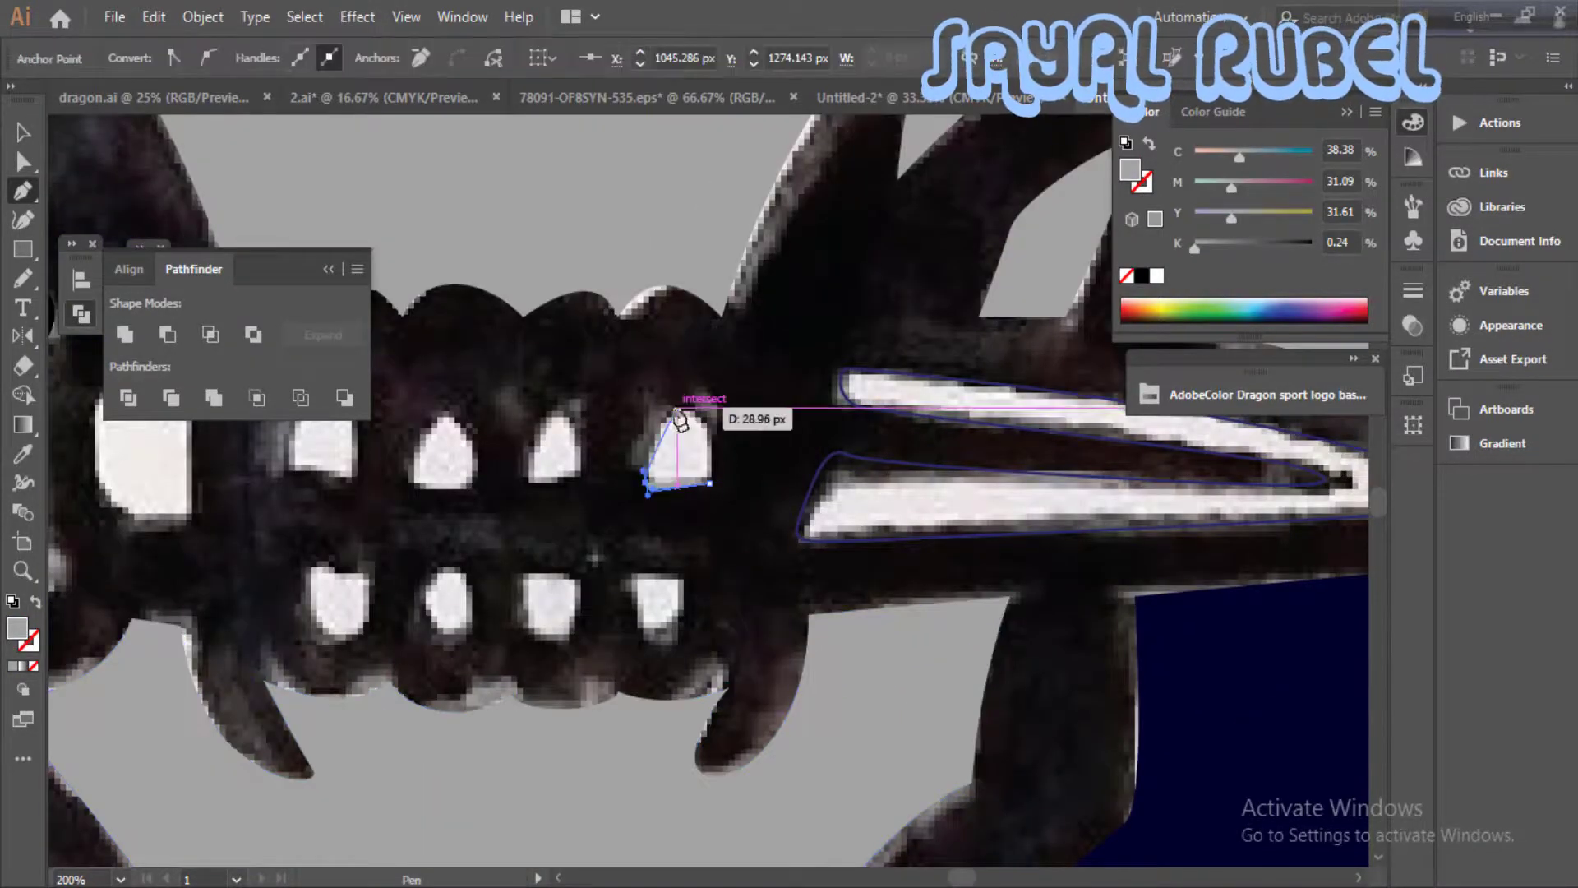
pyautogui.moveTo(677, 407); pyautogui.dragTo(698, 409)
pyautogui.moveTo(699, 495); pyautogui.dragTo(699, 530)
# - Trace the other three upper teeth in the same light grey, working towards the dagger handle
pyautogui.moveTo(545, 493)
pyautogui.mouseDown()
pyautogui.moveTo(739, 435)
pyautogui.moveTo(712, 431)
pyautogui.mouseUp()
pyautogui.moveTo(720, 388)
pyautogui.mouseDown()
pyautogui.moveTo(727, 355)
pyautogui.moveTo(764, 349)
pyautogui.mouseUp()
pyautogui.moveTo(776, 397); pyautogui.dragTo(778, 419)
pyautogui.moveTo(739, 431); pyautogui.dragTo(705, 437)
pyautogui.moveTo(724, 431); pyautogui.dragTo(601, 472)
pyautogui.hotkey('ctrl', 't')
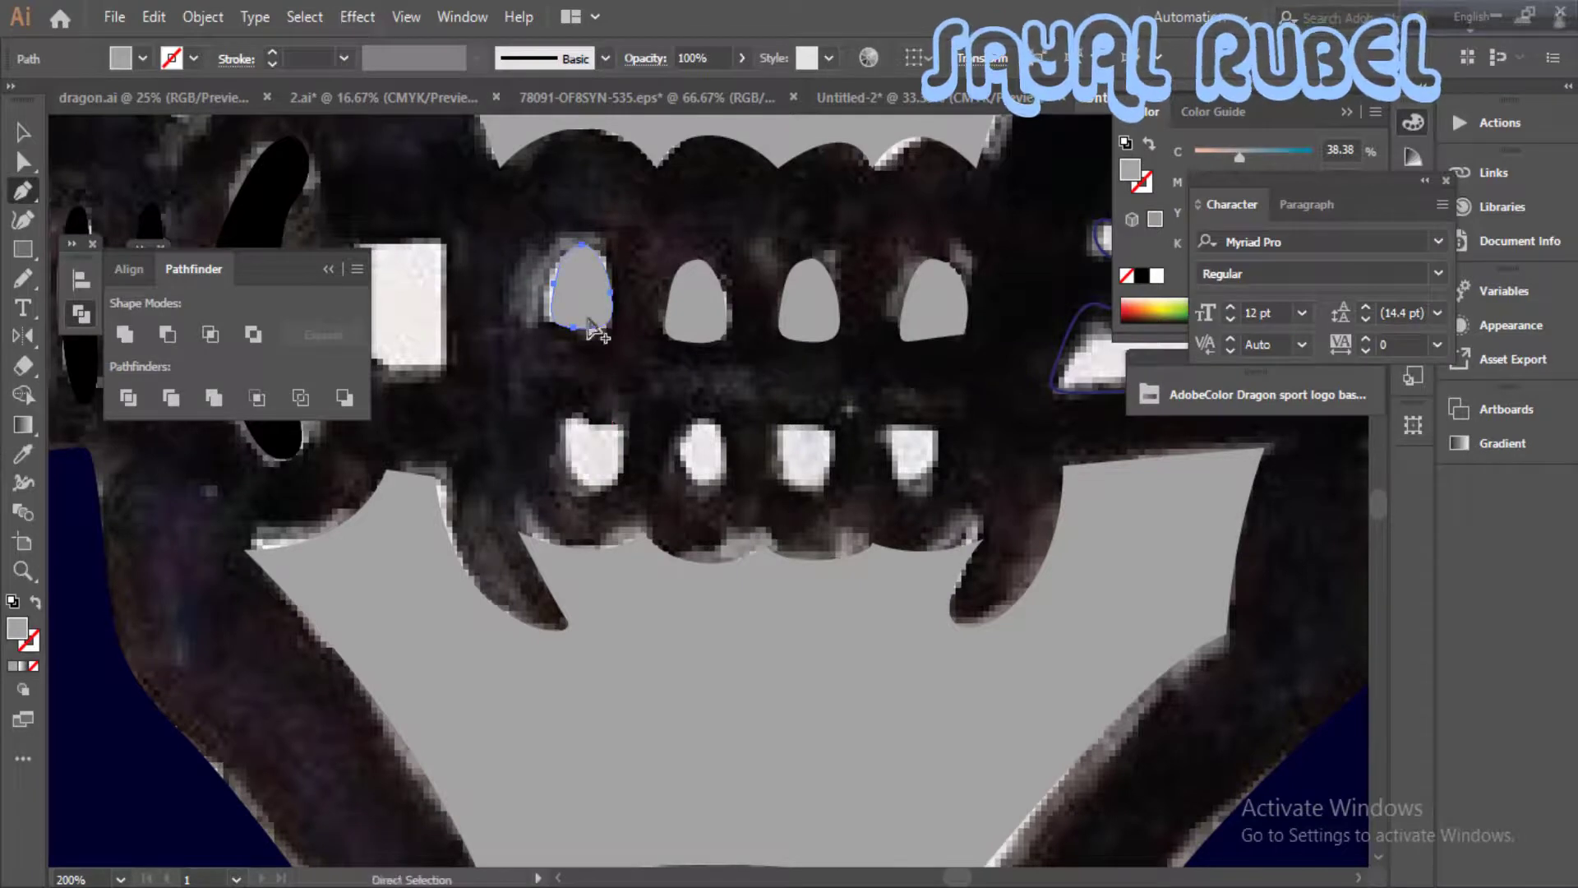
# - Place a copy of the upper tooth nearest the handle in the lower row, rotated 180°, and delete the unrotated one
pyautogui.moveTo(596, 329); pyautogui.dragTo(600, 485)
pyautogui.rightClick(585, 450)
pyautogui.click(858, 391)
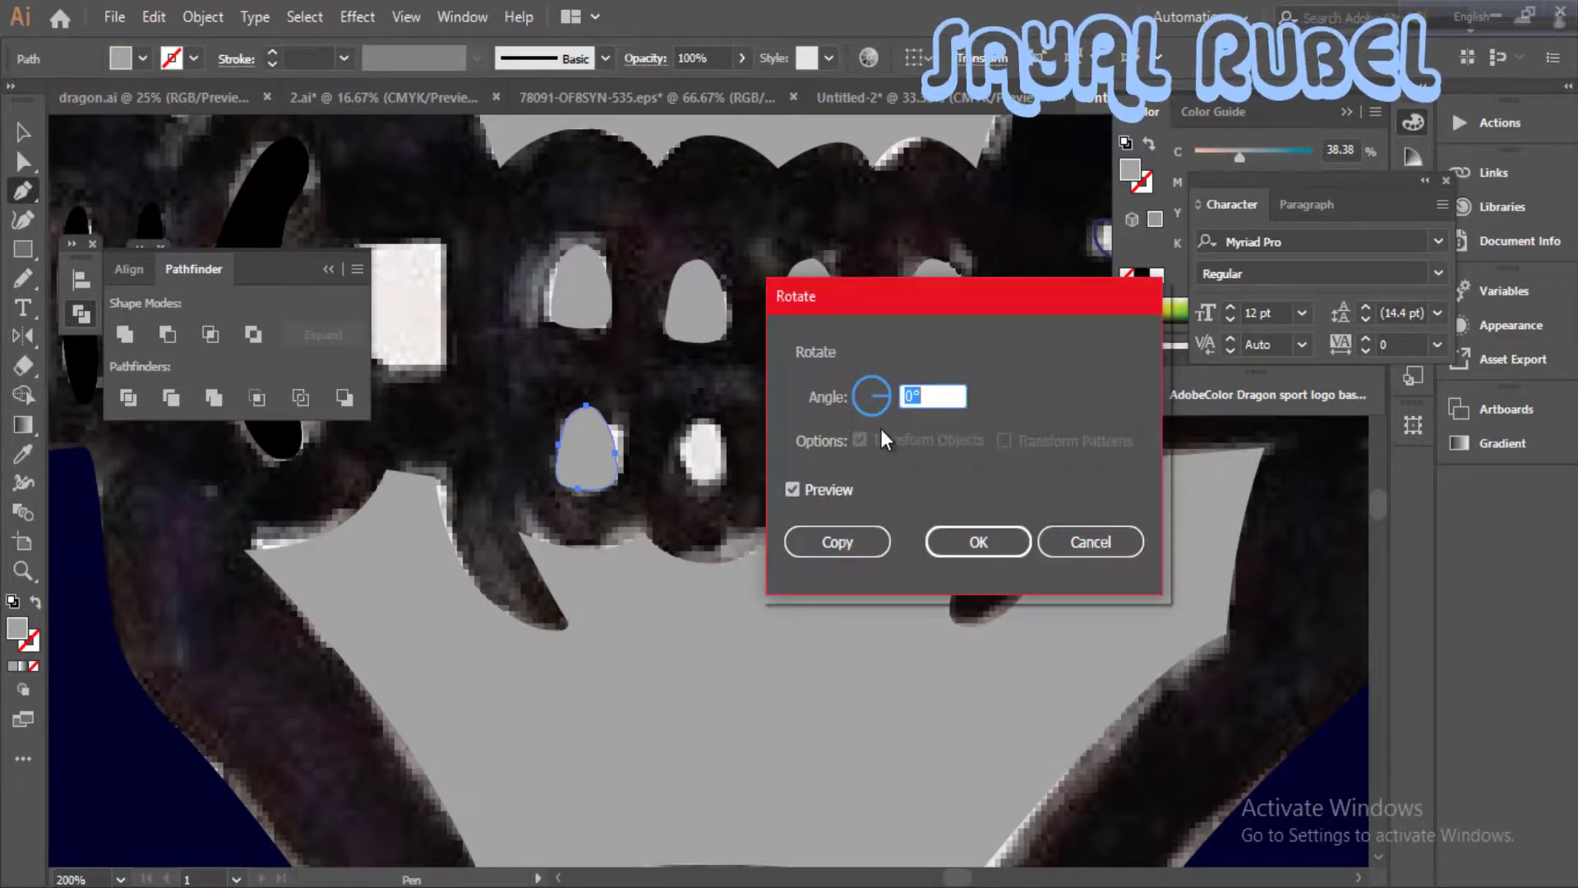
pyautogui.write('180')
pyautogui.click(834, 540)
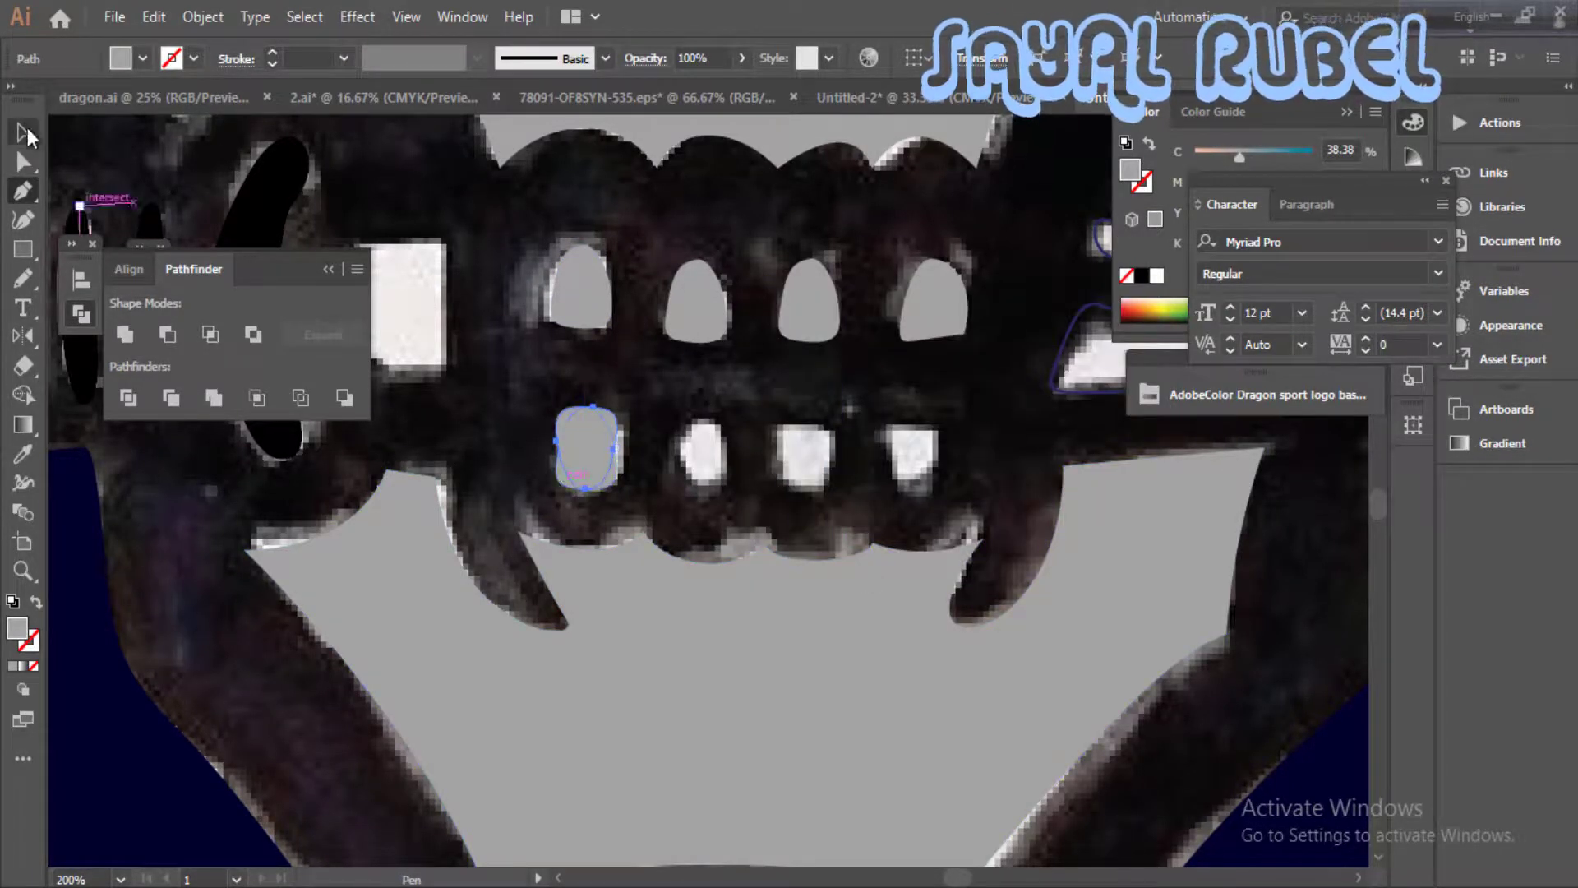
pyautogui.click(27, 136)
pyautogui.click(542, 499)
pyautogui.click(562, 485)
pyautogui.press('Delete')
# - Duplicate the rotated lower tooth three times along the lower row over the sketched teeth
pyautogui.moveTo(604, 462); pyautogui.dragTo(611, 472)
pyautogui.moveTo(617, 472); pyautogui.dragTo(722, 469)
pyautogui.moveTo(713, 469); pyautogui.dragTo(820, 471)
pyautogui.moveTo(812, 474); pyautogui.dragTo(918, 477)
# - Trace the white square between the dagger guard and the teeth as a closed light grey shape
pyautogui.hotkey('ctrl', '-')
pyautogui.hotkey('ctrl', '-')
pyautogui.hotkey('ctrl', '+')
pyautogui.moveTo(361, 444); pyautogui.dragTo(879, 521)
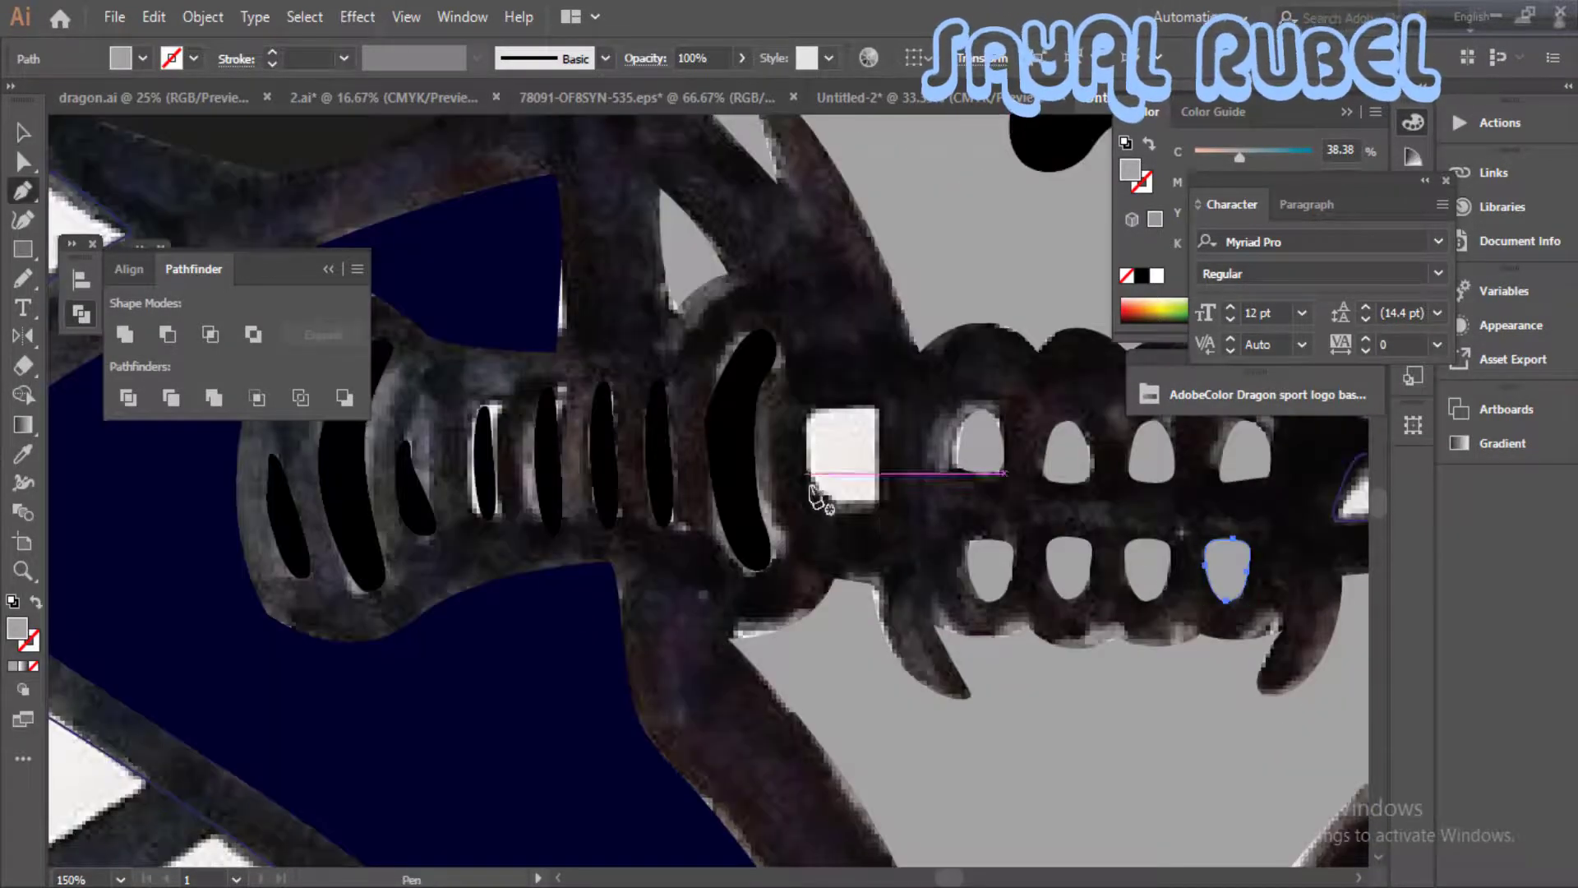
pyautogui.moveTo(803, 419); pyautogui.dragTo(801, 412)
pyautogui.moveTo(834, 405); pyautogui.dragTo(885, 447)
pyautogui.click(874, 508)
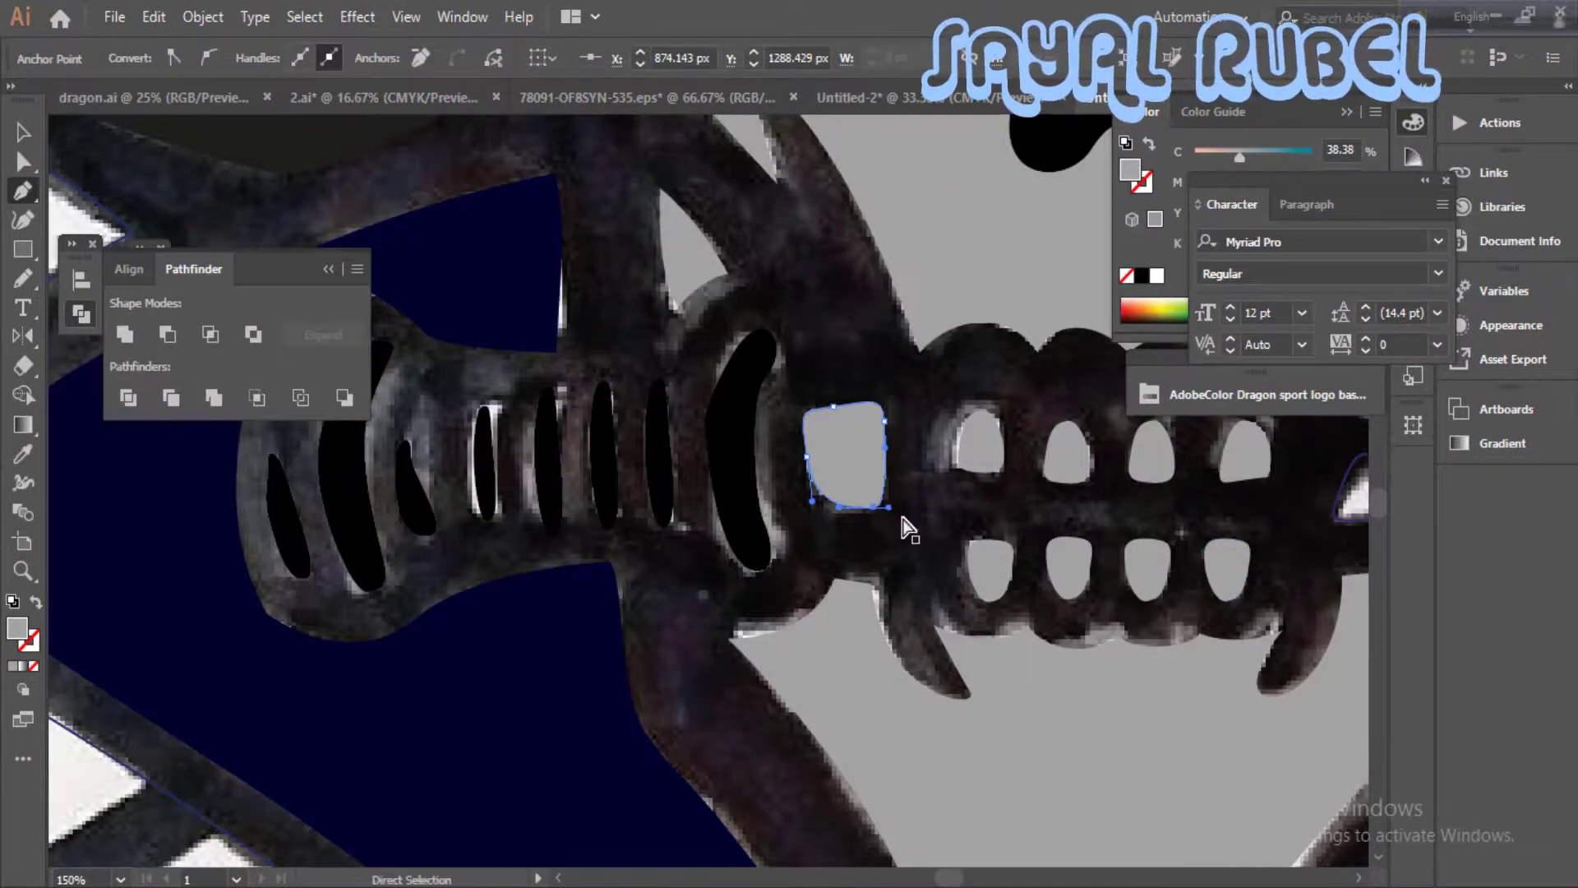
# - Fill the dagger blade highlight red (C 18.43, M 100, Y 100, K 10.98) and the square beside the guard black
pyautogui.hotkey('ctrl', '-')
pyautogui.hotkey('ctrl', '-')
pyautogui.press('v')
pyautogui.click(855, 517)
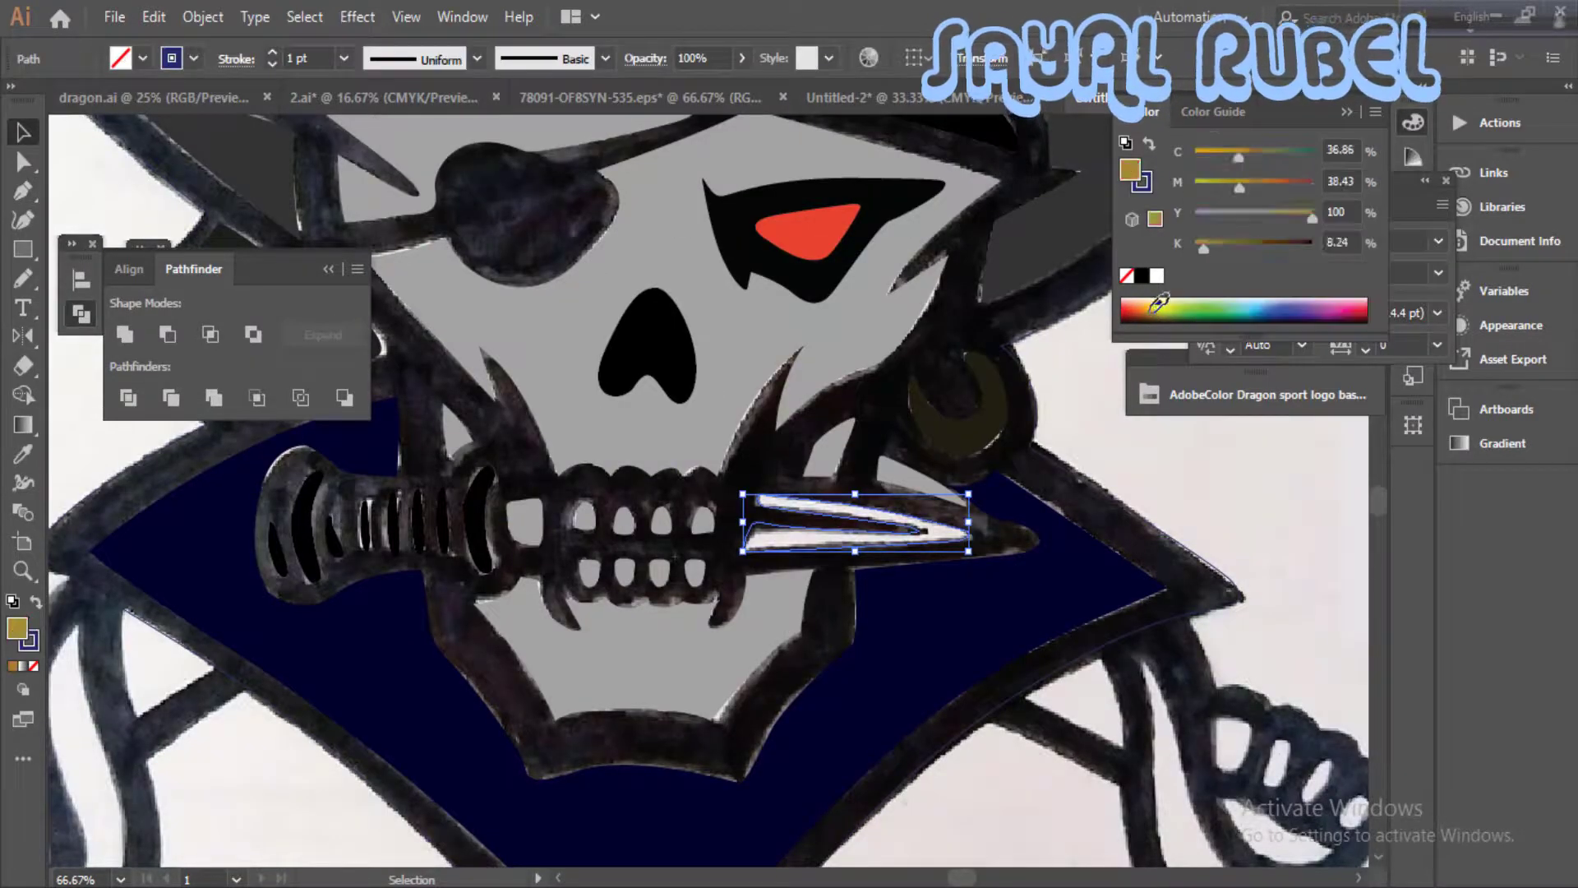
pyautogui.click(1136, 304)
pyautogui.moveTo(473, 551); pyautogui.dragTo(539, 558)
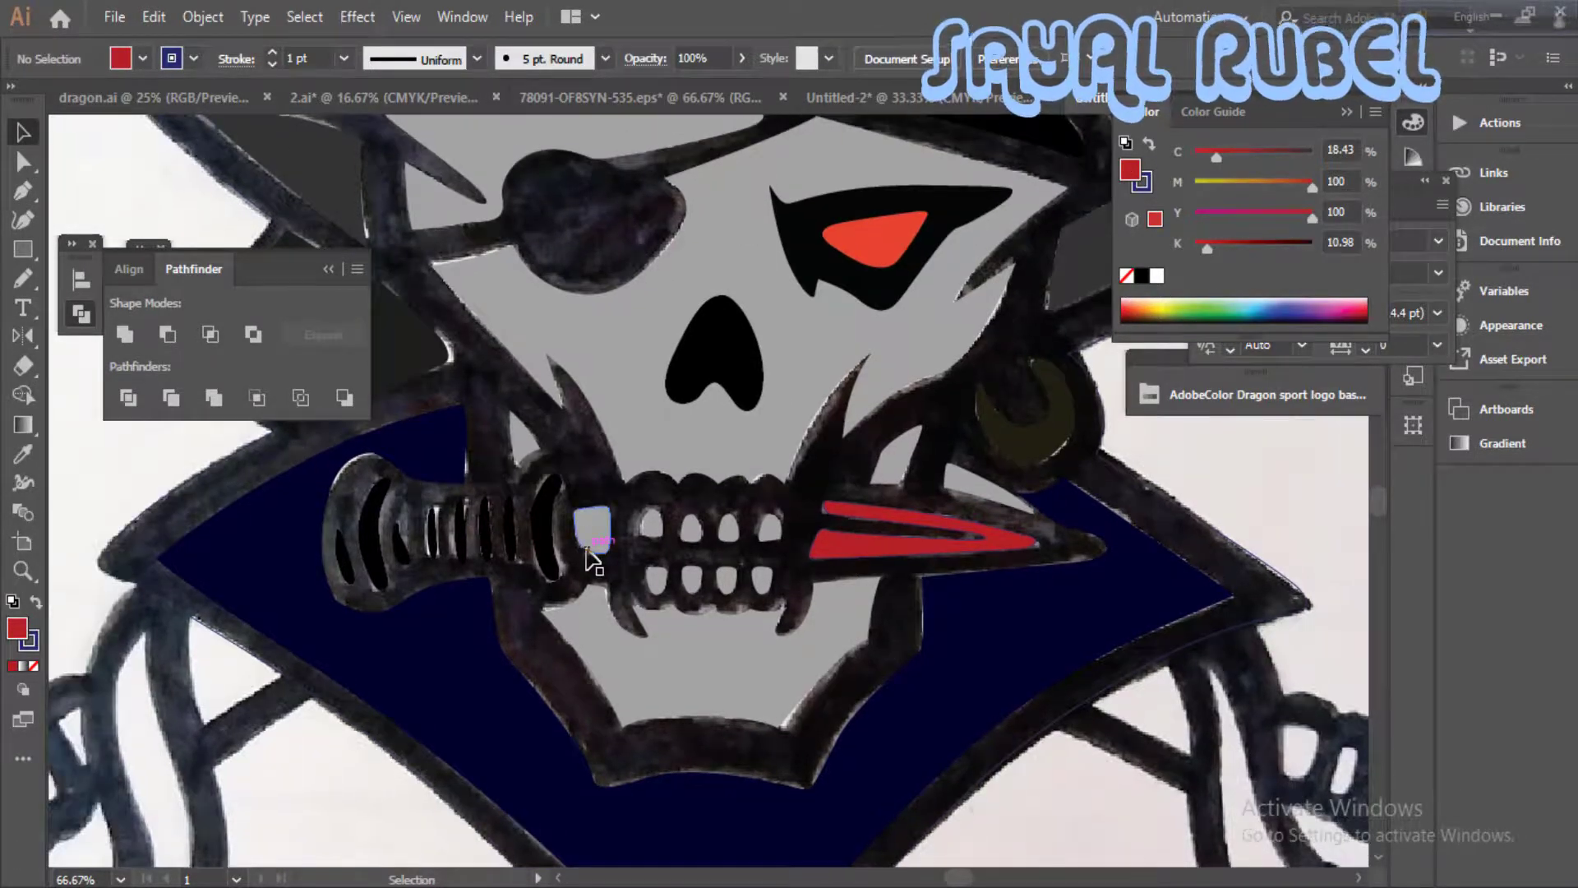
pyautogui.click(592, 530)
# - Switch the silhouette outline back to a solid dark blue fill without stroke
pyautogui.moveTo(900, 530); pyautogui.dragTo(912, 602)
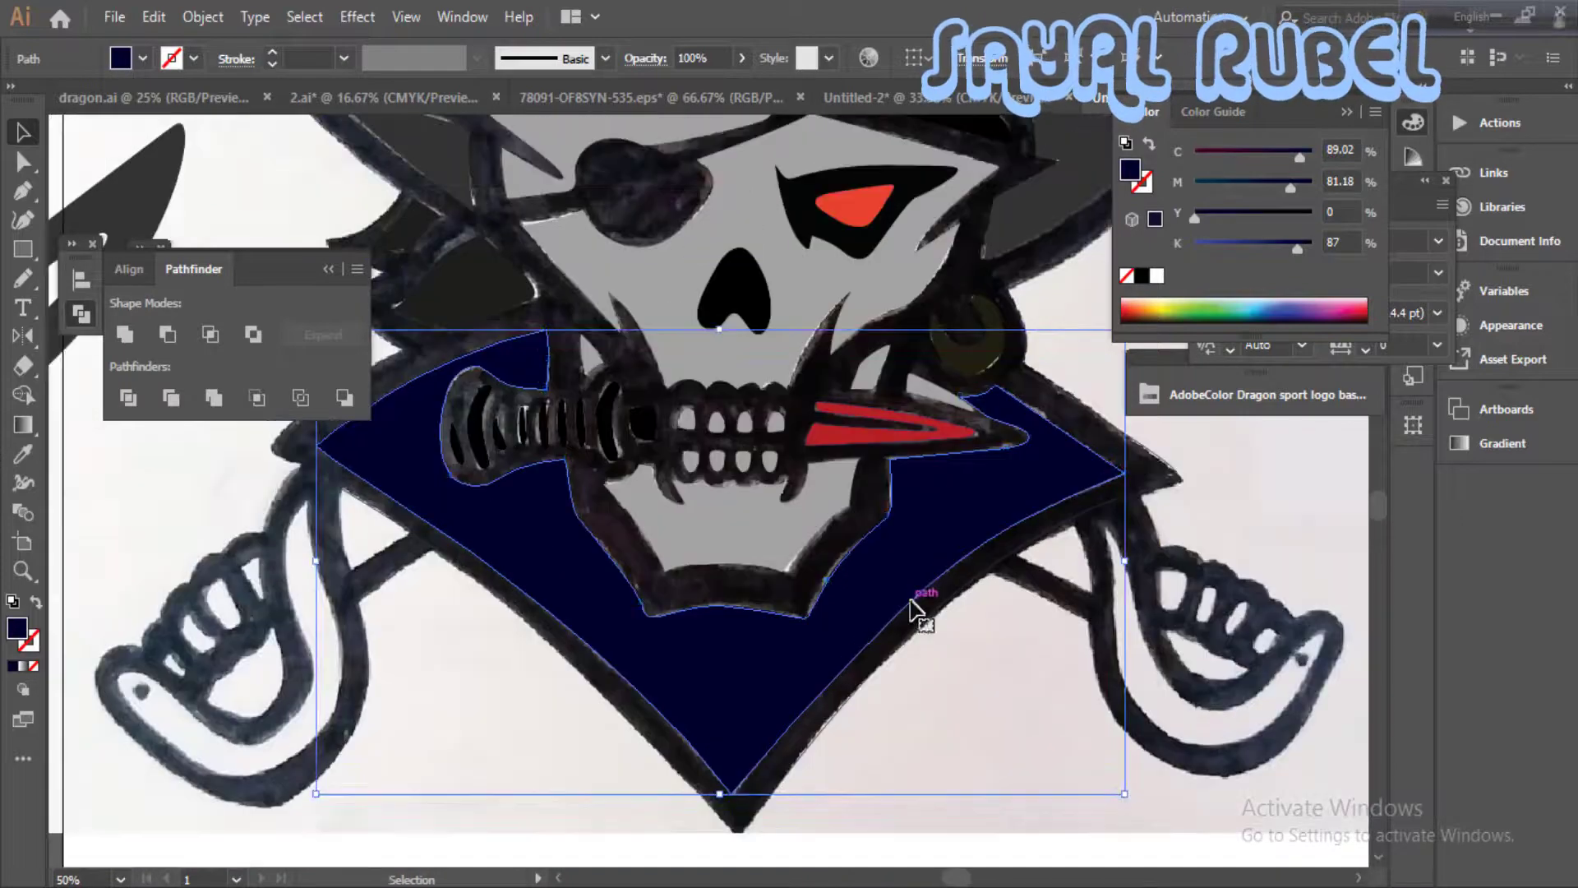
pyautogui.click(914, 607)
pyautogui.click(36, 602)
pyautogui.click(157, 529)
pyautogui.hotkey('ctrl', '-')
pyautogui.hotkey('ctrl', '-')
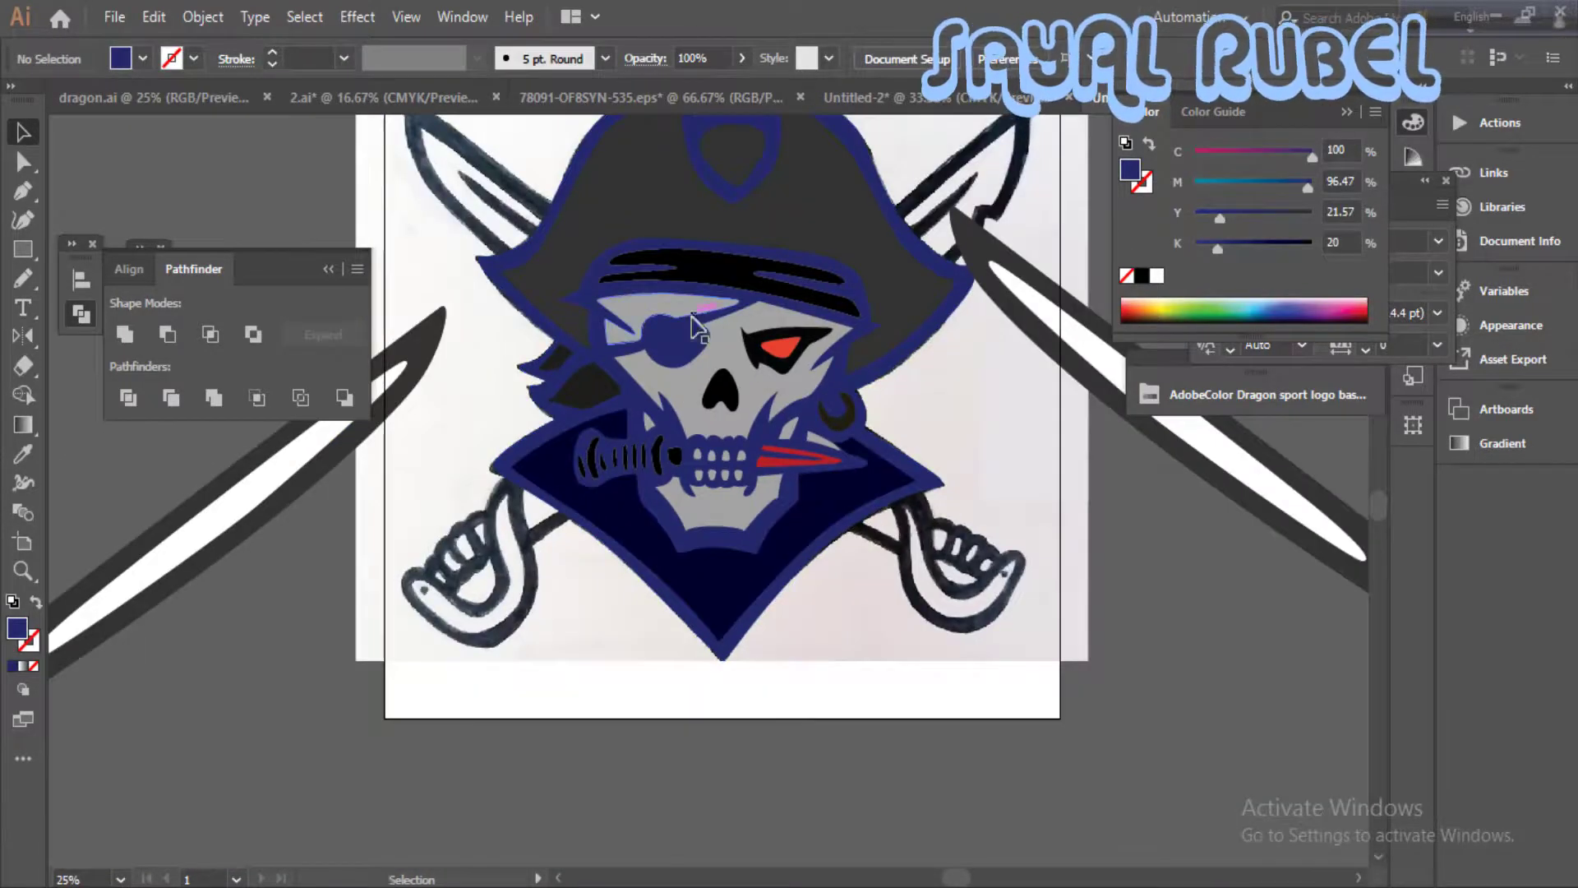
# - Toggle the silhouette to outline only and back to its dark blue fill
pyautogui.scroll(4, 695, 327)
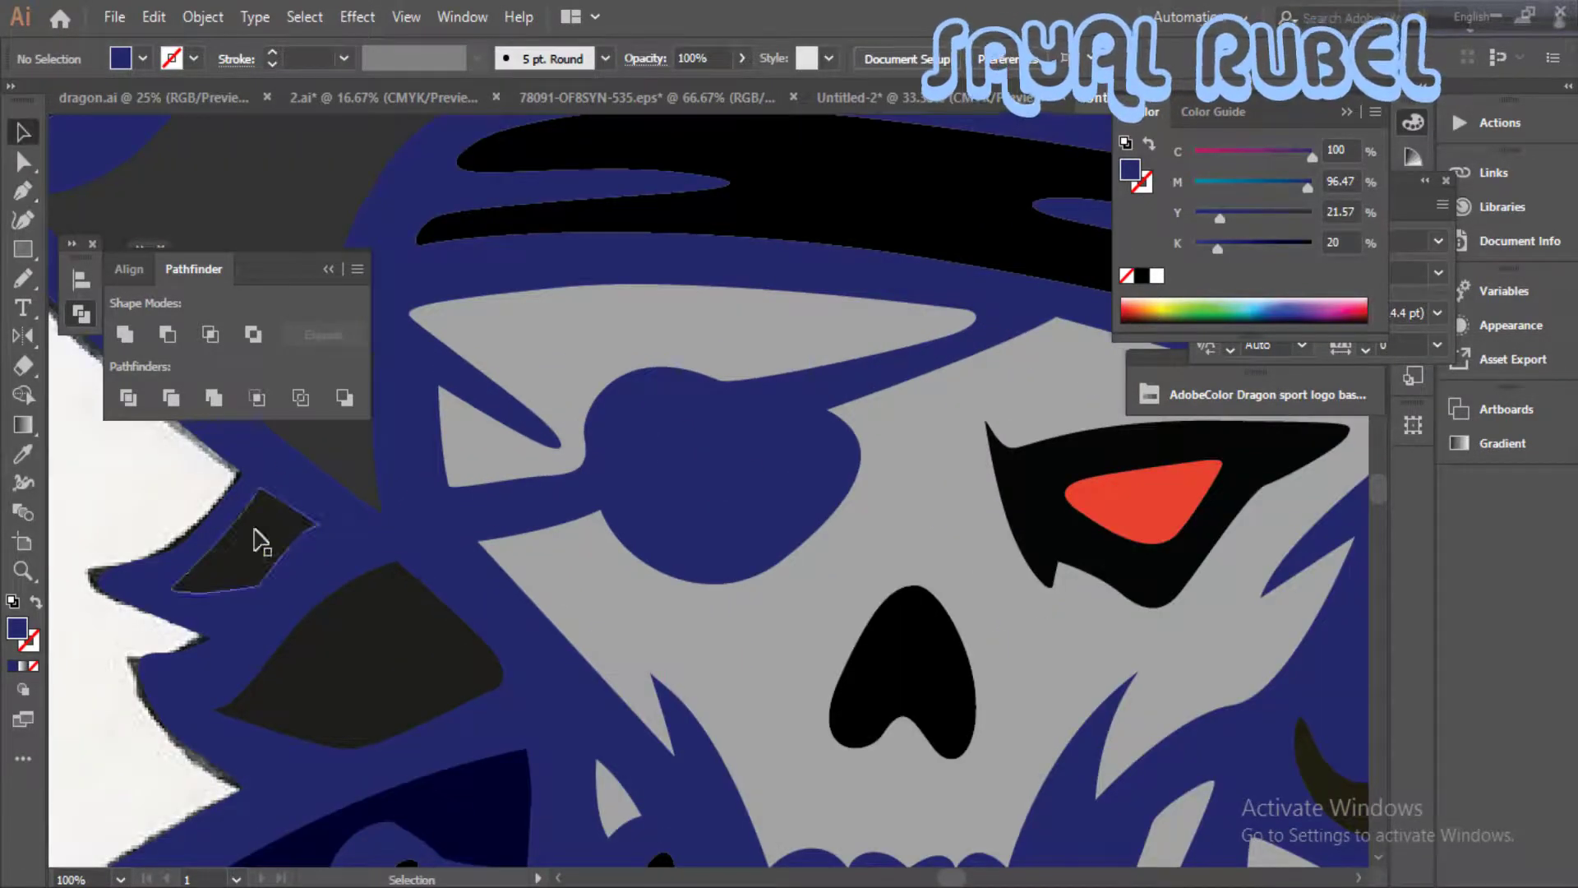
pyautogui.click(259, 543)
pyautogui.click(34, 604)
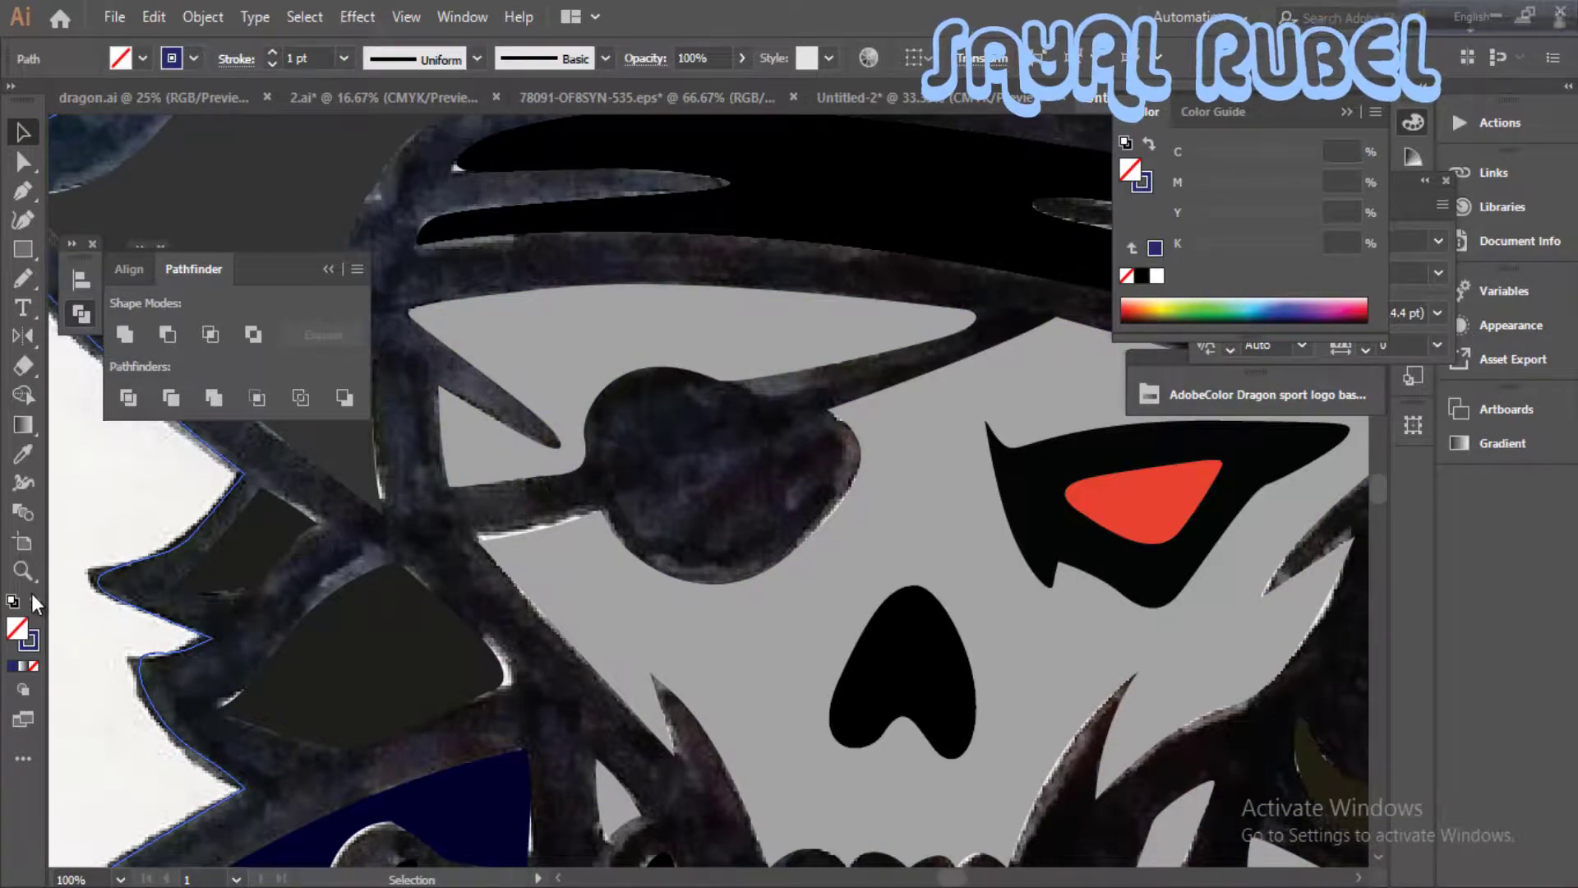
pyautogui.hotkey('shift', 'x')
pyautogui.hotkey('ctrl', 'shift', 'a')
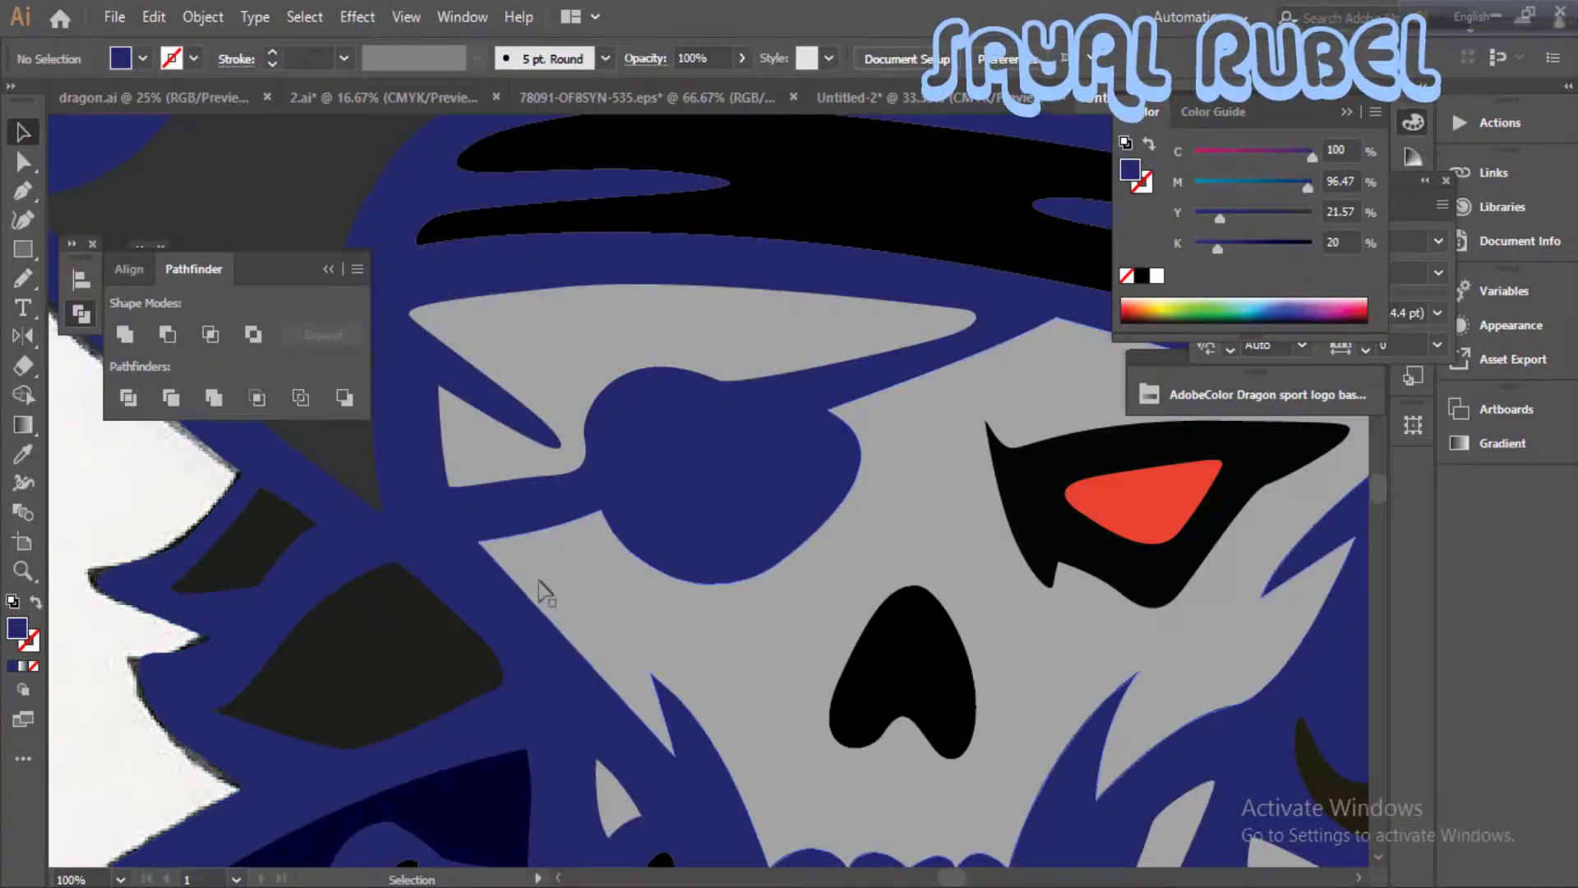
pyautogui.scroll(-4, 570, 545)
pyautogui.scroll(3, 575, 592)
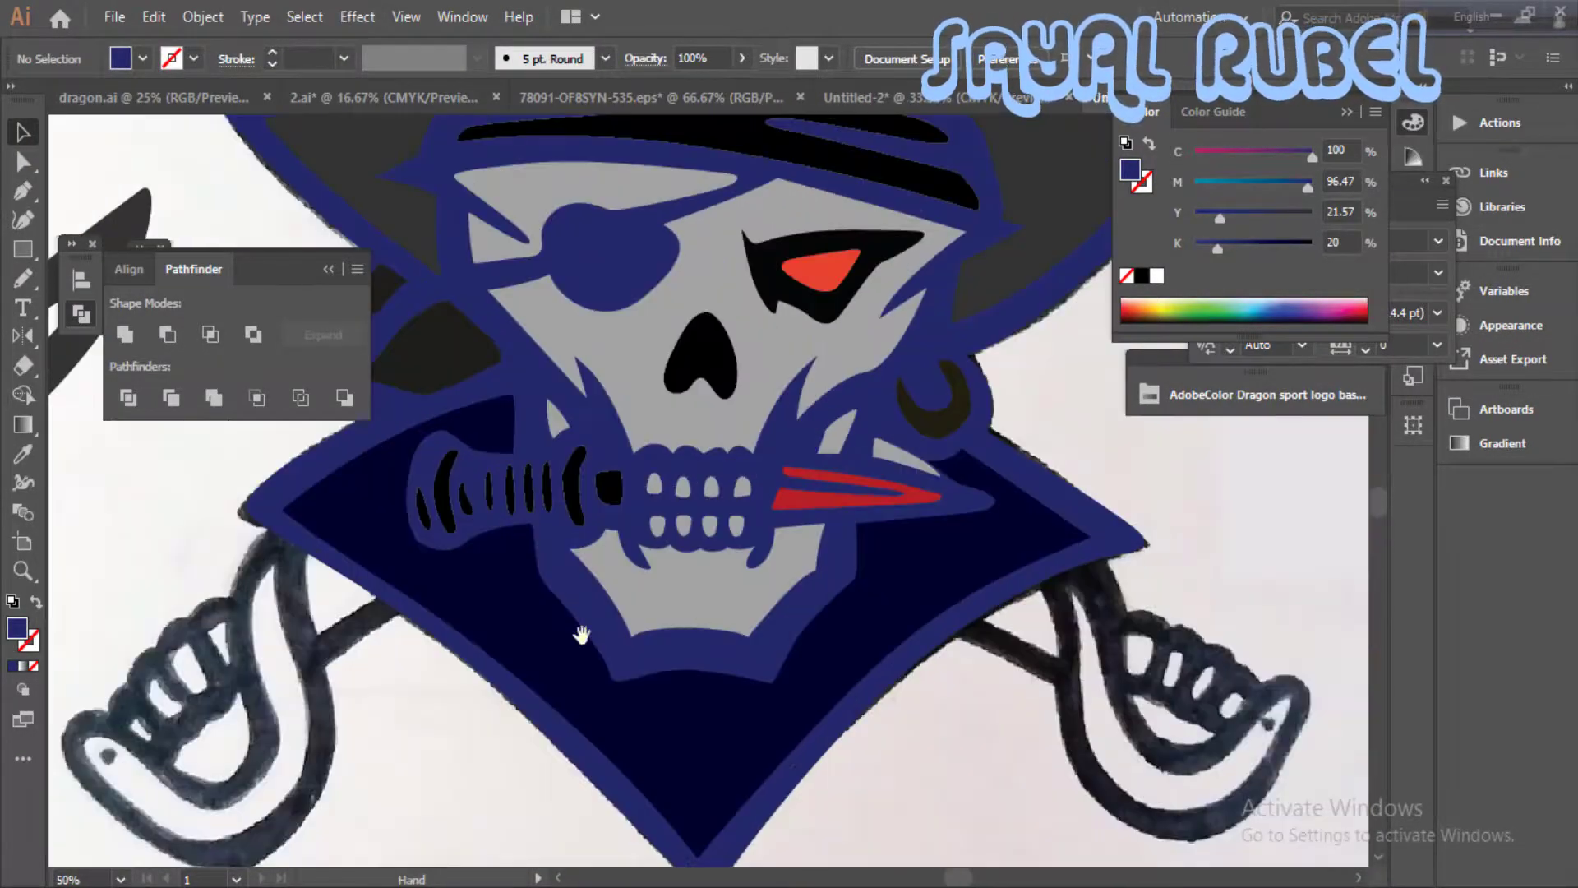
pyautogui.hotkey('ctrl', '-')
pyautogui.hotkey('ctrl', '-')
pyautogui.moveTo(831, 595); pyautogui.dragTo(541, 543)
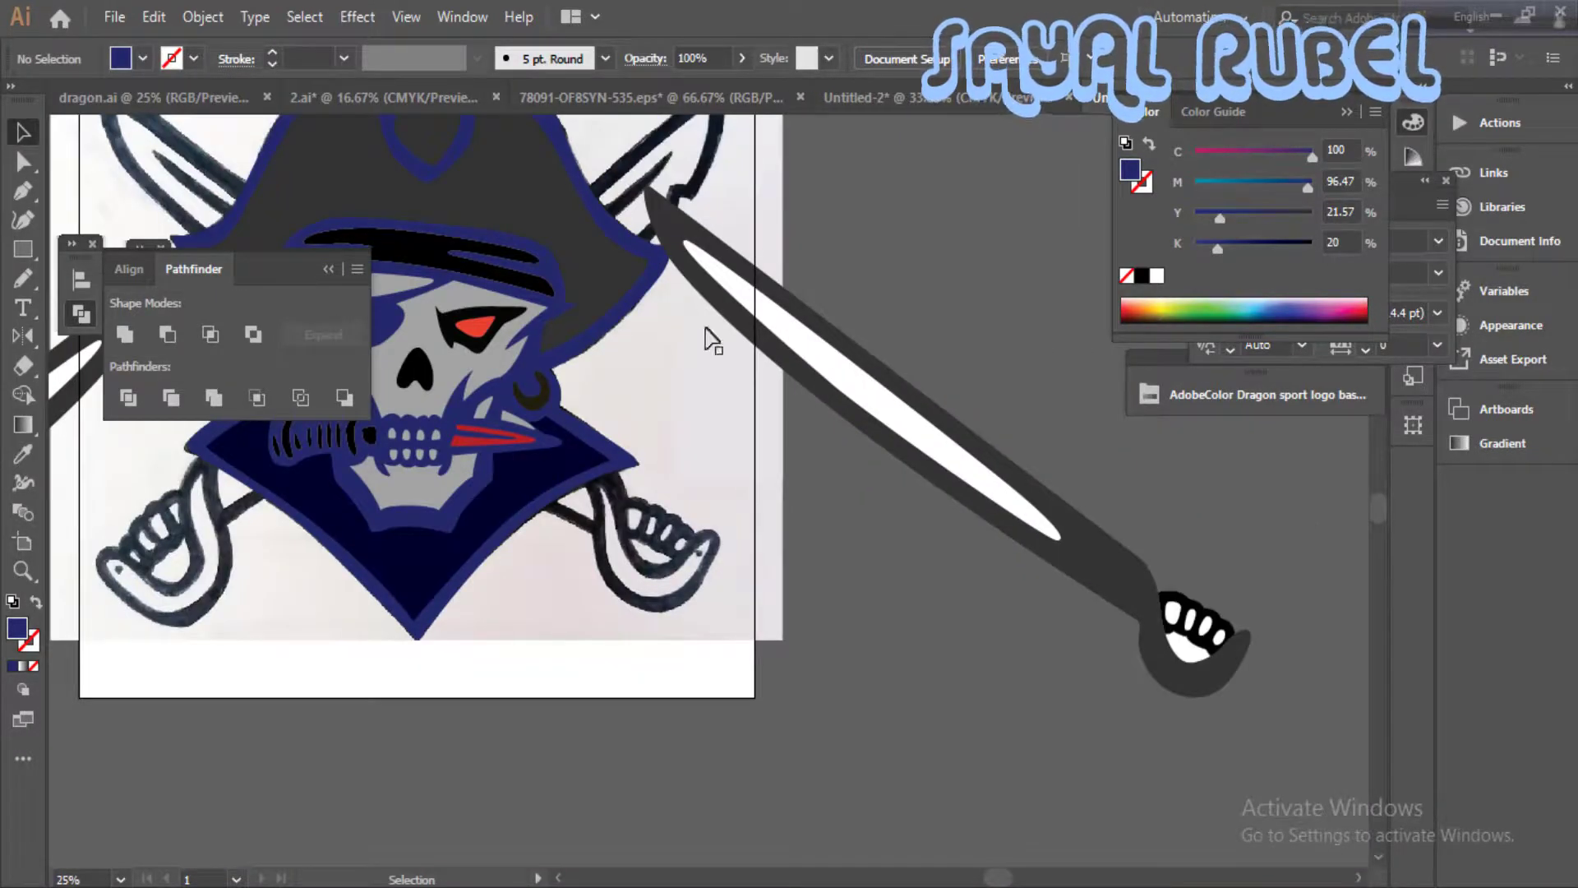
pyautogui.click(1105, 549)
pyautogui.click(1207, 527)
pyautogui.moveTo(1125, 549); pyautogui.dragTo(1110, 579)
pyautogui.click(1110, 586)
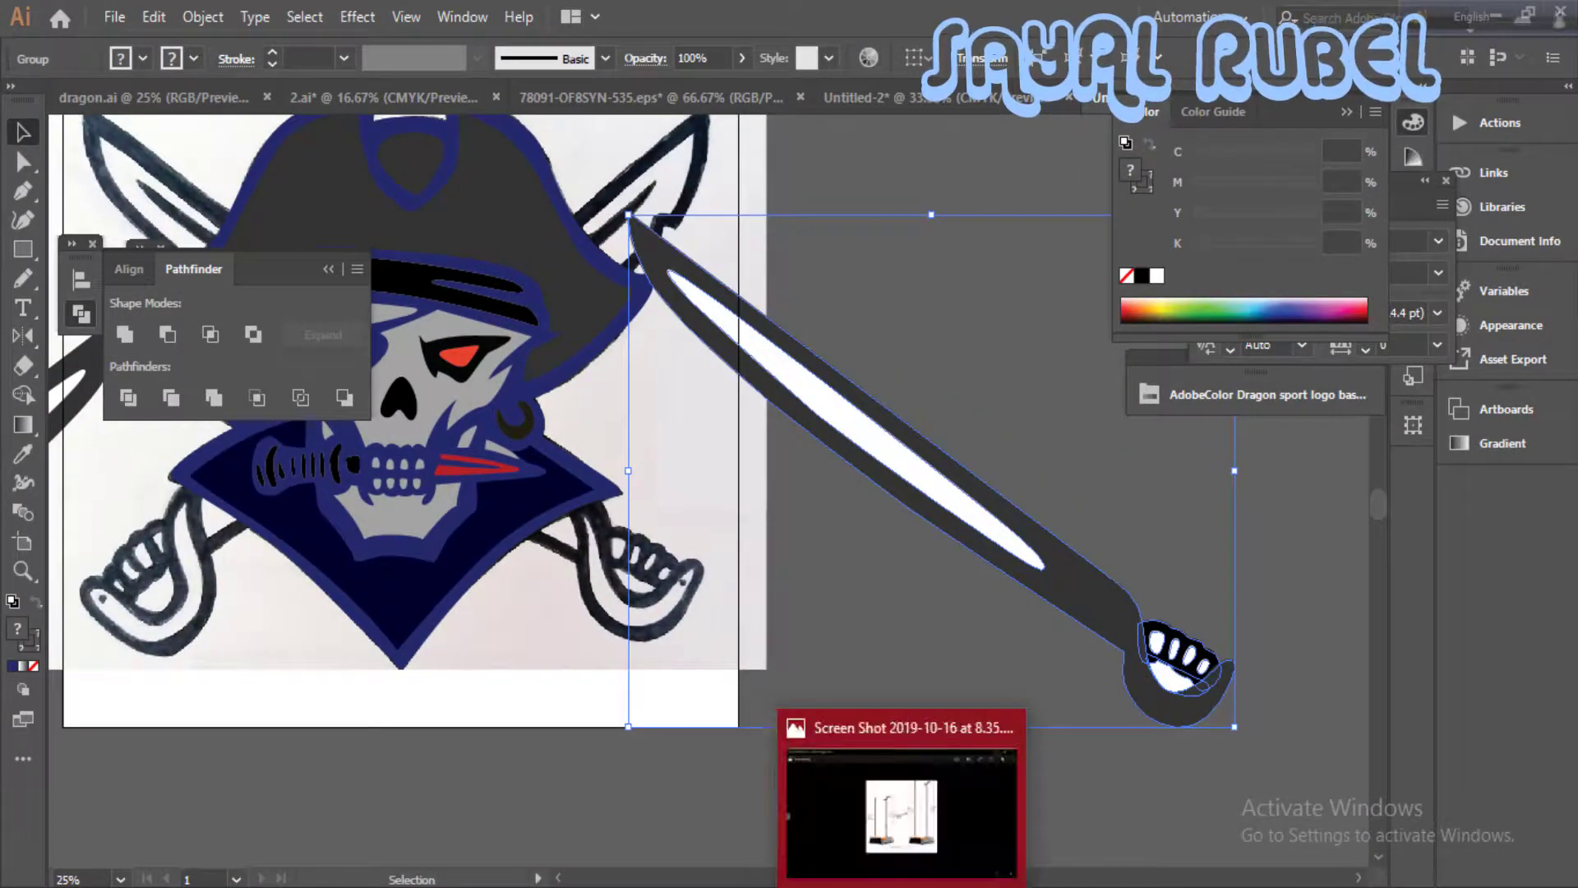
pyautogui.click(980, 646)
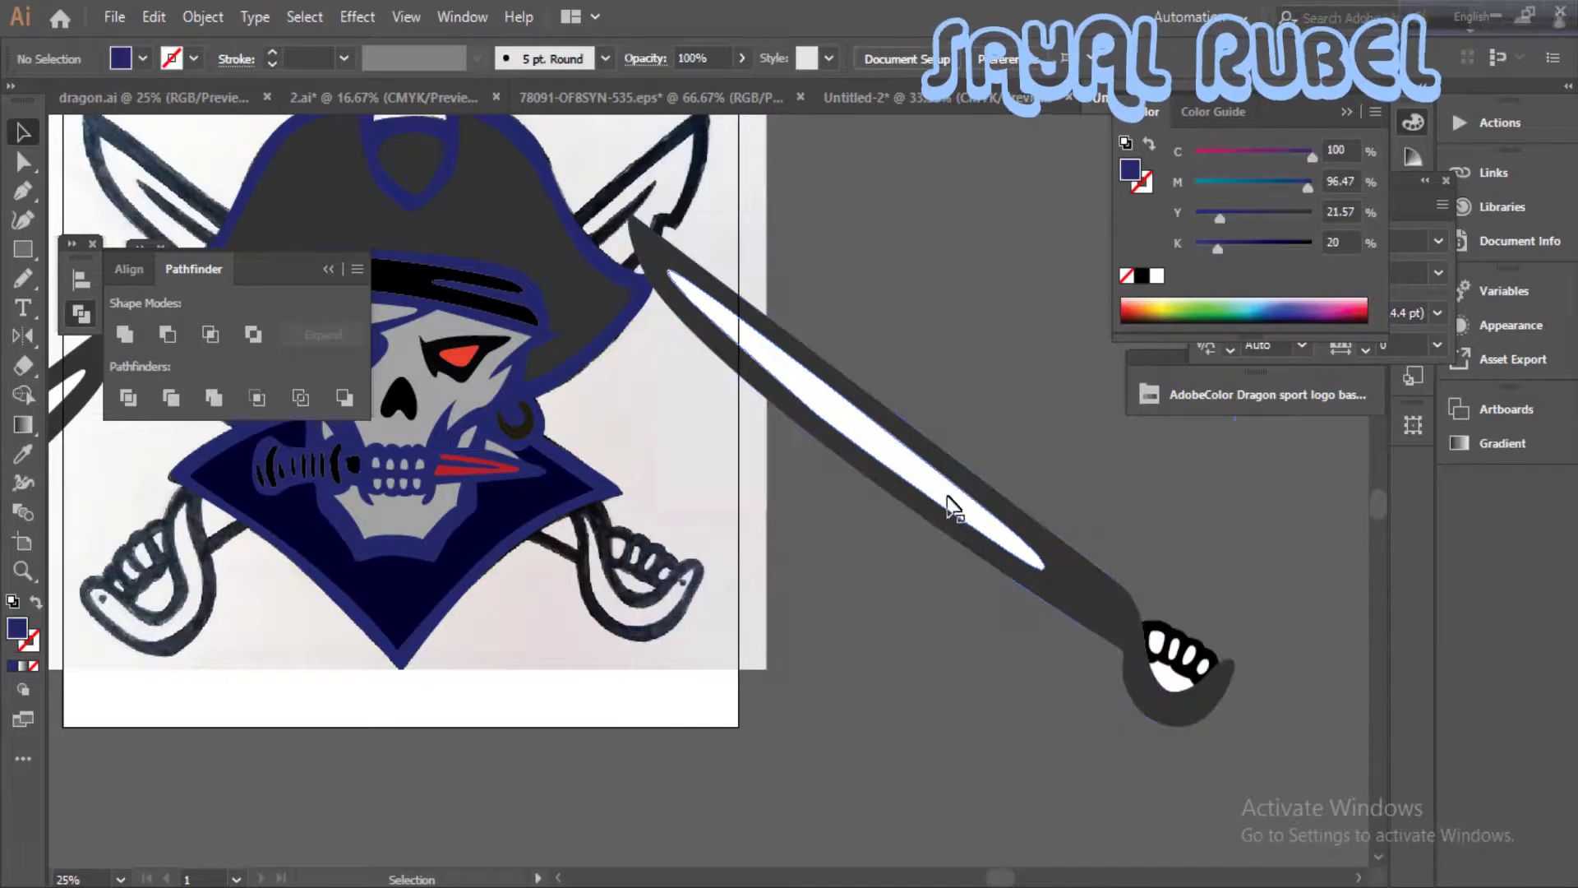
pyautogui.press('i')
pyautogui.click(1064, 576)
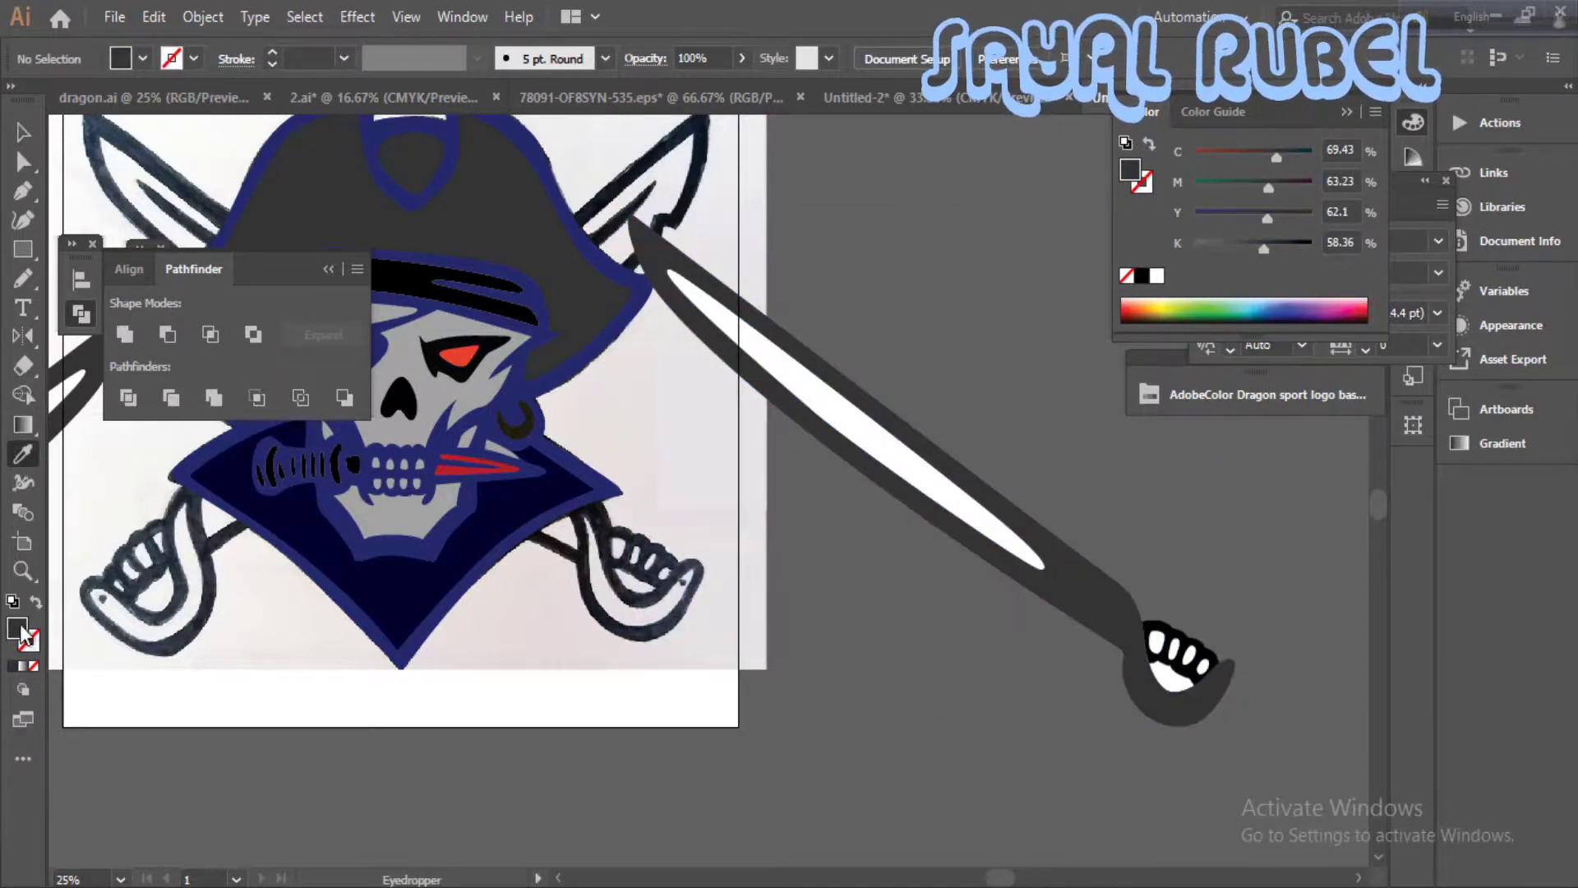
pyautogui.doubleClick(20, 626)
pyautogui.click(150, 403)
pyautogui.click(697, 220)
# - Ungroup the sword beside the artboard and fill its white blade highlight with a grey slightly lighter than the blade
pyautogui.rightClick(871, 394)
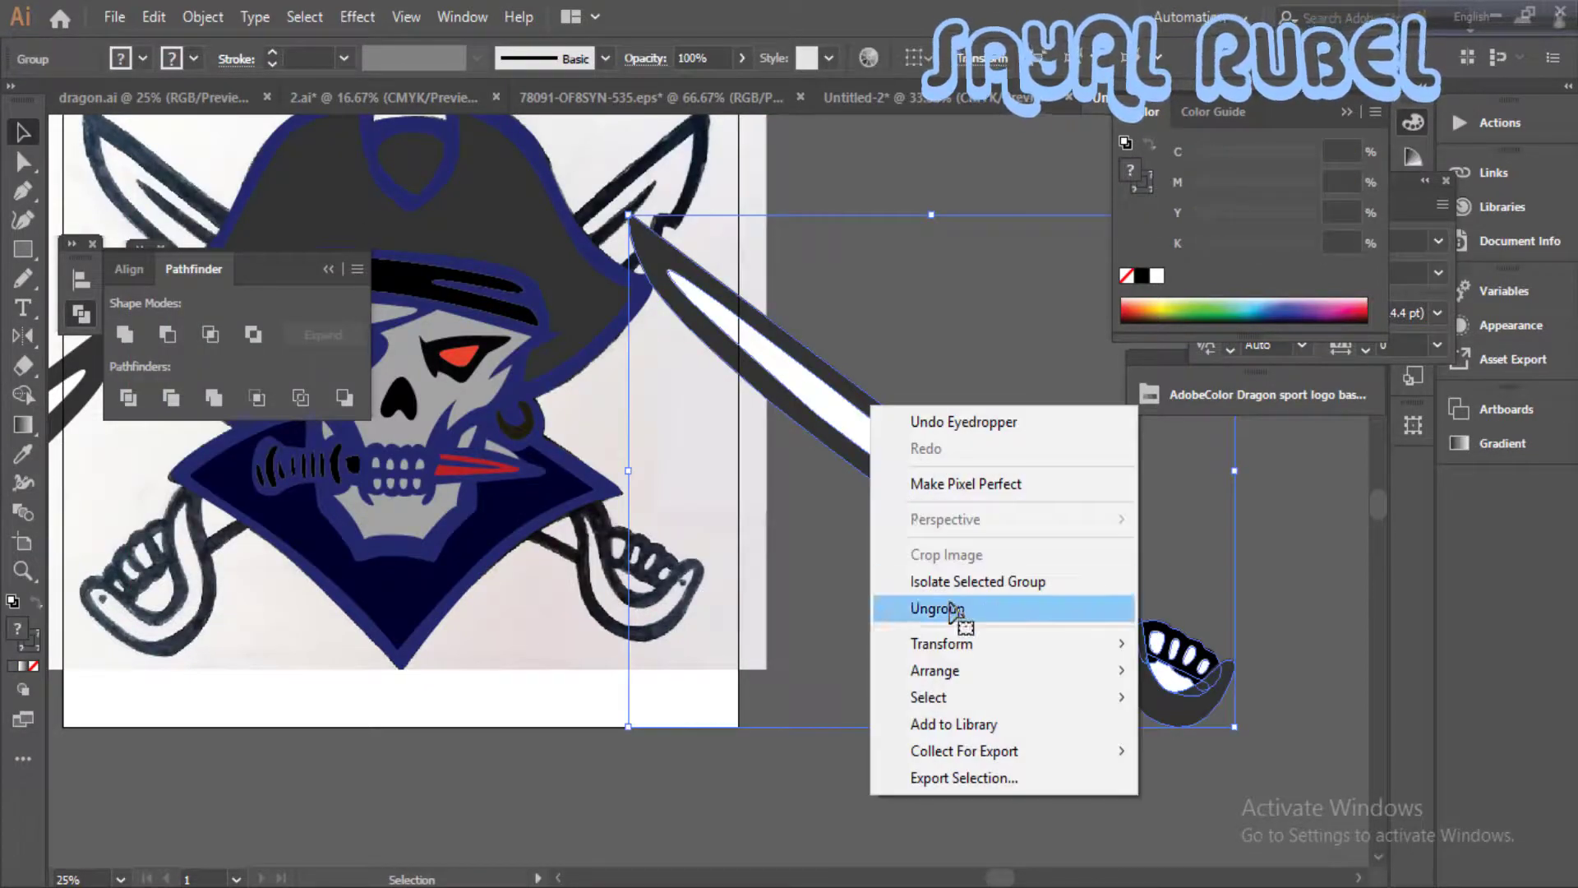
pyautogui.click(941, 612)
pyautogui.keyDown('ctrl'); pyautogui.click(945, 491); pyautogui.keyUp('ctrl')
pyautogui.click(1080, 610)
pyautogui.doubleClick(18, 629)
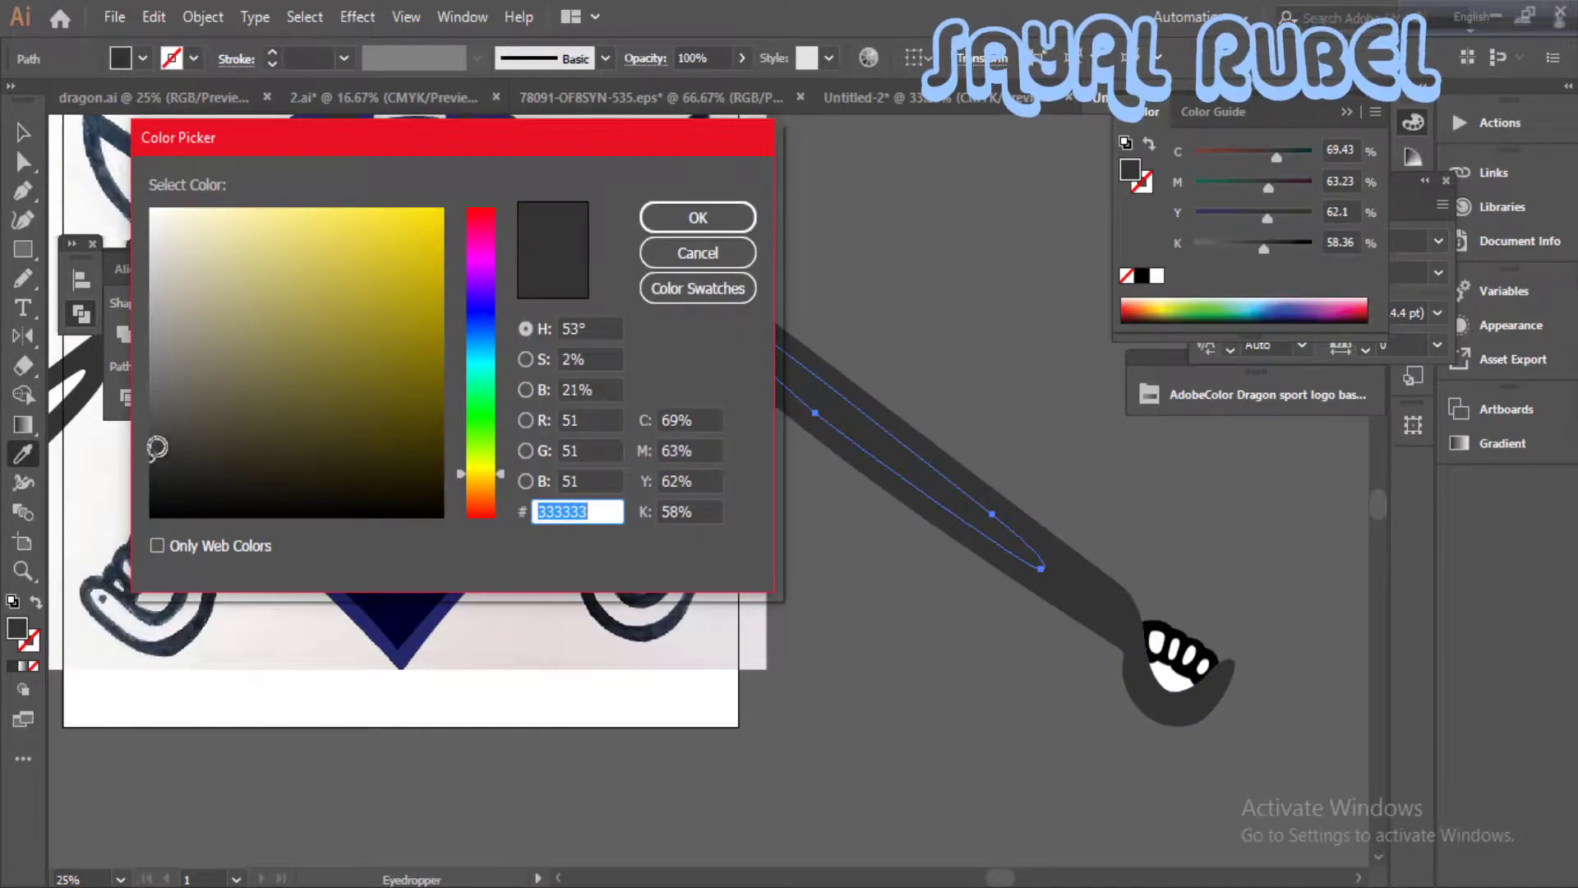
pyautogui.click(698, 219)
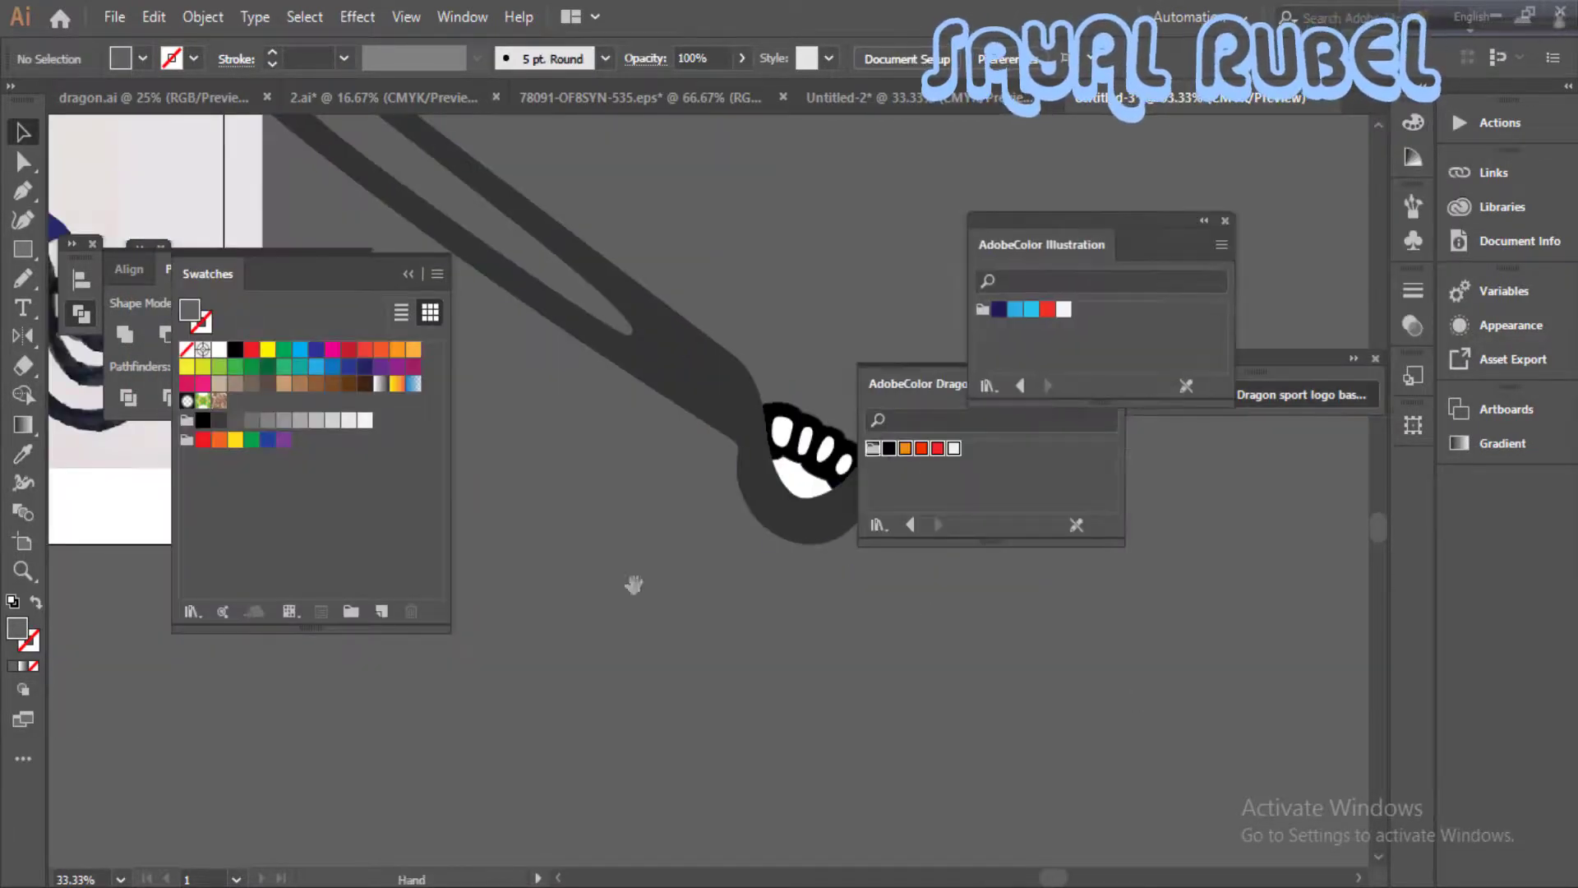
# - Fill the silhouette outline with the dark navy (R=2 G=15 B=89) from the Illustration colour theme
pyautogui.moveTo(1028, 411); pyautogui.dragTo(767, 559)
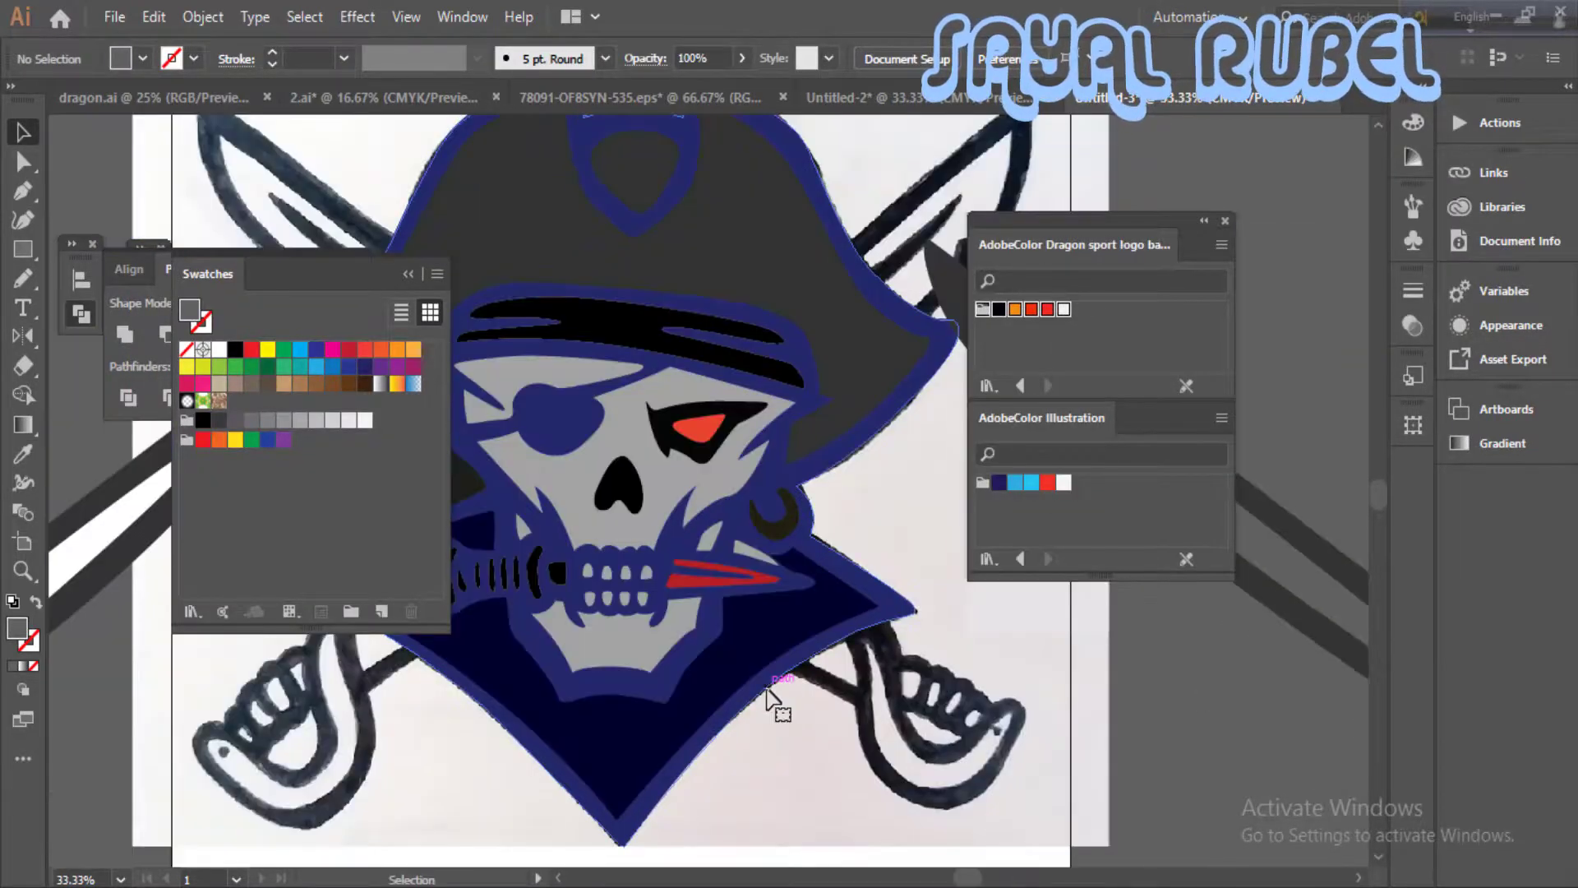
pyautogui.click(775, 704)
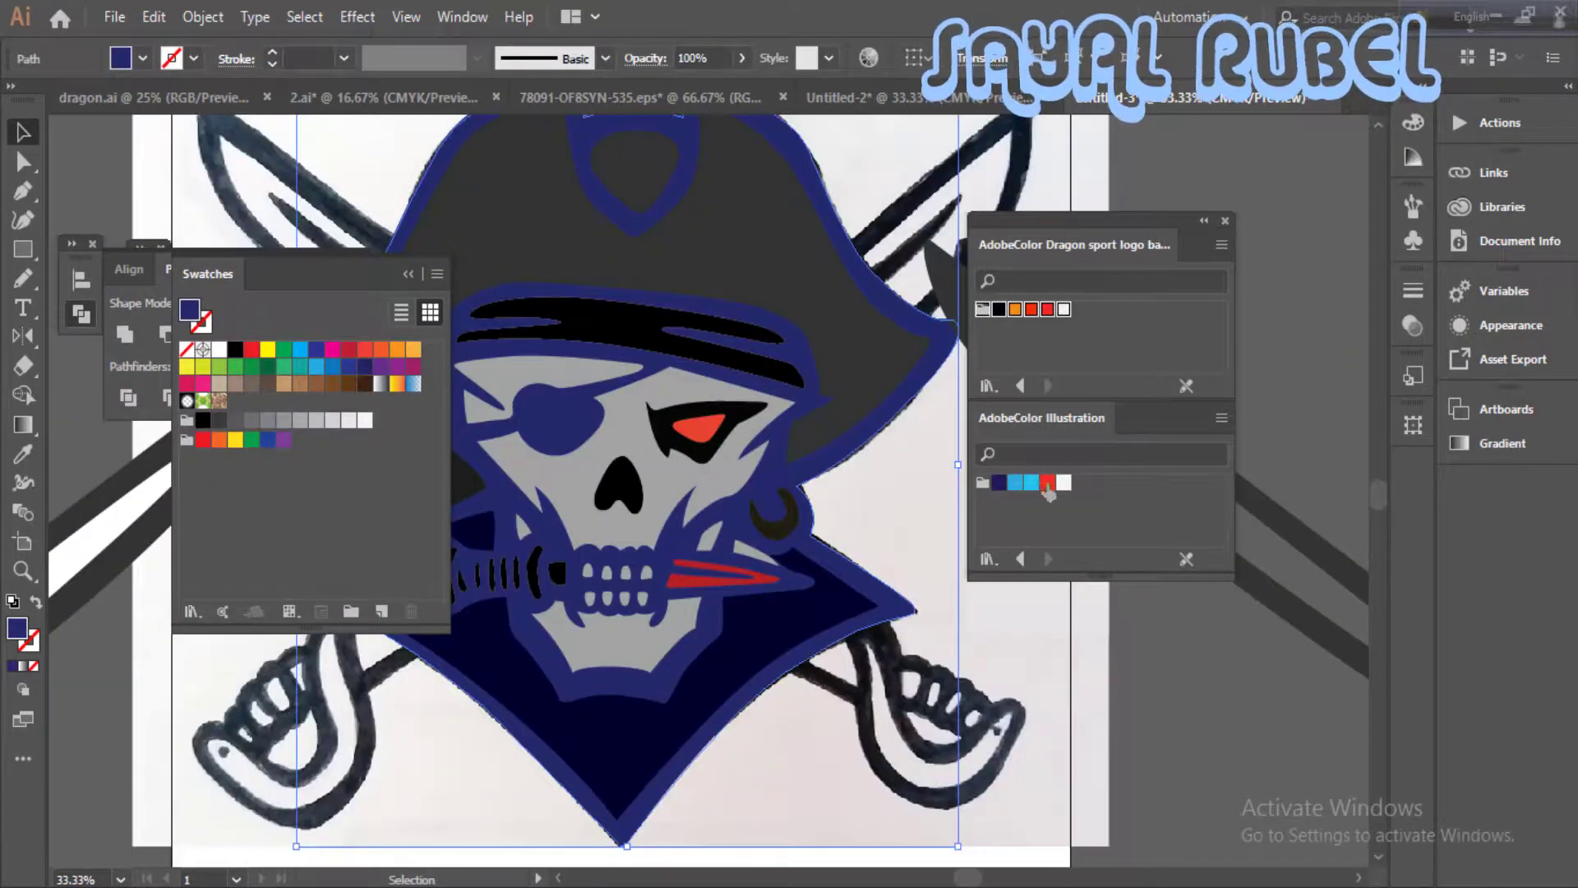
pyautogui.click(1047, 482)
pyautogui.click(1015, 483)
pyautogui.click(999, 483)
pyautogui.click(914, 543)
# - Fill the skull's face, forehead and jaw shapes with the light blue from the Illustration colour theme
pyautogui.moveTo(731, 493); pyautogui.dragTo(876, 554)
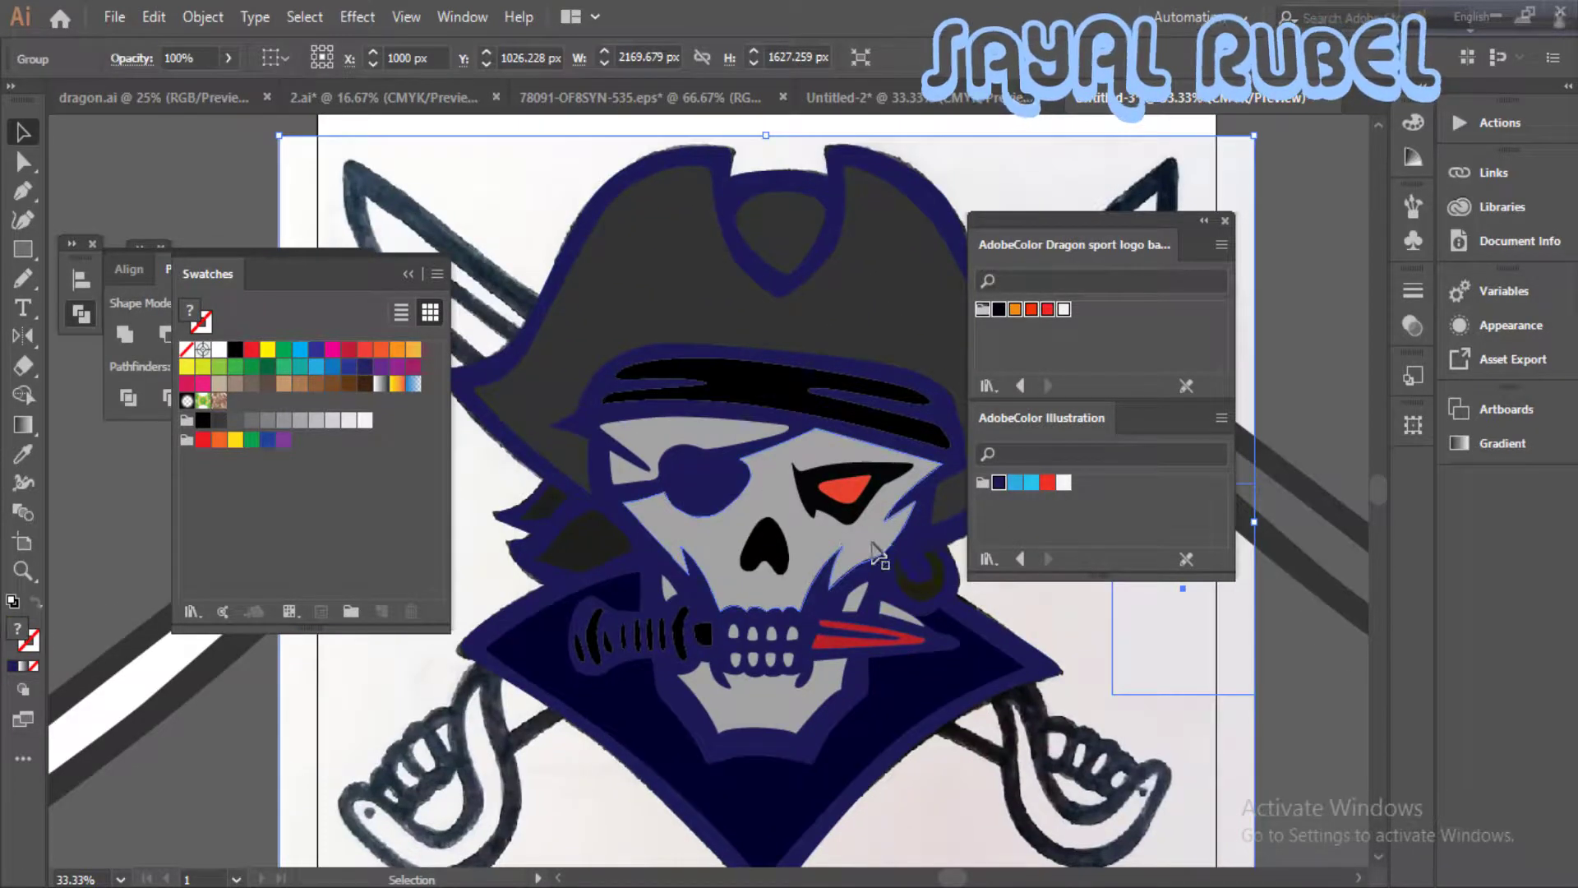
pyautogui.click(873, 538)
pyautogui.click(1031, 483)
pyautogui.click(998, 604)
pyautogui.click(751, 436)
pyautogui.click(1031, 483)
pyautogui.click(999, 606)
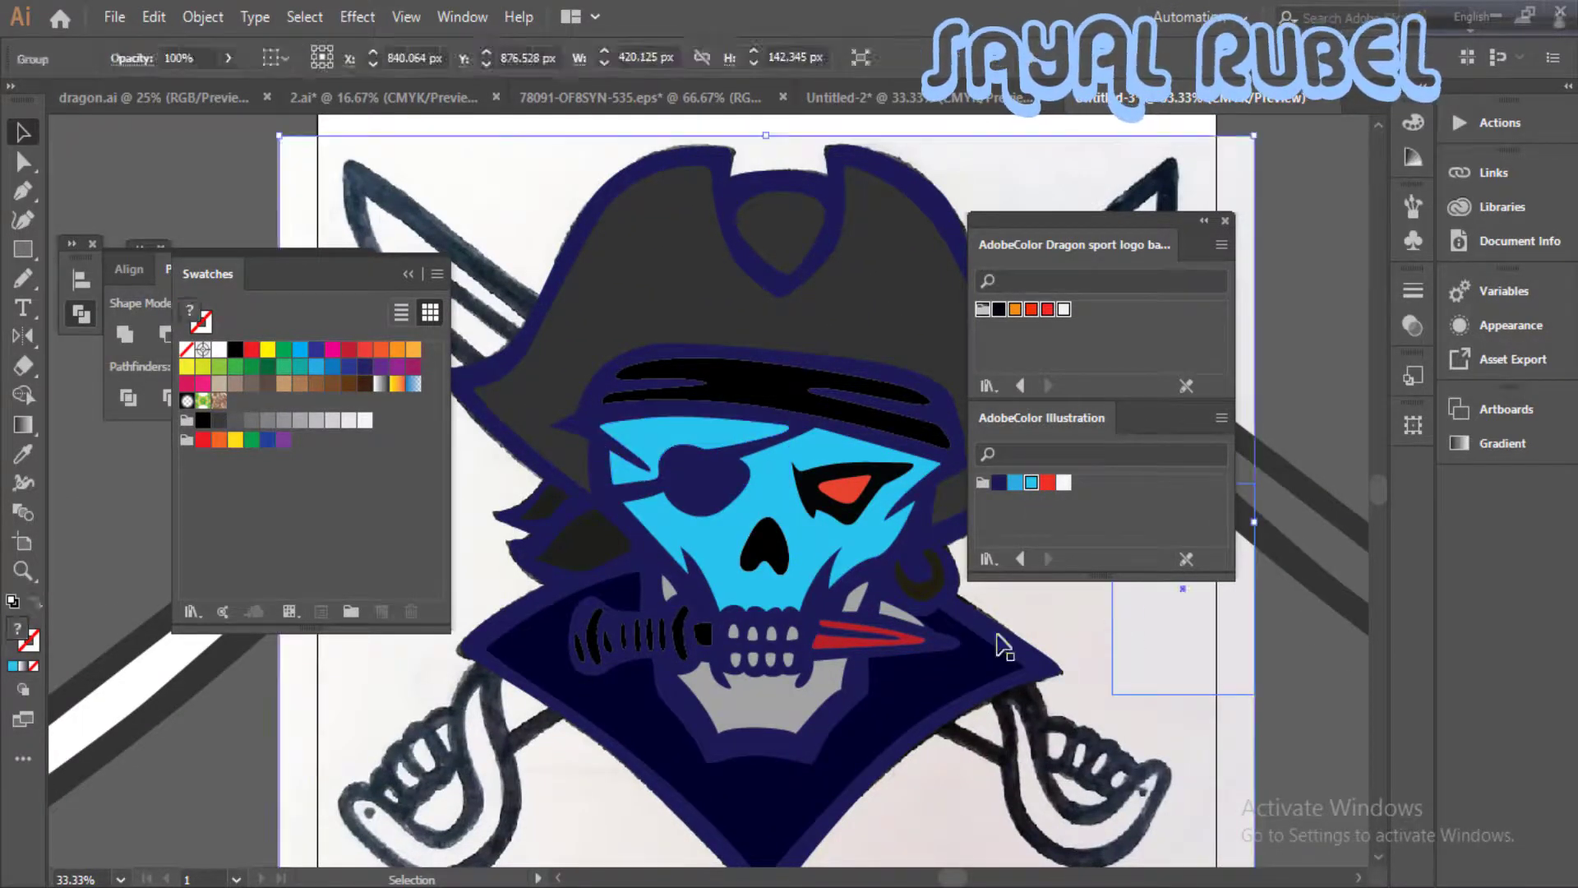
pyautogui.click(837, 667)
pyautogui.click(1031, 484)
pyautogui.click(999, 604)
# - Fill the small cheek and blade edge pieces light blue and the dagger blade highlight with the theme's red
pyautogui.click(901, 618)
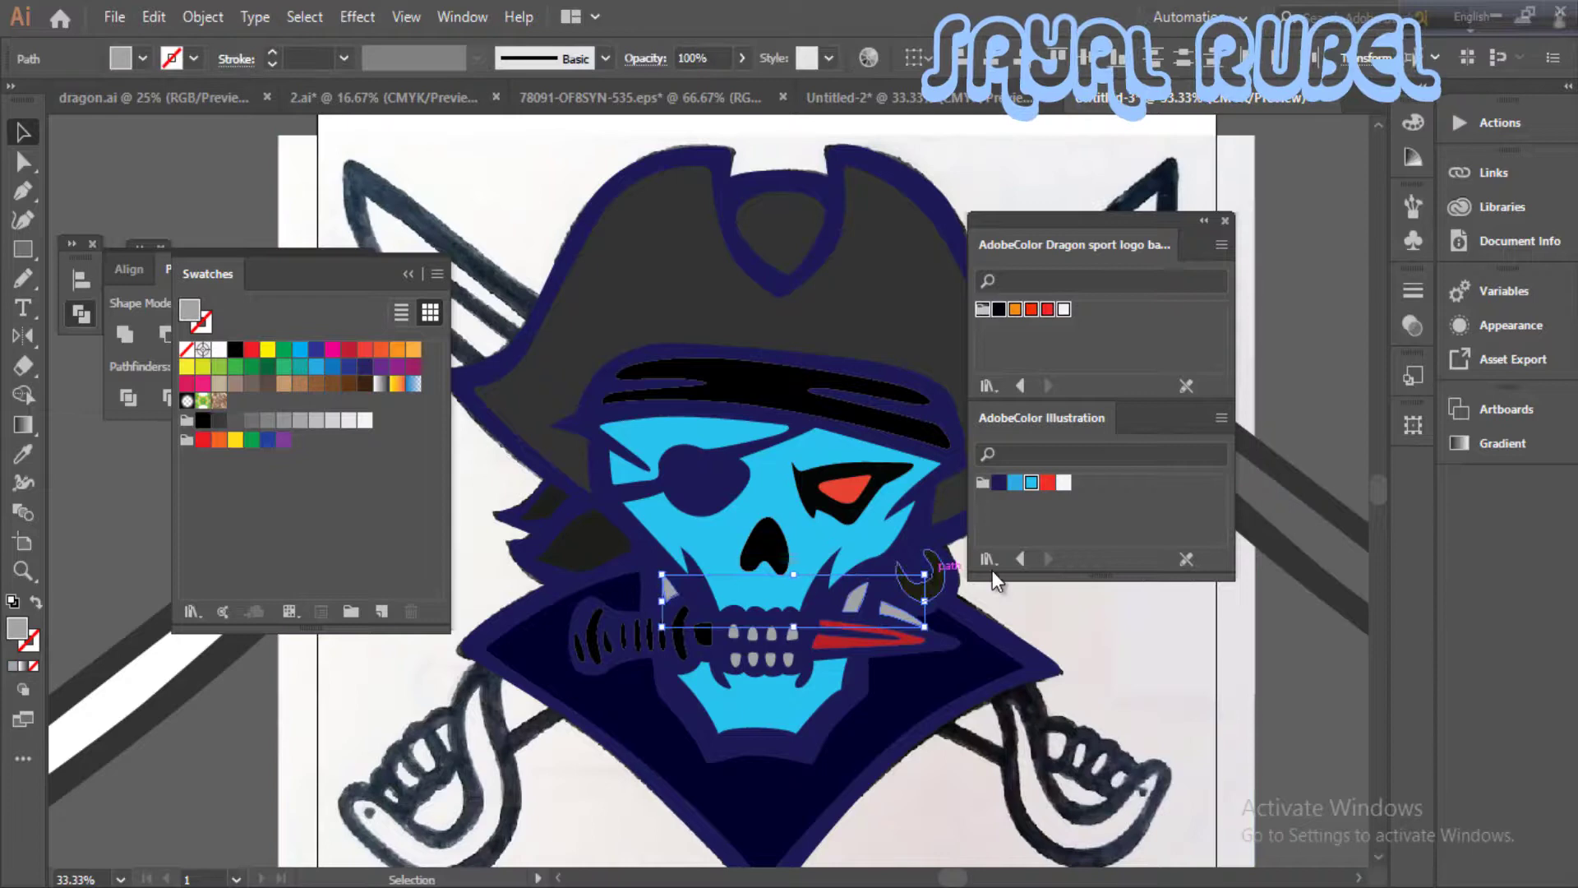
pyautogui.click(1030, 483)
pyautogui.click(1126, 645)
pyautogui.moveTo(1101, 649); pyautogui.dragTo(1113, 620)
pyautogui.click(883, 622)
pyautogui.moveTo(883, 622); pyautogui.dragTo(963, 611)
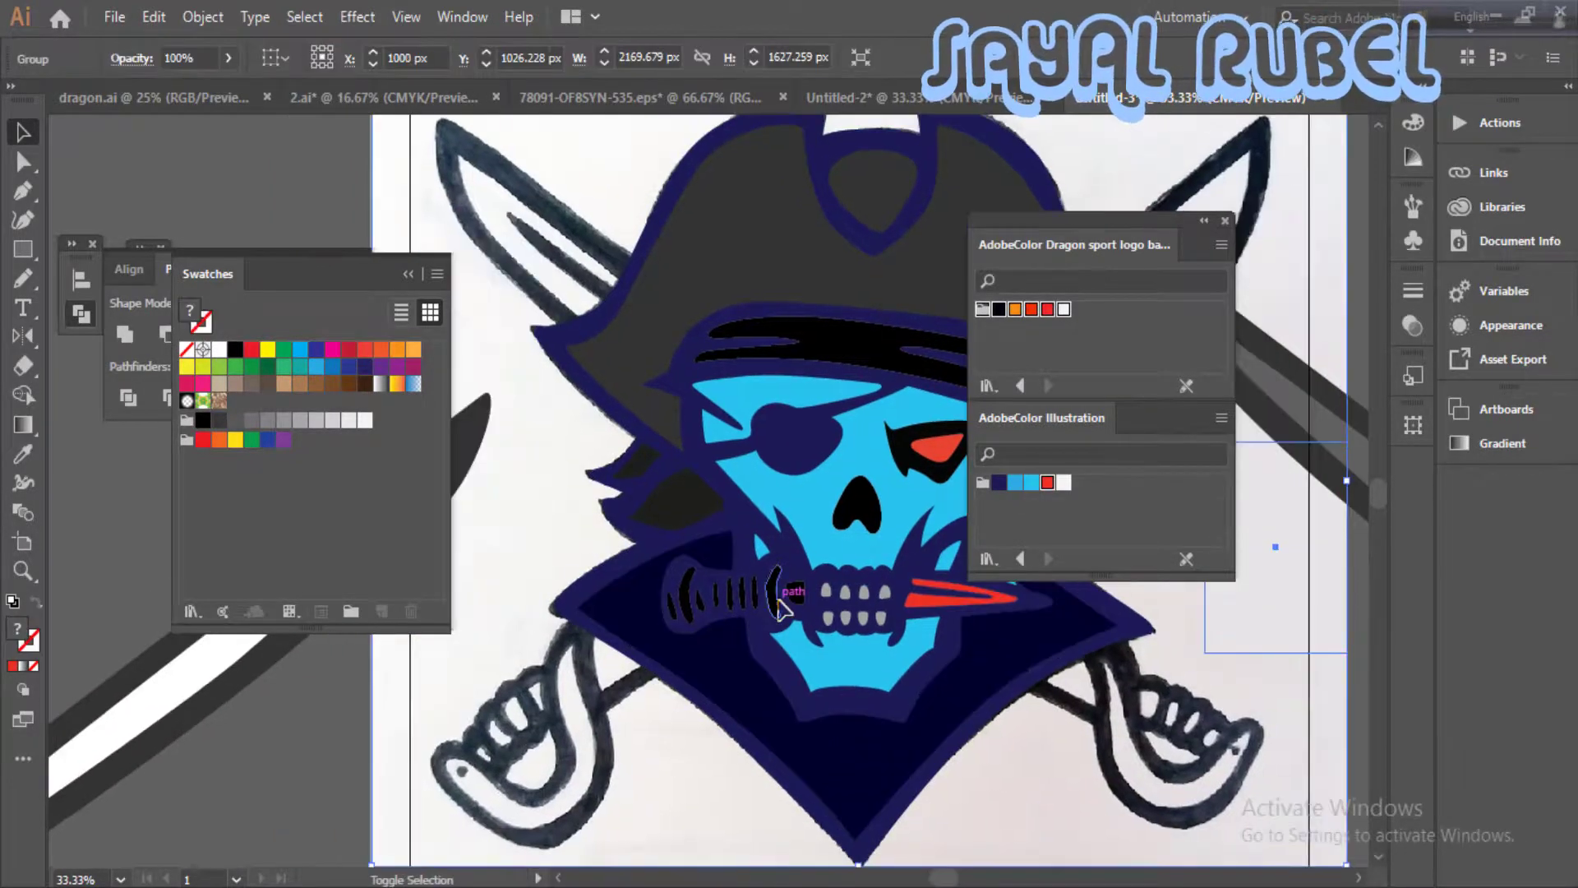
# - Fill the dagger grip stripes, the square beside the guard and the earring with the theme's medium blue
pyautogui.keyDown('shift'); pyautogui.click(743, 604); pyautogui.keyUp('shift')
pyautogui.click(1015, 483)
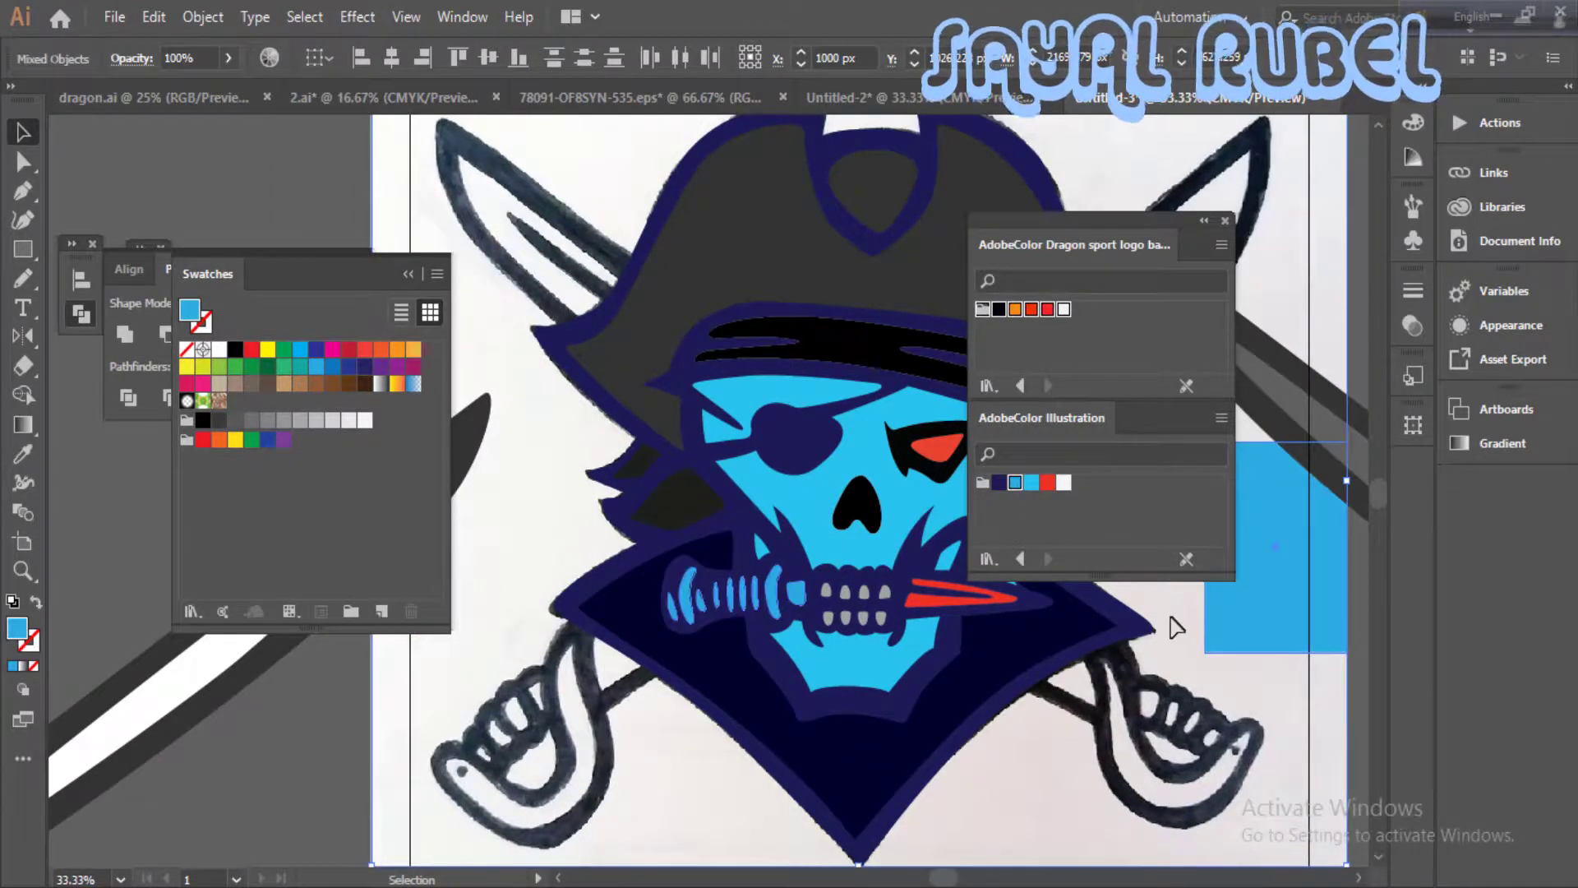
pyautogui.click(1173, 624)
pyautogui.moveTo(865, 615); pyautogui.dragTo(676, 664)
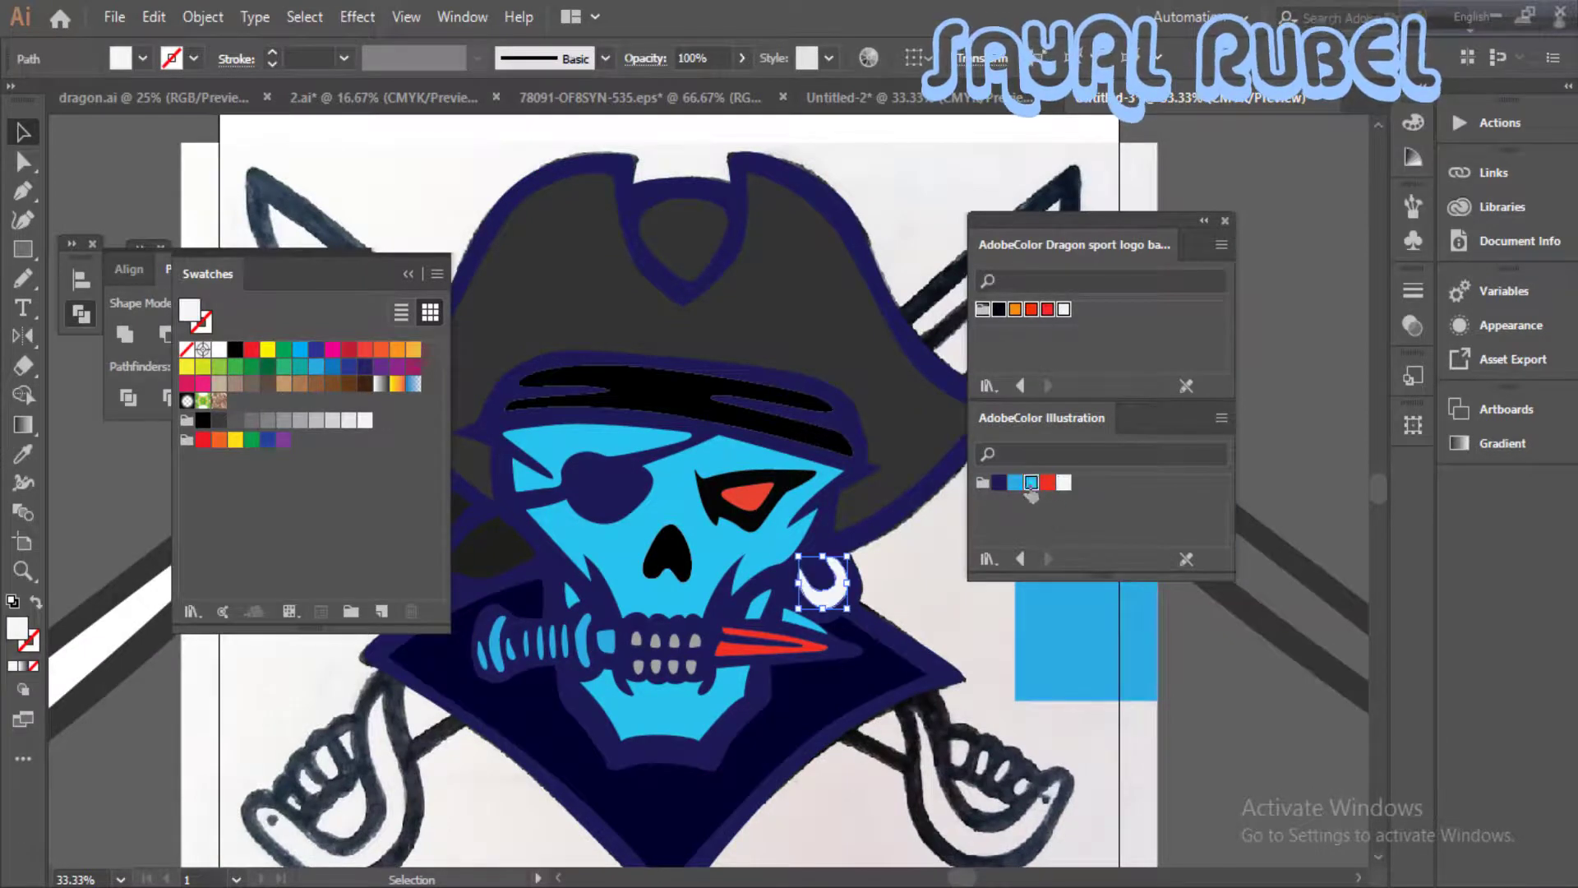
pyautogui.click(952, 588)
pyautogui.moveTo(945, 585); pyautogui.dragTo(895, 749)
# - Fill the main hat shape with the orange from the Dragon sport logo colour theme
pyautogui.click(743, 458)
pyautogui.click(999, 483)
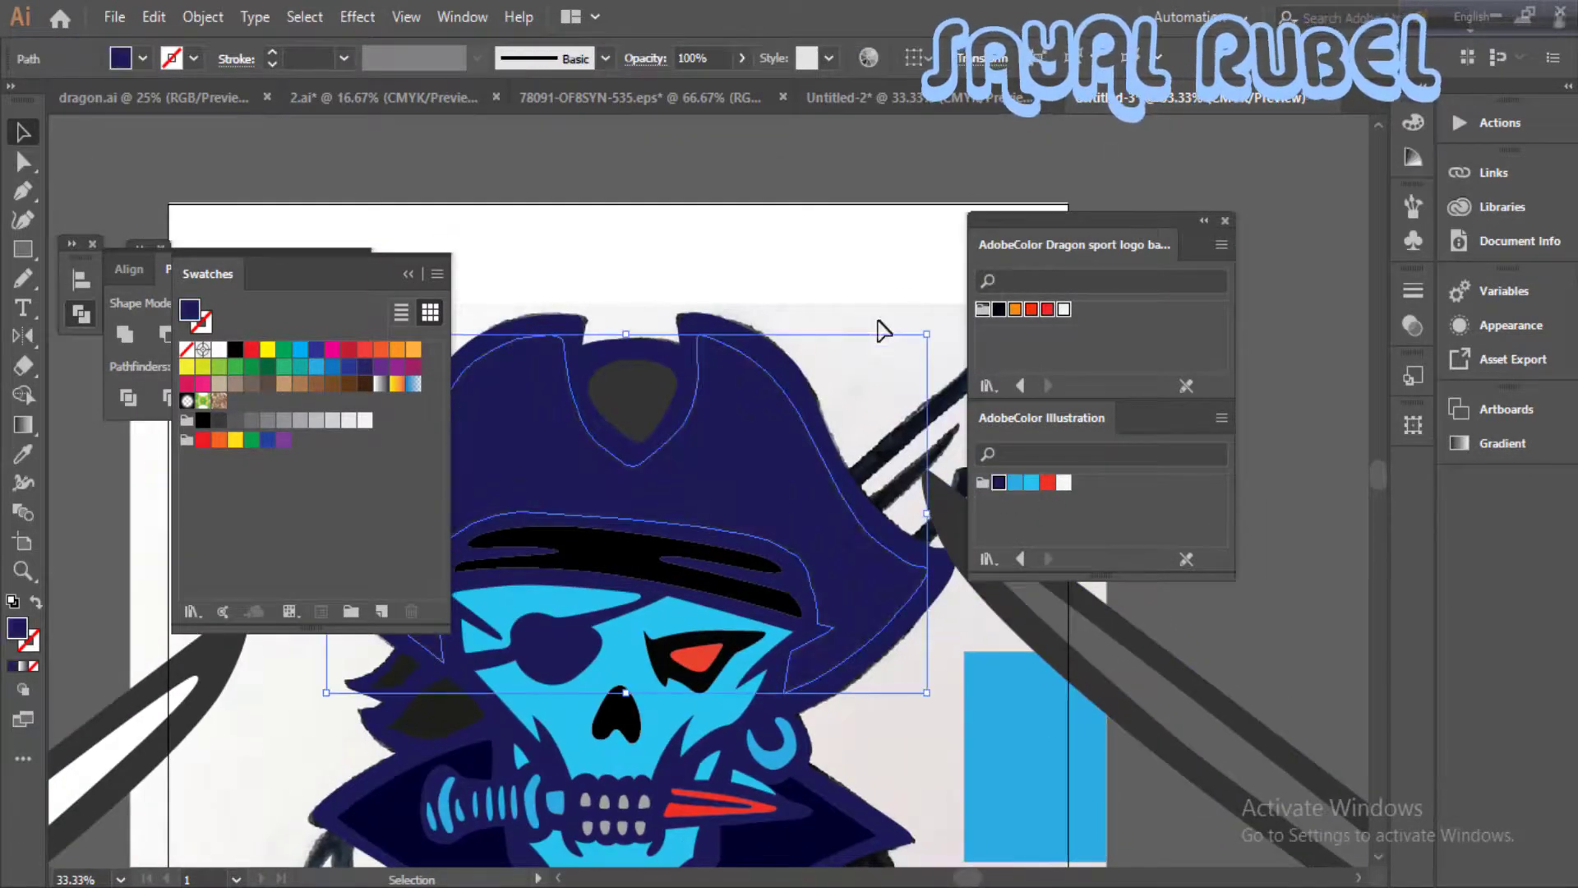
pyautogui.click(1015, 310)
pyautogui.click(919, 362)
pyautogui.moveTo(825, 508); pyautogui.dragTo(835, 487)
pyautogui.click(998, 310)
pyautogui.click(1015, 310)
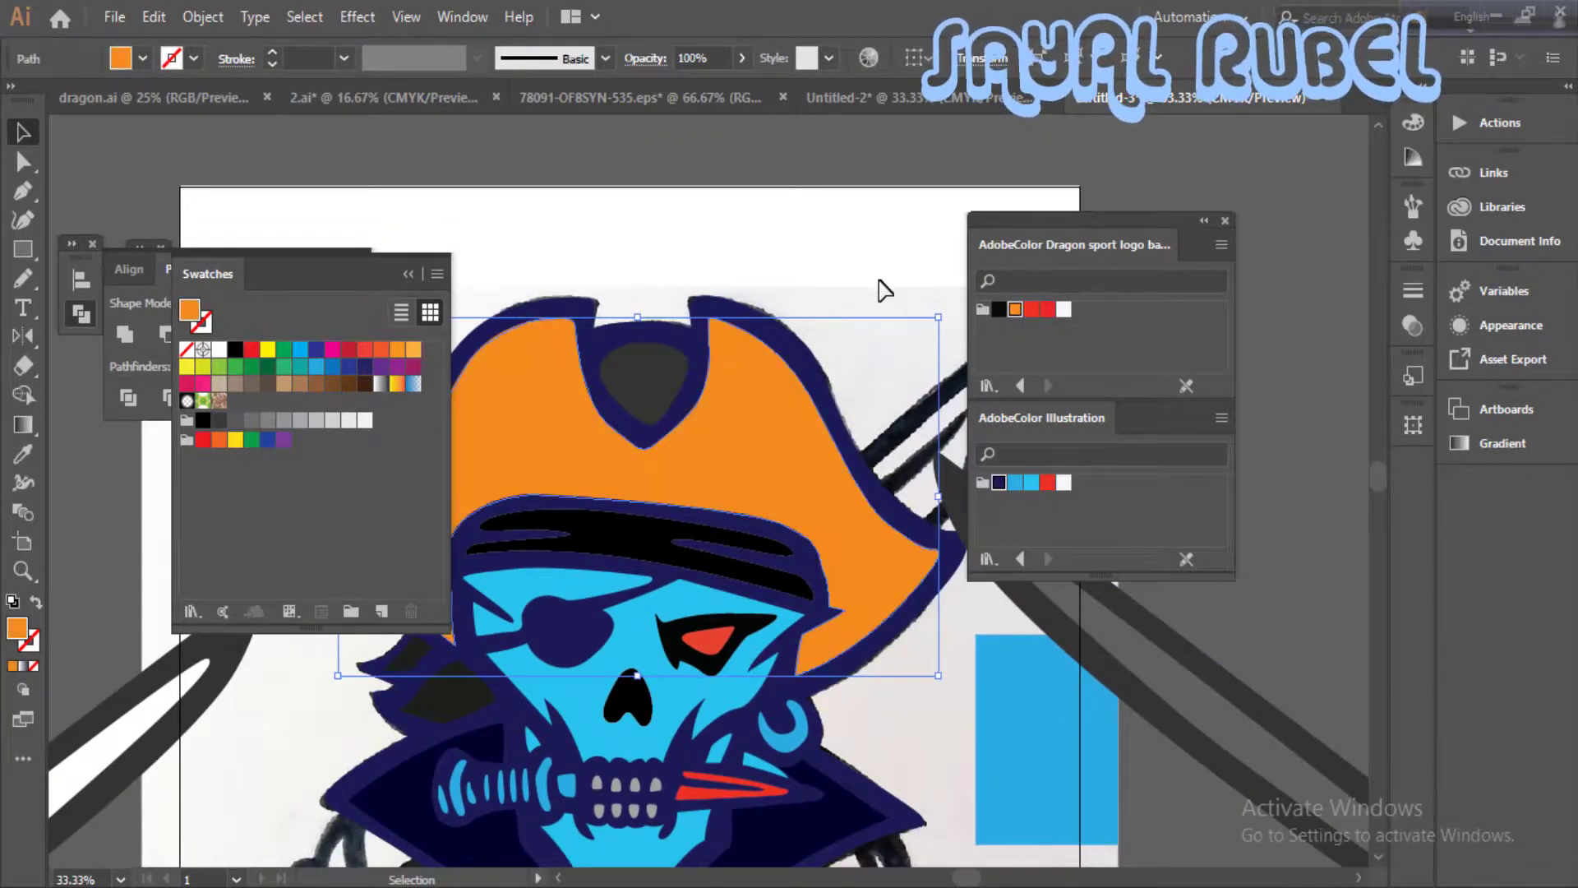
pyautogui.click(880, 284)
# - Fill the two bandana knot shapes beside the skull with the theme's medium blue
pyautogui.hotkey('ctrl', '-')
pyautogui.moveTo(838, 660); pyautogui.dragTo(877, 390)
pyautogui.click(558, 366)
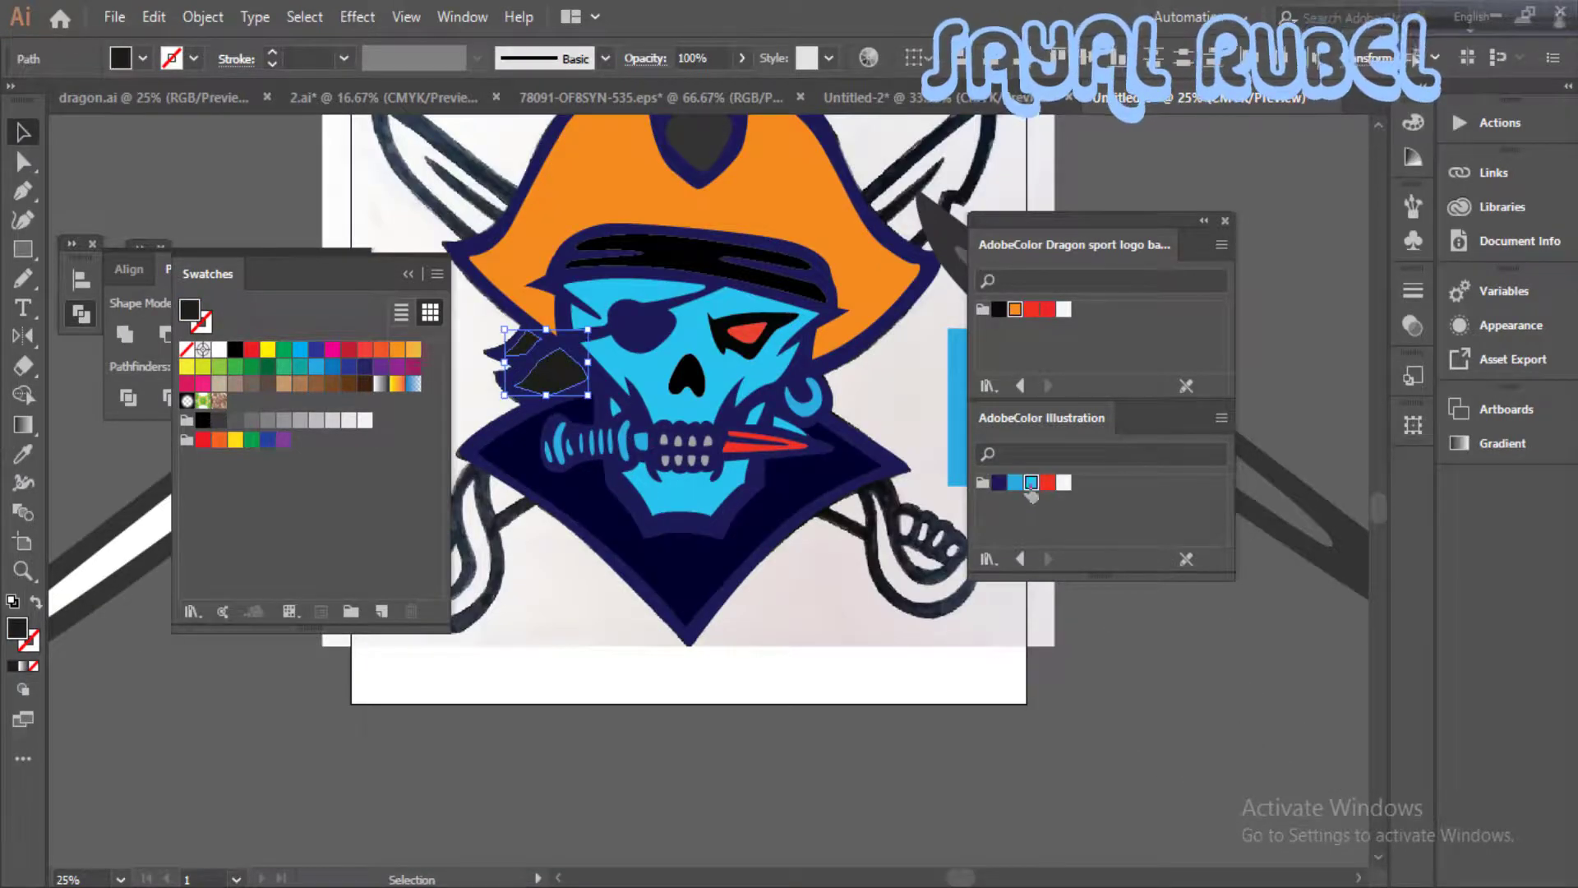
pyautogui.click(1015, 485)
pyautogui.click(912, 602)
pyautogui.moveTo(838, 616); pyautogui.dragTo(838, 723)
pyautogui.hotkey('ctrl', '-')
pyautogui.moveTo(860, 660); pyautogui.dragTo(857, 713)
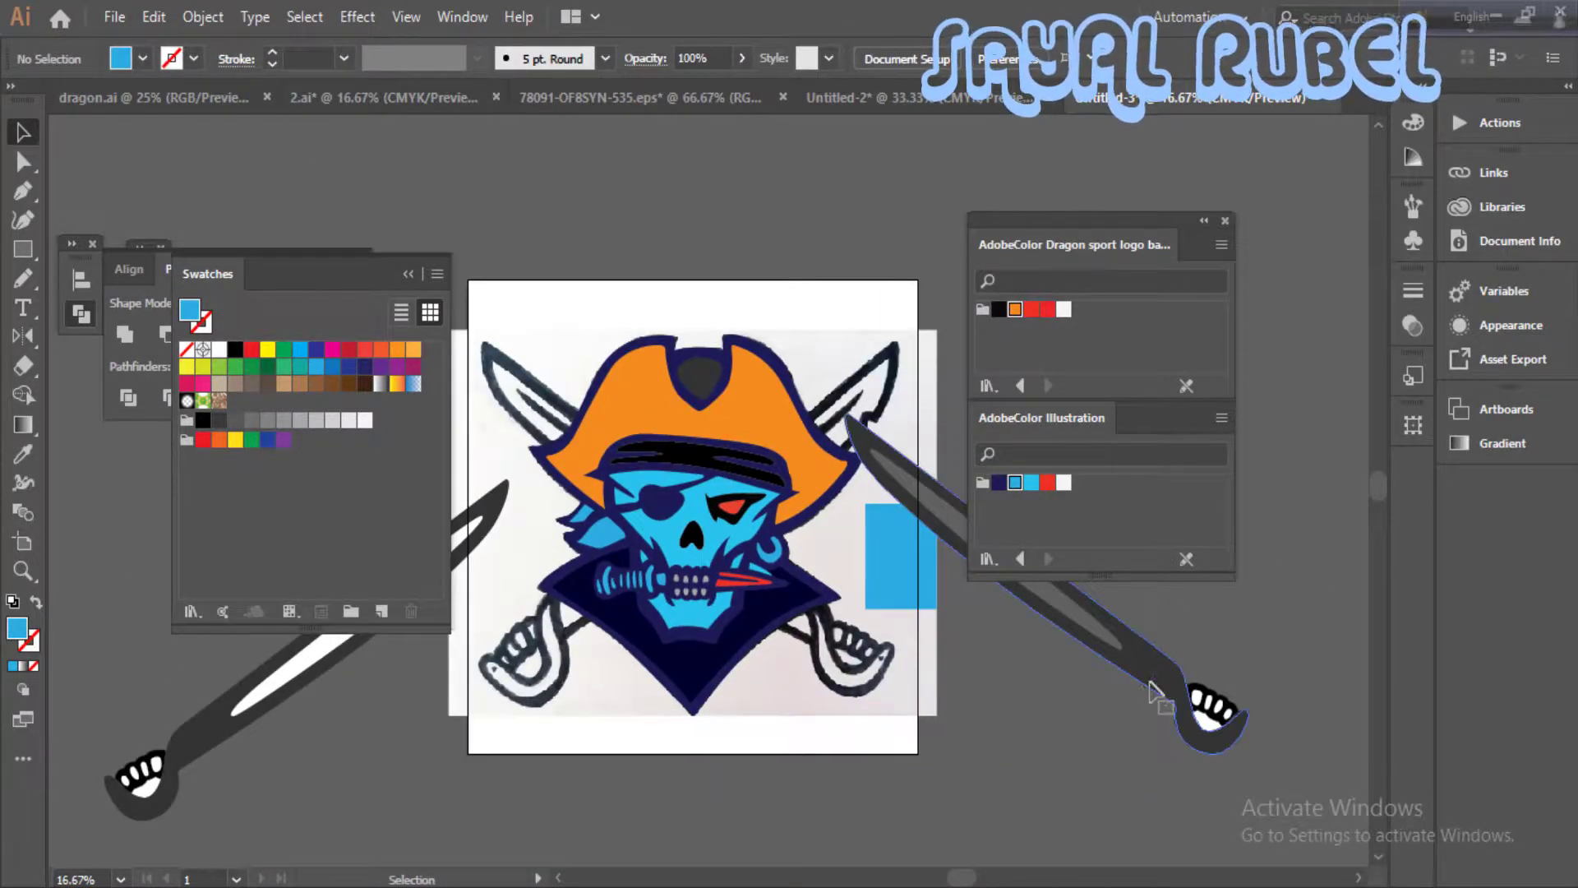
# - Fill the black knuckle section of the sword hilt with the dark navy (R=2 G=15 B=89)
pyautogui.click(1157, 689)
pyautogui.moveTo(785, 627); pyautogui.dragTo(660, 652)
pyautogui.hotkey('ctrl', '+')
pyautogui.moveTo(960, 839)
pyautogui.mouseDown()
pyautogui.moveTo(732, 651)
pyautogui.moveTo(968, 827)
pyautogui.mouseUp()
pyautogui.click(1177, 751)
pyautogui.click(1208, 733)
pyautogui.moveTo(1307, 845); pyautogui.dragTo(817, 620)
pyautogui.hotkey('ctrl', '+')
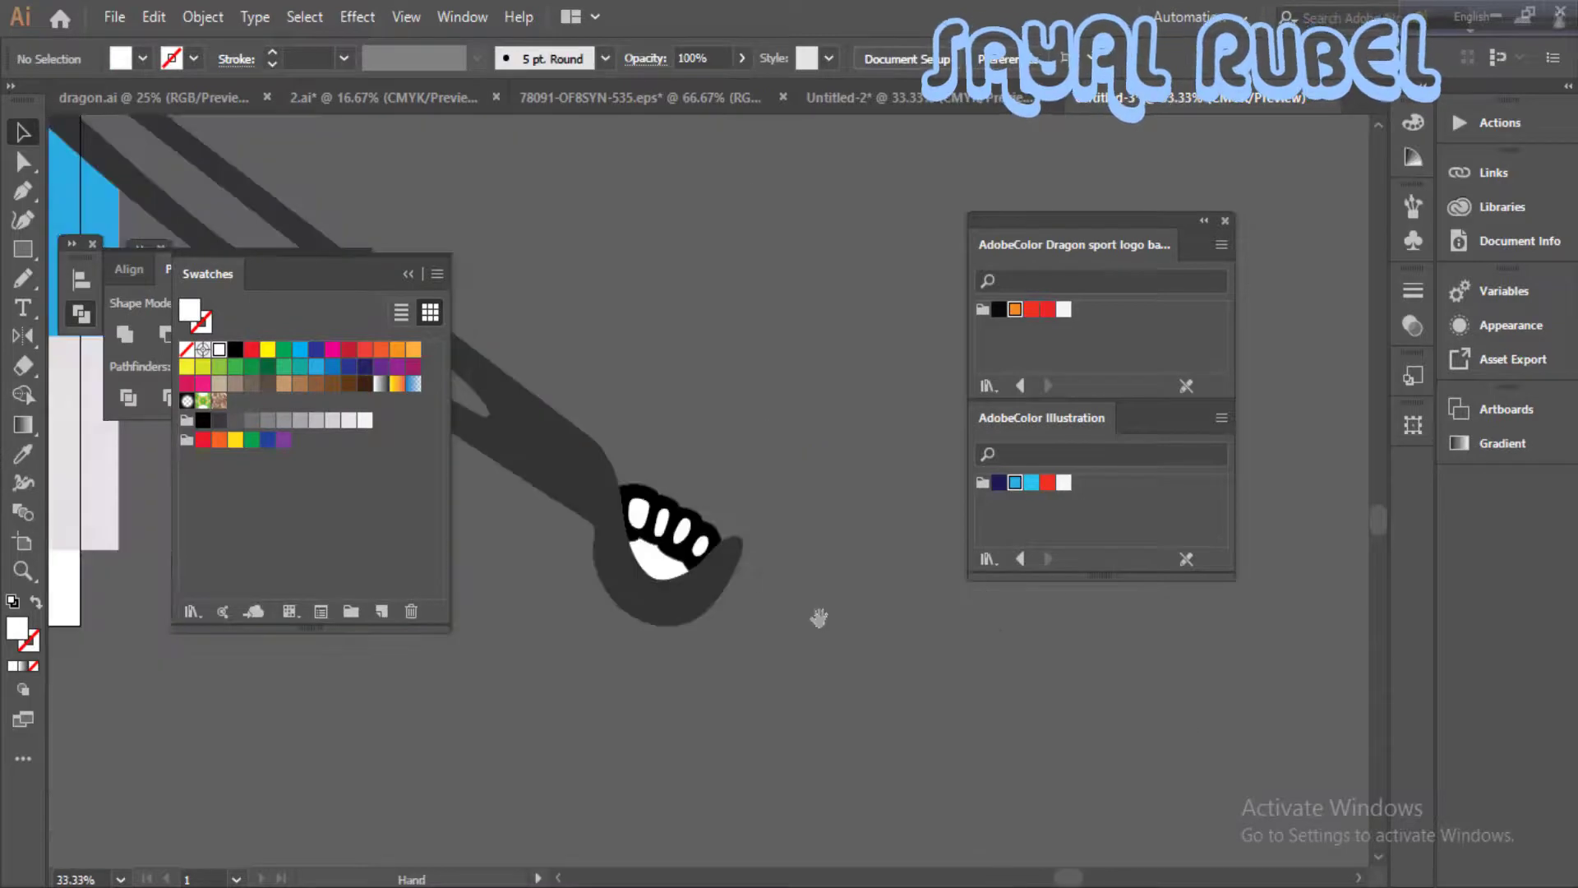
pyautogui.click(713, 546)
pyautogui.moveTo(587, 496); pyautogui.dragTo(913, 577)
pyautogui.click(1000, 483)
pyautogui.click(923, 496)
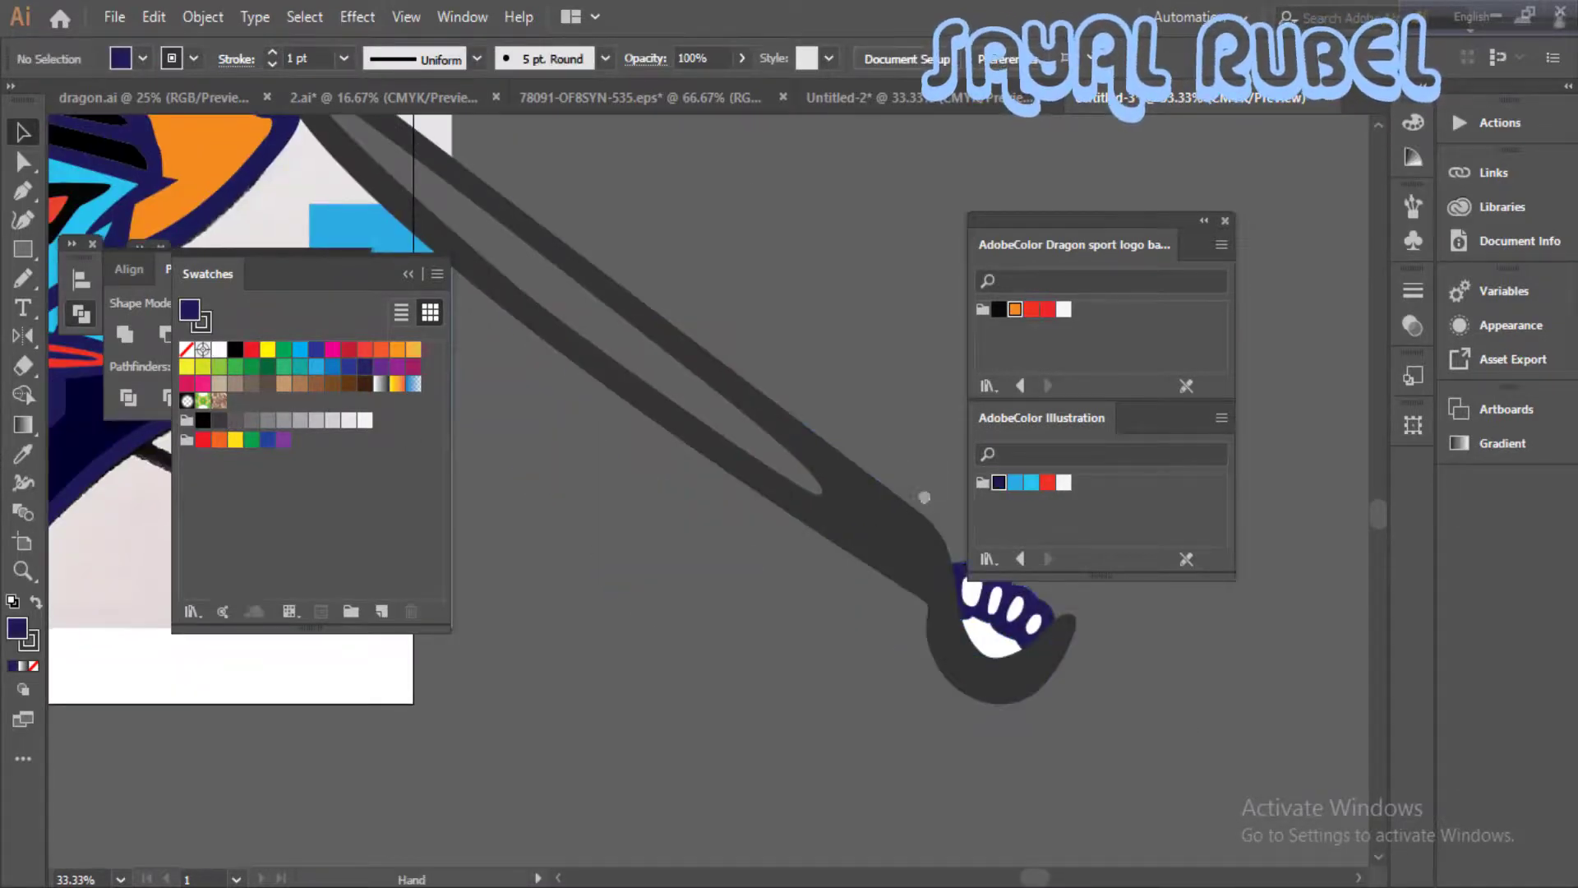
# - Fill the dark grey body of the sword with the dark navy (R=2 G=15 B=89)
pyautogui.moveTo(923, 495); pyautogui.dragTo(922, 586)
pyautogui.click(916, 648)
pyautogui.moveTo(608, 507); pyautogui.dragTo(1004, 583)
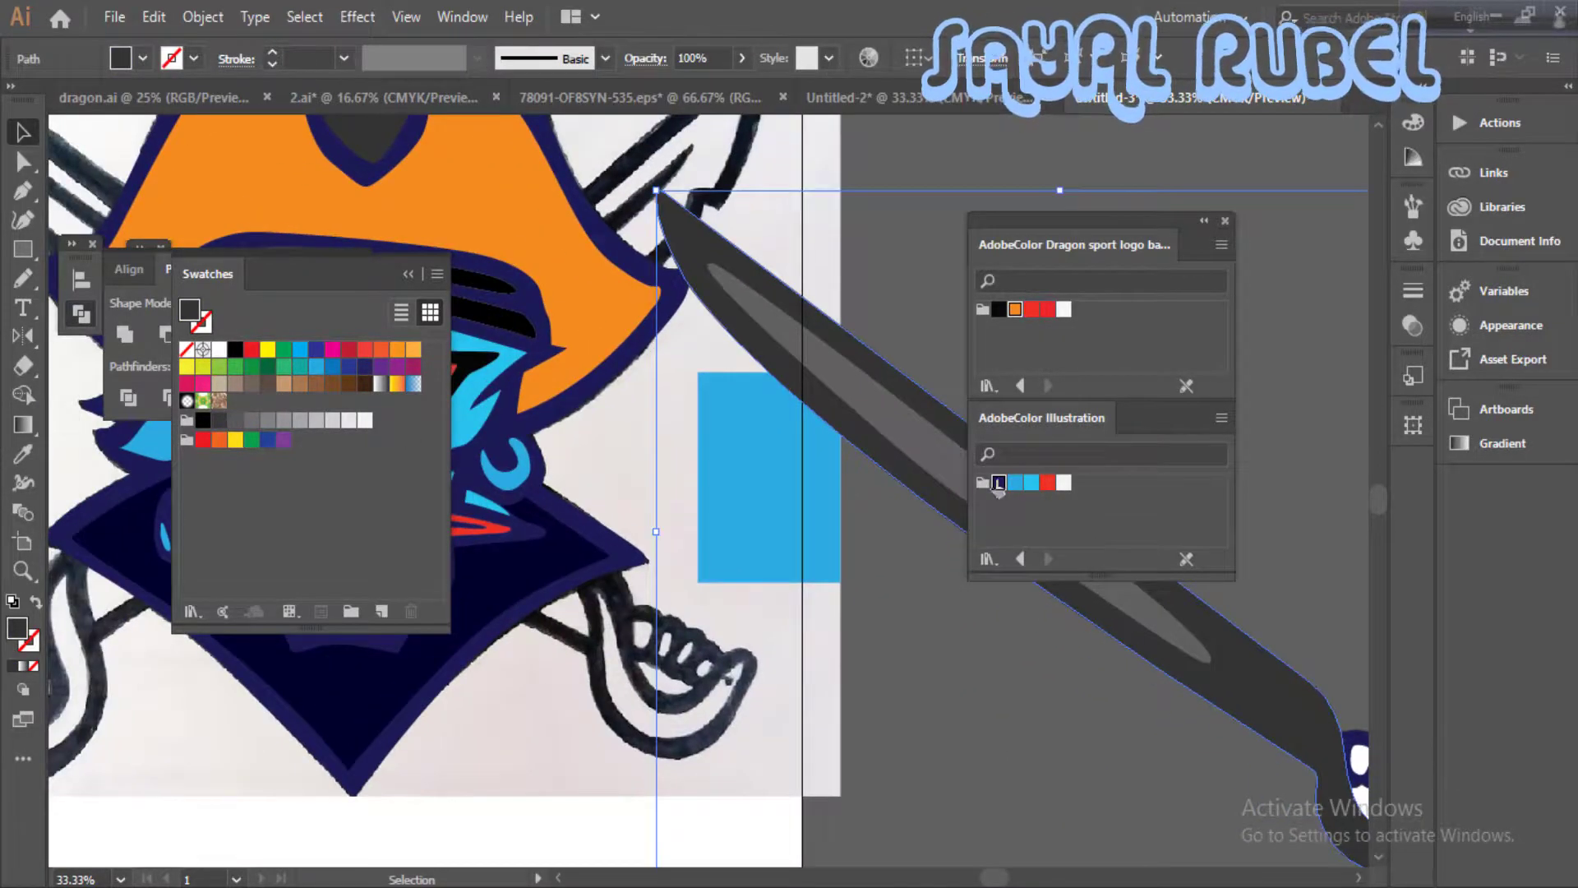
pyautogui.click(999, 482)
pyautogui.click(894, 672)
pyautogui.moveTo(894, 673); pyautogui.dragTo(757, 648)
# - Fill the sword's long blade highlight with the deeper navy sampled from the pirate's collar
pyautogui.click(910, 525)
pyautogui.moveTo(911, 524); pyautogui.dragTo(1119, 580)
pyautogui.click(999, 483)
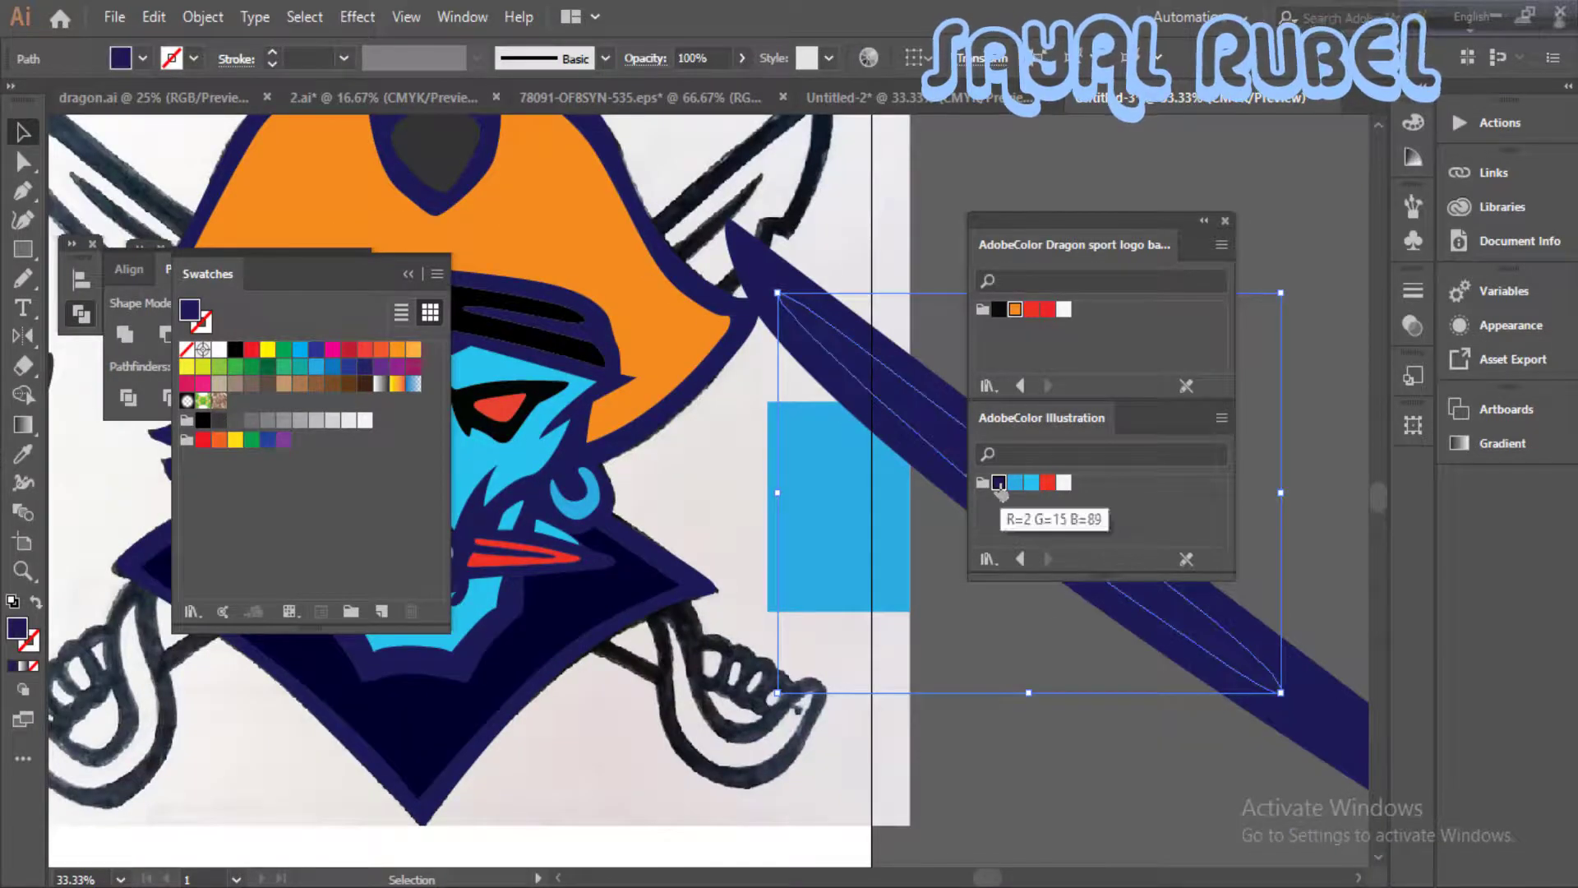
pyautogui.press('i')
pyautogui.click(630, 578)
pyautogui.press('v')
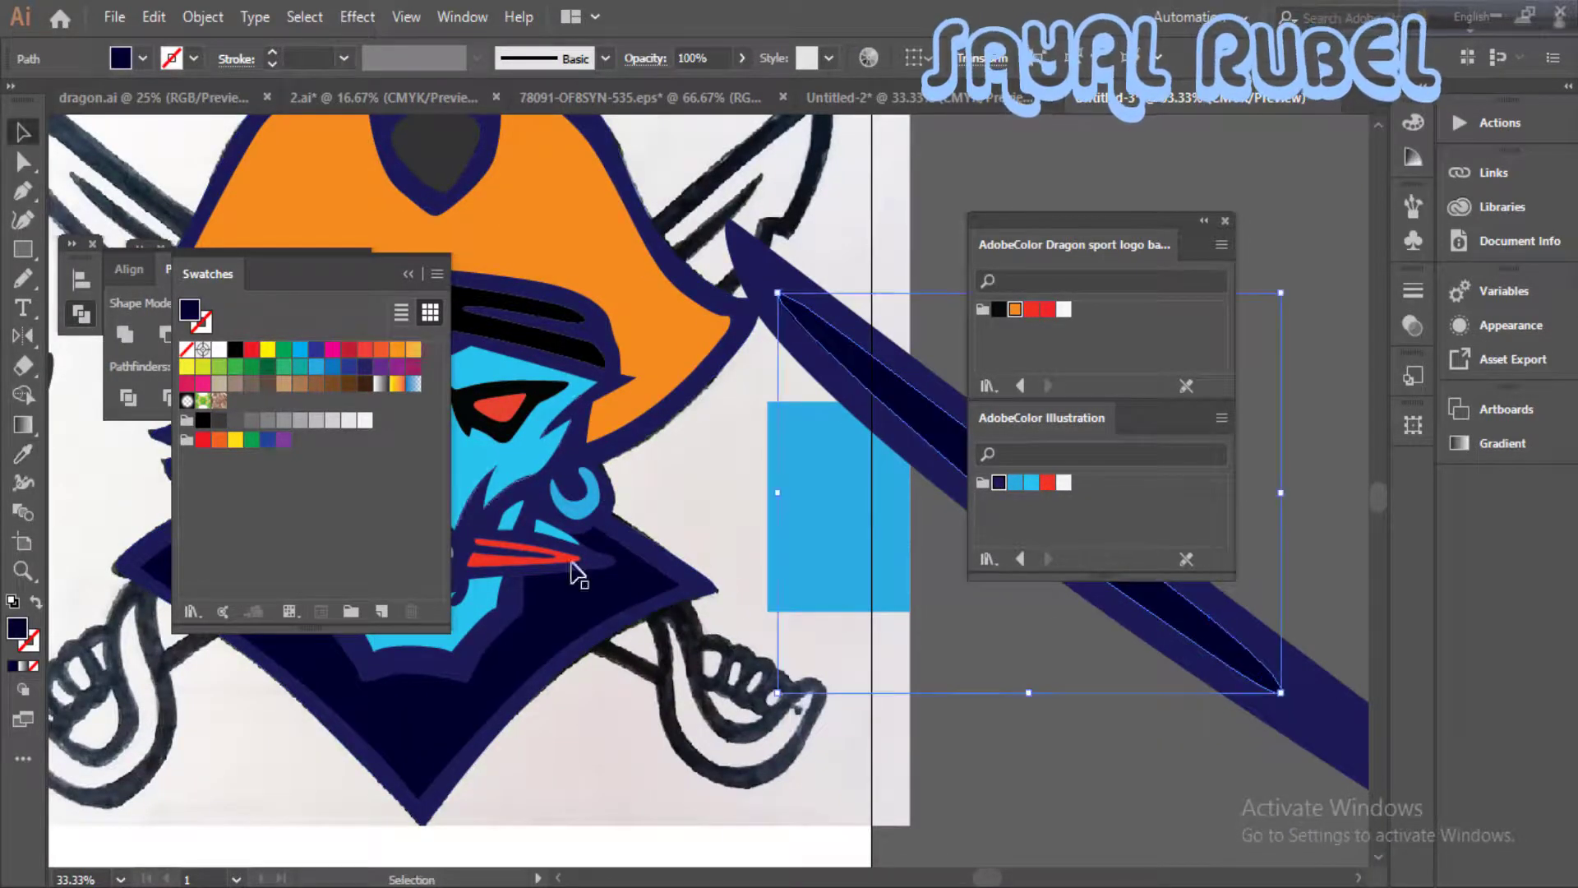
pyautogui.click(667, 635)
pyautogui.click(657, 617)
pyautogui.click(1060, 739)
# - Fill the sword hilt's curved opening red and its four finger gaps medium blue
pyautogui.moveTo(1119, 753); pyautogui.dragTo(863, 715)
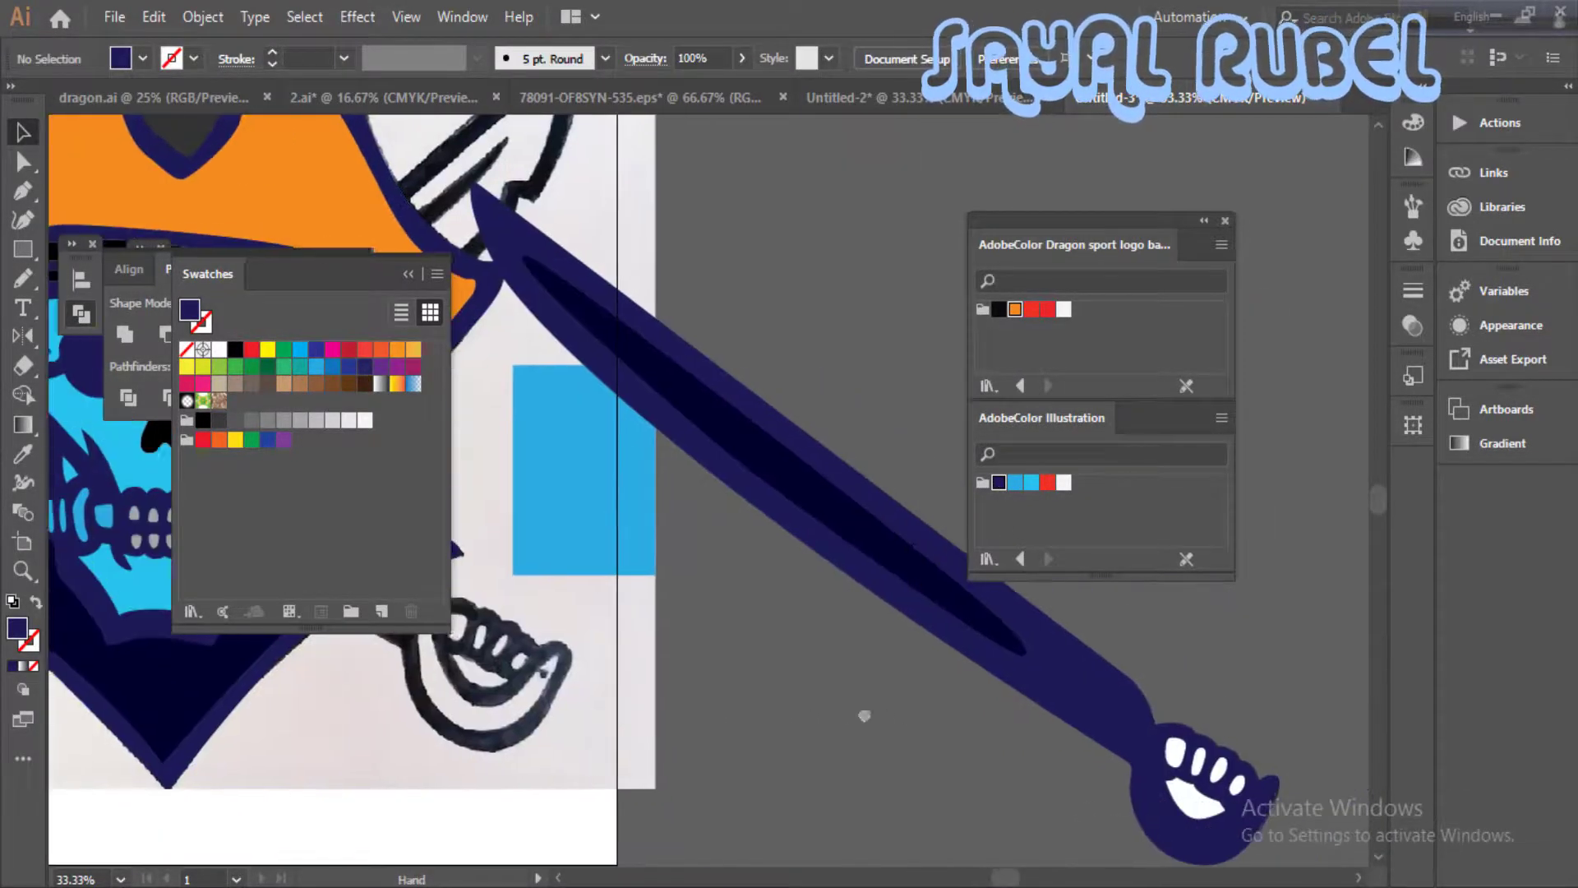
pyautogui.hotkey('ctrl', '-')
pyautogui.hotkey('ctrl', '-')
pyautogui.moveTo(813, 629); pyautogui.dragTo(853, 646)
pyautogui.hotkey('ctrl', '+')
pyautogui.moveTo(888, 724); pyautogui.dragTo(846, 704)
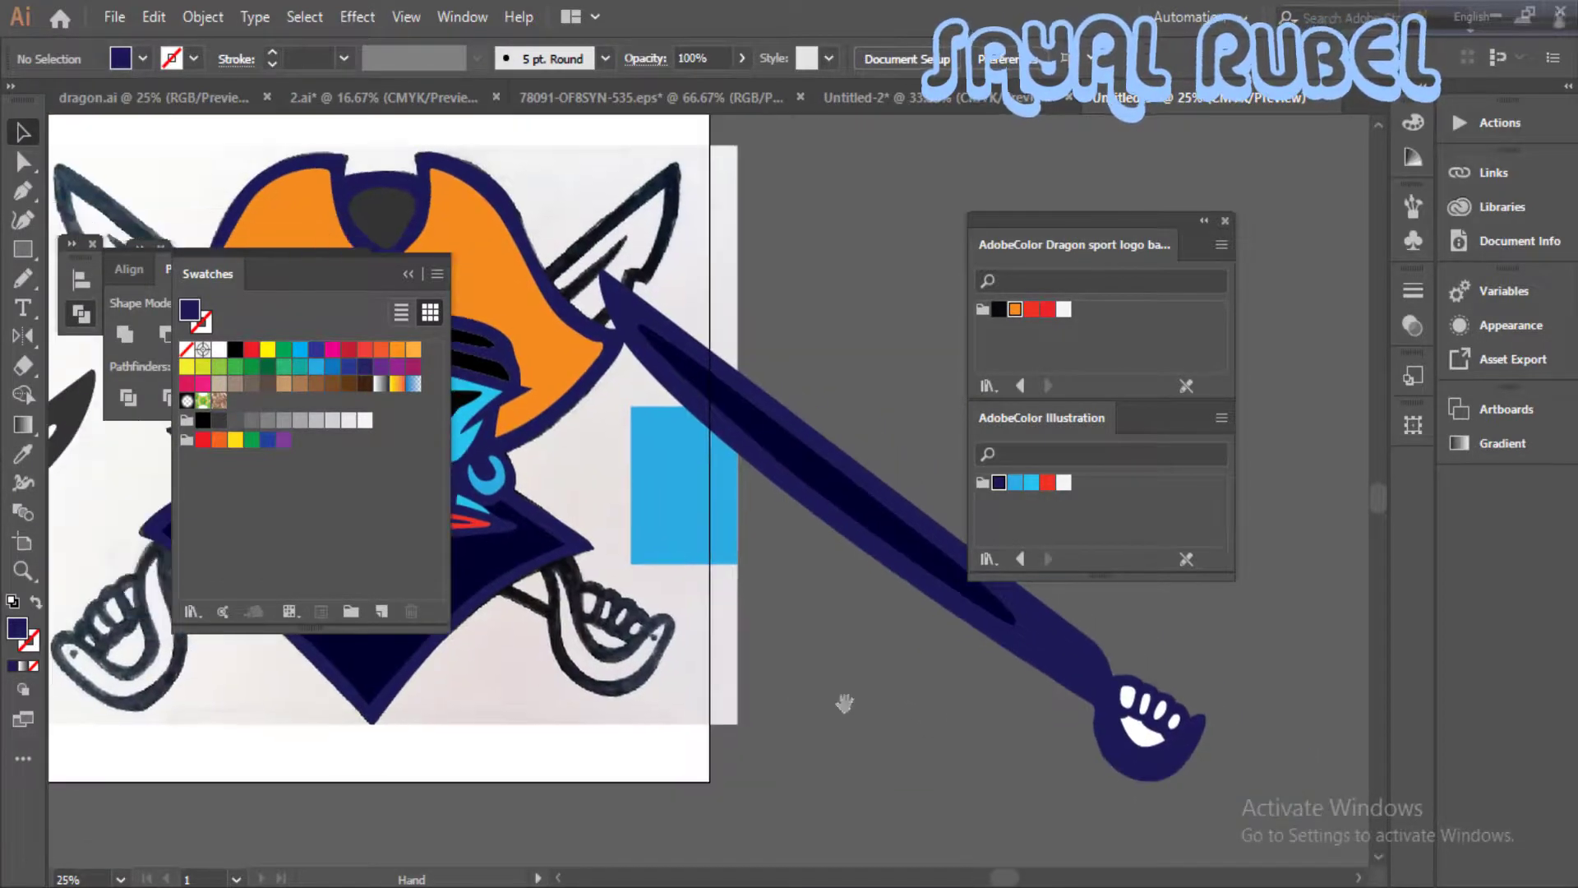
pyautogui.hotkey('ctrl', '+')
pyautogui.moveTo(1225, 810); pyautogui.dragTo(665, 655)
pyautogui.click(723, 657)
pyautogui.click(1047, 310)
pyautogui.click(787, 524)
pyautogui.click(701, 606)
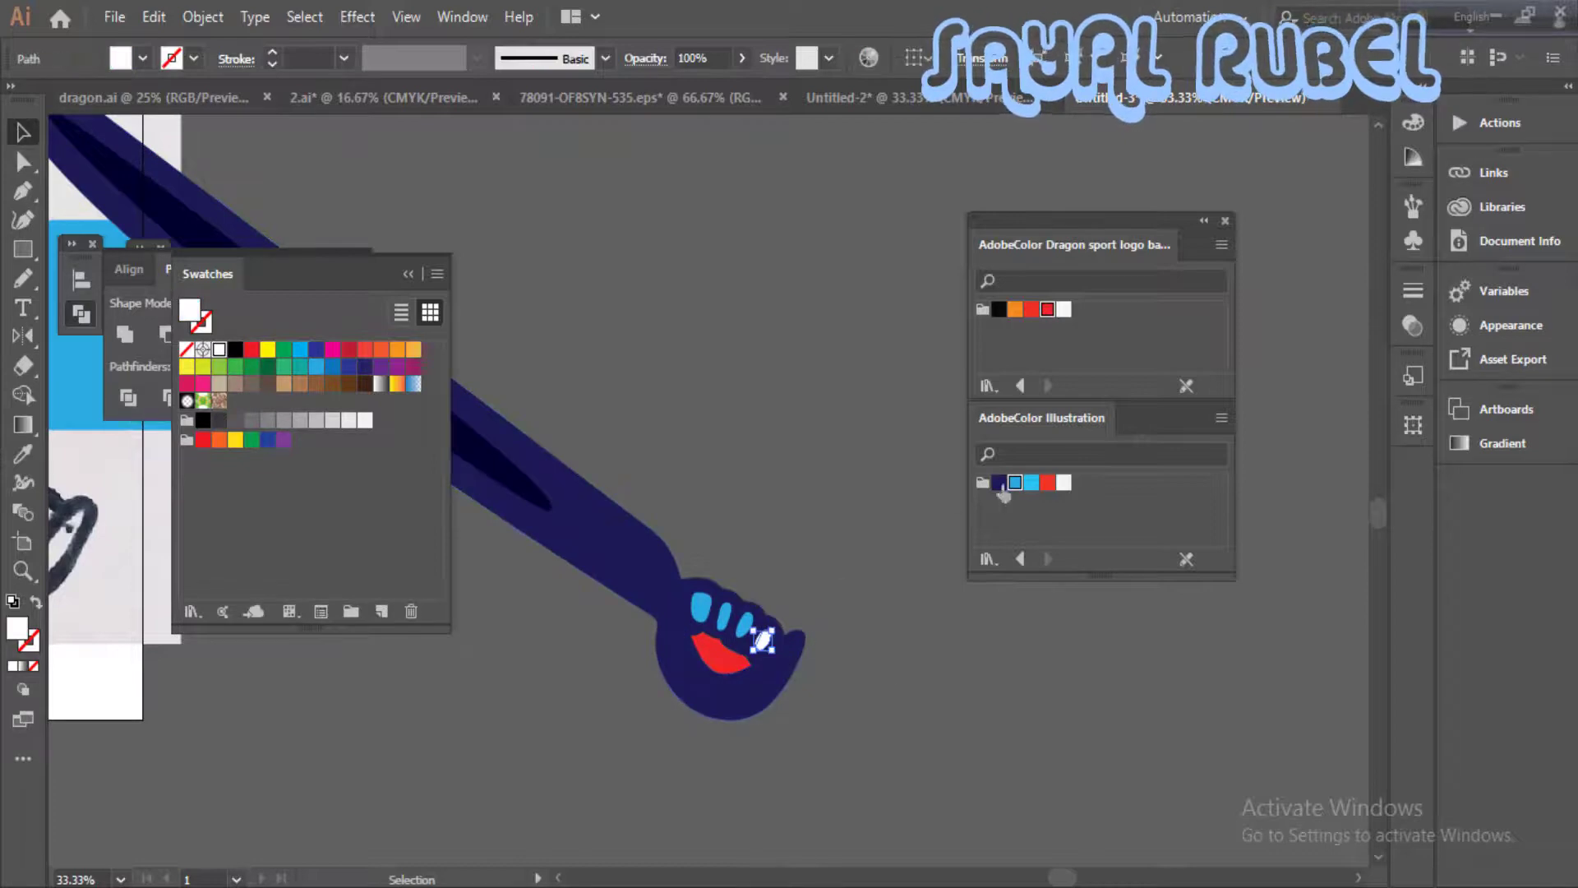
pyautogui.click(1015, 483)
pyautogui.click(830, 519)
# - Fill the emblem at the centre of the hat with the same orange as the hat
pyautogui.hotkey('ctrl', '-')
pyautogui.hotkey('ctrl', '-')
pyautogui.moveTo(691, 526); pyautogui.dragTo(1207, 736)
pyautogui.click(1015, 309)
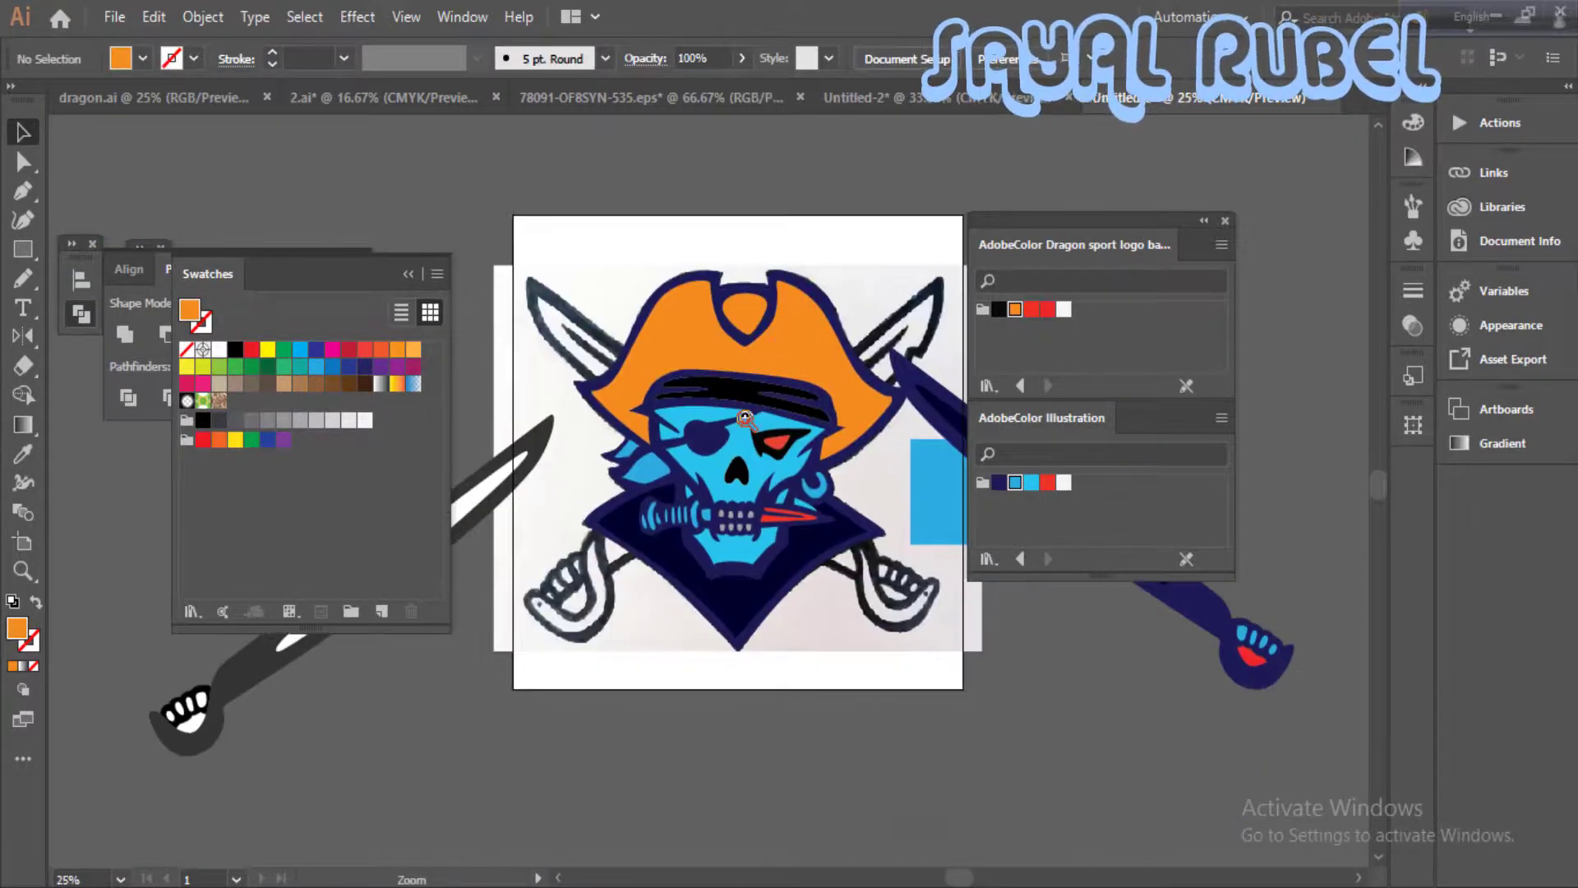
# - Fill the black stripes of the headband with the theme's medium blue
pyautogui.hotkey('ctrl', '+')
pyautogui.click(803, 476)
pyautogui.click(1000, 484)
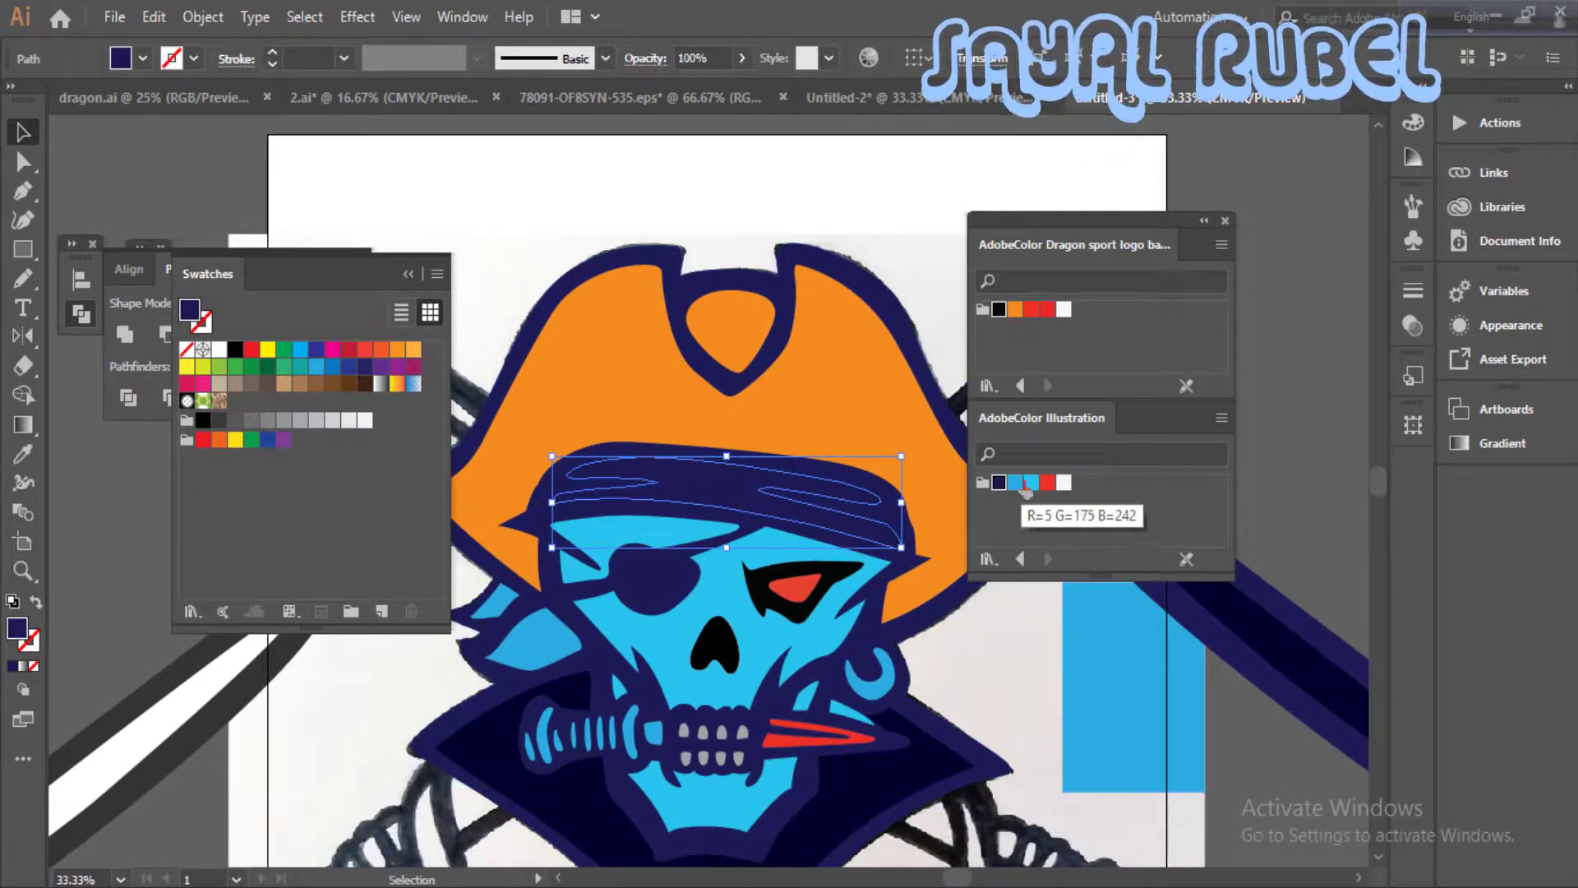
pyautogui.click(1016, 484)
pyautogui.hotkey('ctrl', 'shift', 'a')
pyautogui.hotkey('ctrl', '-')
pyautogui.moveTo(814, 519); pyautogui.dragTo(779, 515)
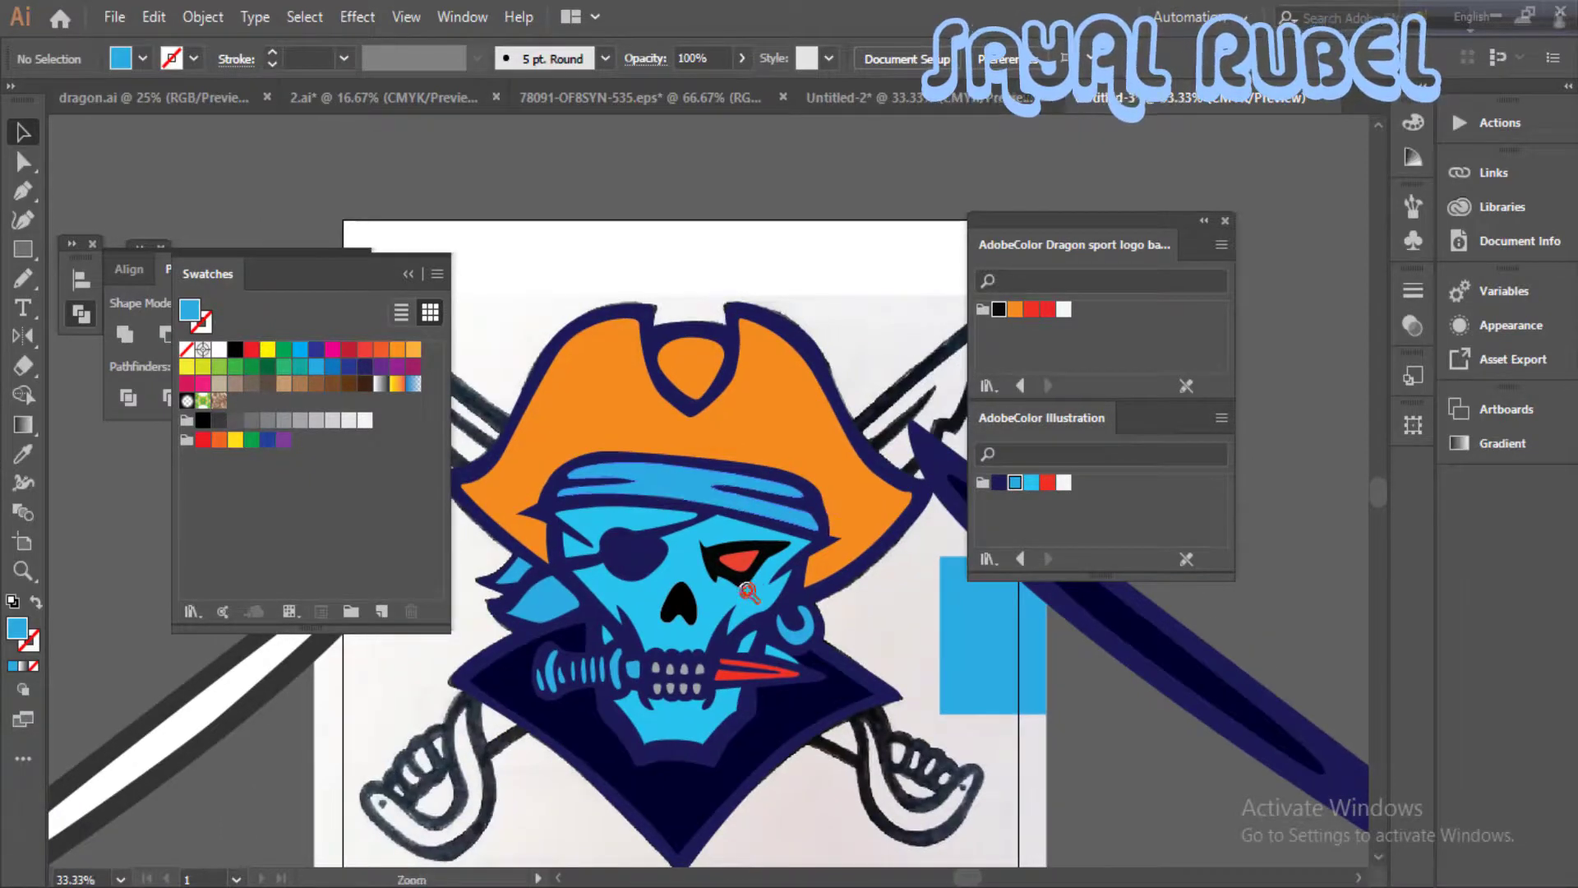
# - Try orange and dark grey fills on the skull's open eye socket and return it to black
pyautogui.click(748, 592)
pyautogui.click(740, 460)
pyautogui.click(1015, 310)
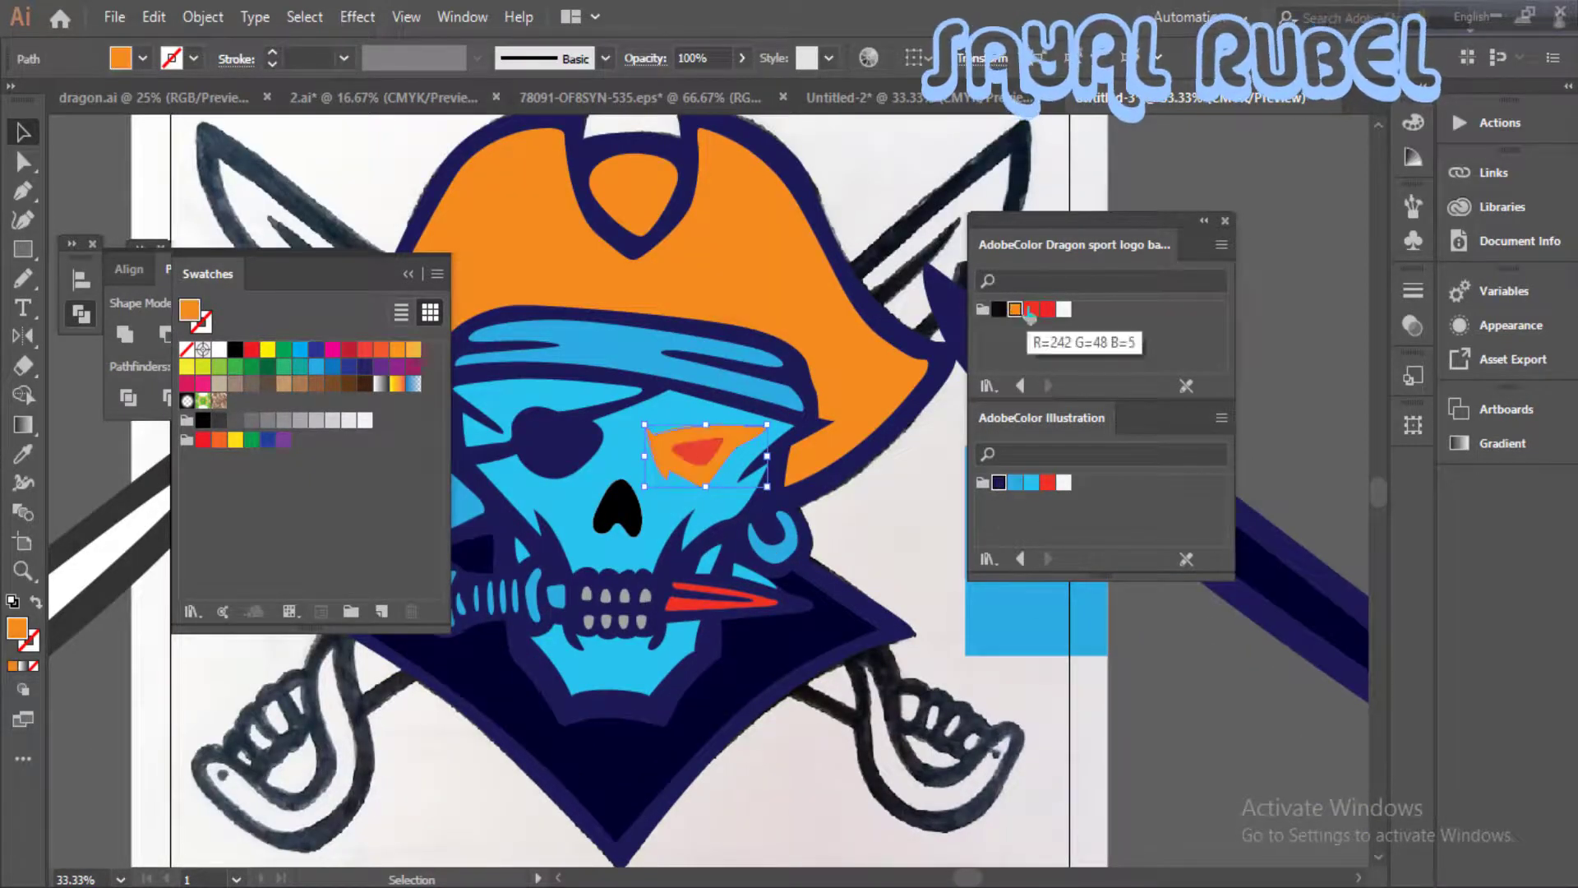
pyautogui.click(220, 421)
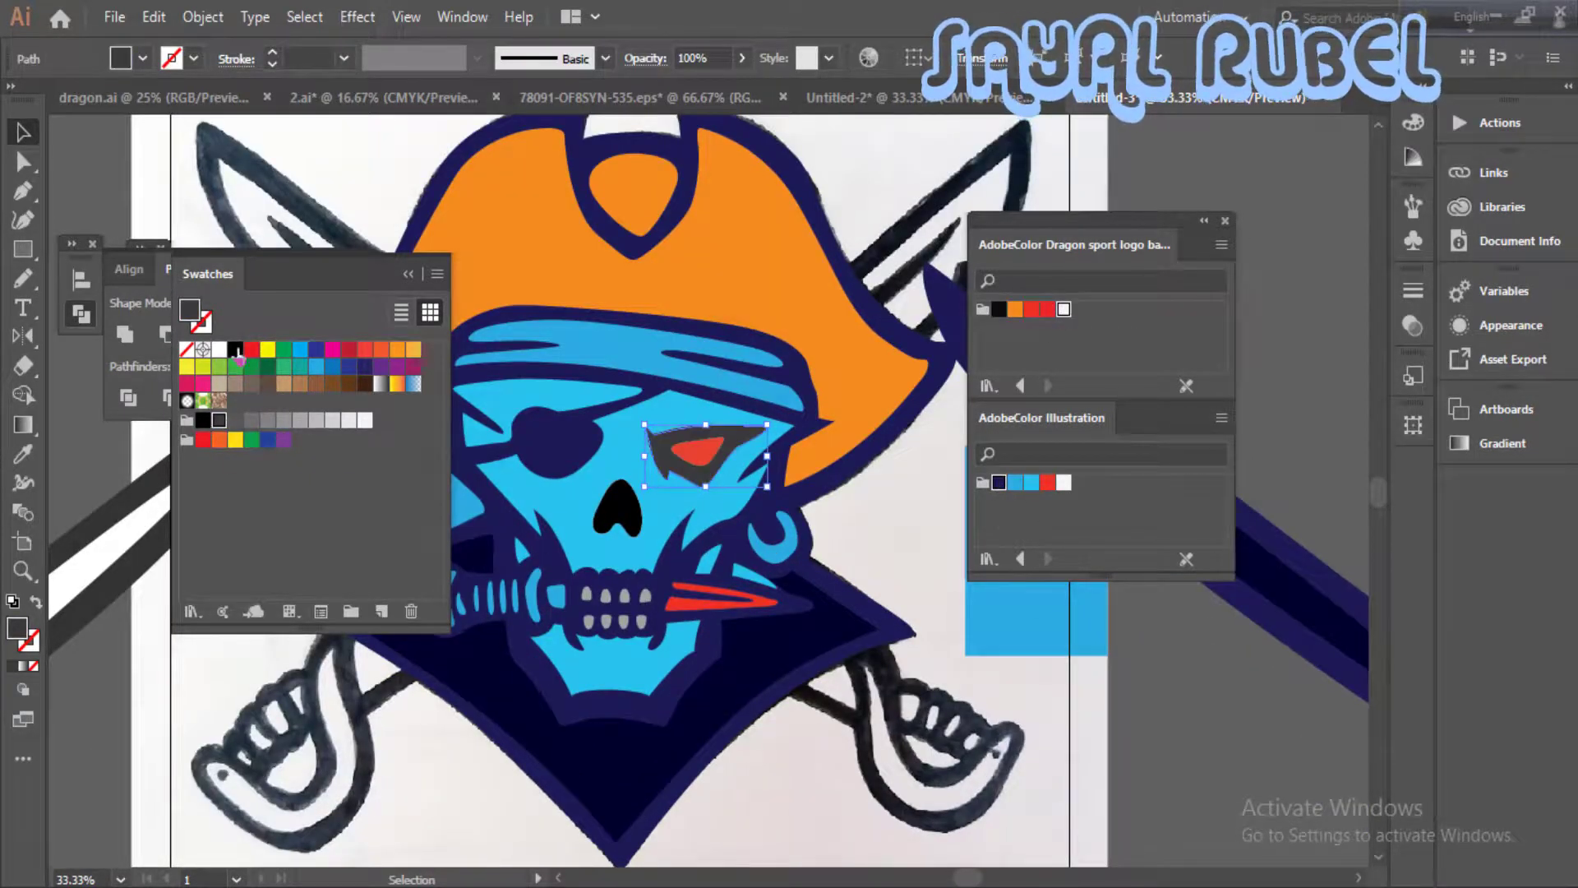
pyautogui.click(1179, 757)
# - Delete the uncoloured grey and white sword beside the artboard
pyautogui.hotkey('ctrl', '-')
pyautogui.hotkey('ctrl', '-')
pyautogui.hotkey('ctrl', '-')
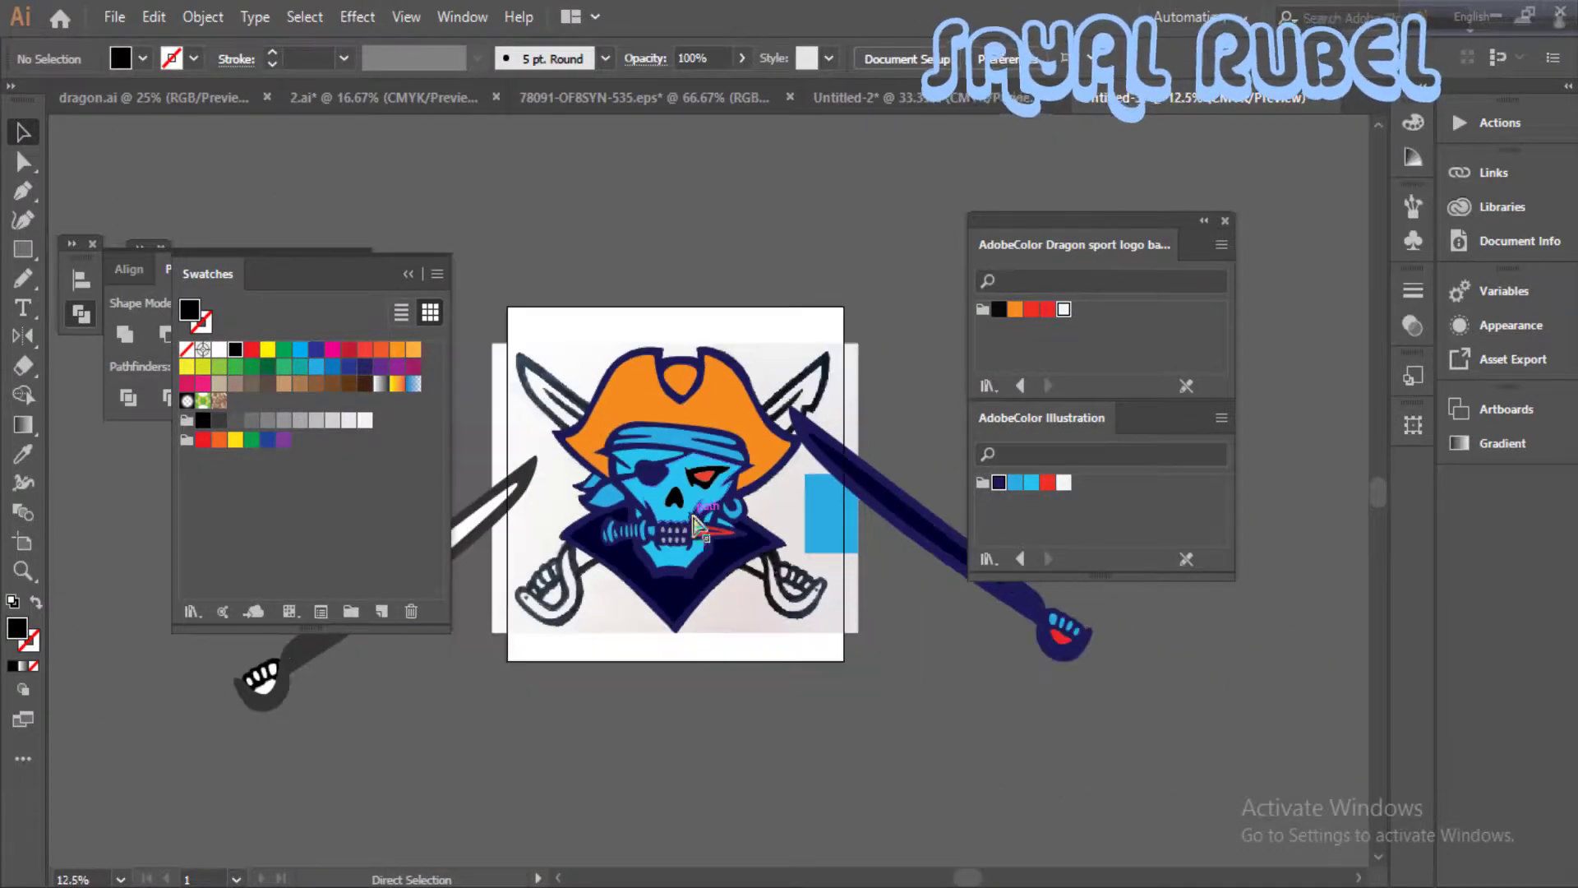
pyautogui.moveTo(702, 518); pyautogui.dragTo(760, 680)
pyautogui.moveTo(403, 641); pyautogui.dragTo(522, 627)
pyautogui.click(522, 626)
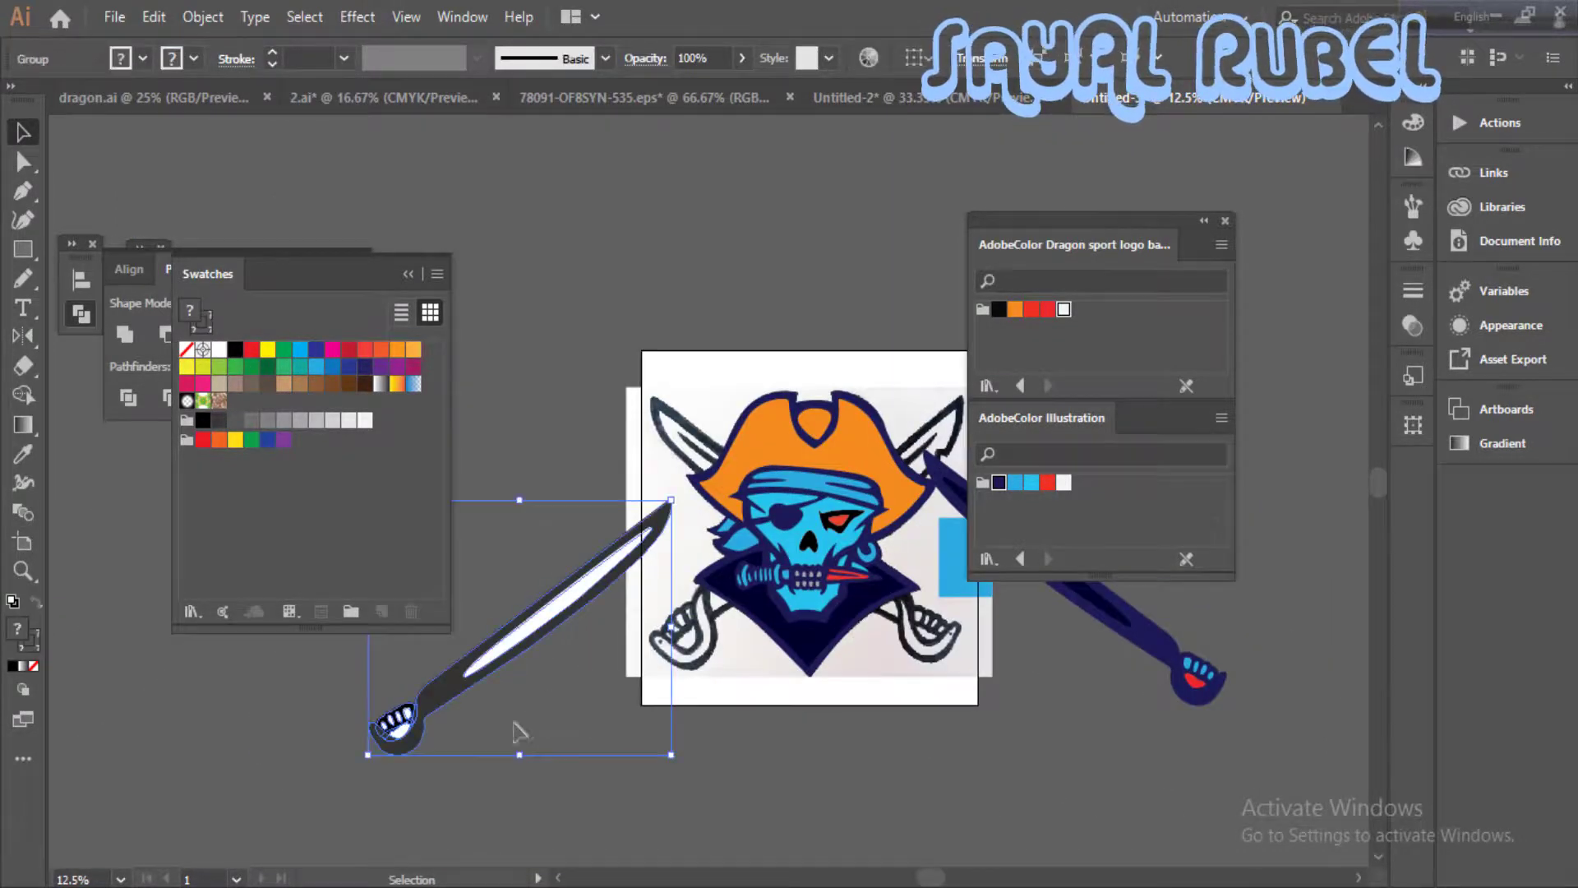
pyautogui.press('Delete')
# - Unlock all objects and delete the scanned sketch and the stray blue square behind the artwork
pyautogui.hotkey('ctrl', '+')
pyautogui.moveTo(763, 566); pyautogui.dragTo(682, 523)
pyautogui.moveTo(834, 516); pyautogui.dragTo(836, 519)
pyautogui.click(567, 274)
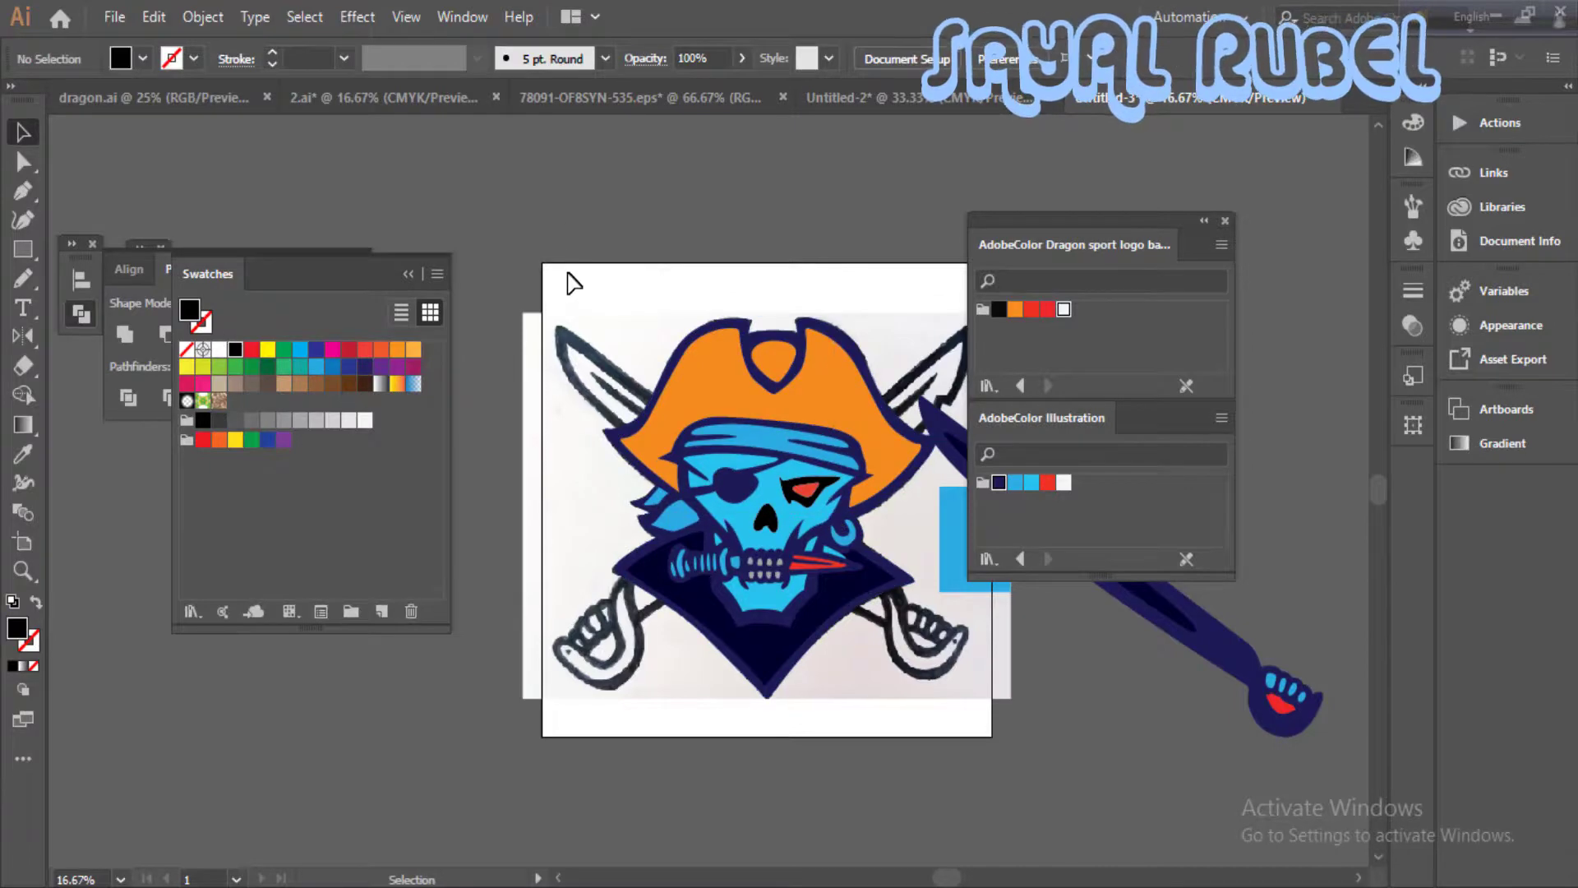
pyautogui.hotkey('ctrl', 'alt', '2')
pyautogui.click(553, 274)
pyautogui.click(534, 316)
pyautogui.press('Delete')
pyautogui.moveTo(525, 261); pyautogui.dragTo(486, 223)
# - Adjust an anchor point on the silhouette's lower collar edge to smooth its curve
pyautogui.keyDown('ctrl'); pyautogui.click(675, 668); pyautogui.keyUp('ctrl')
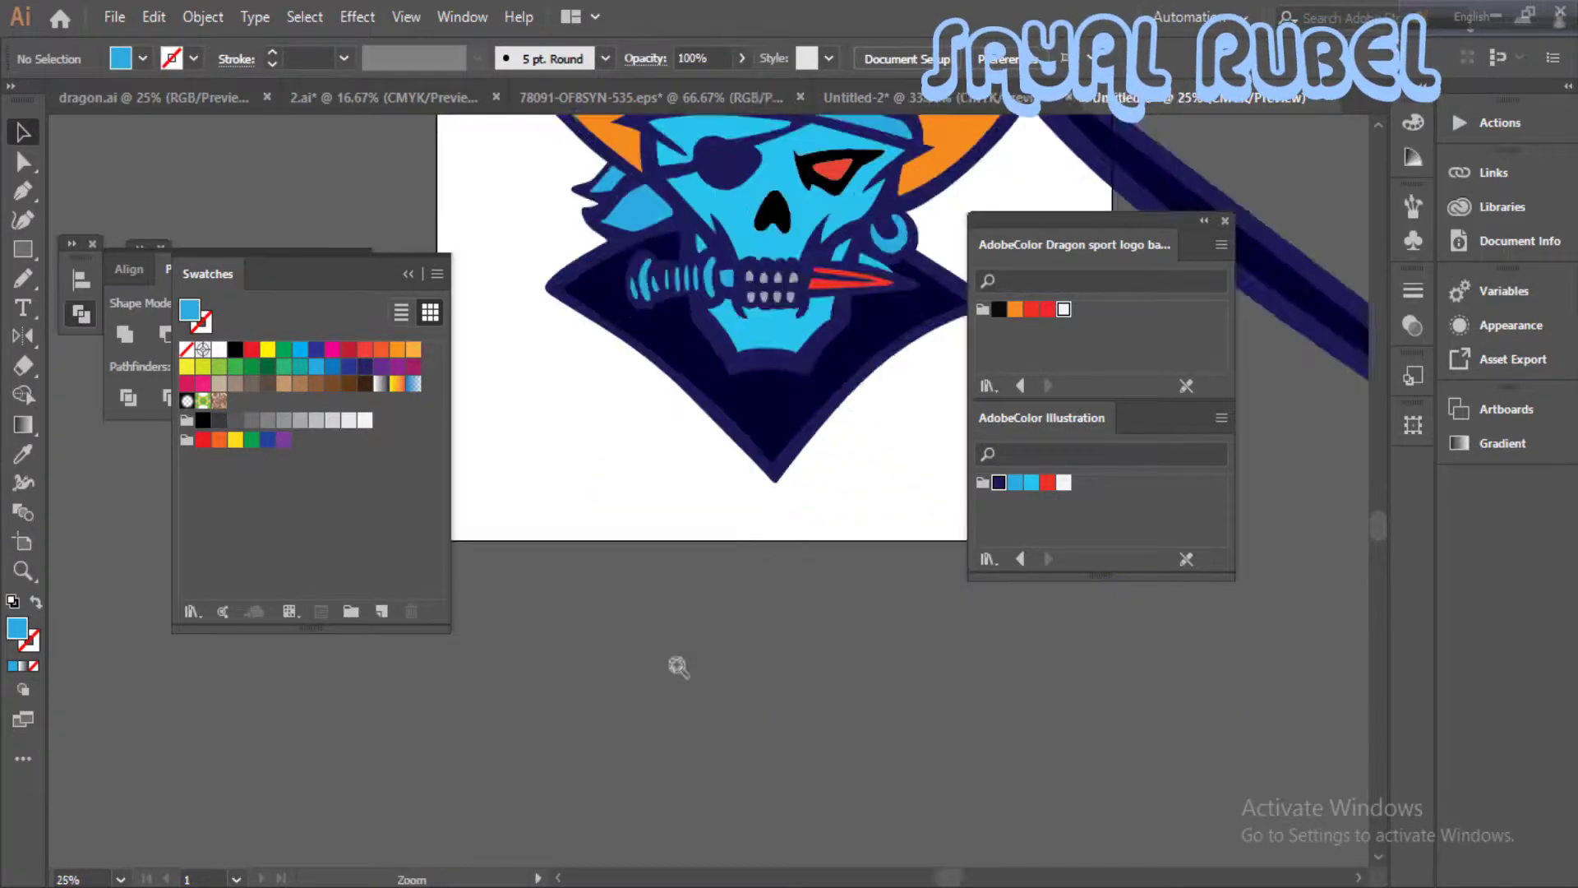
pyautogui.keyDown('ctrl'); pyautogui.click(708, 461); pyautogui.keyUp('ctrl')
pyautogui.moveTo(746, 475); pyautogui.dragTo(718, 597)
pyautogui.keyDown('ctrl'); pyautogui.click(719, 587); pyautogui.keyUp('ctrl')
pyautogui.moveTo(647, 559); pyautogui.dragTo(699, 666)
pyautogui.click(784, 579)
pyautogui.press('a')
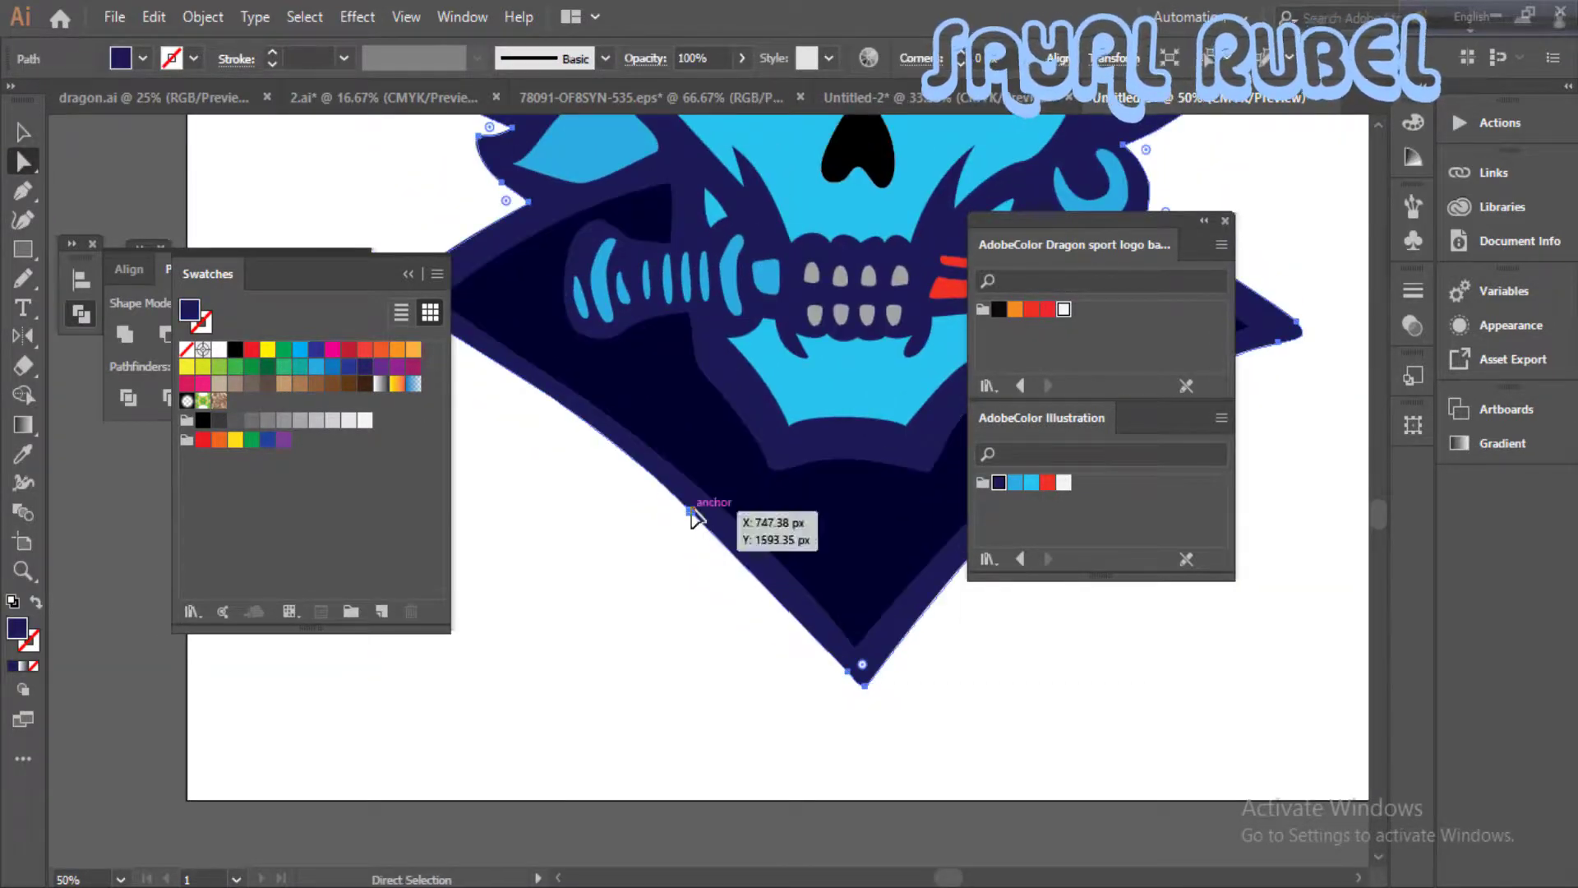
pyautogui.click(690, 511)
pyautogui.moveTo(645, 466); pyautogui.dragTo(606, 432)
pyautogui.click(707, 612)
pyautogui.moveTo(896, 641); pyautogui.dragTo(690, 812)
pyautogui.click(713, 831)
pyautogui.click(810, 821)
pyautogui.hotkey('ctrl', '-')
pyautogui.hotkey('ctrl', '-')
pyautogui.moveTo(904, 583); pyautogui.dragTo(883, 696)
pyautogui.hotkey('ctrl', '-')
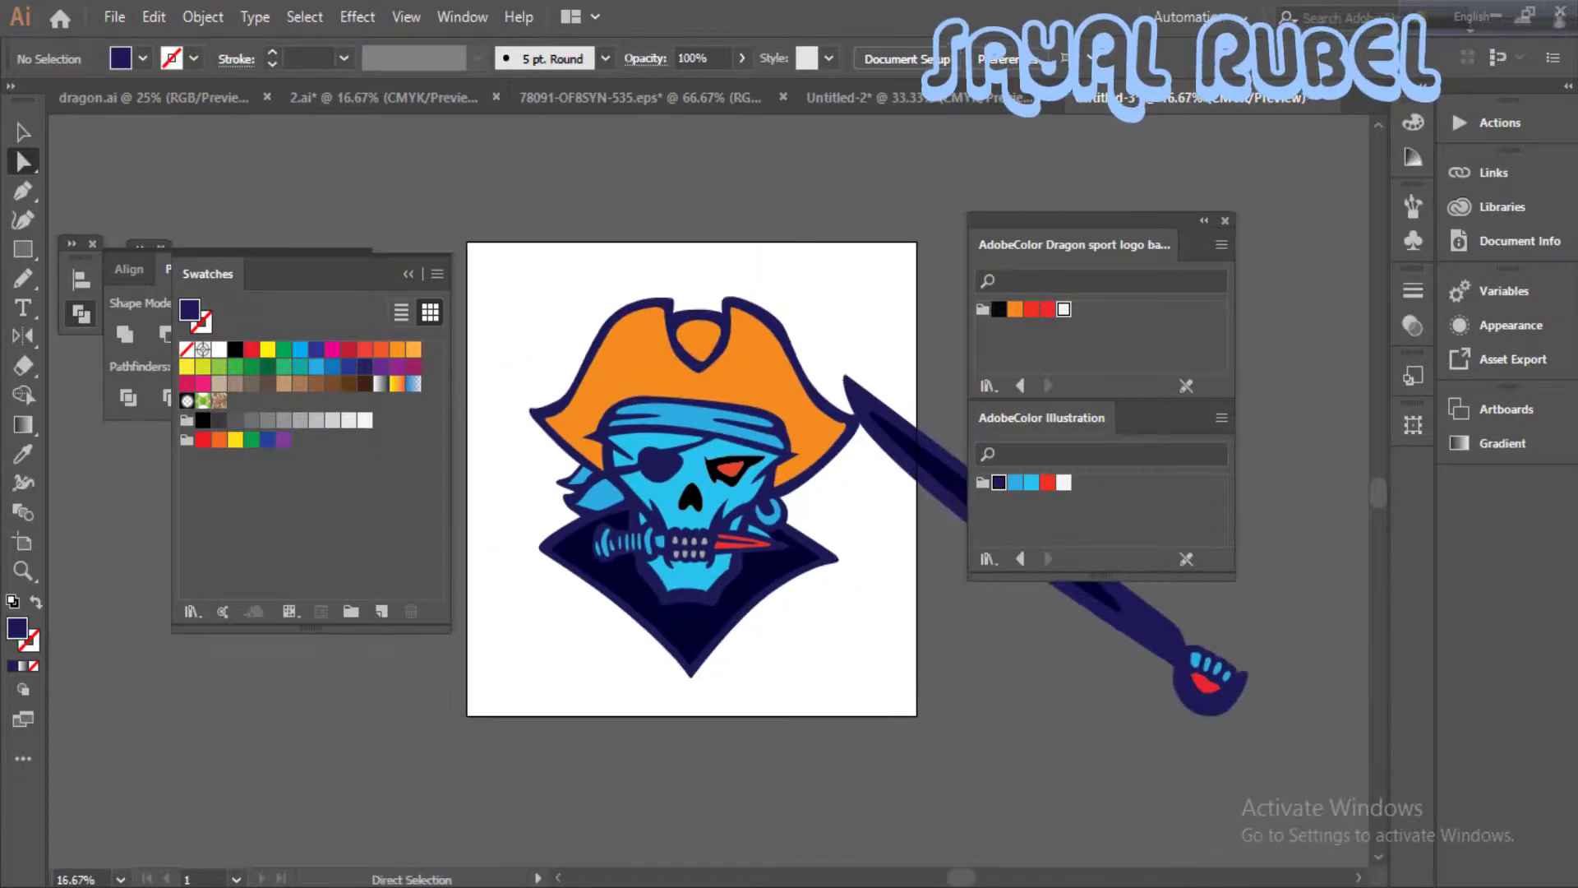
# - Group all parts of the recoloured sword
pyautogui.moveTo(1335, 684); pyautogui.dragTo(1165, 769)
pyautogui.moveTo(1183, 682); pyautogui.dragTo(879, 818)
pyautogui.rightClick(954, 690)
pyautogui.click(1014, 356)
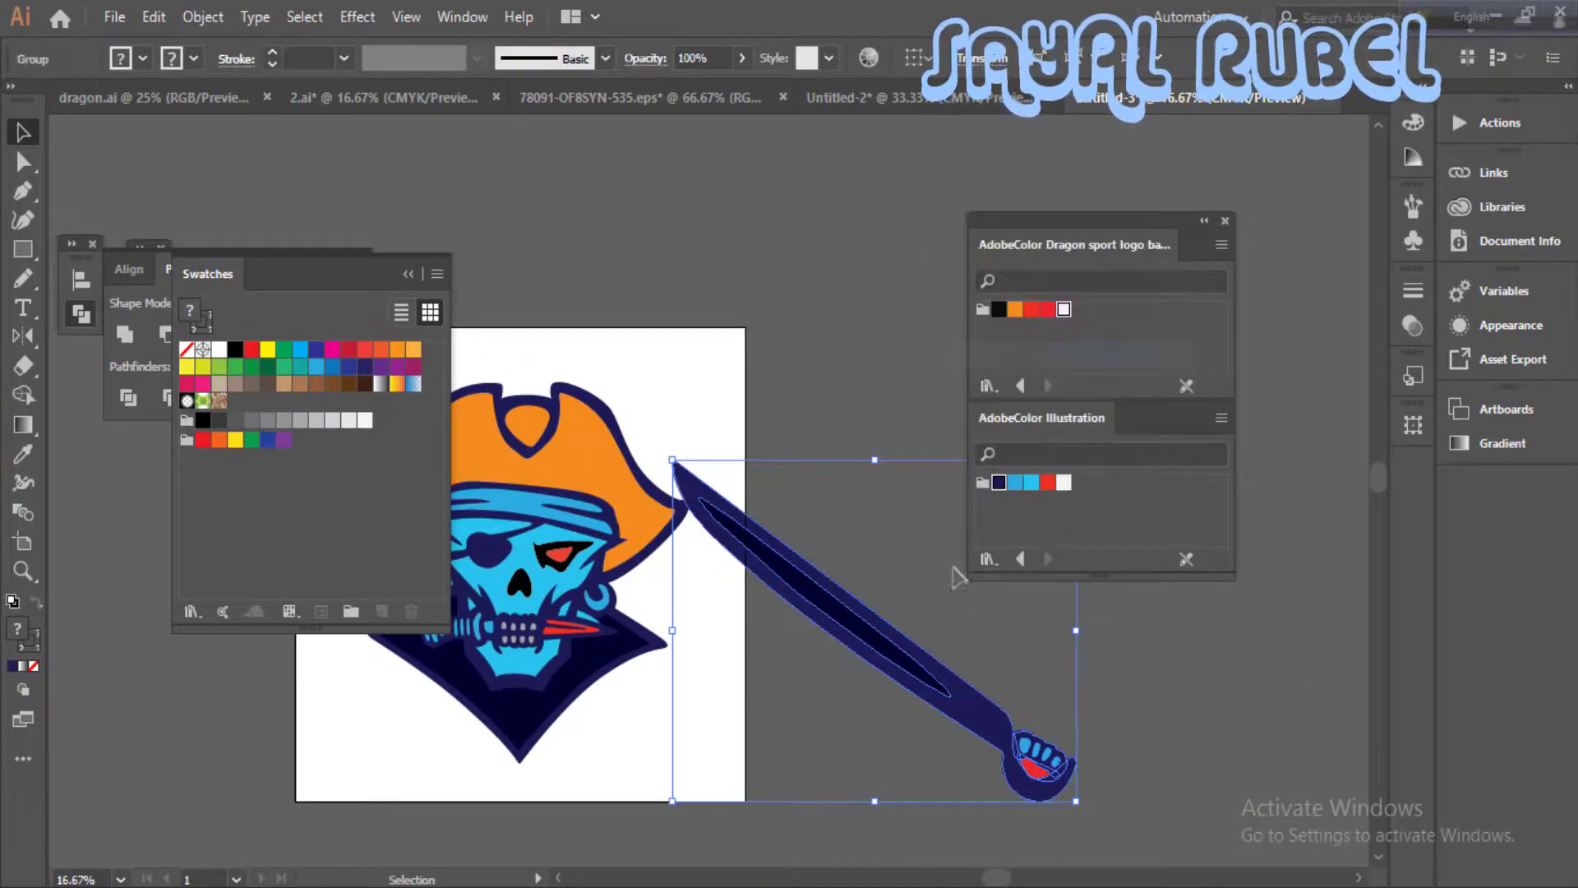
pyautogui.click(956, 572)
# - Collapse the Swatches and Pathfinder panels to icons to free the workspace
pyautogui.click(408, 274)
pyautogui.moveTo(939, 420); pyautogui.dragTo(918, 349)
pyautogui.click(328, 269)
pyautogui.moveTo(556, 307); pyautogui.dragTo(594, 304)
# - Scale the sword down slightly, place it diagonally across the pirate skull and send it to the back
pyautogui.click(970, 606)
pyautogui.moveTo(1093, 728); pyautogui.dragTo(1046, 690)
pyautogui.moveTo(922, 597); pyautogui.dragTo(560, 529)
pyautogui.hotkey('ctrl', 'shift', '[')
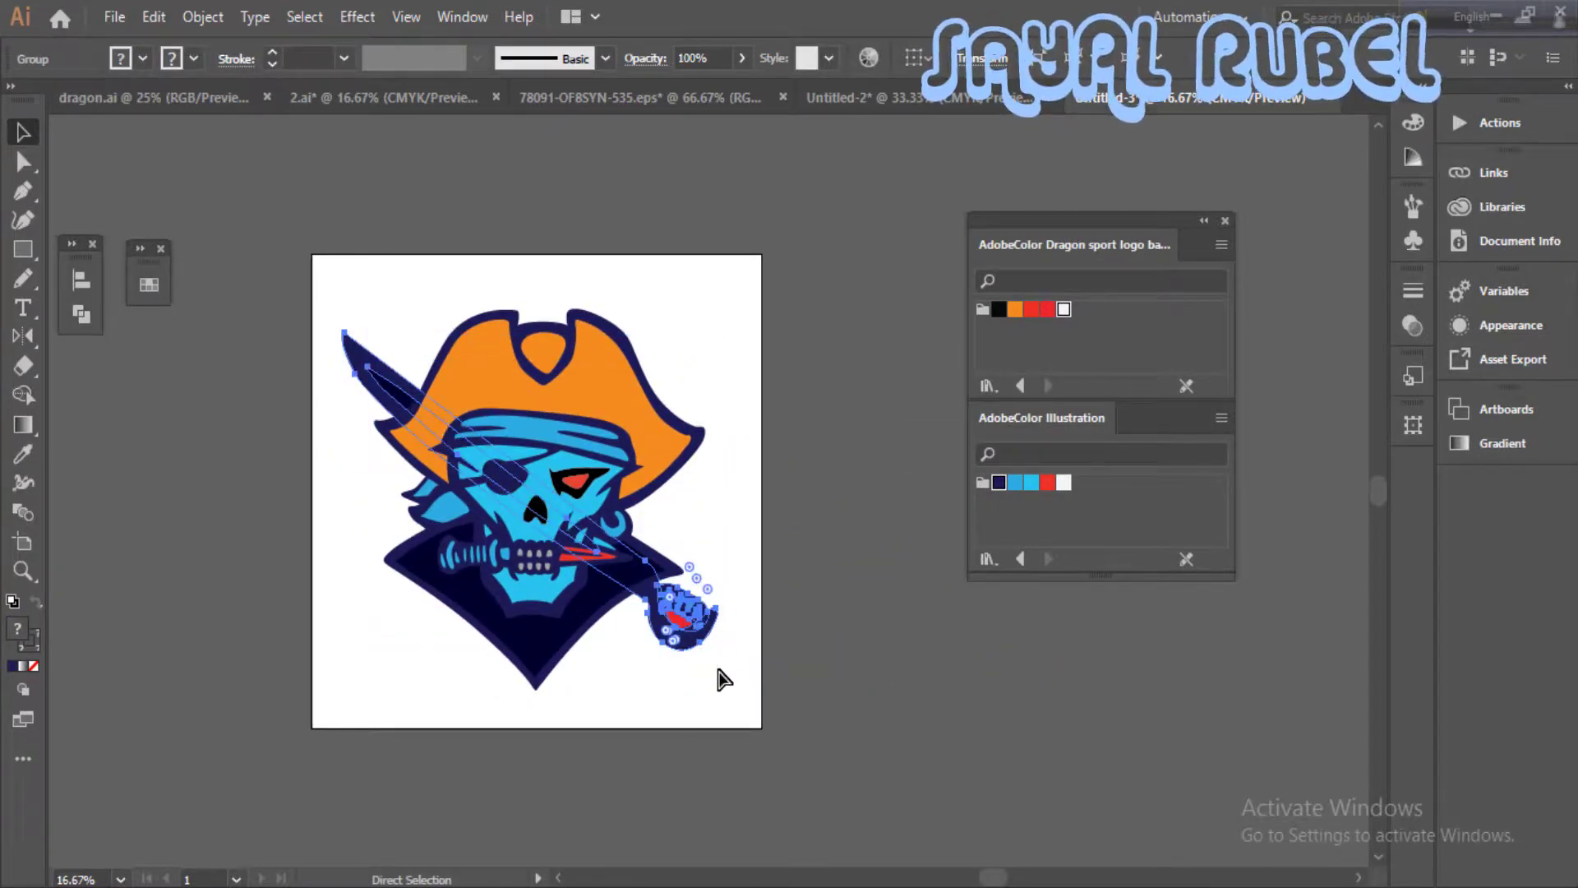
pyautogui.hotkey('ctrl', 'shift', 'a')
# - Fine-tune the sword's position behind the skull so its tip and hilt extend past the artwork
pyautogui.hotkey('ctrl', '+')
pyautogui.moveTo(692, 448); pyautogui.dragTo(845, 682)
pyautogui.rightClick(769, 602)
pyautogui.click(786, 656)
pyautogui.moveTo(789, 616); pyautogui.dragTo(770, 643)
# - Reflect a copy of the sword across the vertical axis to form a crossed pair
pyautogui.rightClick(813, 662)
pyautogui.moveTo(979, 517)
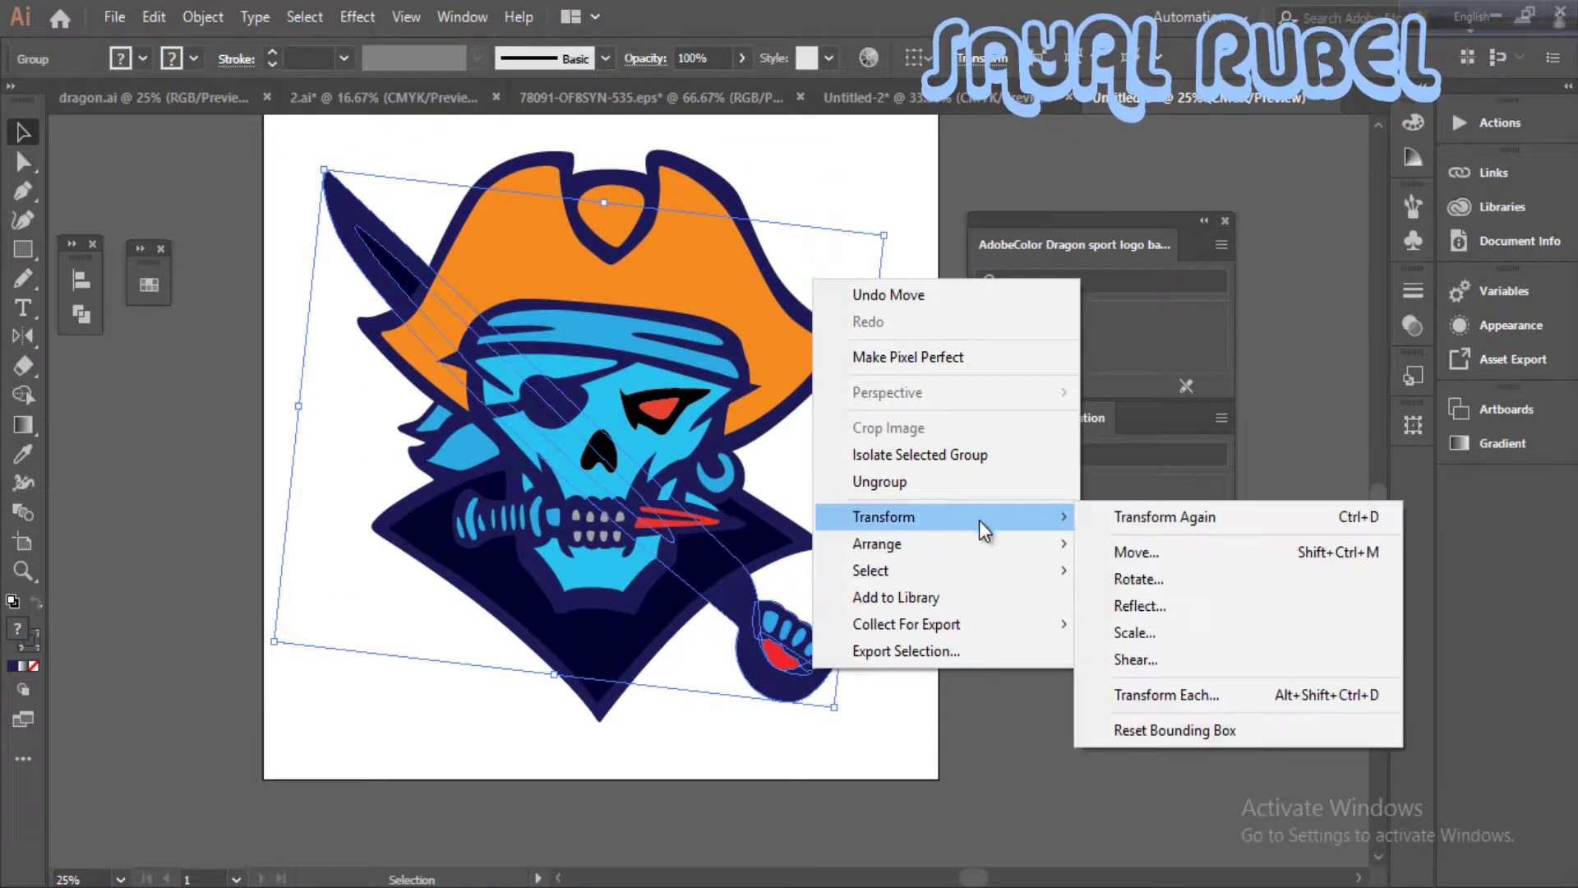
pyautogui.click(1138, 605)
pyautogui.click(1105, 641)
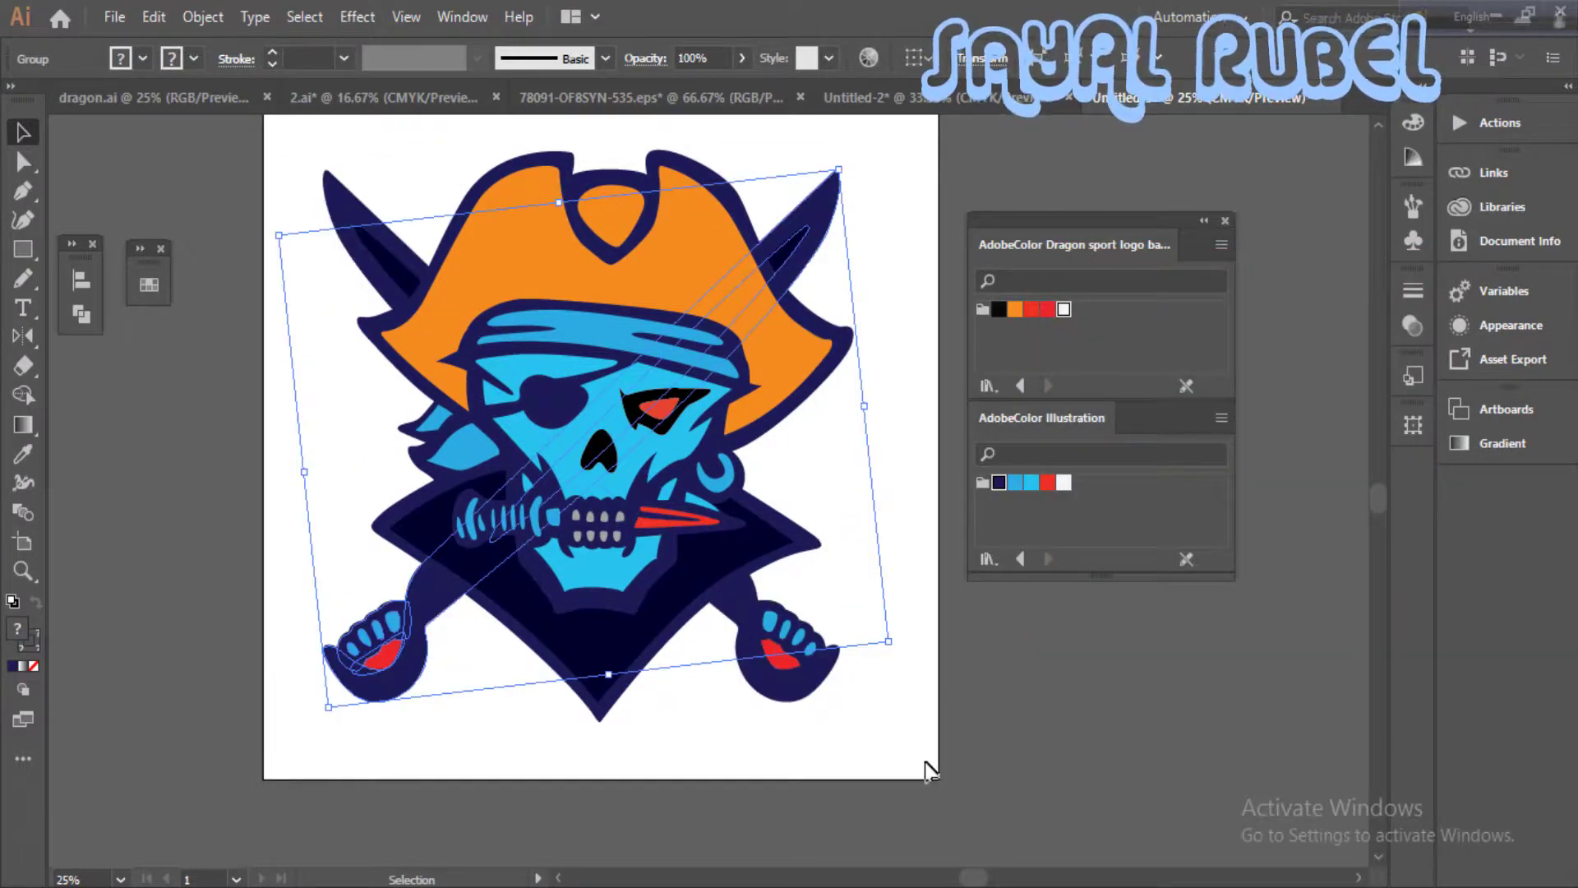
# - Soften the lower tip of the orange emblem on the pirate hat by adjusting its anchor points
pyautogui.hotkey('ctrl', 'shift', 'a')
pyautogui.hotkey('ctrl', '-')
pyautogui.moveTo(894, 727); pyautogui.dragTo(894, 726)
pyautogui.click(893, 727)
pyautogui.keyDown('ctrl'); pyautogui.click(700, 341); pyautogui.keyUp('ctrl')
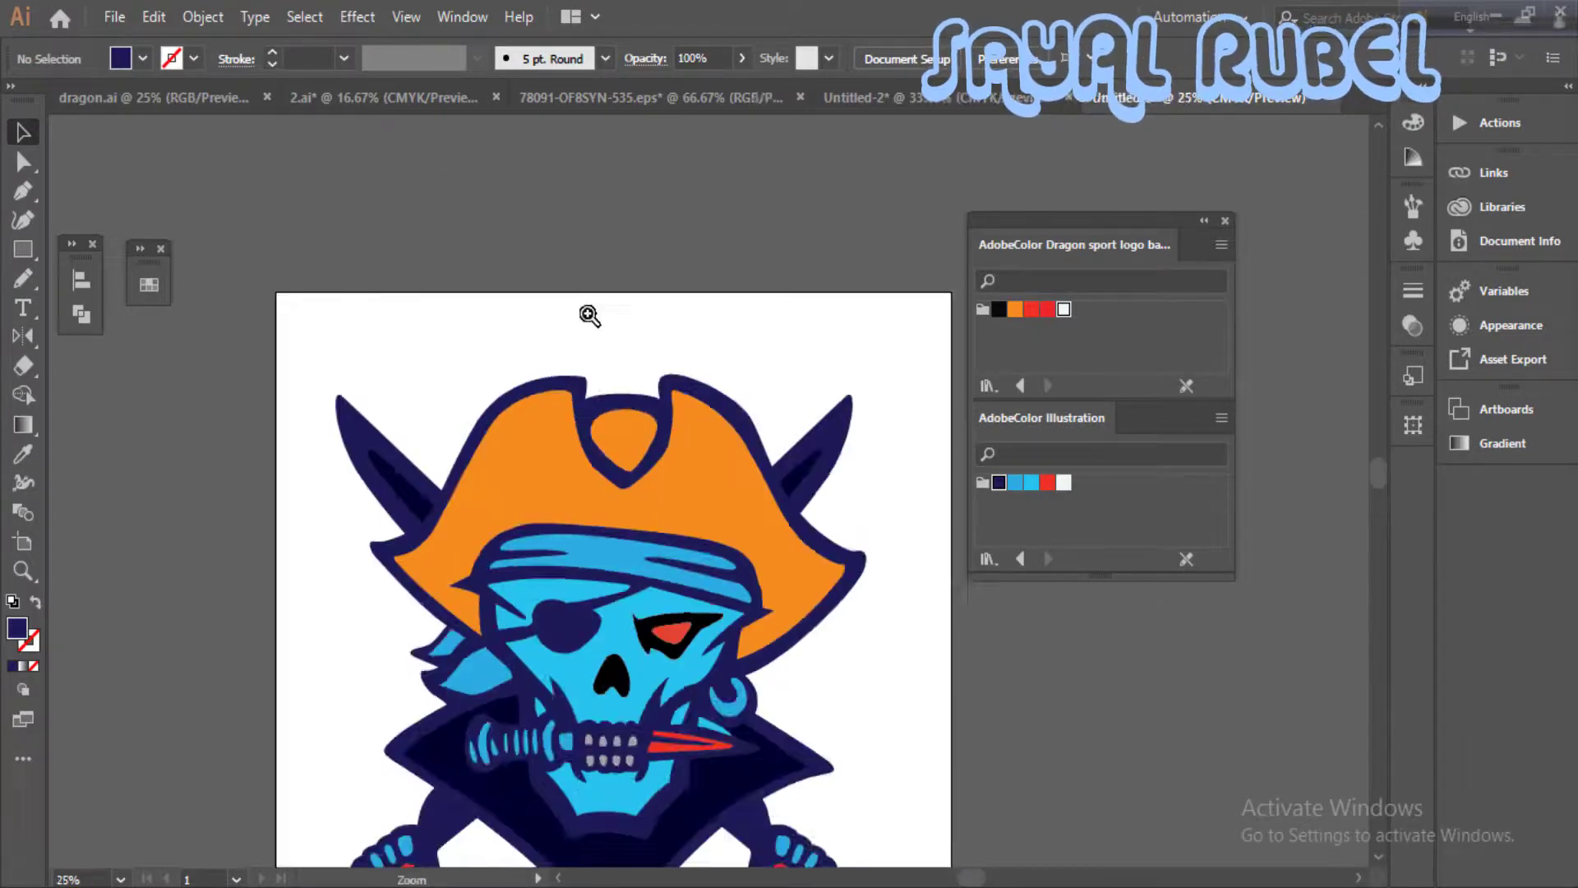
pyautogui.keyDown('ctrl'); pyautogui.click(638, 442); pyautogui.keyUp('ctrl')
pyautogui.click(689, 501)
pyautogui.keyDown('ctrl'); pyautogui.click(697, 532); pyautogui.keyUp('ctrl')
pyautogui.click(703, 483)
pyautogui.moveTo(708, 482); pyautogui.dragTo(704, 483)
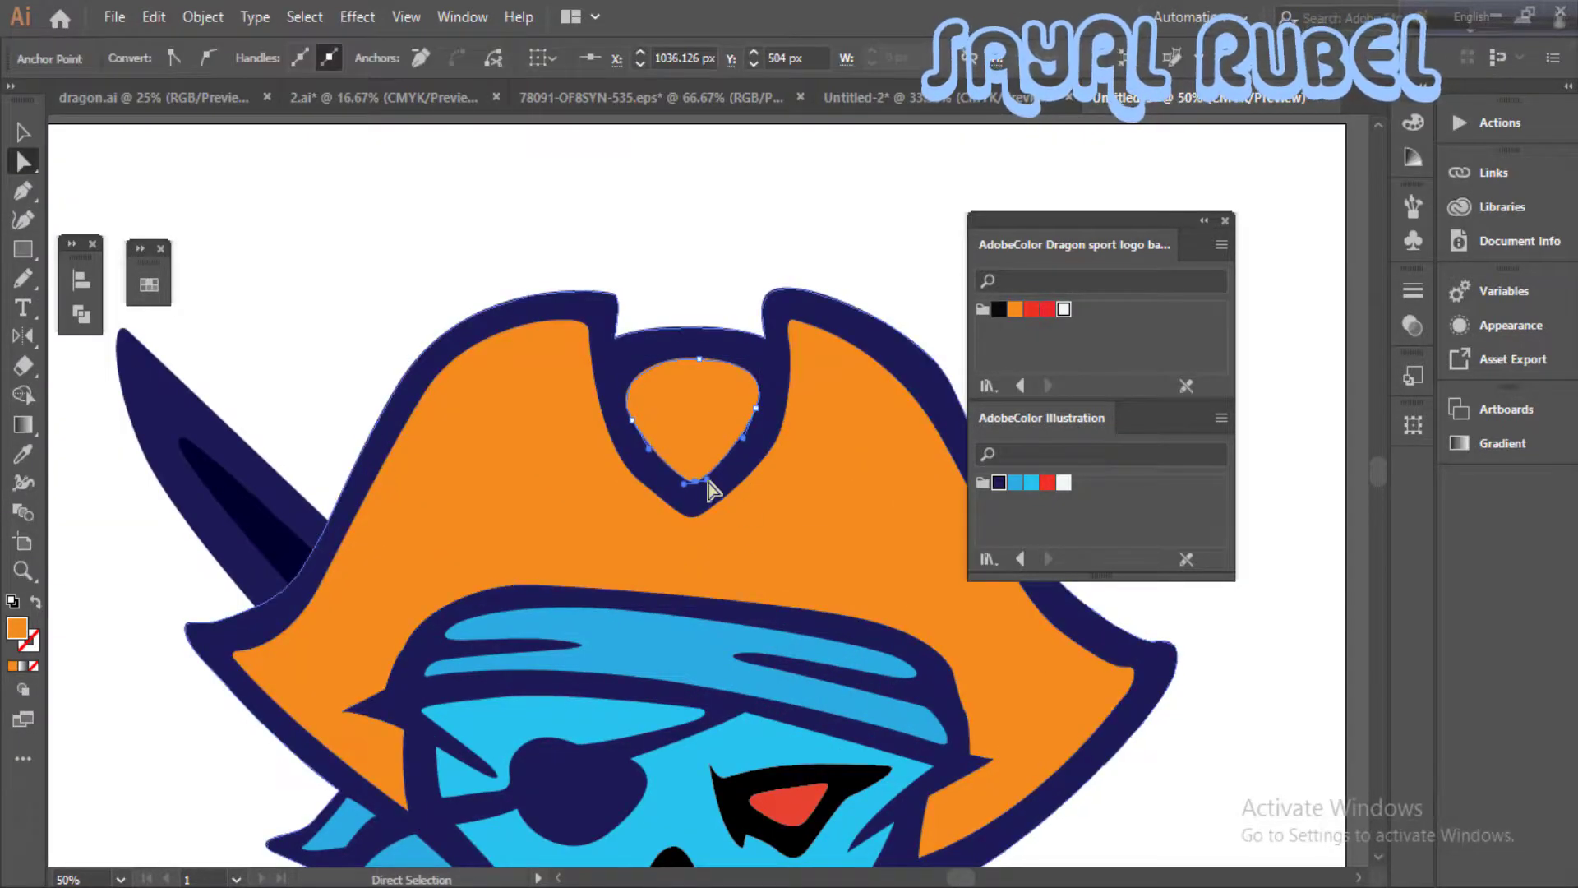
pyautogui.click(813, 285)
# - Recolour the black socket shape around the red eye with the medium blue of the Illustration palette
pyautogui.hotkey('ctrl', '-')
pyautogui.hotkey('ctrl', '-')
pyautogui.hotkey('ctrl', '-')
pyautogui.moveTo(873, 613); pyautogui.dragTo(875, 513)
pyautogui.keyDown('ctrl'); pyautogui.click(877, 528); pyautogui.keyUp('ctrl')
pyautogui.moveTo(714, 532); pyautogui.dragTo(781, 543)
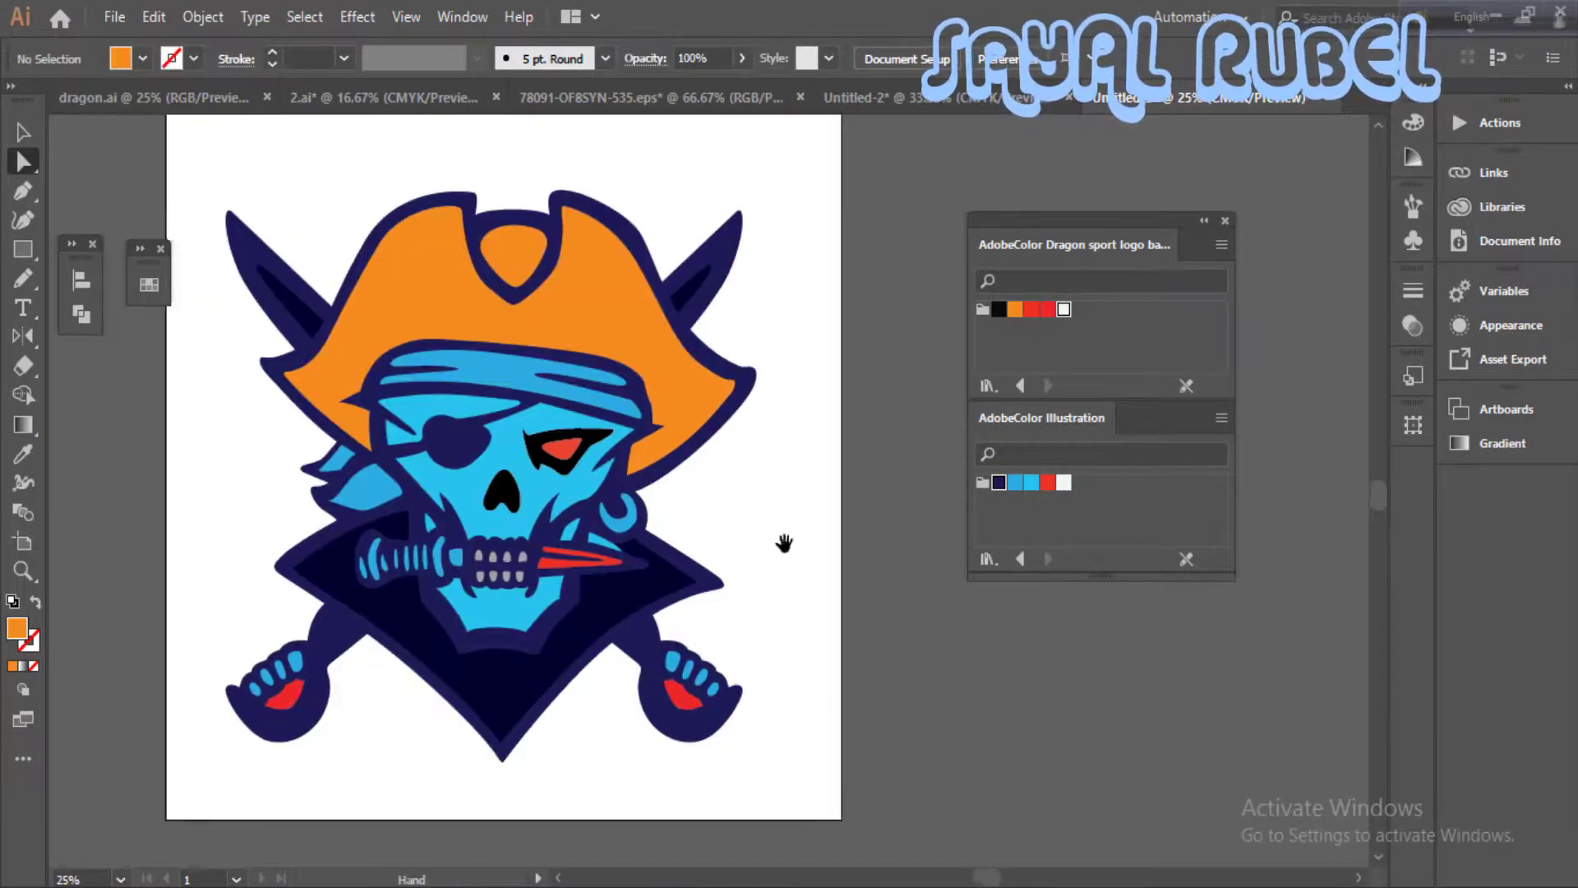
pyautogui.hotkey('ctrl', '-')
pyautogui.hotkey('ctrl', '=')
pyautogui.hotkey('ctrl', '=')
pyautogui.click(558, 408)
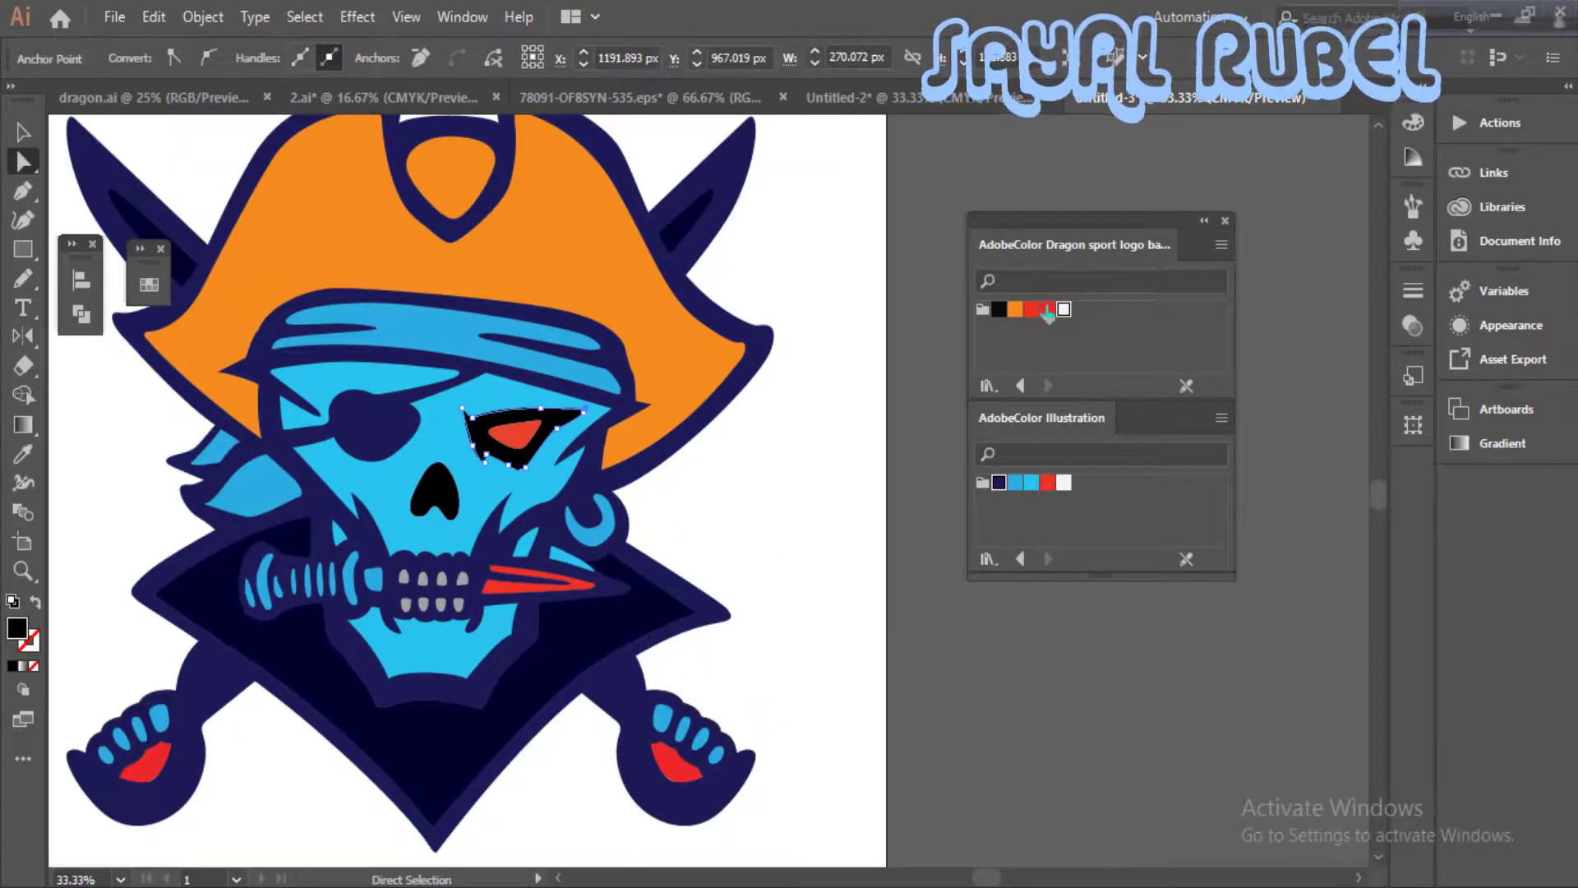
pyautogui.click(1015, 482)
pyautogui.click(930, 493)
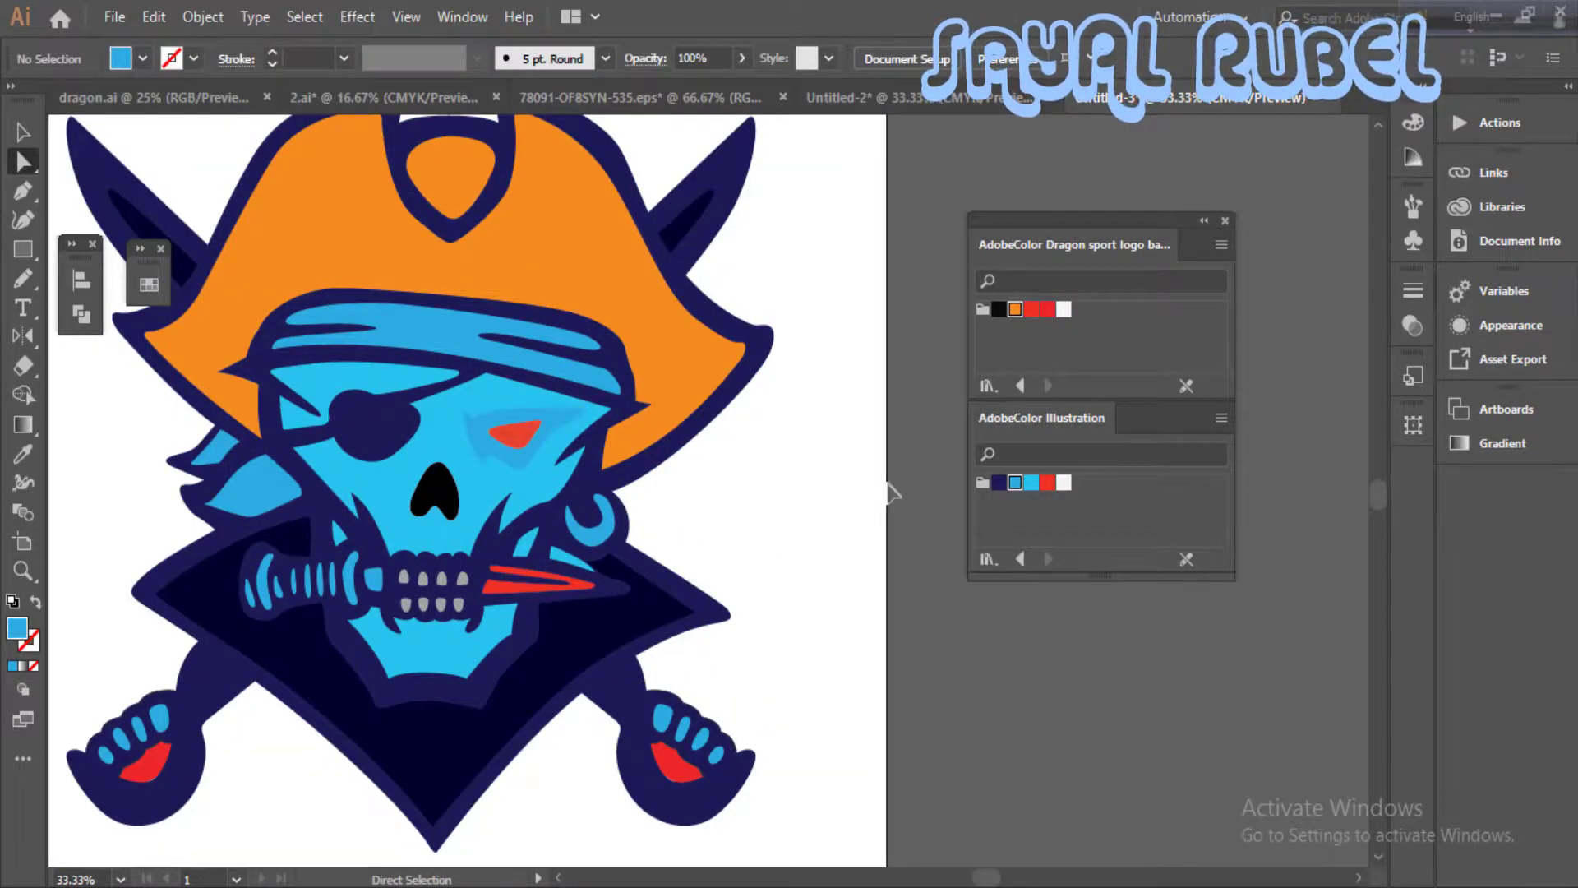
# - Draw a blue half-shield beside the artboard with a curved outer side, a sloping top and a straight vertical inner edge
pyautogui.hotkey('ctrl', '-')
pyautogui.hotkey('ctrl', '-')
pyautogui.hotkey('ctrl', '=')
pyautogui.hotkey('ctrl', '-')
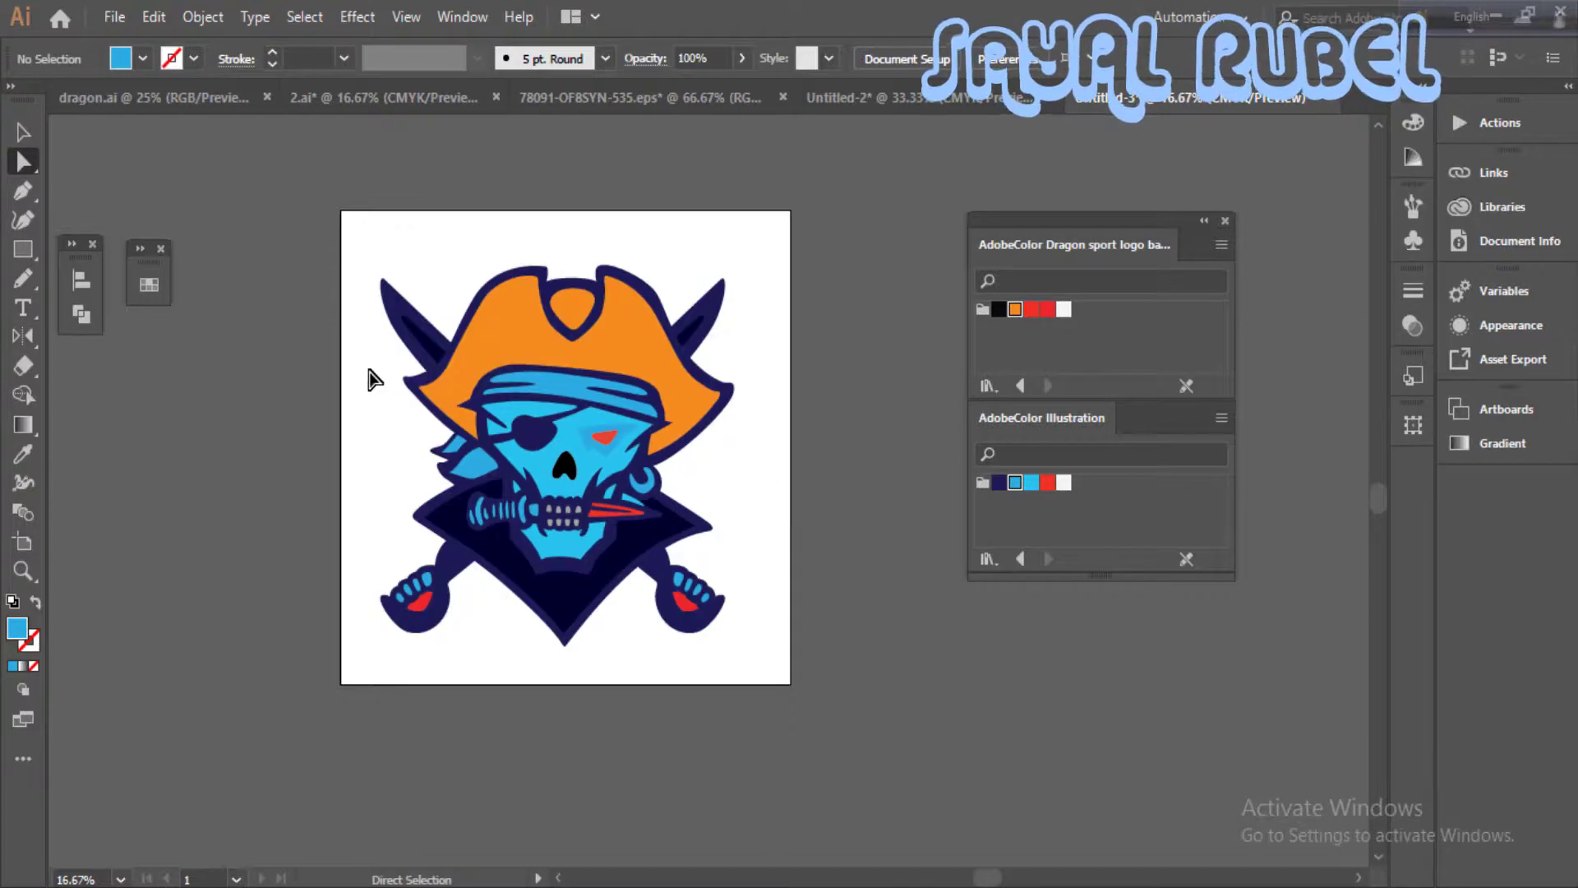
pyautogui.click(858, 375)
pyautogui.moveTo(906, 549); pyautogui.dragTo(902, 572)
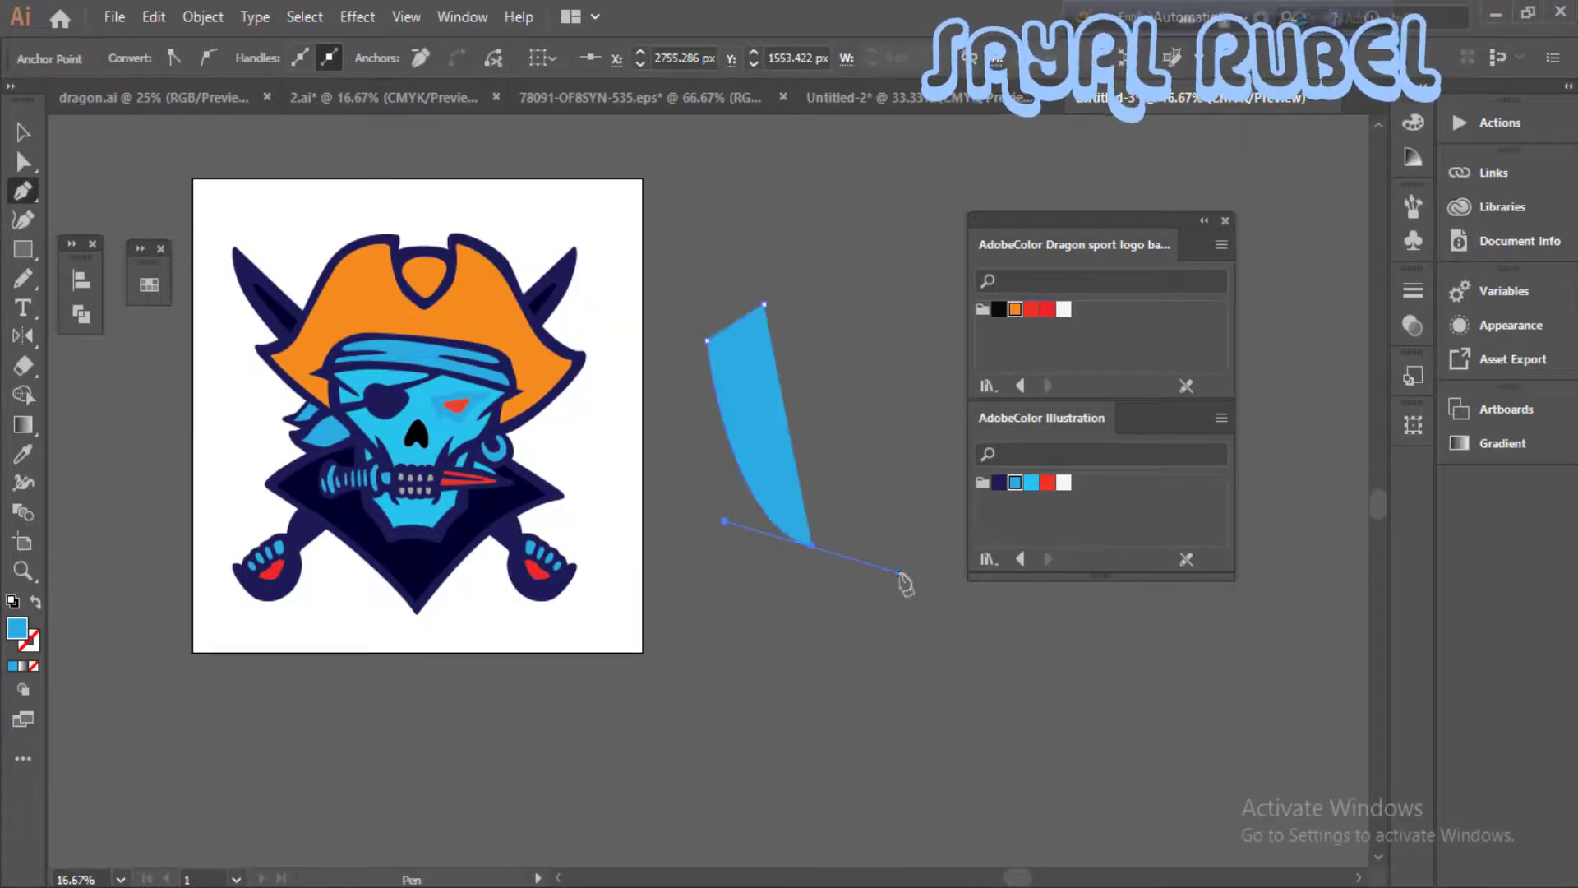
pyautogui.click(25, 134)
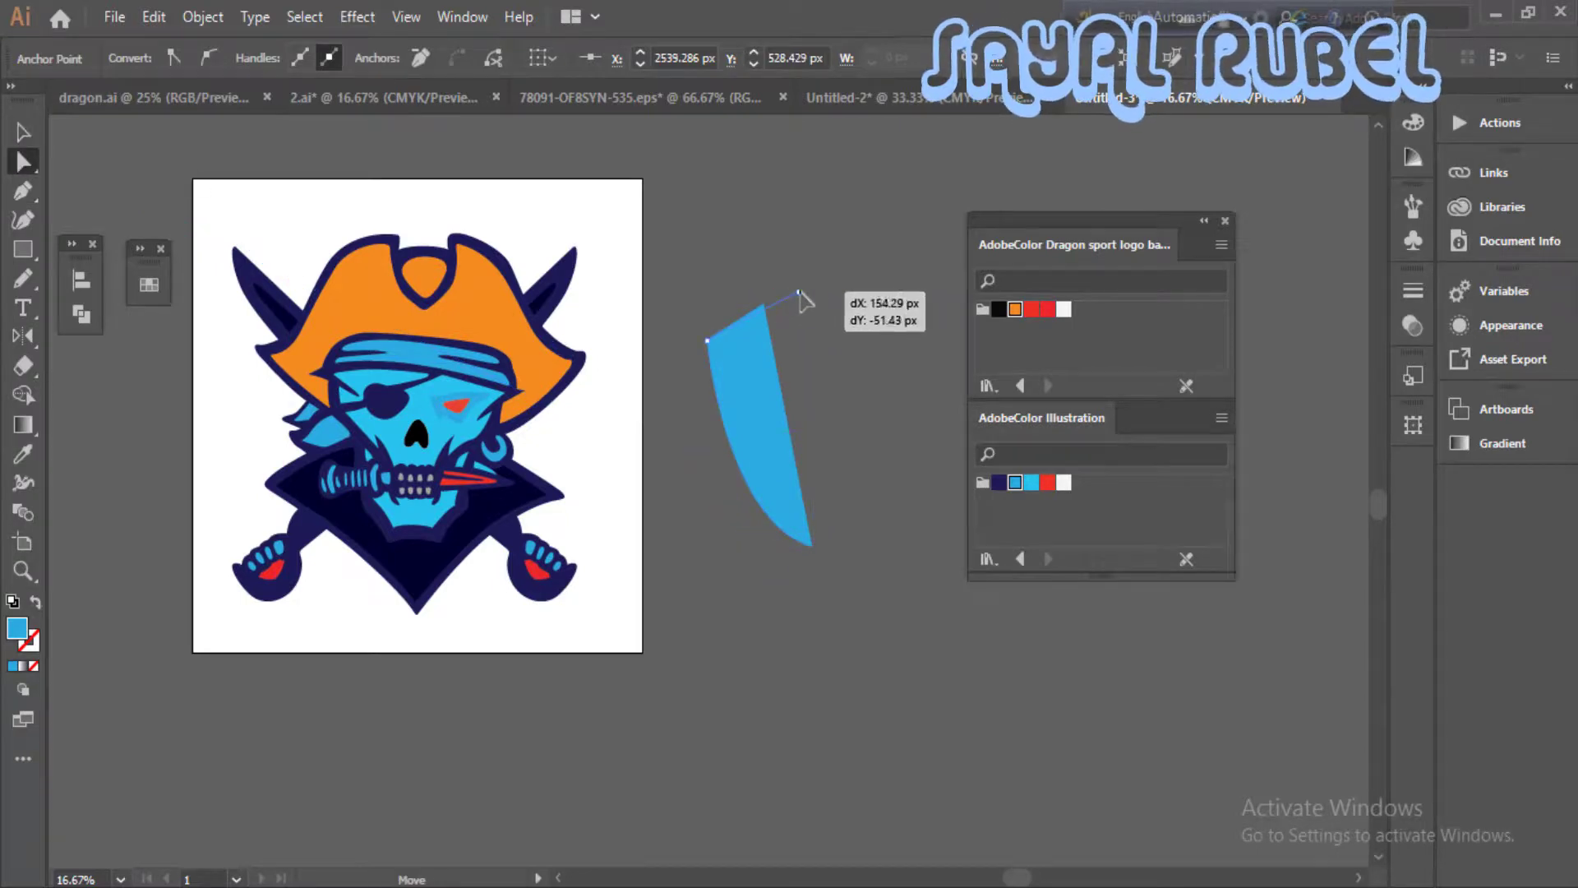
pyautogui.moveTo(813, 285); pyautogui.dragTo(812, 284)
pyautogui.click(852, 369)
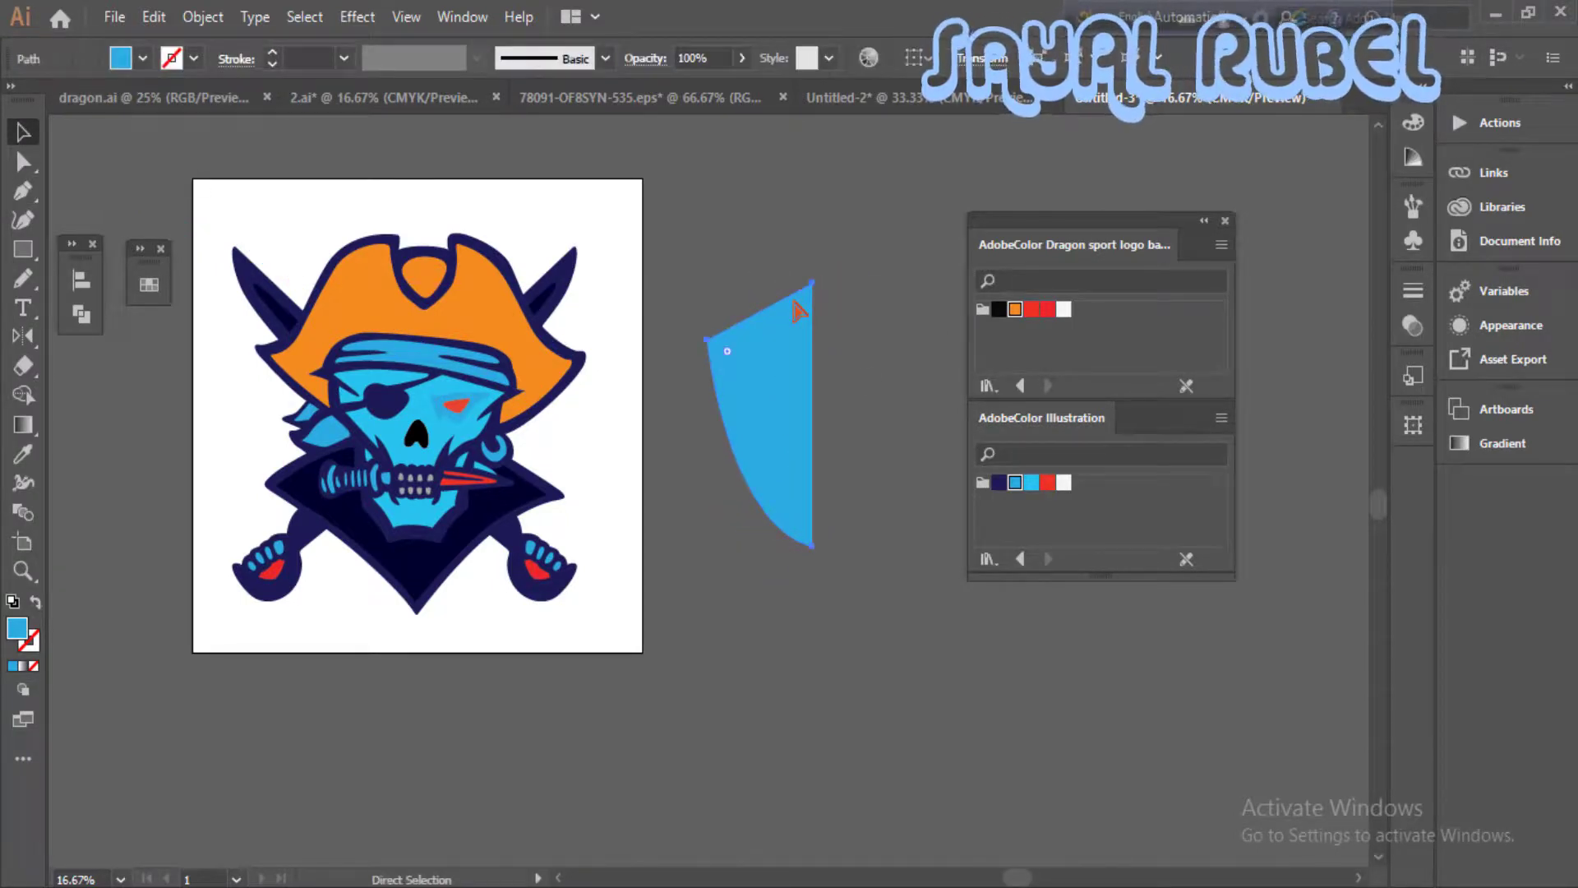
# - Reflect a copy of the half-shield across the vertical axis and set it against the straight edge of the original
pyautogui.rightClick(806, 337)
pyautogui.moveTo(1019, 691)
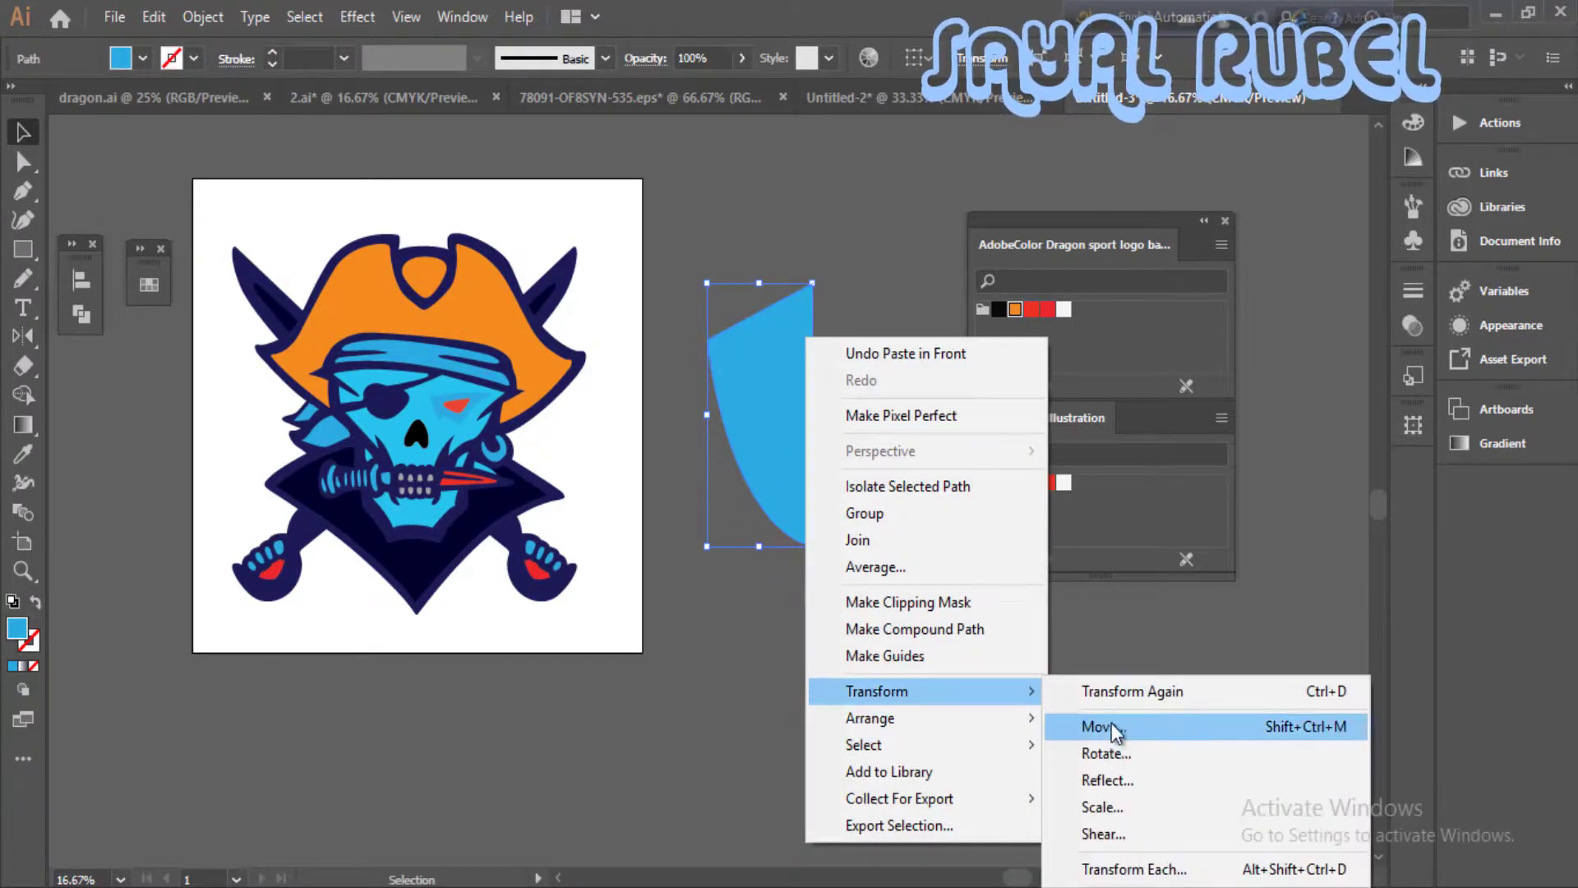
pyautogui.click(1107, 780)
pyautogui.click(1134, 643)
pyautogui.moveTo(858, 440); pyautogui.dragTo(880, 440)
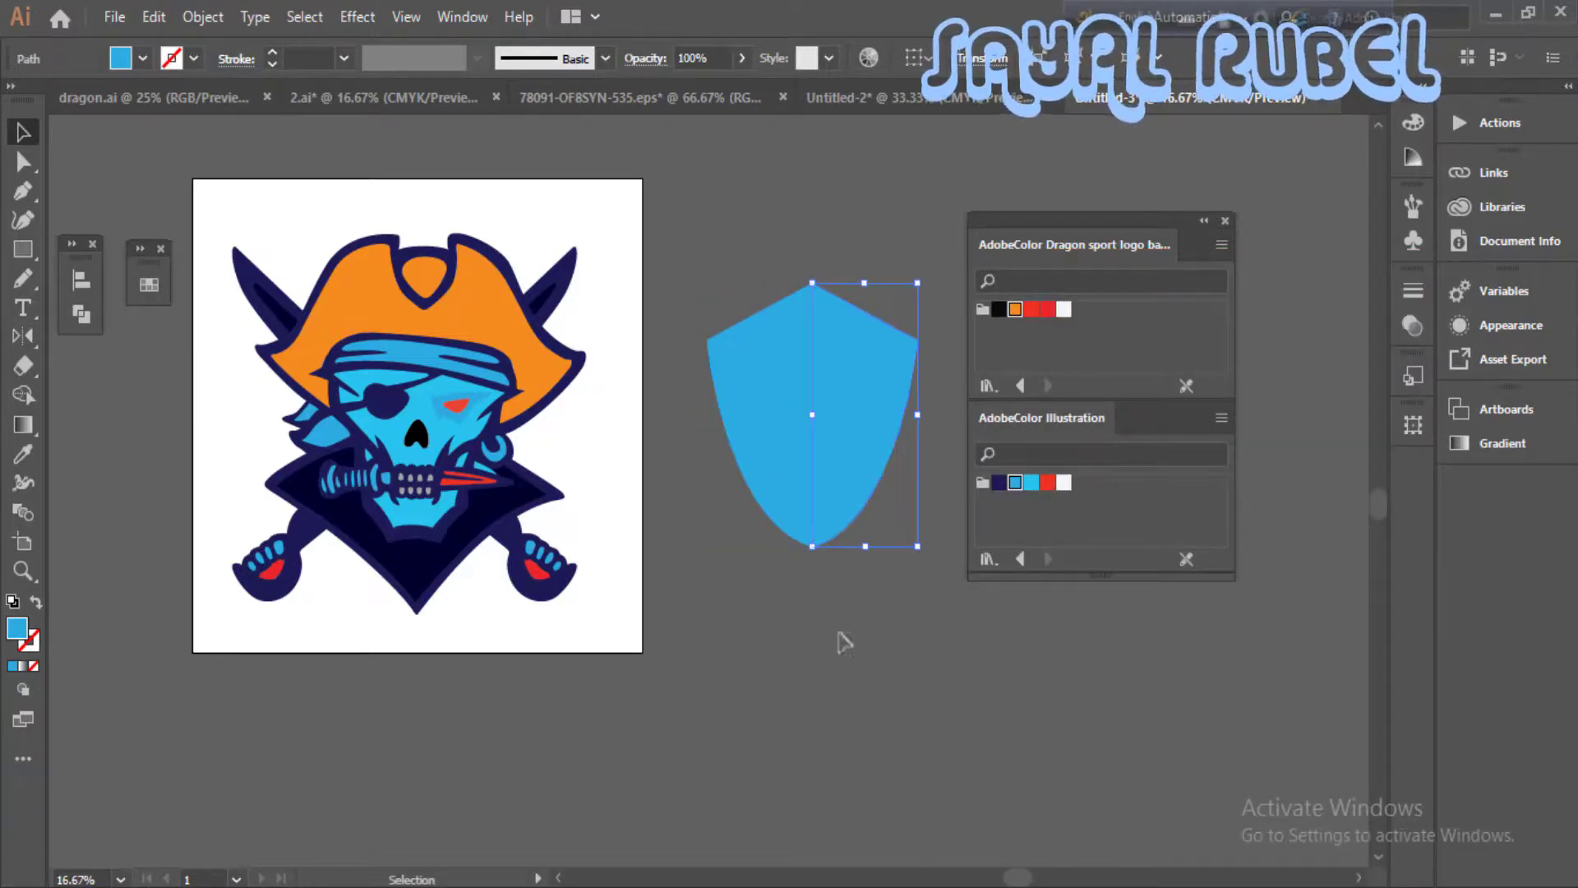
# - Merge the two shield halves into a single symmetrical shape
pyautogui.moveTo(840, 637); pyautogui.dragTo(785, 493)
pyautogui.rightClick(845, 513)
pyautogui.click(858, 203)
# - Enlarge the shield over the pirate skull, then move it clear of the artwork beside the artboard
pyautogui.moveTo(847, 361); pyautogui.dragTo(467, 353)
pyautogui.moveTo(539, 539); pyautogui.dragTo(587, 601)
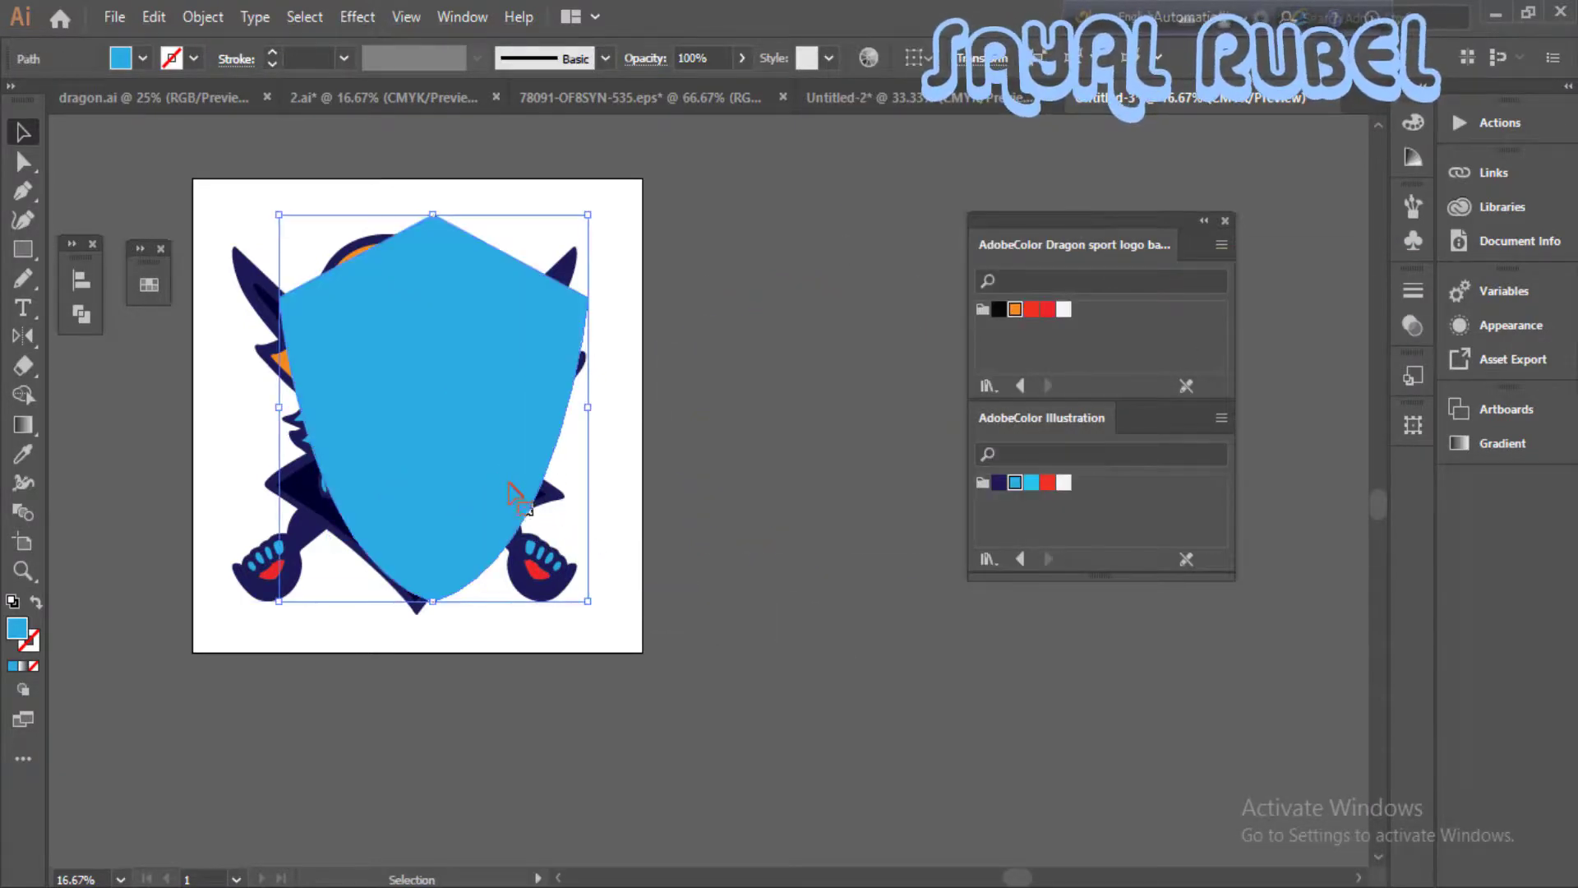
pyautogui.moveTo(510, 486); pyautogui.dragTo(477, 487)
pyautogui.moveTo(518, 435); pyautogui.dragTo(856, 444)
# - Group the pirate skull together with its crossed swords
pyautogui.moveTo(195, 225); pyautogui.dragTo(551, 543)
pyautogui.rightClick(454, 489)
pyautogui.click(544, 643)
# - Place the shield over the skull, enlarge it to nearly the artboard's height and send it to the back
pyautogui.moveTo(795, 567); pyautogui.dragTo(427, 544)
pyautogui.moveTo(567, 649); pyautogui.dragTo(661, 660)
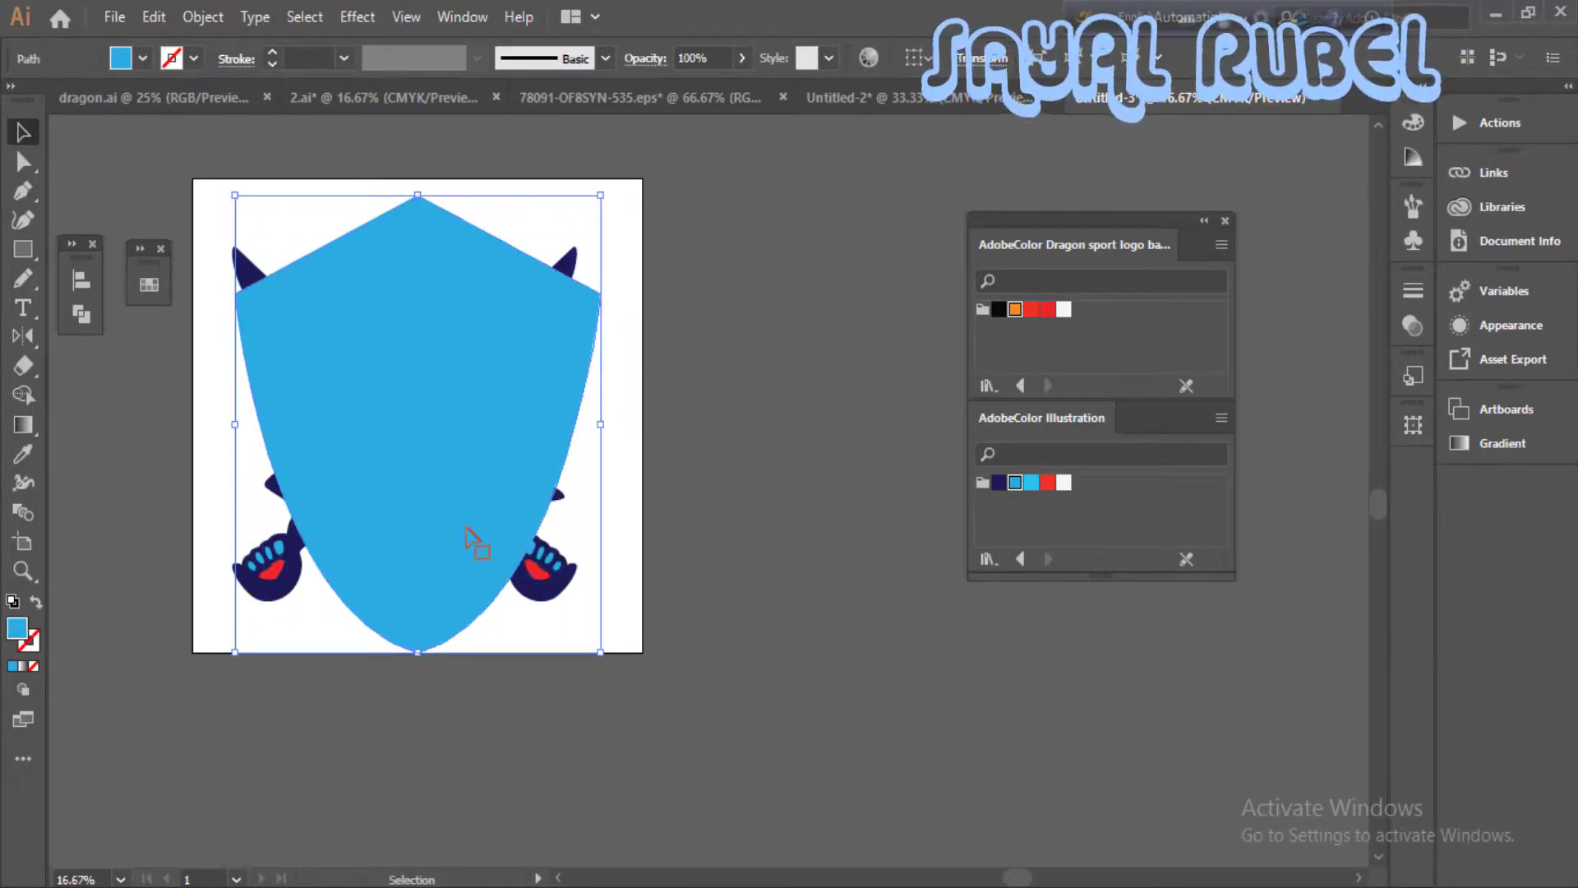
pyautogui.hotkey('ctrl', 'shift', '[')
# - Scale down the grouped skull and swords, and shrink the shield to frame them with margins inside the artboard
pyautogui.click(493, 624)
pyautogui.click(488, 599)
pyautogui.hscroll(-3, 543, 645)
pyautogui.hotkey('ctrl', '2')
pyautogui.hotkey('ctrl', 'a')
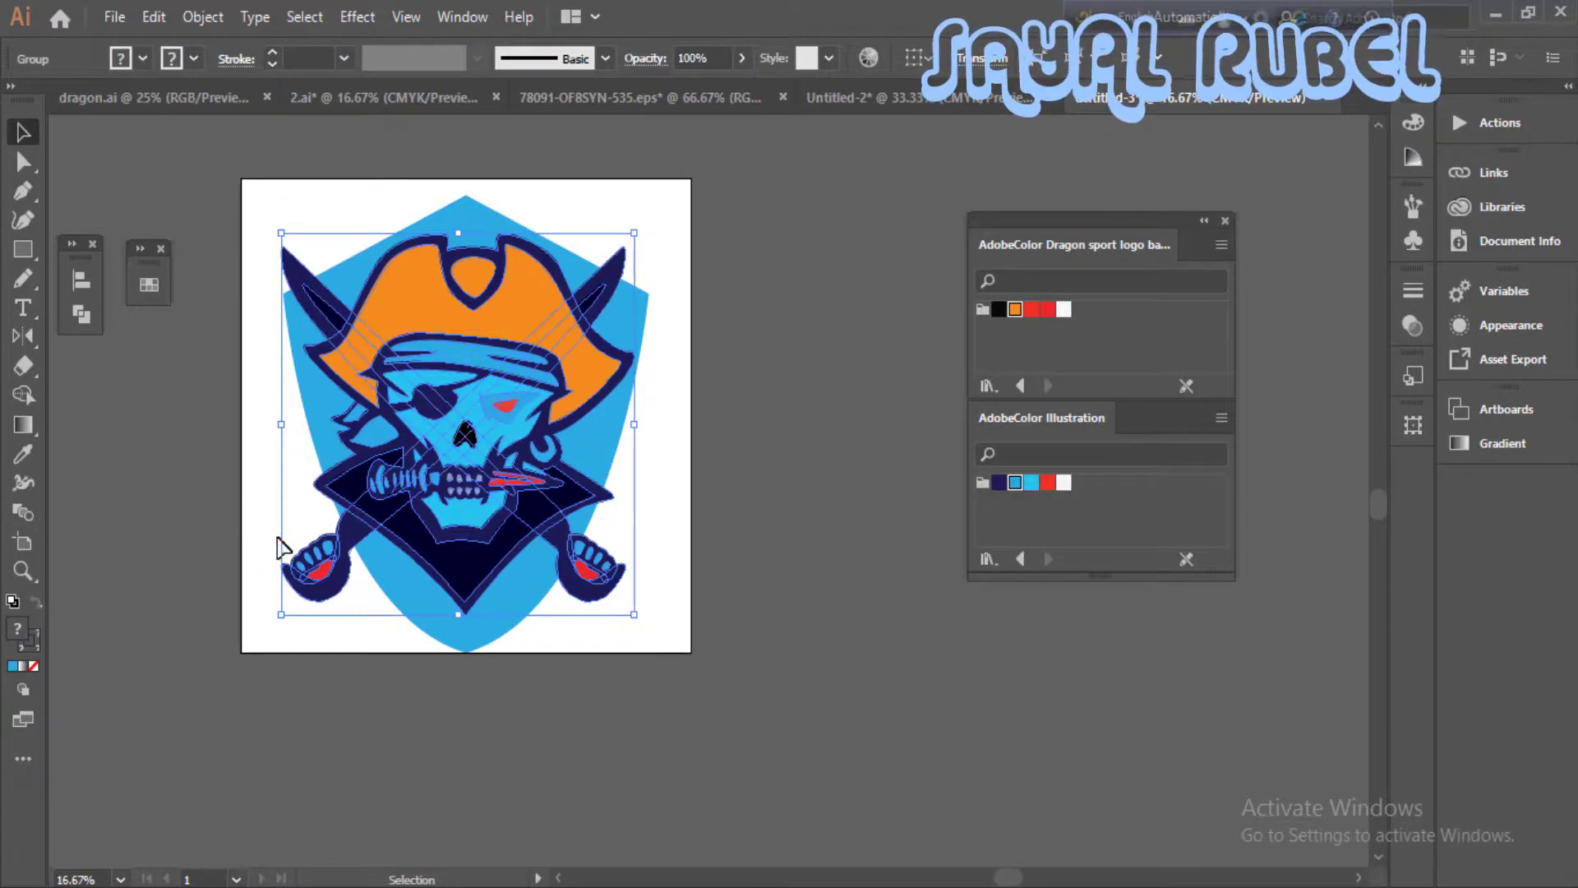
pyautogui.keyDown('shift'); pyautogui.click(409, 593); pyautogui.keyUp('shift')
pyautogui.moveTo(649, 651); pyautogui.dragTo(636, 615)
pyautogui.keyDown('shift'); pyautogui.click(549, 532); pyautogui.keyUp('shift')
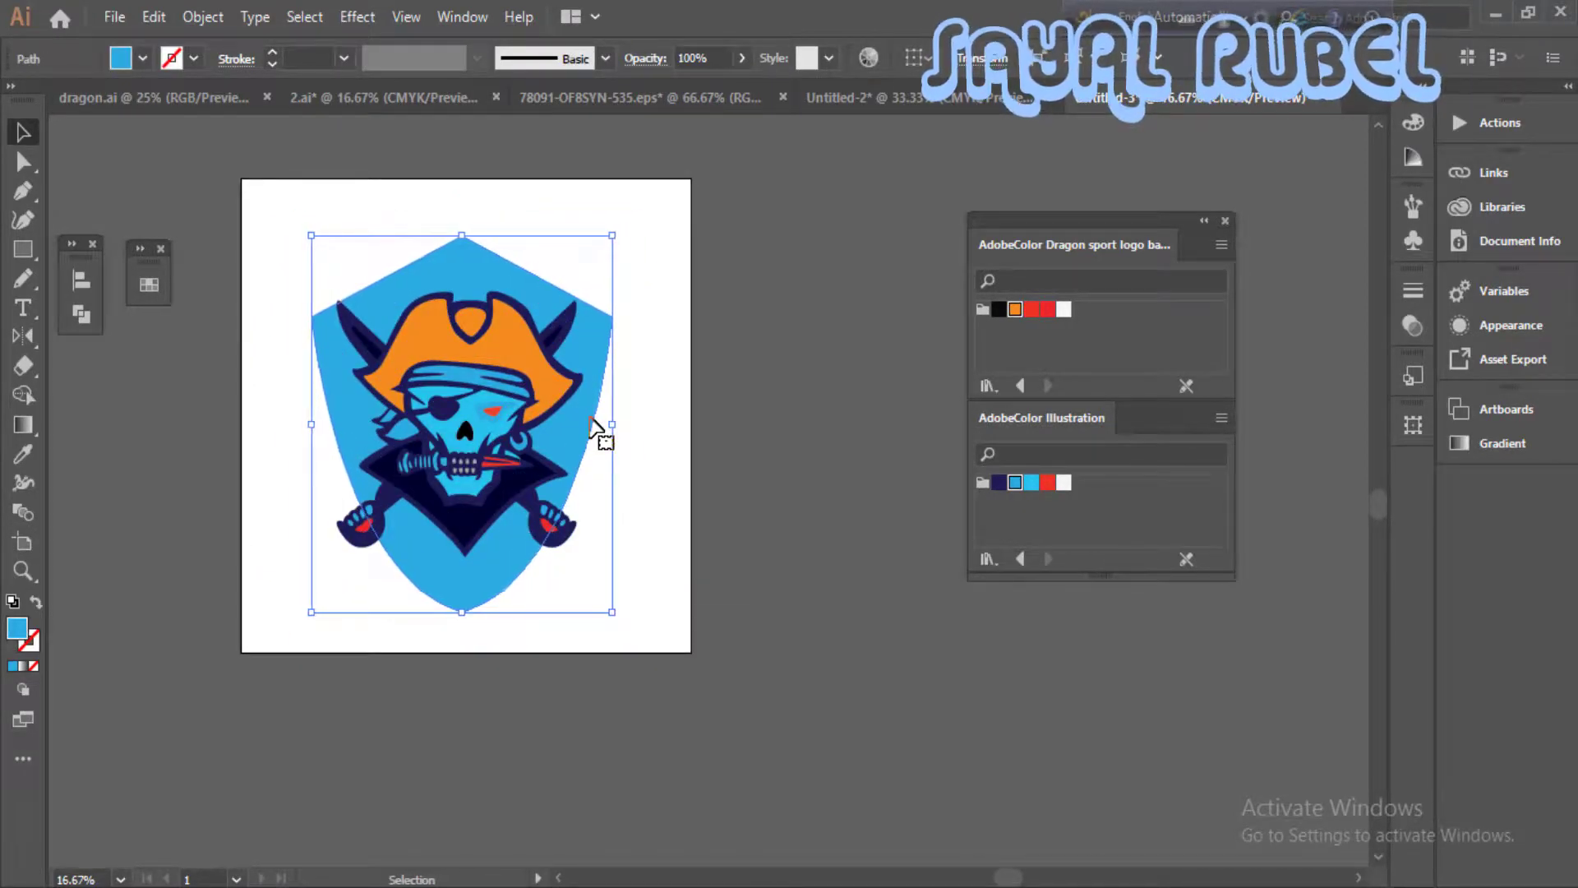
pyautogui.moveTo(610, 236); pyautogui.dragTo(597, 252)
# - Select the blue shield and make its stroke colour active for editing
pyautogui.click(575, 481)
pyautogui.scroll(1, 575, 481)
pyautogui.moveTo(575, 482); pyautogui.dragTo(721, 515)
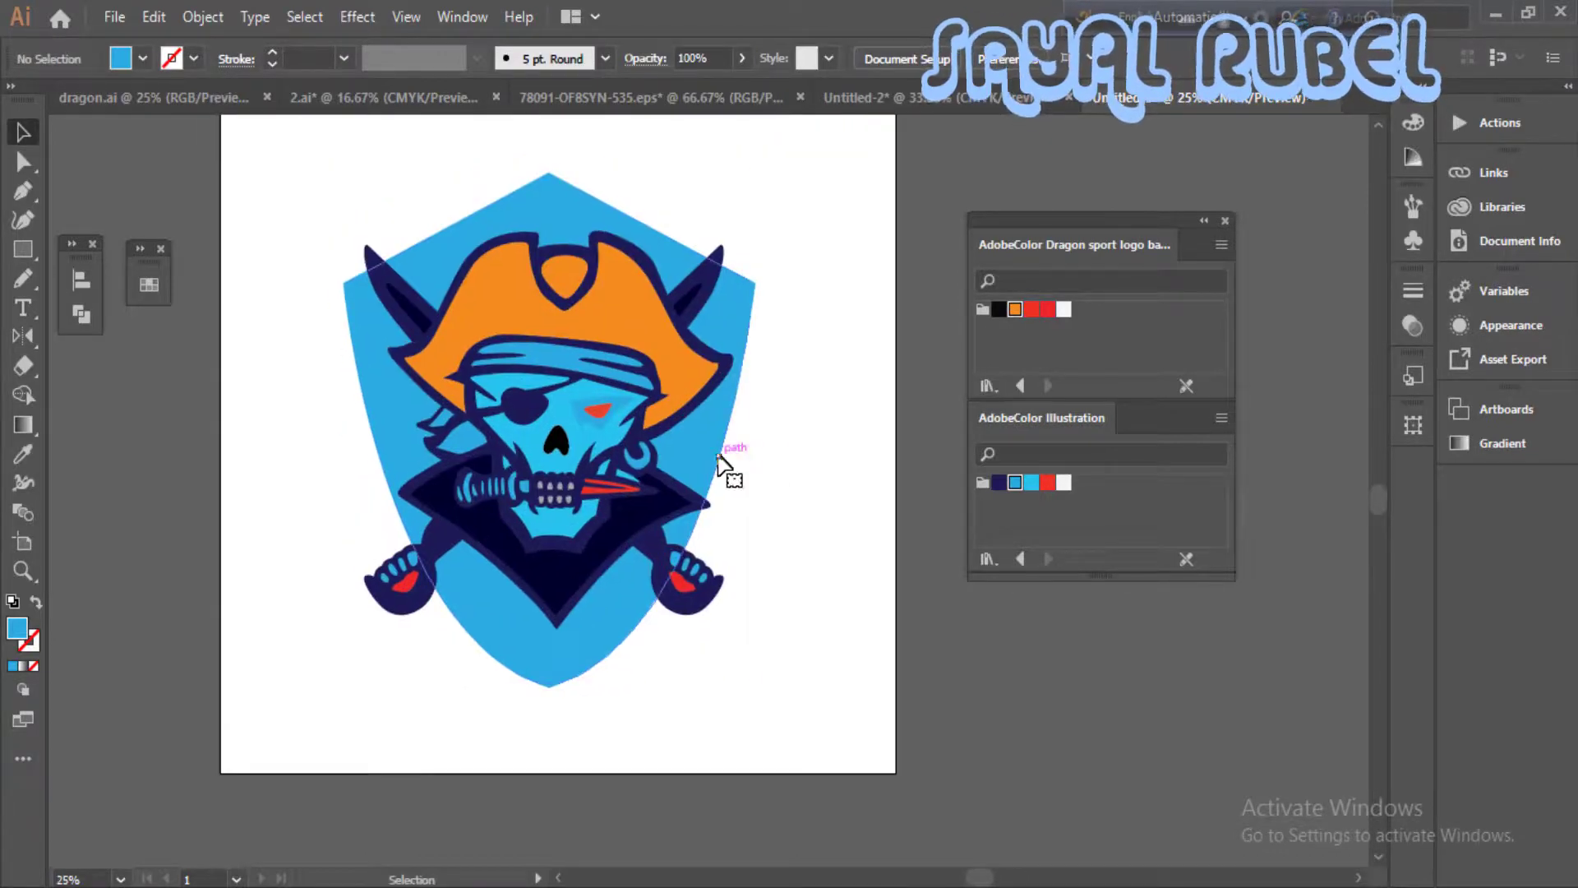
pyautogui.click(720, 454)
pyautogui.click(18, 629)
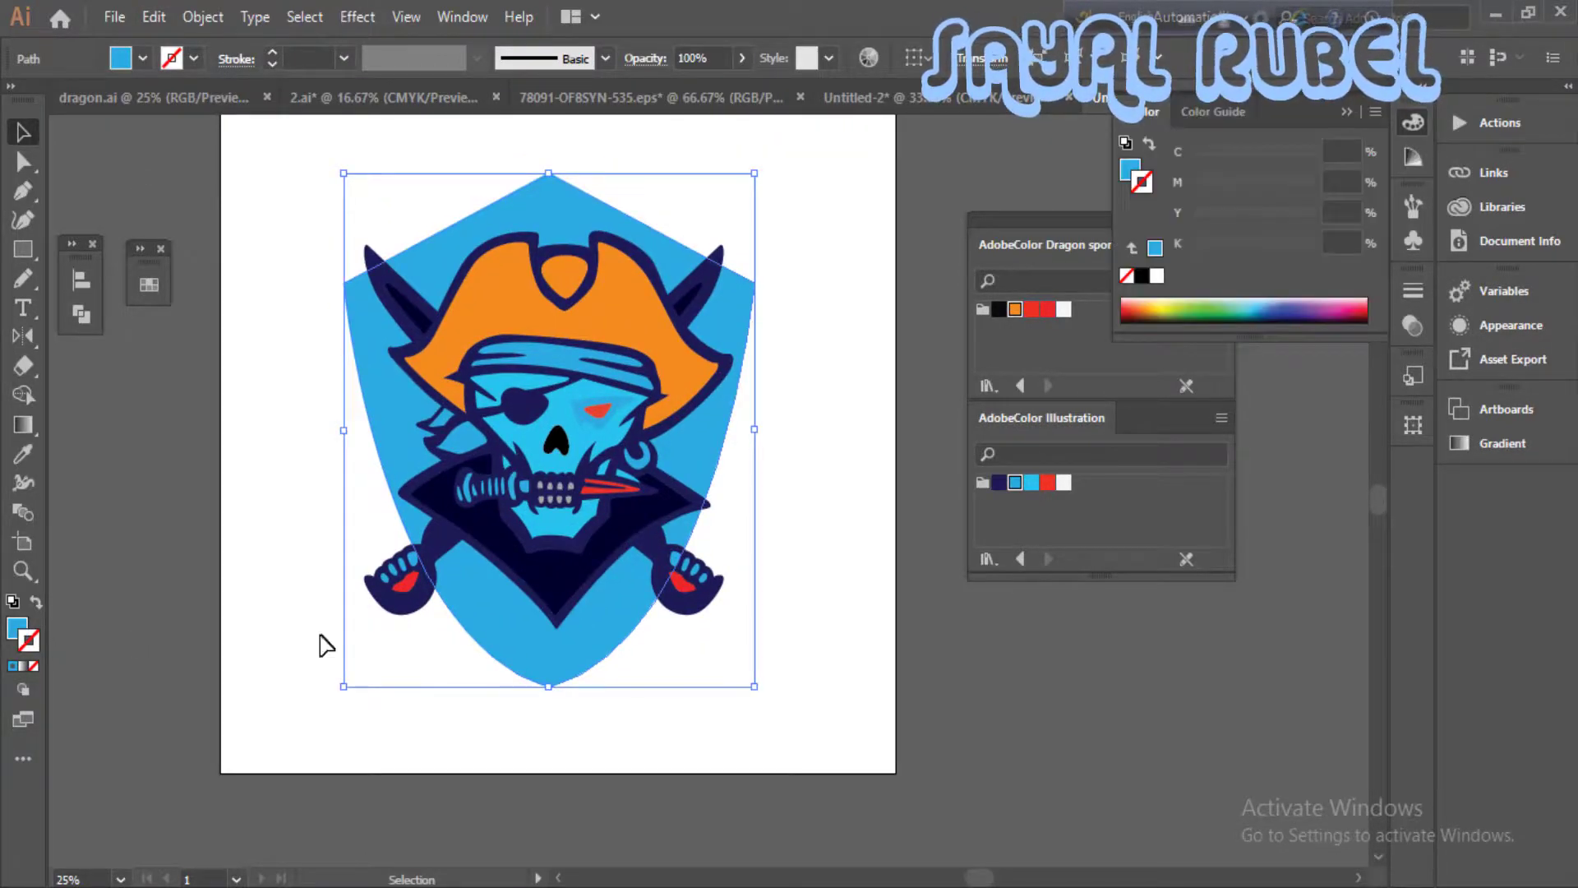
pyautogui.press('i')
pyautogui.click(536, 585)
pyautogui.hotkey('ctrl', 'z')
# - Give the shield a navy outline with a stroke weight of 37 pt
pyautogui.scroll(1, 457, 576)
pyautogui.moveTo(454, 574); pyautogui.dragTo(645, 436)
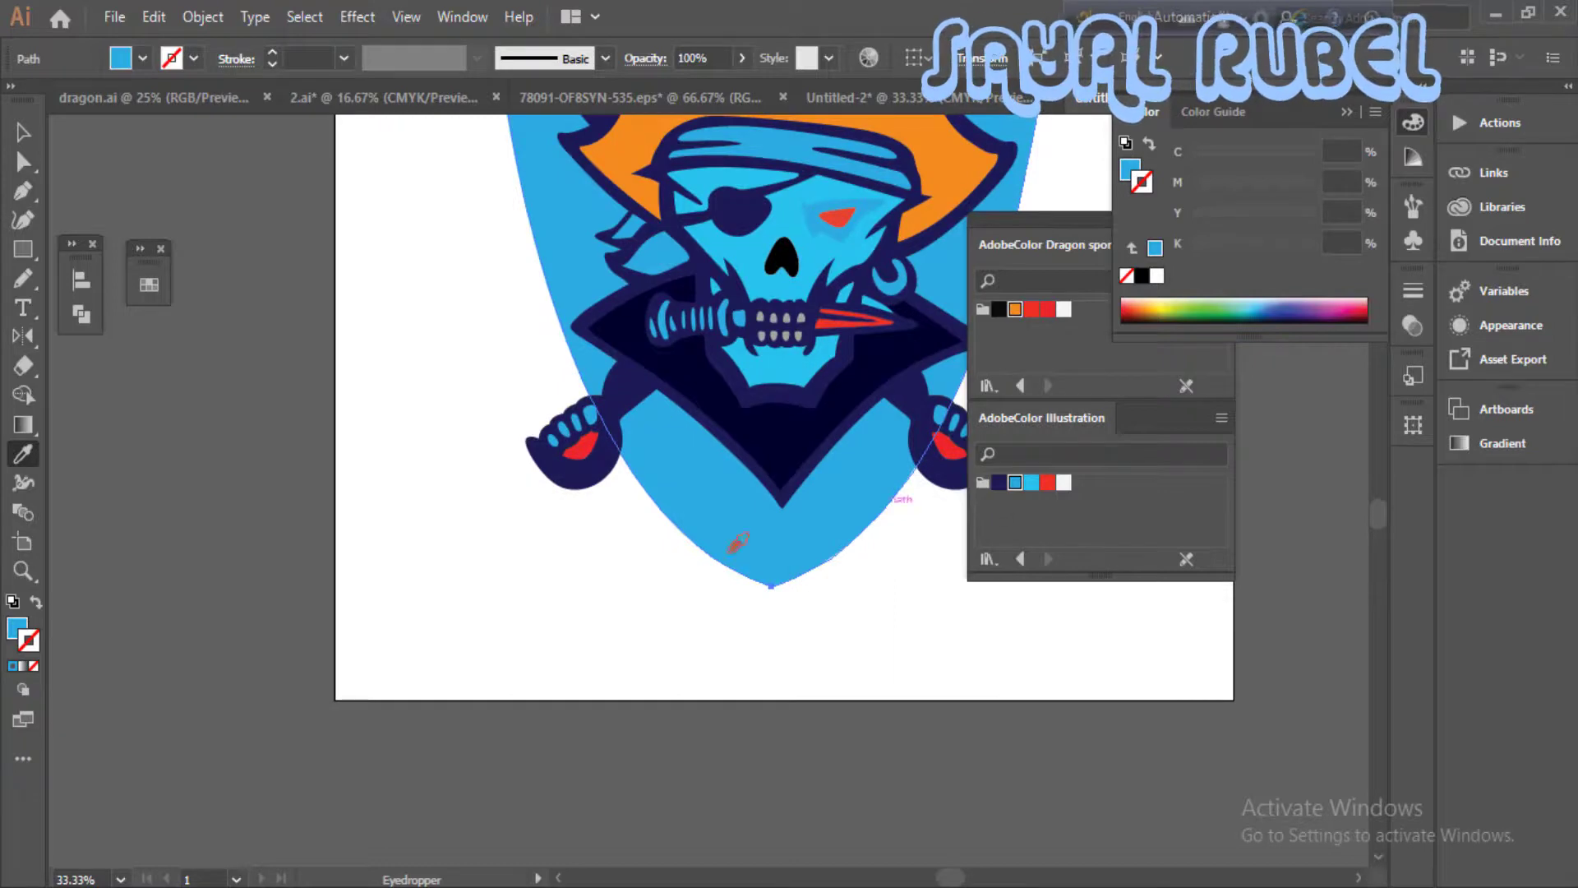
pyautogui.click(998, 482)
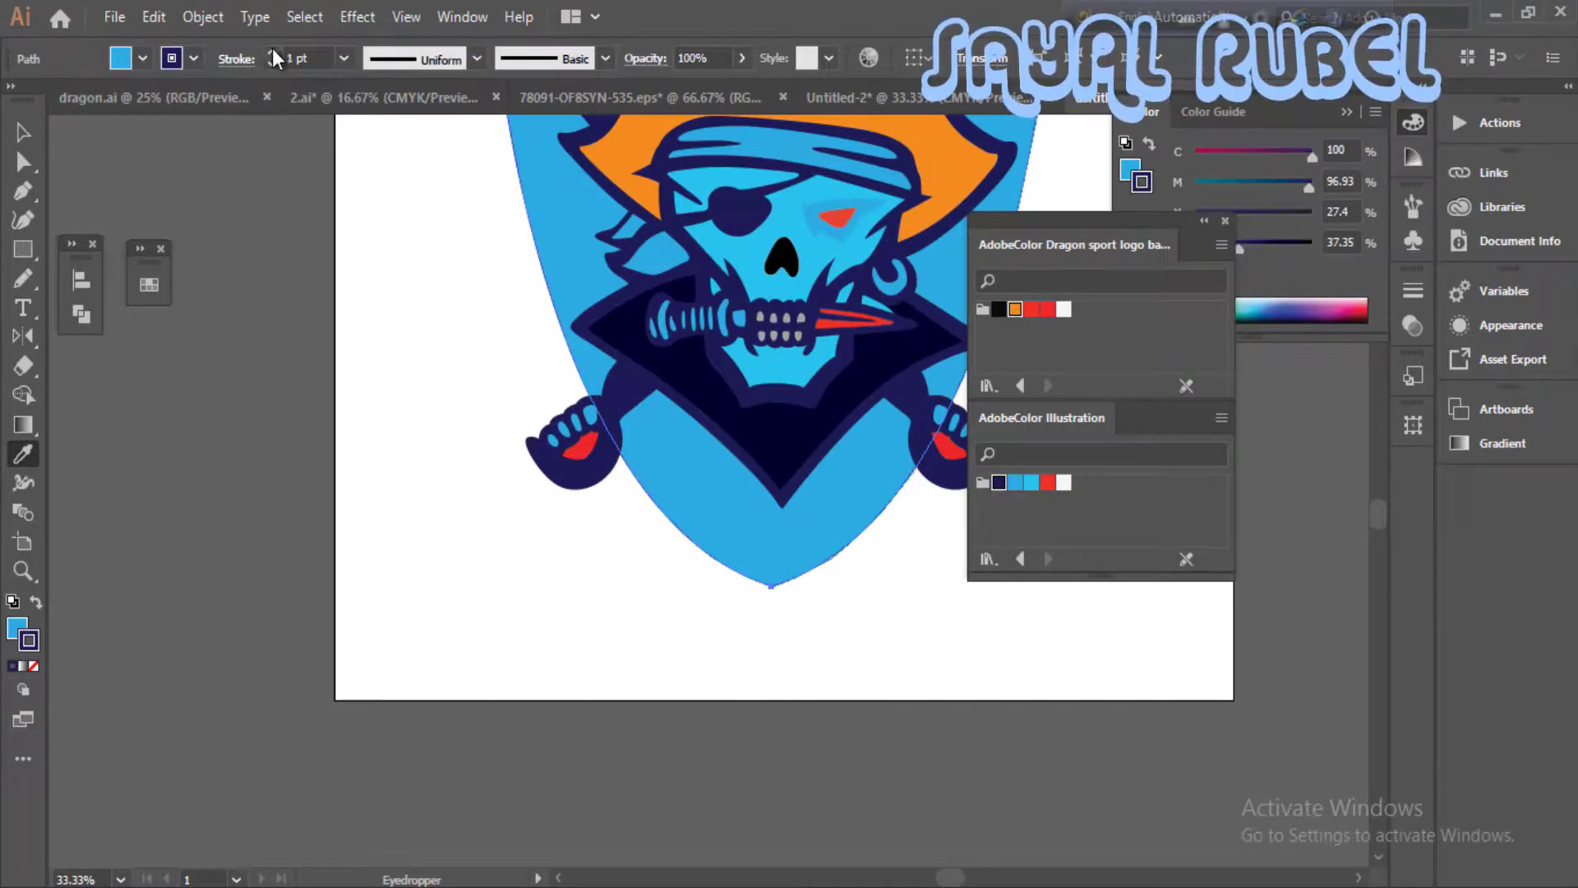
pyautogui.click(273, 52)
pyautogui.moveTo(430, 387); pyautogui.dragTo(243, 687)
pyautogui.click(23, 132)
pyautogui.click(251, 193)
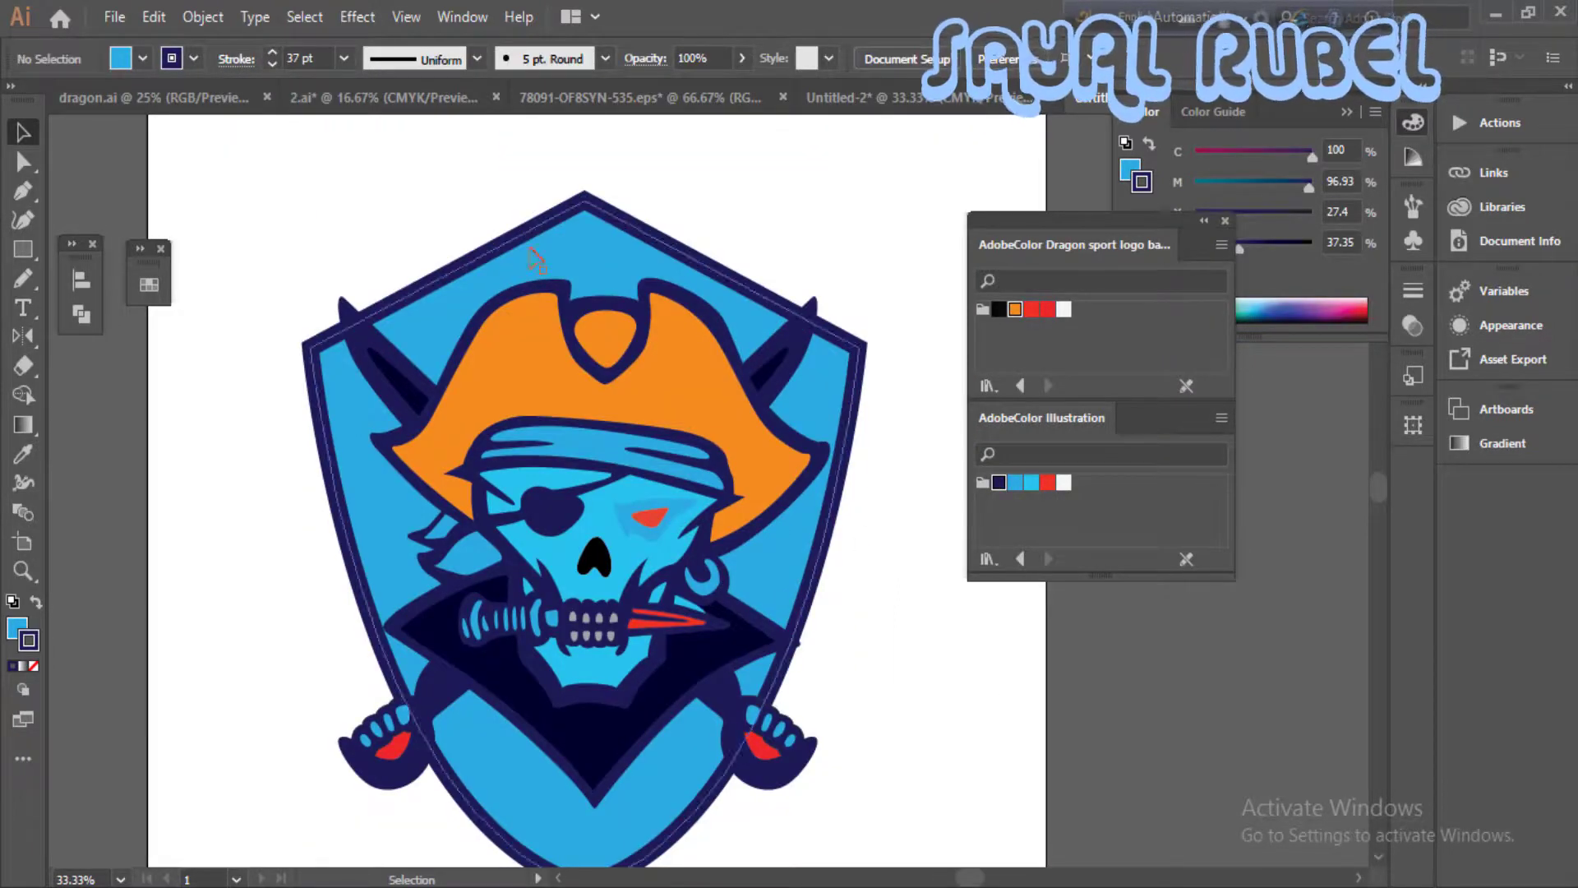
# - Try to reshape the curve at the shield's bottom tip with its anchor handles
pyautogui.scroll(-1, 709, 484)
pyautogui.scroll(3, 666, 553)
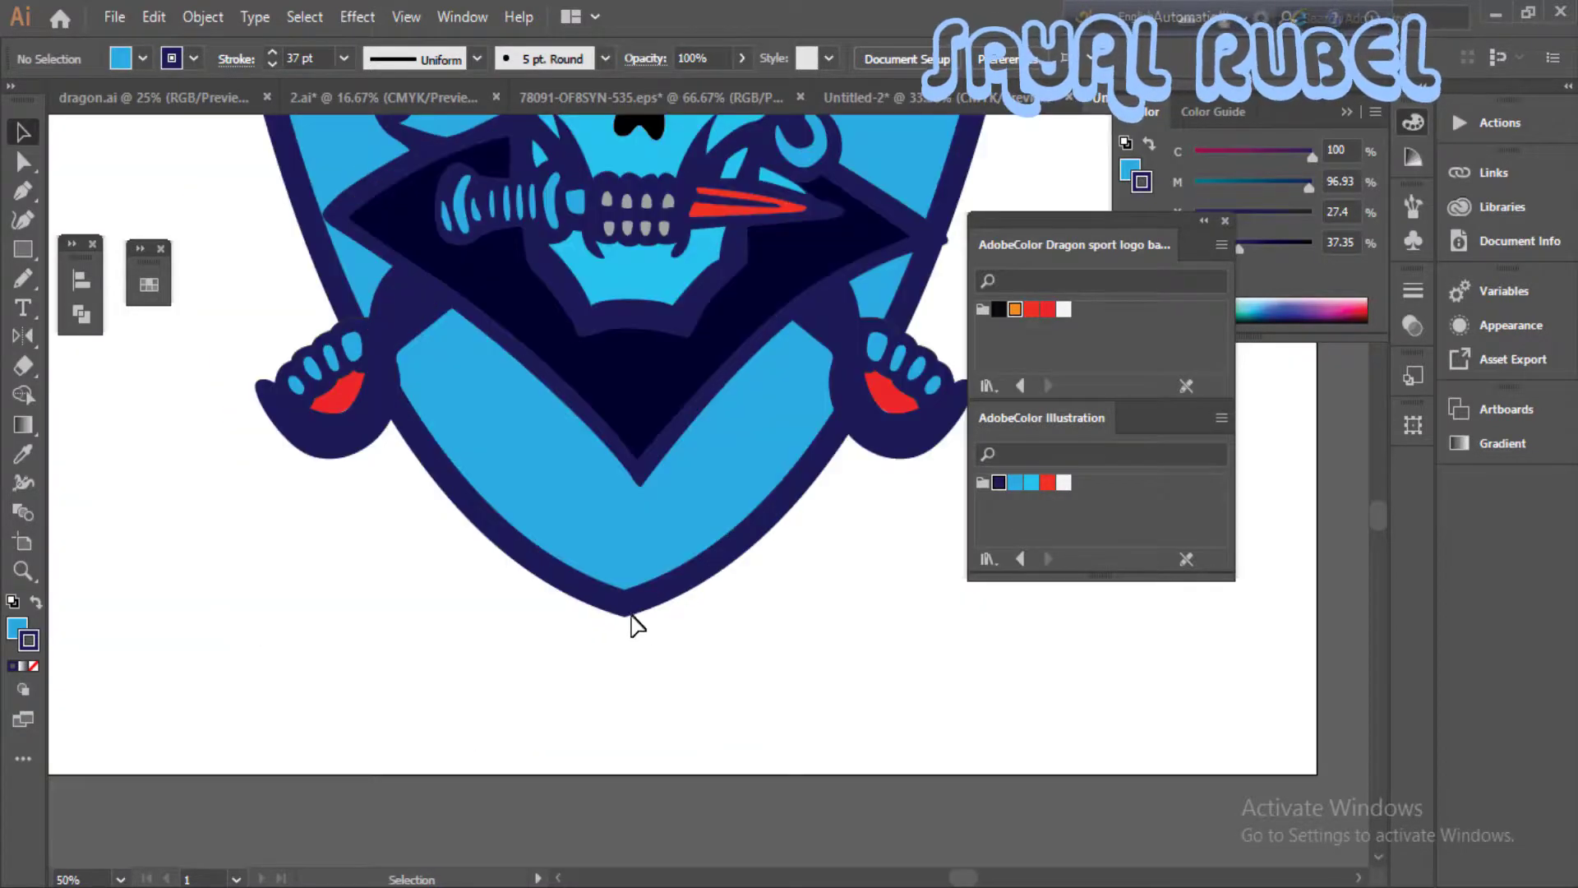
pyautogui.press('a')
pyautogui.click(624, 604)
pyautogui.moveTo(861, 563); pyautogui.dragTo(741, 576)
pyautogui.moveTo(847, 512); pyautogui.dragTo(784, 536)
pyautogui.hotkey('ctrl', 'z')
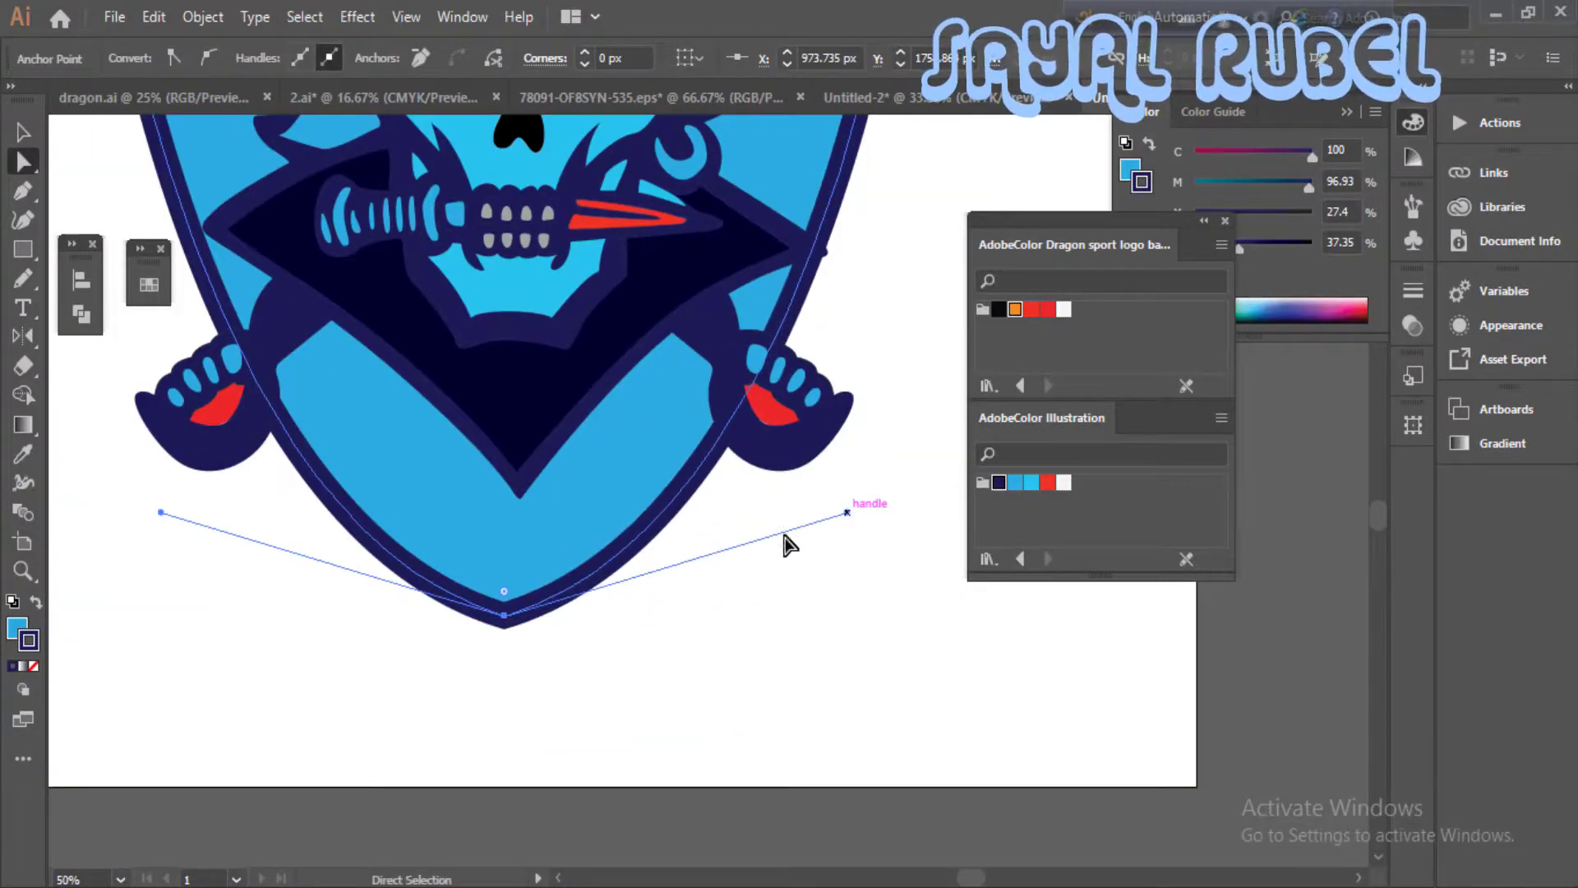
pyautogui.moveTo(504, 555); pyautogui.dragTo(504, 555)
pyautogui.click(637, 636)
# - Try adjusting more of the shield's anchor points, then undo the recent reshaping edits
pyautogui.hotkey('ctrl', '-')
pyautogui.hotkey('ctrl', '-')
pyautogui.moveTo(760, 368); pyautogui.dragTo(861, 592)
pyautogui.keyDown('ctrl'); pyautogui.click(705, 627); pyautogui.keyUp('ctrl')
pyautogui.keyDown('ctrl'); pyautogui.click(705, 627); pyautogui.keyUp('ctrl')
pyautogui.moveTo(807, 482); pyautogui.dragTo(817, 475)
pyautogui.hotkey('ctrl', 'z')
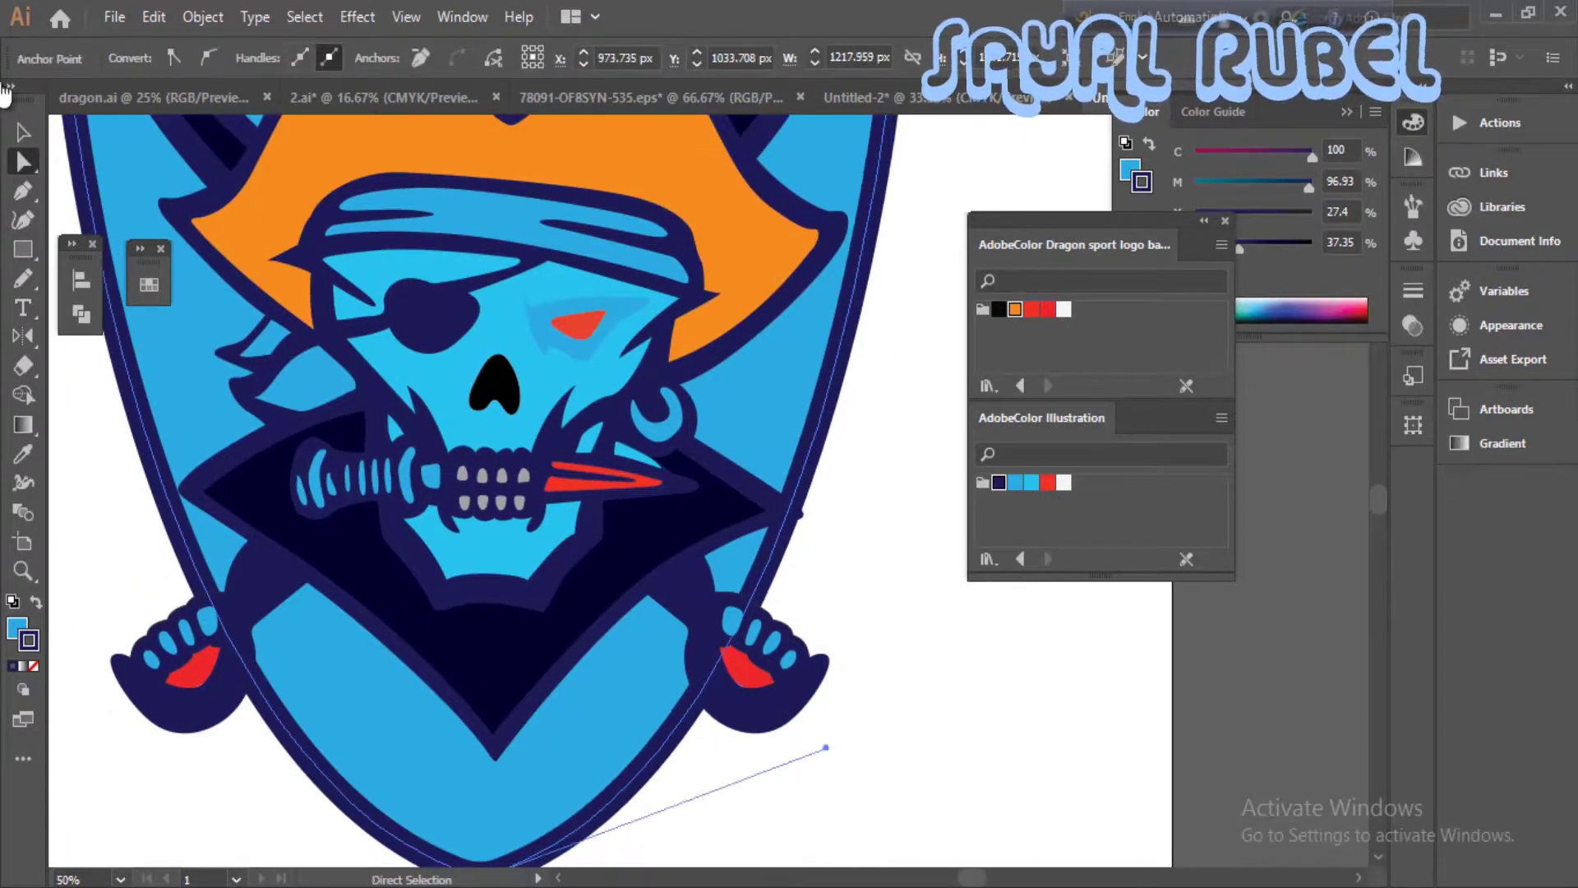
pyautogui.click(23, 133)
pyautogui.hotkey('ctrl', 'z')
pyautogui.hotkey('ctrl', 'z')
pyautogui.hotkey('ctrl', 'z')
pyautogui.hotkey('ctrl', 'z')
pyautogui.moveTo(910, 498); pyautogui.dragTo(942, 653)
pyautogui.click(942, 652)
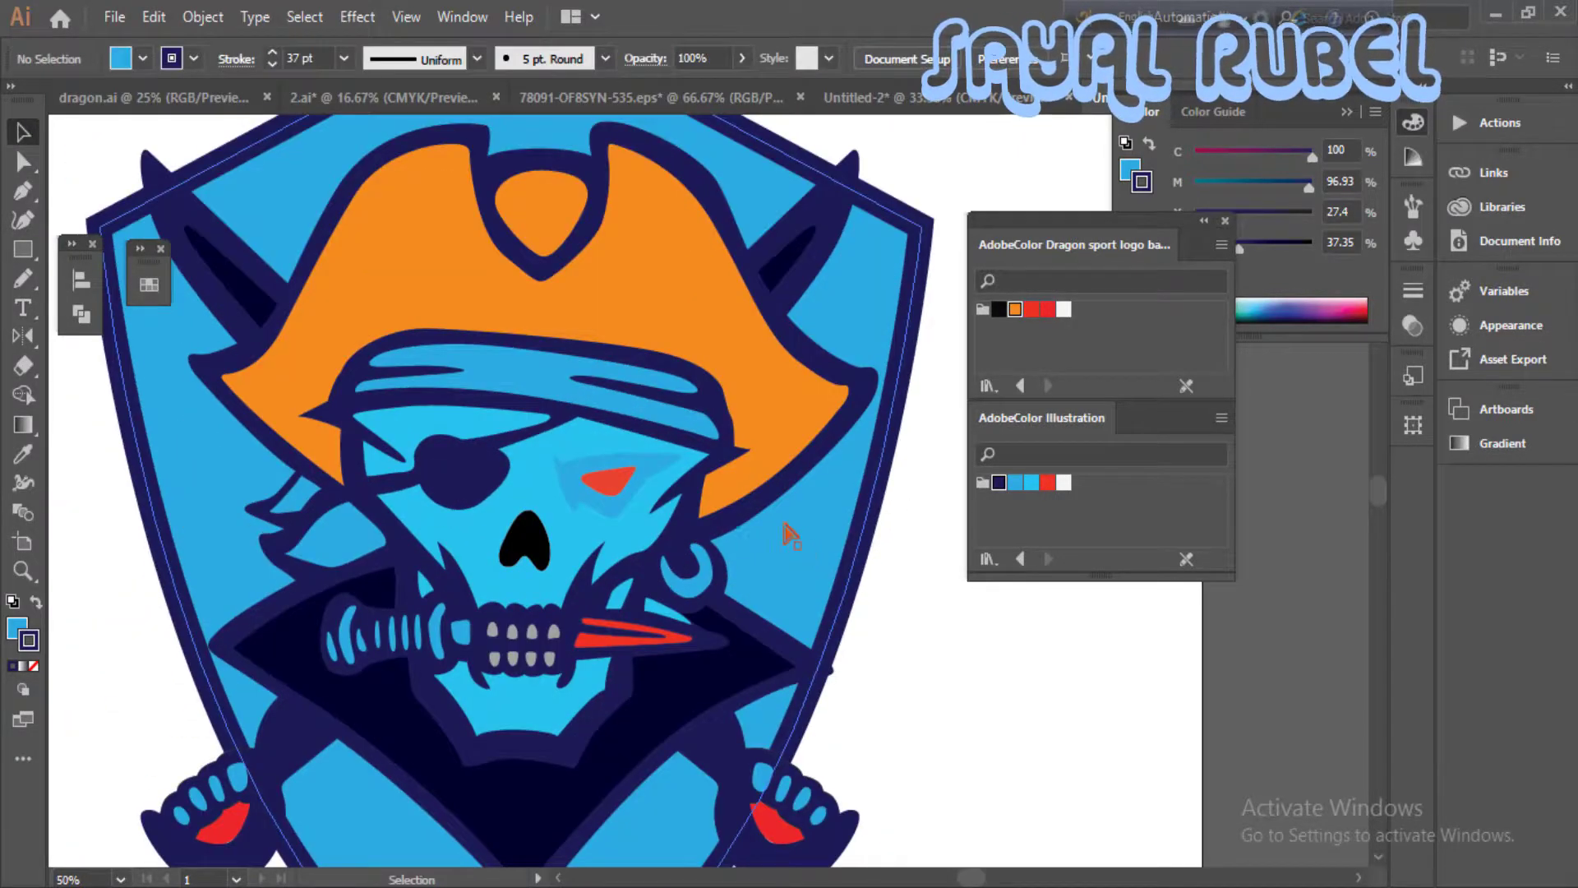
# - Shift the shield slightly to the right so it centres behind the pirate skull
pyautogui.hotkey('ctrl', '-')
pyautogui.moveTo(576, 167); pyautogui.dragTo(585, 168)
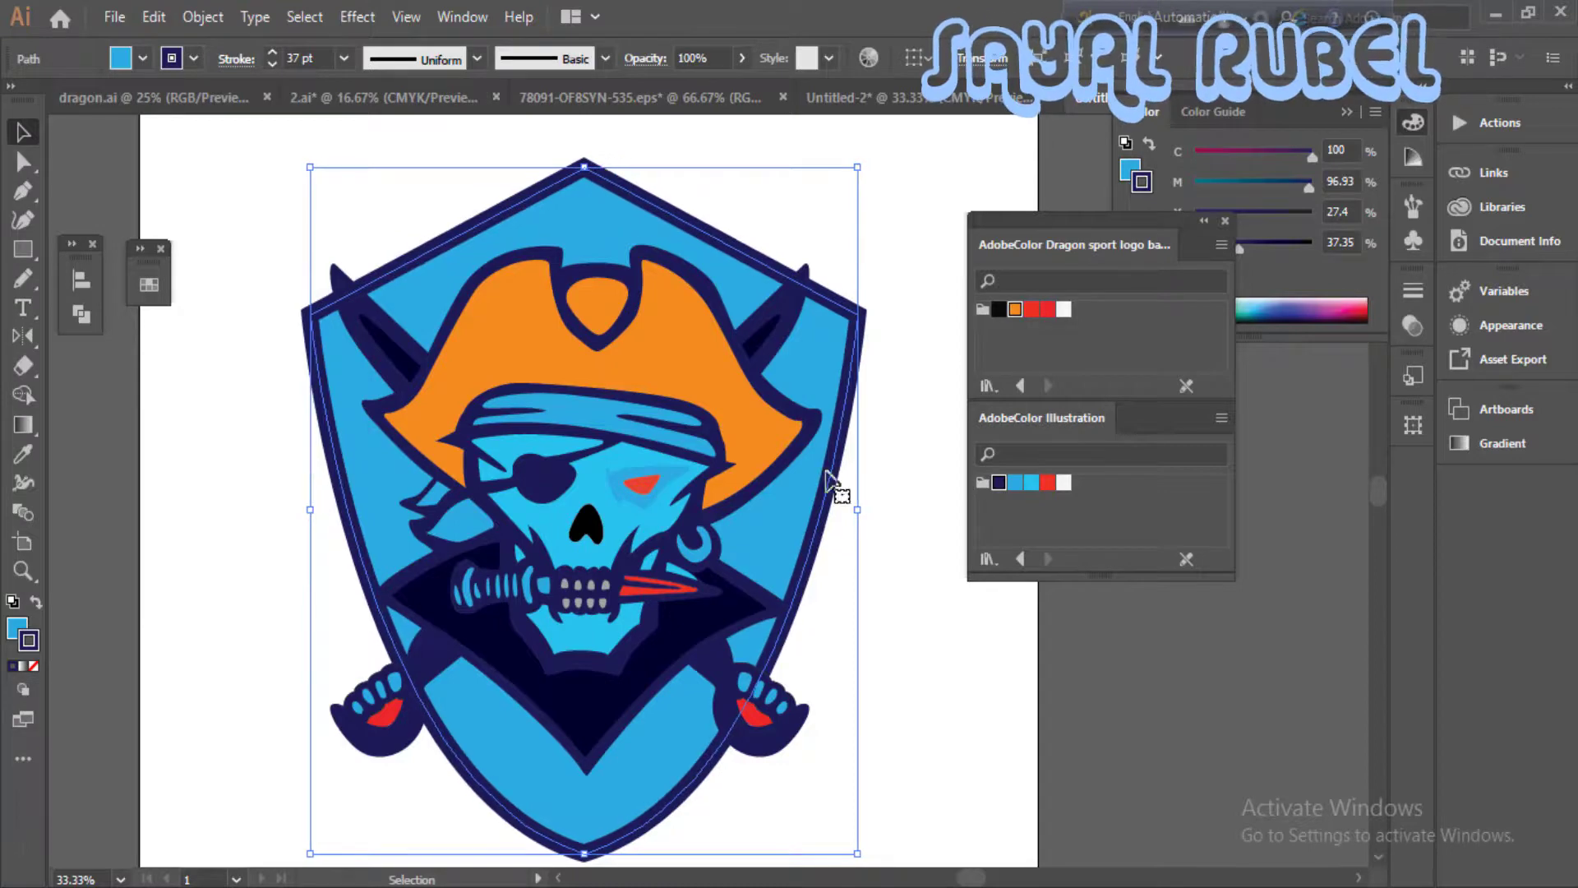
pyautogui.click(899, 456)
# - Ungroup the skull artwork and select both crossed swords
pyautogui.click(776, 341)
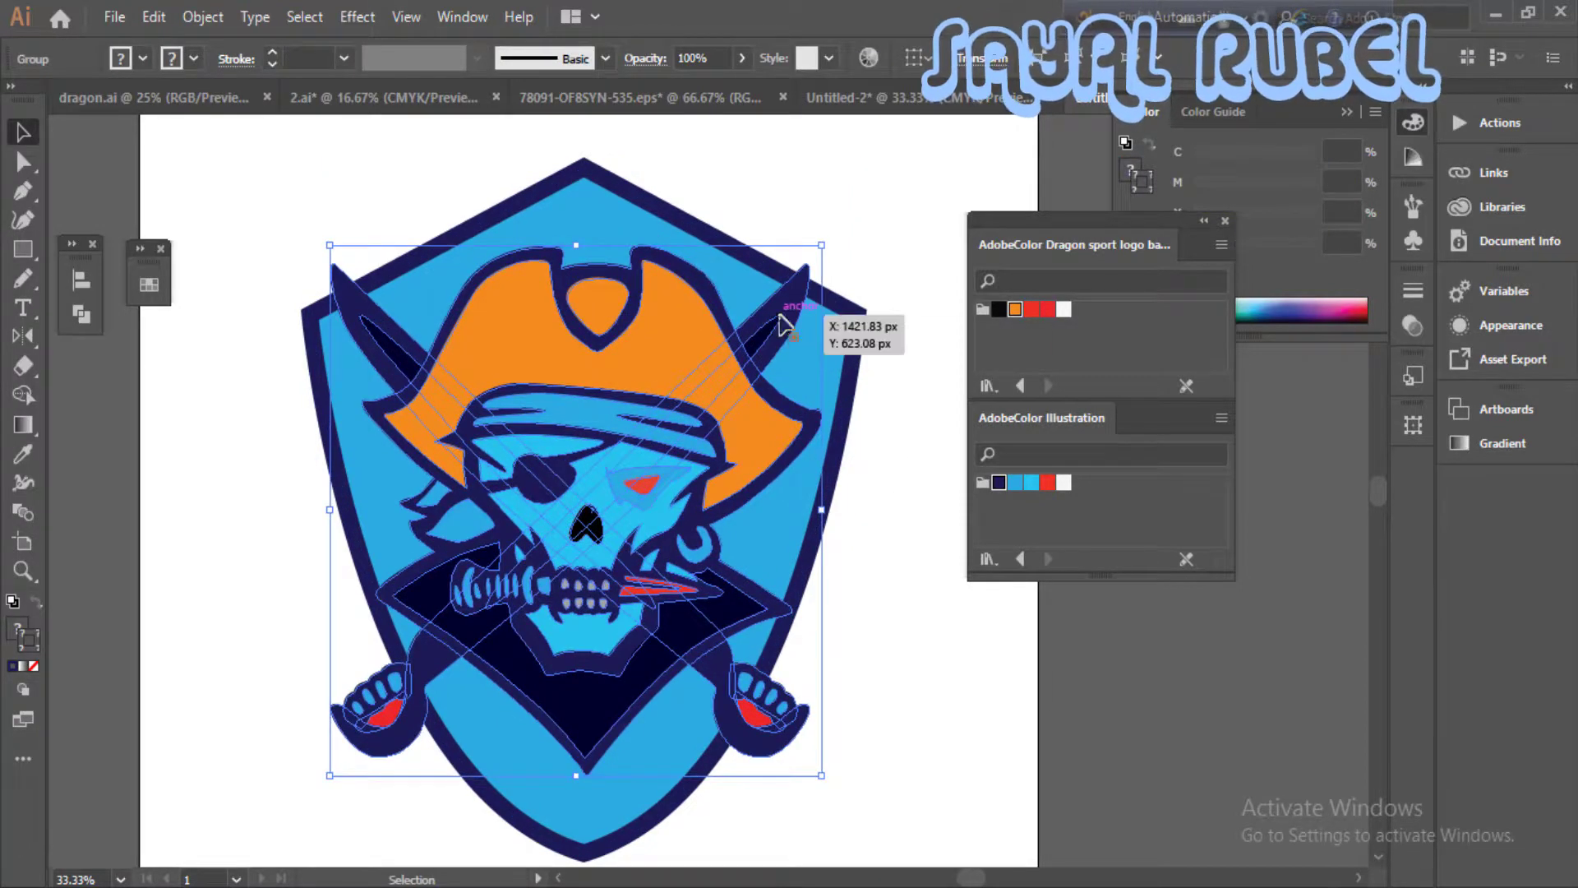
pyautogui.rightClick(779, 315)
pyautogui.click(854, 521)
pyautogui.click(912, 288)
pyautogui.click(785, 325)
pyautogui.keyDown('shift'); pyautogui.click(359, 319); pyautogui.keyUp('shift')
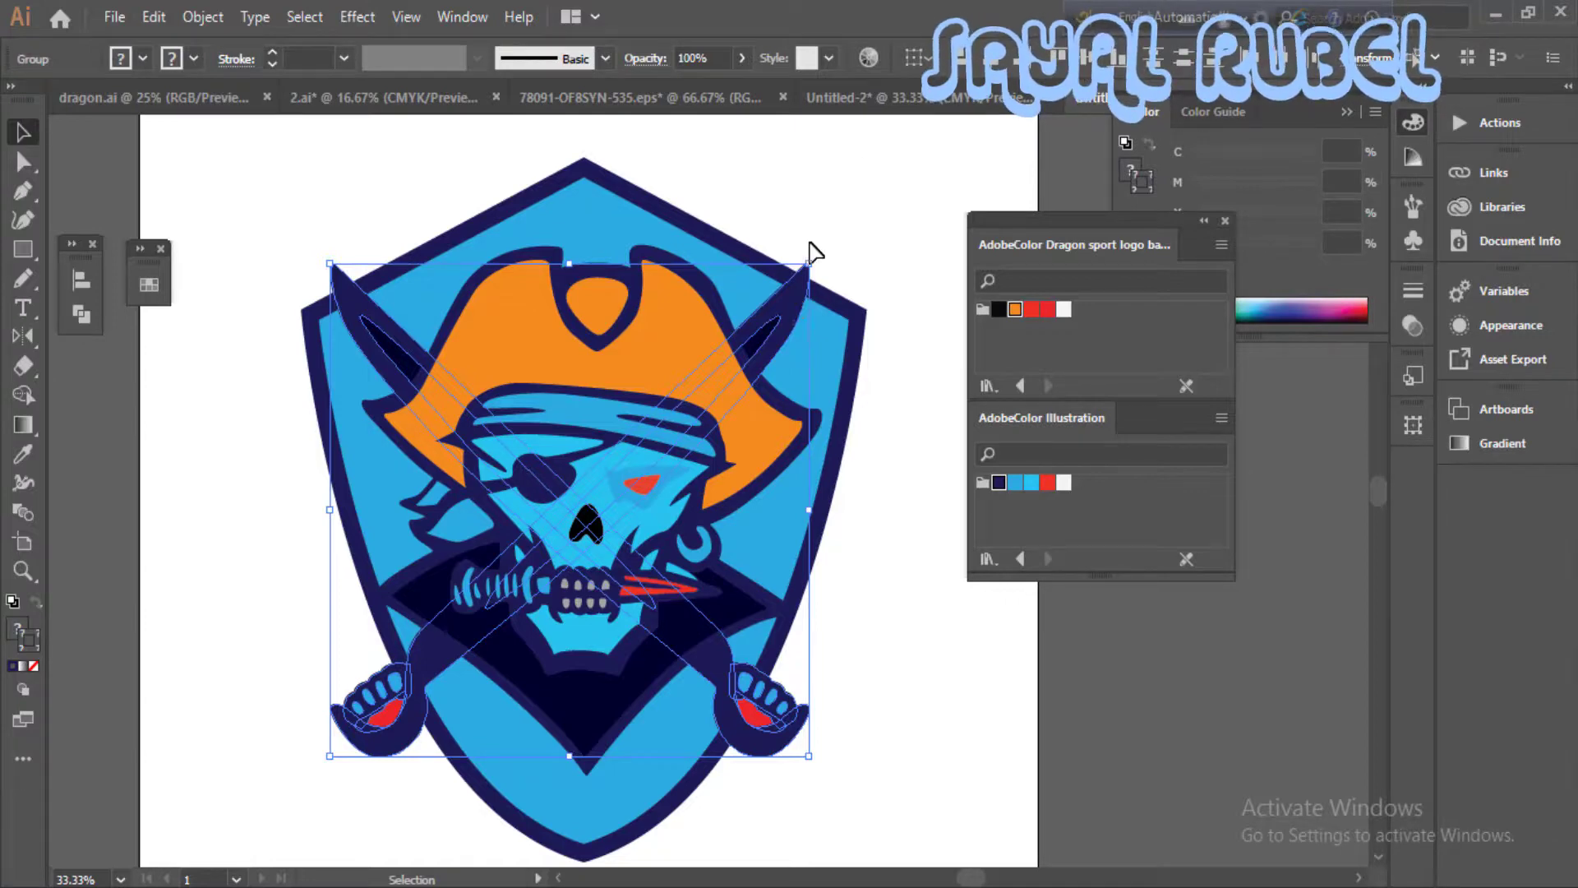
# - Show the rulers, place a horizontal guide across the collar's side tips, and unlock it to nudge it slightly up
pyautogui.click(902, 293)
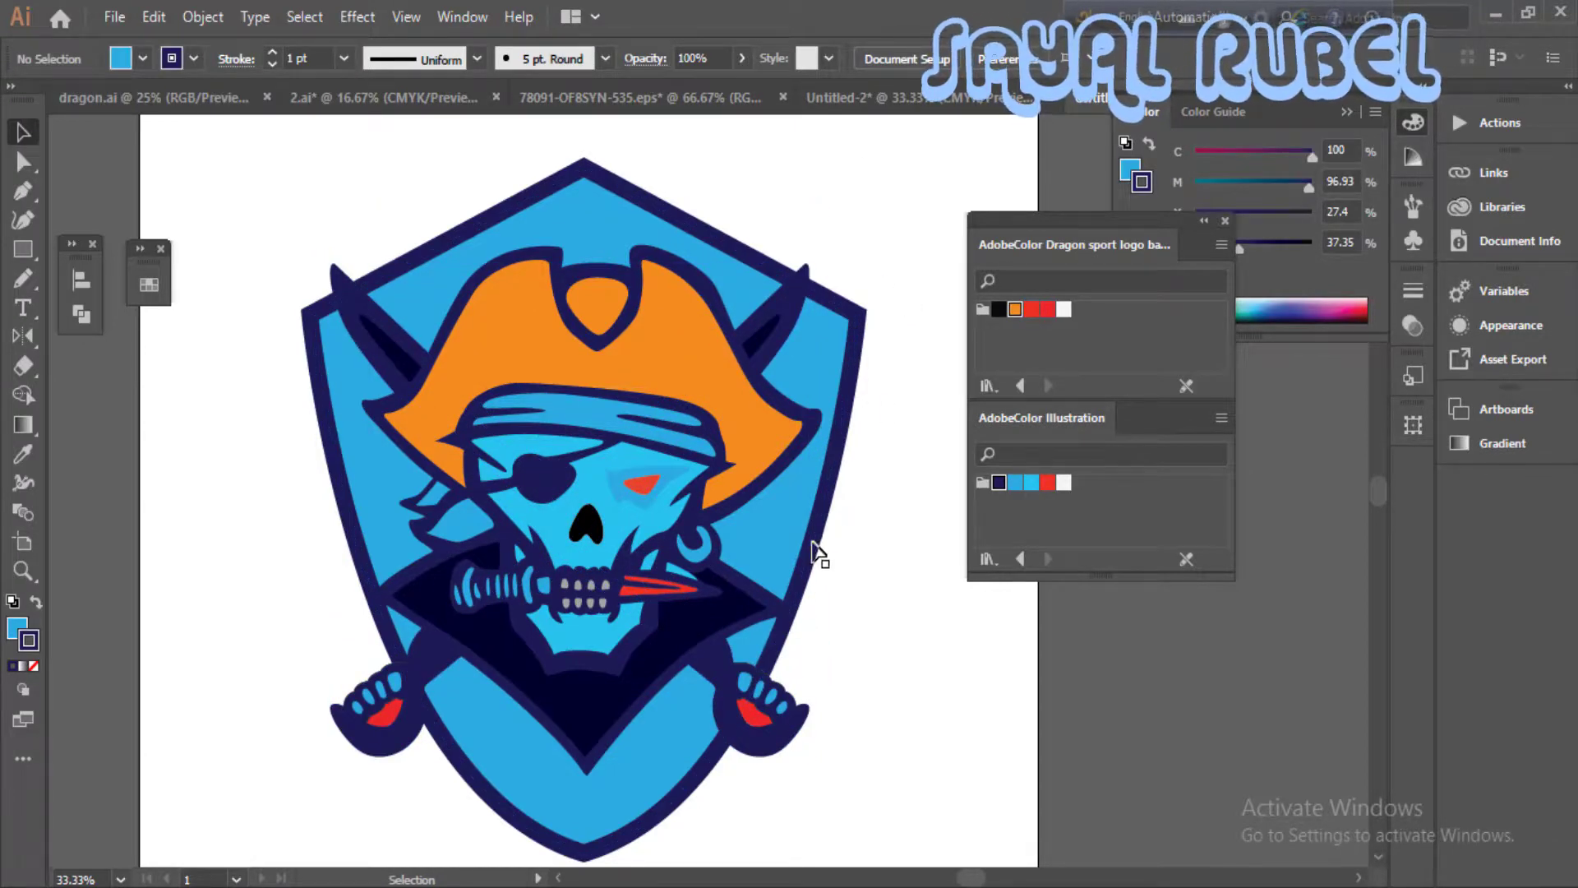
pyautogui.hotkey('ctrl', 'r')
pyautogui.moveTo(576, 123); pyautogui.dragTo(636, 609)
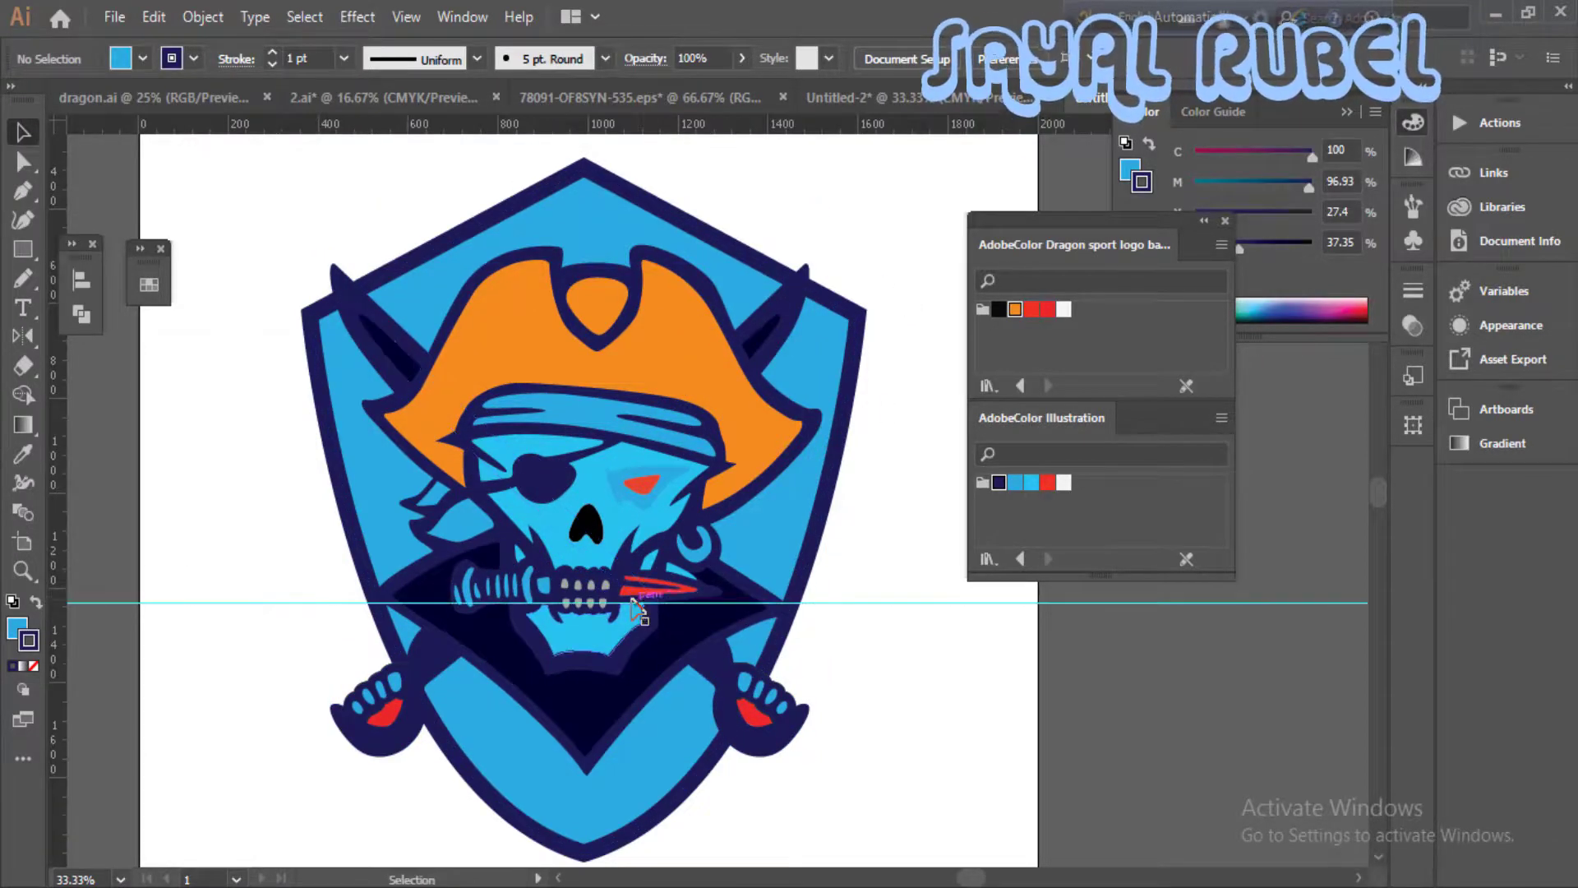
pyautogui.click(775, 607)
pyautogui.rightClick(902, 546)
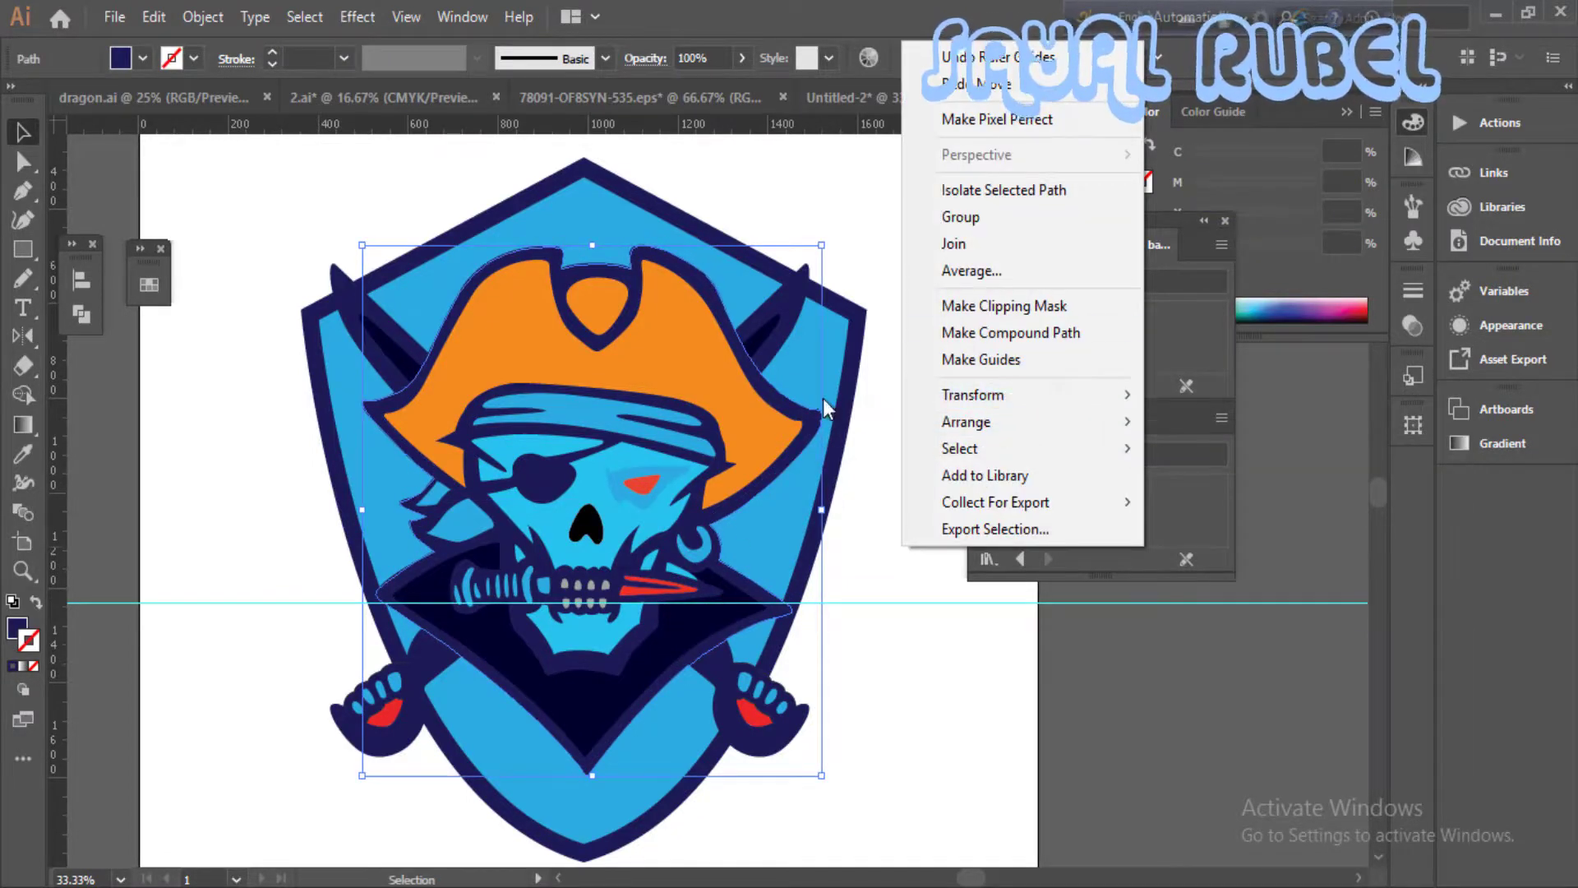
pyautogui.click(892, 263)
pyautogui.rightClick(892, 259)
pyautogui.click(951, 479)
pyautogui.moveTo(821, 602); pyautogui.dragTo(822, 596)
# - Adjust the anchor points at the collar's right tip to line it up with the horizontal guide
pyautogui.hotkey('ctrl', '=')
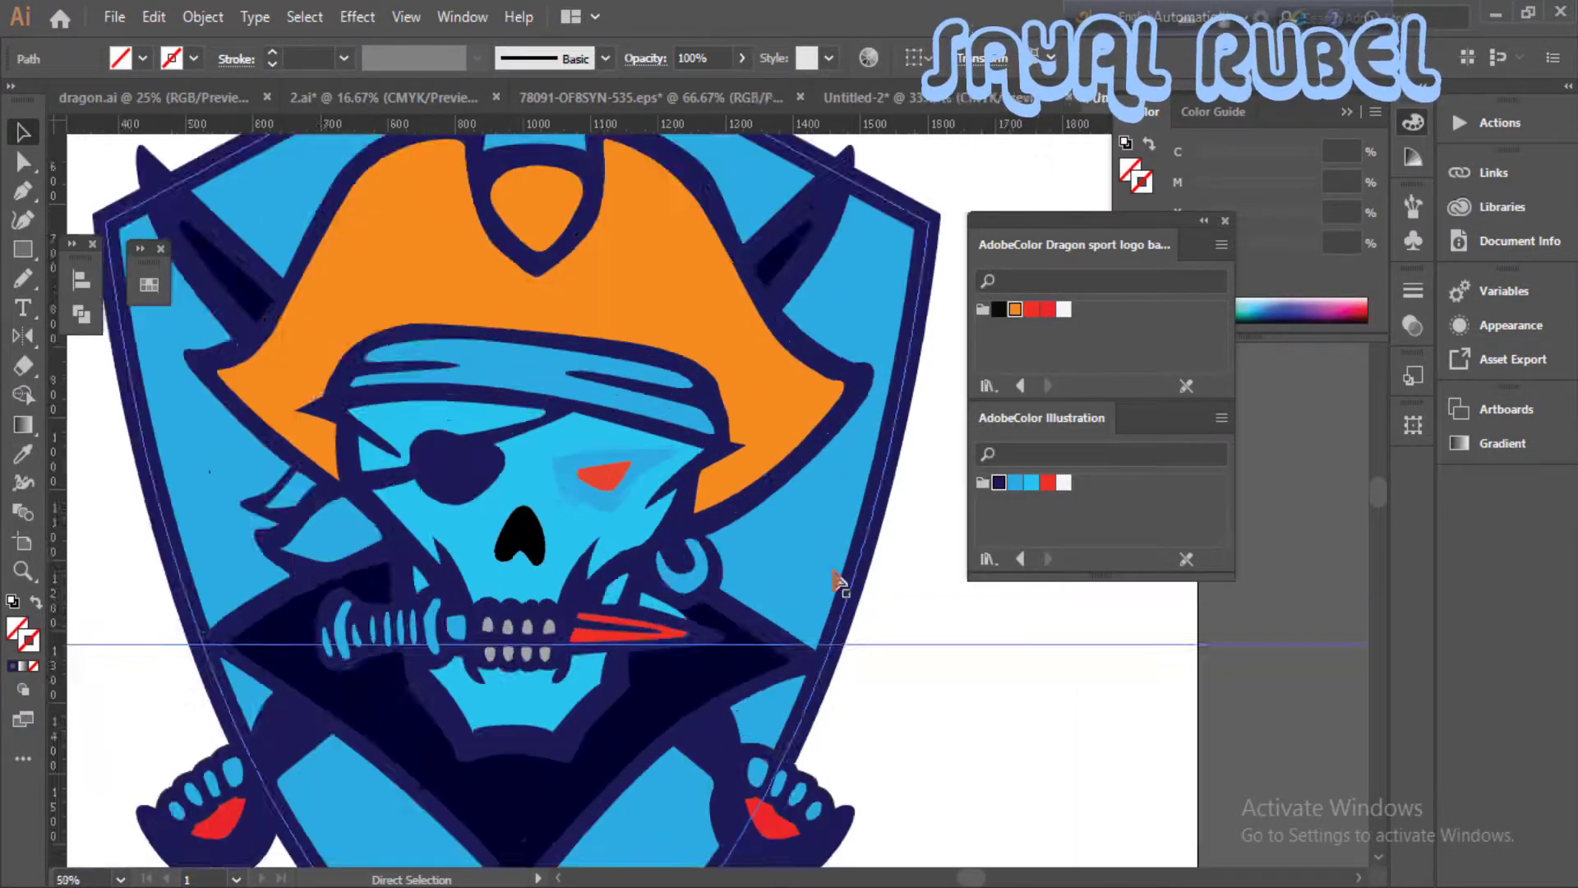
pyautogui.hotkey('ctrl', '=')
pyautogui.moveTo(788, 730); pyautogui.dragTo(837, 456)
pyautogui.press('a')
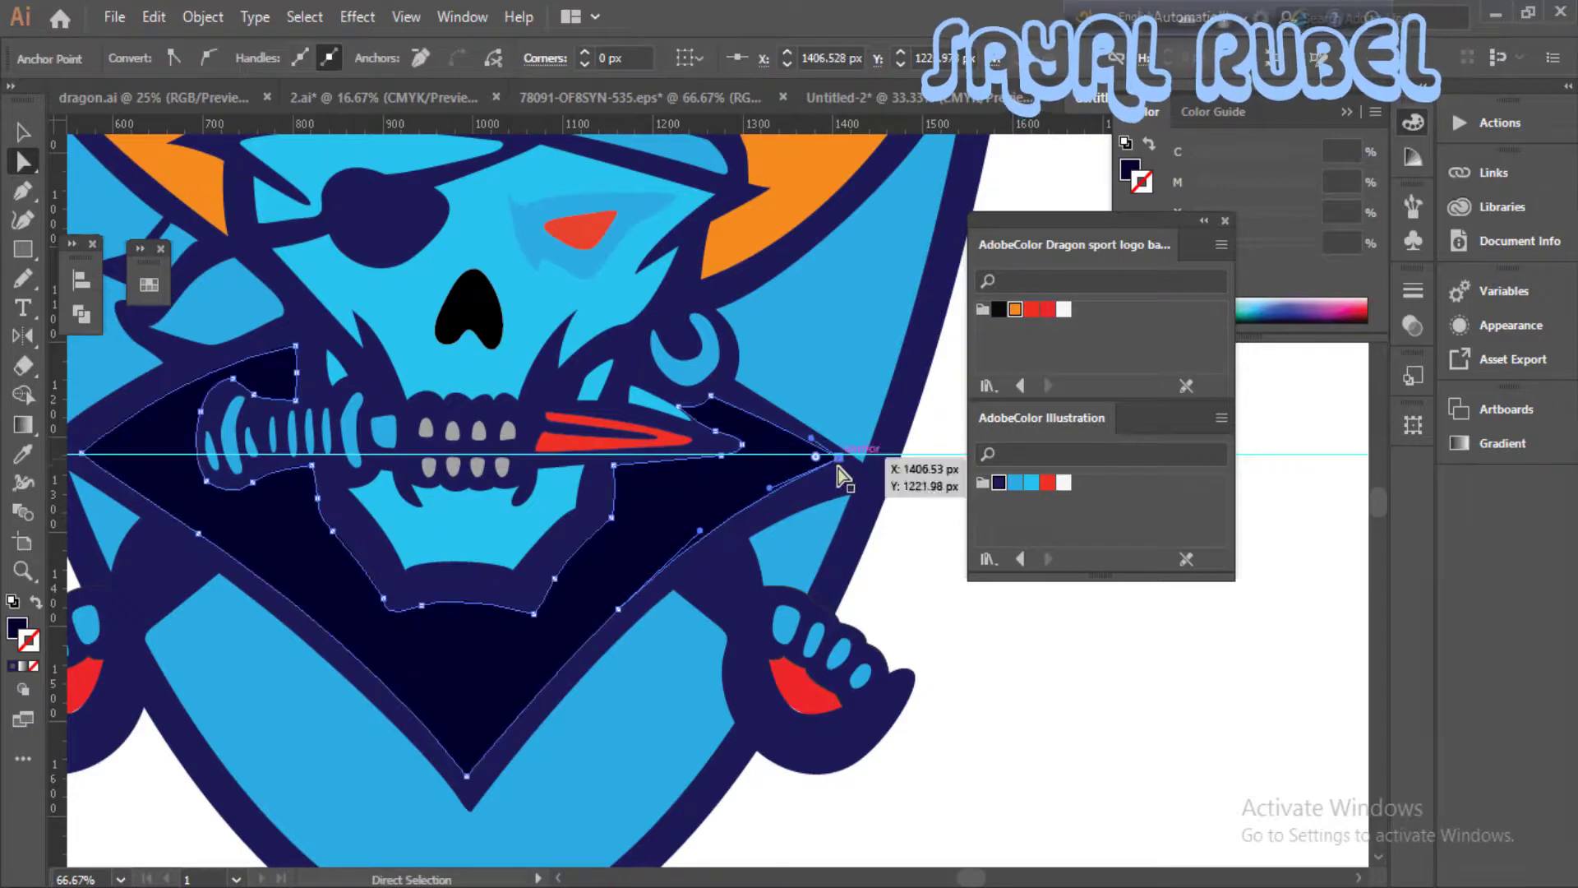
pyautogui.moveTo(889, 503); pyautogui.dragTo(876, 458)
pyautogui.click(882, 495)
pyautogui.moveTo(717, 492)
pyautogui.mouseDown()
pyautogui.moveTo(767, 496)
pyautogui.moveTo(717, 500)
pyautogui.mouseUp()
pyautogui.moveTo(851, 500); pyautogui.dragTo(828, 579)
pyautogui.click(887, 550)
pyautogui.hotkey('ctrl', '-')
pyautogui.hotkey('ctrl', '-')
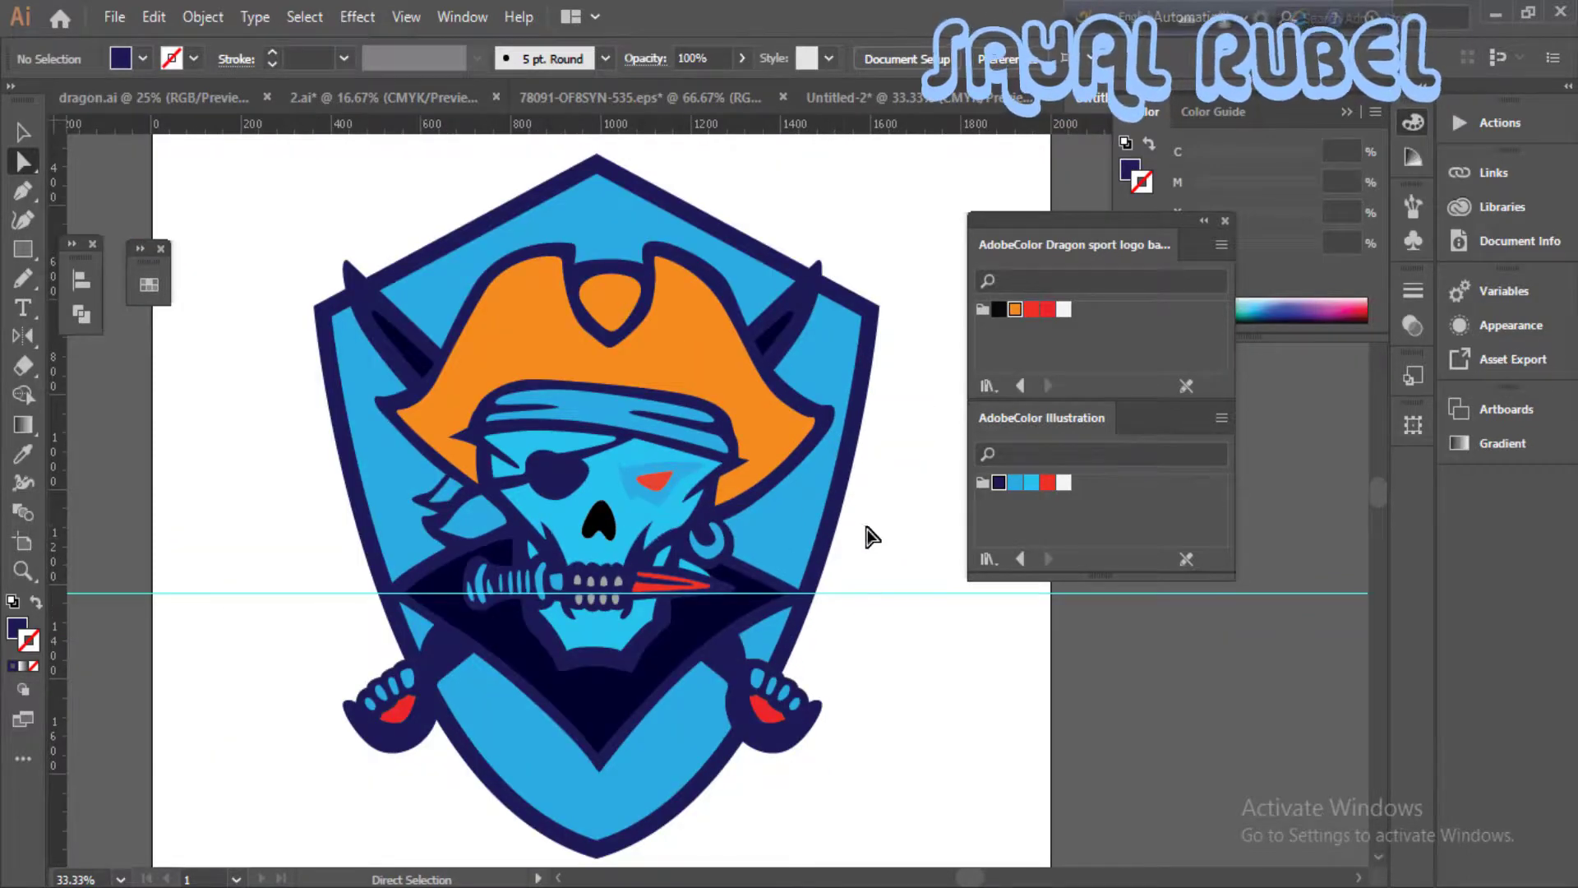
pyautogui.hotkey('ctrl', '-')
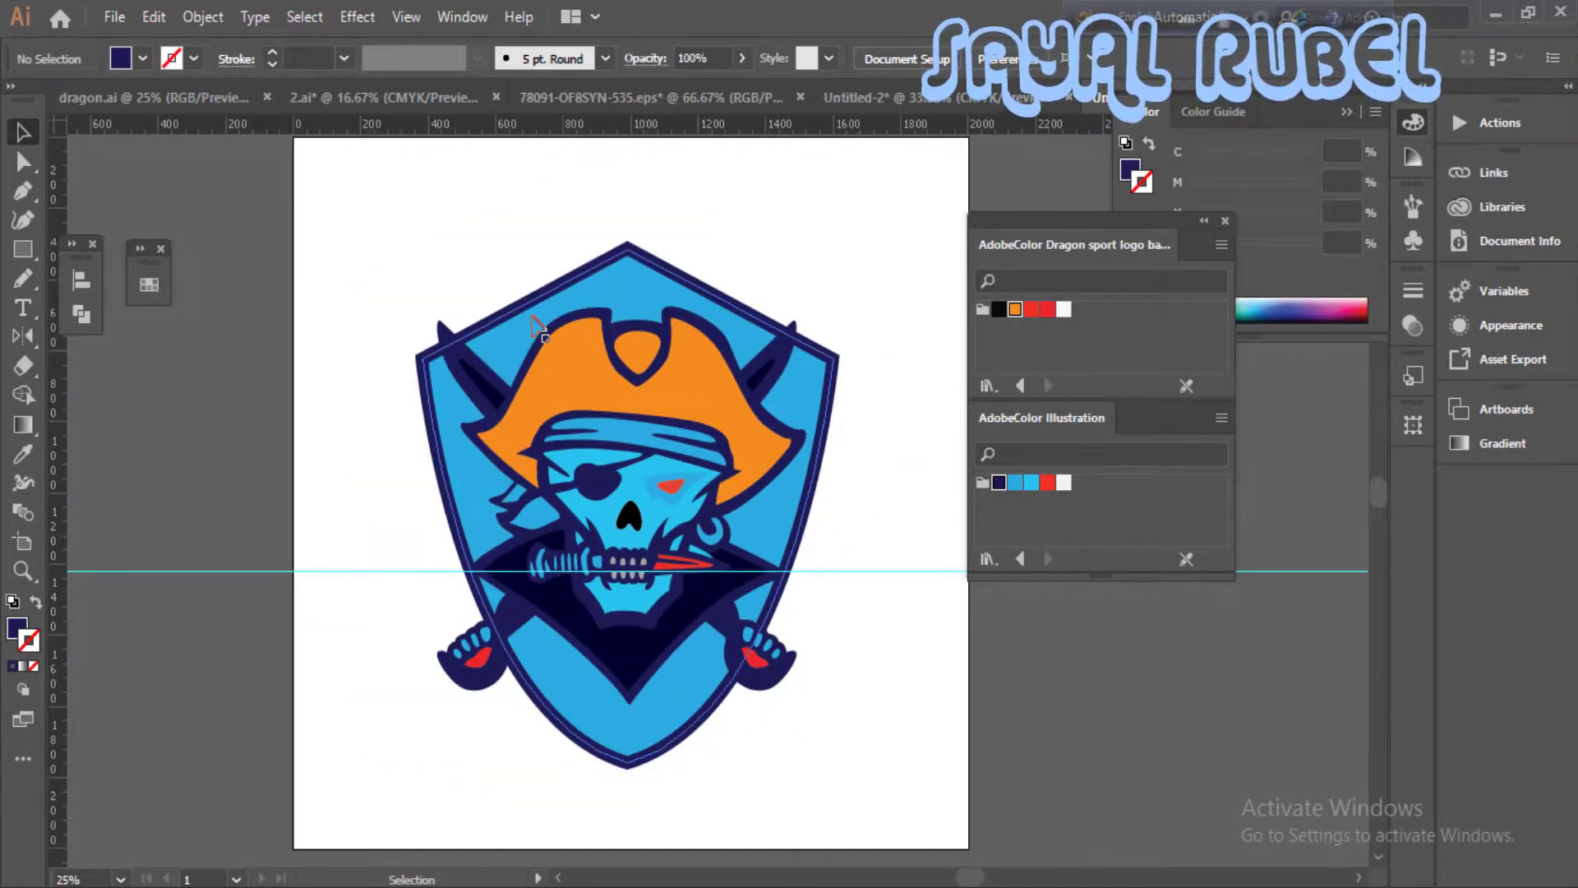
pyautogui.click(627, 247)
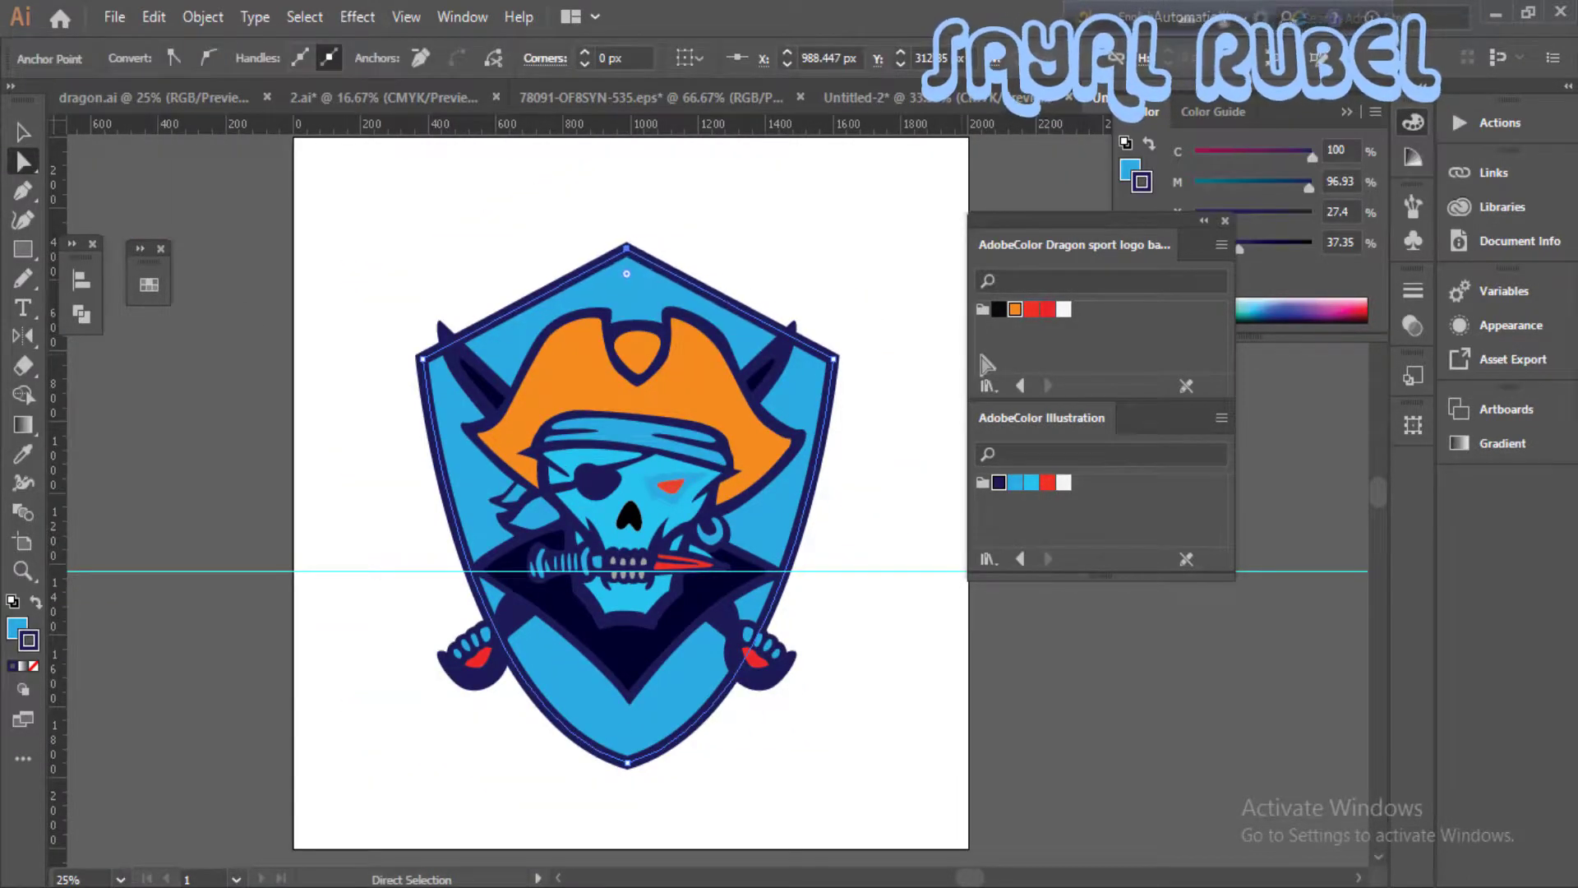
pyautogui.click(856, 306)
pyautogui.press('v')
pyautogui.moveTo(412, 274); pyautogui.dragTo(852, 723)
pyautogui.rightClick(851, 723)
pyautogui.click(873, 699)
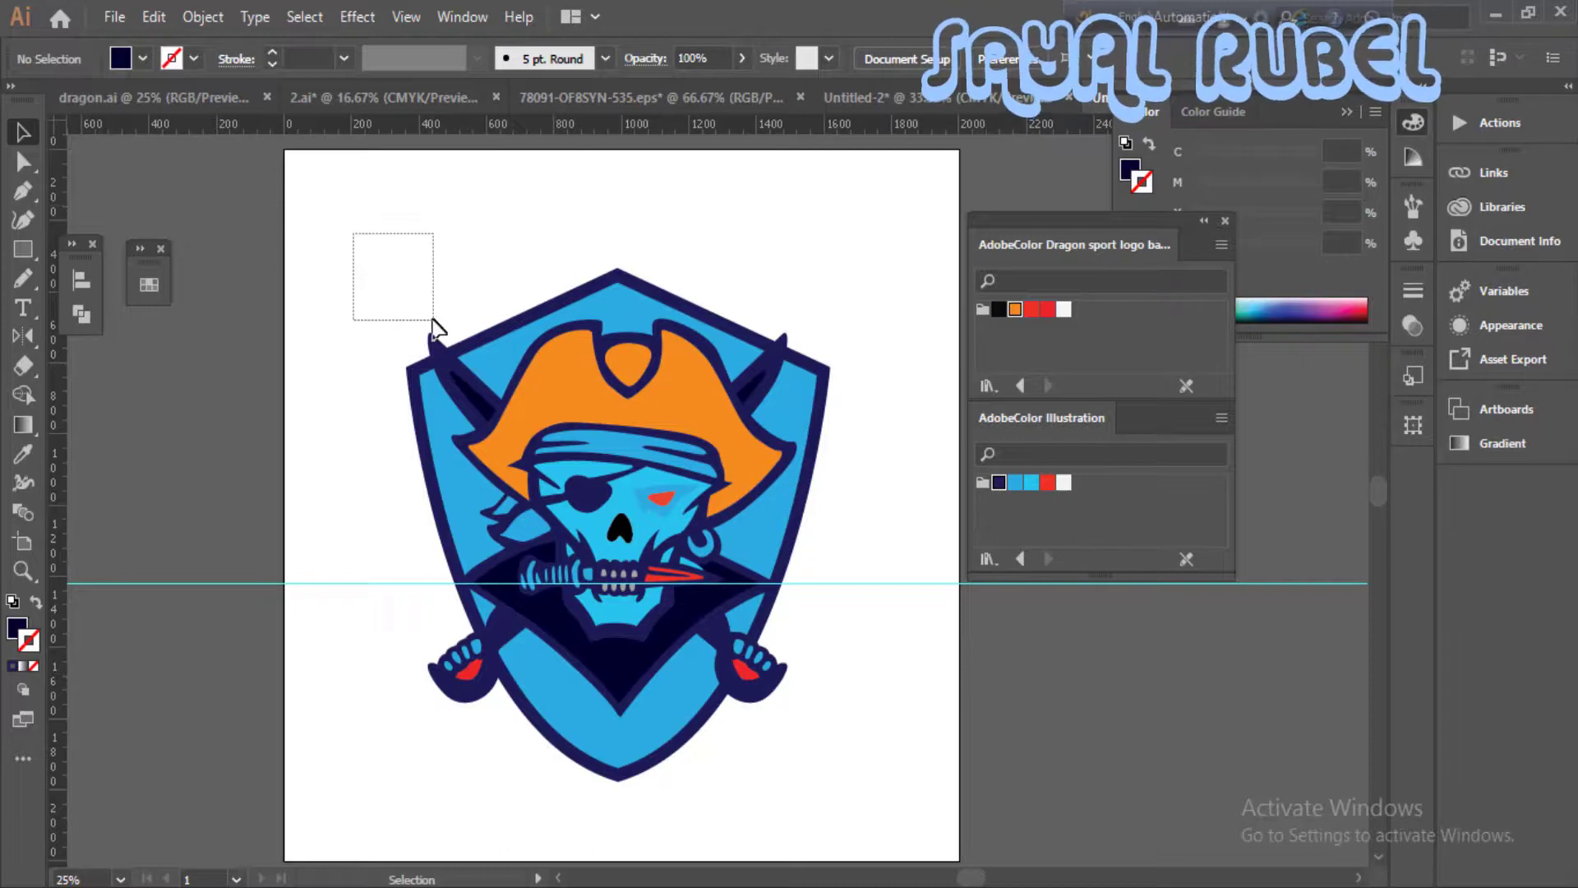
pyautogui.moveTo(433, 320); pyautogui.dragTo(434, 321)
# - Refine the outline at the hat brim's right tip into a cleaner point by adjusting and removing anchor points
pyautogui.scroll(3, 698, 444)
pyautogui.moveTo(937, 587); pyautogui.dragTo(829, 577)
pyautogui.click(328, 362)
pyautogui.moveTo(225, 464)
pyautogui.mouseDown()
pyautogui.moveTo(590, 536)
pyautogui.moveTo(233, 477)
pyautogui.mouseUp()
pyautogui.press('a')
pyautogui.click(807, 488)
pyautogui.click(866, 526)
pyautogui.click(847, 471)
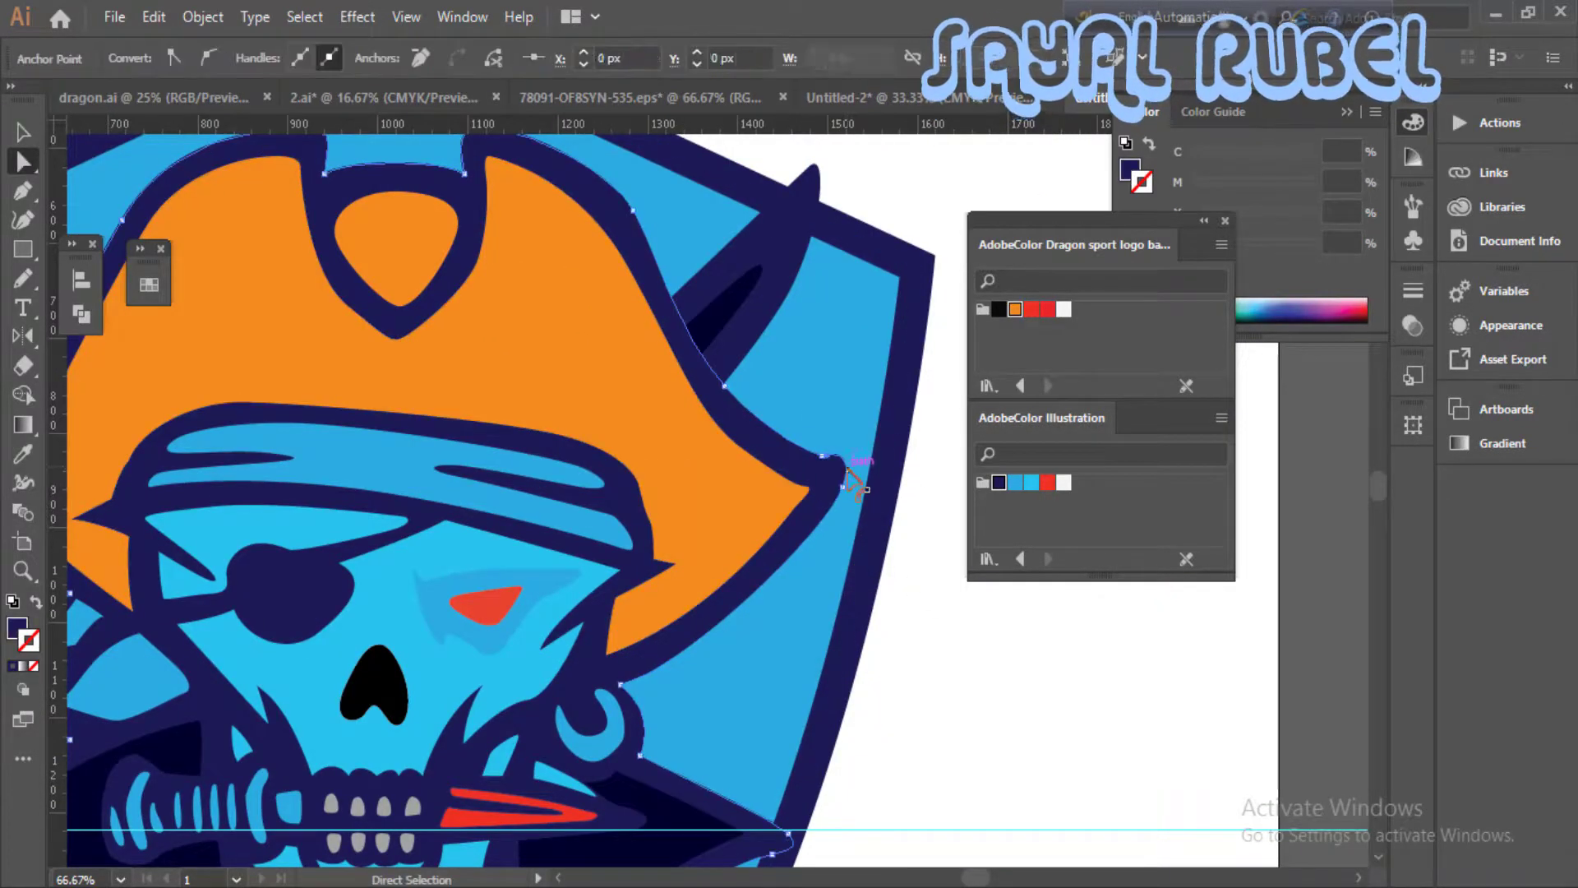
pyautogui.click(848, 474)
pyautogui.click(925, 497)
pyautogui.click(843, 486)
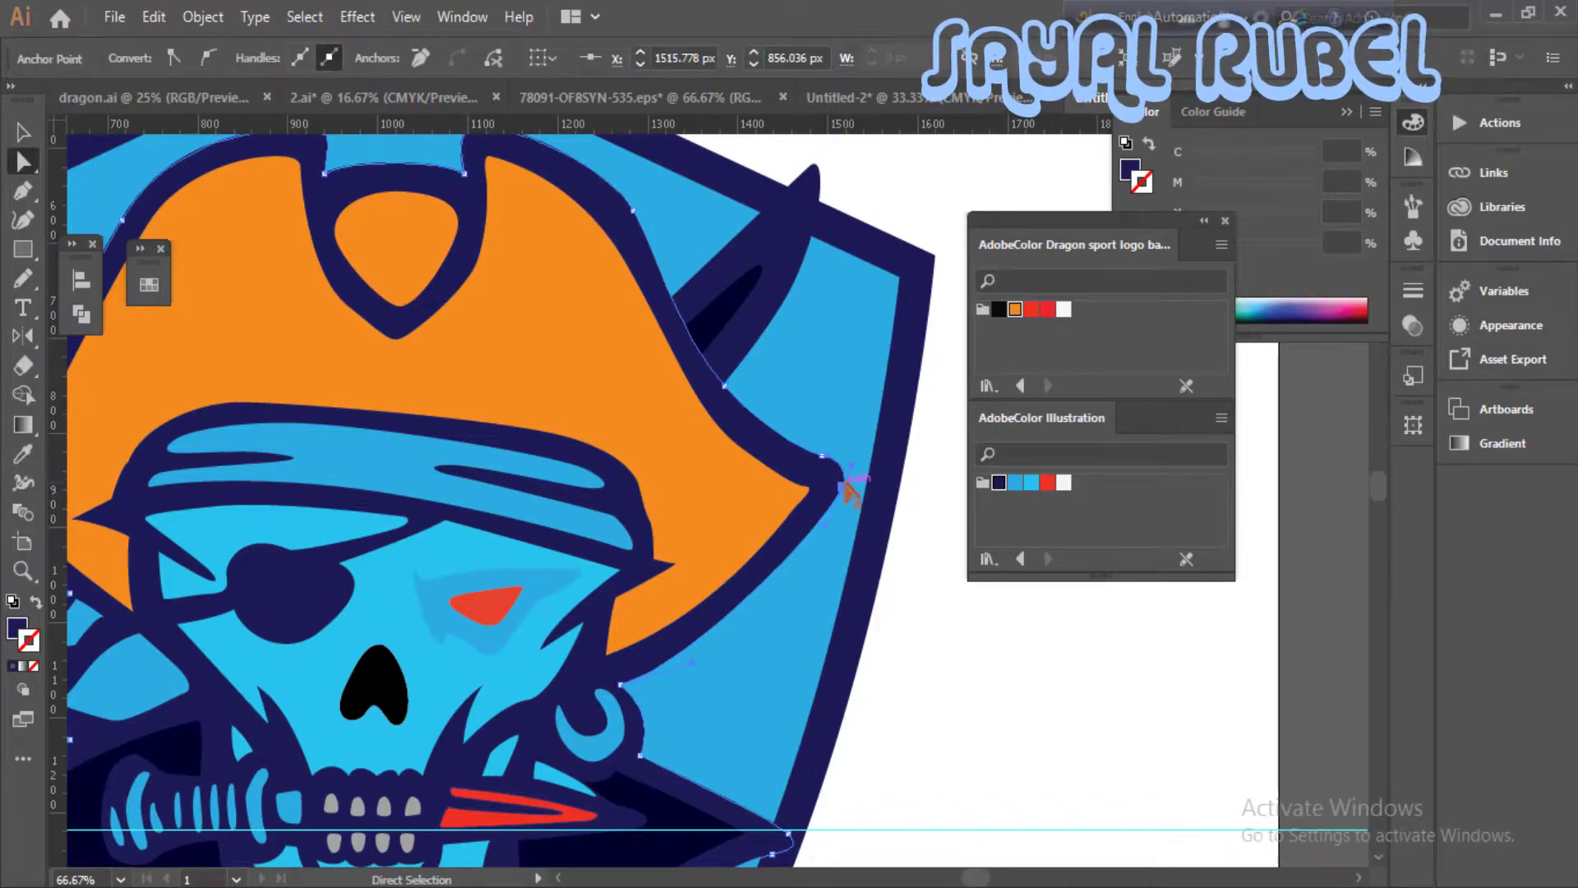
pyautogui.press('-')
pyautogui.press('a')
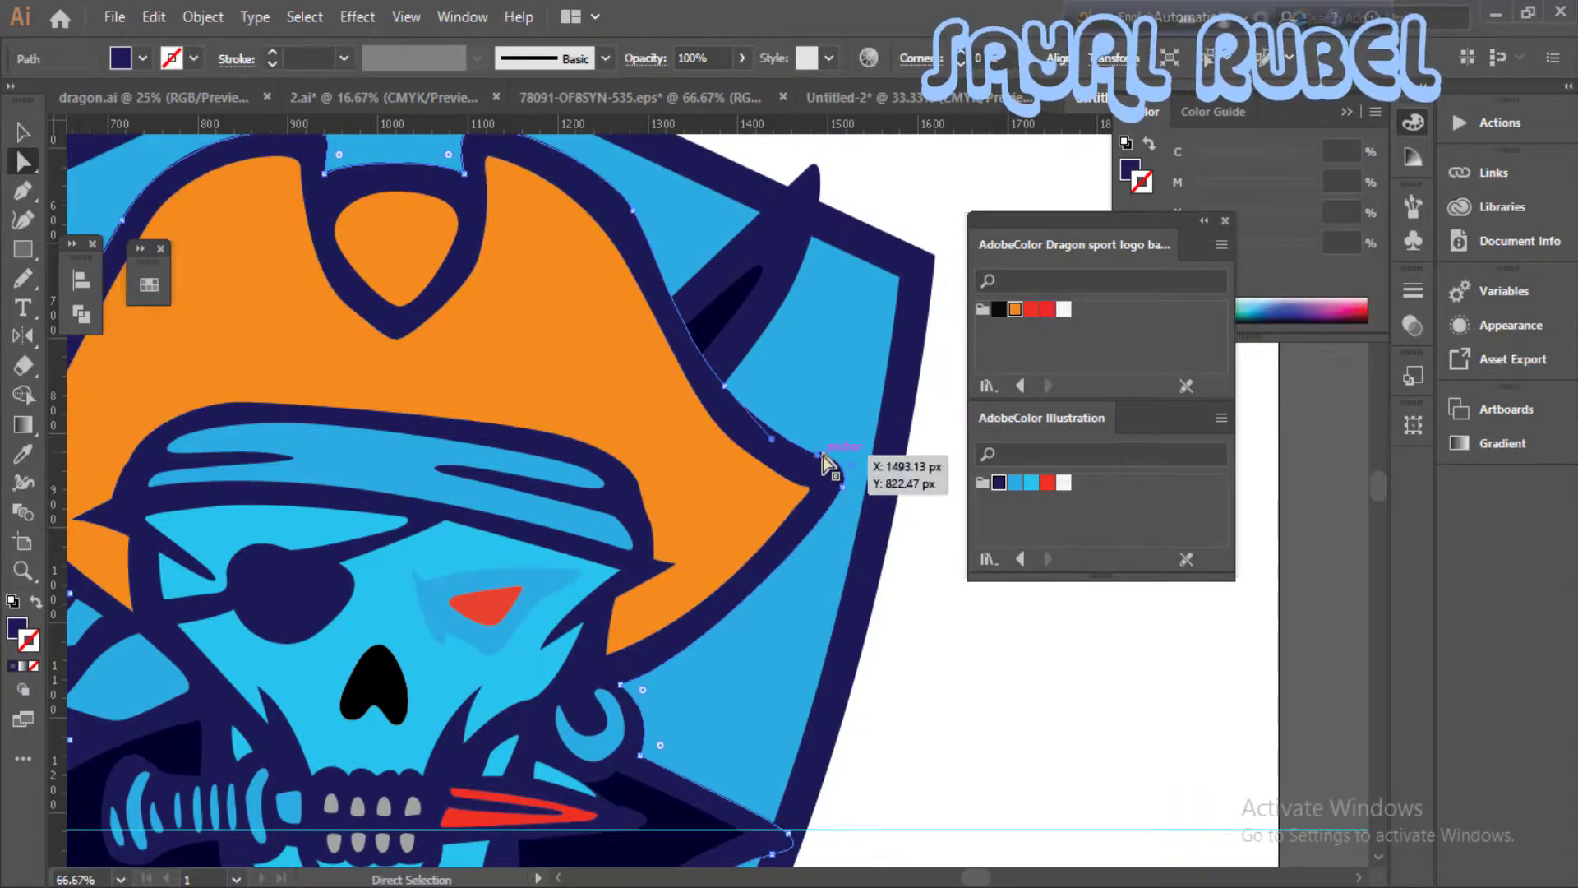
pyautogui.click(846, 480)
pyautogui.click(904, 595)
pyautogui.hotkey('ctrl', '-')
pyautogui.hotkey('ctrl', '-')
pyautogui.hotkey('ctrl', '-')
pyautogui.hotkey('ctrl', '+')
pyautogui.hotkey('ctrl', '+')
pyautogui.hotkey('ctrl', 'z')
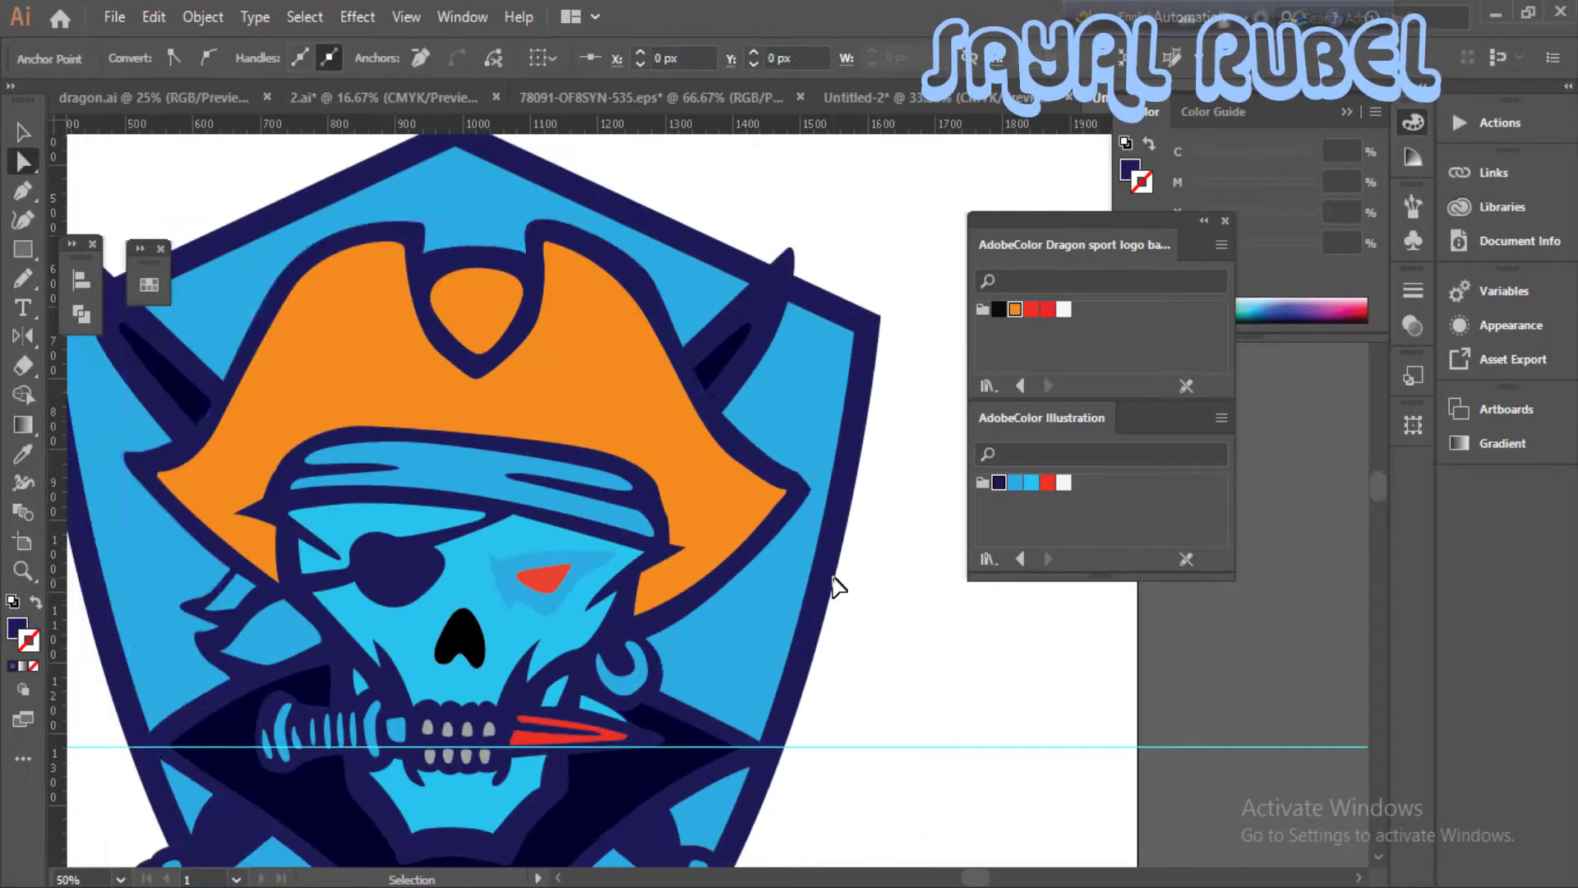
pyautogui.click(878, 589)
# - Hide the guides so only the shield and skull artwork shows
pyautogui.hotkey('ctrl', '-')
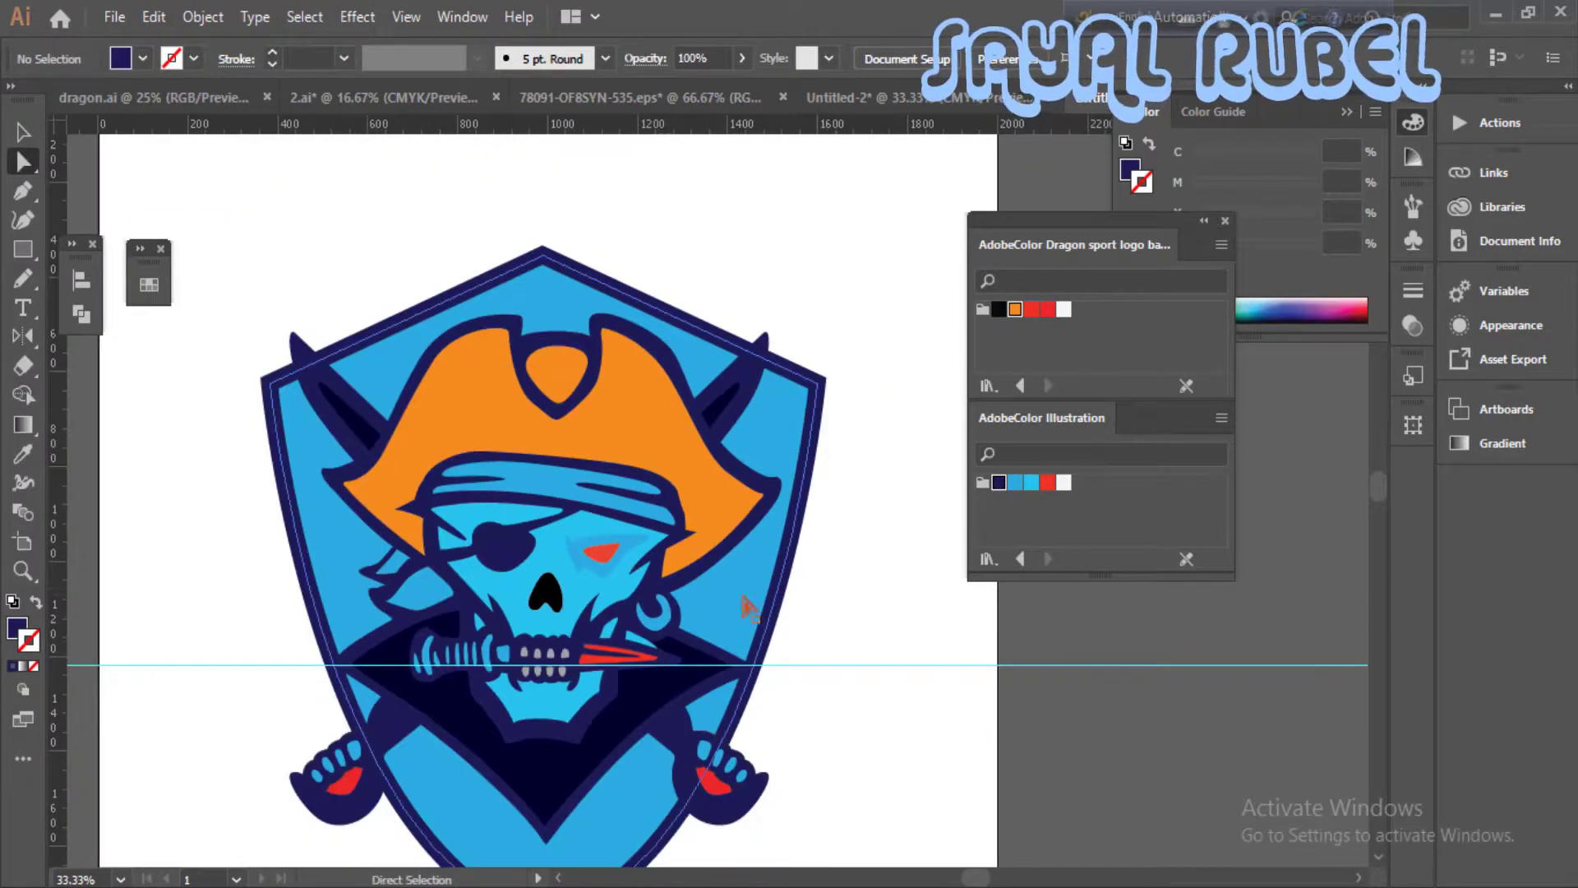
pyautogui.moveTo(741, 597); pyautogui.dragTo(817, 435)
pyautogui.rightClick(919, 502)
pyautogui.click(1006, 337)
pyautogui.rightClick(934, 481)
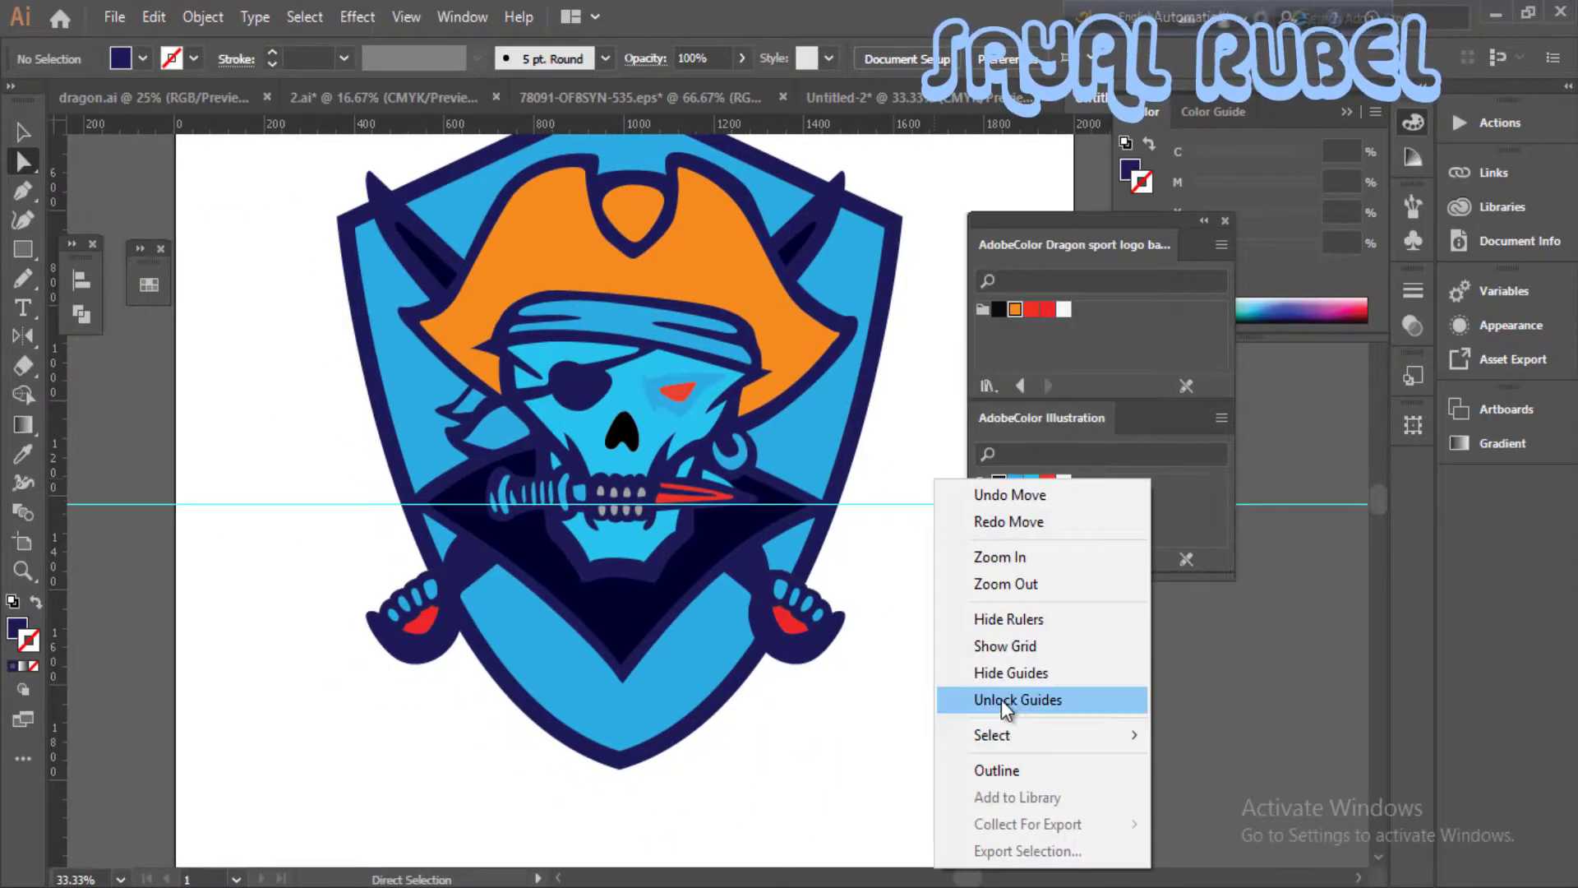
pyautogui.click(1008, 672)
pyautogui.hotkey('ctrl', '+')
pyautogui.hotkey('ctrl', '-')
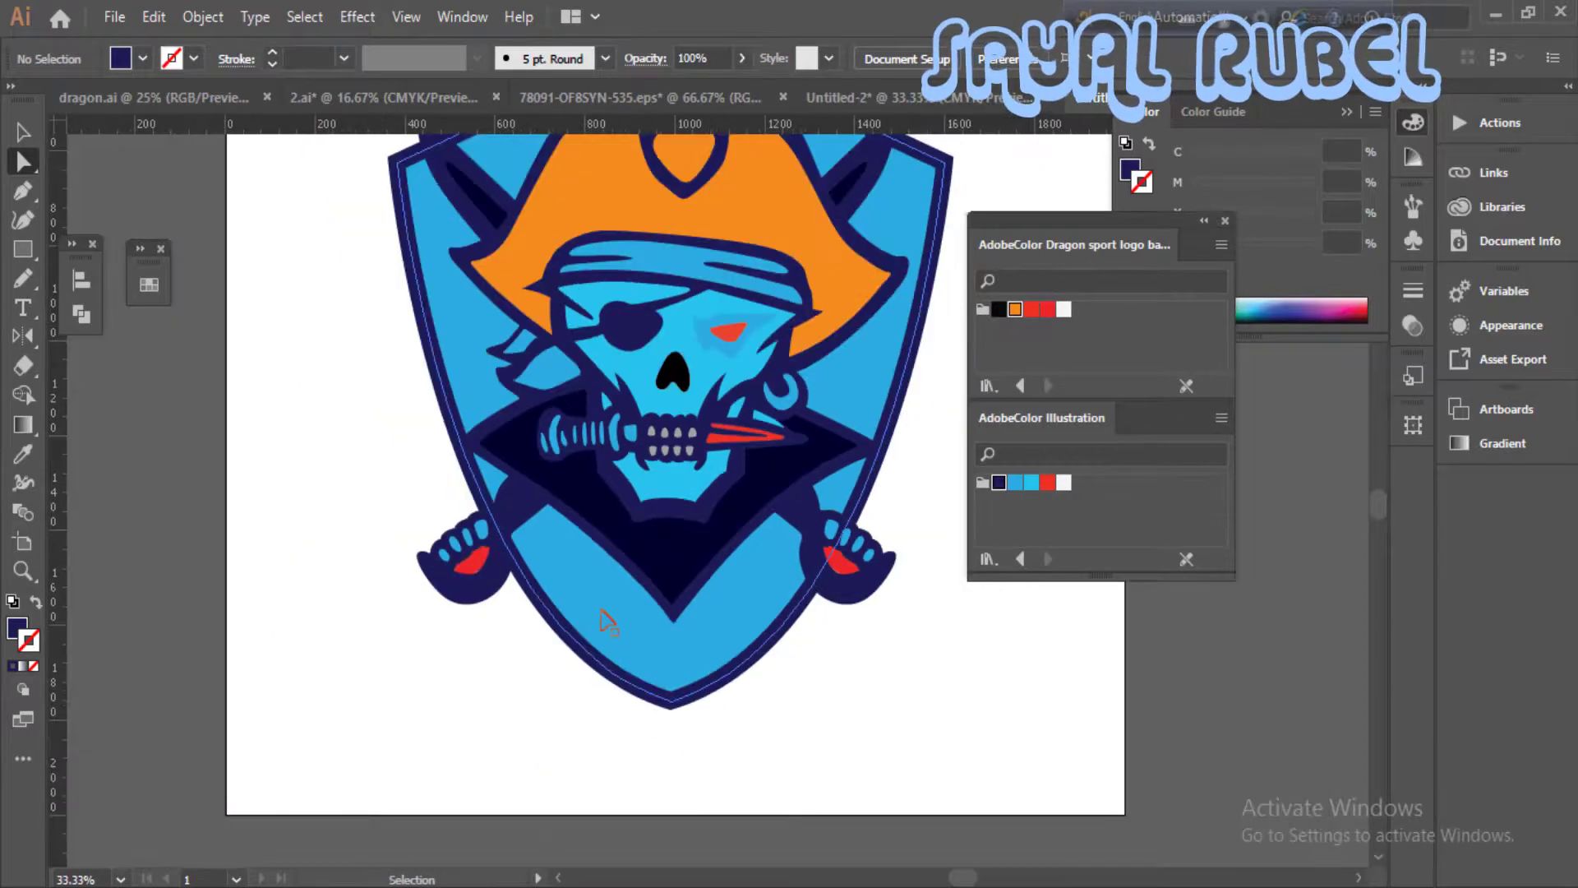
# - Fill the stripes on the dagger's handle with the medium blue Illustration swatch
pyautogui.hotkey('ctrl', '+')
pyautogui.hotkey('ctrl', '+')
pyautogui.click(461, 380)
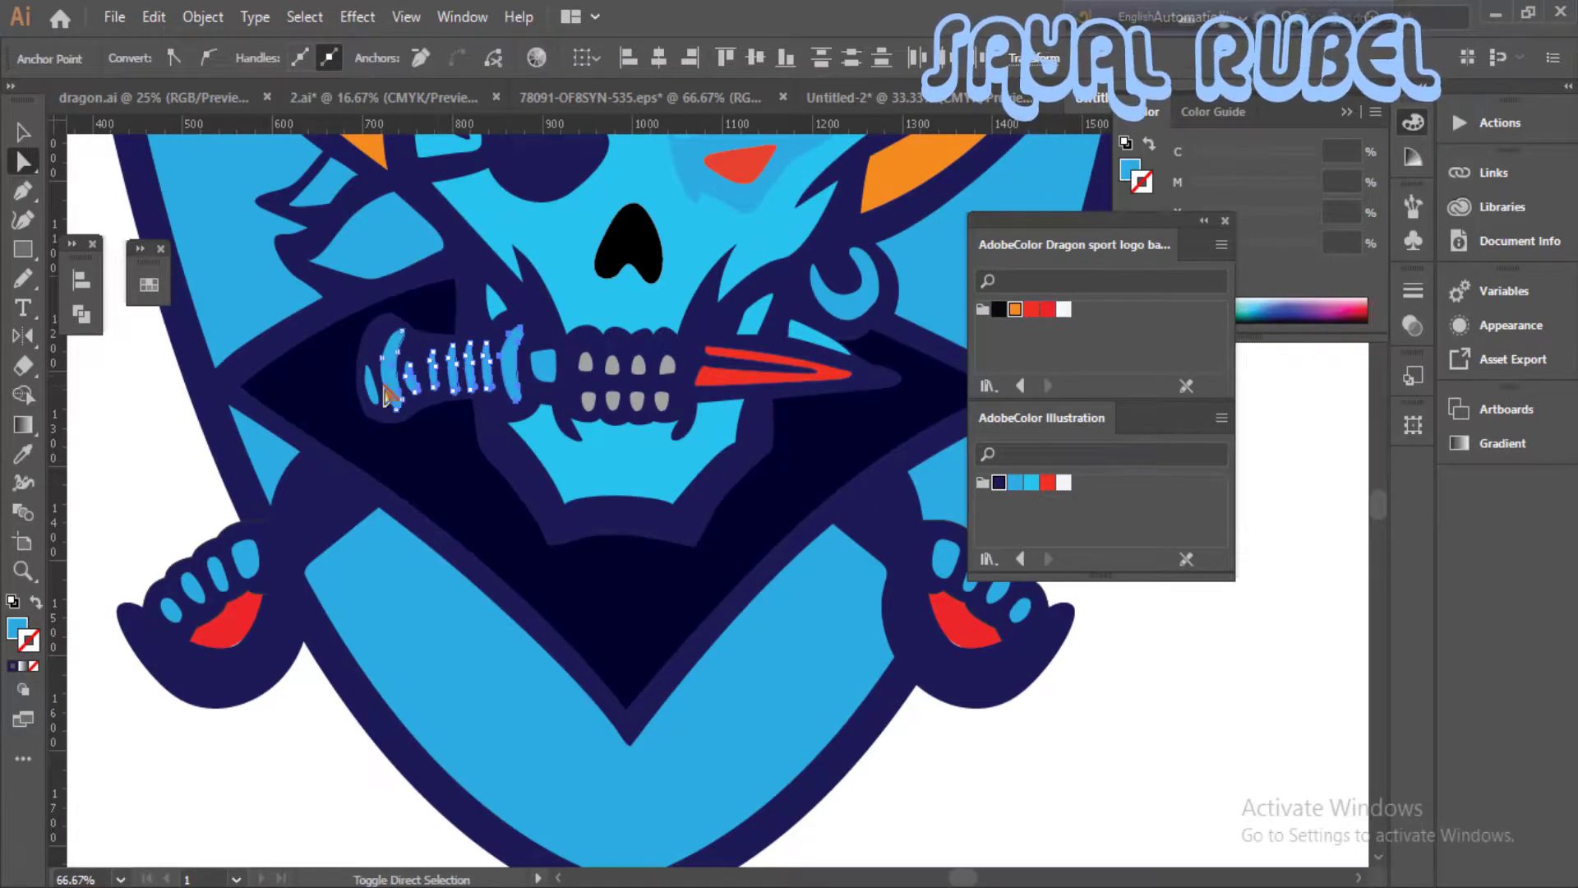
pyautogui.click(1016, 483)
pyautogui.hotkey('ctrl', 'shift', 'a')
# - Select the skull's grey teeth and fill them with the medium blue Illustration swatch
pyautogui.click(663, 401)
pyautogui.keyDown('shift'); pyautogui.click(668, 365); pyautogui.keyUp('shift')
pyautogui.keyDown('shift'); pyautogui.click(639, 365); pyautogui.keyUp('shift')
pyautogui.keyDown('shift'); pyautogui.click(638, 401); pyautogui.keyUp('shift')
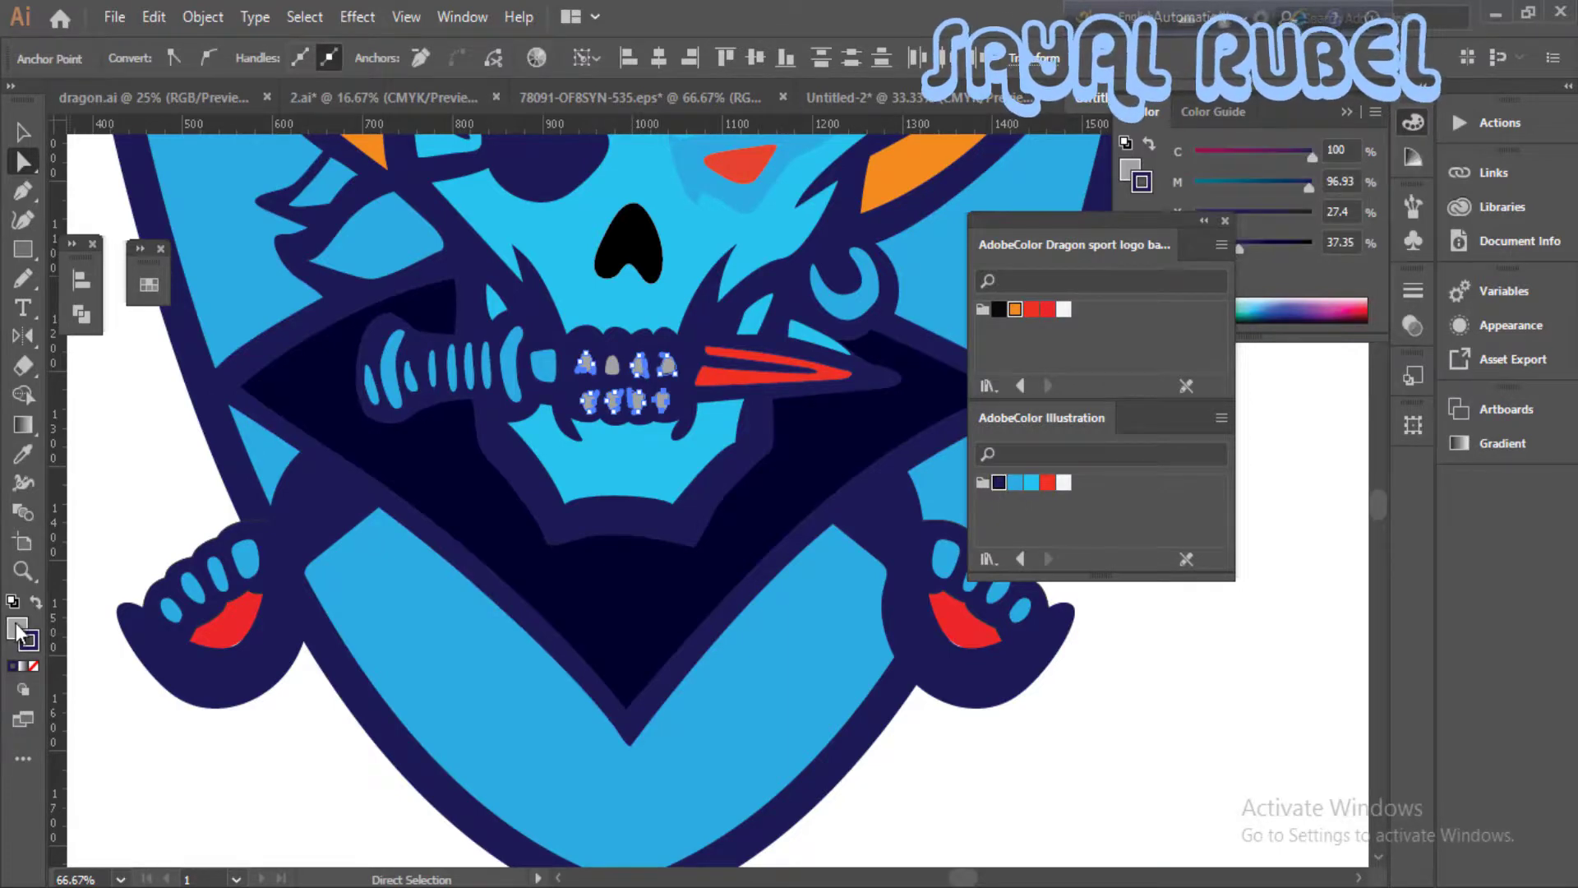
pyautogui.click(36, 603)
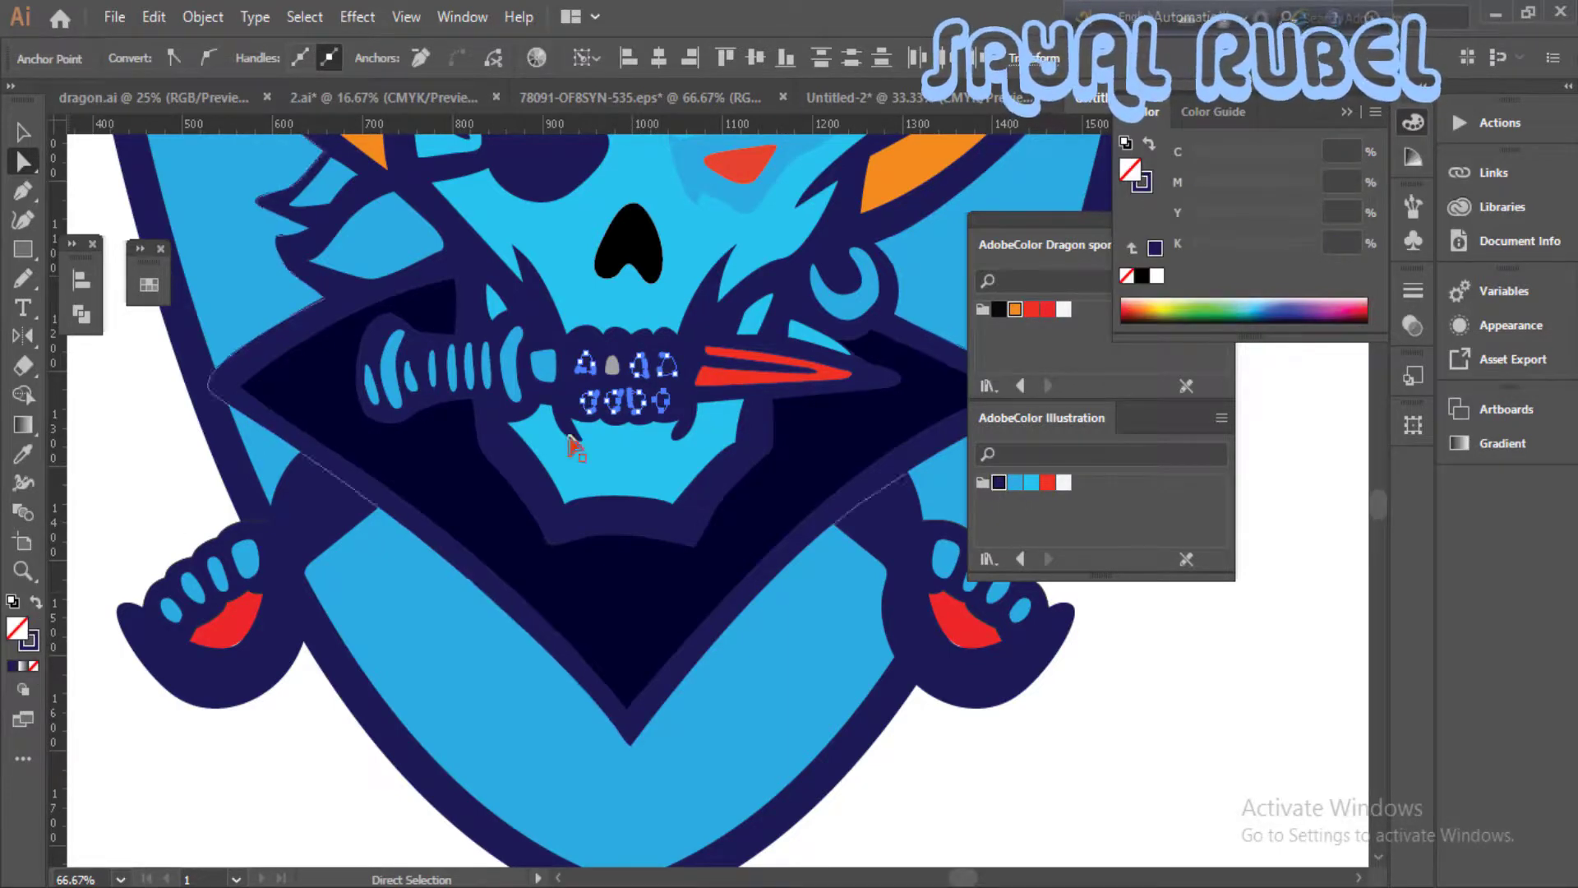
pyautogui.click(1016, 484)
pyautogui.hotkey('ctrl', 'shift', 'a')
pyautogui.hotkey('ctrl', '-')
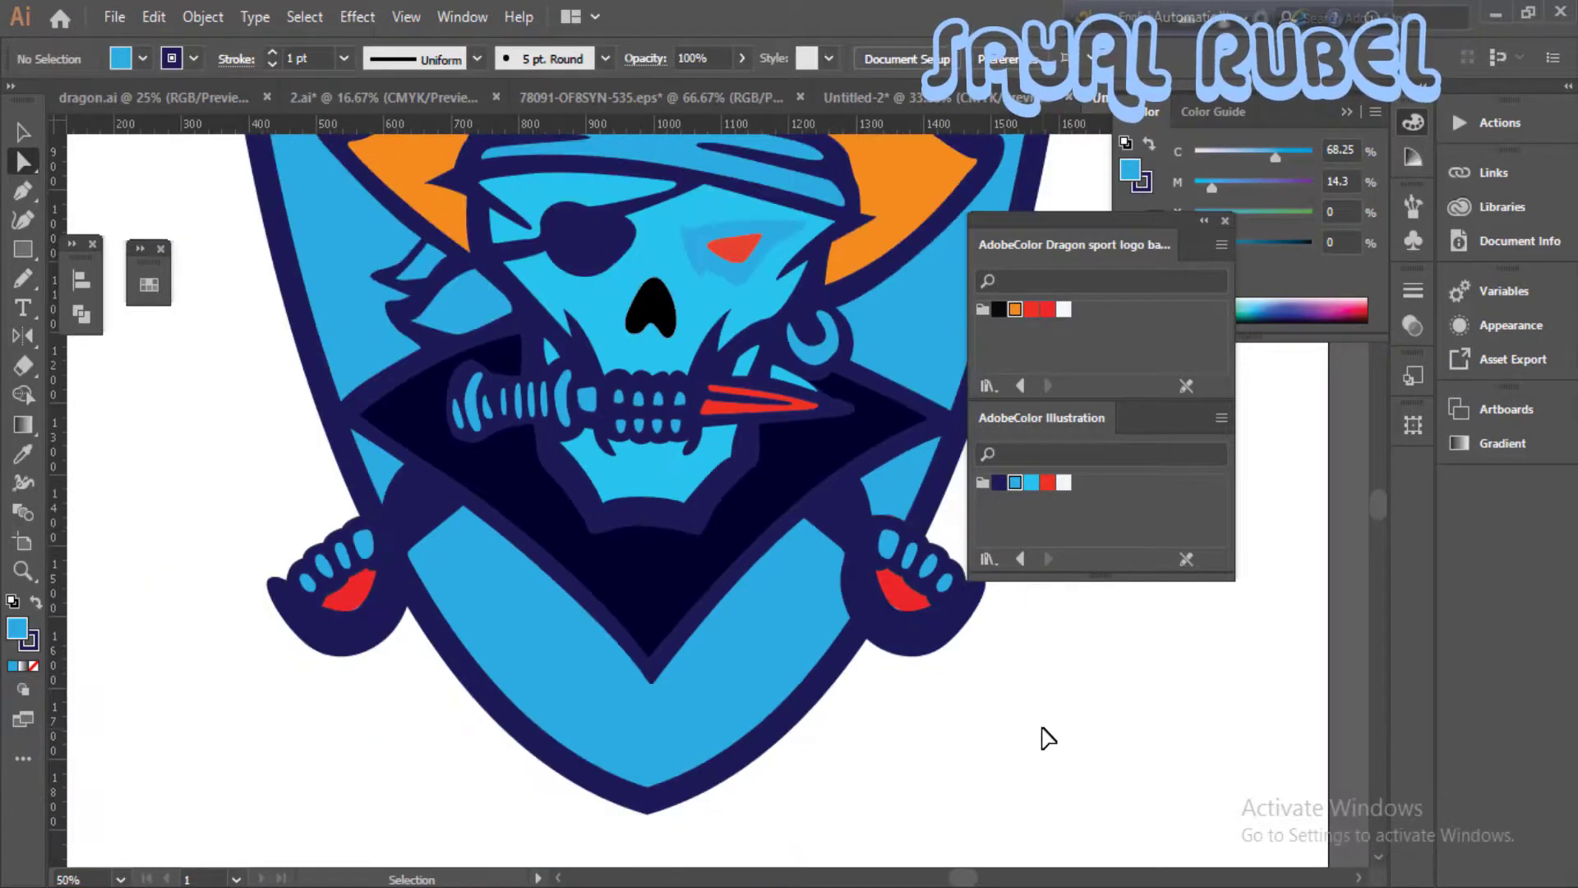
# - Try filling the skull's nose cavity with the white Illustration swatch
pyautogui.click(662, 332)
pyautogui.click(1063, 482)
pyautogui.hotkey('ctrl', 'shift', 'a')
pyautogui.hotkey('ctrl', '-')
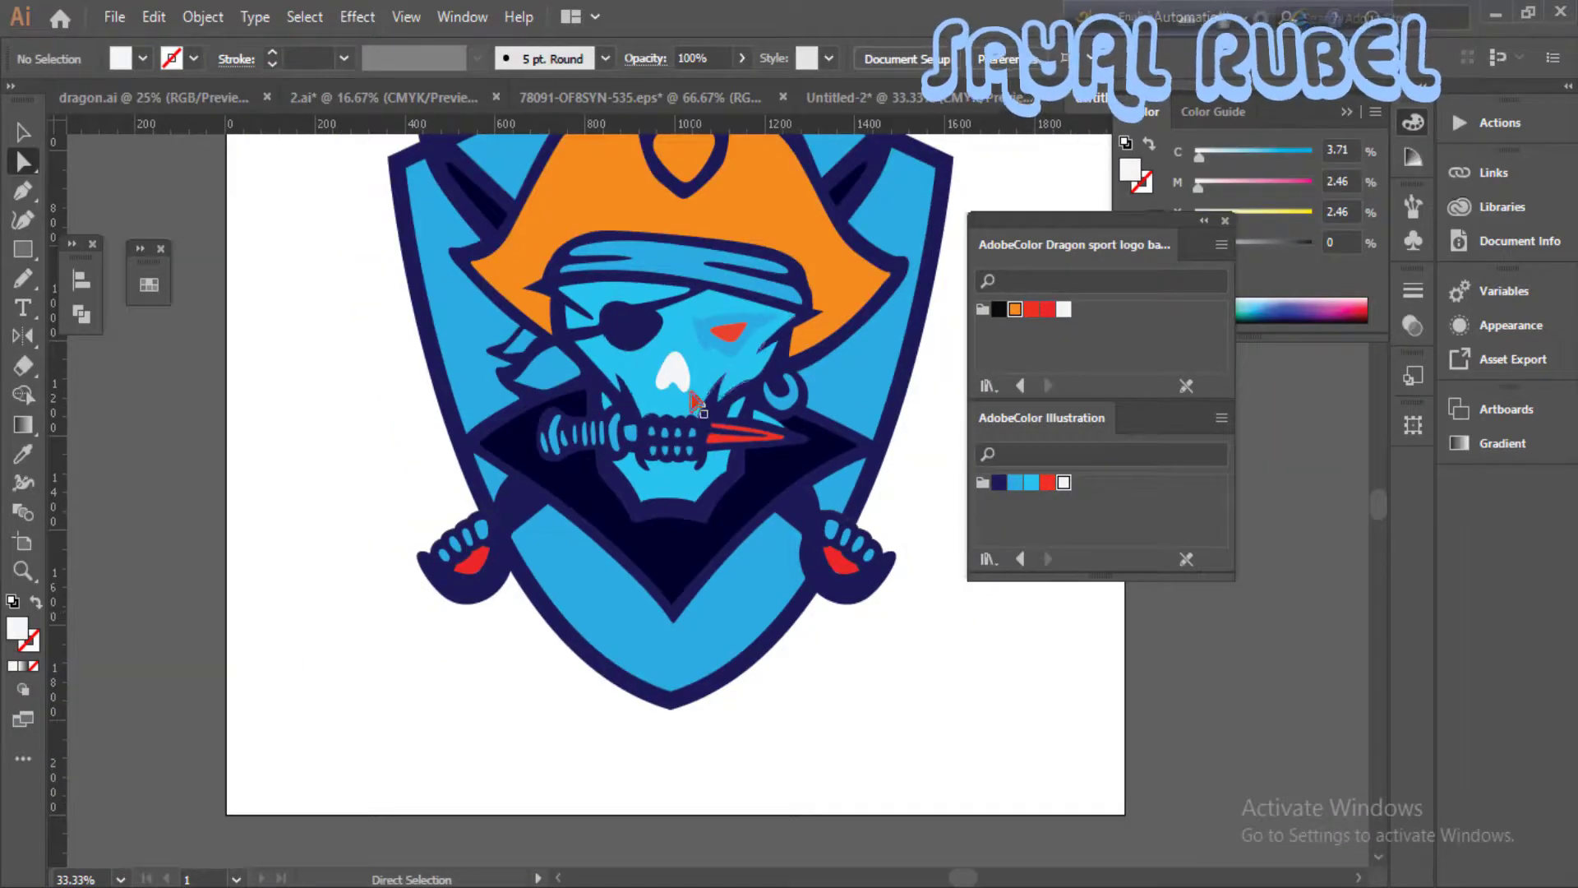
# - Fill the skull's nose cavity with the navy Illustration swatch
pyautogui.hotkey('ctrl', '+')
pyautogui.hotkey('ctrl', '+')
pyautogui.hotkey('ctrl', '+')
pyautogui.hotkey('ctrl', '+')
pyautogui.click(998, 483)
pyautogui.hotkey('ctrl', '-')
pyautogui.hotkey('ctrl', '-')
pyautogui.hotkey('ctrl', '-')
pyautogui.hotkey('ctrl', '-')
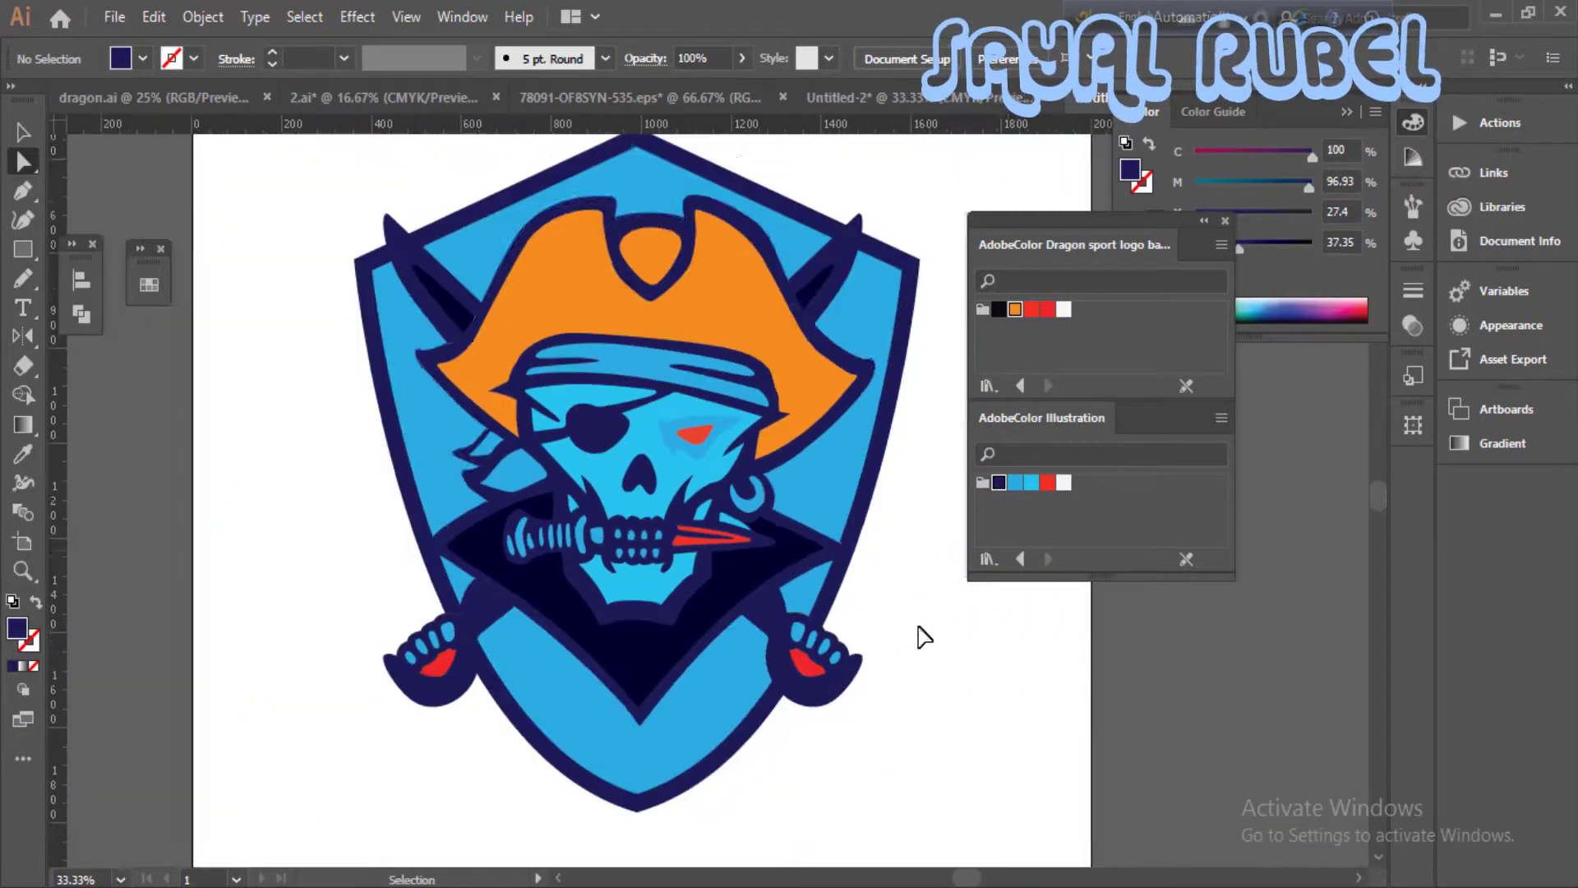
# - Select all of the logo artwork and group it
pyautogui.hotkey('ctrl', '-')
pyautogui.hotkey('ctrl', '-')
pyautogui.hotkey('ctrl', 'a')
pyautogui.rightClick(773, 585)
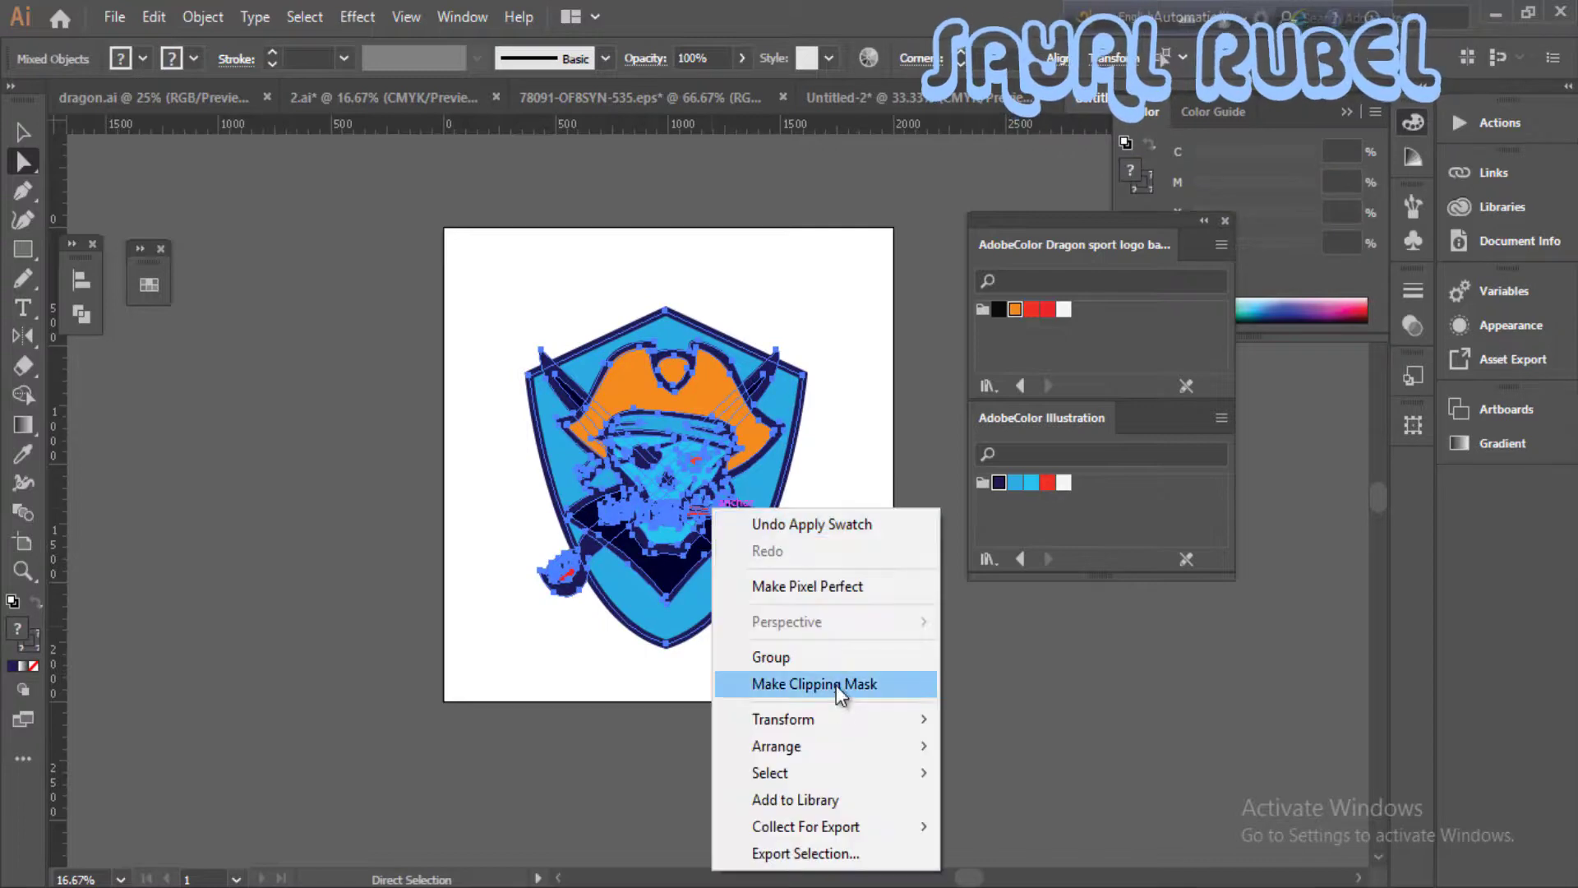
pyautogui.click(840, 684)
pyautogui.click(743, 493)
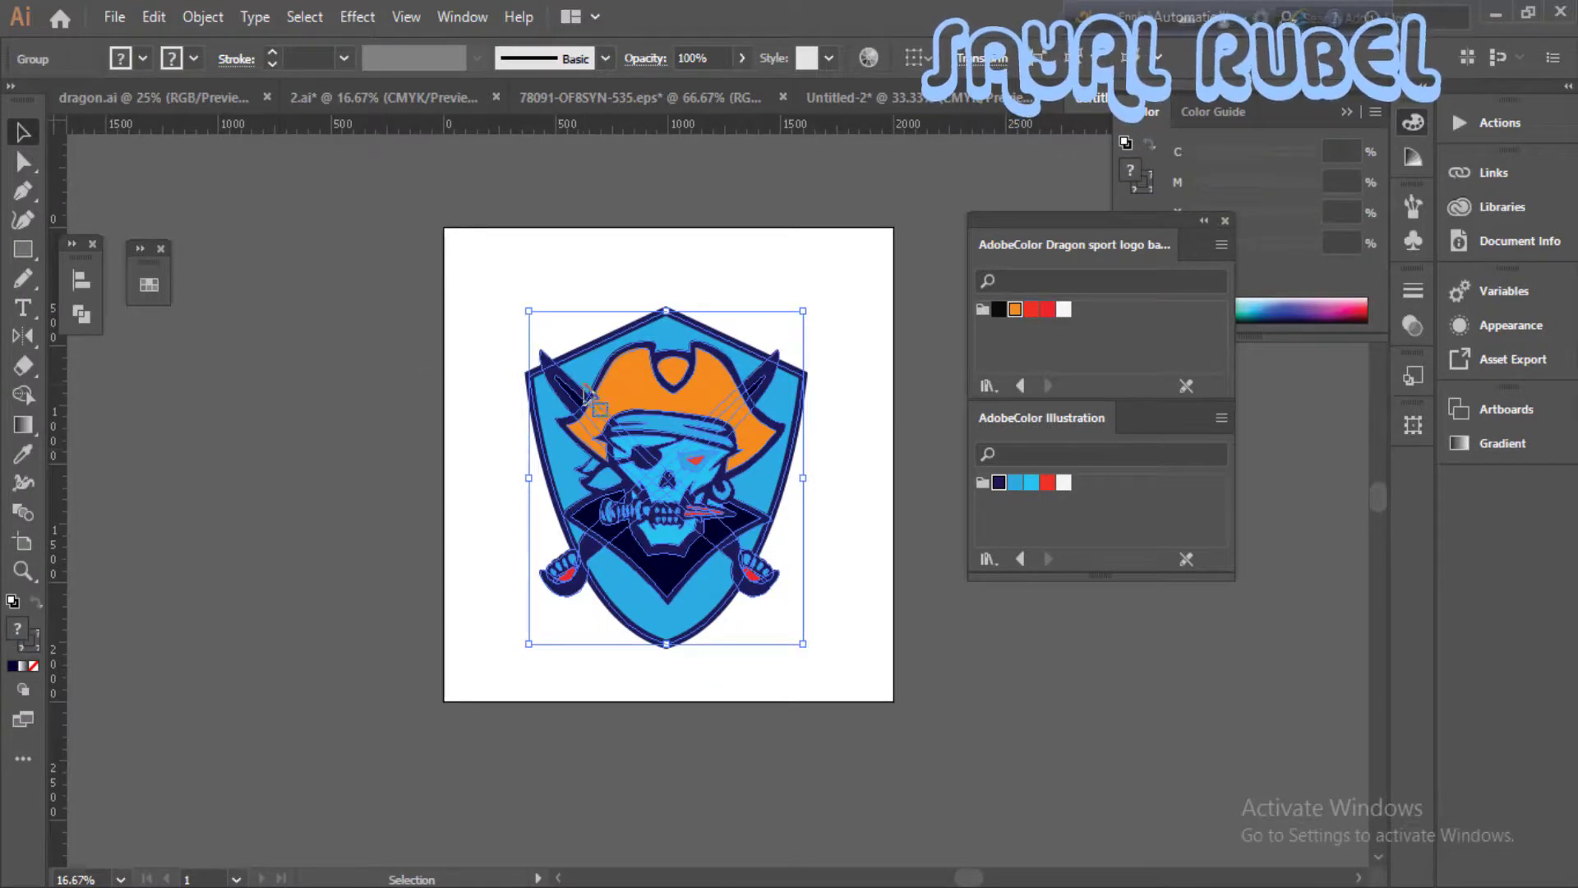
pyautogui.click(827, 637)
# - Add a large line of text reading "PIRATS" below the shield
pyautogui.hotkey('ctrl', '+')
pyautogui.moveTo(714, 582); pyautogui.dragTo(718, 521)
pyautogui.press('t')
pyautogui.click(594, 724)
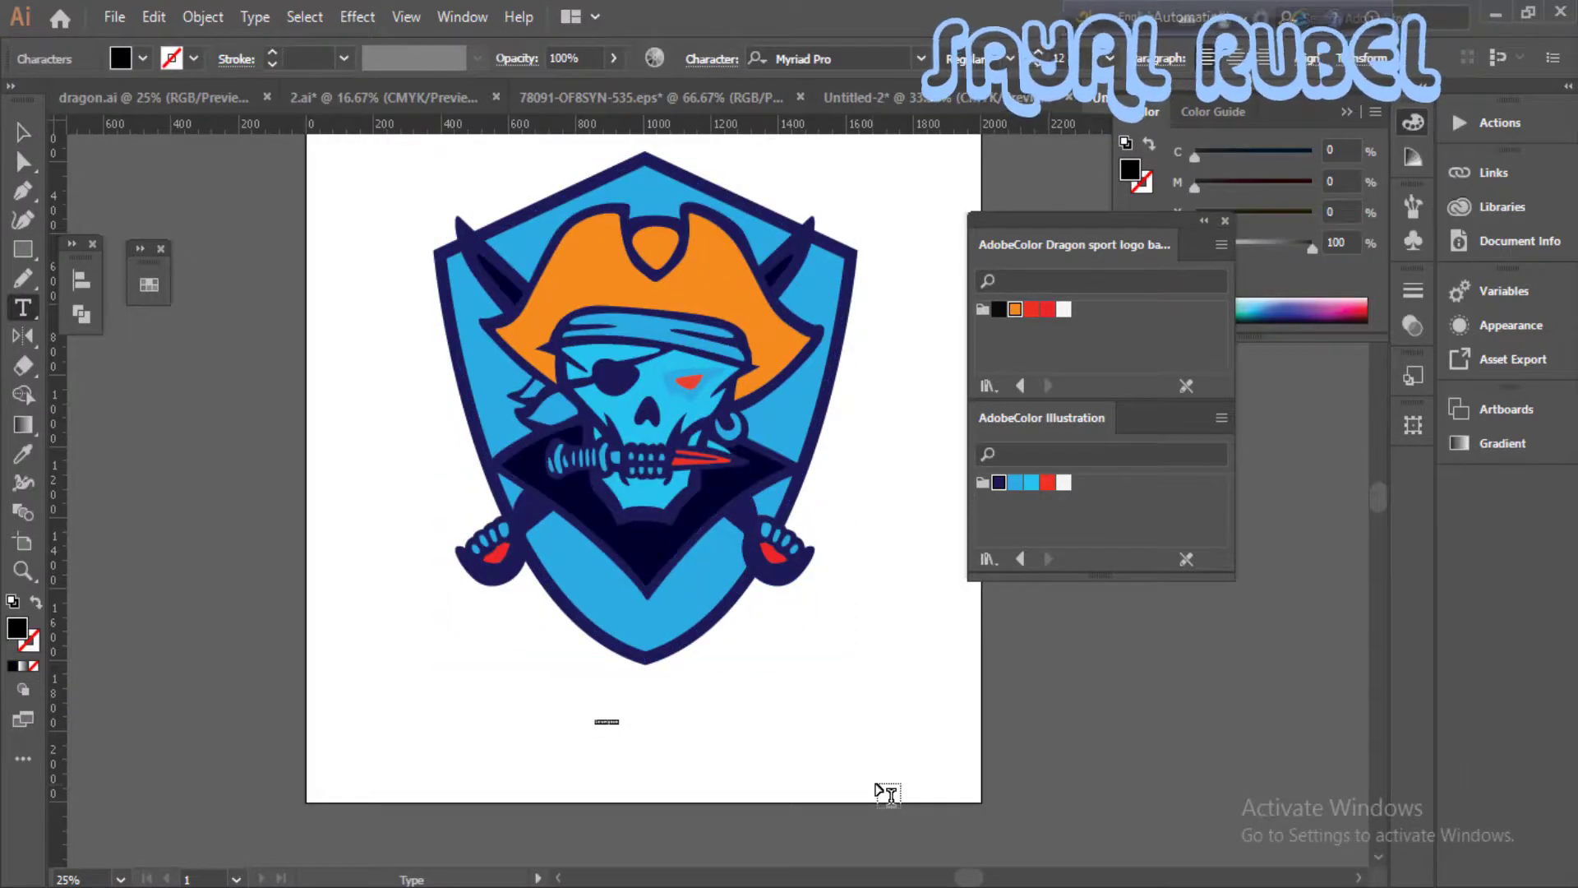
pyautogui.write('Pirats')
pyautogui.press('Escape')
pyautogui.moveTo(604, 724); pyautogui.dragTo(514, 719)
pyautogui.doubleClick(734, 723)
pyautogui.write('IRA')
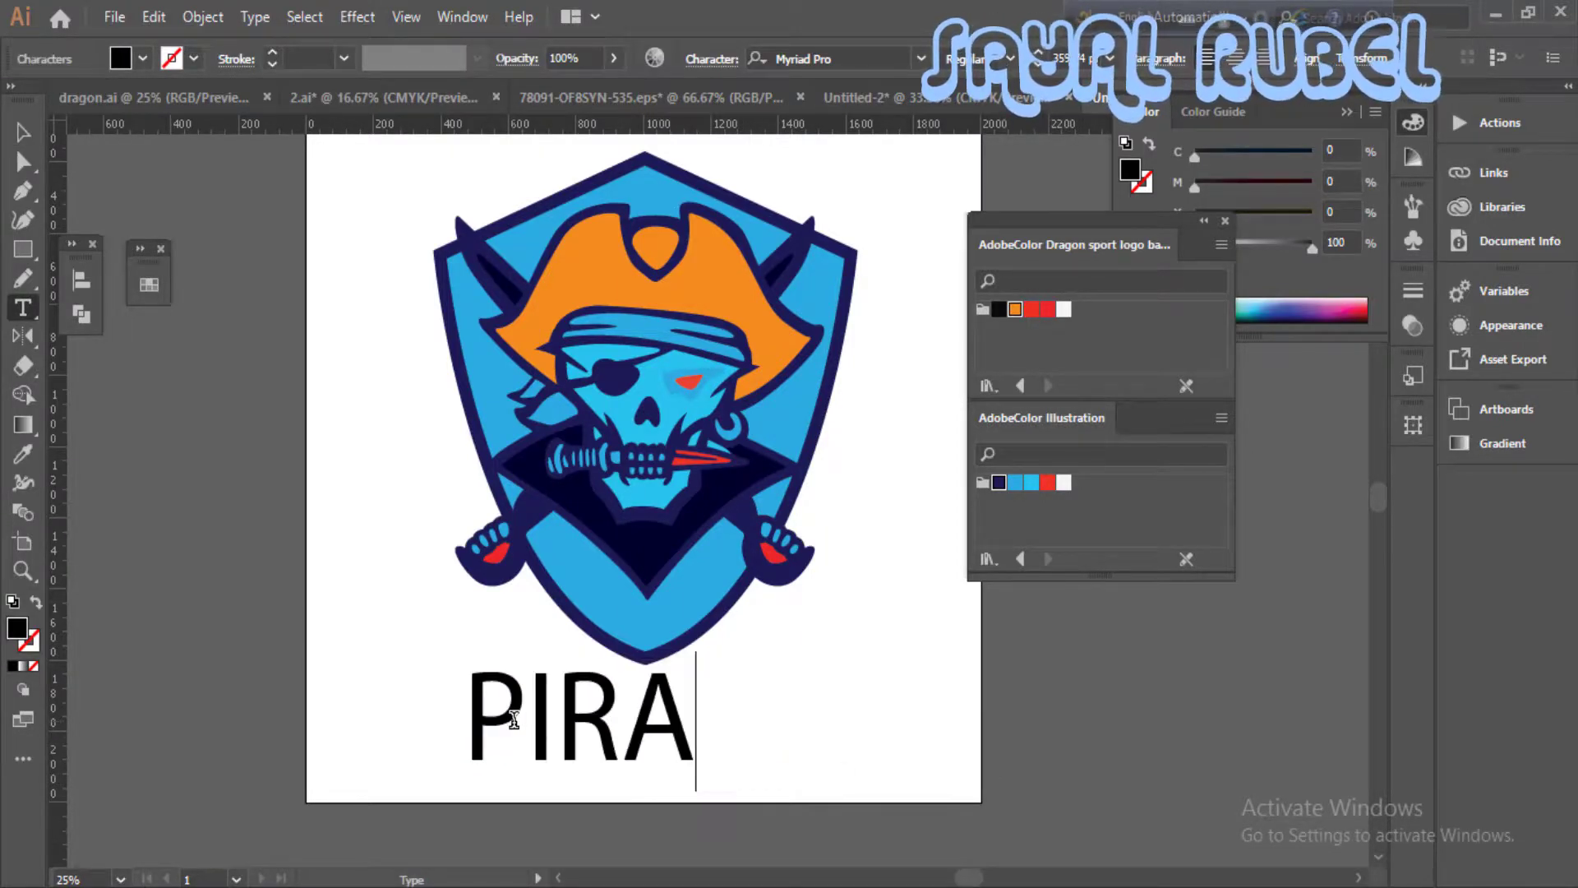
pyautogui.write('TS')
# - Reduce the font size of the middle letters "IRAT" to leave the P and S larger
pyautogui.moveTo(744, 724); pyautogui.dragTo(544, 723)
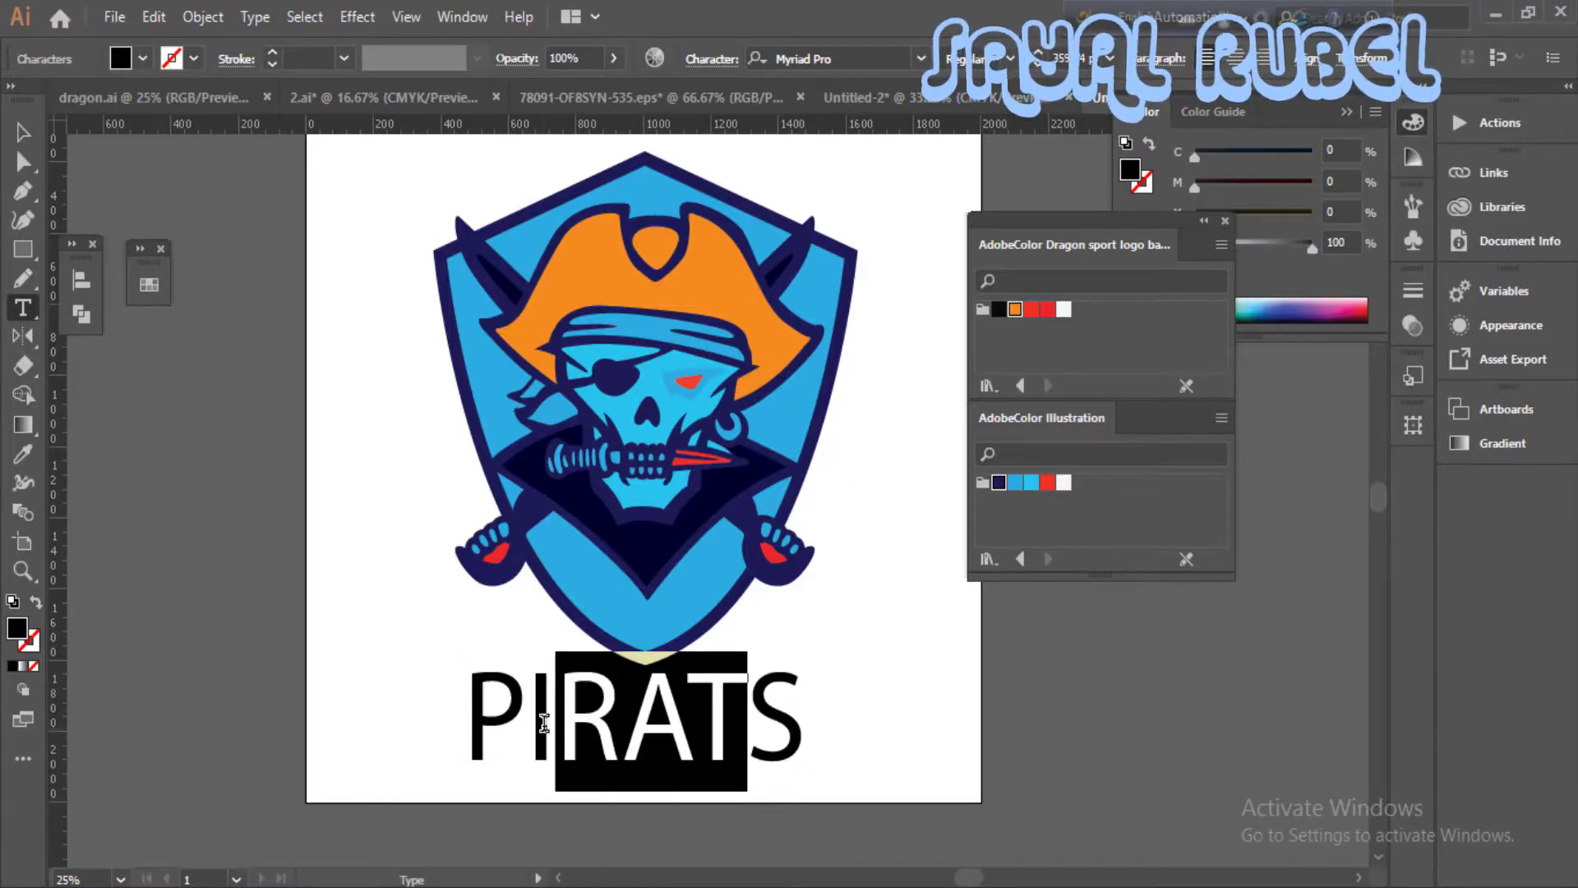
pyautogui.click(1037, 66)
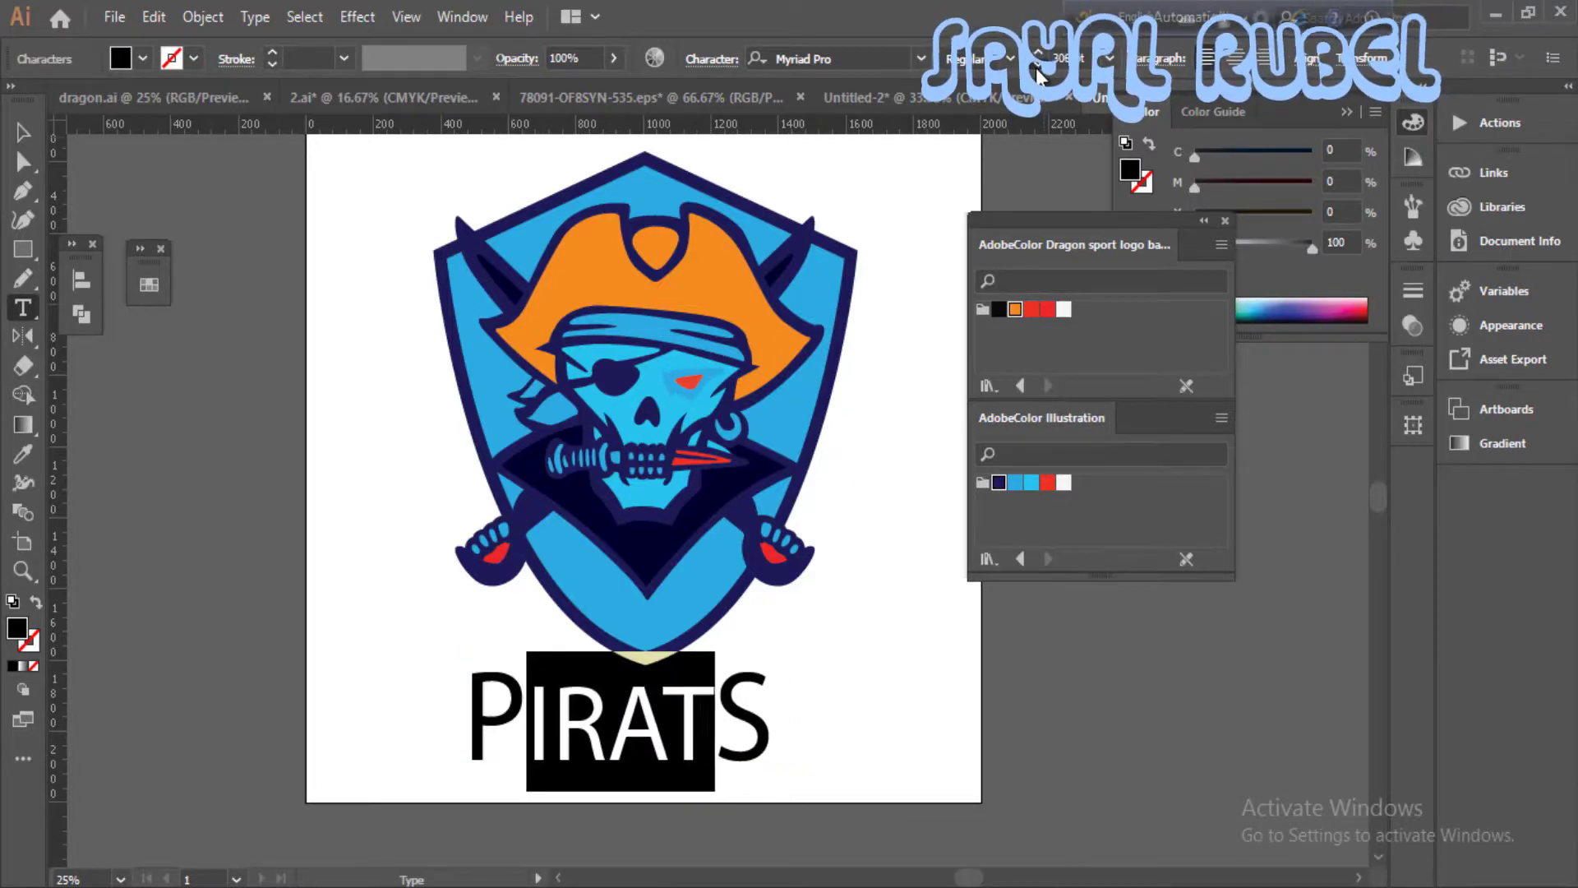
pyautogui.press('Escape')
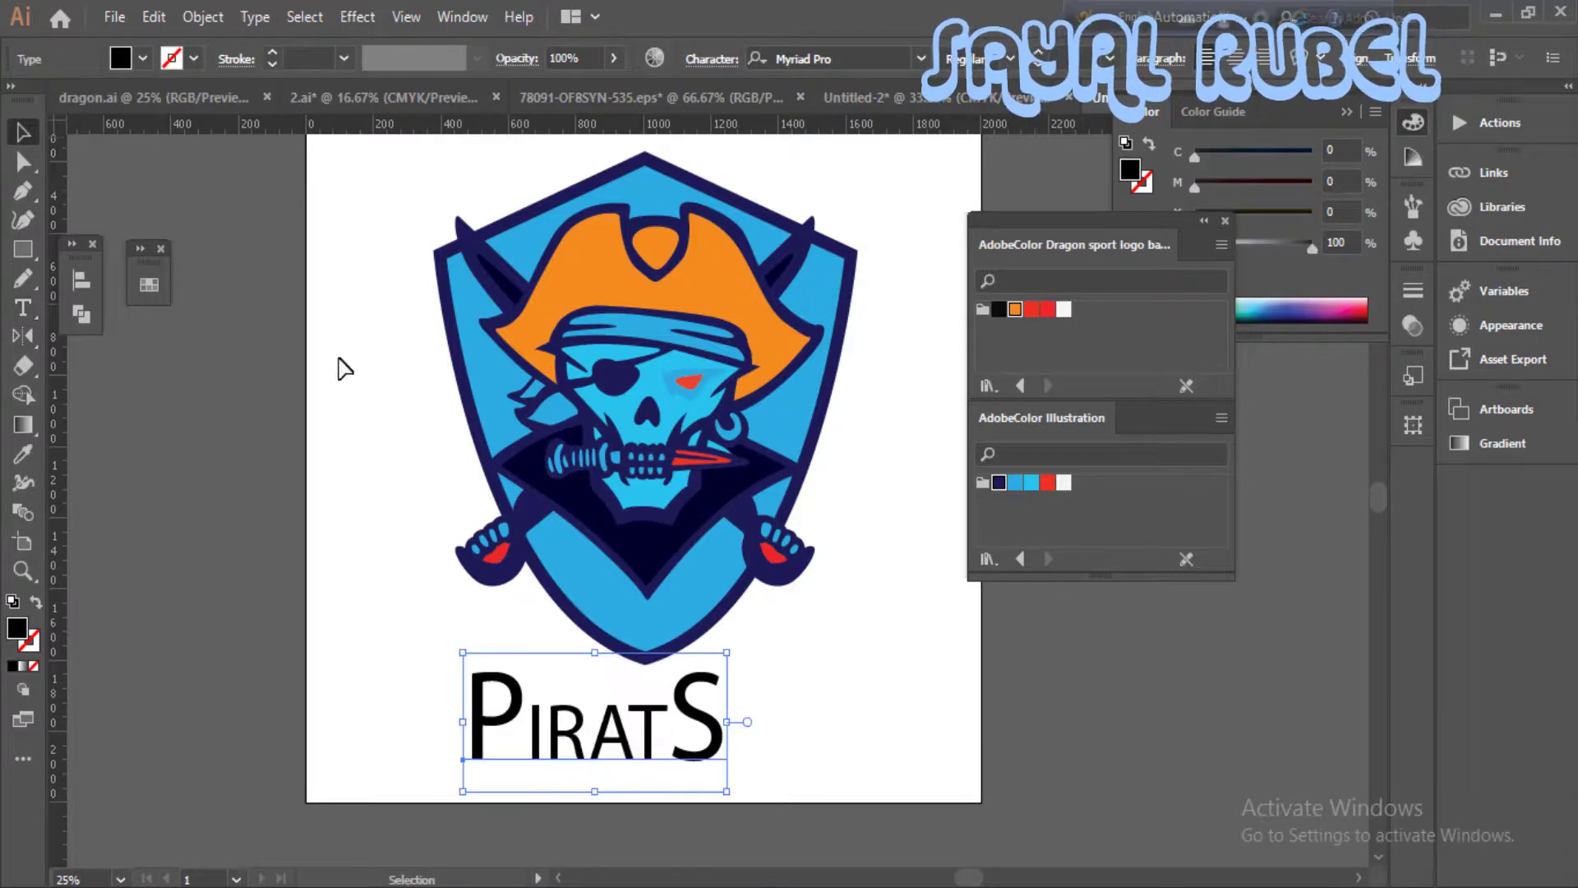
# - Set the PIRATS text in the 19th Century Renegade font and scale it to fit beneath the shield
pyautogui.moveTo(744, 719); pyautogui.dragTo(775, 685)
pyautogui.moveTo(782, 614); pyautogui.dragTo(832, 593)
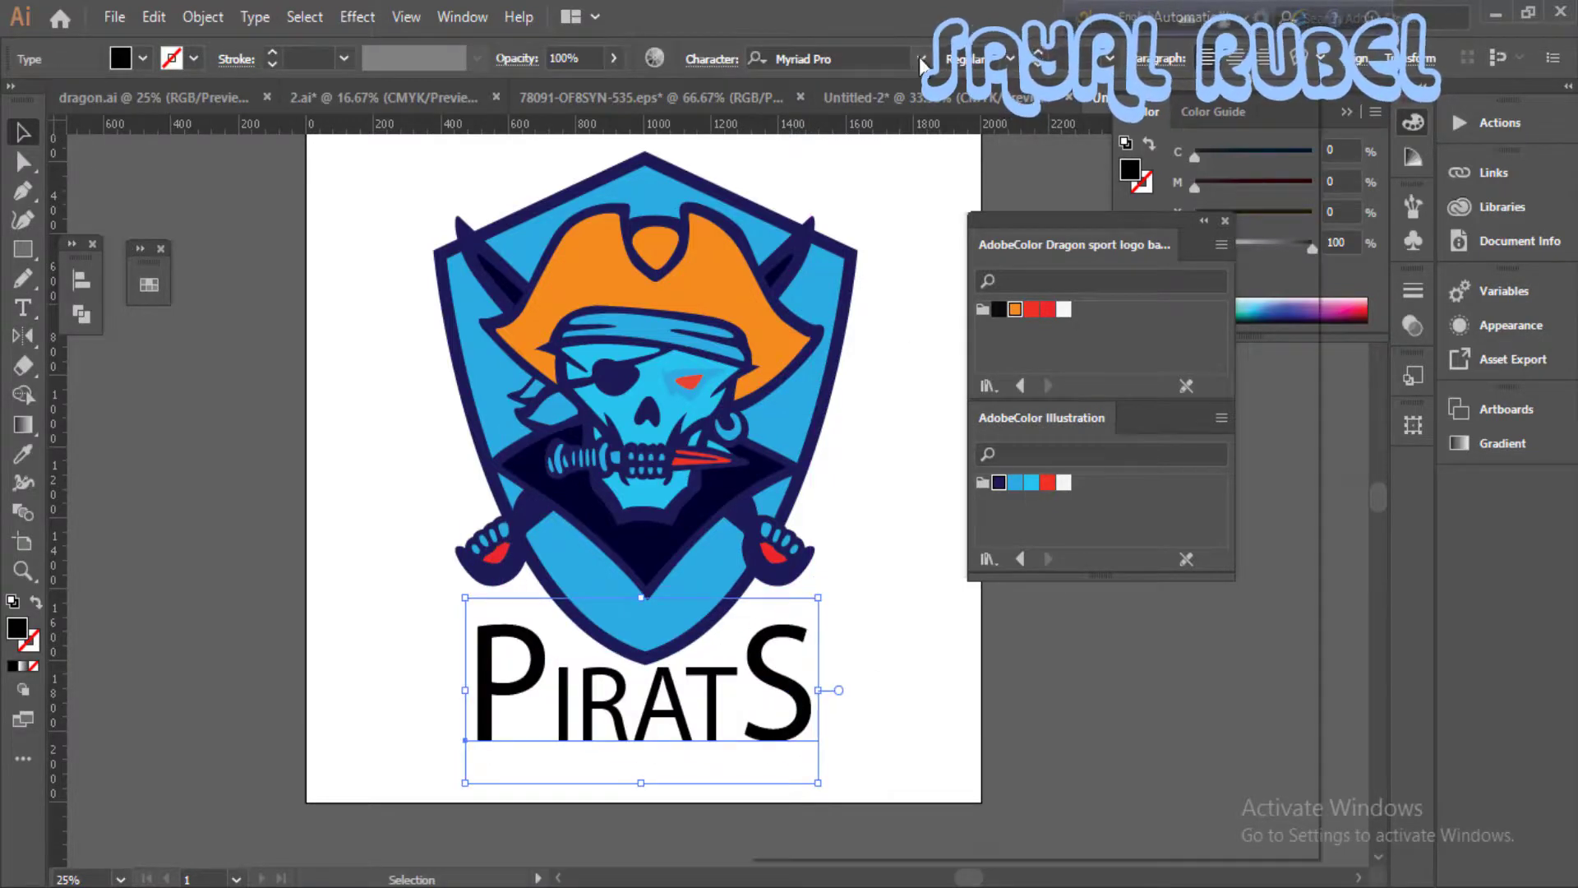
pyautogui.click(921, 59)
pyautogui.scroll(-1, 945, 605)
pyautogui.click(945, 606)
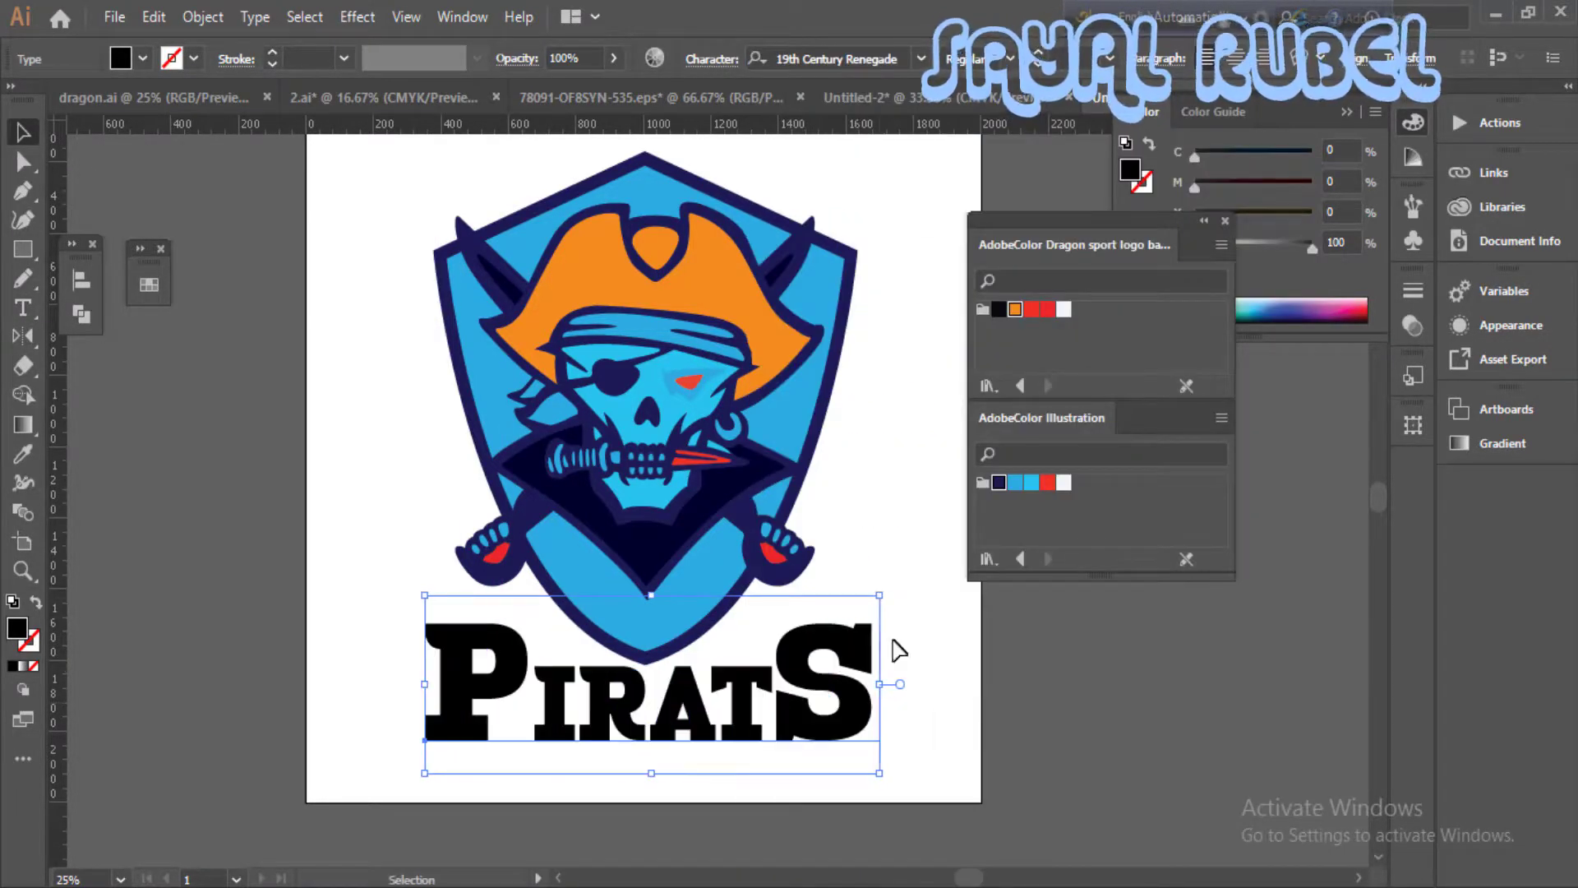
pyautogui.moveTo(898, 650); pyautogui.dragTo(789, 667)
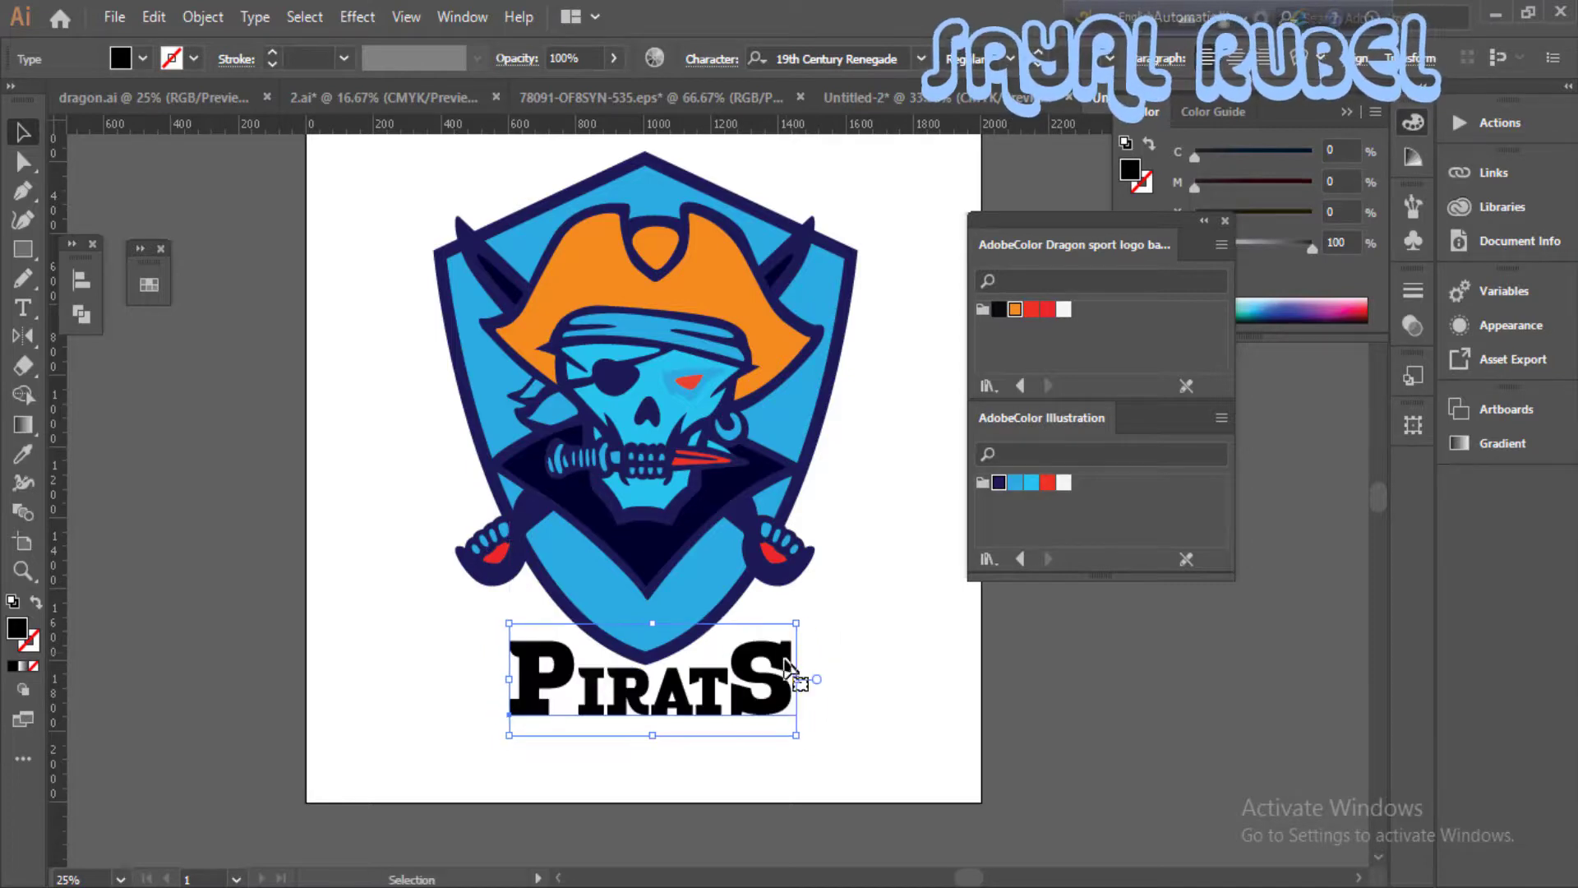
# - Sample the shield's blue onto the PIRATS text with the Eyedropper and remove the text's stroke
pyautogui.hotkey('ctrl', '=')
pyautogui.moveTo(736, 532); pyautogui.dragTo(649, 591)
pyautogui.press('i')
pyautogui.click(519, 475)
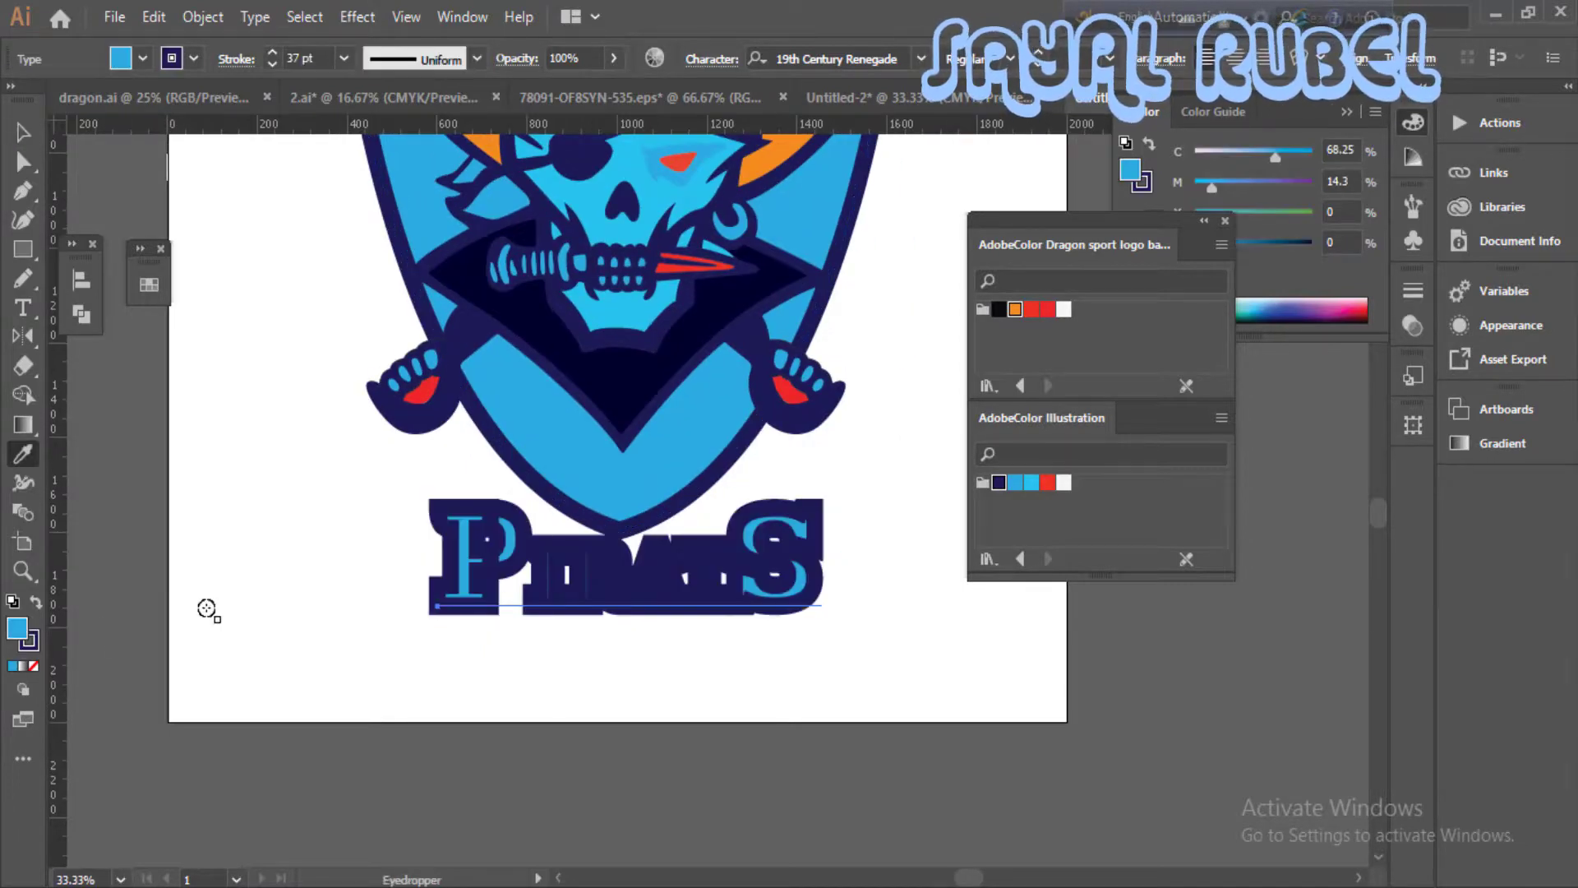
pyautogui.click(29, 647)
pyautogui.press('/')
pyautogui.click(20, 624)
pyautogui.press('v')
pyautogui.click(250, 540)
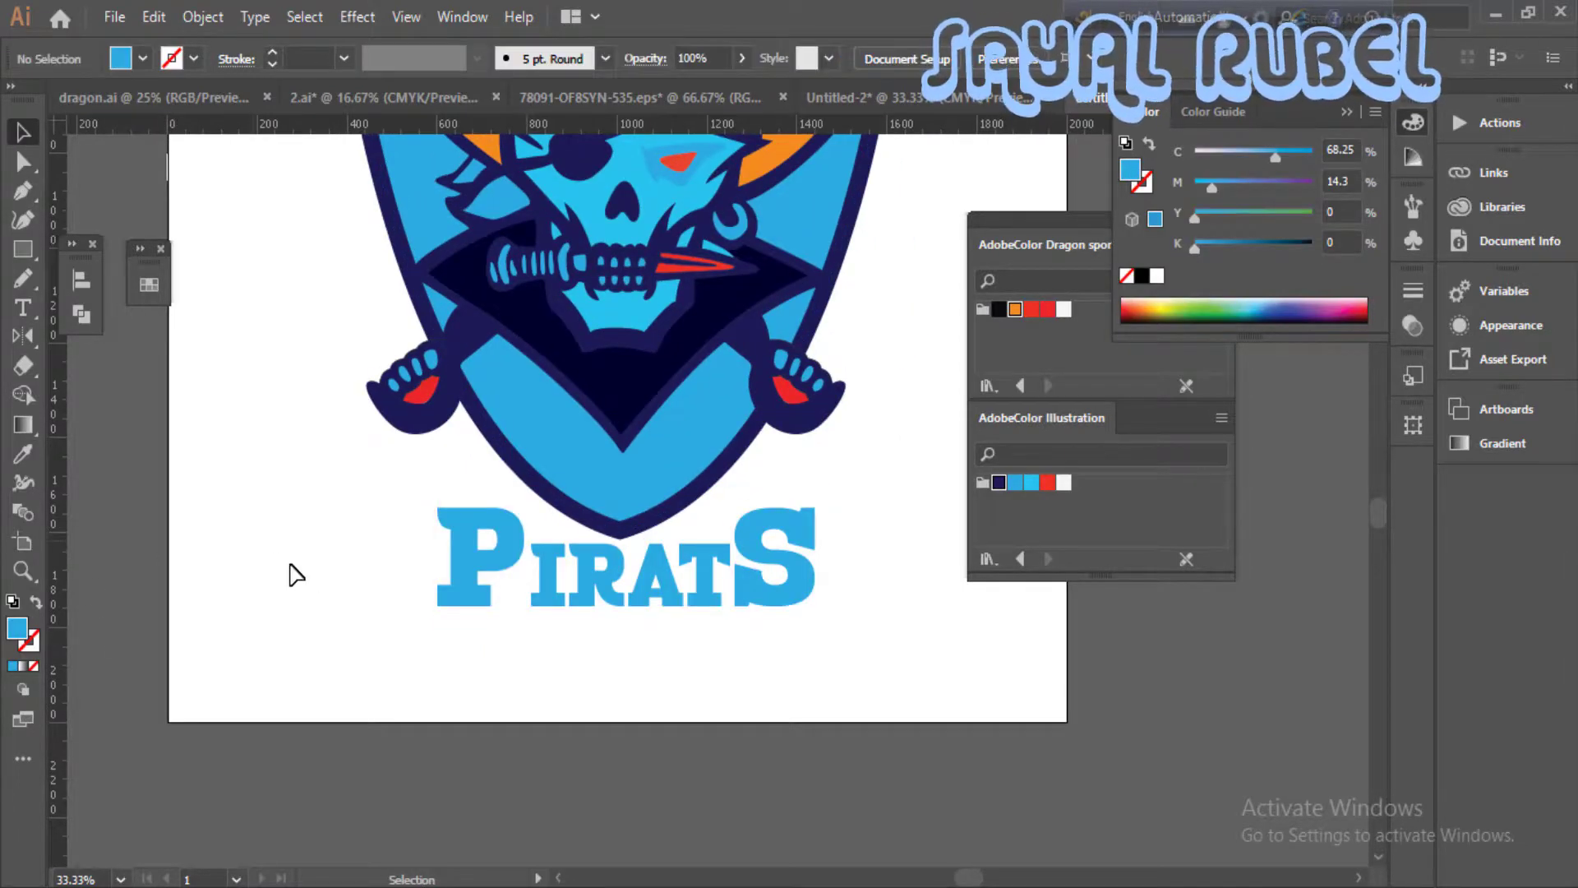
# - Sample the shield's fill and navy outline onto the PIRATS text and reduce its stroke to 0.5 pt
pyautogui.click(484, 605)
pyautogui.press('i')
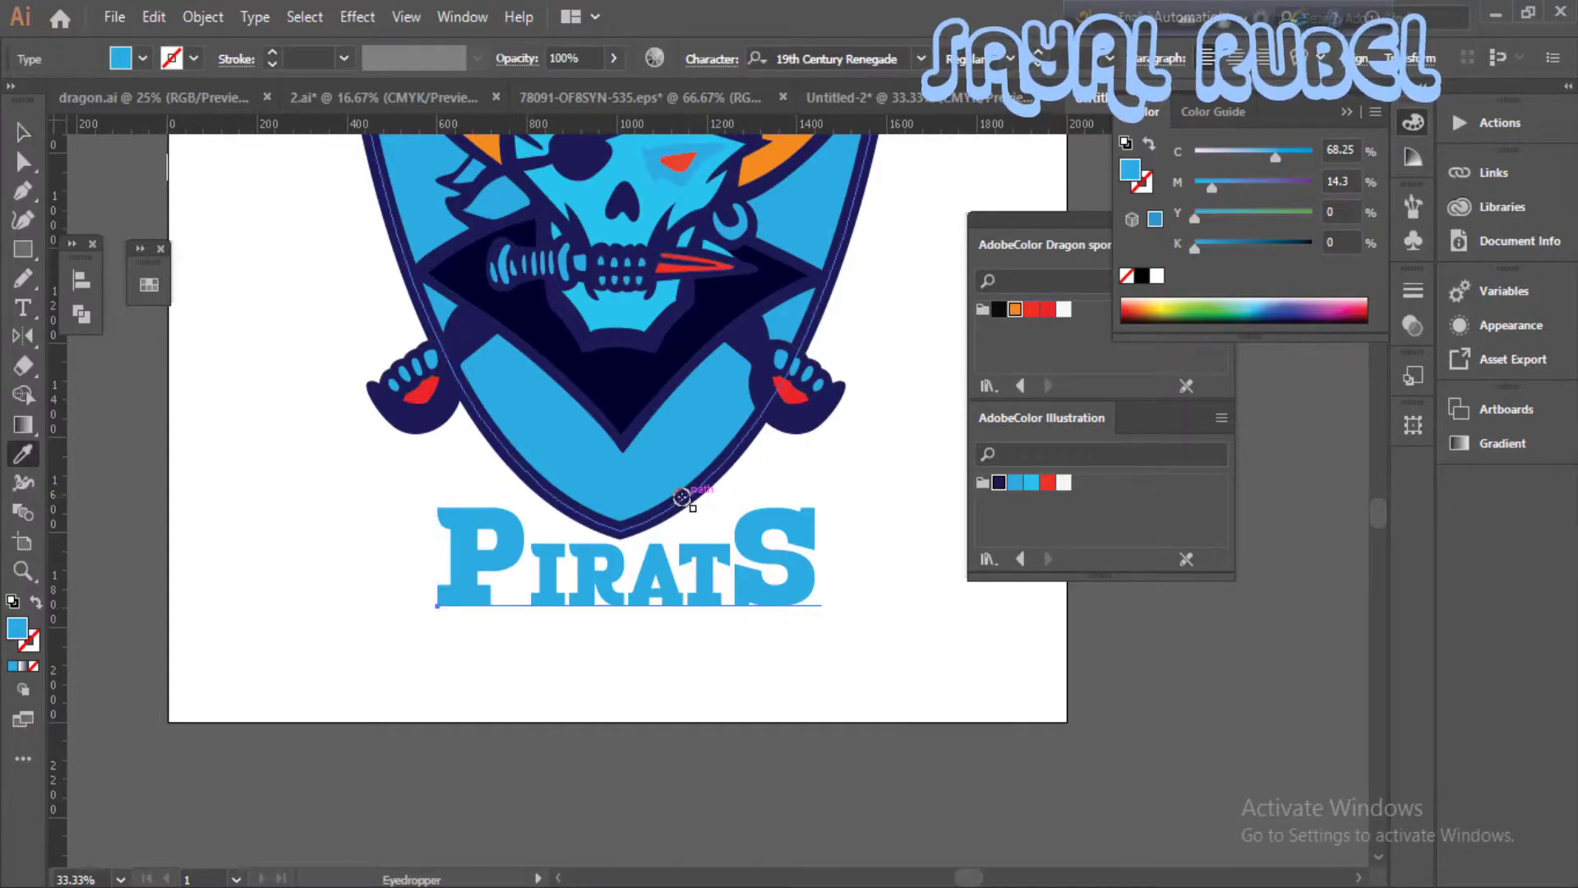
pyautogui.click(681, 504)
pyautogui.click(277, 65)
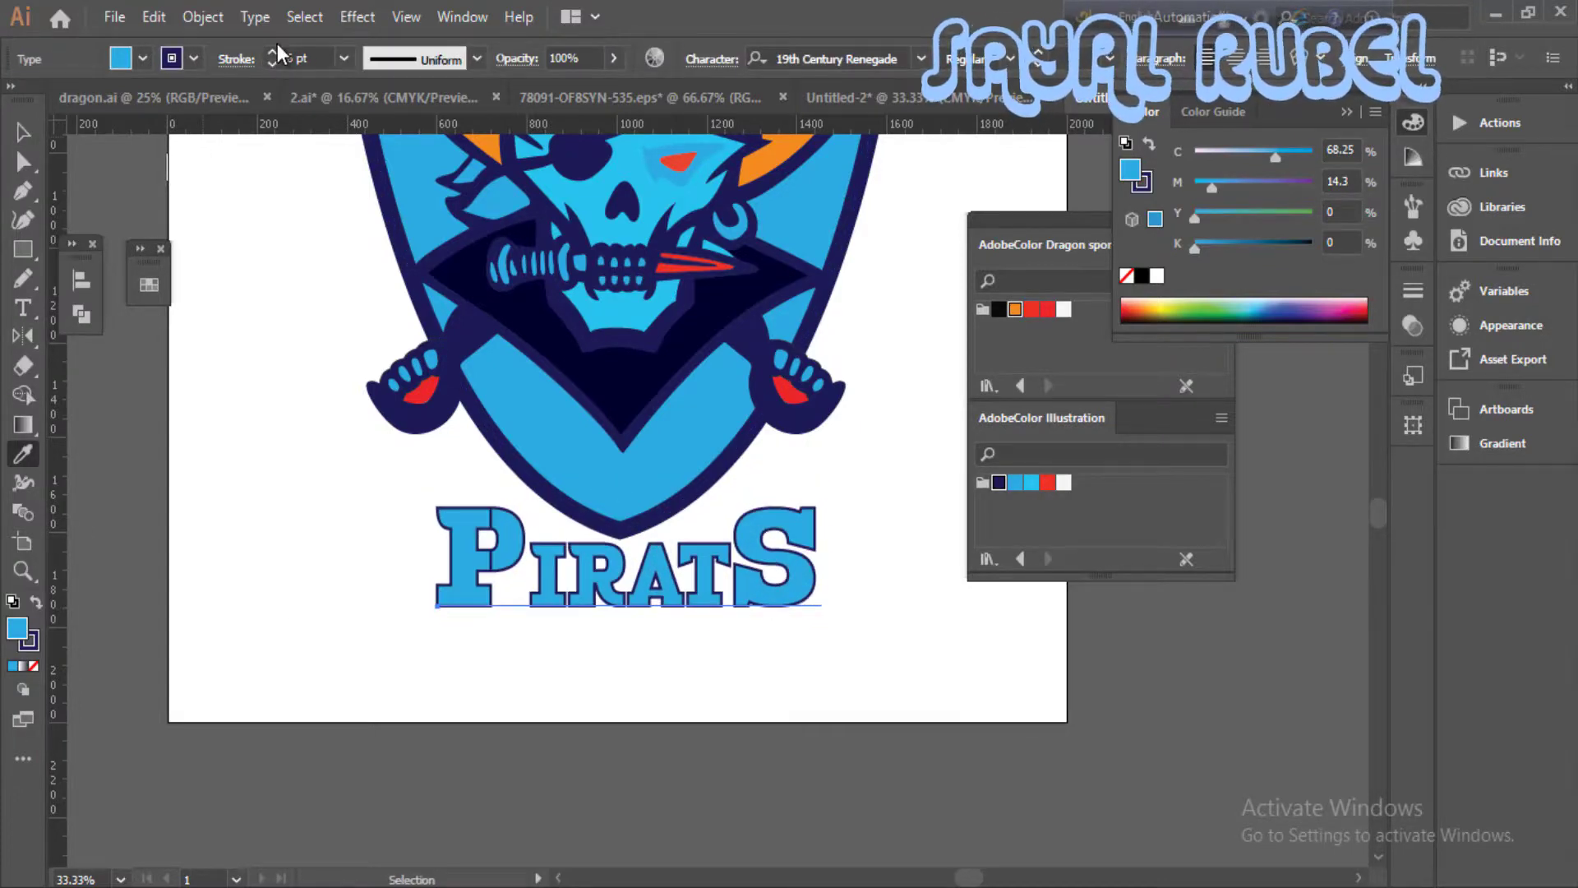
pyautogui.click(274, 52)
pyautogui.click(275, 63)
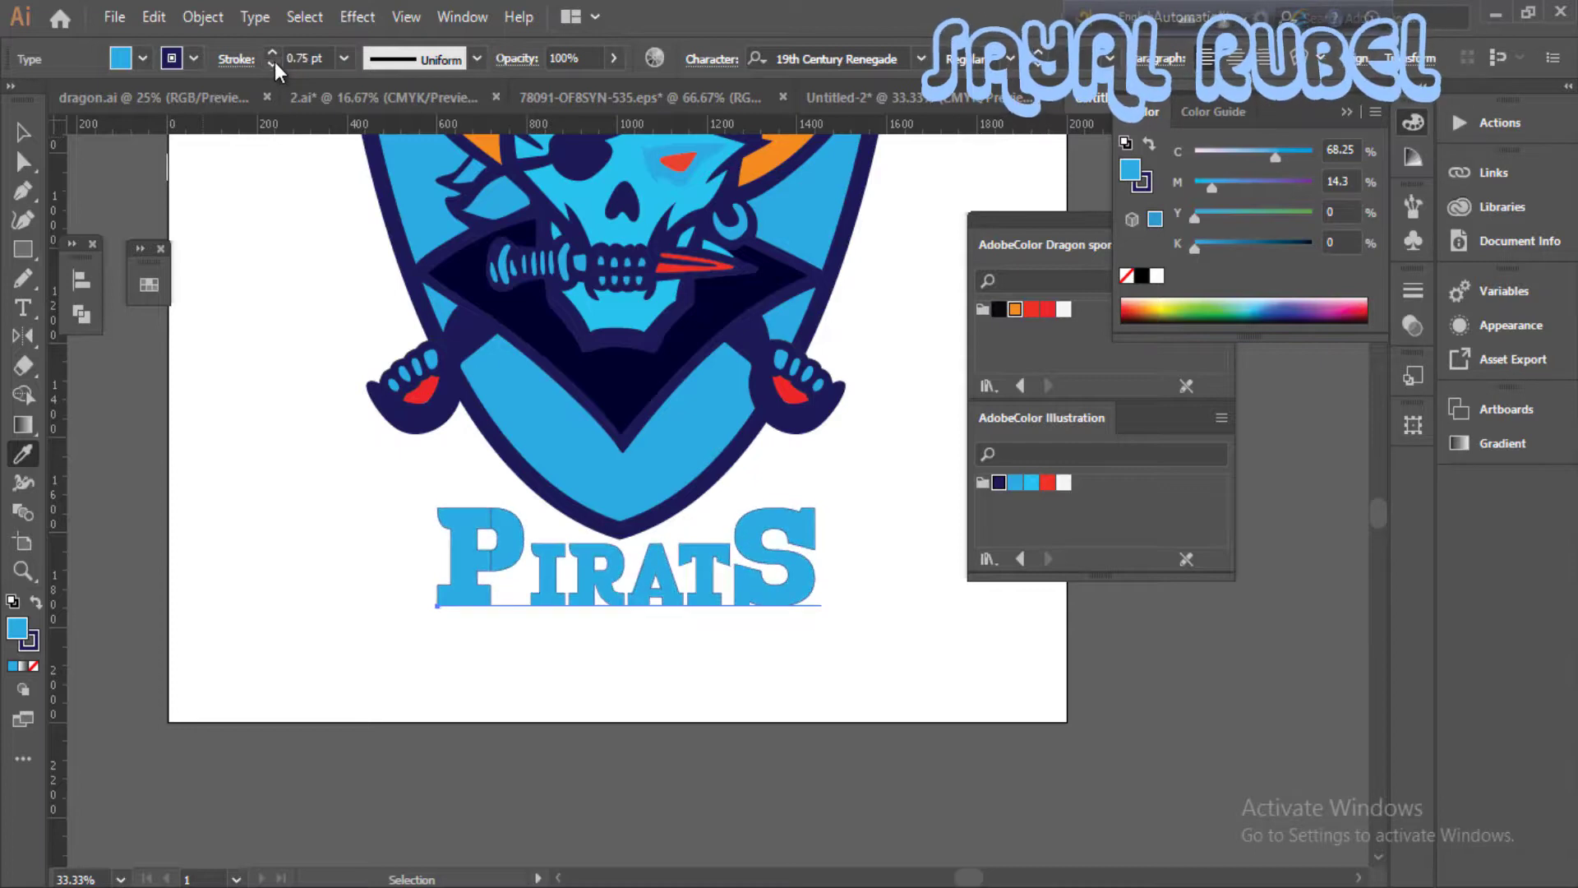
pyautogui.click(275, 64)
# - Warp the PIRATS text with a horizontal Arc at -19% bend and position it beneath the shield's tip
pyautogui.moveTo(729, 572); pyautogui.dragTo(717, 573)
pyautogui.click(834, 625)
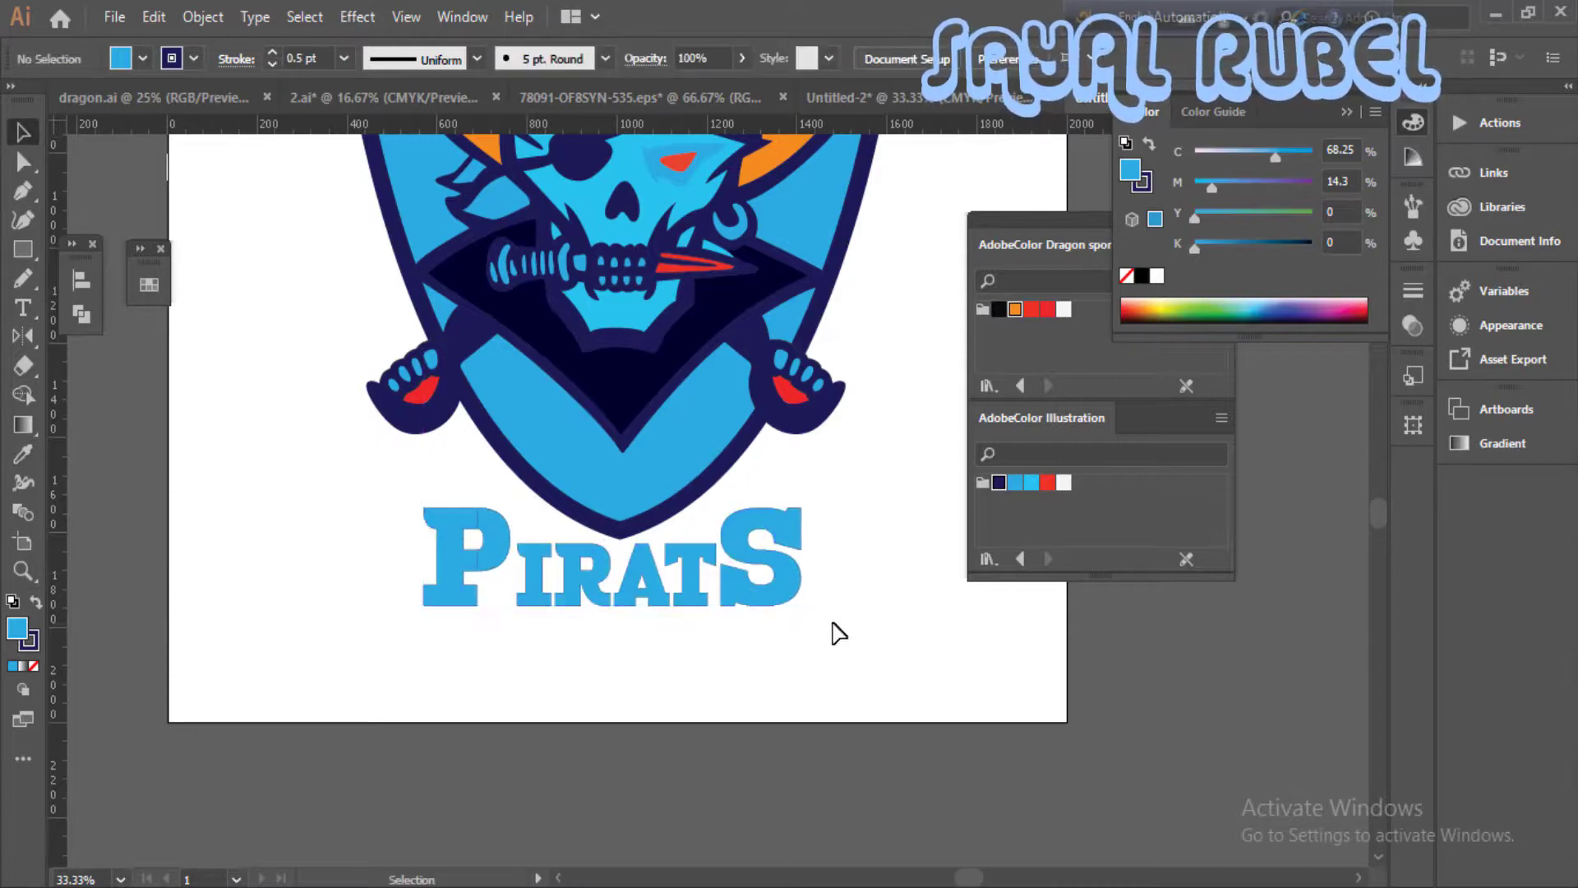
pyautogui.hotkey('ctrl', '-')
pyautogui.click(770, 573)
pyautogui.hotkey('alt', 'shift', 'ctrl', 'w')
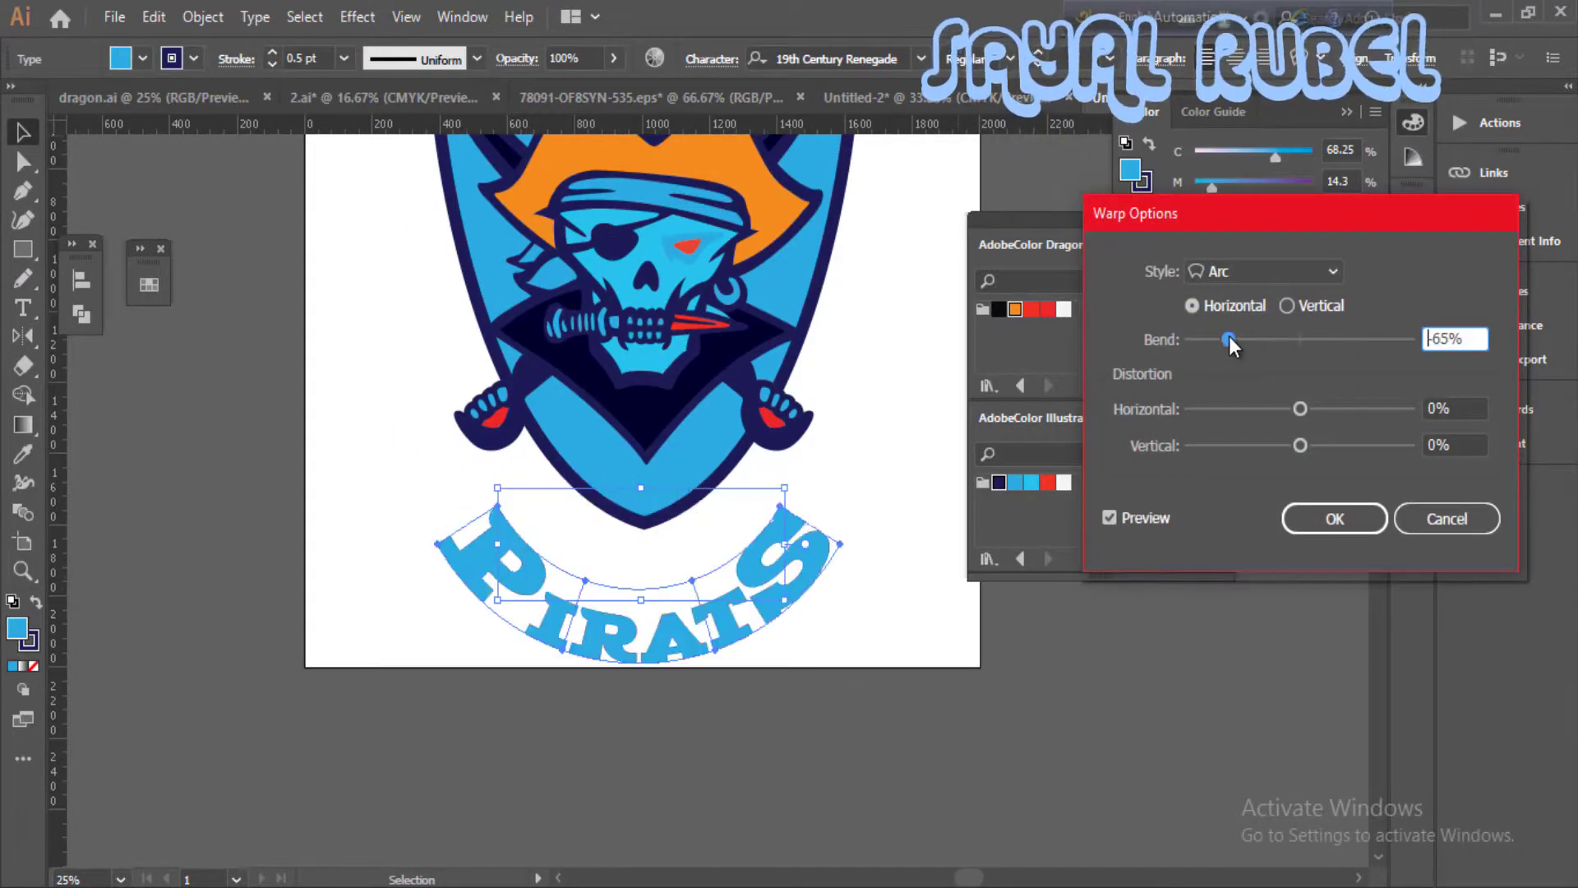
pyautogui.moveTo(1229, 337); pyautogui.dragTo(1279, 342)
pyautogui.click(1367, 521)
pyautogui.click(860, 585)
pyautogui.moveTo(753, 569); pyautogui.dragTo(748, 561)
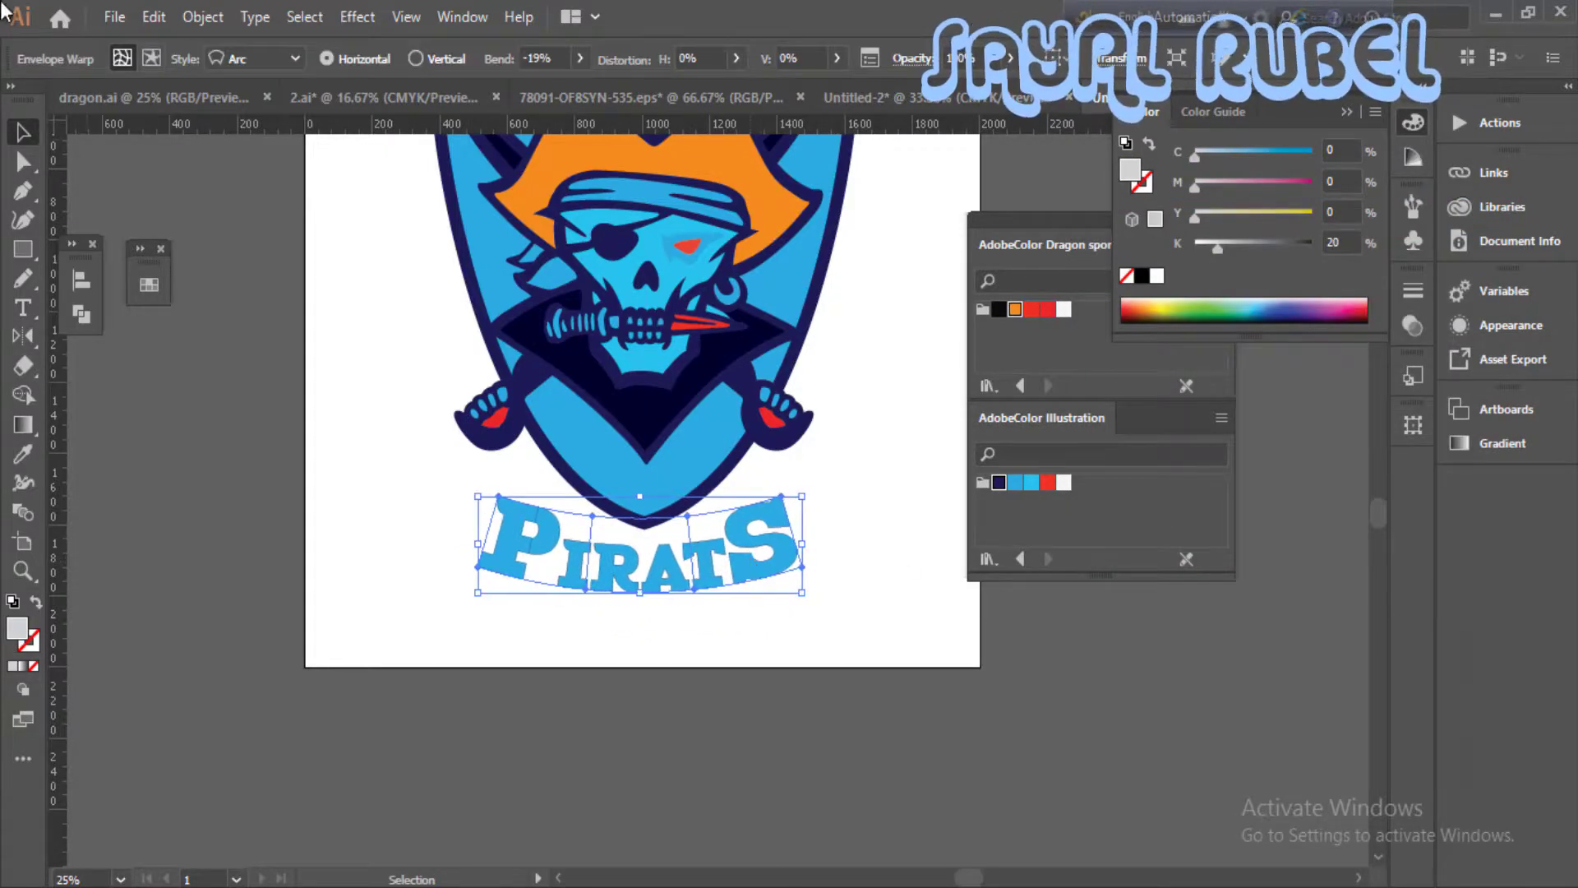
# - Expand the warped PIRATS text into shapes, enlarge it, and place it below the shield
pyautogui.click(203, 16)
pyautogui.click(282, 200)
pyautogui.press('Return')
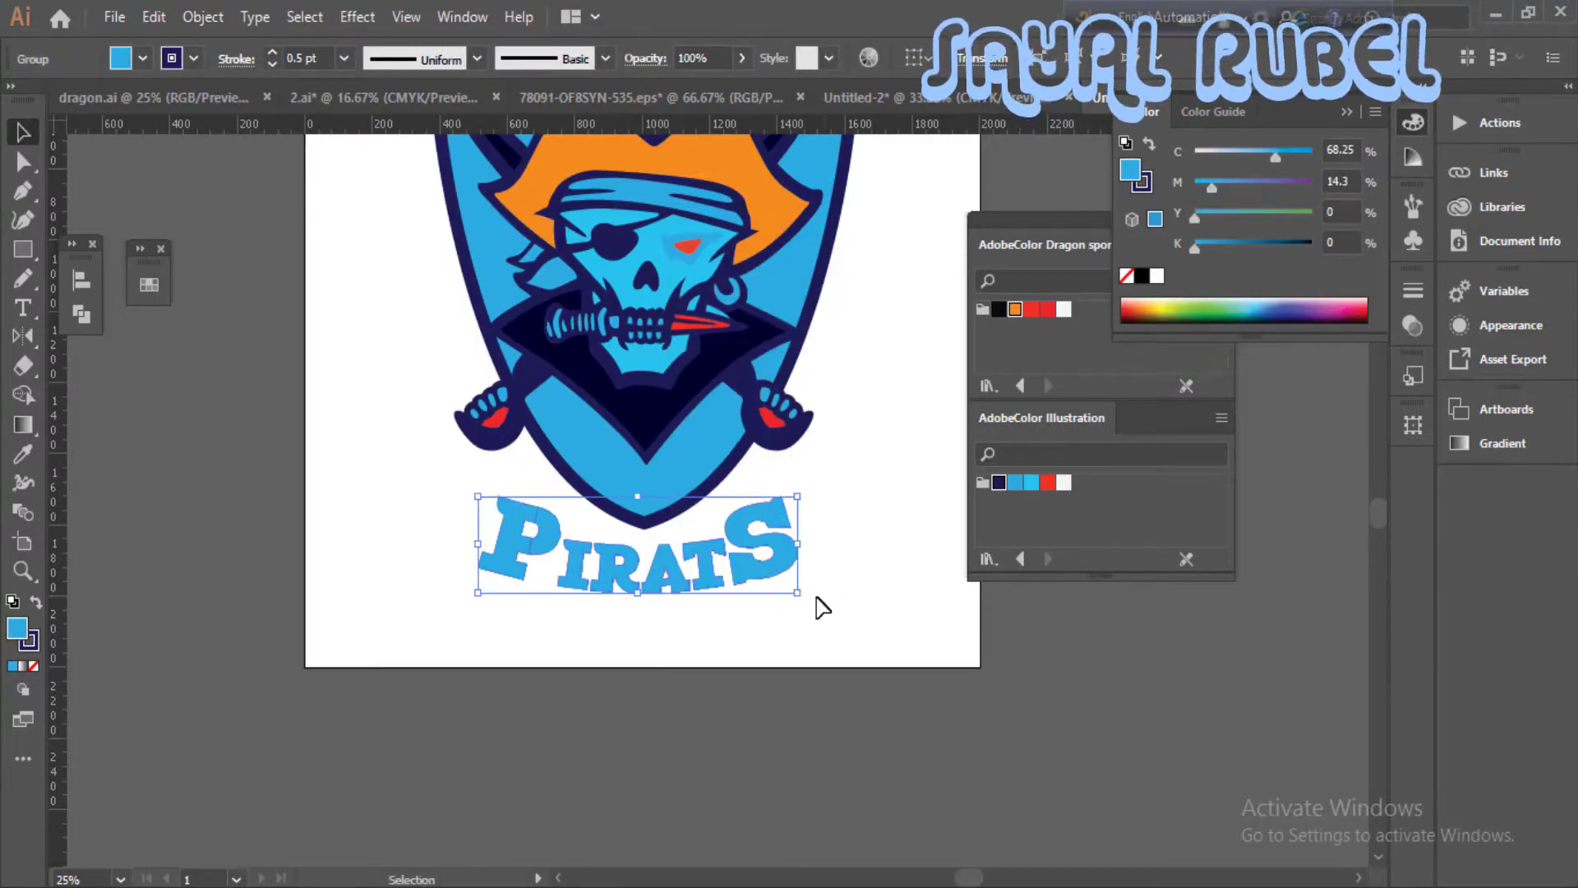
pyautogui.moveTo(798, 592); pyautogui.dragTo(810, 597)
pyautogui.moveTo(765, 578); pyautogui.dragTo(742, 632)
# - Remove the stroke from the expanded PIRATS lettering, keeping its blue fill
pyautogui.hotkey('ctrl', '+')
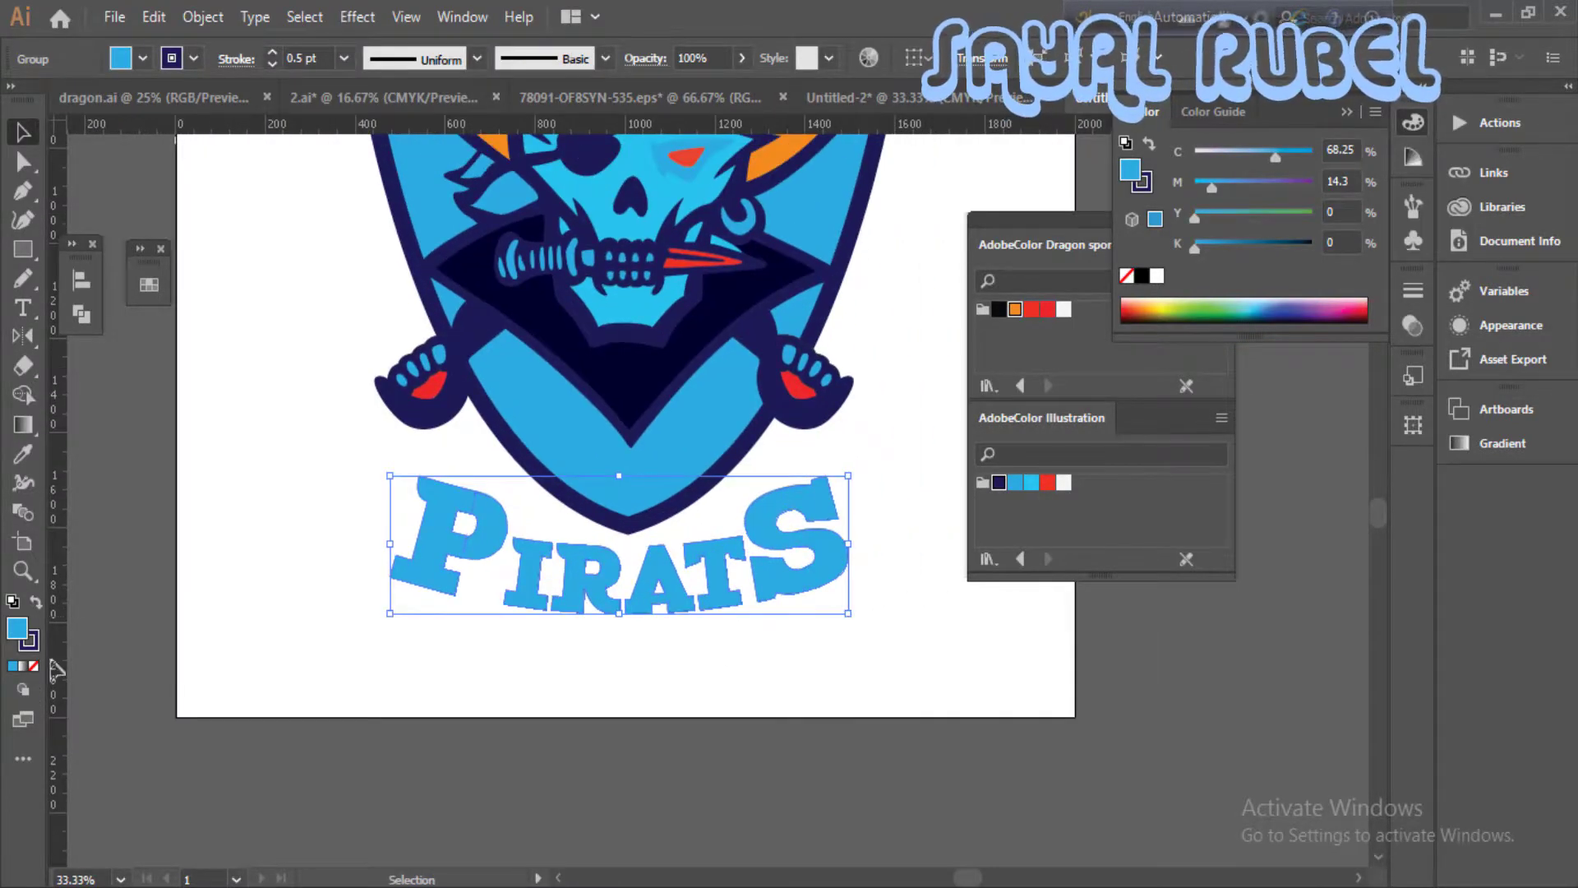
pyautogui.click(33, 646)
pyautogui.click(34, 665)
pyautogui.click(16, 628)
pyautogui.hotkey('ctrl', '+')
pyautogui.moveTo(454, 819)
pyautogui.mouseDown()
pyautogui.moveTo(564, 649)
pyautogui.moveTo(304, 797)
pyautogui.mouseUp()
# - Expand the PIRATS lettering once more and ungroup its outer group
pyautogui.rightClick(325, 470)
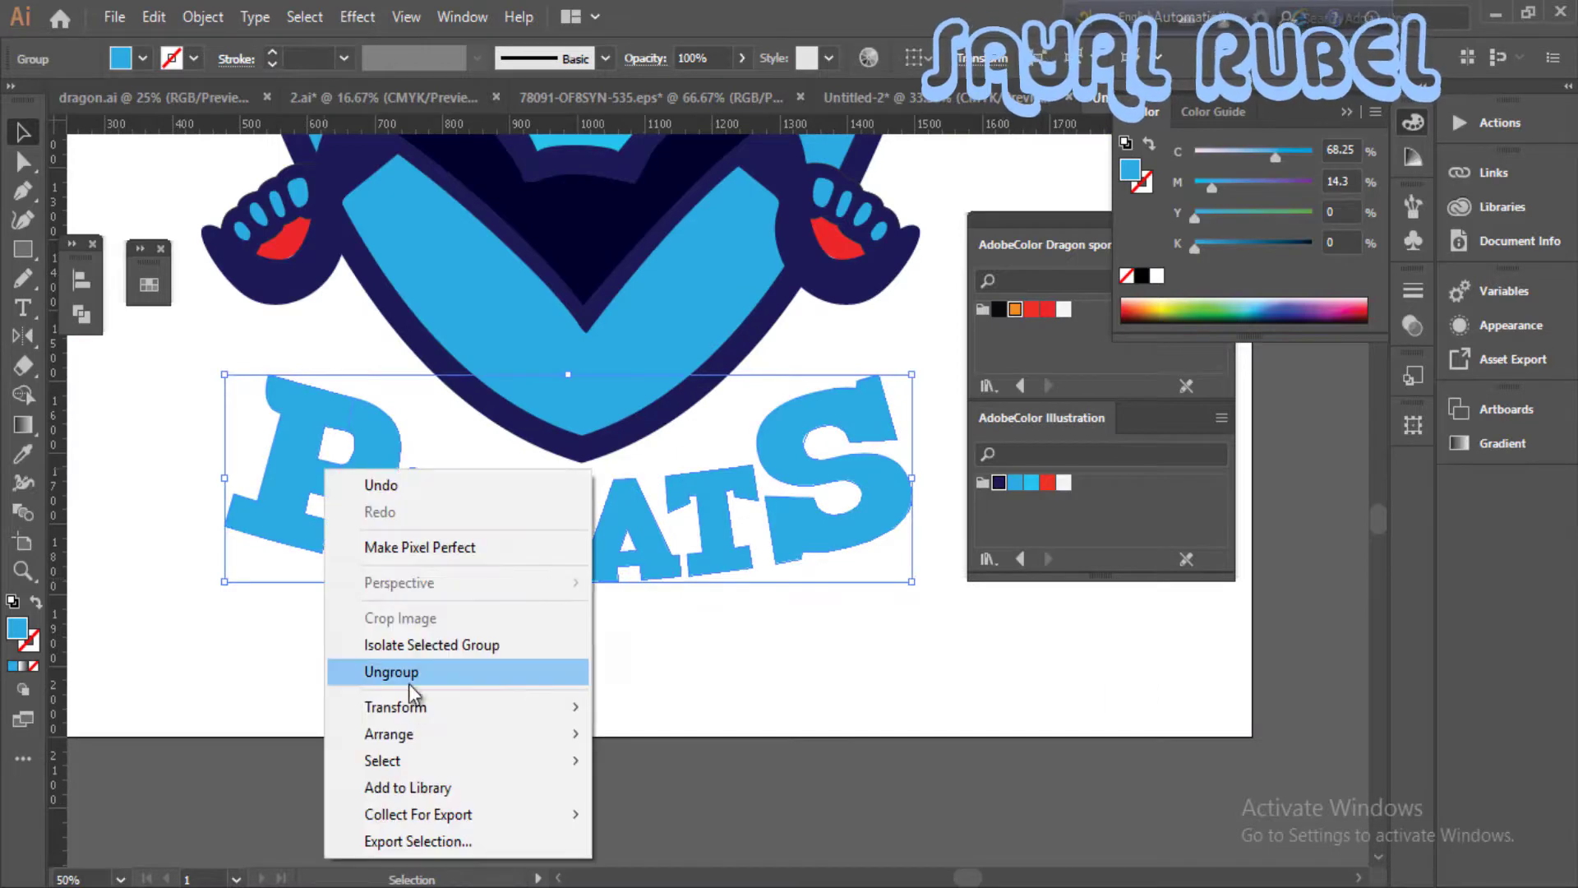
pyautogui.click(206, 18)
pyautogui.click(295, 211)
pyautogui.press('Return')
pyautogui.click(219, 21)
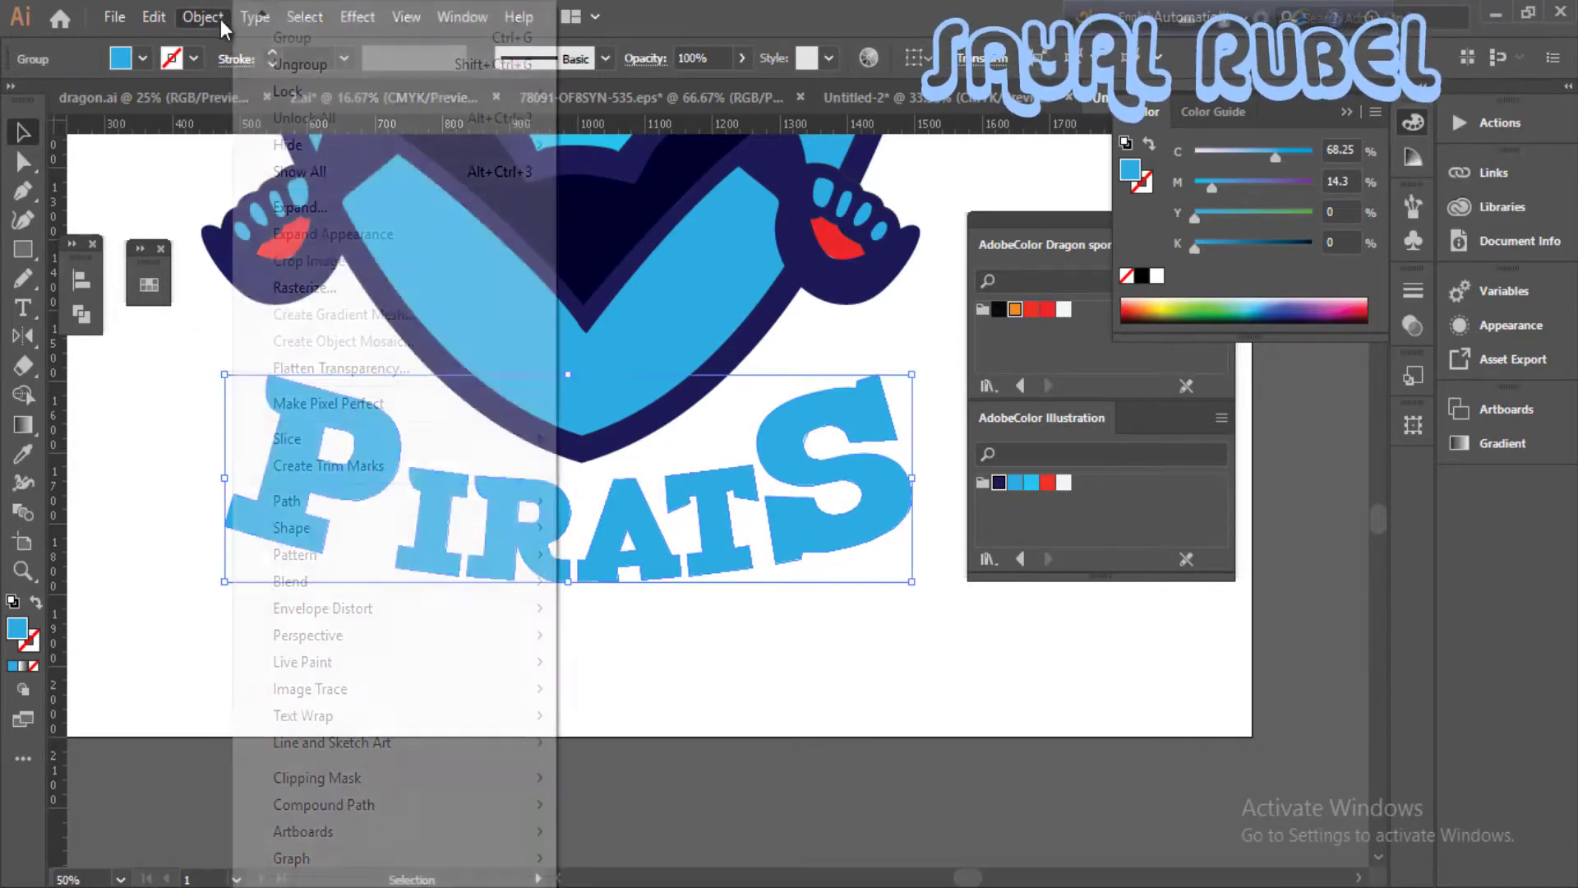
pyautogui.click(329, 269)
pyautogui.rightClick(715, 539)
pyautogui.click(785, 353)
# - Undo a test move of the lettering and ungroup it further into individual letters
pyautogui.click(884, 579)
pyautogui.moveTo(859, 526); pyautogui.dragTo(870, 549)
pyautogui.hotkey('ctrl', 'z')
pyautogui.rightClick(834, 508)
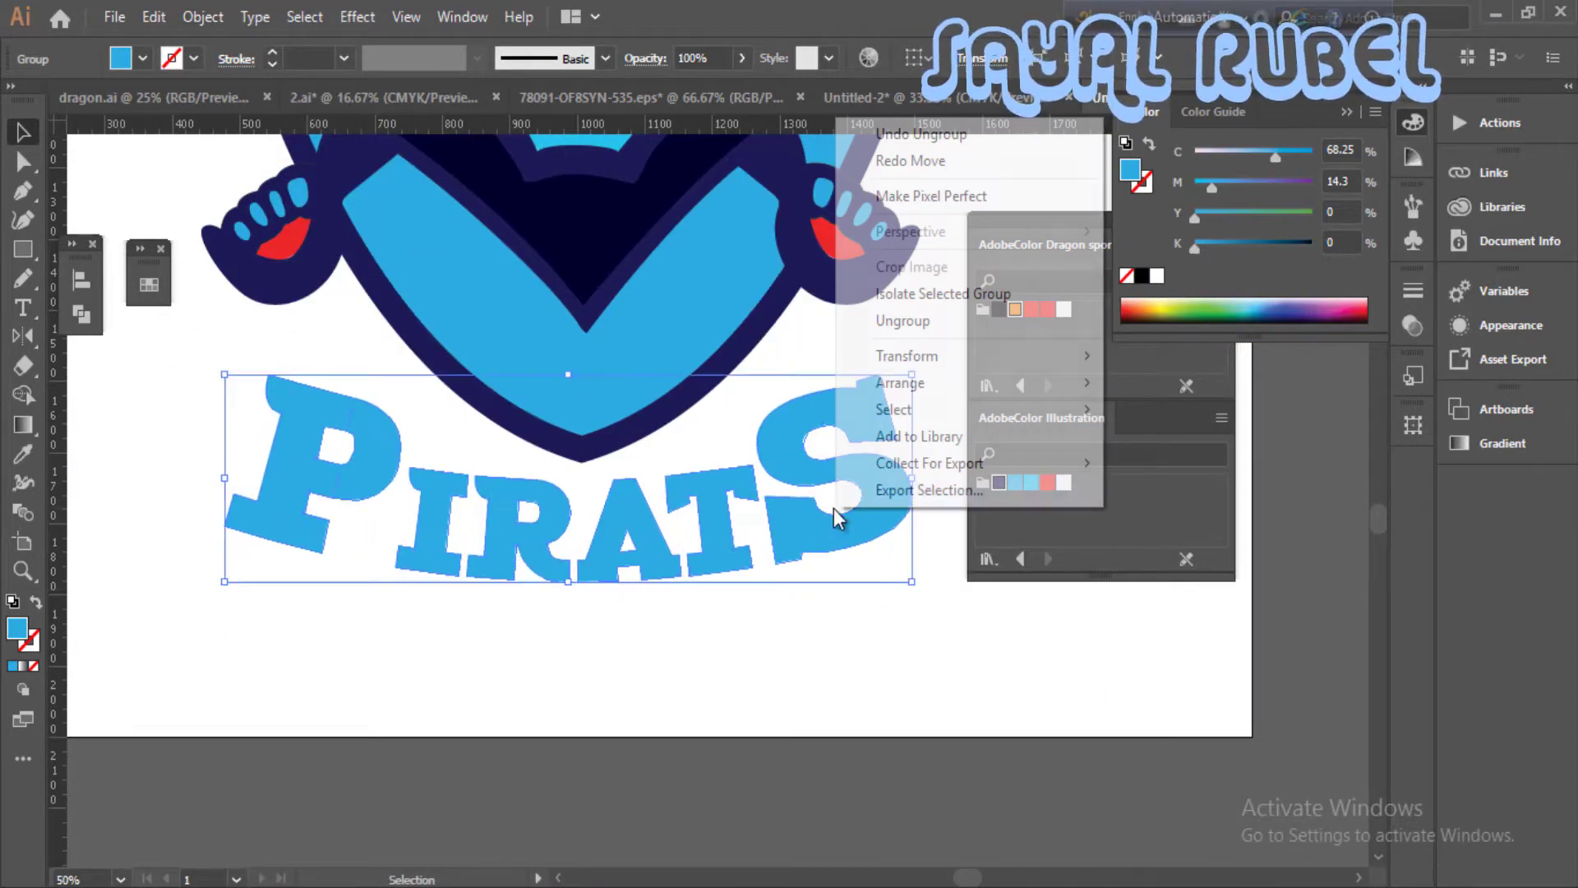
pyautogui.click(903, 321)
pyautogui.click(897, 603)
pyautogui.click(826, 539)
pyautogui.click(809, 618)
# - Pull the outer corner anchor of the S's upper serif slightly outward with the Direct Selection tool
pyautogui.press('a')
pyautogui.click(881, 372)
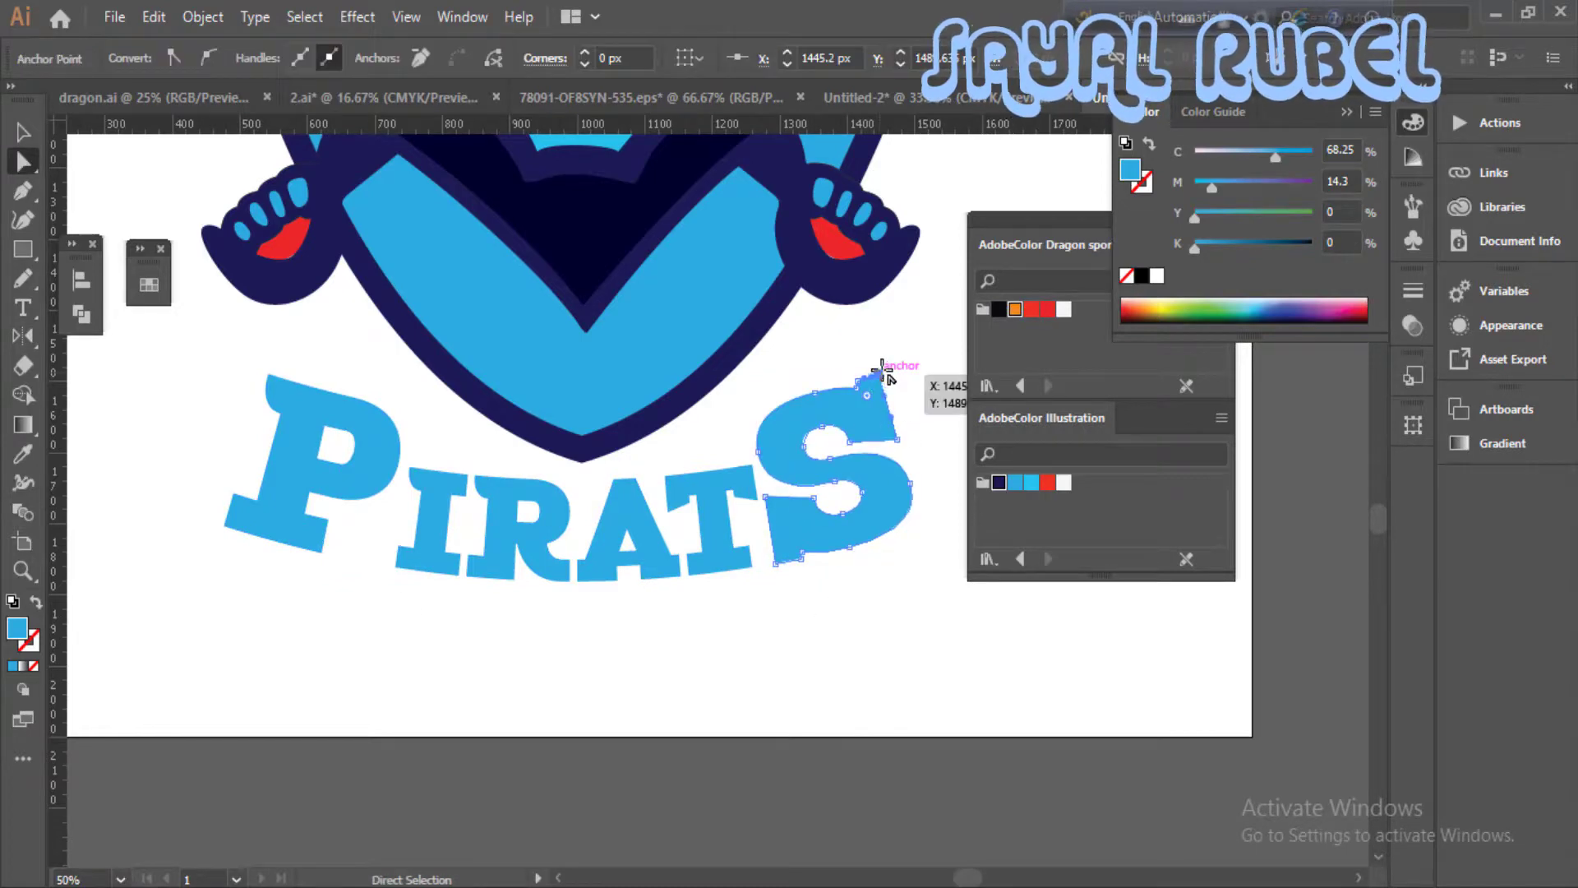
pyautogui.moveTo(882, 373)
pyautogui.mouseDown()
pyautogui.moveTo(904, 356)
pyautogui.moveTo(889, 361)
pyautogui.mouseUp()
pyautogui.hotkey('ctrl', 'z')
pyautogui.click(835, 358)
pyautogui.moveTo(812, 432); pyautogui.dragTo(908, 517)
# - Extend the P's upper-left serif corner outward into a sharp point and readjust the S's upper tip to match
pyautogui.click(366, 459)
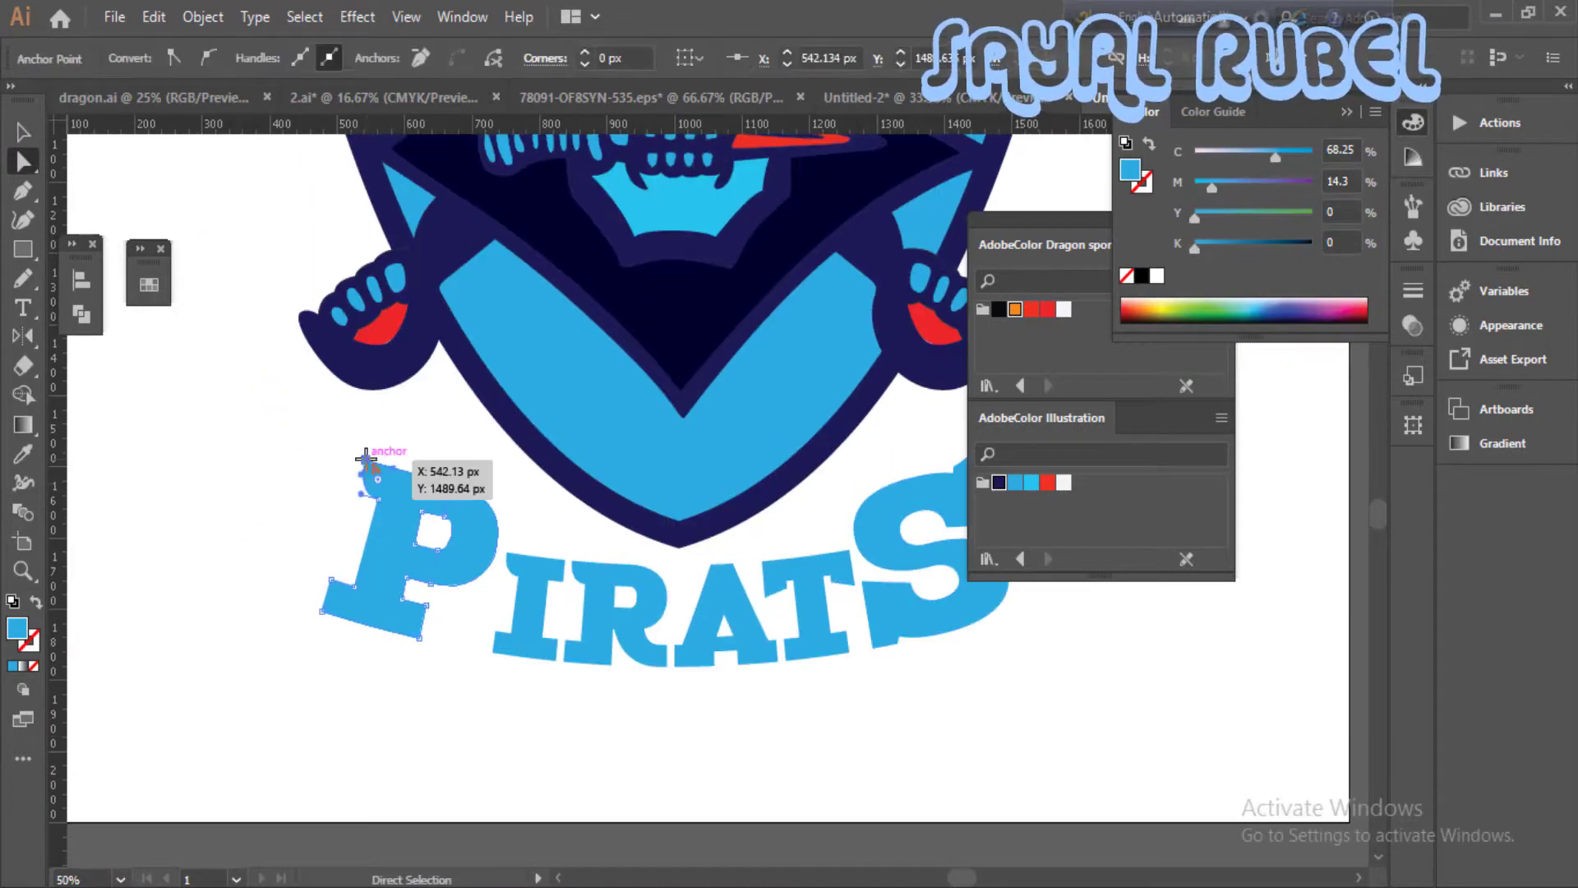
pyautogui.moveTo(366, 458); pyautogui.dragTo(342, 450)
pyautogui.click(465, 652)
pyautogui.hotkey('ctrl', 'z')
pyautogui.click(395, 423)
pyautogui.moveTo(661, 510); pyautogui.dragTo(412, 581)
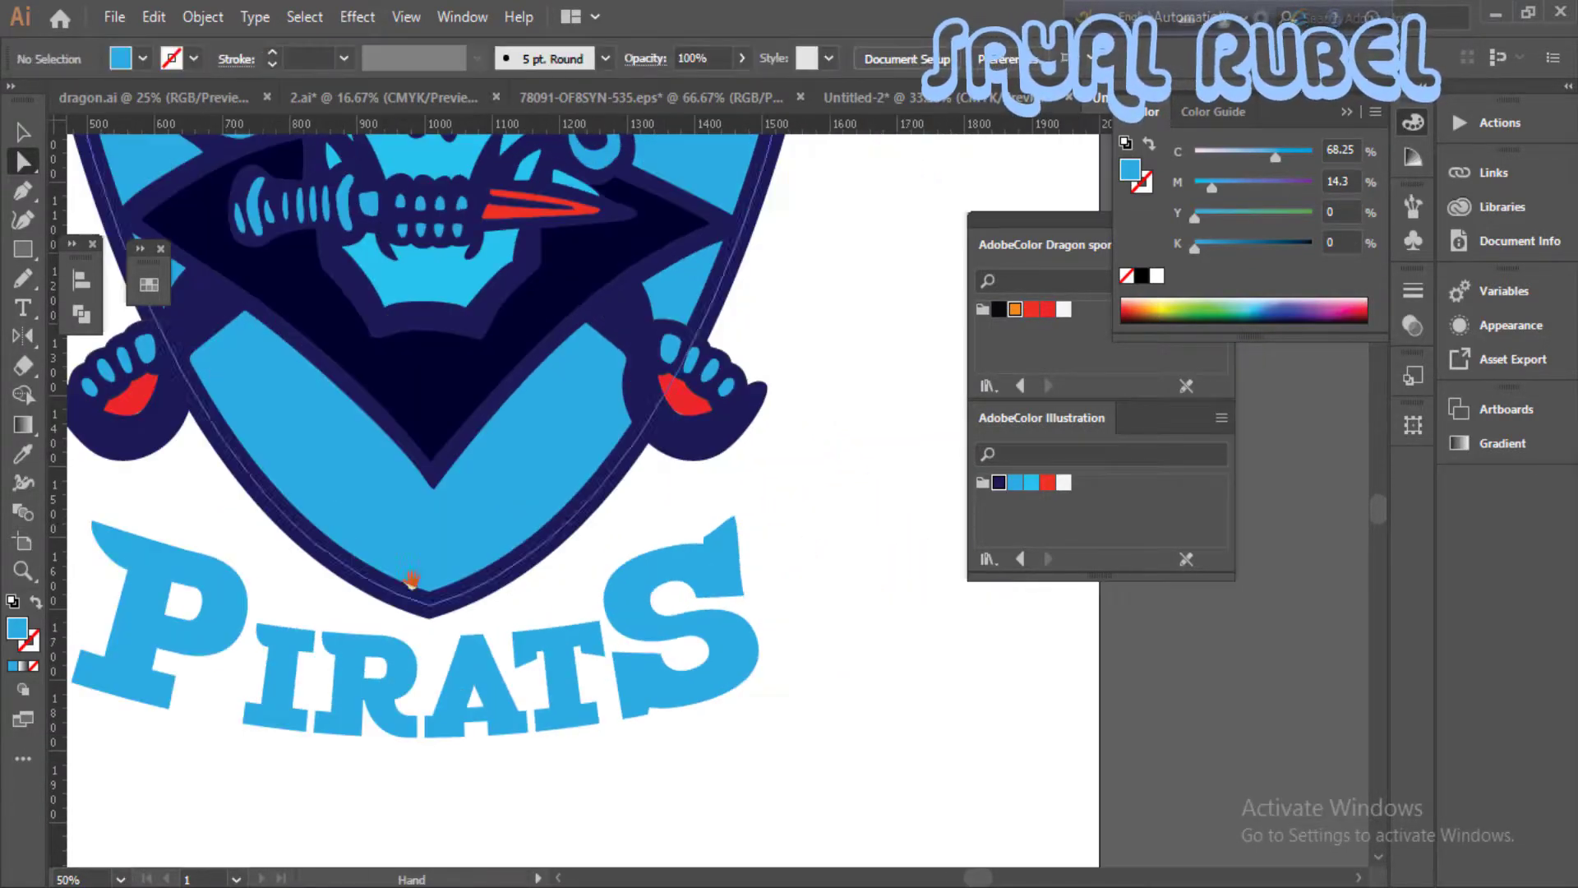
pyautogui.moveTo(734, 517); pyautogui.dragTo(746, 556)
pyautogui.click(827, 602)
# - Select all the PIRATS letters beneath the shield and group them
pyautogui.hotkey('ctrl', '-')
pyautogui.hotkey('ctrl', '-')
pyautogui.moveTo(828, 602); pyautogui.dragTo(847, 631)
pyautogui.rightClick(783, 637)
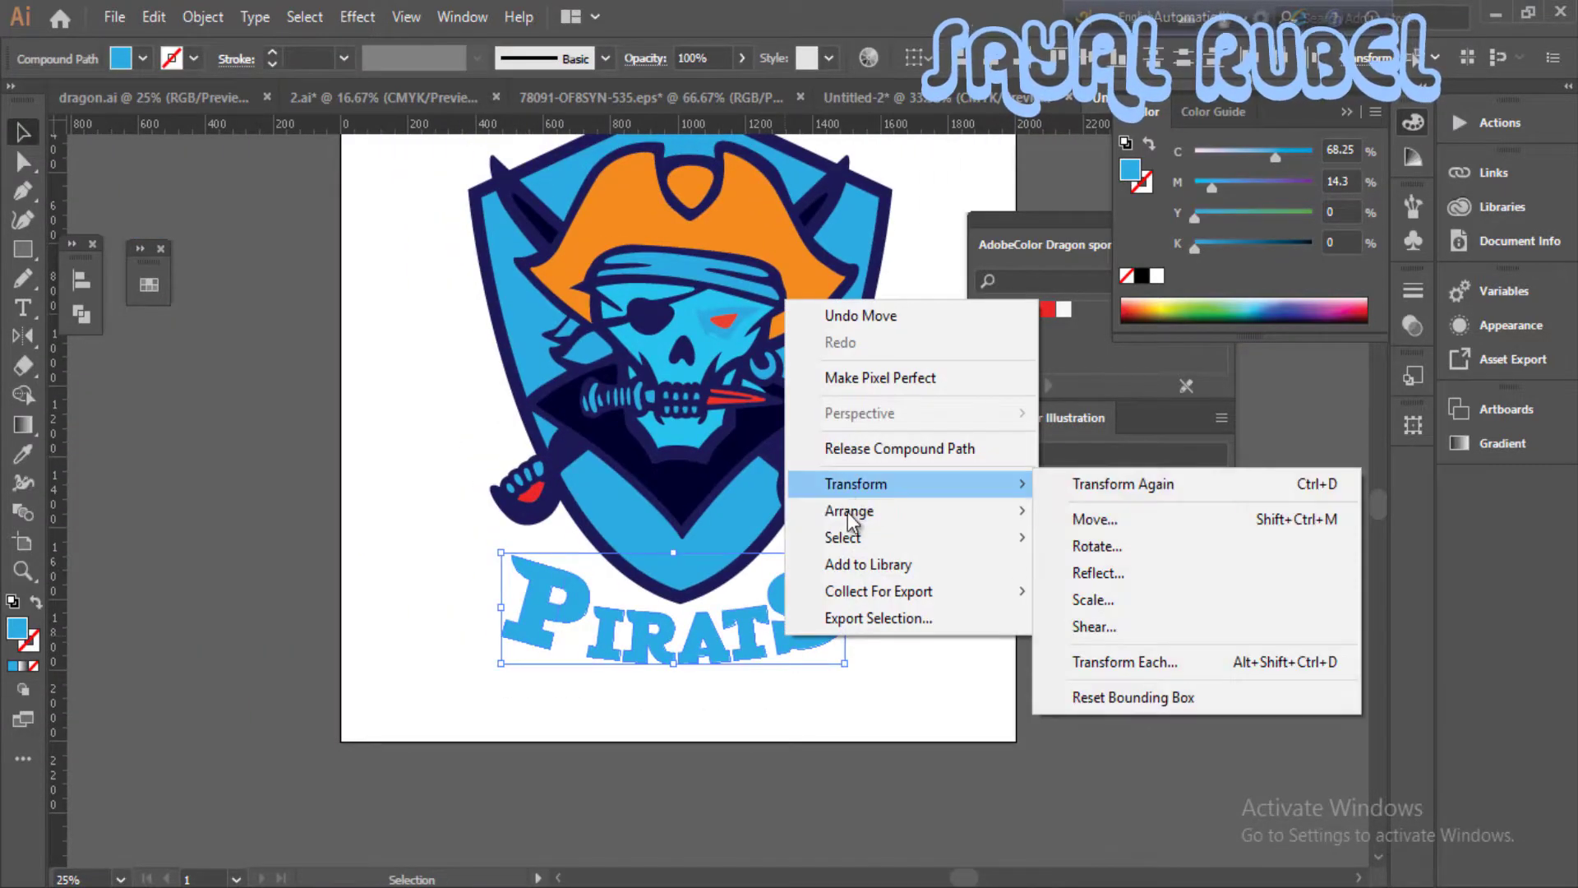
pyautogui.click(203, 17)
pyautogui.click(345, 36)
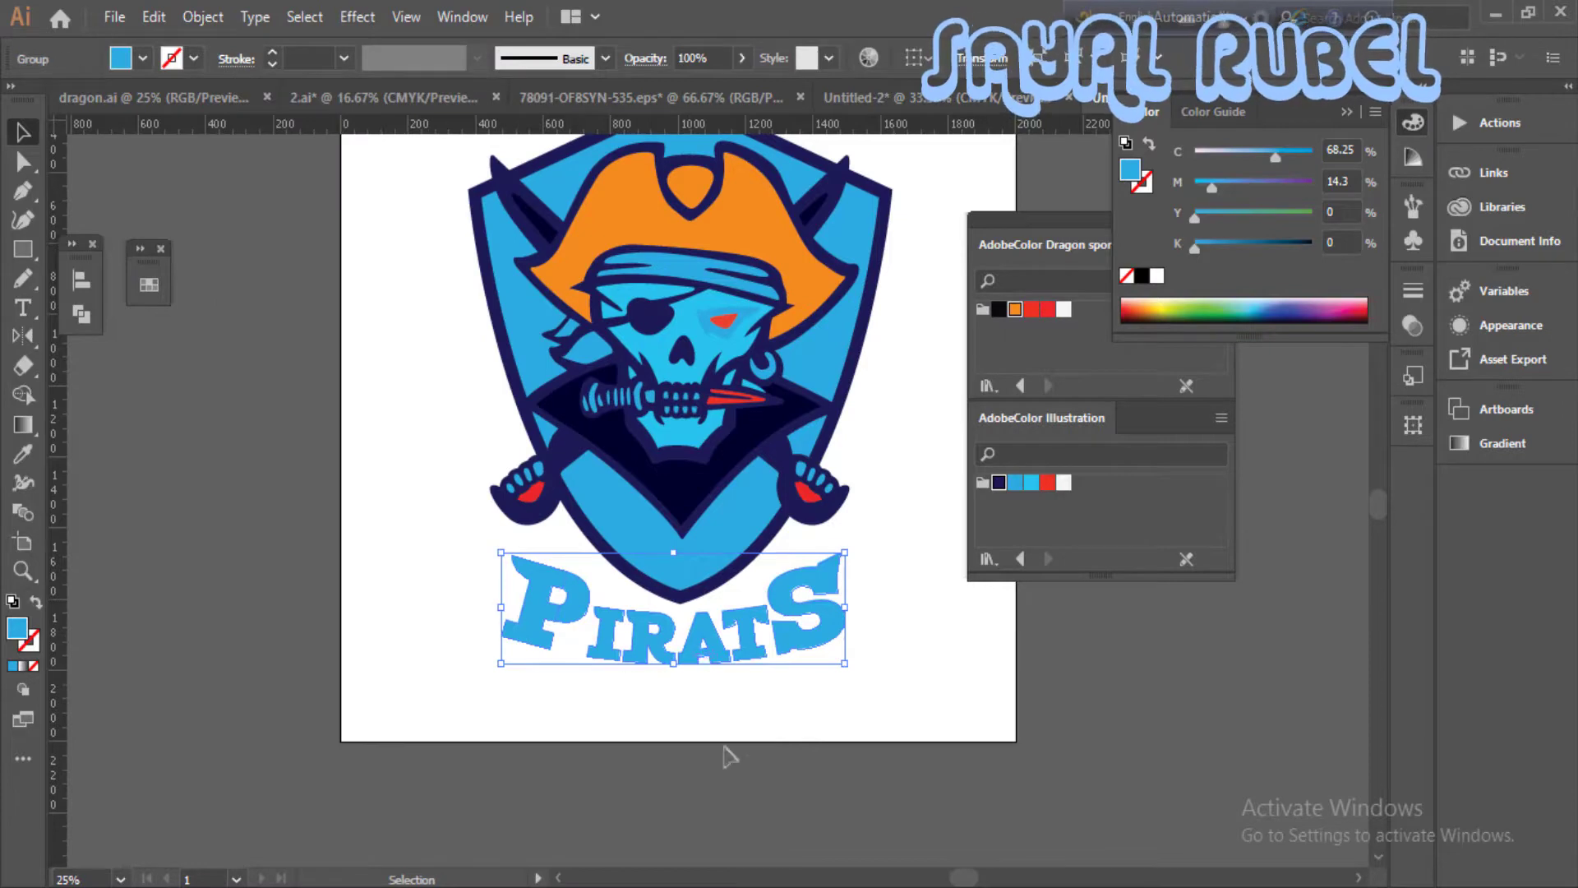
# - Apply Offset Path to the grouped lettering with a 15 px offset and round joins
pyautogui.click(203, 16)
pyautogui.moveTo(354, 534)
pyautogui.moveTo(345, 500)
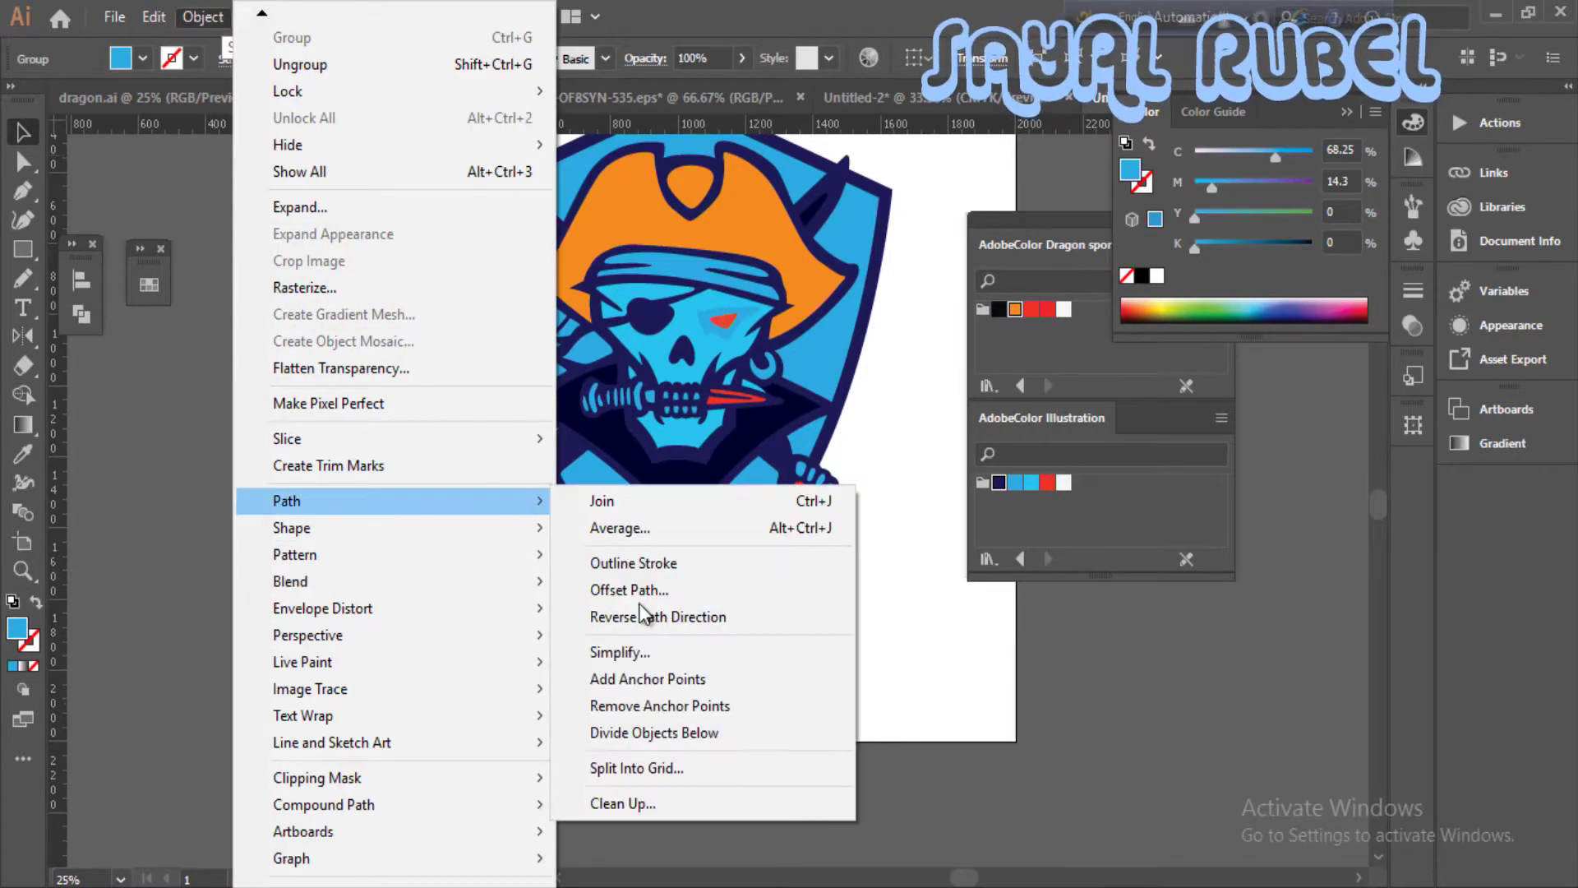
pyautogui.click(649, 584)
pyautogui.click(131, 571)
pyautogui.write('20')
pyautogui.moveTo(188, 442); pyautogui.dragTo(94, 446)
pyautogui.click(112, 571)
pyautogui.write('15')
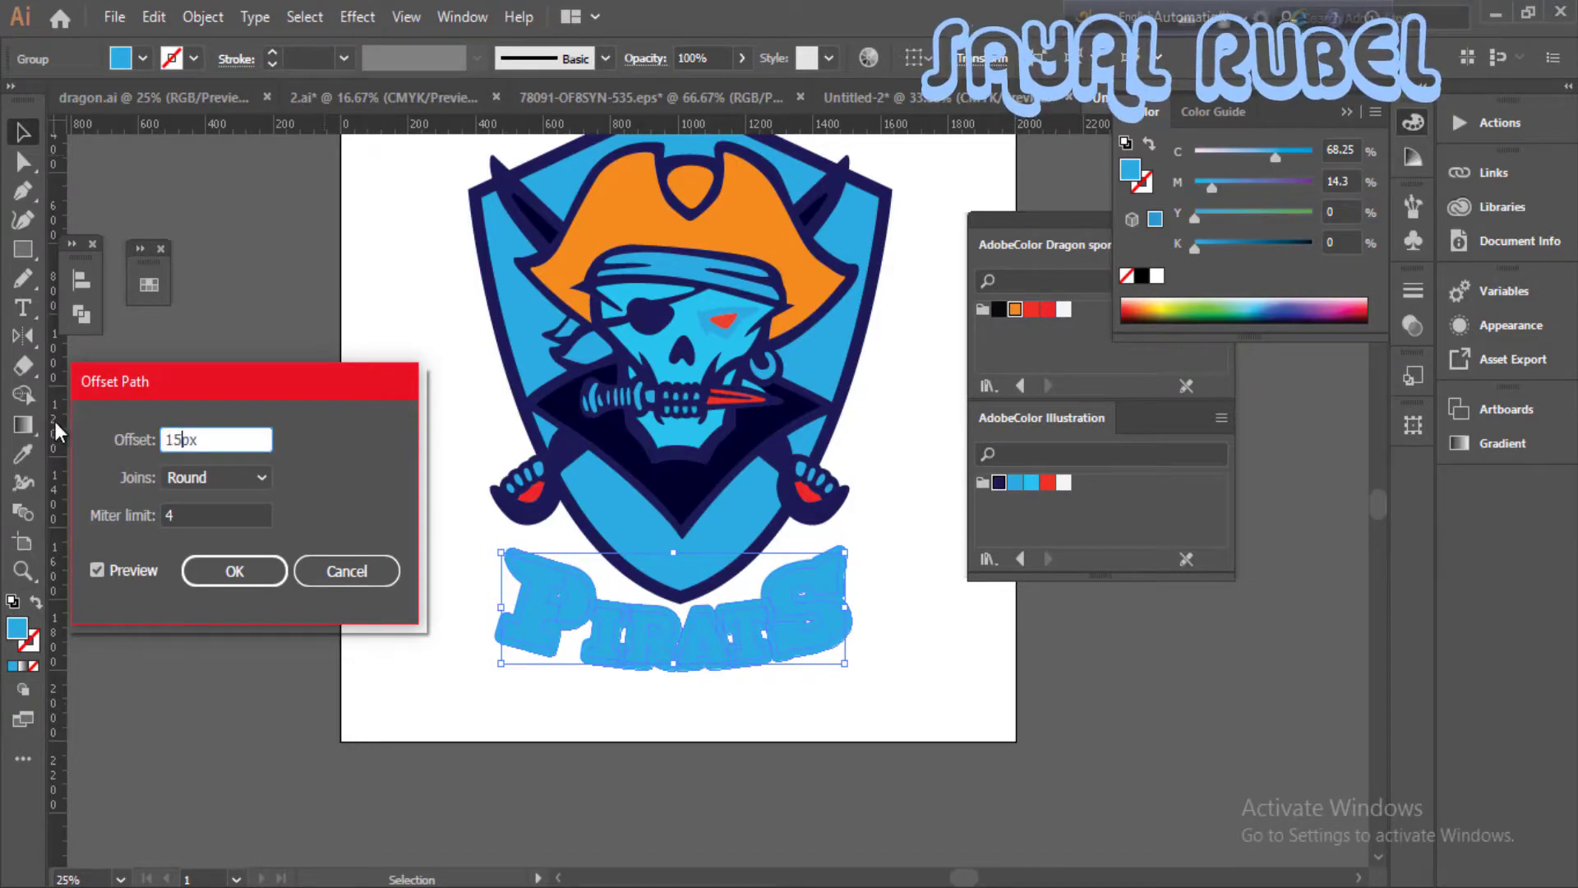
pyautogui.click(140, 569)
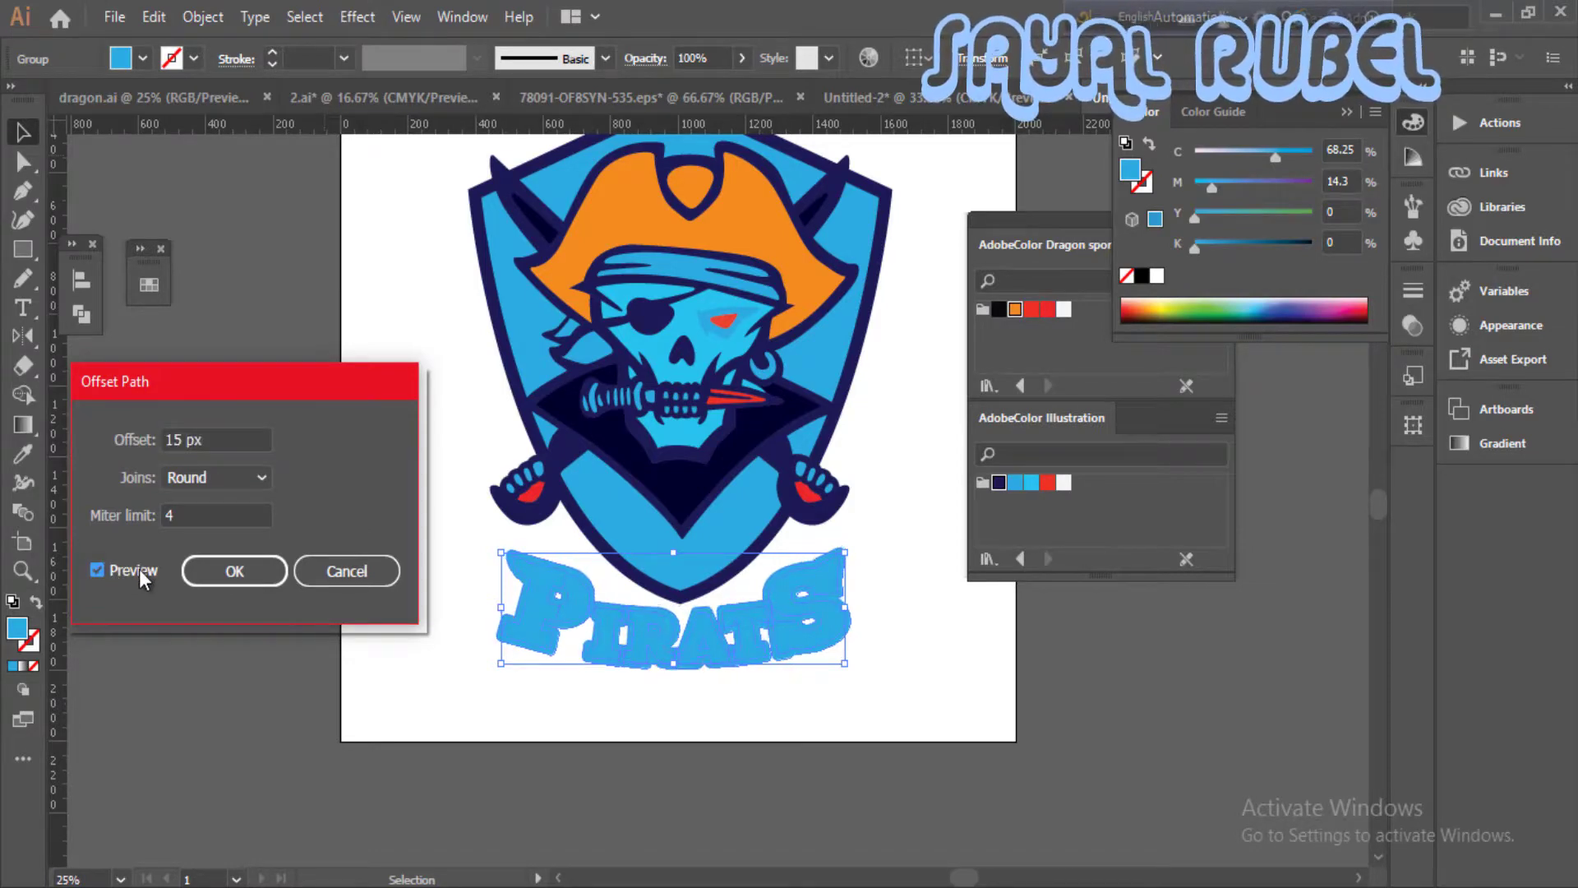
pyautogui.click(247, 582)
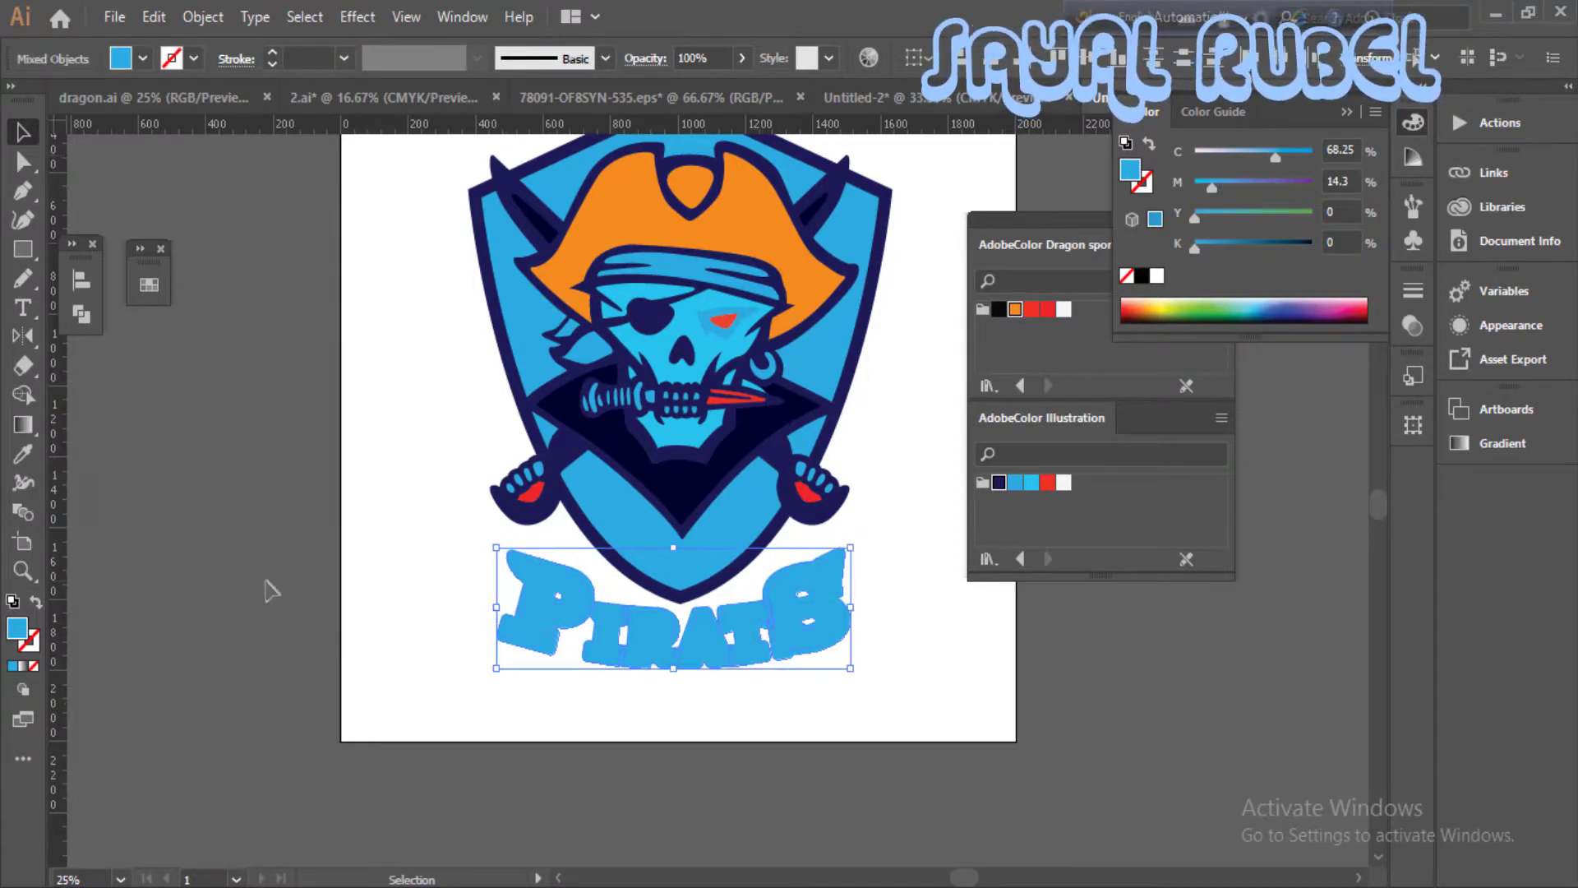
# - Fill the offset shapes around the PIRATS letters with the palette's dark navy and remove their stroke
pyautogui.scroll(1, 766, 487)
pyautogui.press('i')
pyautogui.click(778, 346)
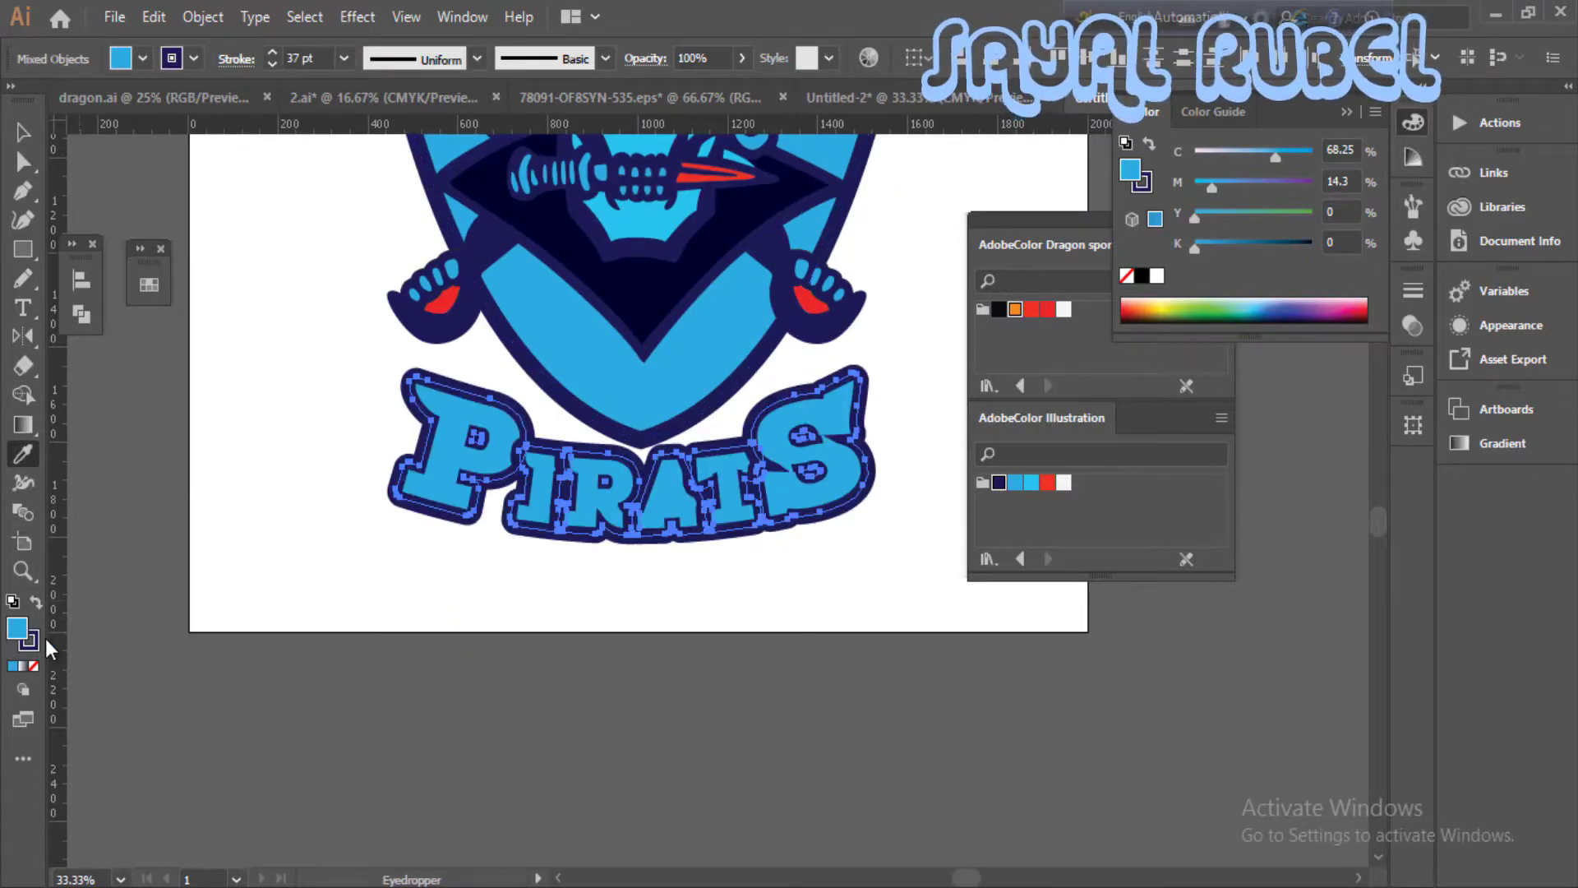
pyautogui.click(645, 403)
pyautogui.click(997, 484)
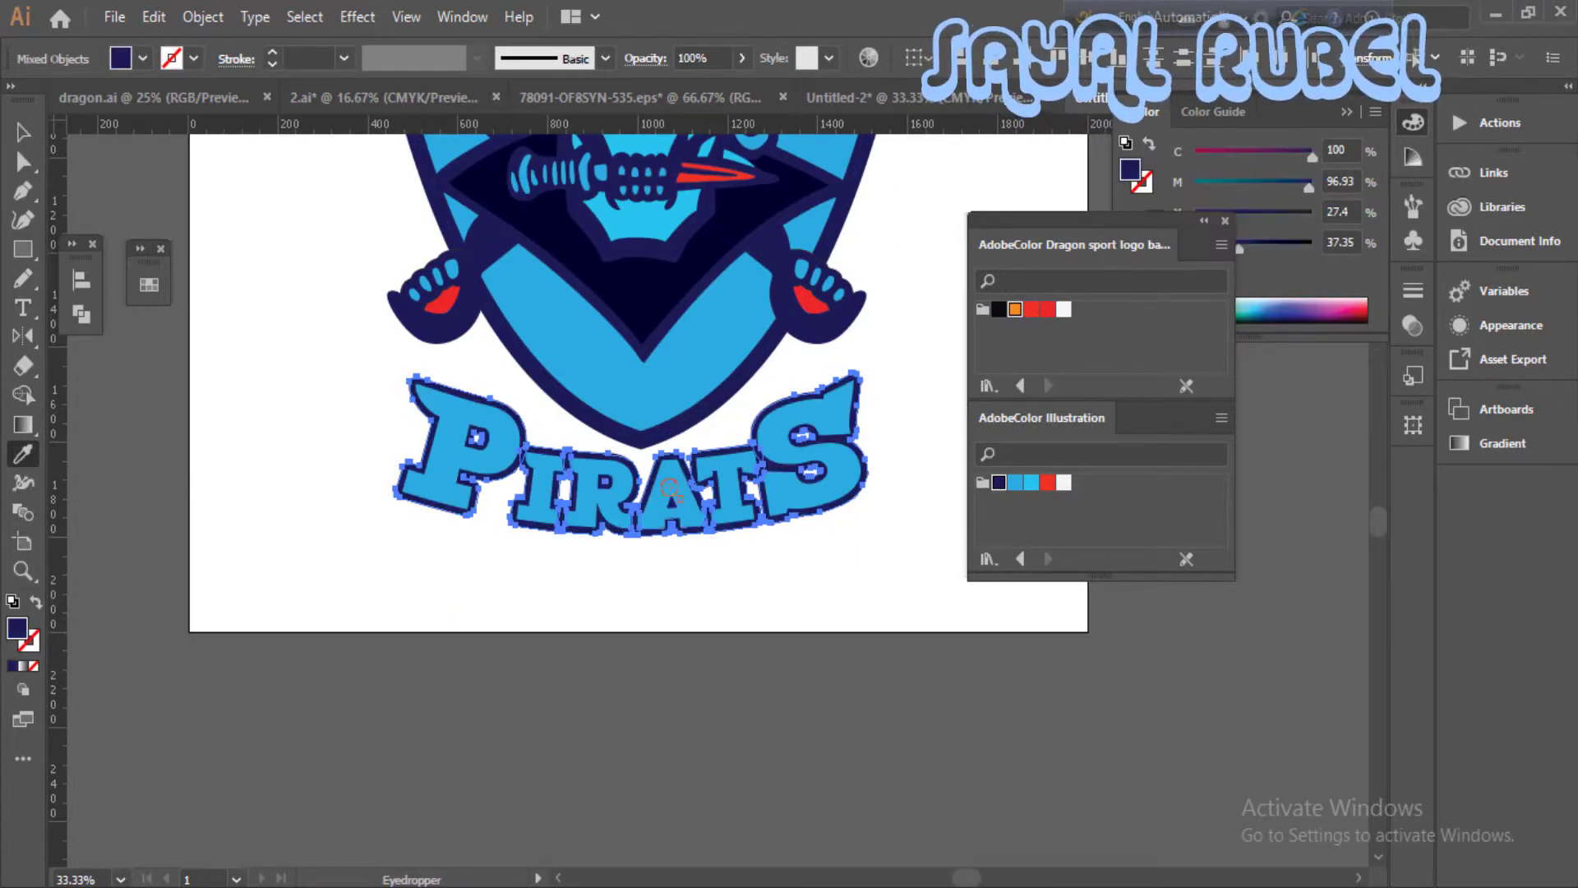
# - Try moving the outlined PIRATS lettering and undo the move
pyautogui.press('v')
pyautogui.click(184, 206)
pyautogui.moveTo(584, 526); pyautogui.dragTo(702, 617)
pyautogui.hotkey('ctrl', 'z')
pyautogui.rightClick(679, 519)
pyautogui.click(754, 666)
pyautogui.click(613, 620)
pyautogui.click(702, 567)
# - Draw a dark navy rectangle covering the whole artboard and send it behind the logo artwork
pyautogui.hotkey('ctrl', '-')
pyautogui.hotkey('ctrl', '-')
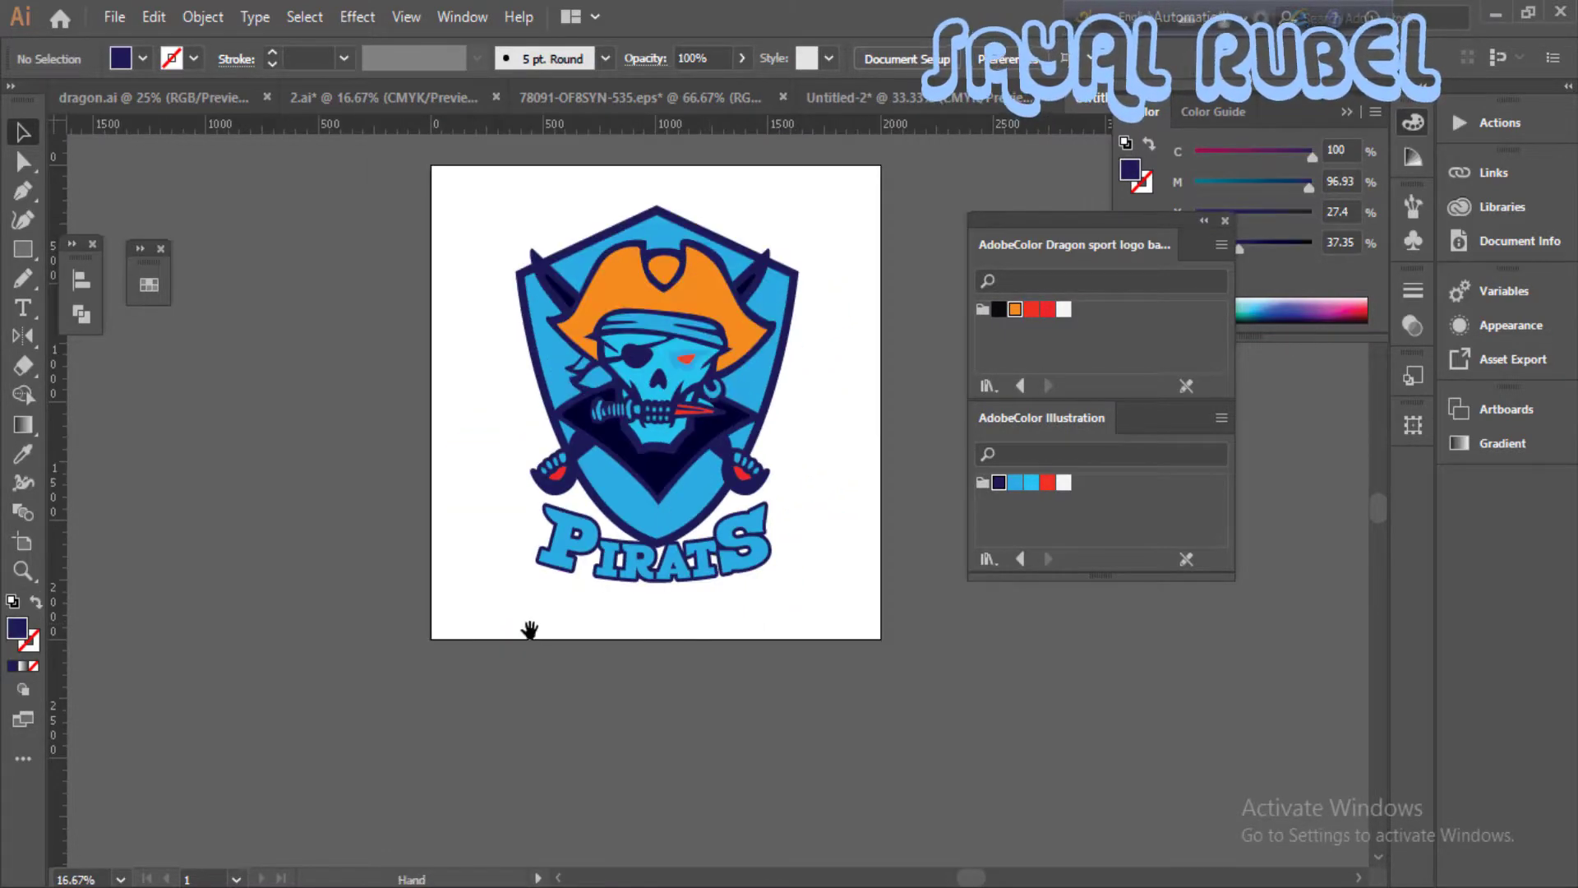
pyautogui.moveTo(529, 629); pyautogui.dragTo(510, 667)
pyautogui.press('m')
pyautogui.moveTo(412, 201); pyautogui.dragTo(863, 676)
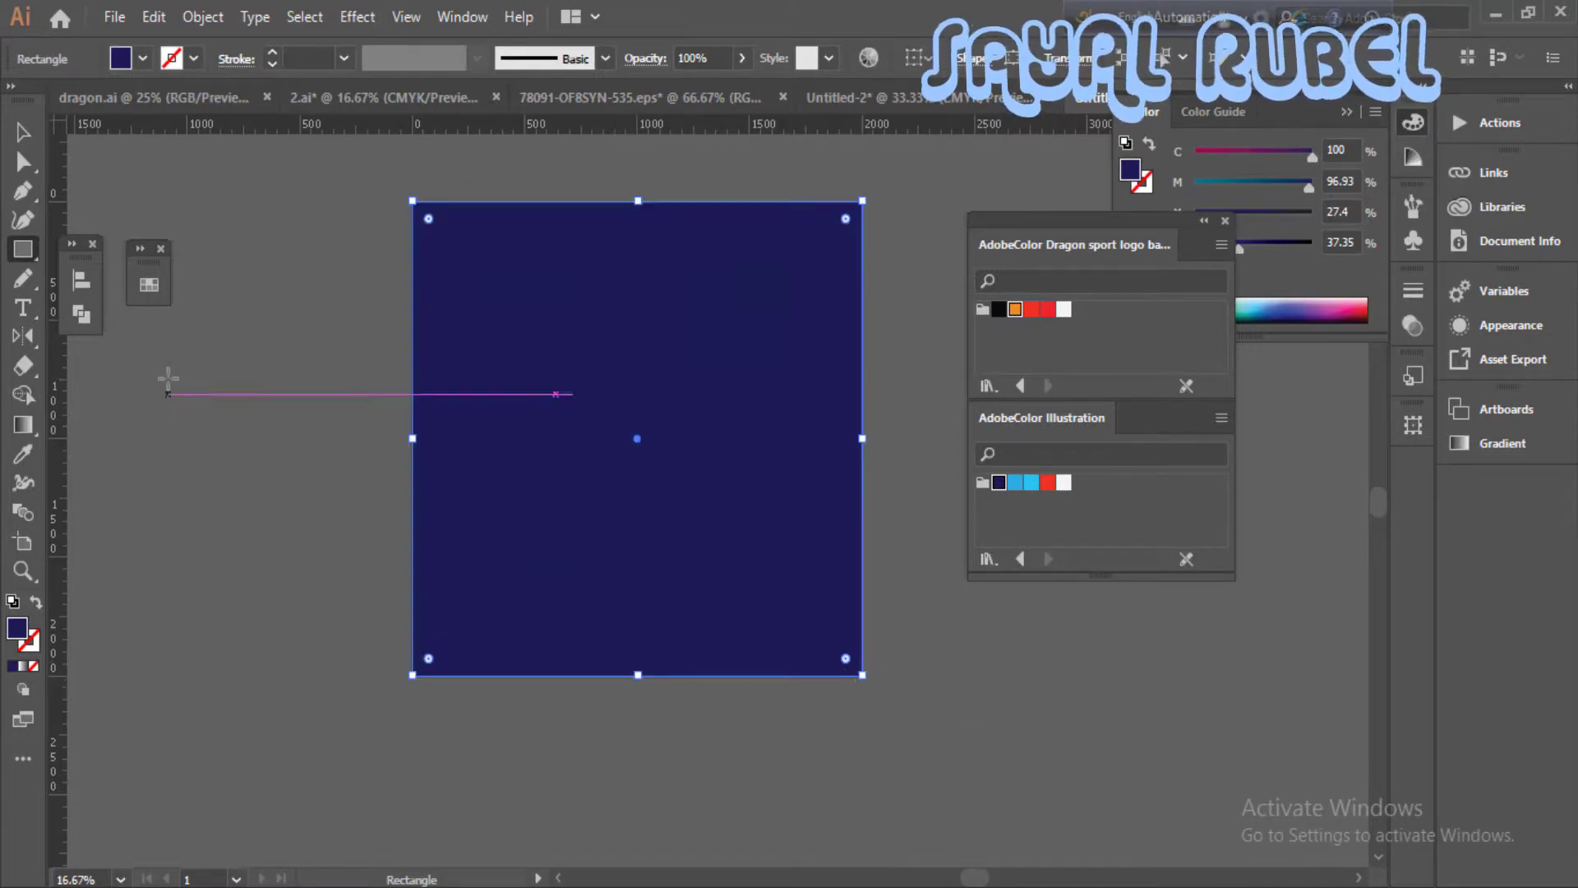
pyautogui.click(20, 133)
pyautogui.hotkey('ctrl', '[')
pyautogui.hotkey('ctrl', '[')
pyautogui.hotkey('ctrl', '[')
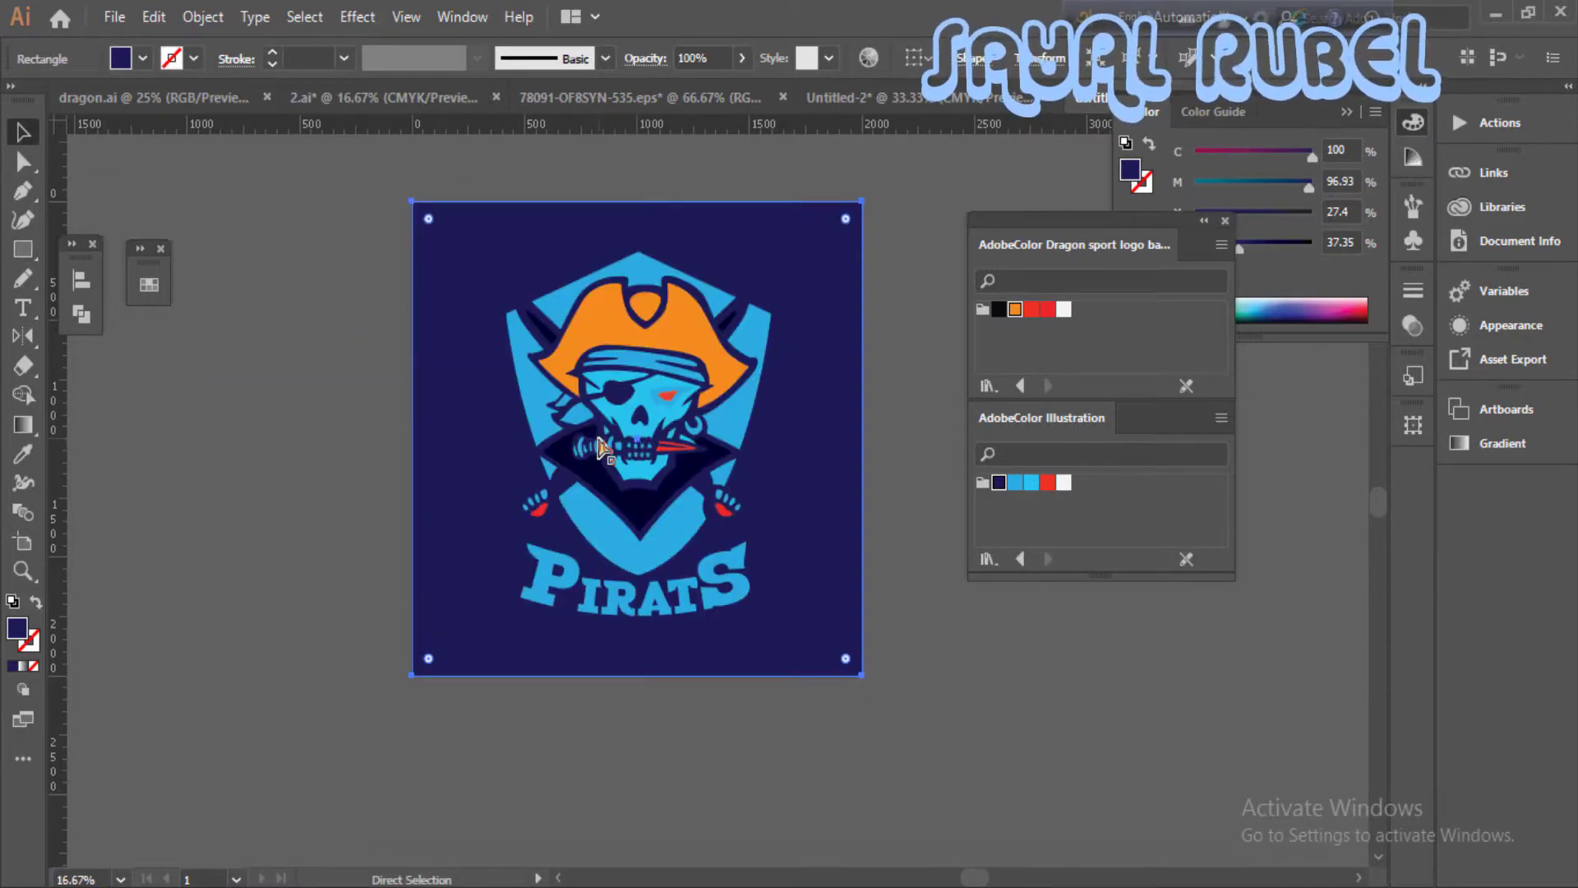
# - Lock the navy background rectangle and group all the logo artwork together
pyautogui.moveTo(454, 244); pyautogui.dragTo(835, 659)
pyautogui.rightClick(688, 561)
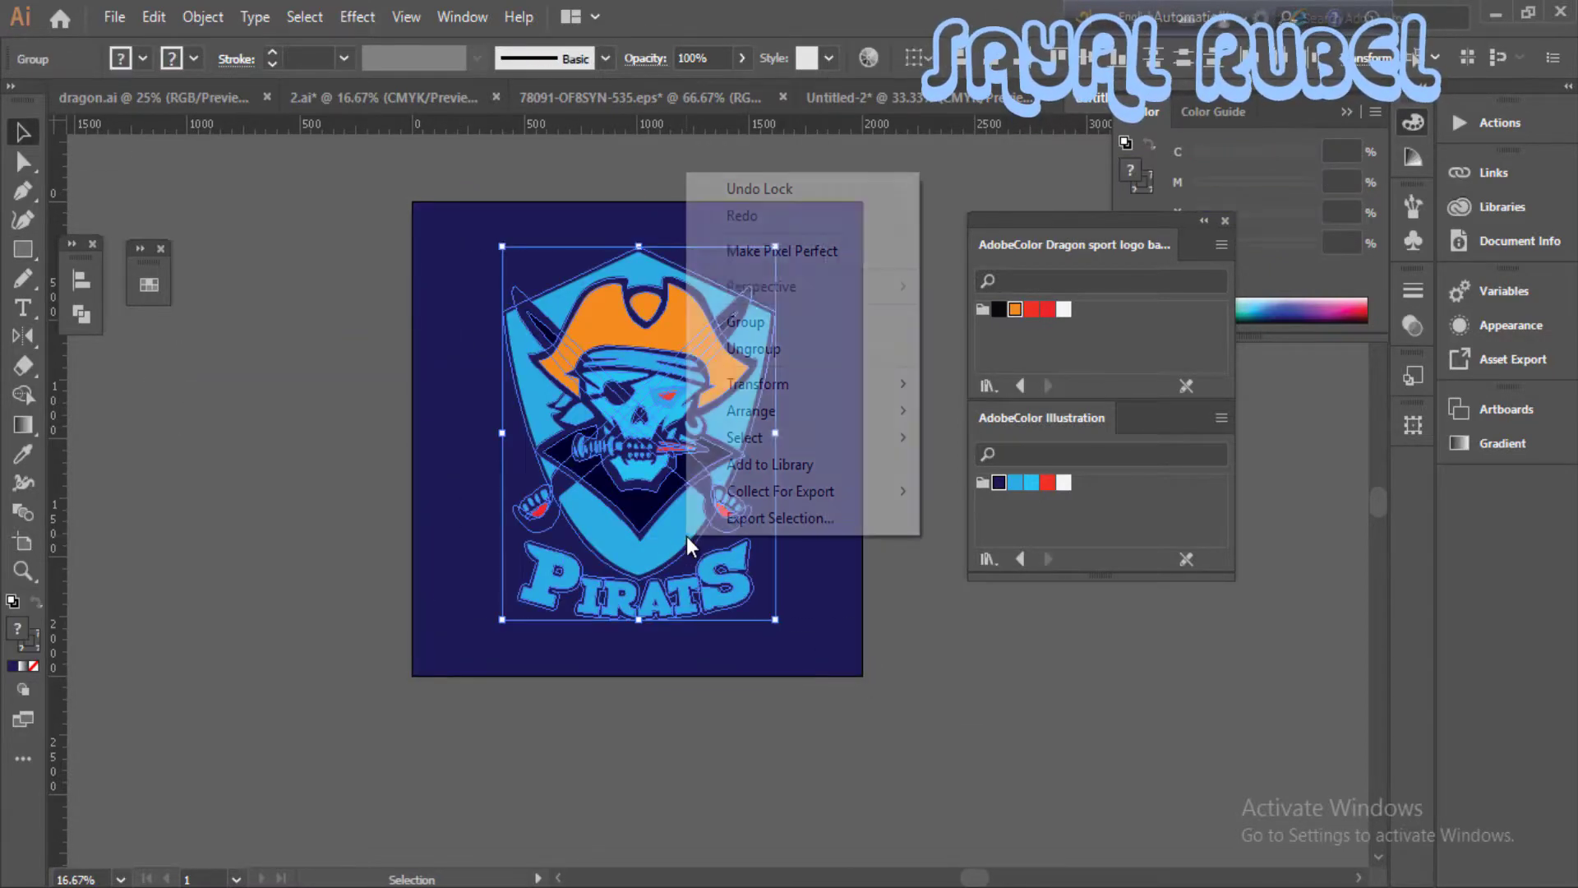
pyautogui.click(744, 322)
# - Expand the grouped logo so its strokes become filled shapes
pyautogui.click(202, 17)
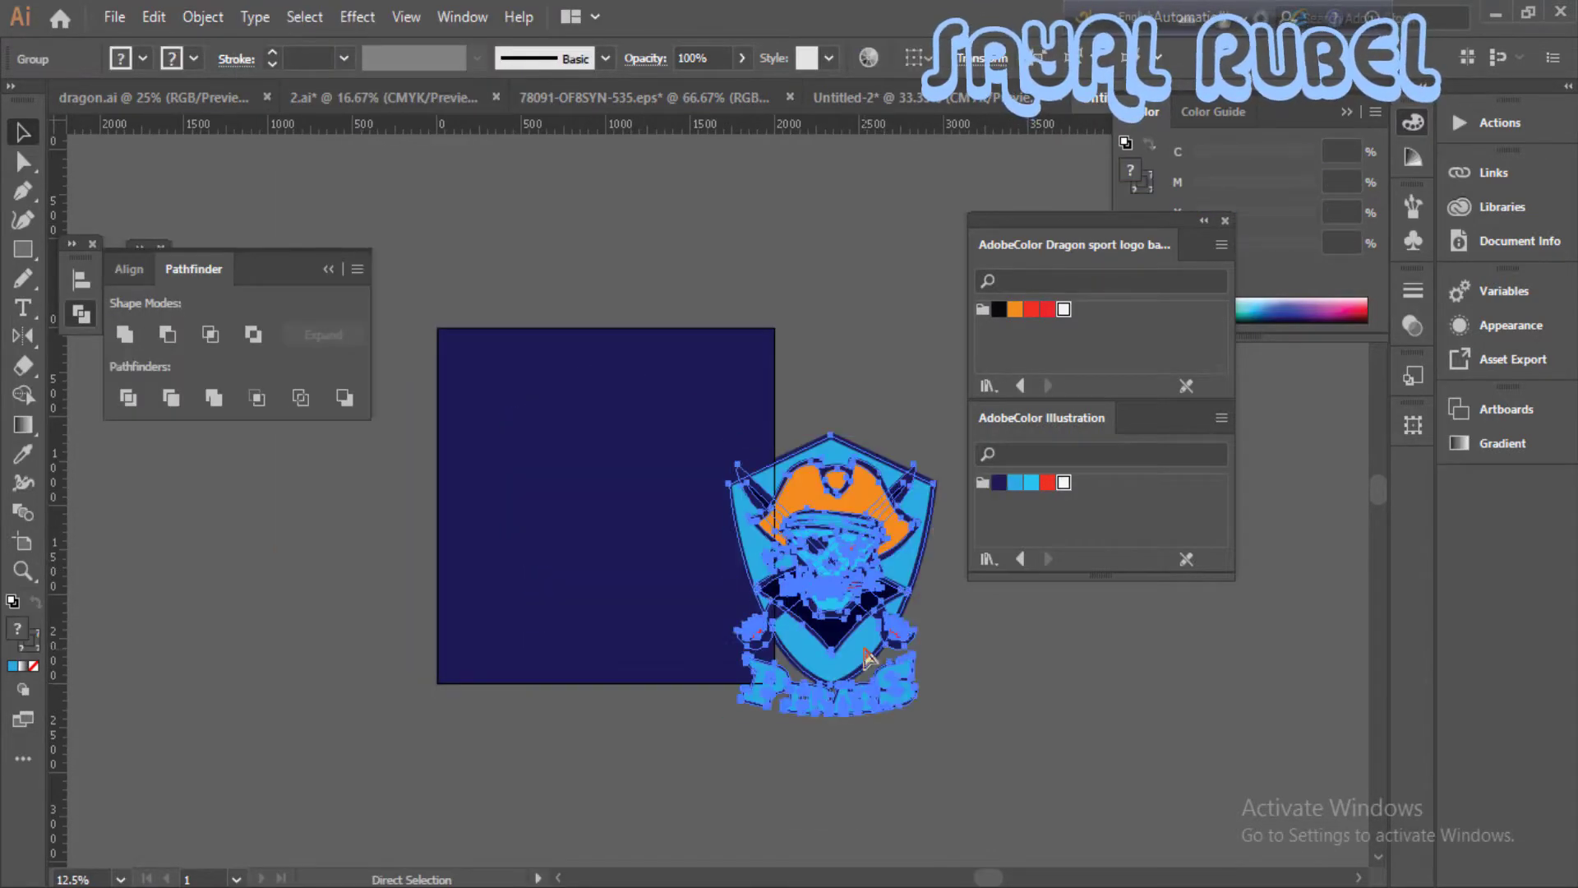
pyautogui.hotkey('ctrl', 'z')
pyautogui.click(202, 17)
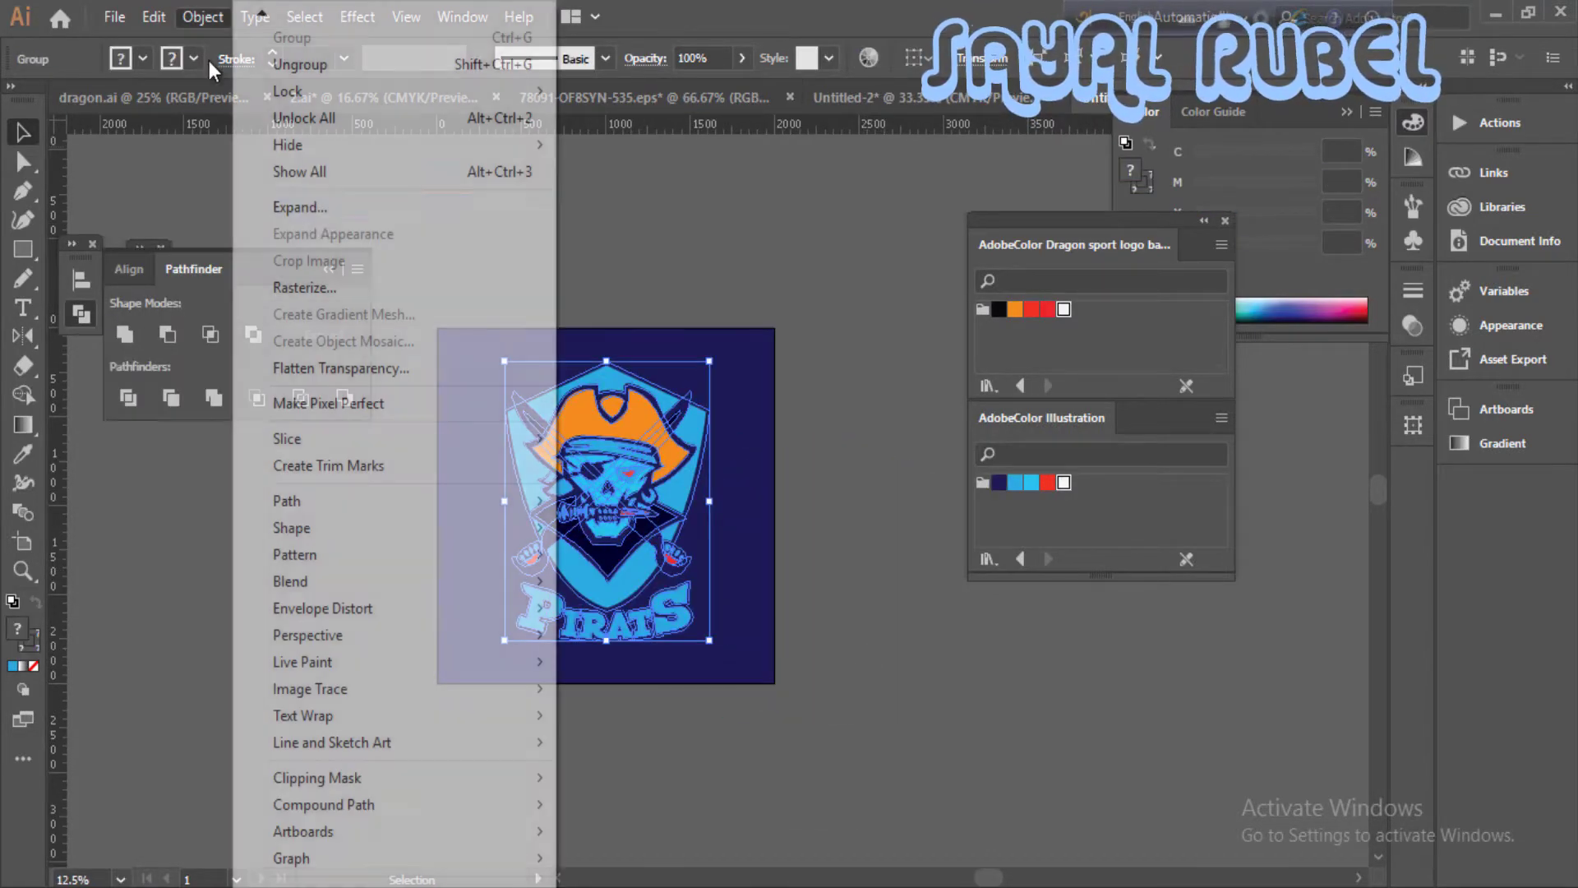
pyautogui.click(247, 205)
pyautogui.click(732, 591)
pyautogui.hotkey('ctrl', '+')
# - Offset the paths of the expanded logo and unite the offset shapes into one silhouette with Pathfinder
pyautogui.click(202, 16)
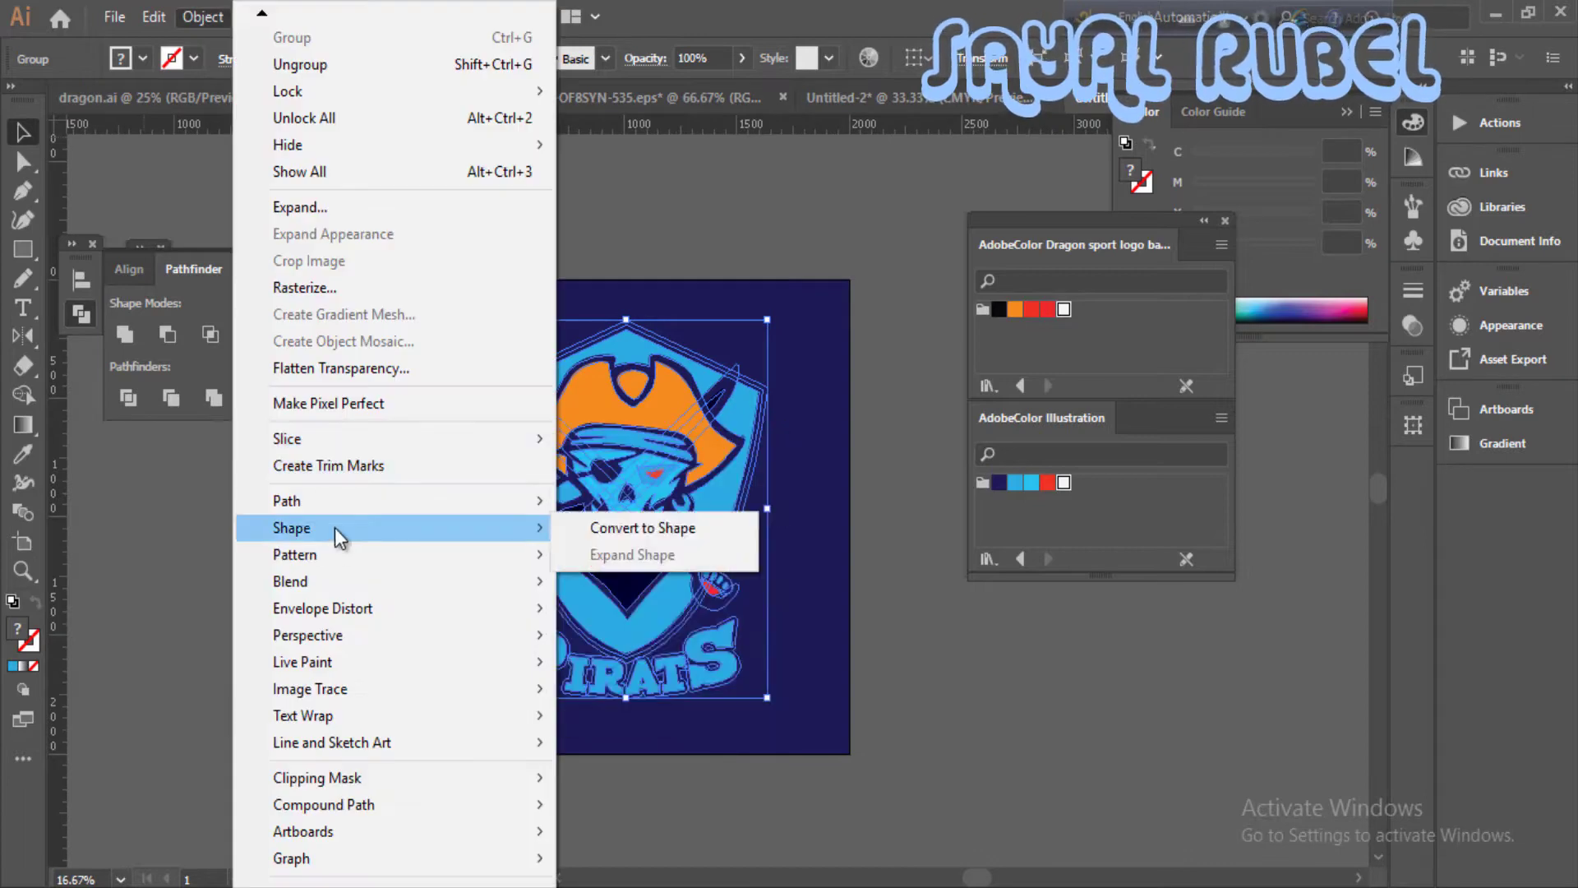
pyautogui.moveTo(576, 490)
pyautogui.click(641, 588)
pyautogui.click(234, 571)
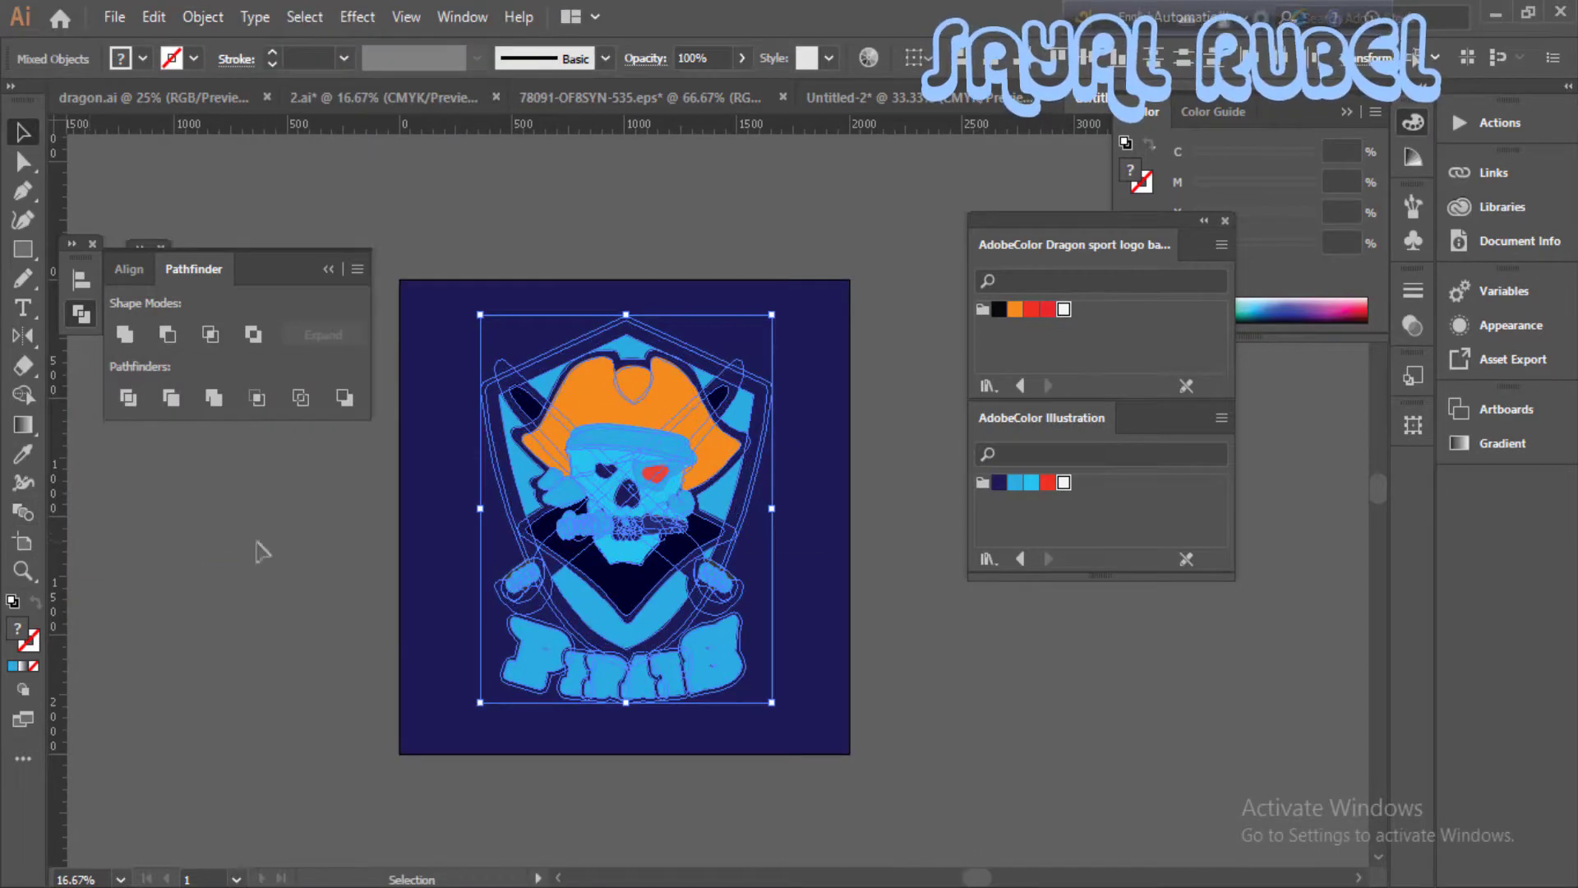
pyautogui.click(141, 399)
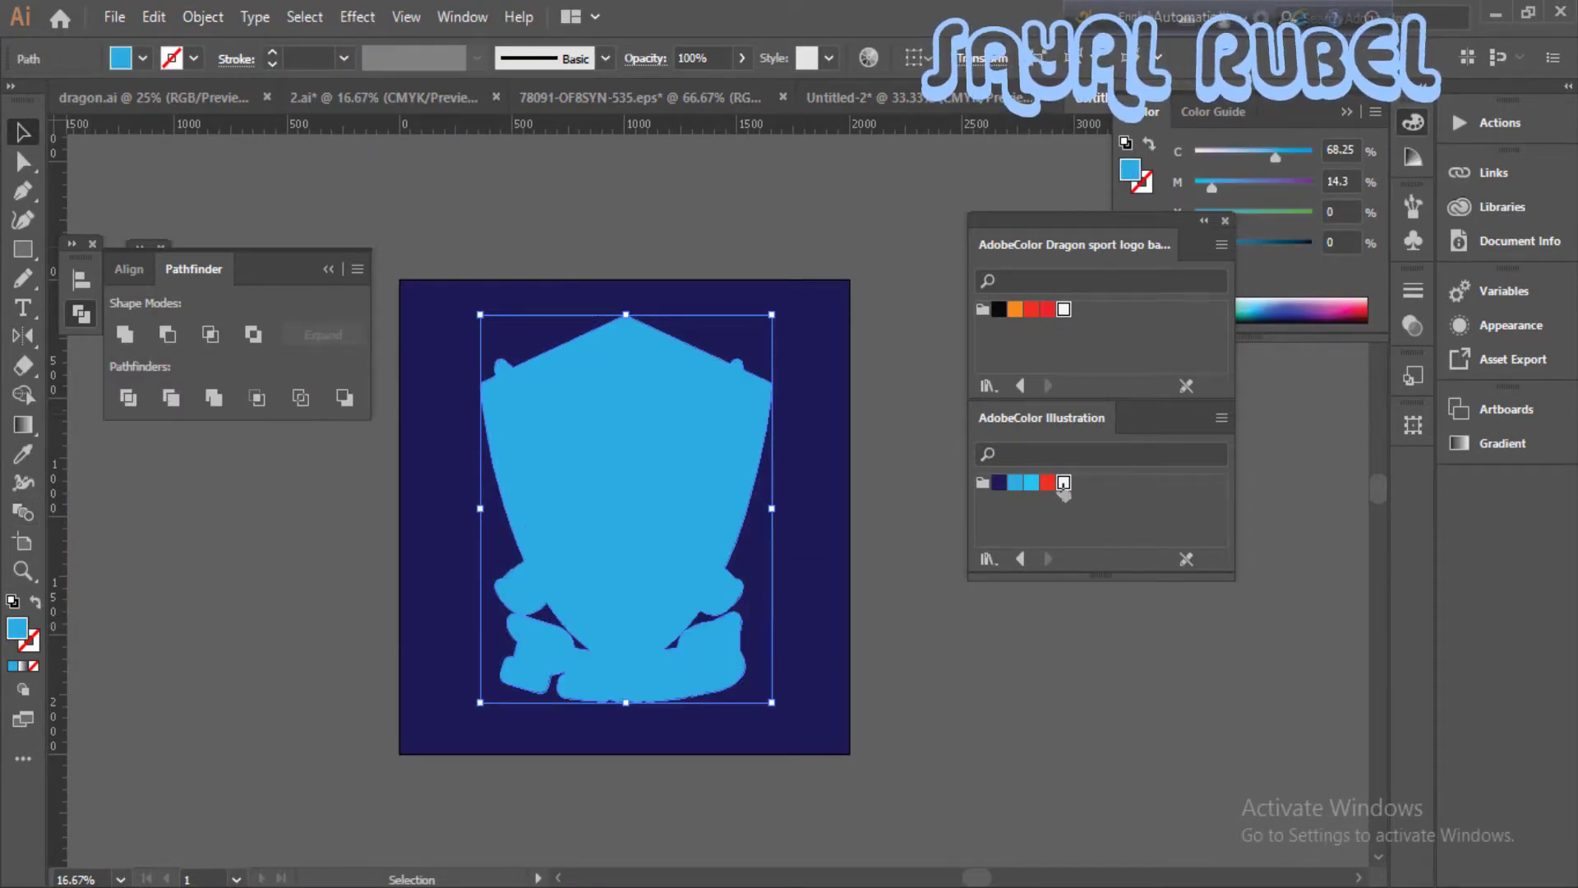
# - Fill the united silhouette with the palette's white and move it backward in the stacking order
pyautogui.click(1064, 483)
pyautogui.rightClick(671, 446)
pyautogui.moveTo(736, 761)
pyautogui.click(1085, 842)
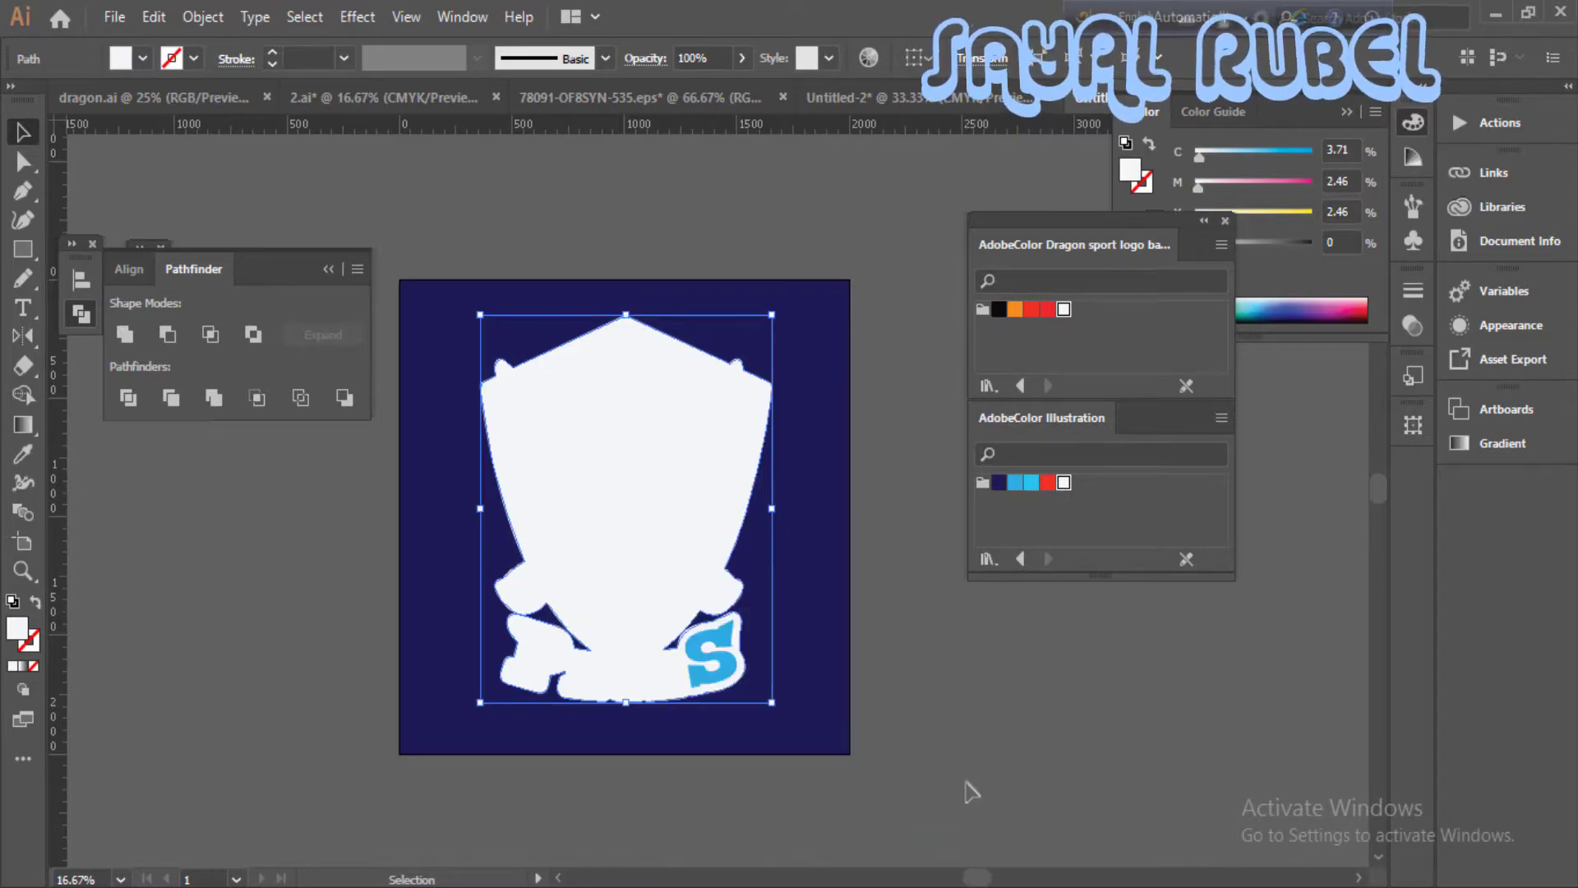
# - Try moving the logo pieces to check their grouping and undo the moves
pyautogui.click(881, 694)
pyautogui.moveTo(659, 528); pyautogui.dragTo(917, 575)
pyautogui.hotkey('ctrl', 'z')
pyautogui.moveTo(740, 508); pyautogui.dragTo(851, 519)
pyautogui.hotkey('ctrl', 'z')
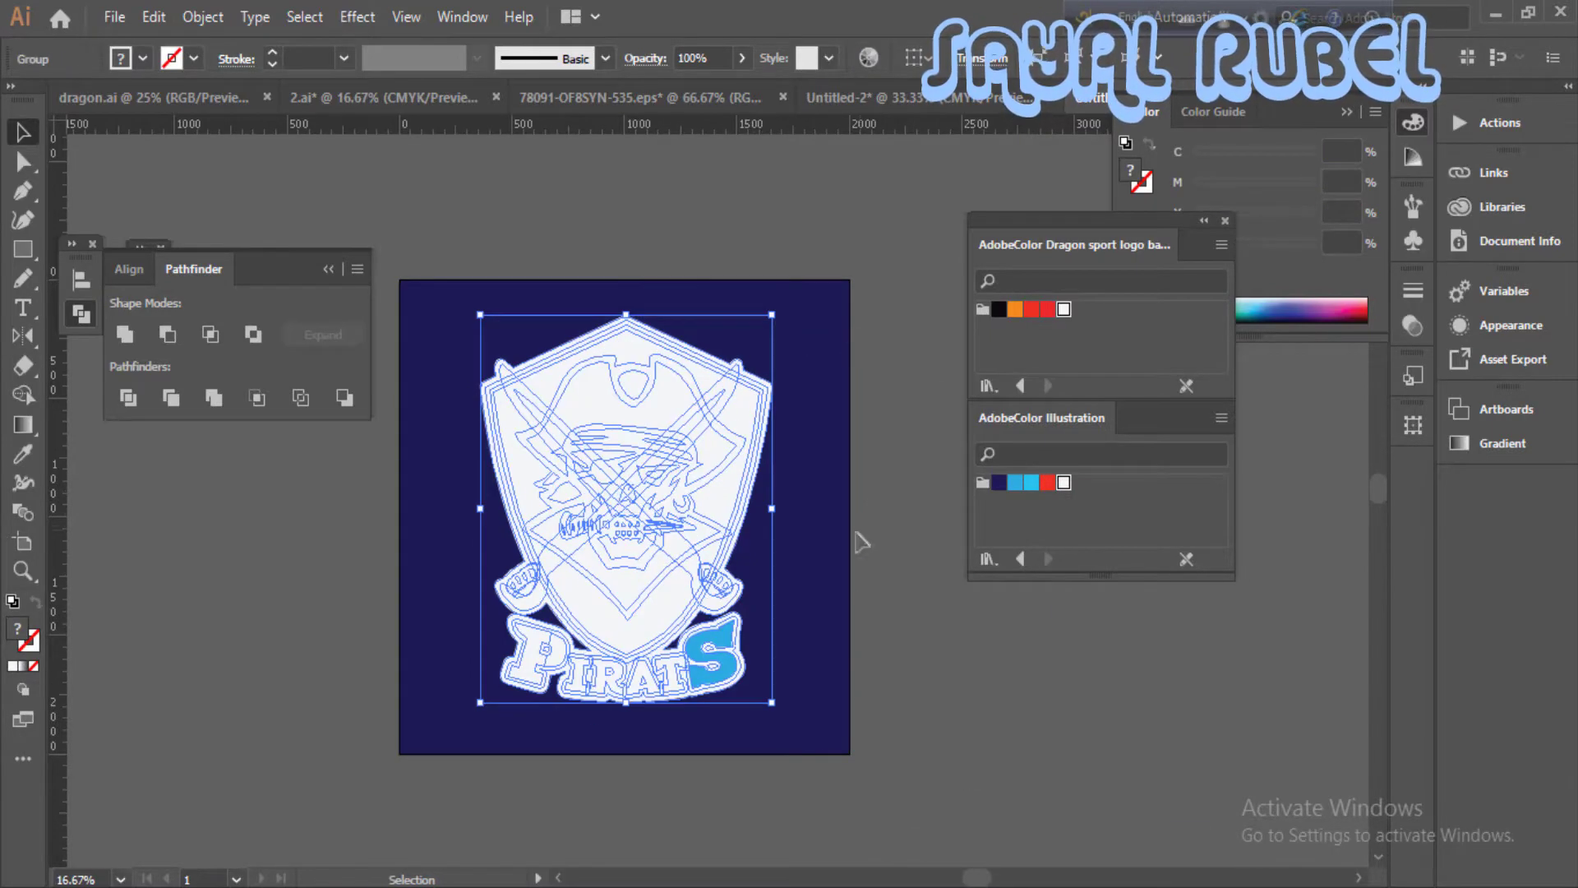
# - Rearrange the stacking so the white silhouette lies behind the logo artwork, and switch the document to outline view
pyautogui.rightClick(756, 483)
pyautogui.moveTo(928, 748)
pyautogui.click(1077, 831)
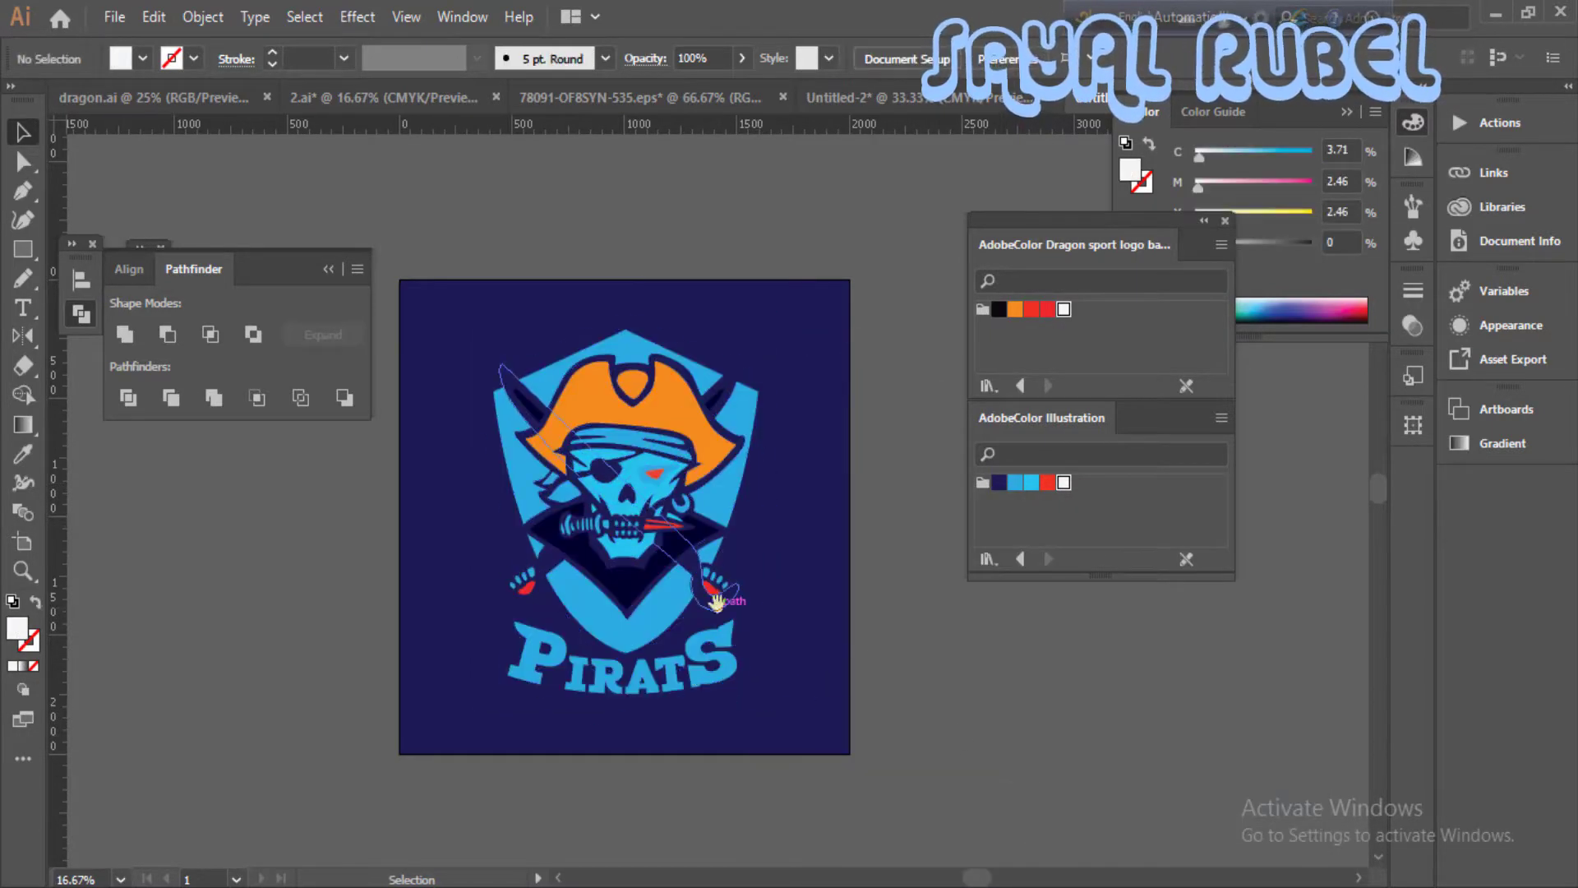
pyautogui.hotkey('ctrl', '+')
pyautogui.hotkey('ctrl', 'y')
pyautogui.click(809, 321)
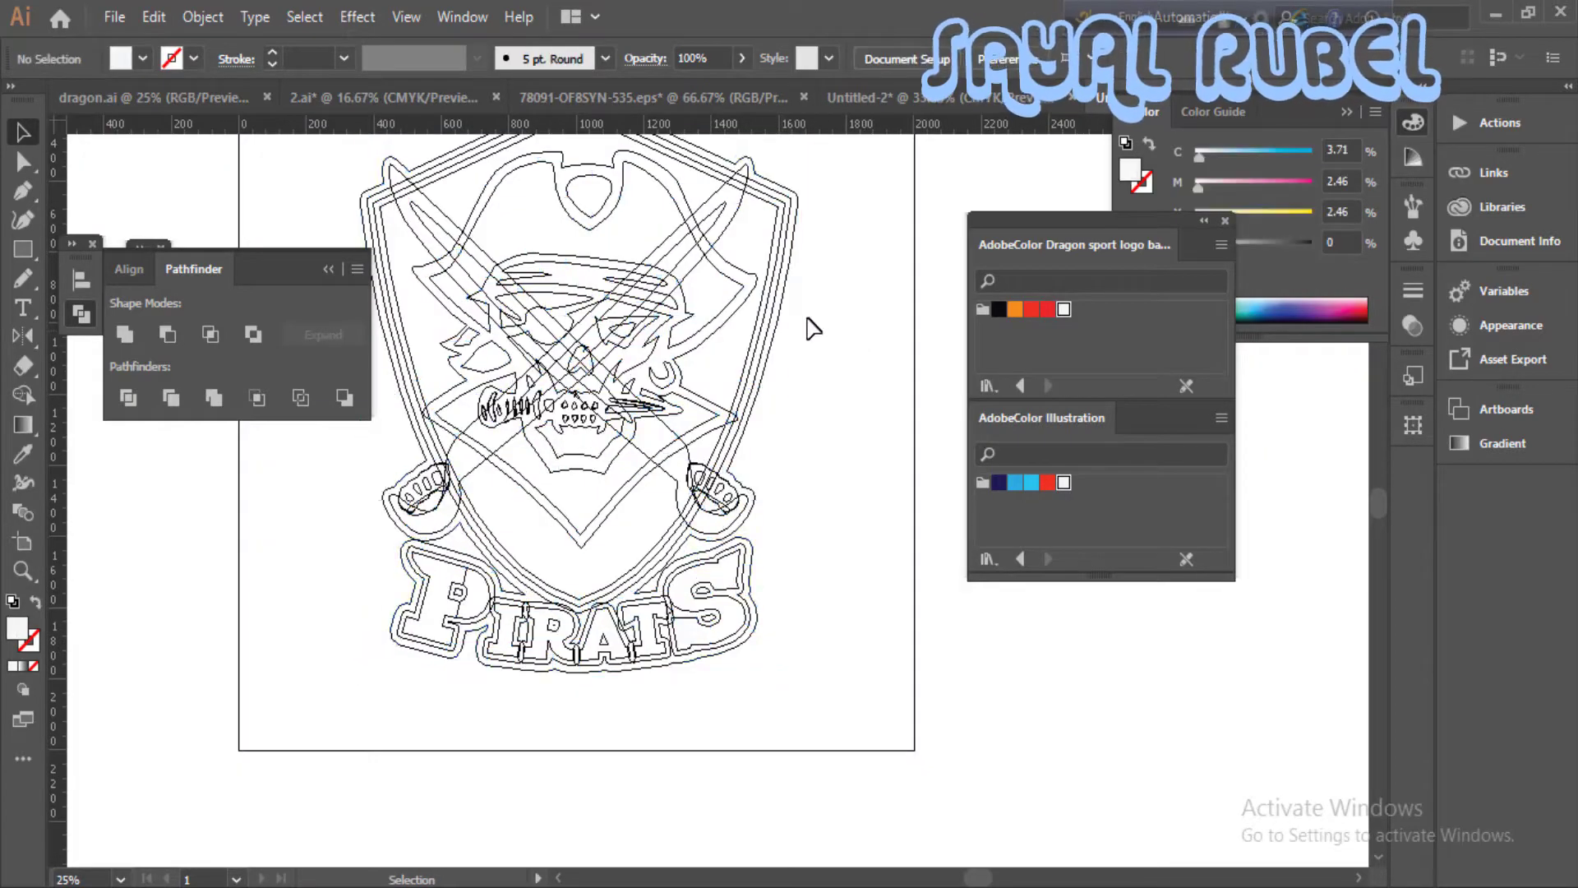
# - Return the document to preview and restore the white silhouette between the logo artwork and the navy background
pyautogui.moveTo(779, 296); pyautogui.dragTo(889, 364)
pyautogui.hotkey('ctrl', 'y')
pyautogui.hotkey('ctrl', 'z')
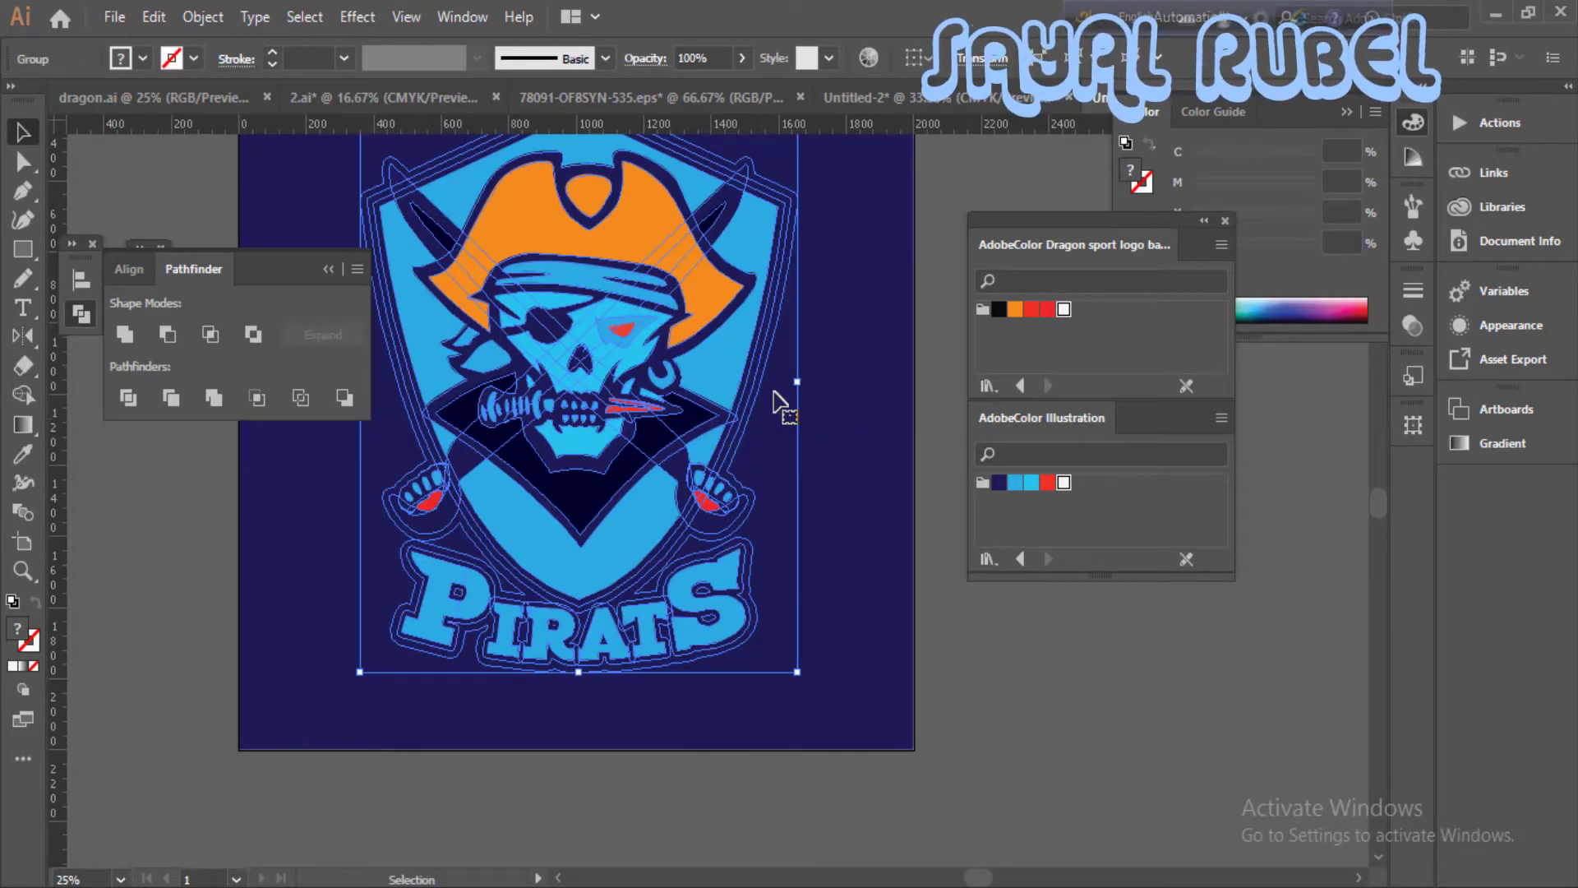
pyautogui.rightClick(760, 361)
pyautogui.click(795, 274)
pyautogui.hotkey('ctrl', 'z')
pyautogui.moveTo(896, 383); pyautogui.dragTo(915, 479)
pyautogui.hotkey('ctrl', '-')
pyautogui.click(873, 599)
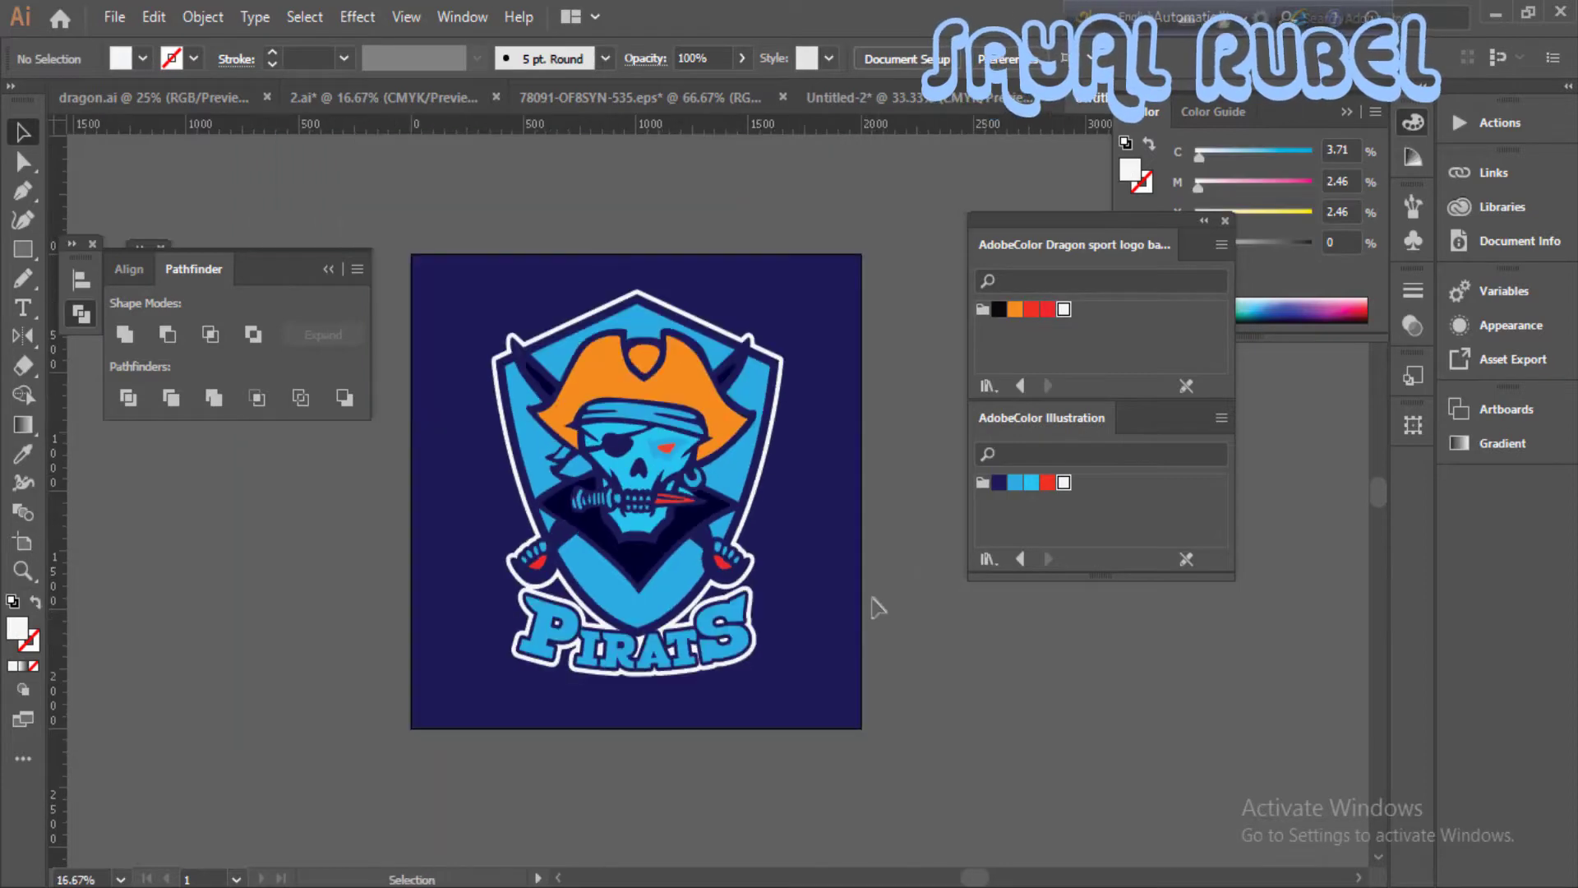
# - Examine the logo and the PIRATS lettering with their white border against the navy background
pyautogui.moveTo(859, 664); pyautogui.dragTo(878, 590)
pyautogui.hotkey('ctrl', '+')
pyautogui.moveTo(747, 686)
pyautogui.mouseDown()
pyautogui.moveTo(736, 581)
pyautogui.moveTo(756, 682)
pyautogui.mouseUp()
pyautogui.hotkey('ctrl', '+')
pyautogui.moveTo(658, 743); pyautogui.dragTo(704, 824)
pyautogui.hotkey('ctrl', '-')
pyautogui.moveTo(881, 682); pyautogui.dragTo(869, 709)
pyautogui.hotkey('ctrl', '-')
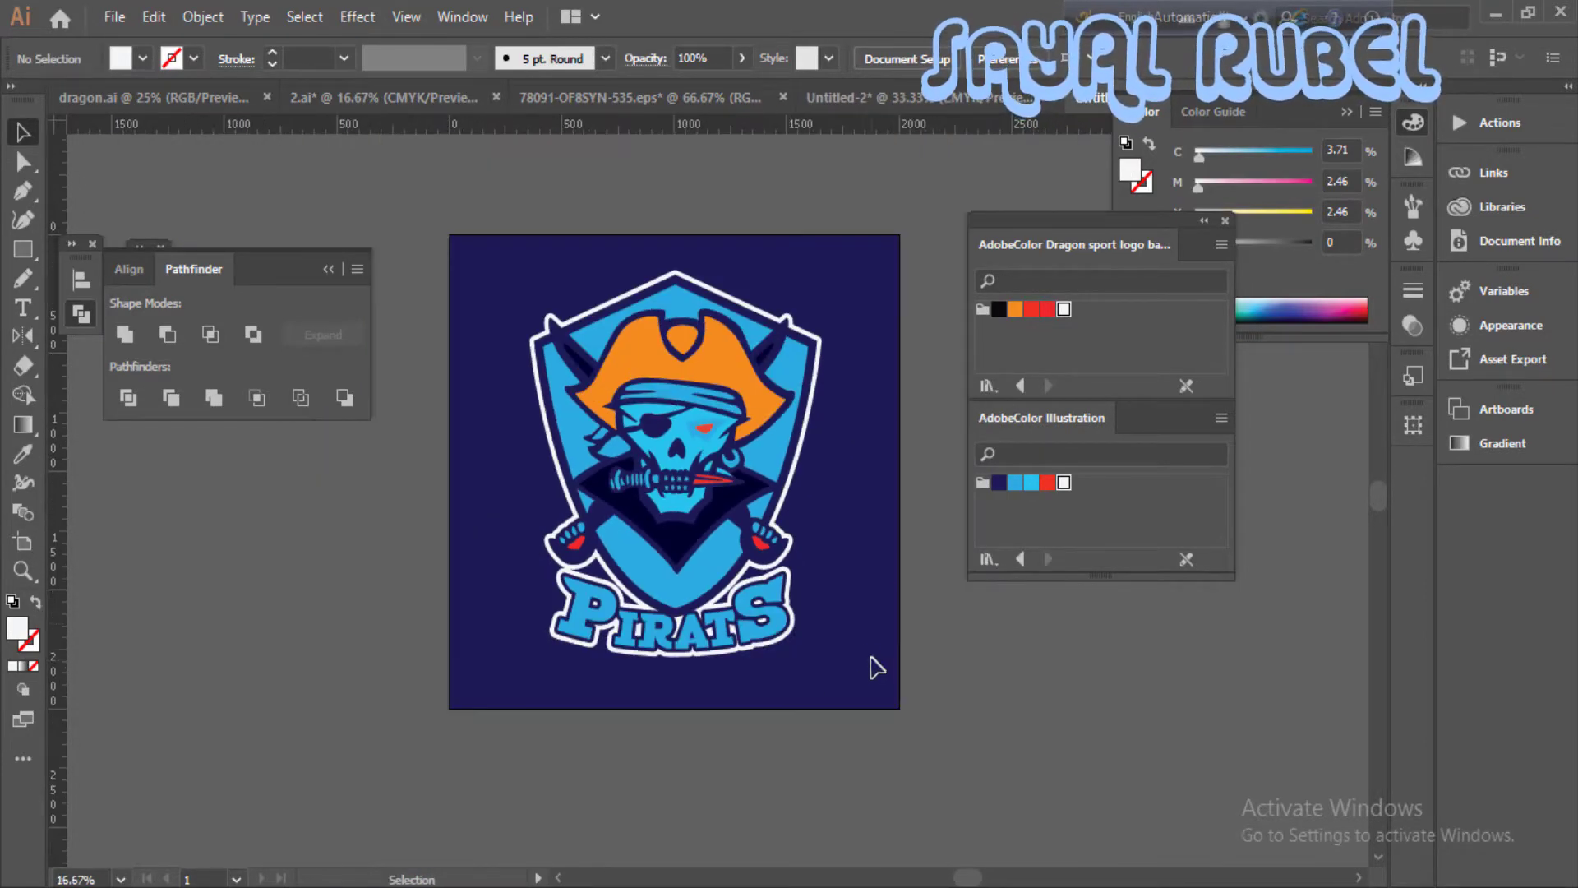
pyautogui.hotkey('ctrl', '+')
pyautogui.moveTo(863, 773); pyautogui.dragTo(828, 695)
pyautogui.hotkey('ctrl', '-')
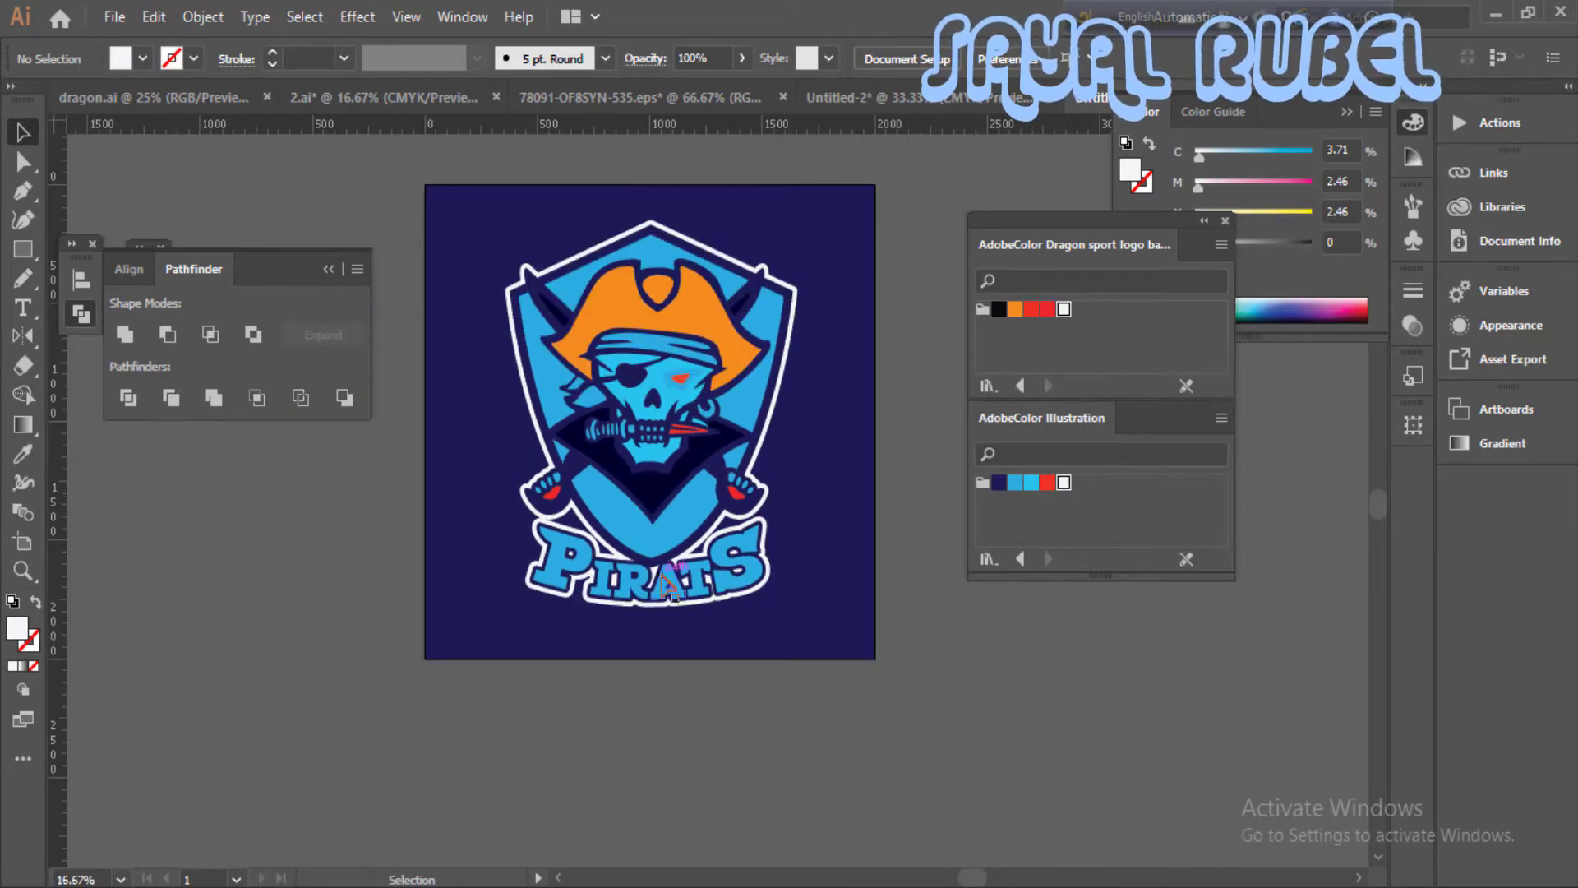
# - Try enlarging the logo well beyond the artboard edges
pyautogui.click(726, 599)
pyautogui.moveTo(791, 604); pyautogui.dragTo(793, 598)
pyautogui.hotkey('ctrl', 'z')
pyautogui.moveTo(425, 200); pyautogui.dragTo(1250, 829)
pyautogui.click(779, 627)
pyautogui.click(734, 593)
pyautogui.hscroll(5, 826, 694)
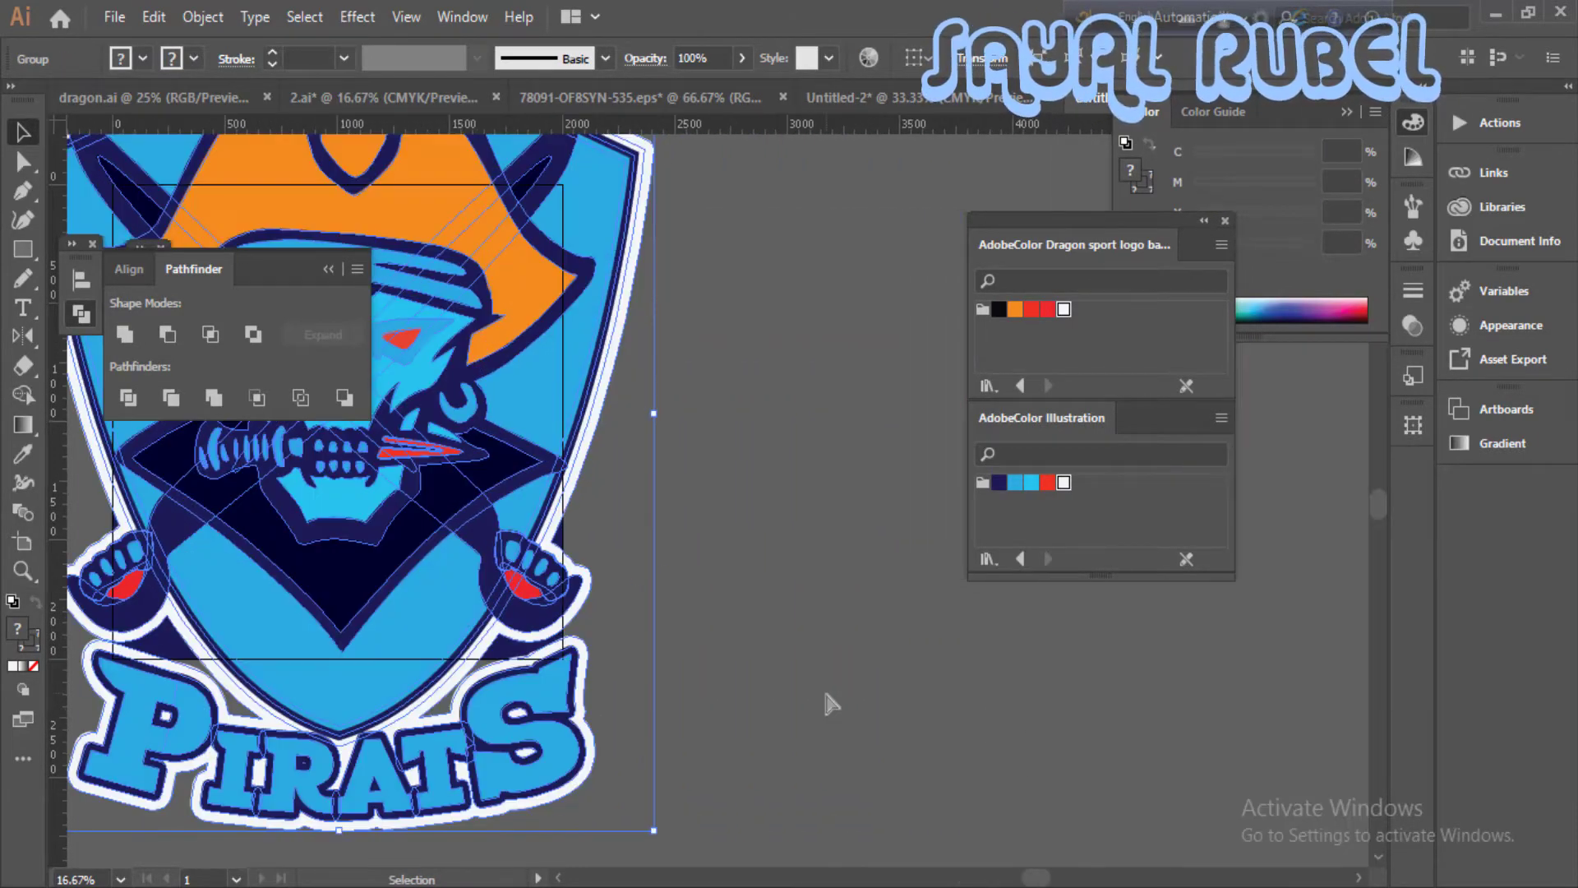
pyautogui.hotkey('ctrl', '-')
pyautogui.hotkey('ctrl', '-')
pyautogui.moveTo(876, 710); pyautogui.dragTo(902, 745)
pyautogui.moveTo(720, 622); pyautogui.dragTo(717, 670)
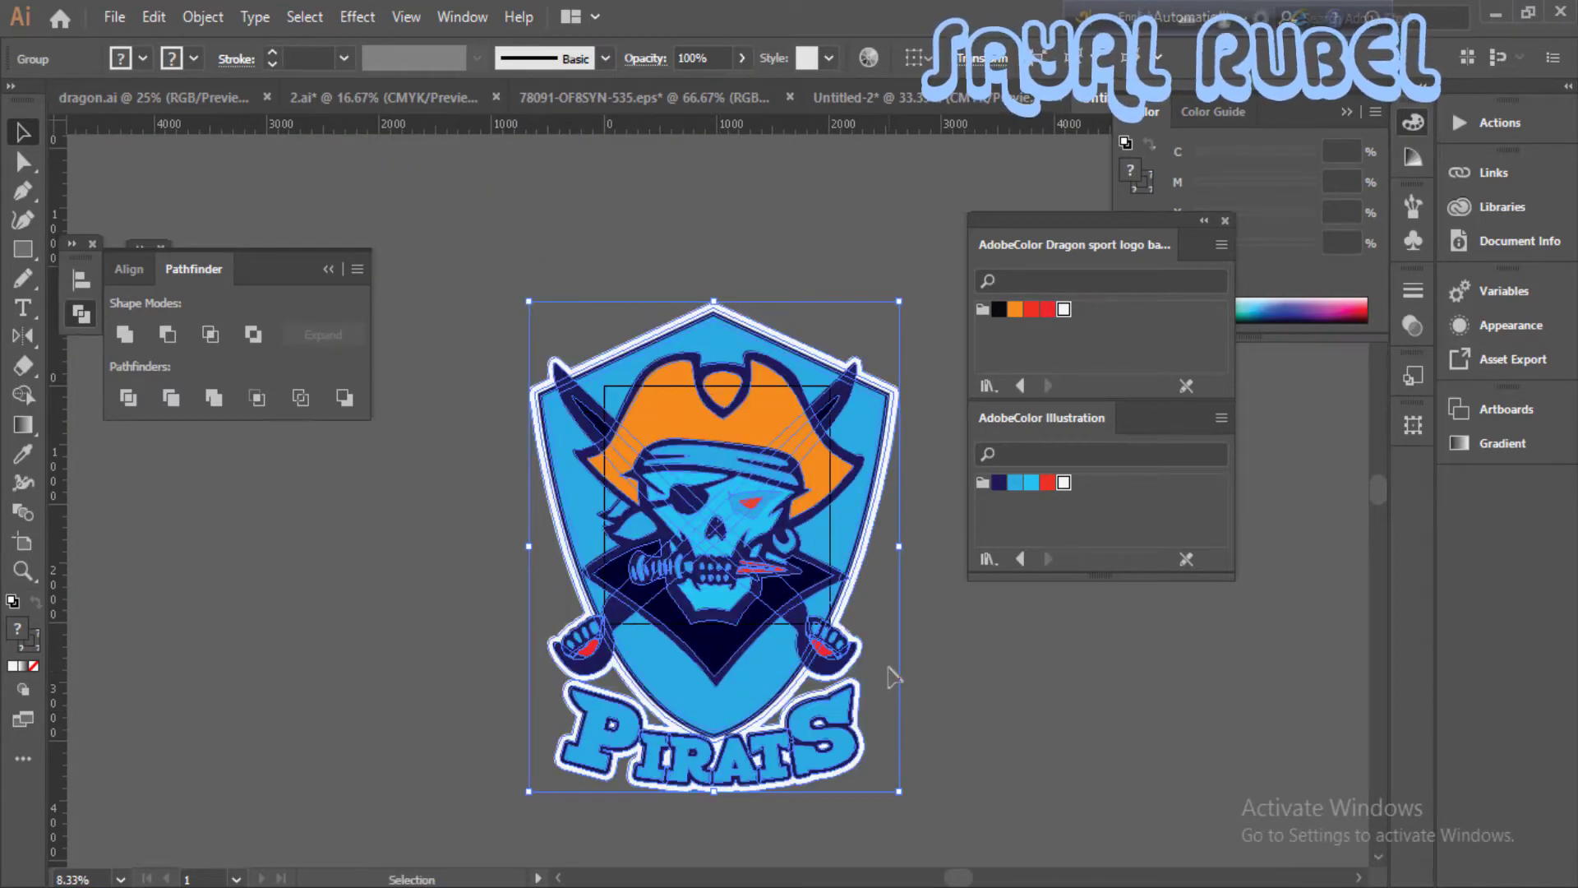
# - Try lowering the enlarged logo's opacity to 31%, and undo the opacity change and the enlargement
pyautogui.click(918, 491)
pyautogui.click(871, 496)
pyautogui.moveTo(736, 88); pyautogui.dragTo(672, 91)
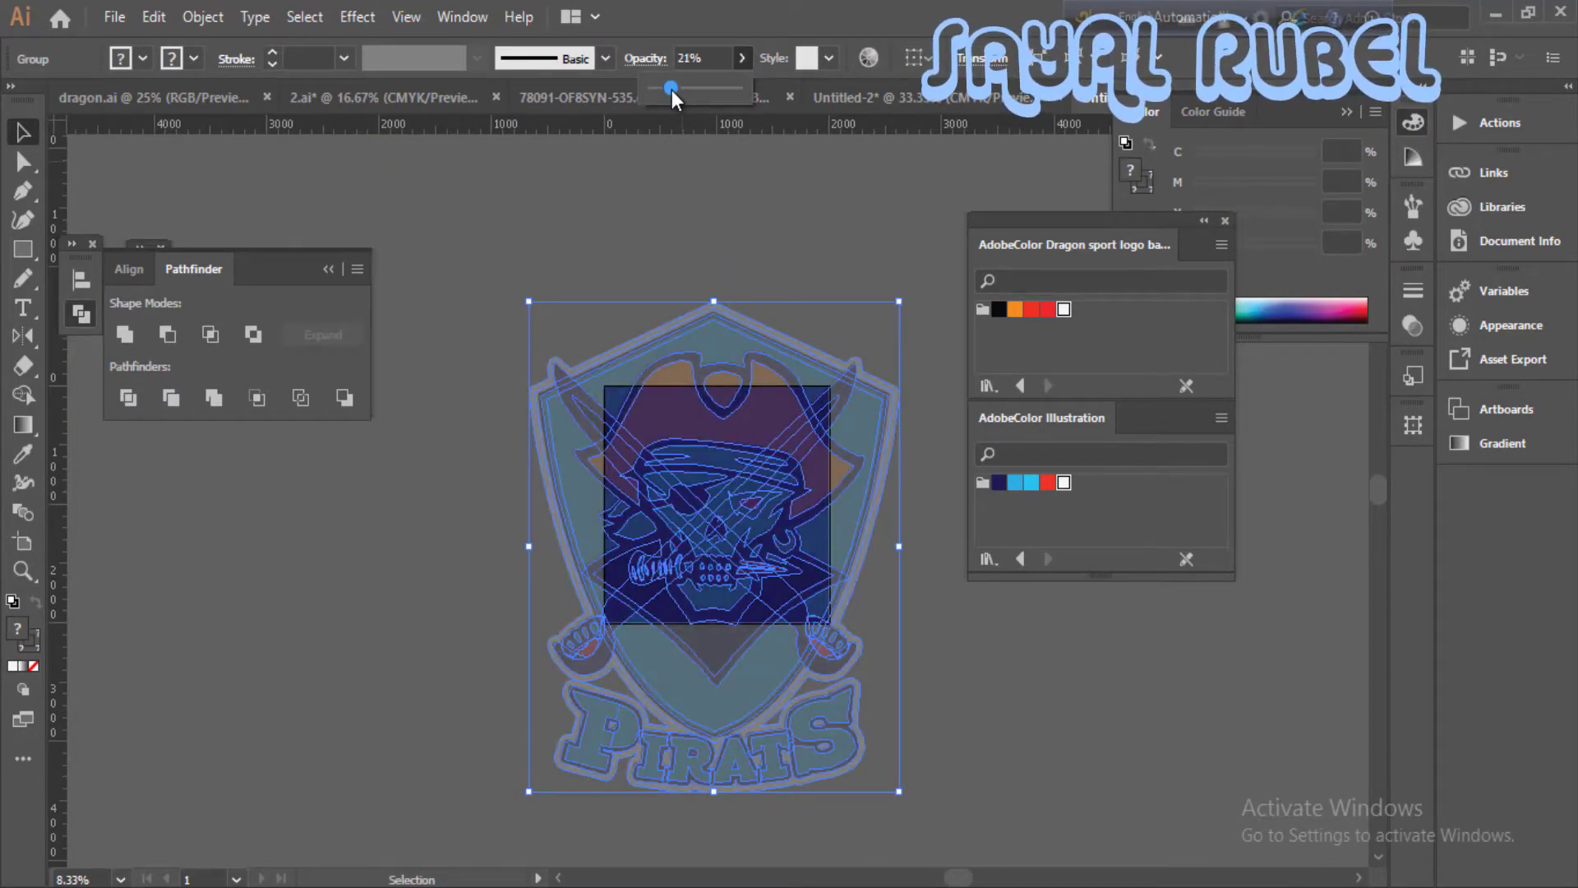
pyautogui.click(905, 529)
pyautogui.moveTo(831, 585); pyautogui.dragTo(551, 682)
pyautogui.hotkey('ctrl', 'z')
pyautogui.hotkey('ctrl', 'z')
pyautogui.hotkey('ctrl', 'z')
pyautogui.hotkey('ctrl', 'z')
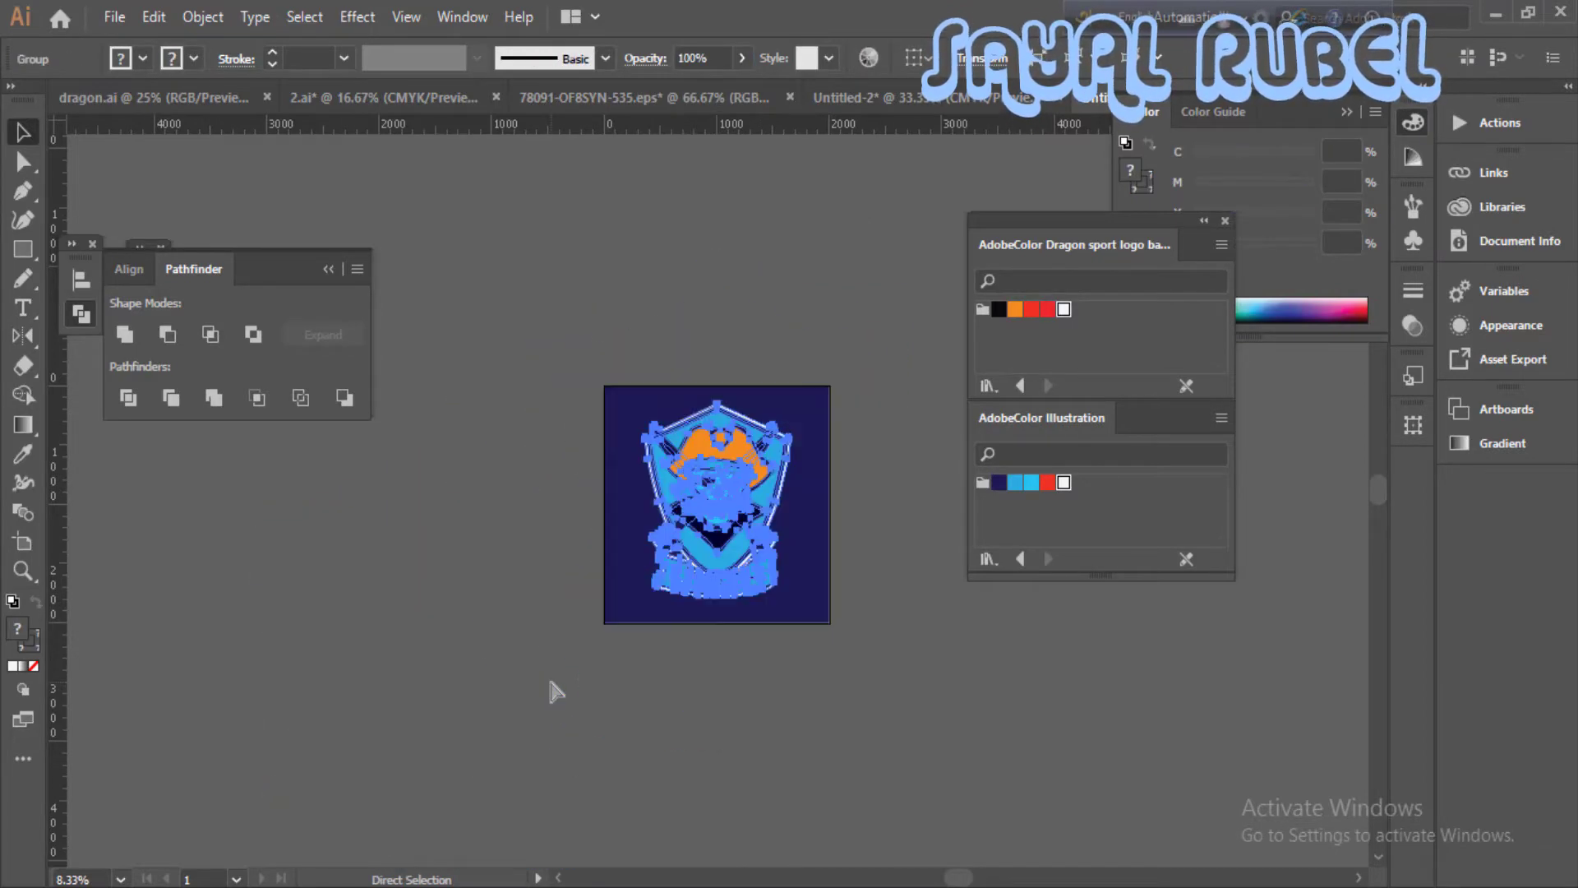
# - Enlarge a copy of the logo about its centre well beyond the artboard and send it behind the navy background
pyautogui.moveTo(787, 608); pyautogui.dragTo(910, 752)
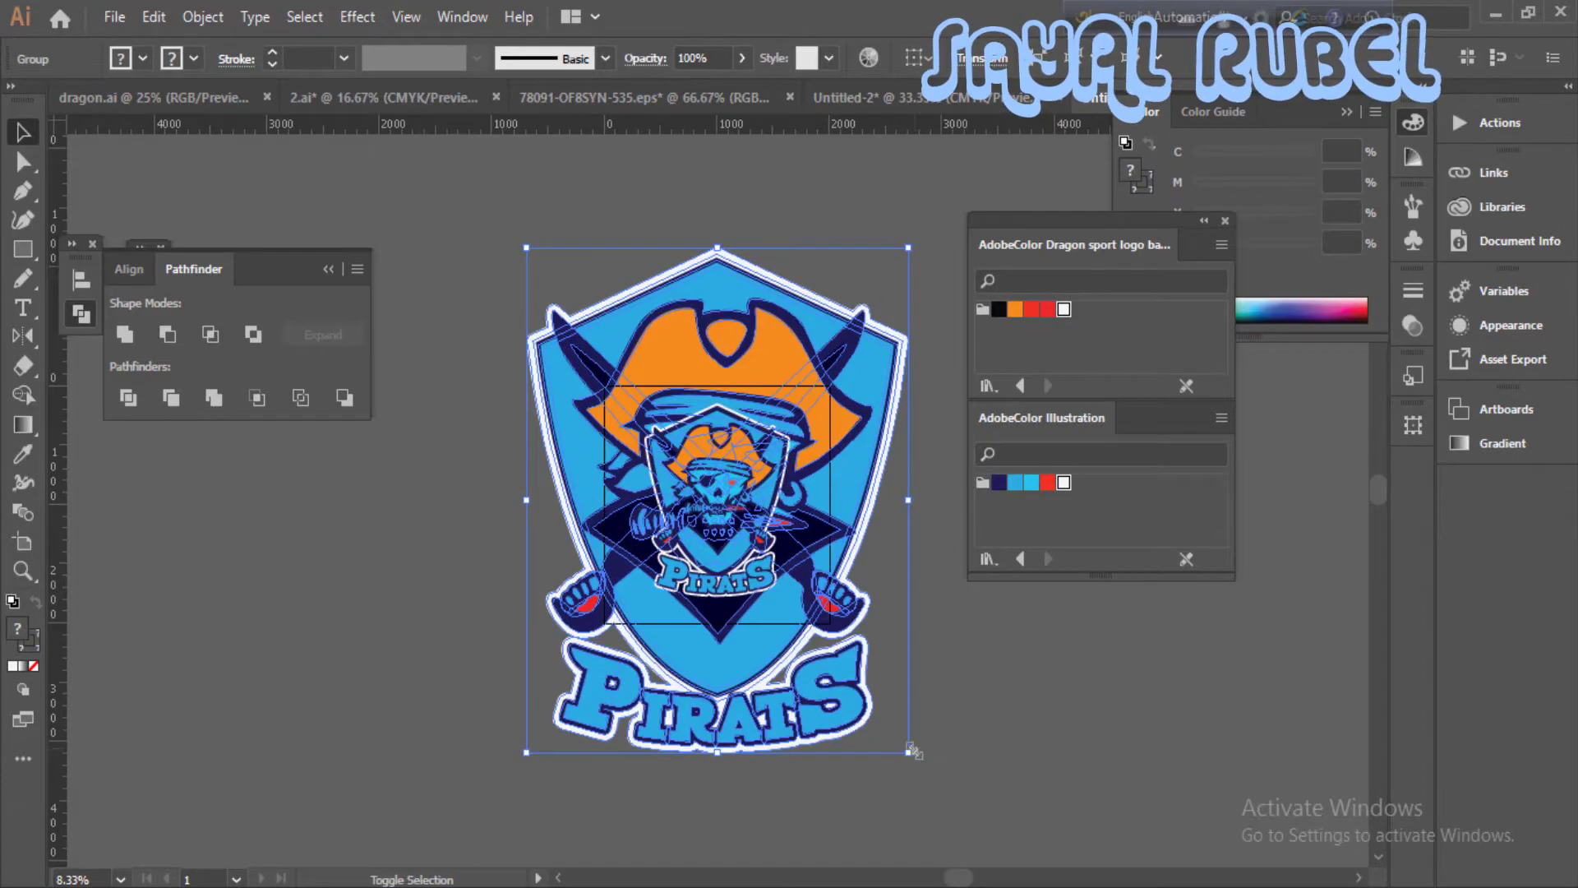
pyautogui.click(960, 736)
pyautogui.click(863, 623)
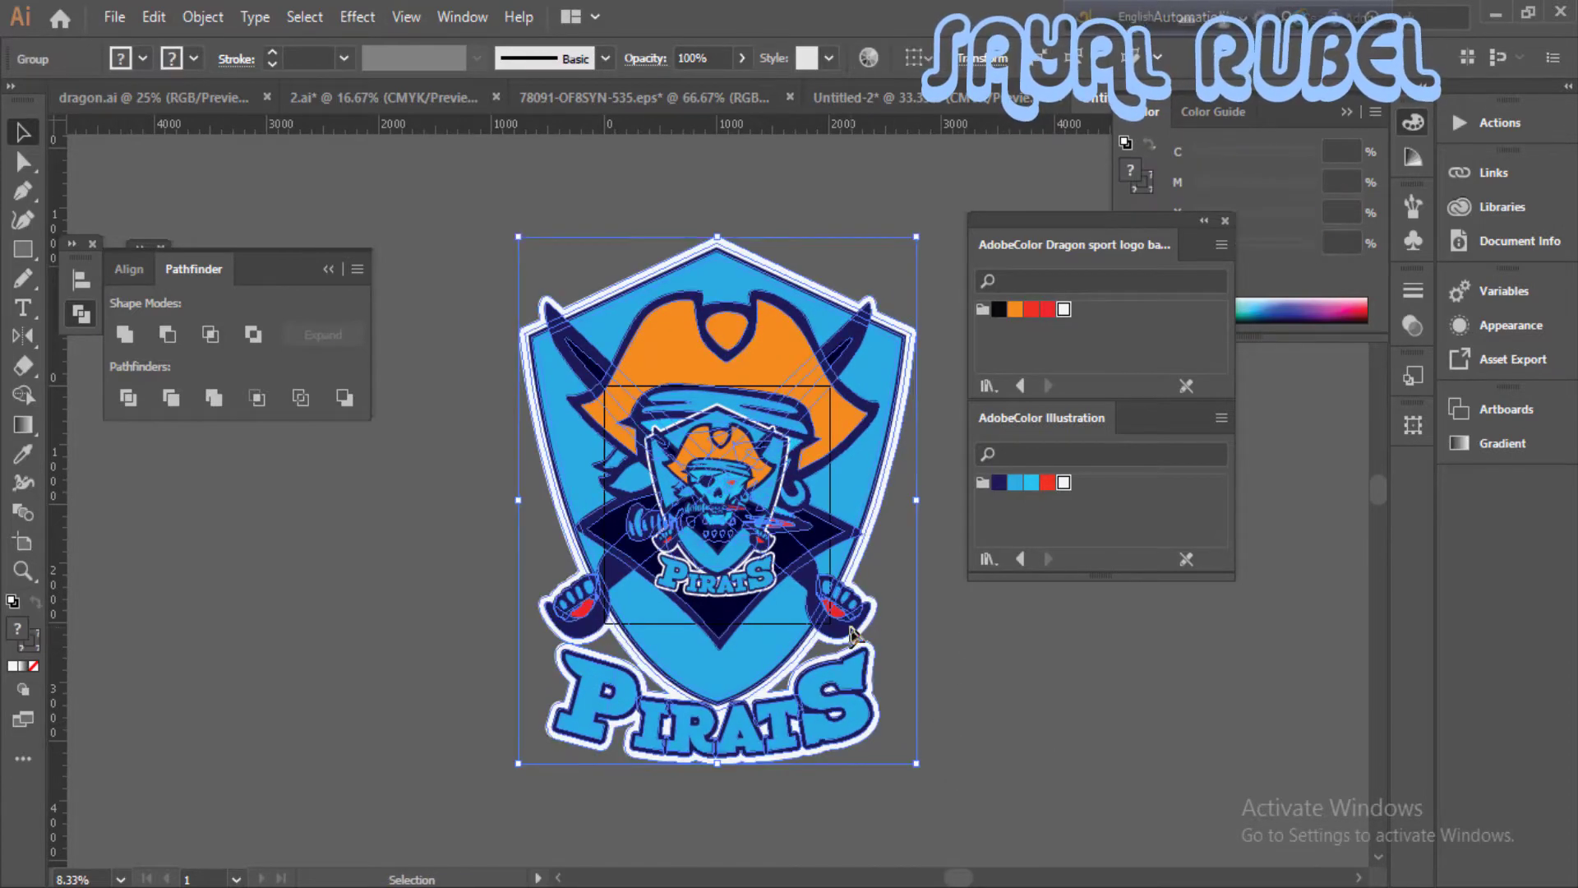
pyautogui.hotkey('ctrl', 'shift', '[')
pyautogui.click(896, 635)
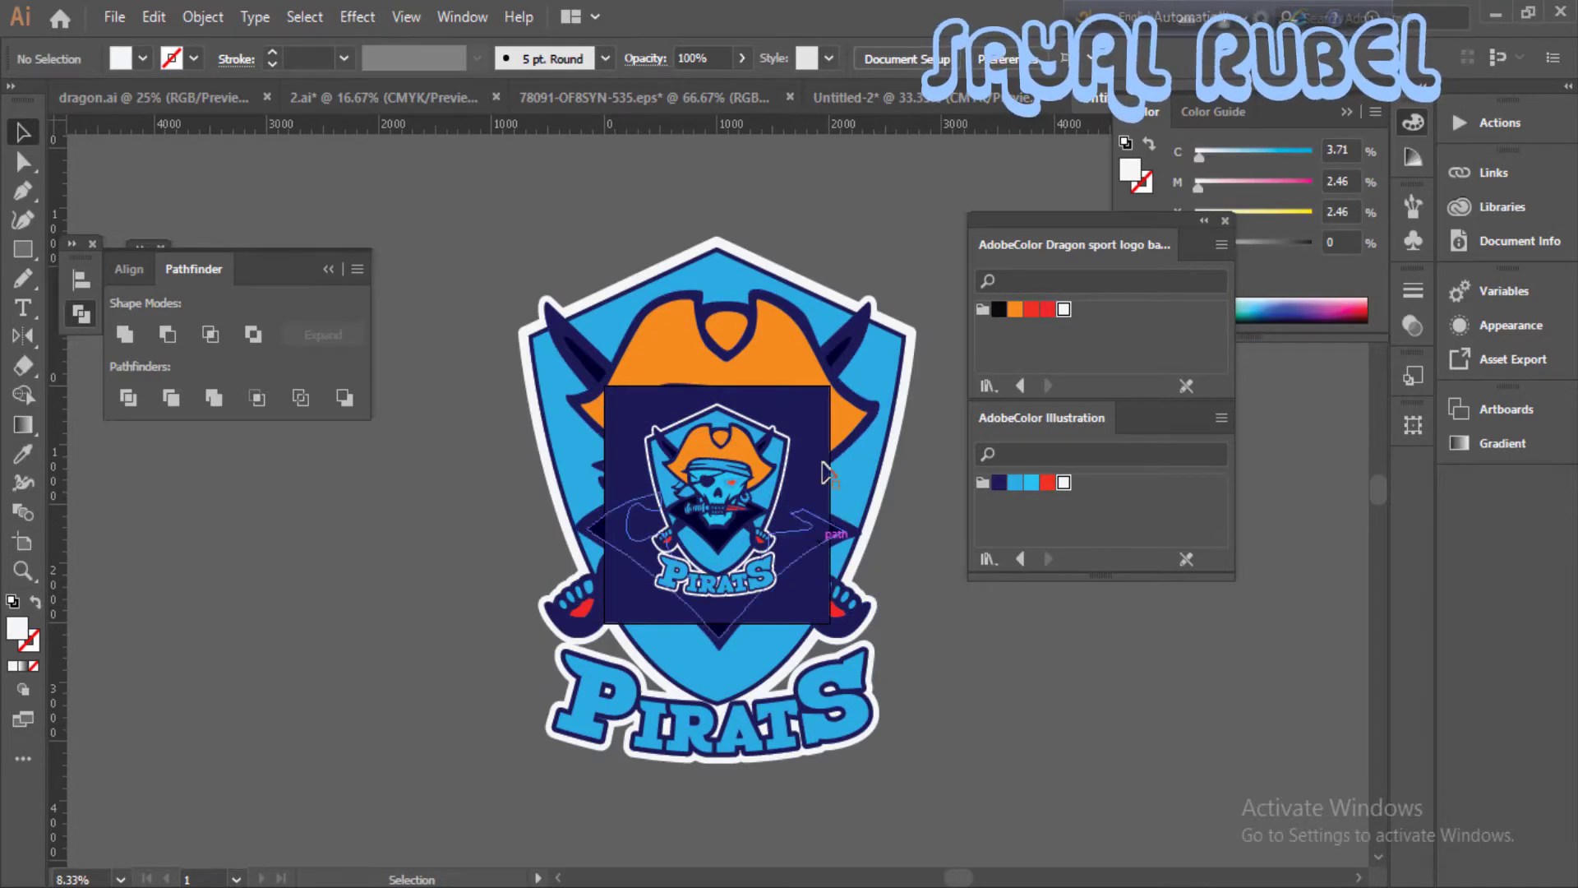
# - Reduce the opacity of the navy background rectangle to let the enlarged logo show through
pyautogui.keyDown('ctrl'); pyautogui.click(835, 411); pyautogui.keyUp('ctrl')
pyautogui.moveTo(642, 539); pyautogui.dragTo(712, 494)
pyautogui.click(713, 493)
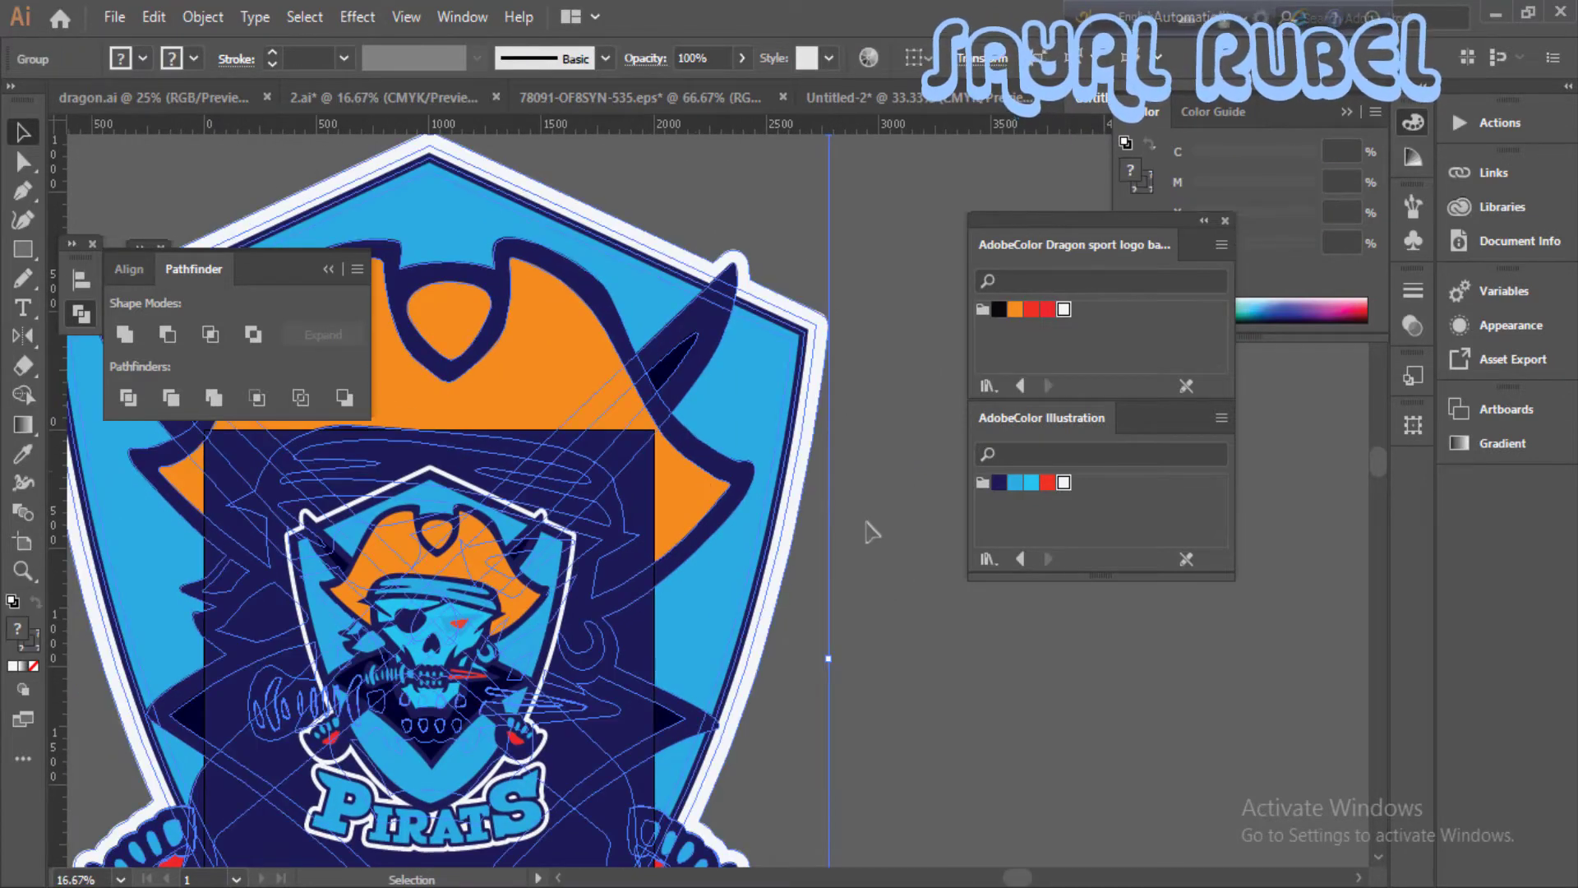
pyautogui.click(813, 517)
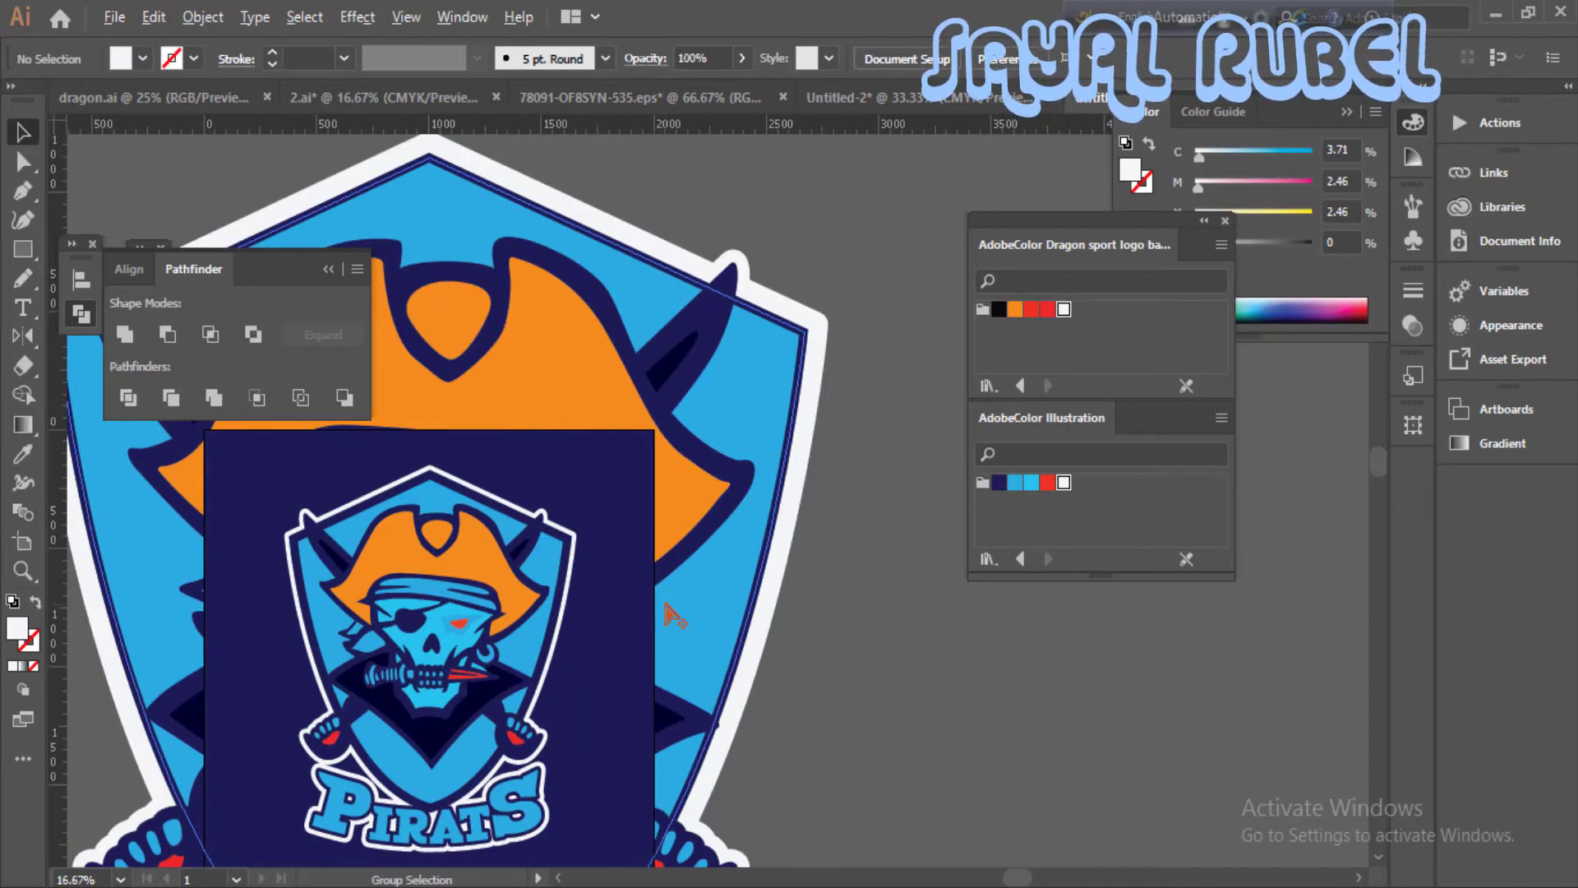
pyautogui.click(650, 608)
pyautogui.moveTo(731, 87); pyautogui.dragTo(655, 89)
pyautogui.click(801, 491)
pyautogui.moveTo(802, 598); pyautogui.dragTo(884, 532)
pyautogui.hotkey('ctrl', '-')
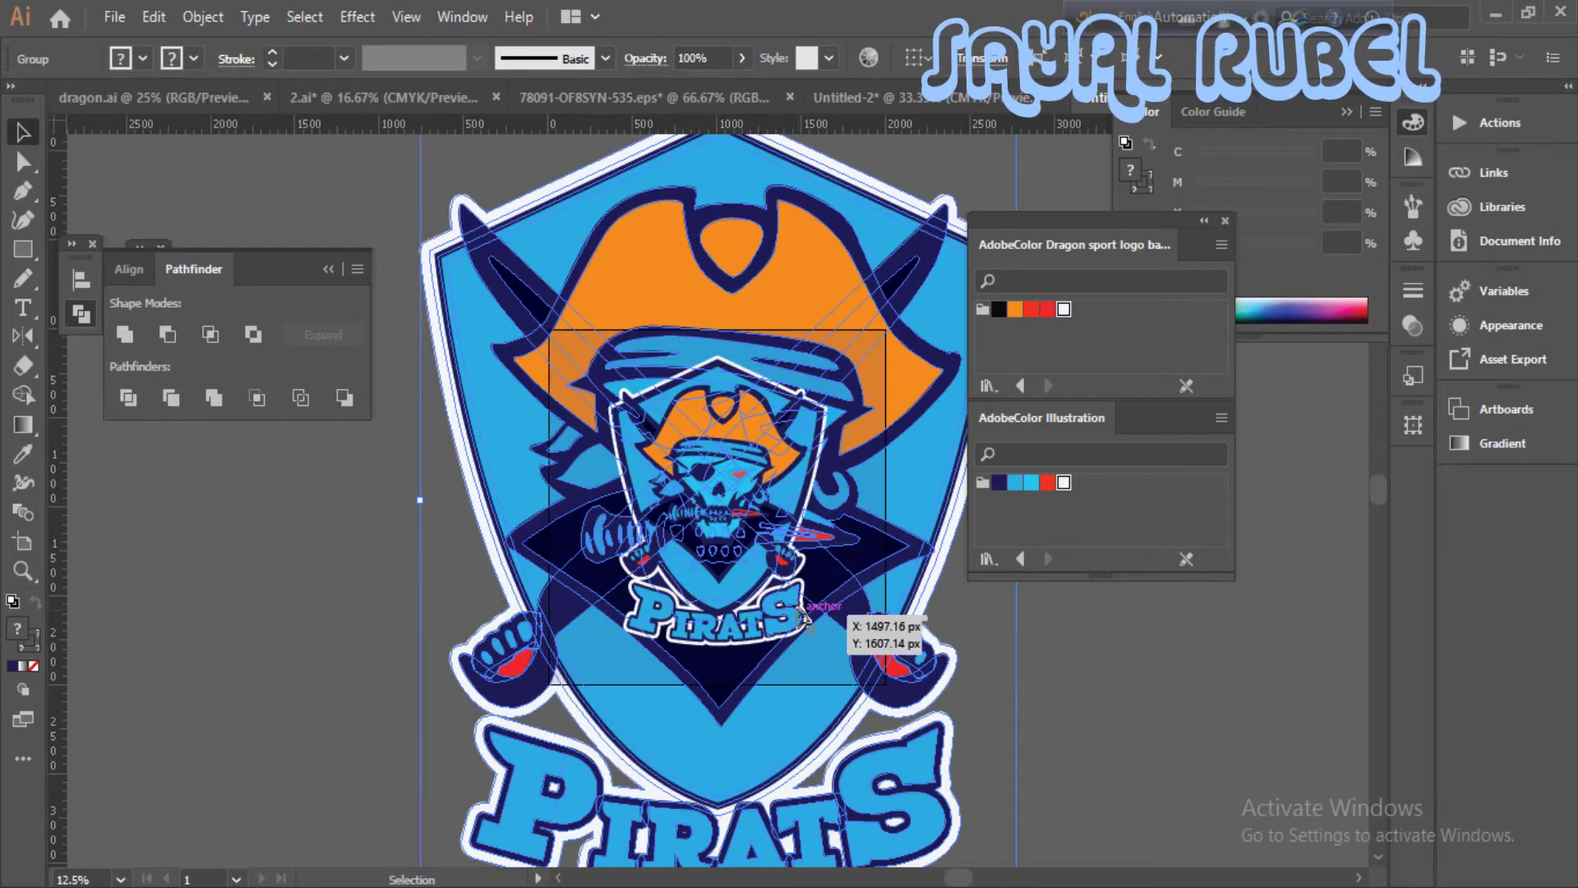
# - Scale down the small foreground logo about its centre
pyautogui.click(802, 616)
pyautogui.moveTo(826, 645); pyautogui.dragTo(795, 605)
pyautogui.click(969, 690)
# - Set the navy background rectangle's opacity to 75%
pyautogui.click(865, 603)
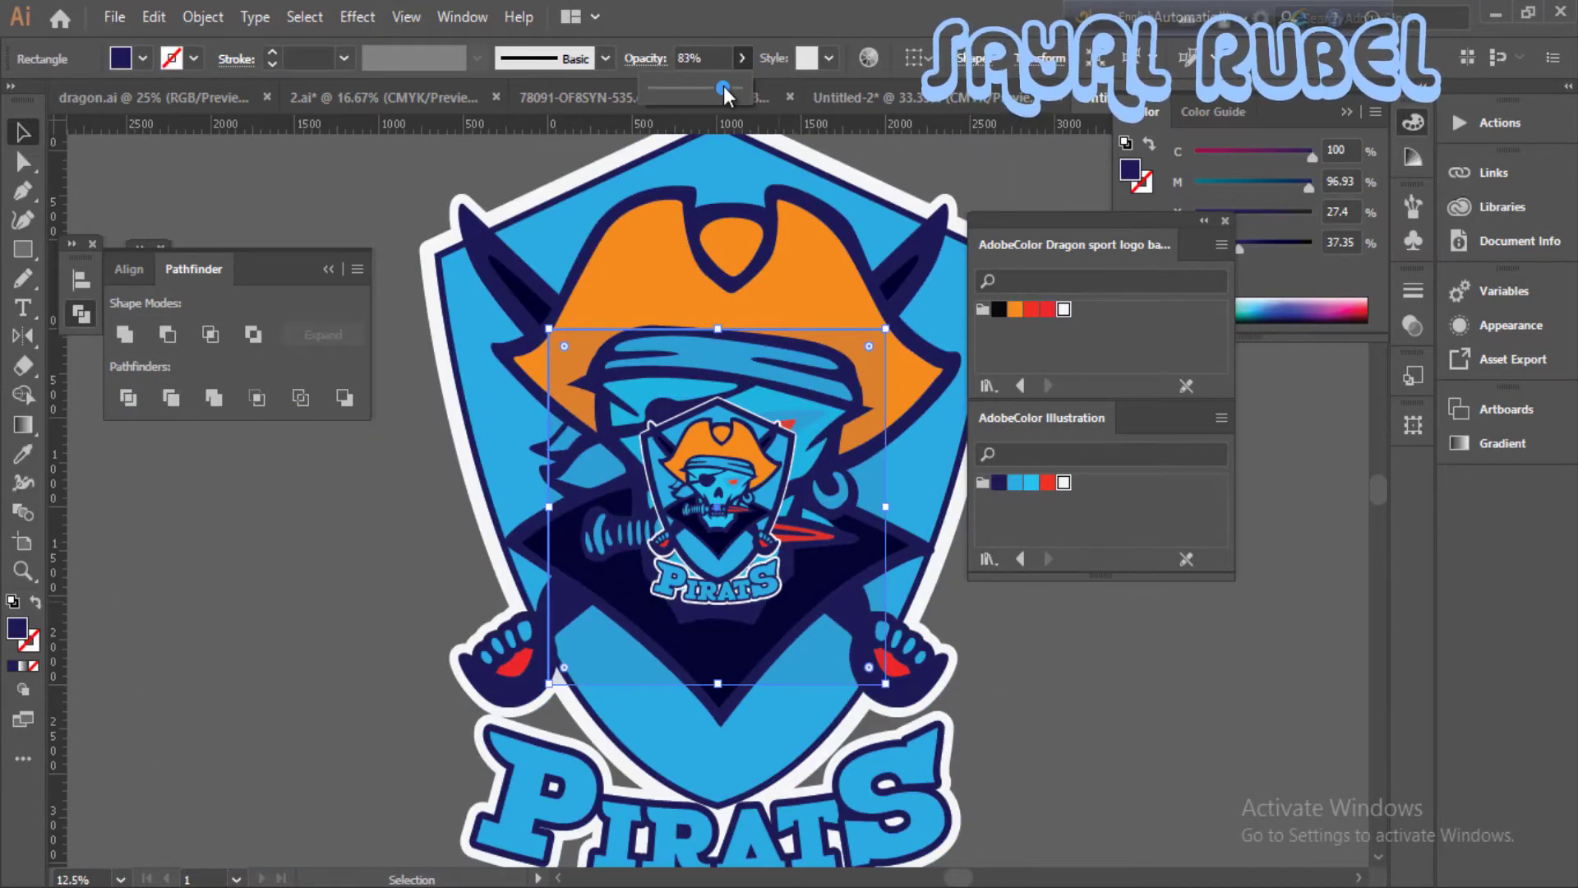
pyautogui.moveTo(723, 86); pyautogui.dragTo(716, 89)
pyautogui.click(1004, 641)
# - Scale down the large background logo and move it lower behind the navy rectangle
pyautogui.moveTo(931, 708); pyautogui.dragTo(900, 603)
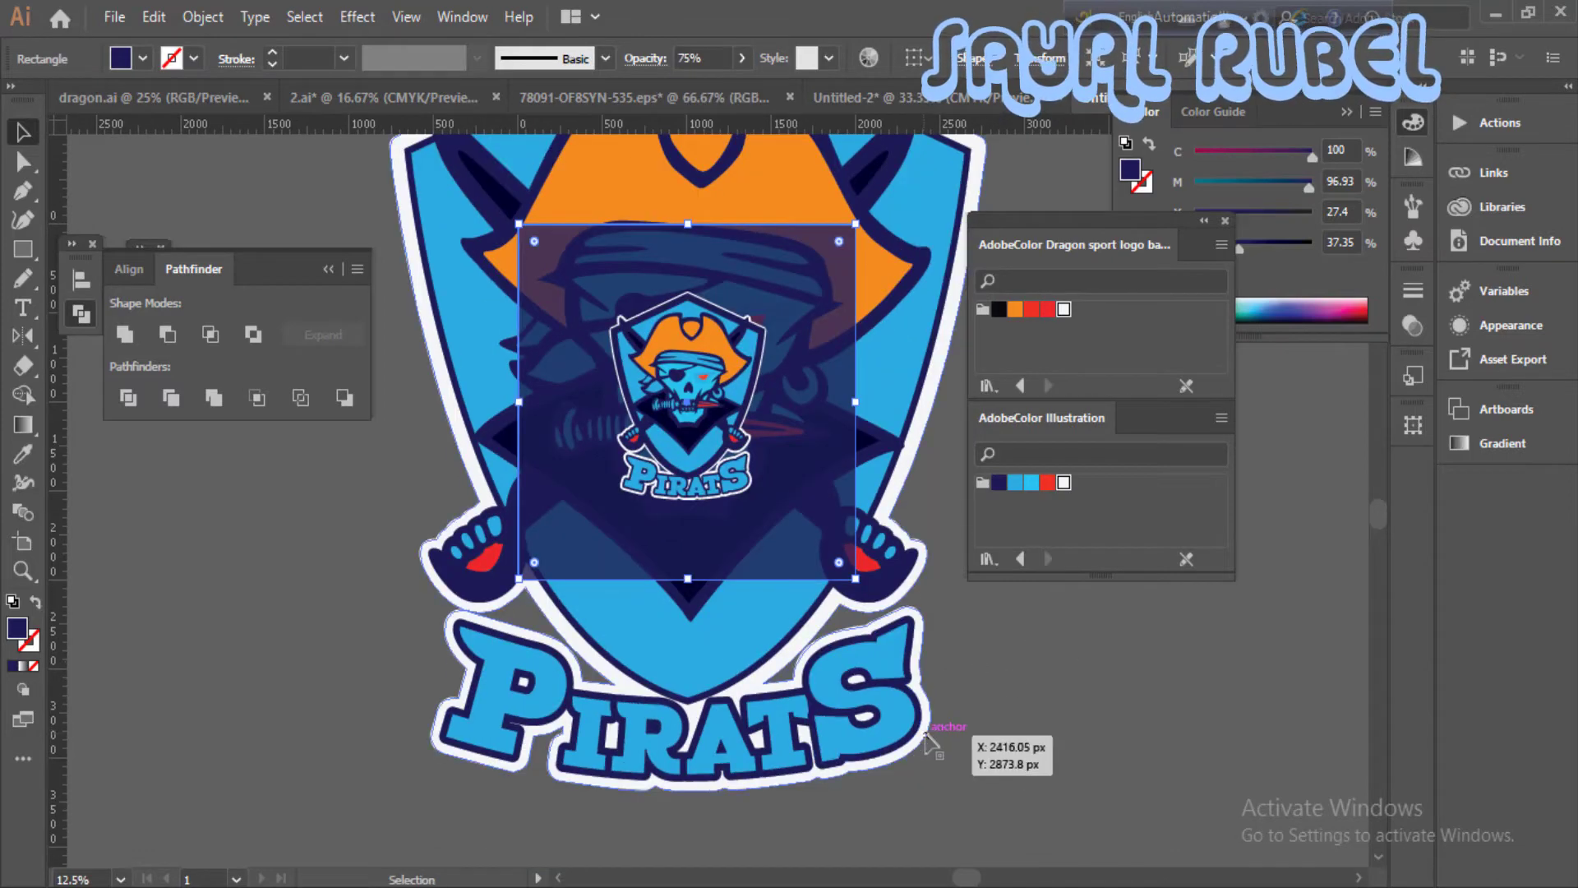
pyautogui.click(926, 735)
pyautogui.moveTo(993, 793); pyautogui.dragTo(959, 766)
pyautogui.moveTo(925, 575); pyautogui.dragTo(916, 697)
pyautogui.moveTo(866, 334); pyautogui.dragTo(848, 420)
pyautogui.moveTo(929, 789); pyautogui.dragTo(942, 656)
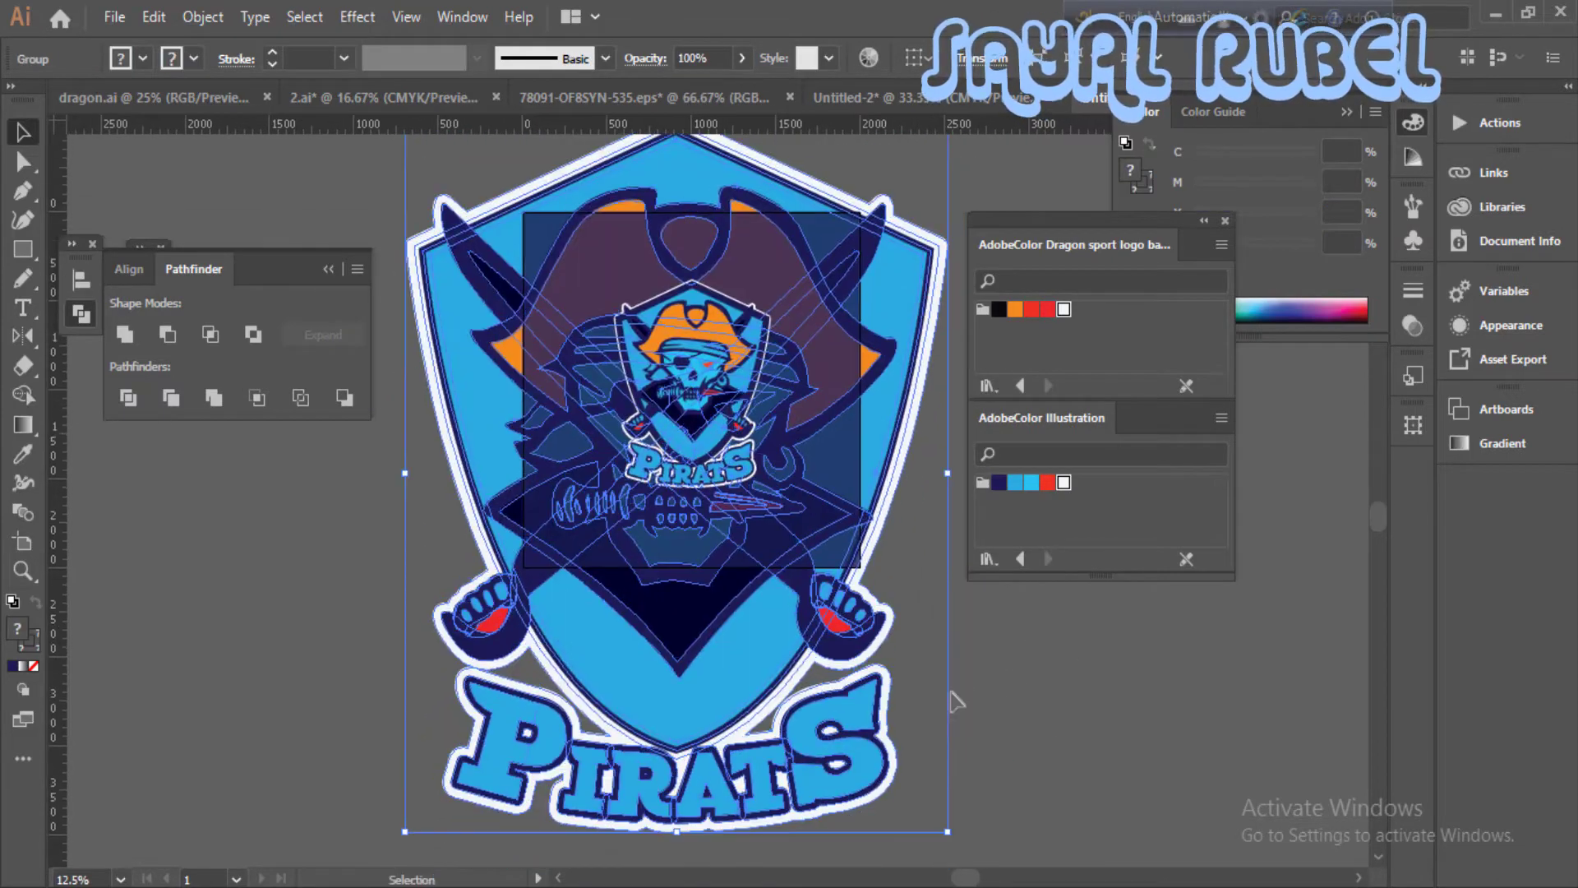
pyautogui.moveTo(947, 832); pyautogui.dragTo(923, 798)
pyautogui.click(959, 693)
pyautogui.moveTo(959, 693); pyautogui.dragTo(962, 698)
# - Move the small foreground logo slightly upward and fine-tune its size
pyautogui.click(716, 472)
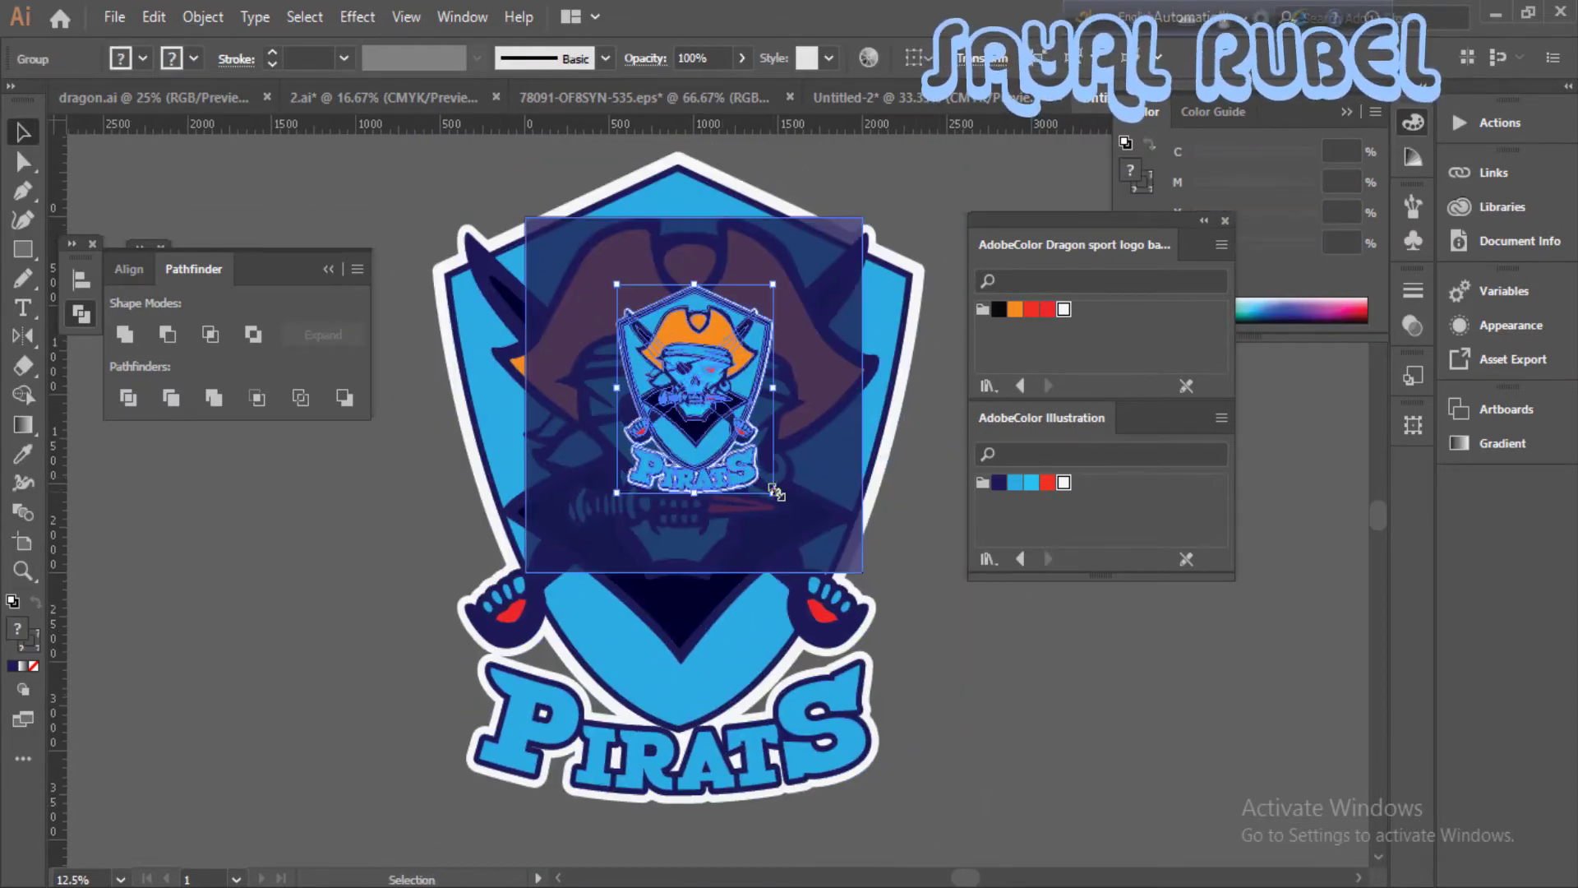
pyautogui.moveTo(775, 492); pyautogui.dragTo(755, 466)
pyautogui.moveTo(721, 415); pyautogui.dragTo(712, 396)
pyautogui.moveTo(744, 447); pyautogui.dragTo(774, 477)
# - Try clipping the large logo with the navy rectangle, and undo the clipping mask
pyautogui.click(922, 472)
pyautogui.moveTo(922, 471); pyautogui.dragTo(855, 485)
pyautogui.rightClick(855, 485)
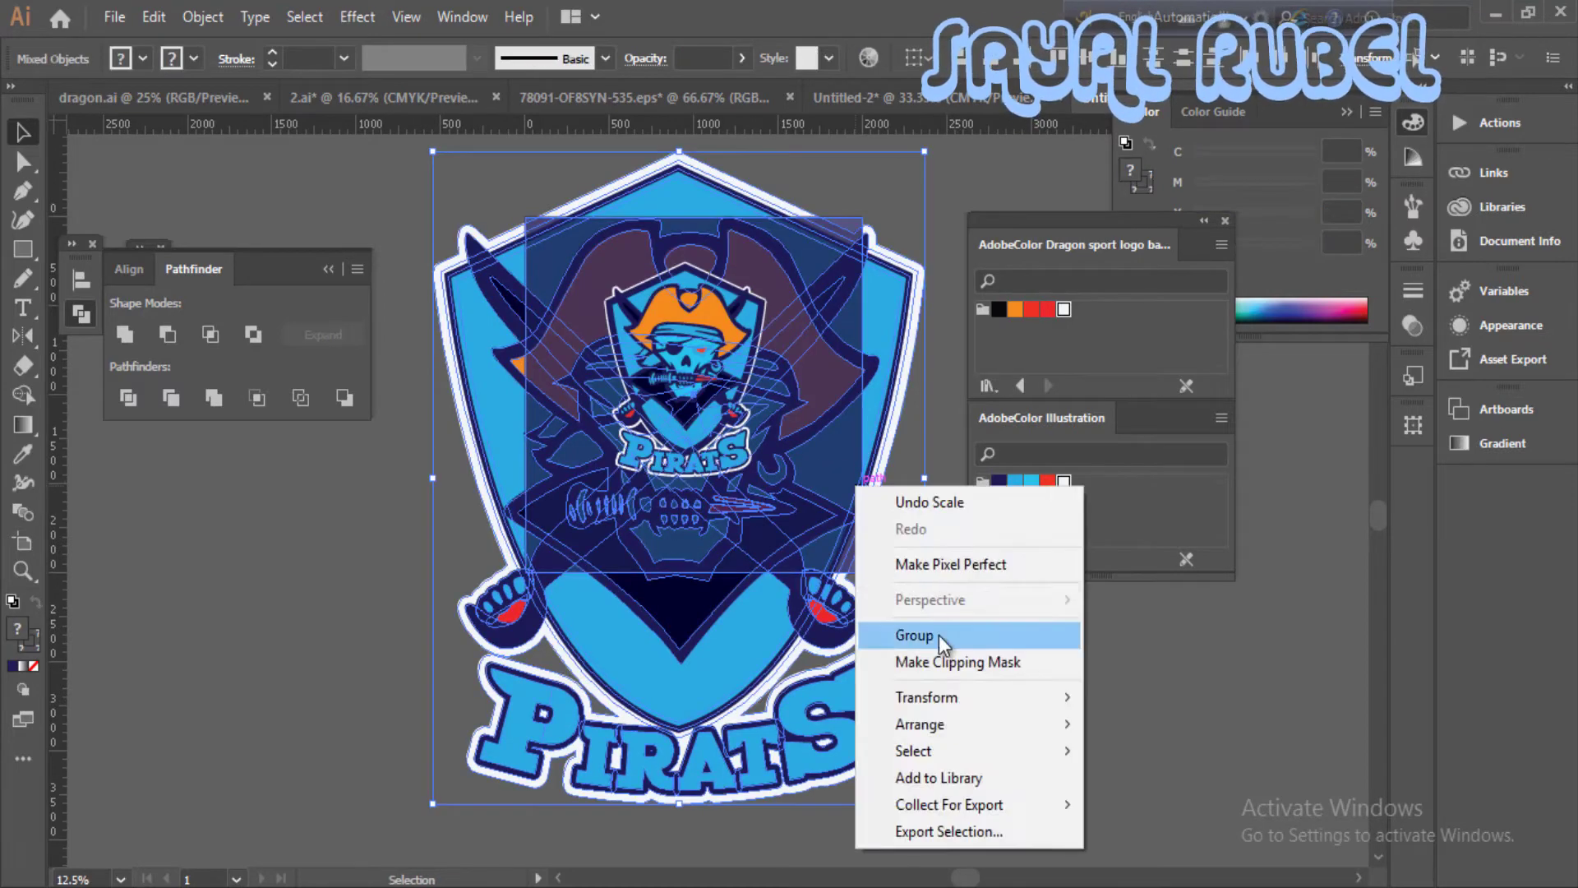
pyautogui.click(939, 636)
pyautogui.rightClick(858, 558)
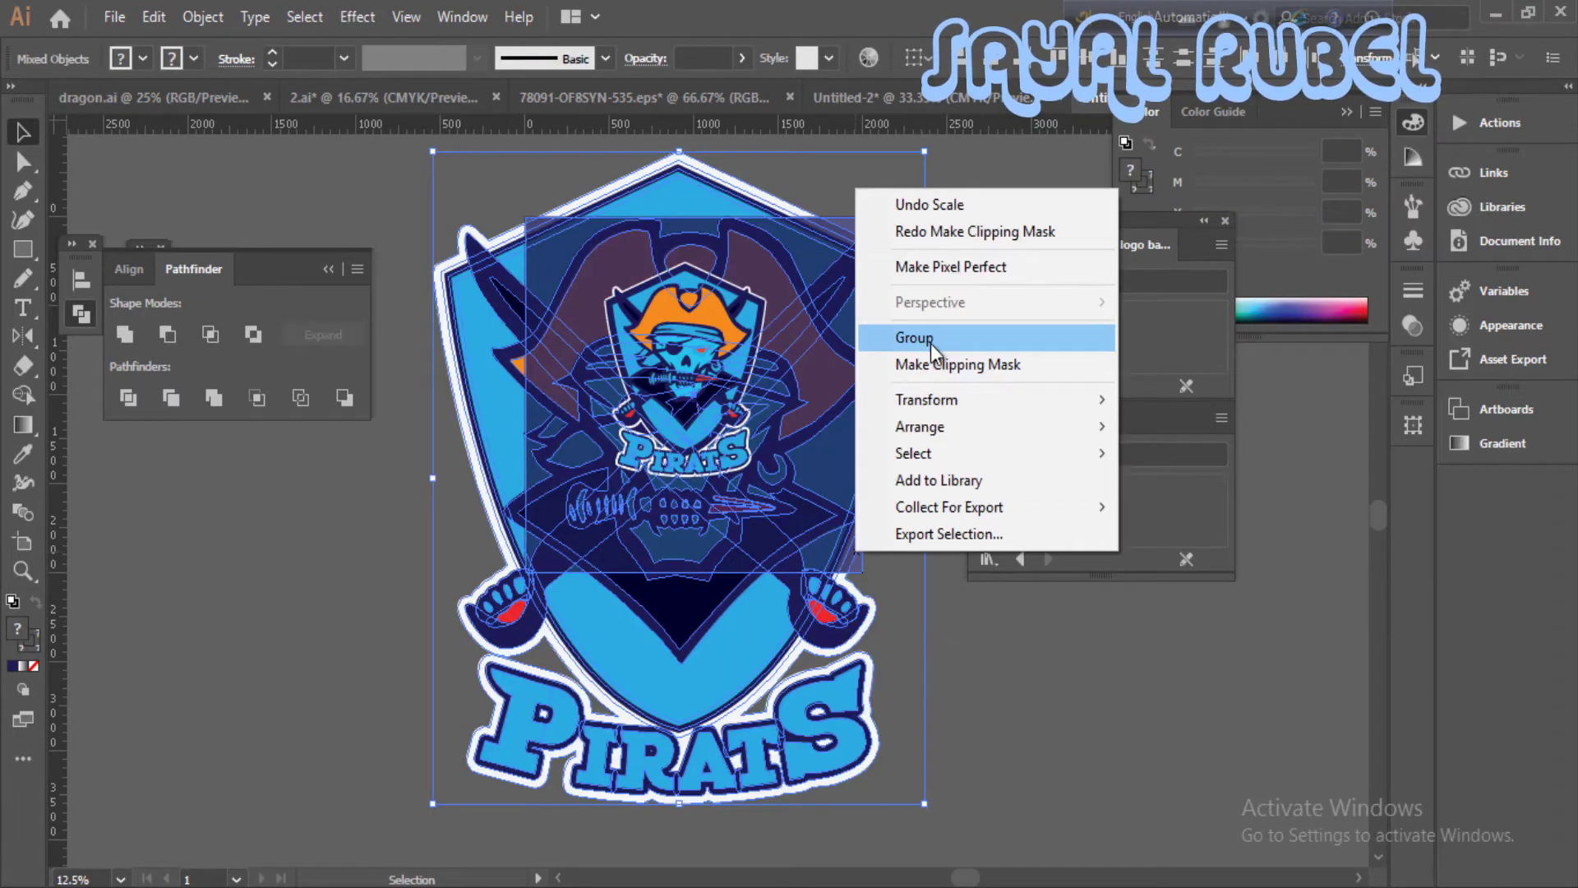
# - Enlarge the large background logo further so its skull and hat fill the artboard area
pyautogui.click(405, 225)
pyautogui.click(471, 233)
pyautogui.moveTo(924, 151); pyautogui.dragTo(936, 137)
pyautogui.moveTo(860, 183); pyautogui.dragTo(834, 475)
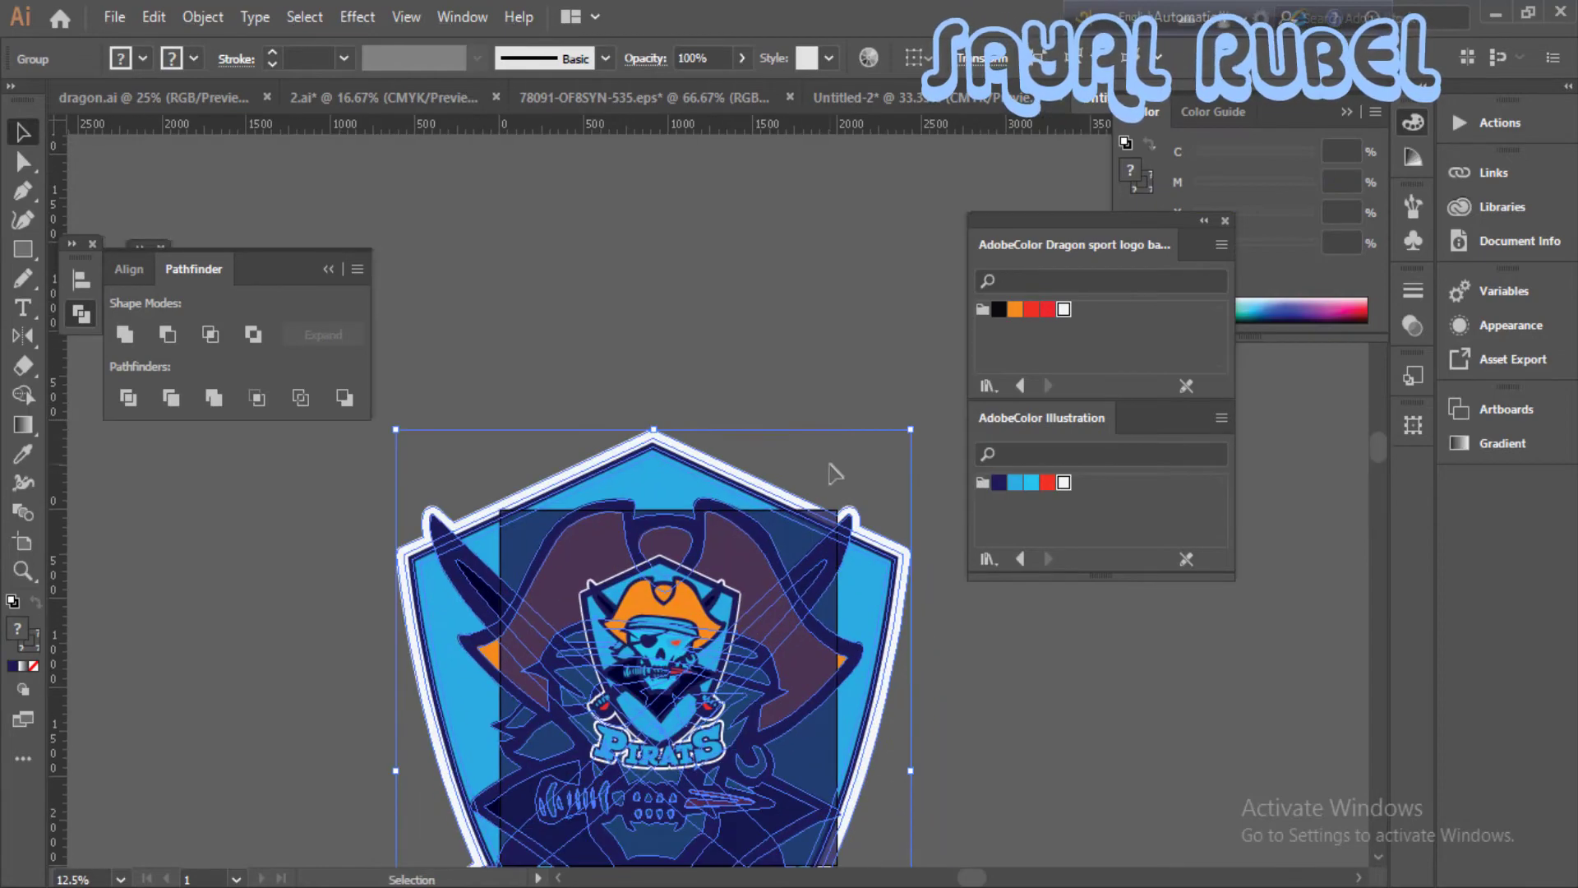
pyautogui.moveTo(910, 430); pyautogui.dragTo(950, 412)
pyautogui.scroll(-10, 950, 413)
pyautogui.hscroll(2, 830, 576)
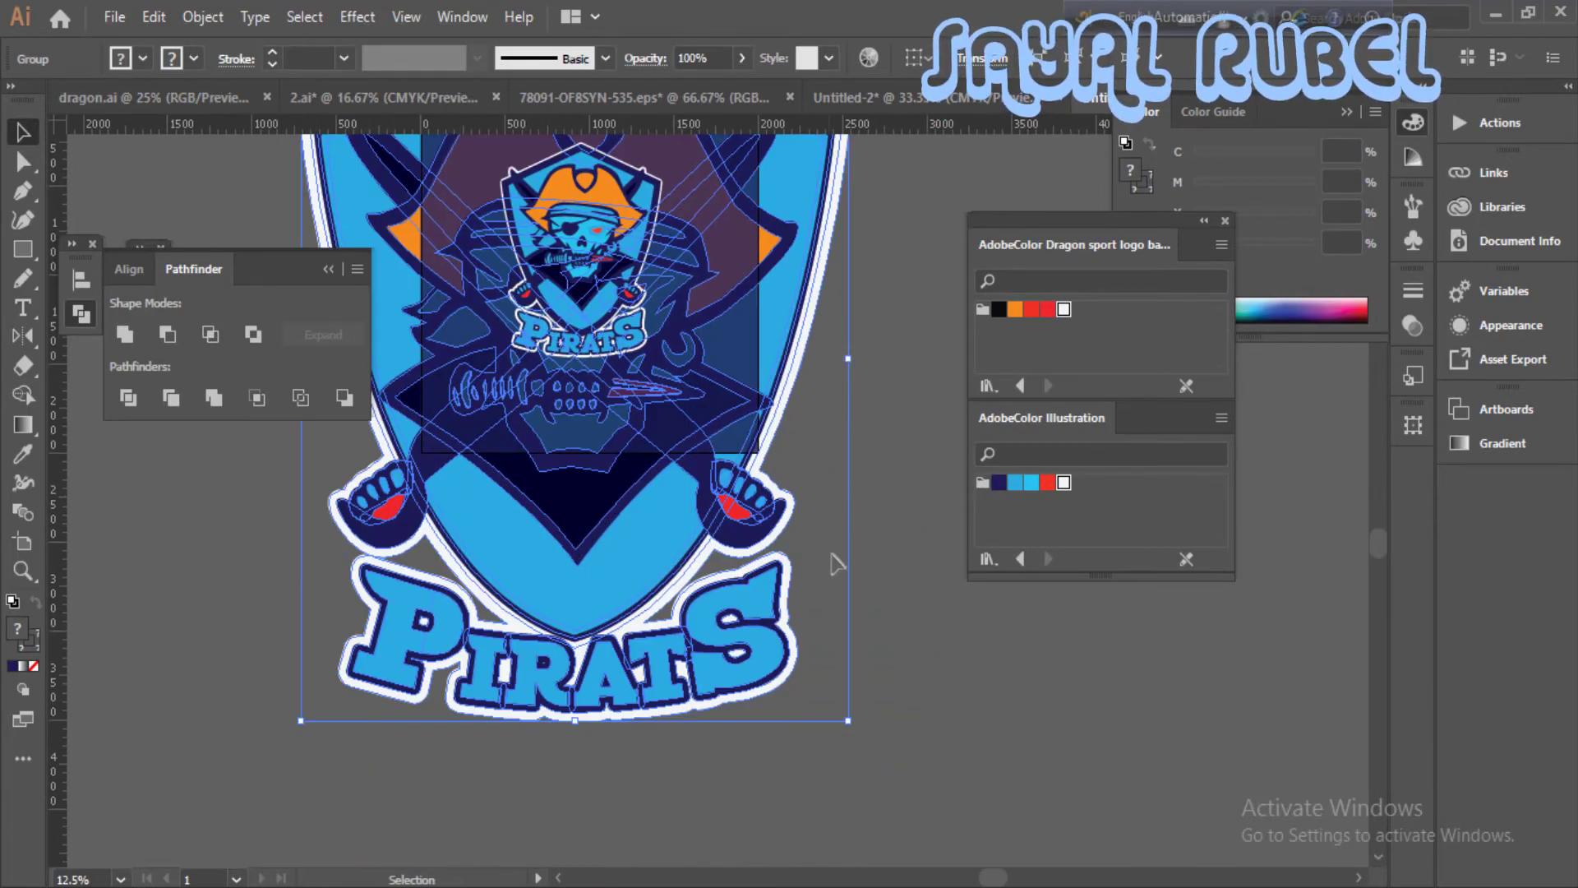
pyautogui.scroll(8, 863, 502)
pyautogui.hscroll(-1, 863, 502)
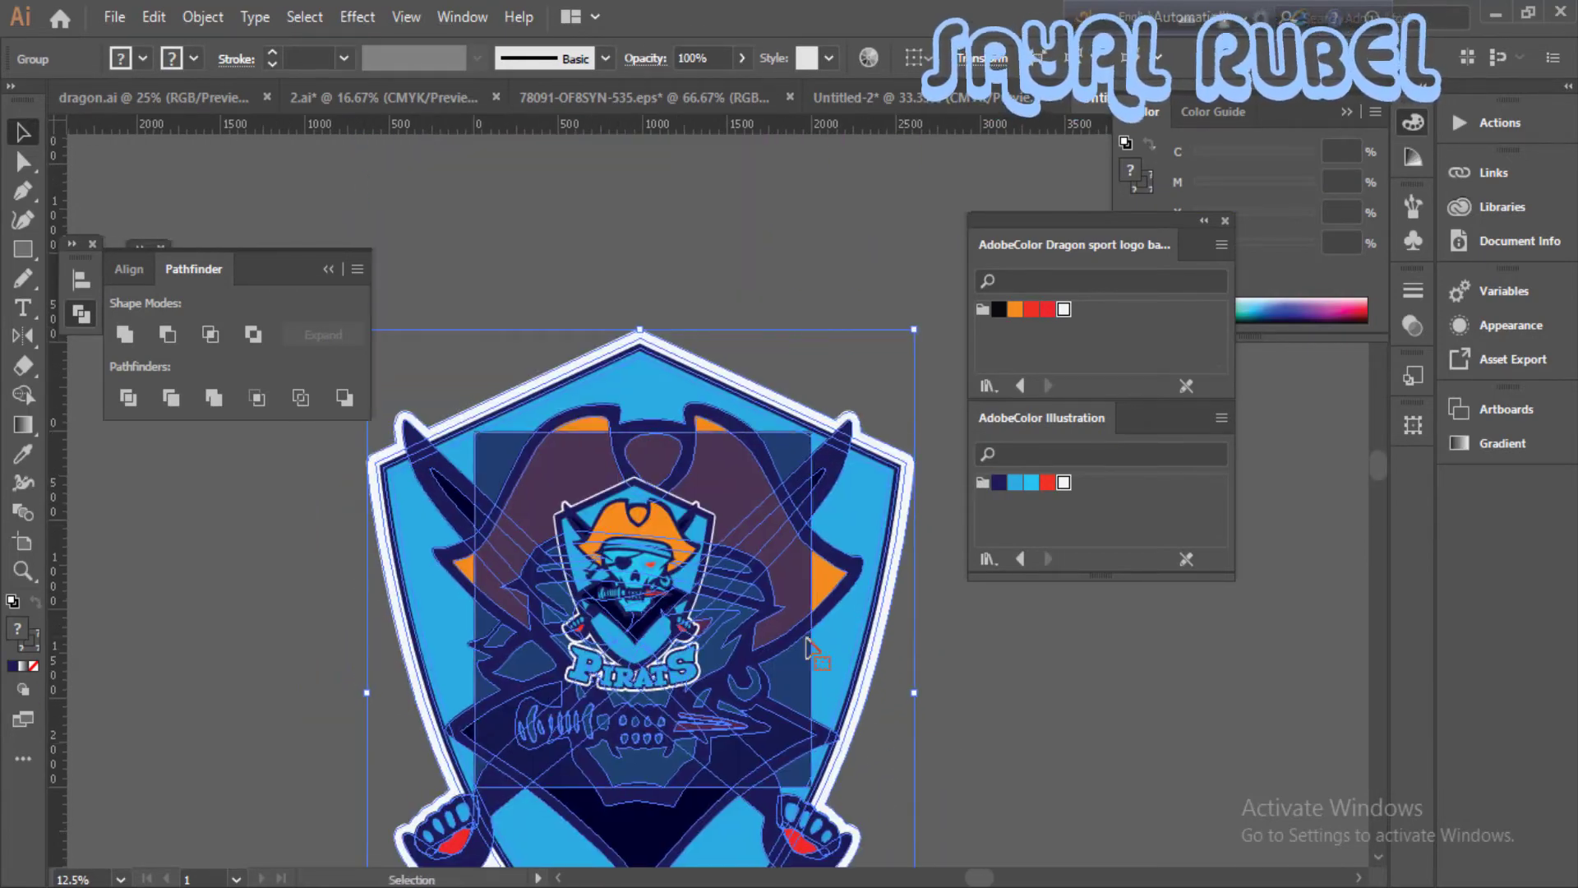
# - Make a clipping mask from the navy rectangle to crop the large background logo to the artboard
pyautogui.click(810, 294)
pyautogui.rightClick(795, 478)
pyautogui.moveTo(810, 293); pyautogui.dragTo(867, 373)
pyautogui.click(875, 653)
pyautogui.click(867, 373)
# - Cover the artboard with a 2000 × 2000 px navy rectangle behind the small logo and set its opacity to 71%
pyautogui.click(31, 254)
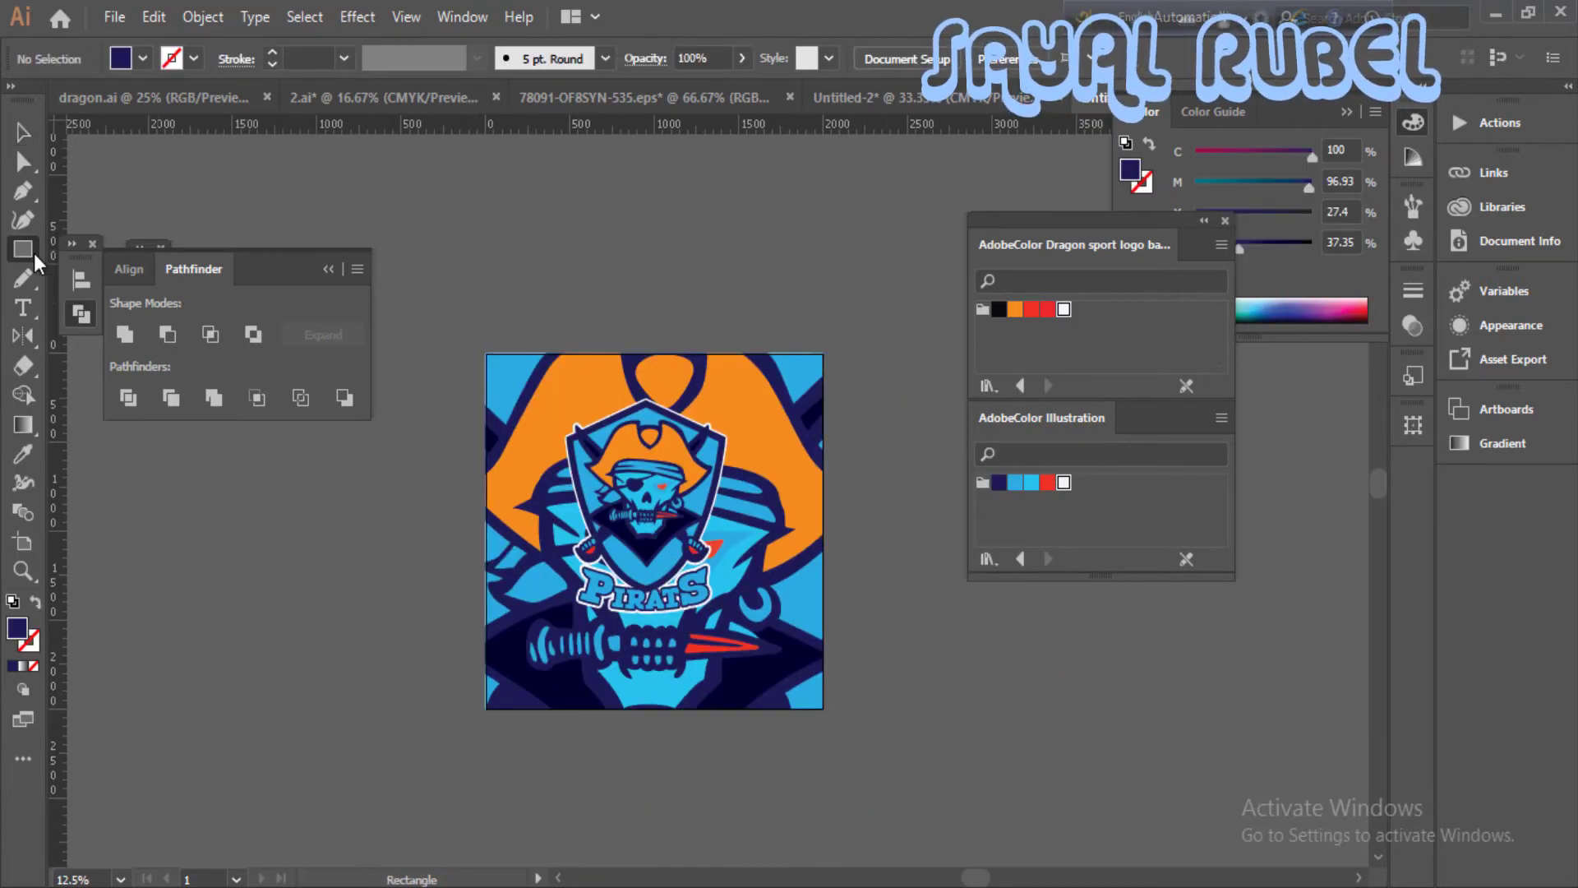
pyautogui.moveTo(712, 627); pyautogui.dragTo(823, 707)
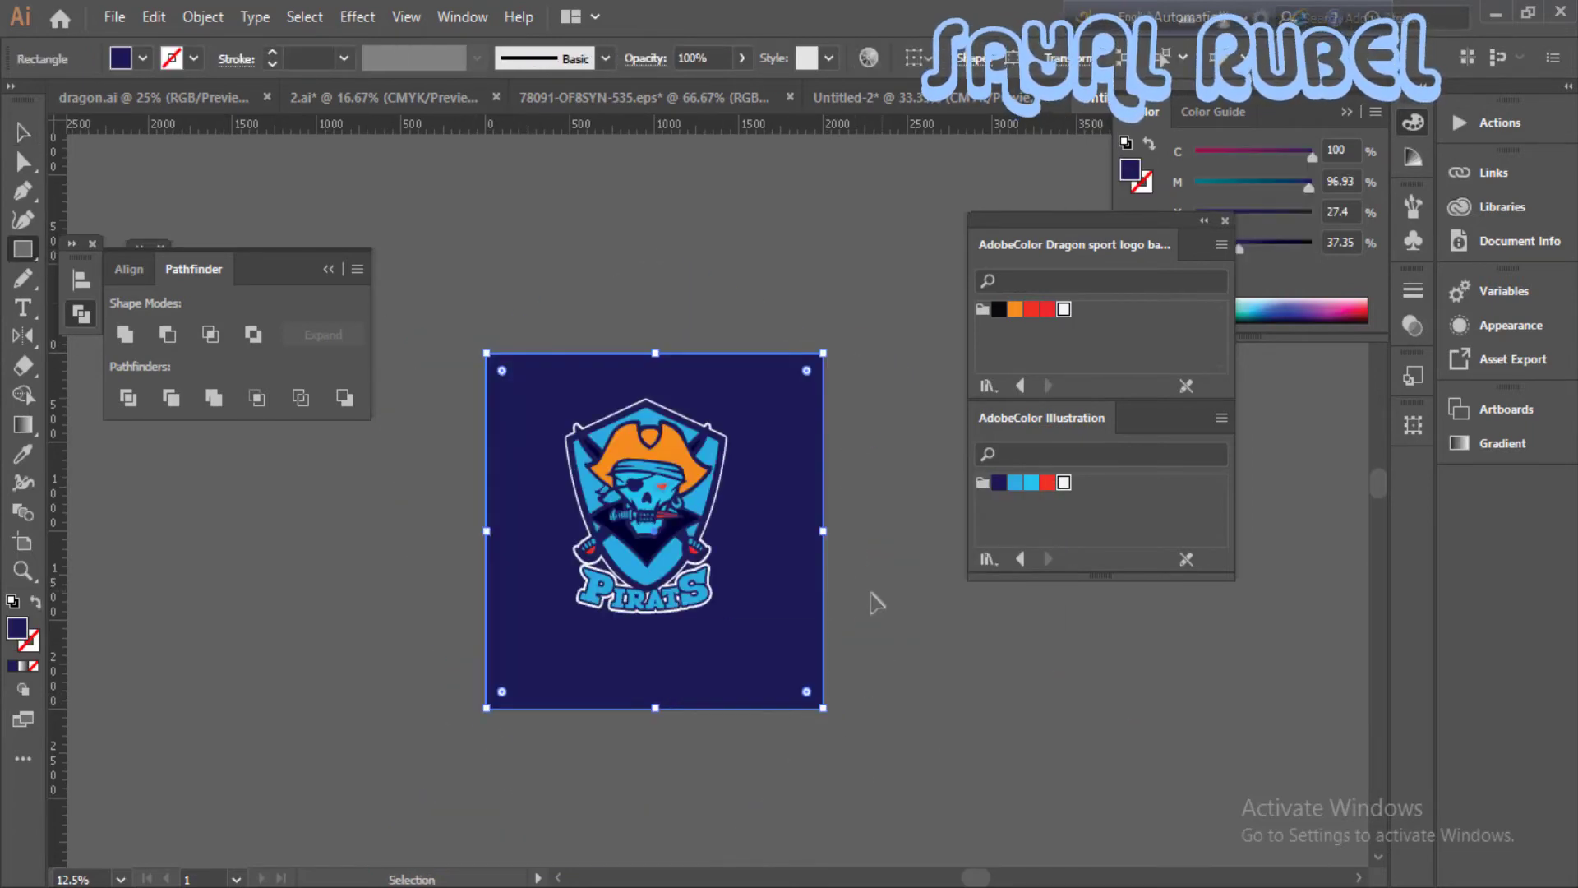
pyautogui.click(742, 58)
pyautogui.moveTo(742, 88)
pyautogui.mouseDown()
pyautogui.moveTo(668, 91)
pyautogui.moveTo(720, 88)
pyautogui.mouseUp()
pyautogui.click(742, 59)
pyautogui.click(658, 388)
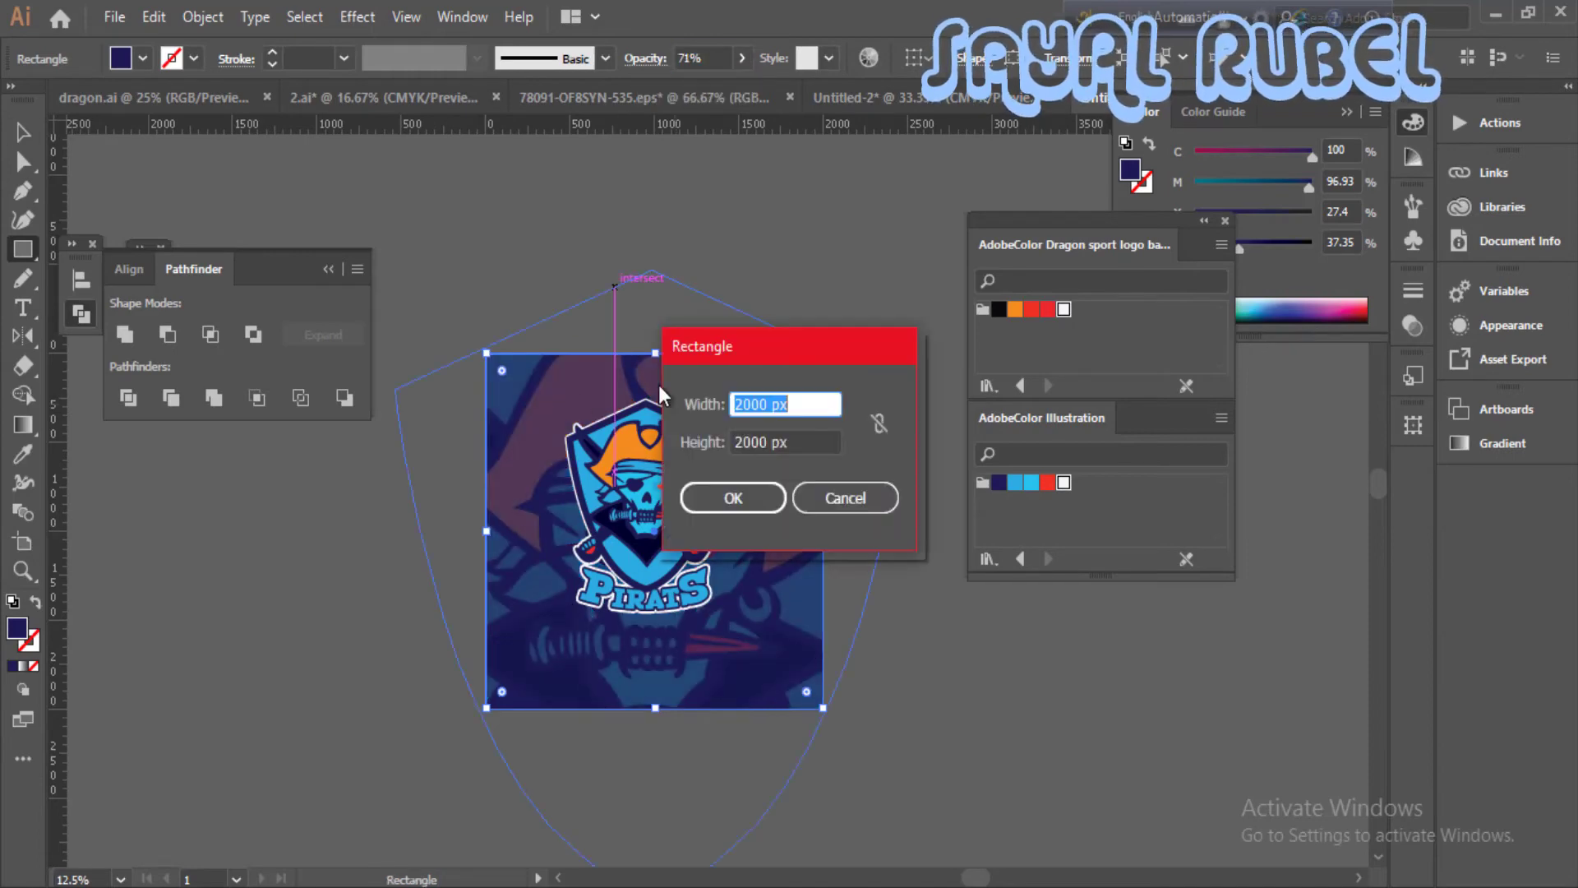
pyautogui.click(869, 495)
# - Move the small foreground logo to the right of the artboard's centre
pyautogui.click(23, 133)
pyautogui.moveTo(658, 526); pyautogui.dragTo(749, 540)
pyautogui.click(895, 636)
pyautogui.hotkey('ctrl', '+')
pyautogui.hotkey('ctrl', '+')
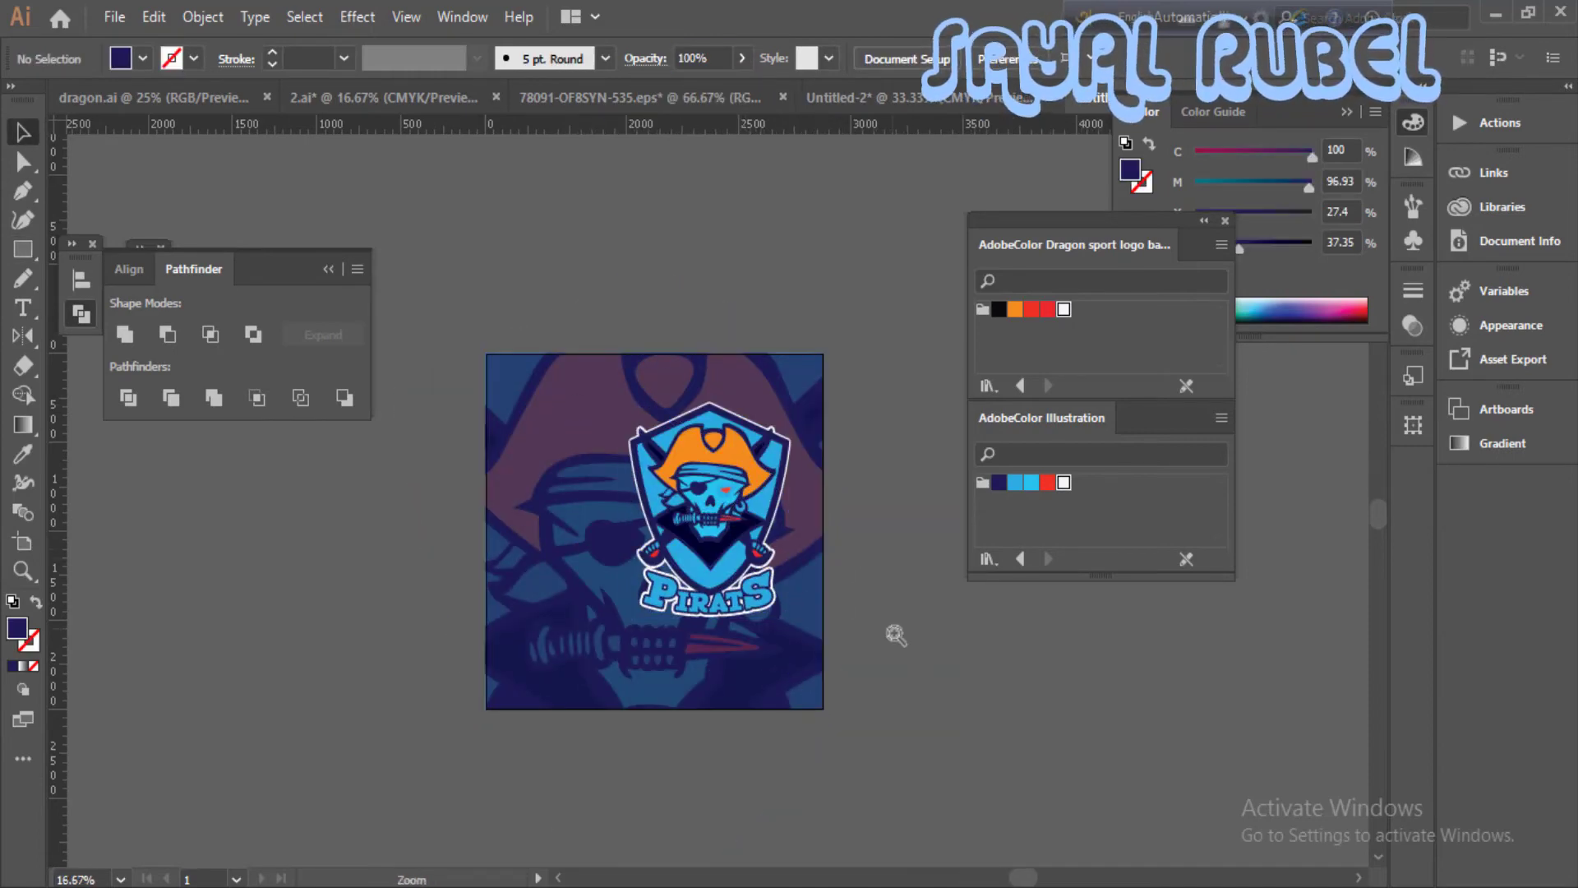
pyautogui.moveTo(888, 700); pyautogui.dragTo(900, 590)
pyautogui.click(1004, 697)
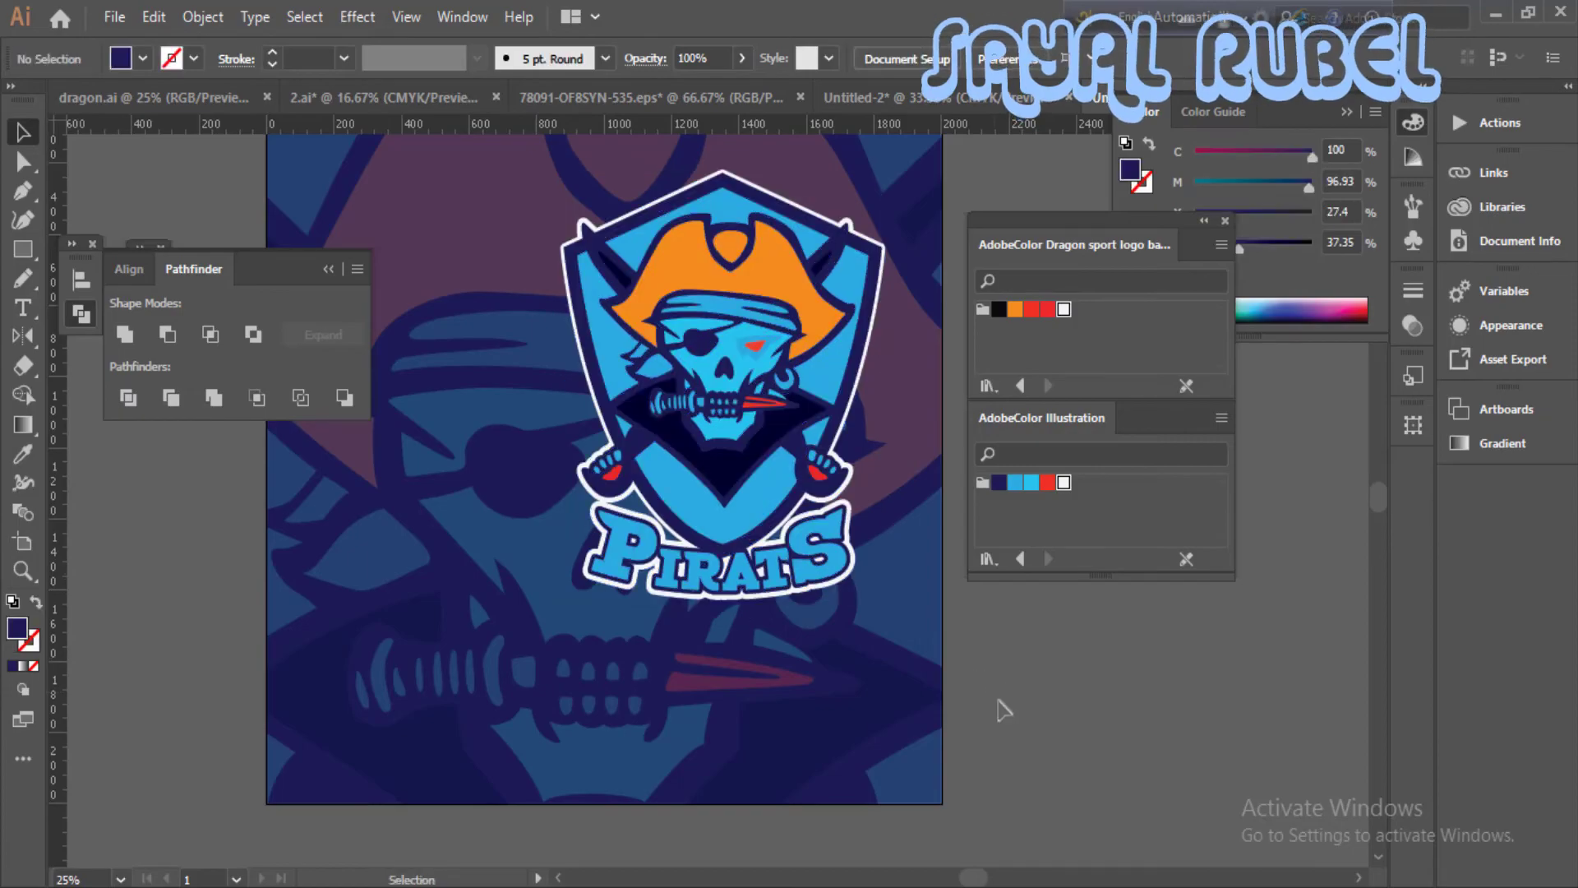